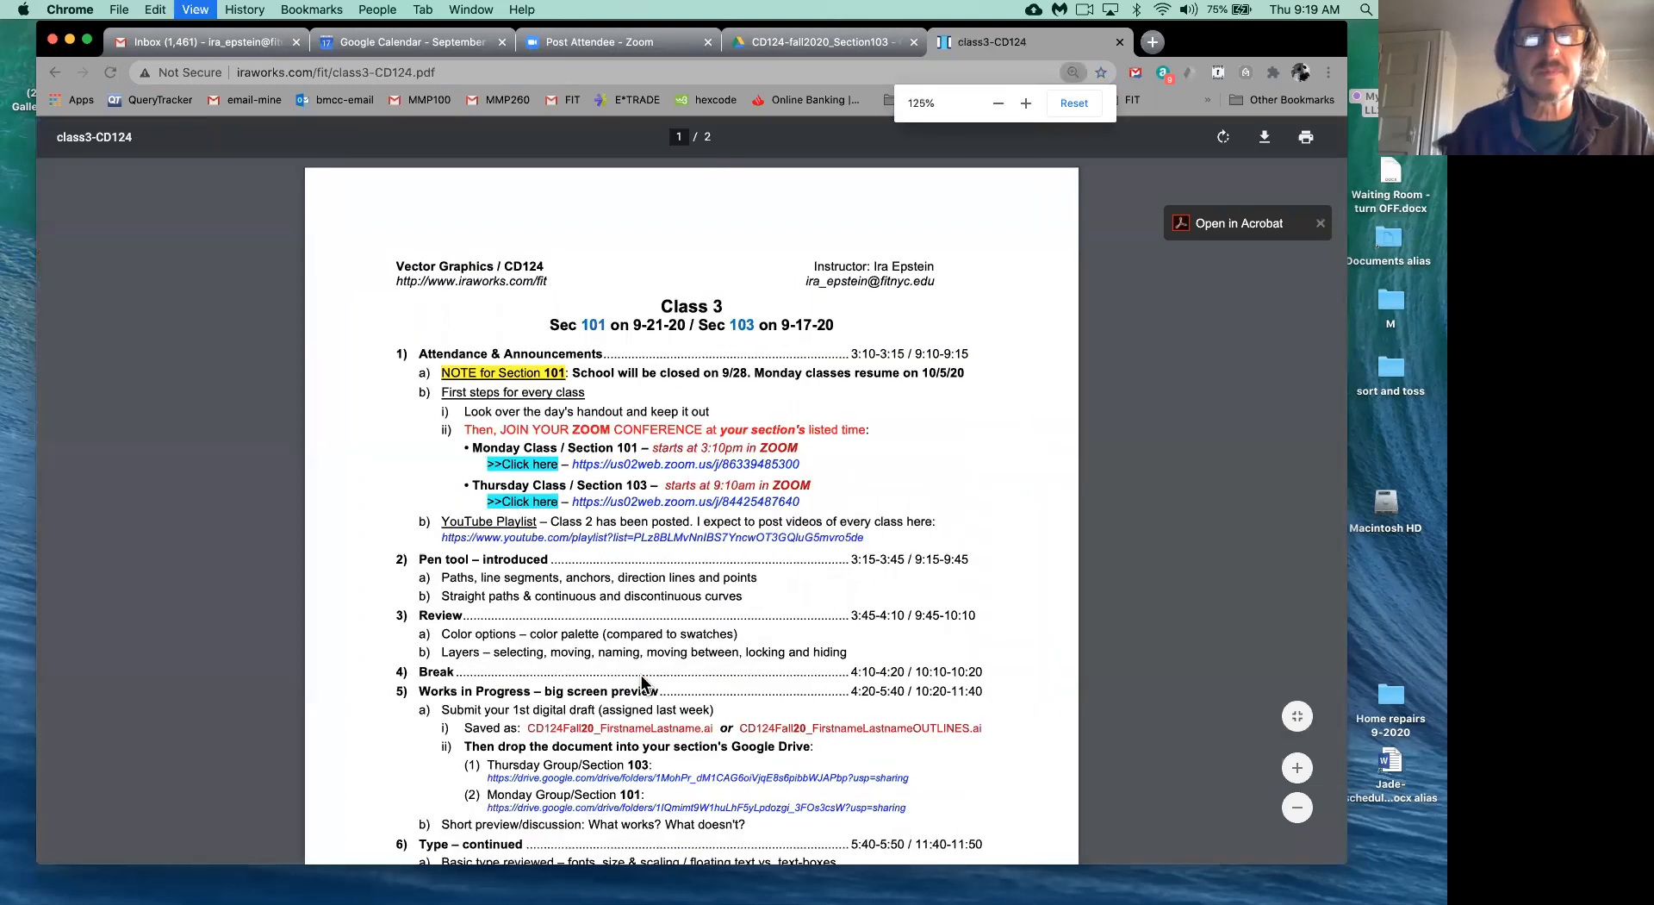
- Examine the Class 3 handout's agenda, from attendance and announcements through the Pen tool, review, works in progress, type and next-week items
key("super+equal")
key("super+equal")
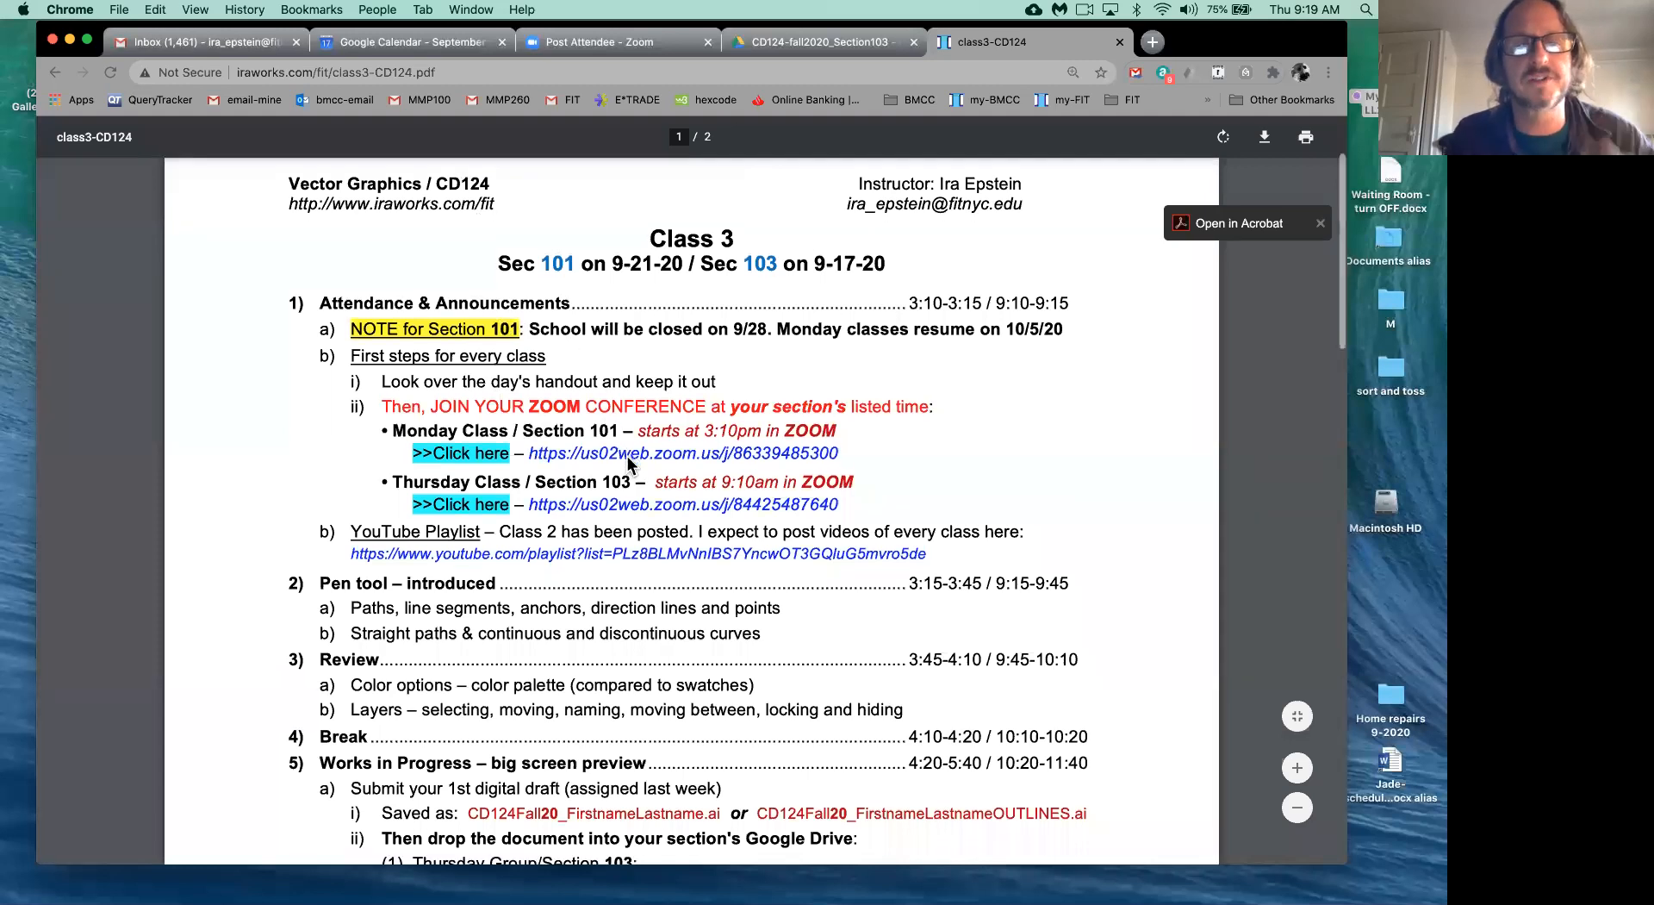
scroll(627, 456, "down", 2)
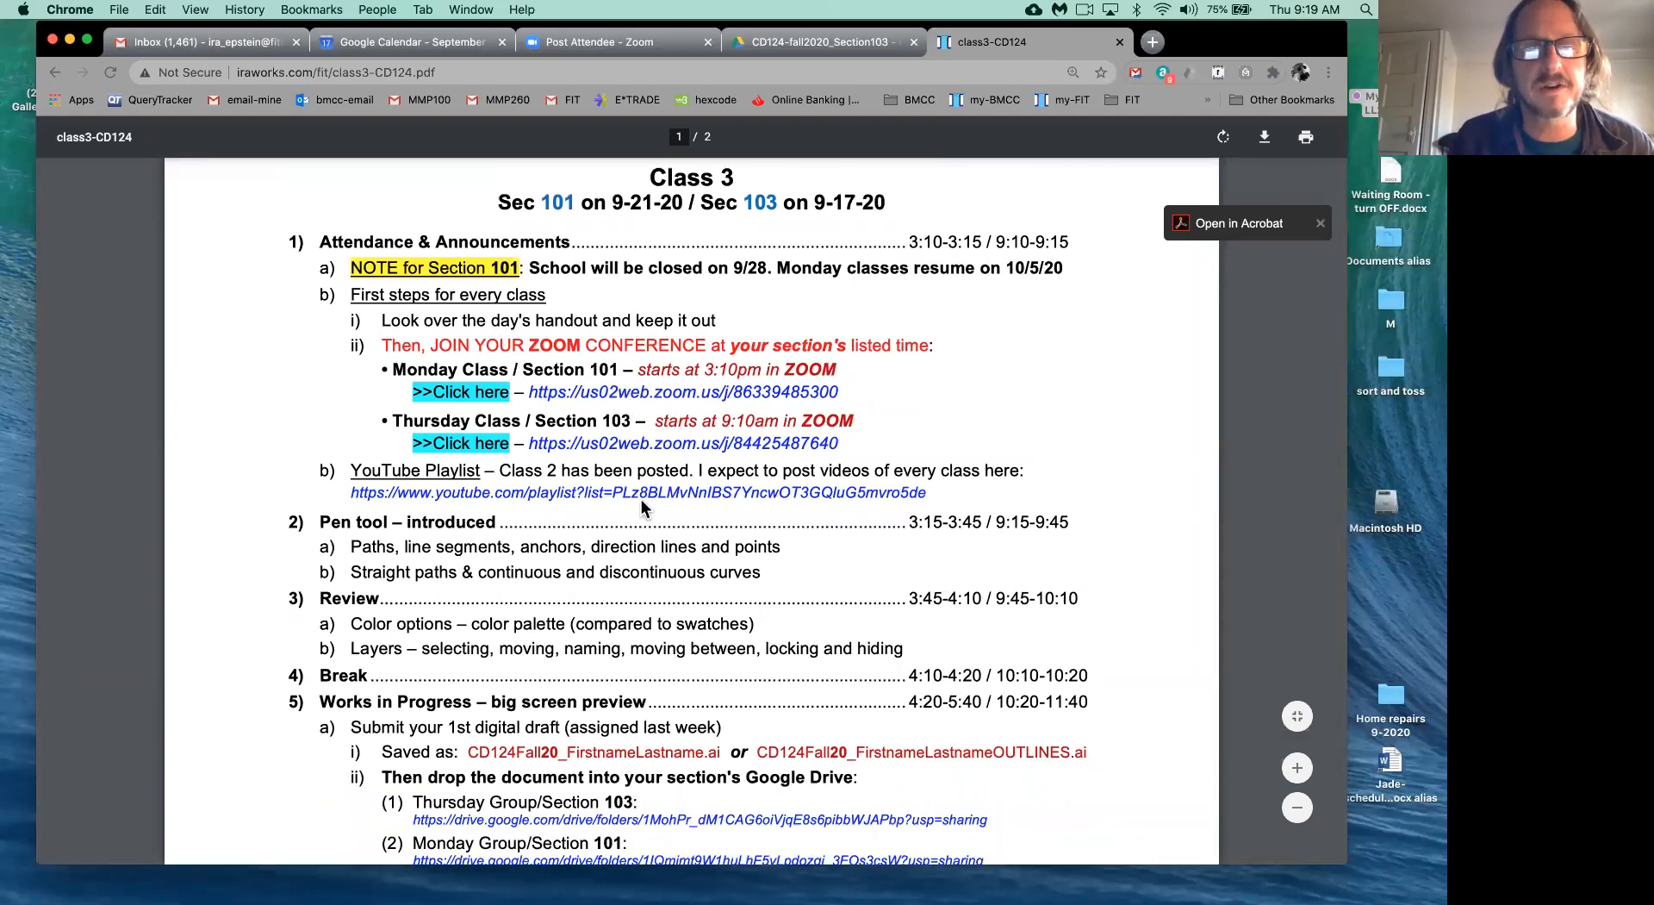
scroll(641, 499, "down", 3)
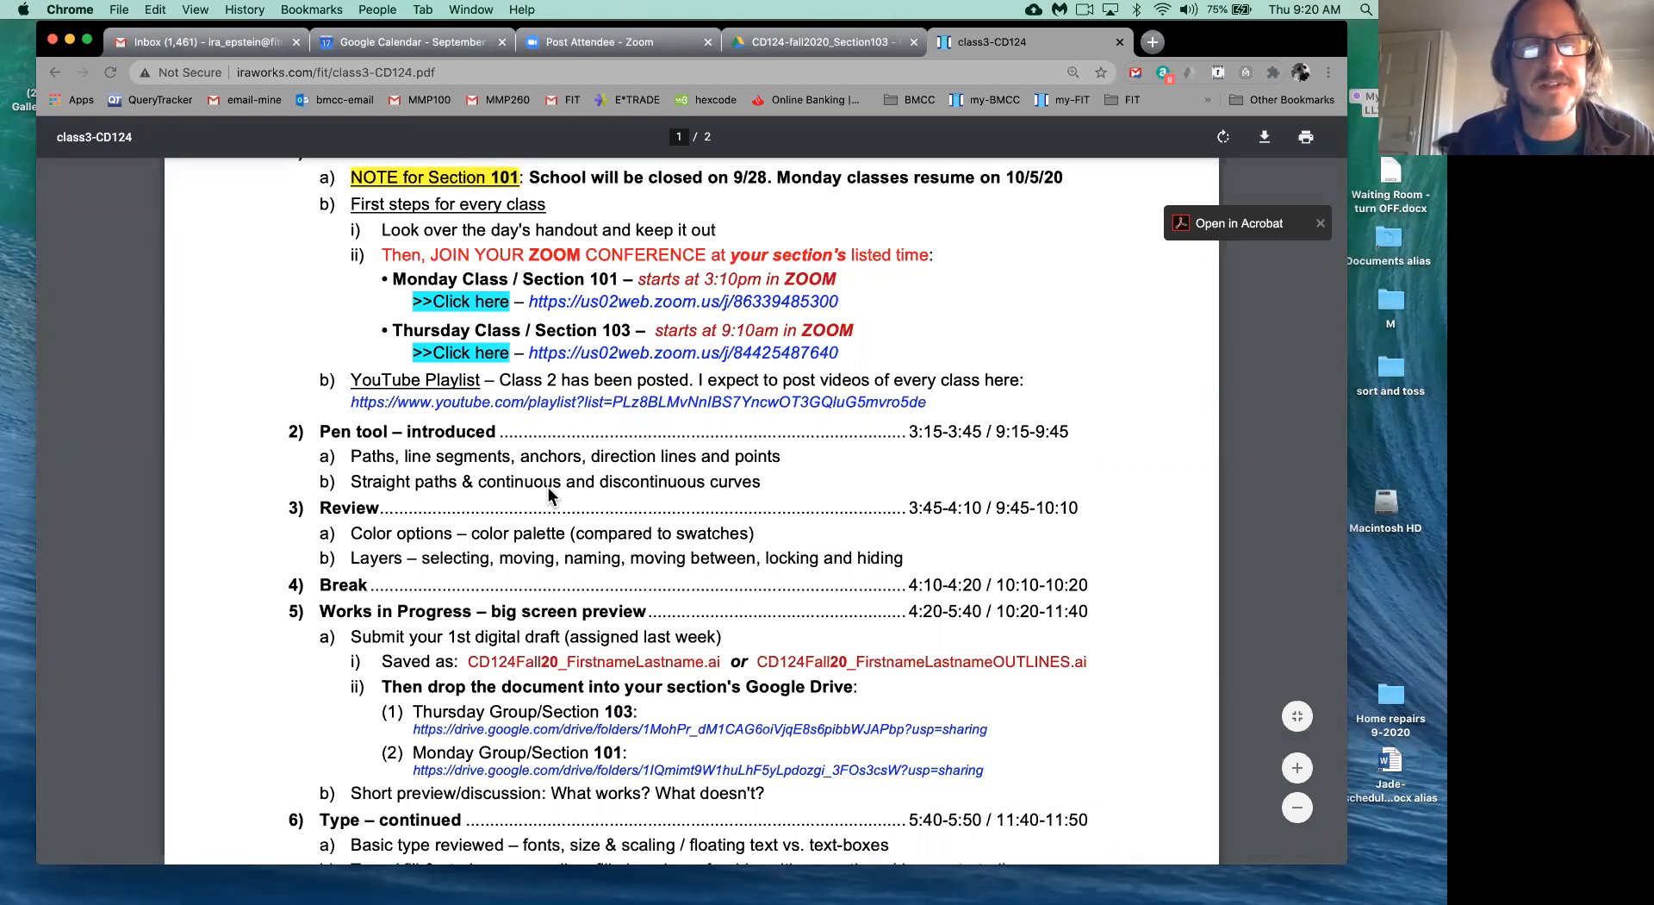
scroll(553, 496, "down", 1)
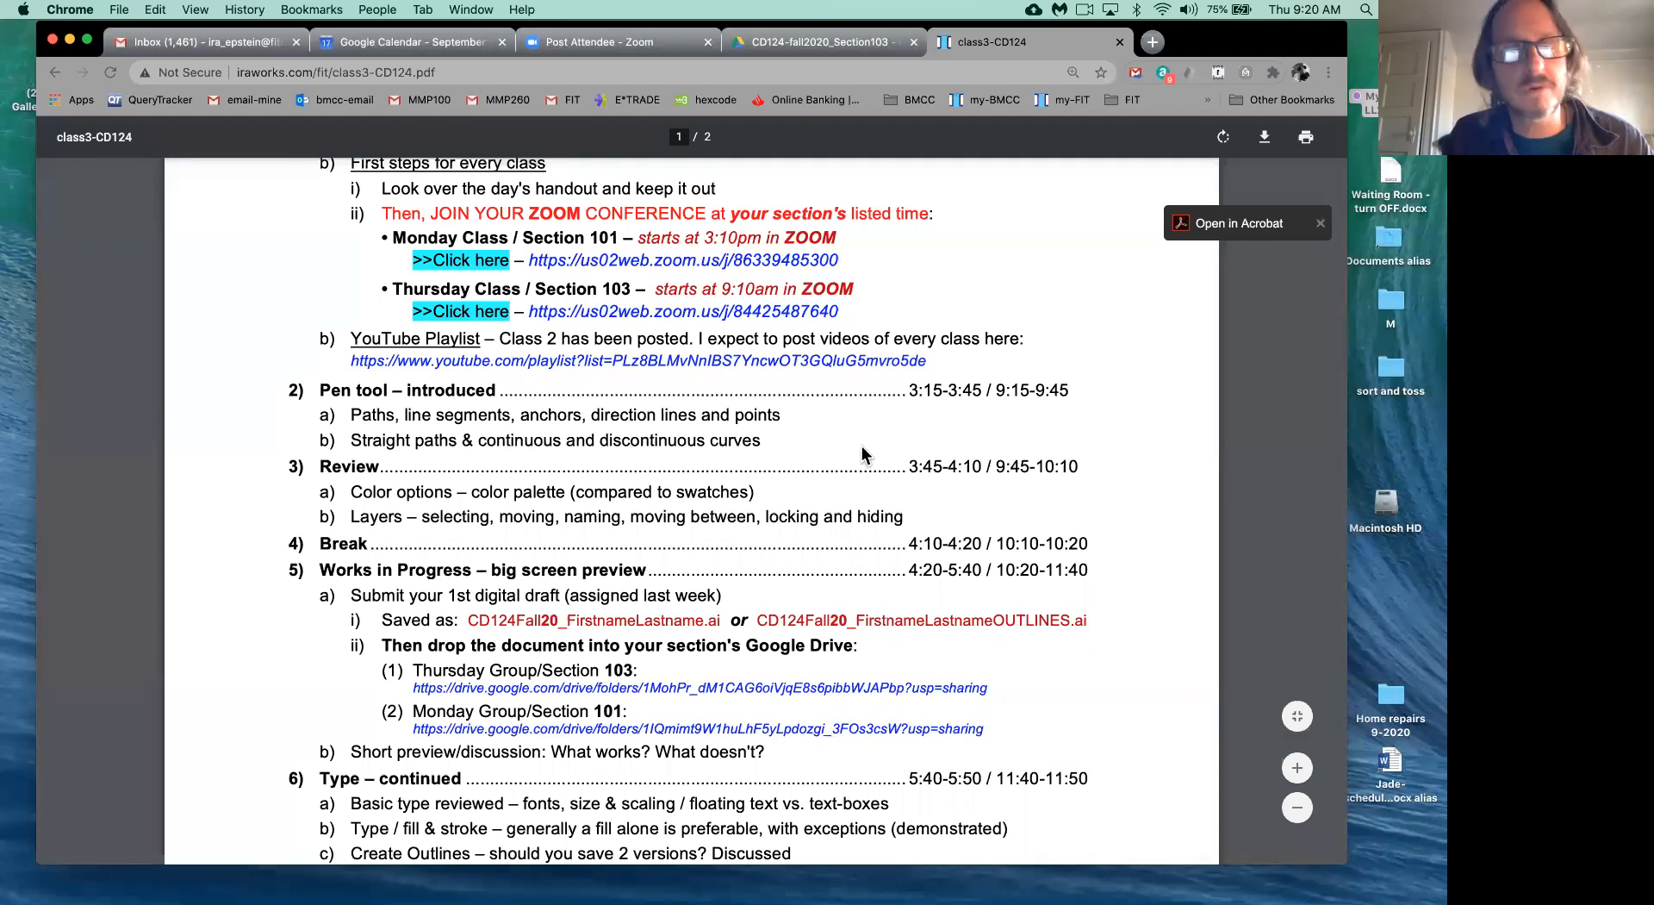
scroll(865, 454, "down", 3)
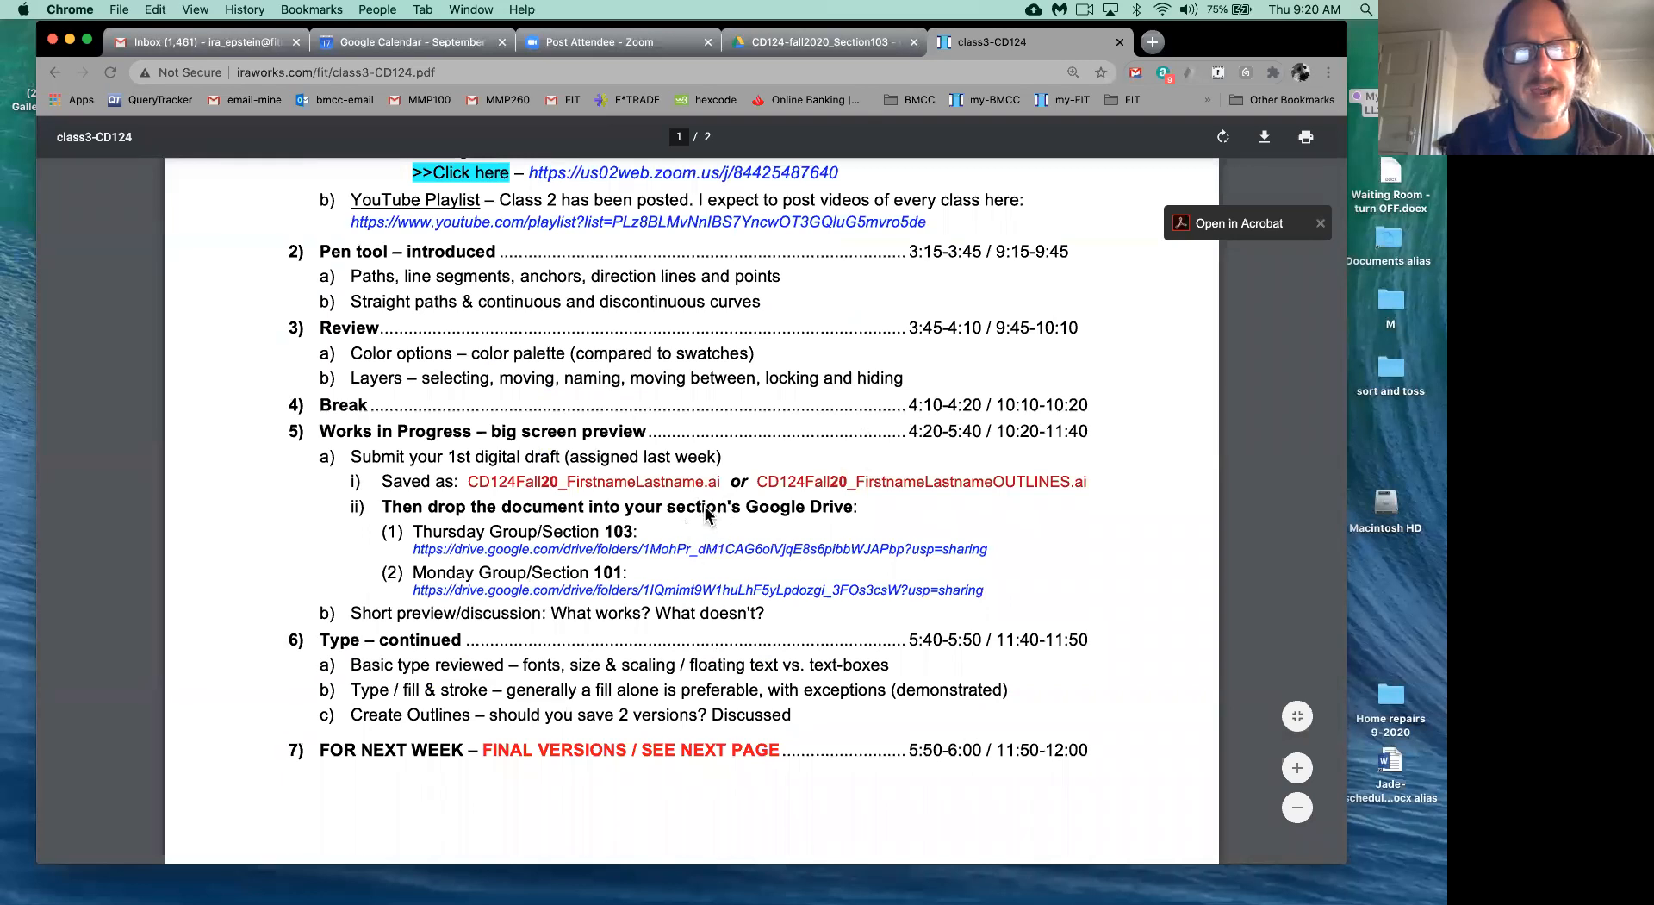
scroll(689, 595, "down", 2)
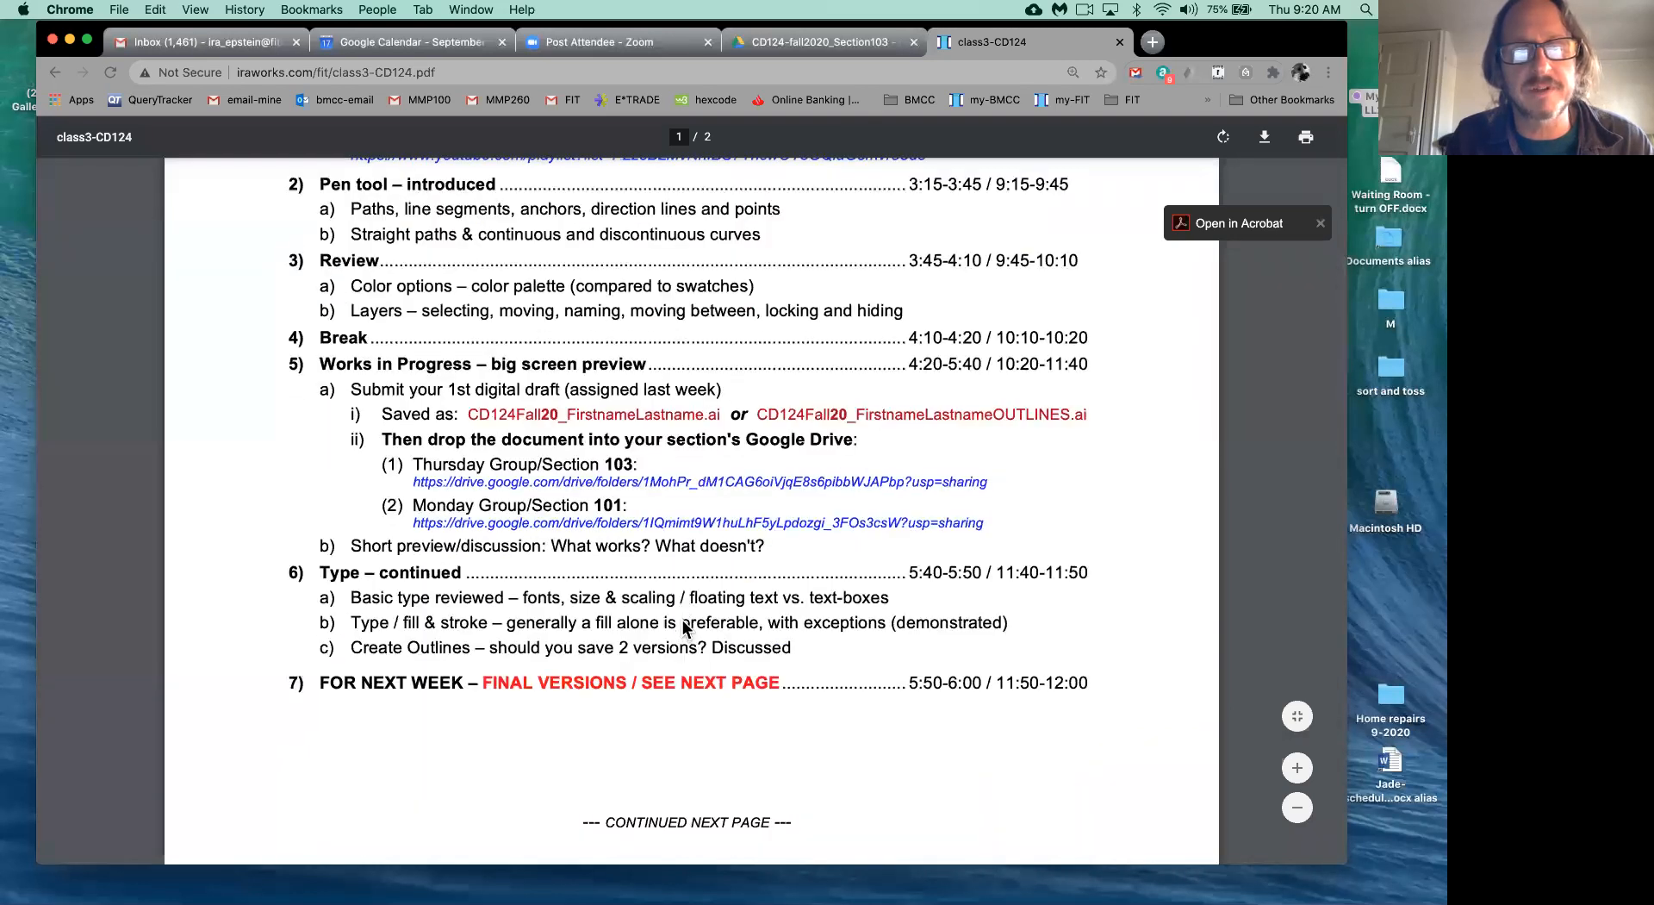
scroll(683, 622, "down", 5)
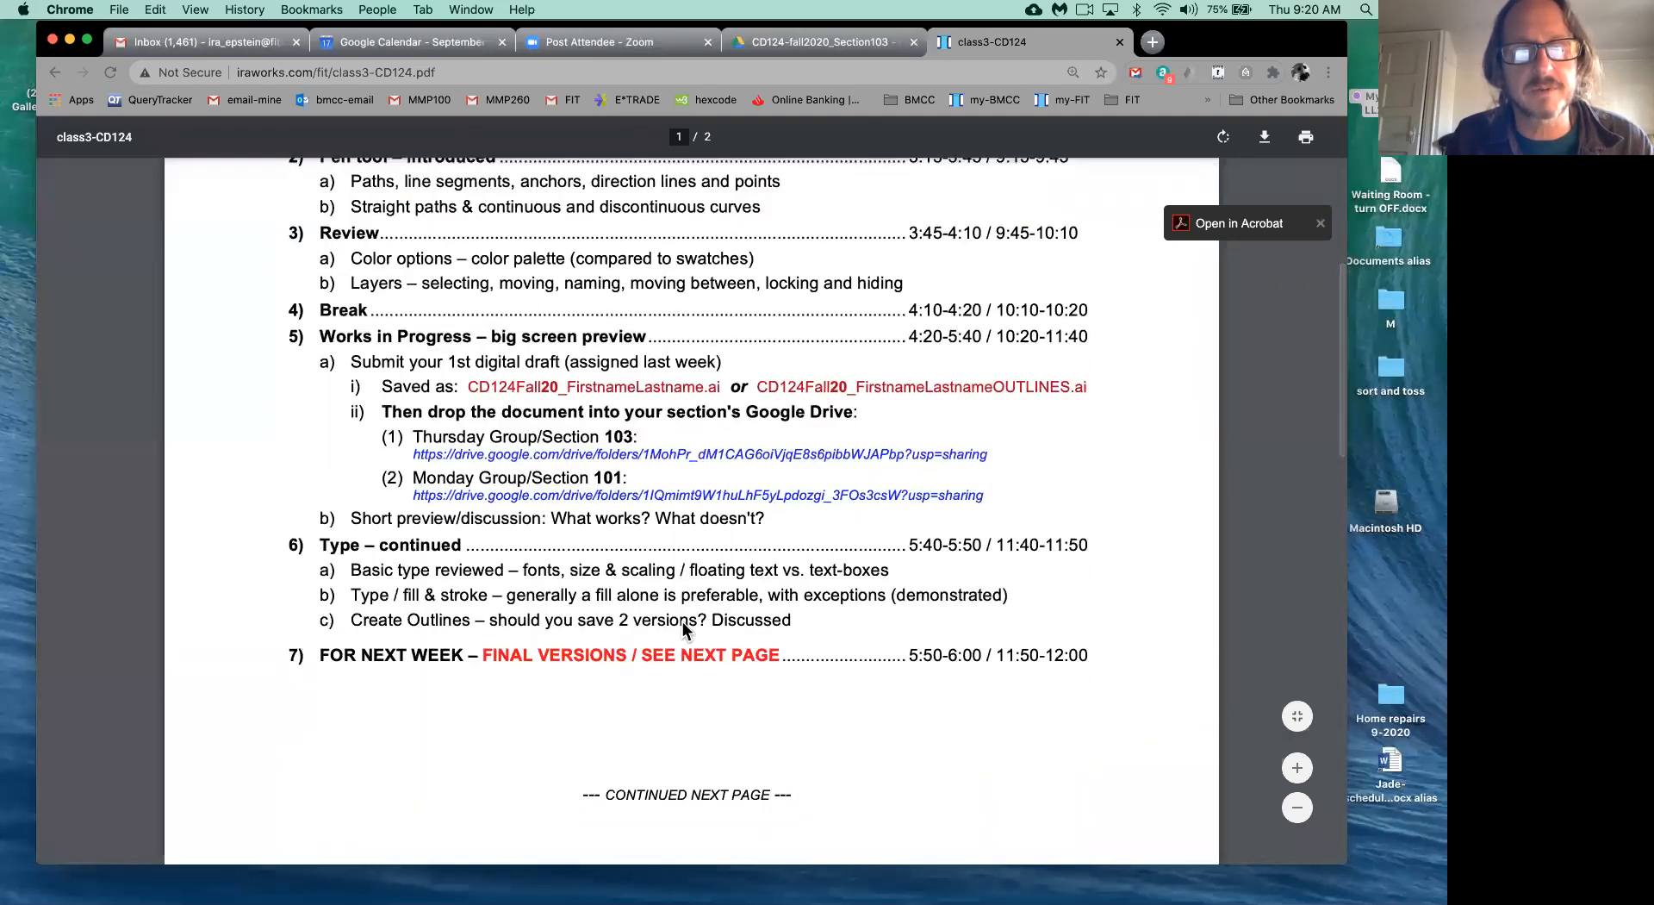
scroll(683, 622, "up", 15)
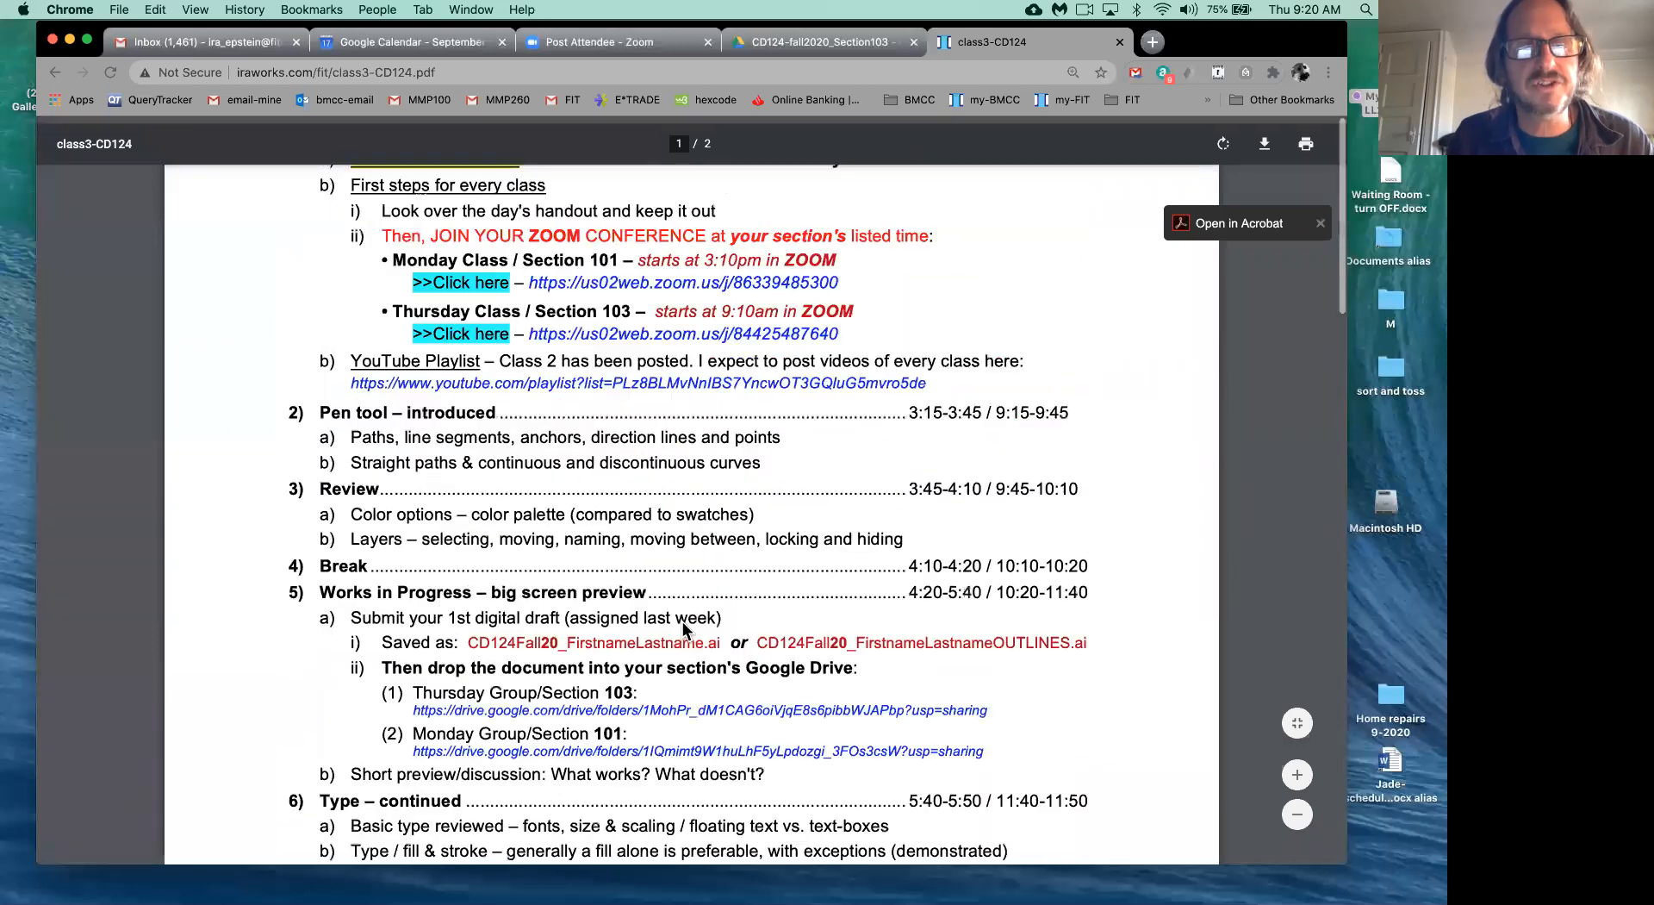
- Switch to Illustrator and create a portrait Letter document, 8.5 x 11 in, with CMYK Color and High (300 ppi) raster effects
mouse_move(552, 896)
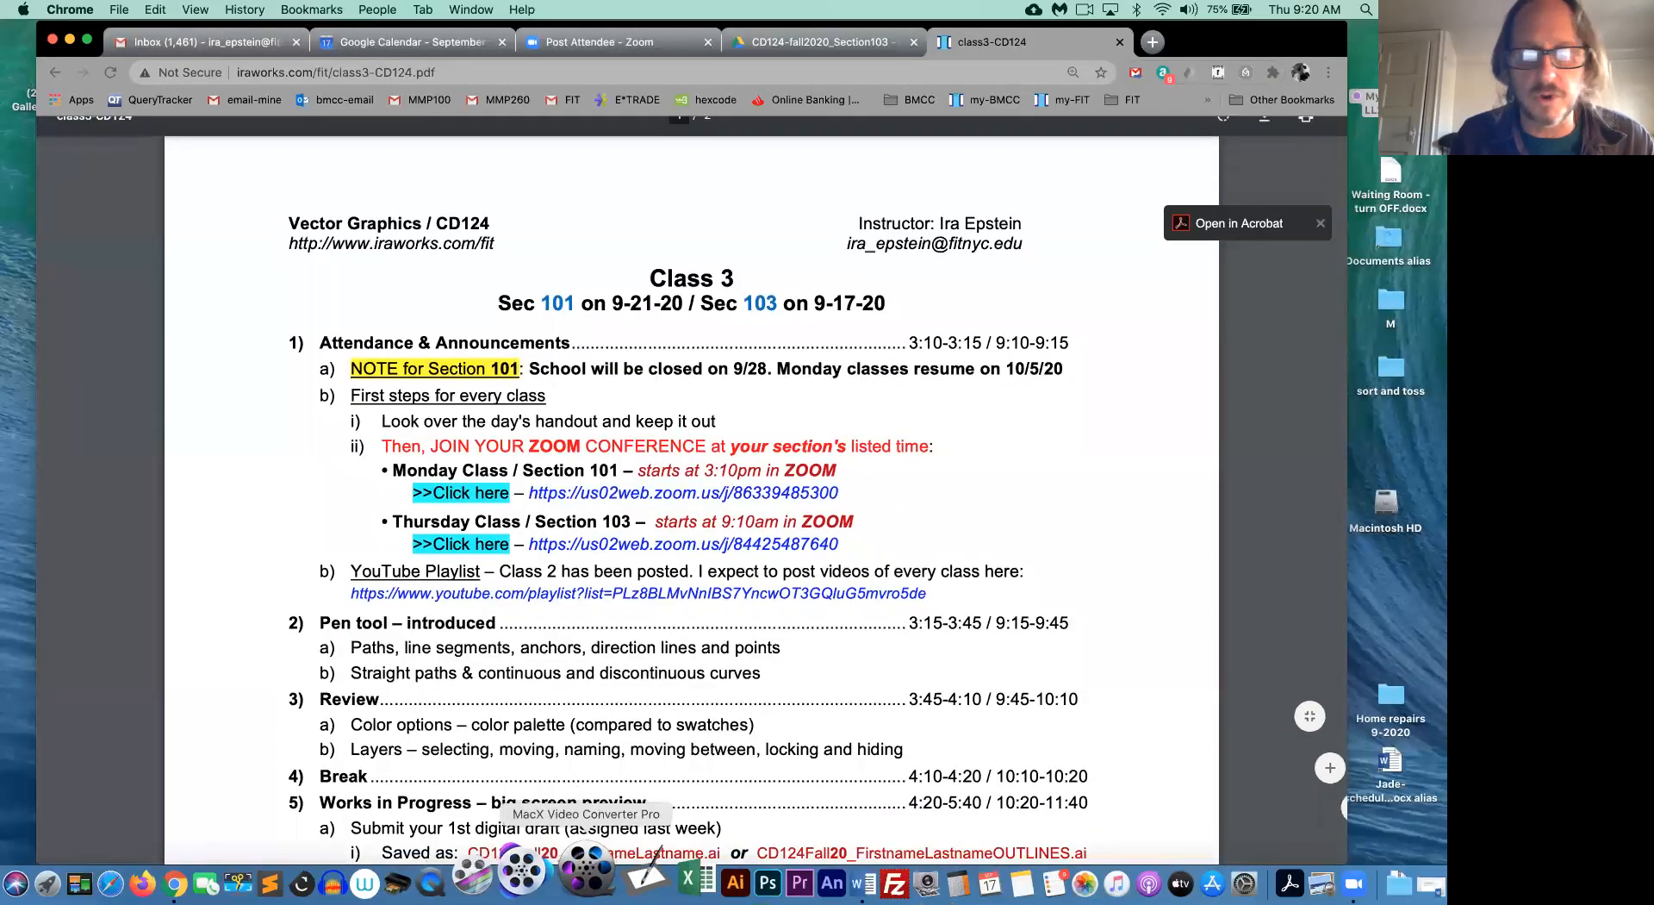
left_click(663, 866)
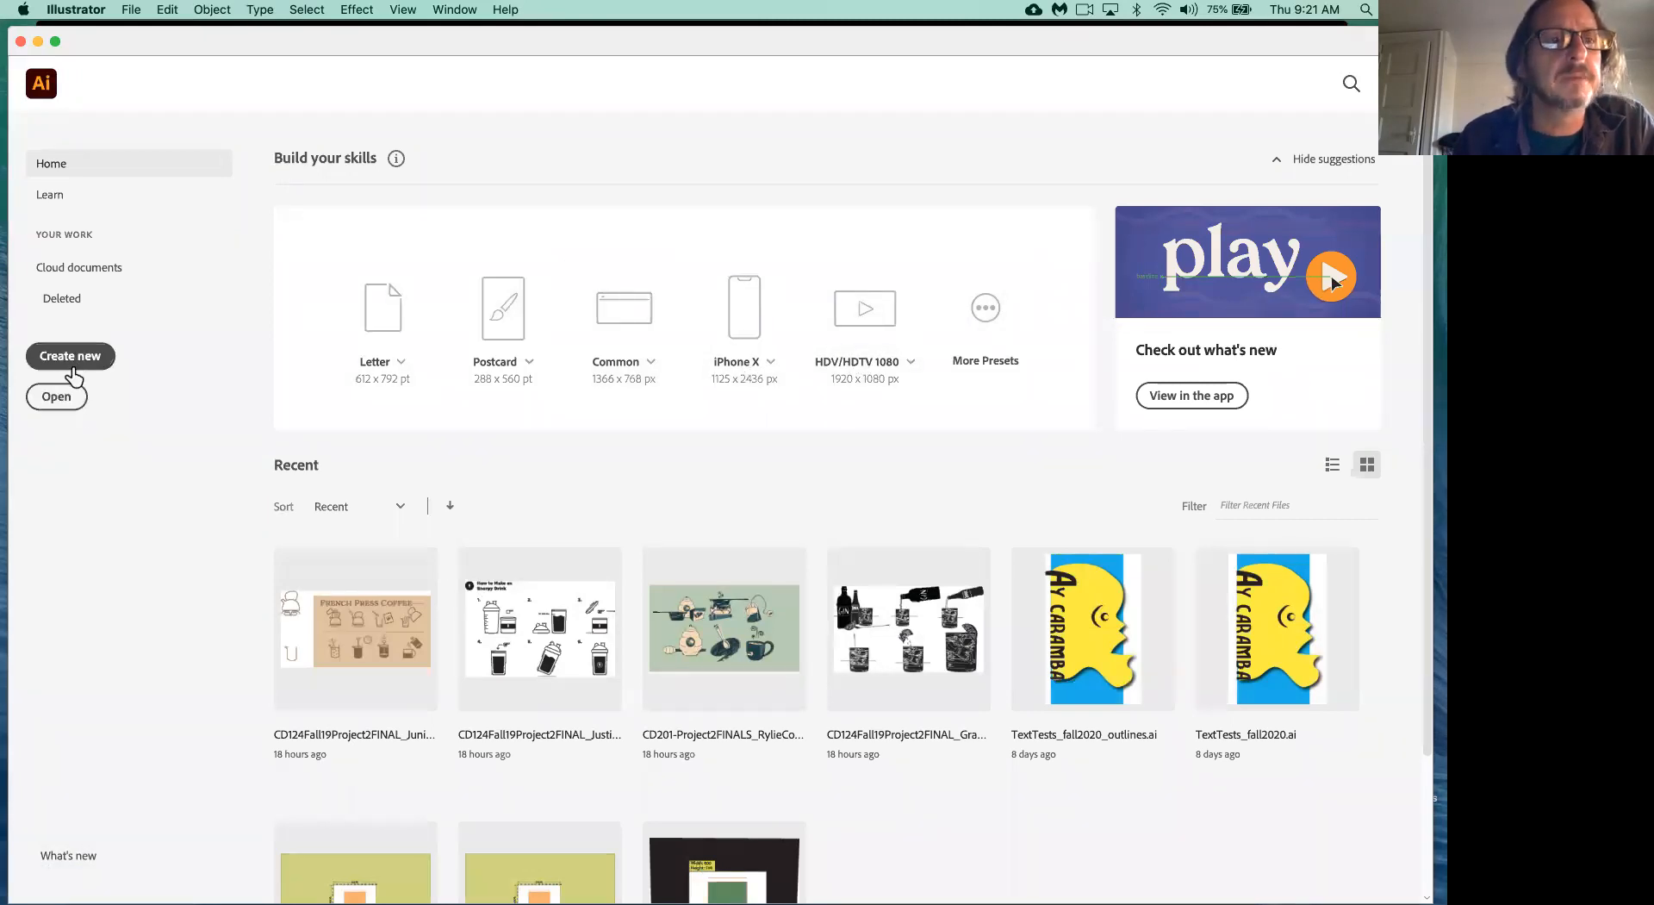
left_click(131, 10)
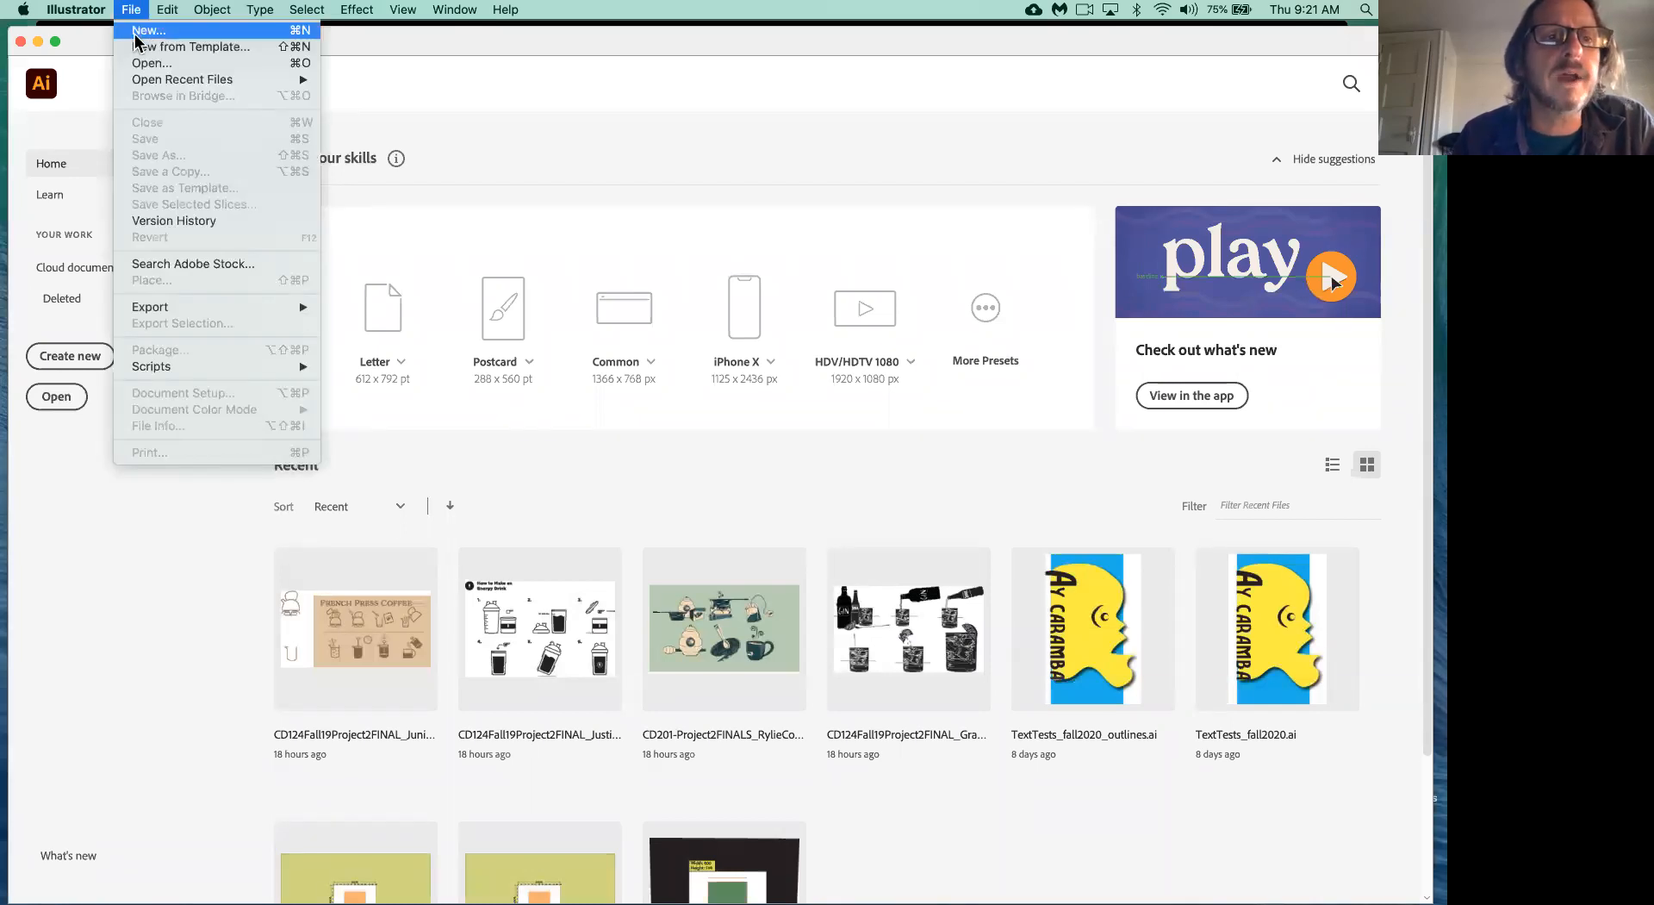
left_click(135, 33)
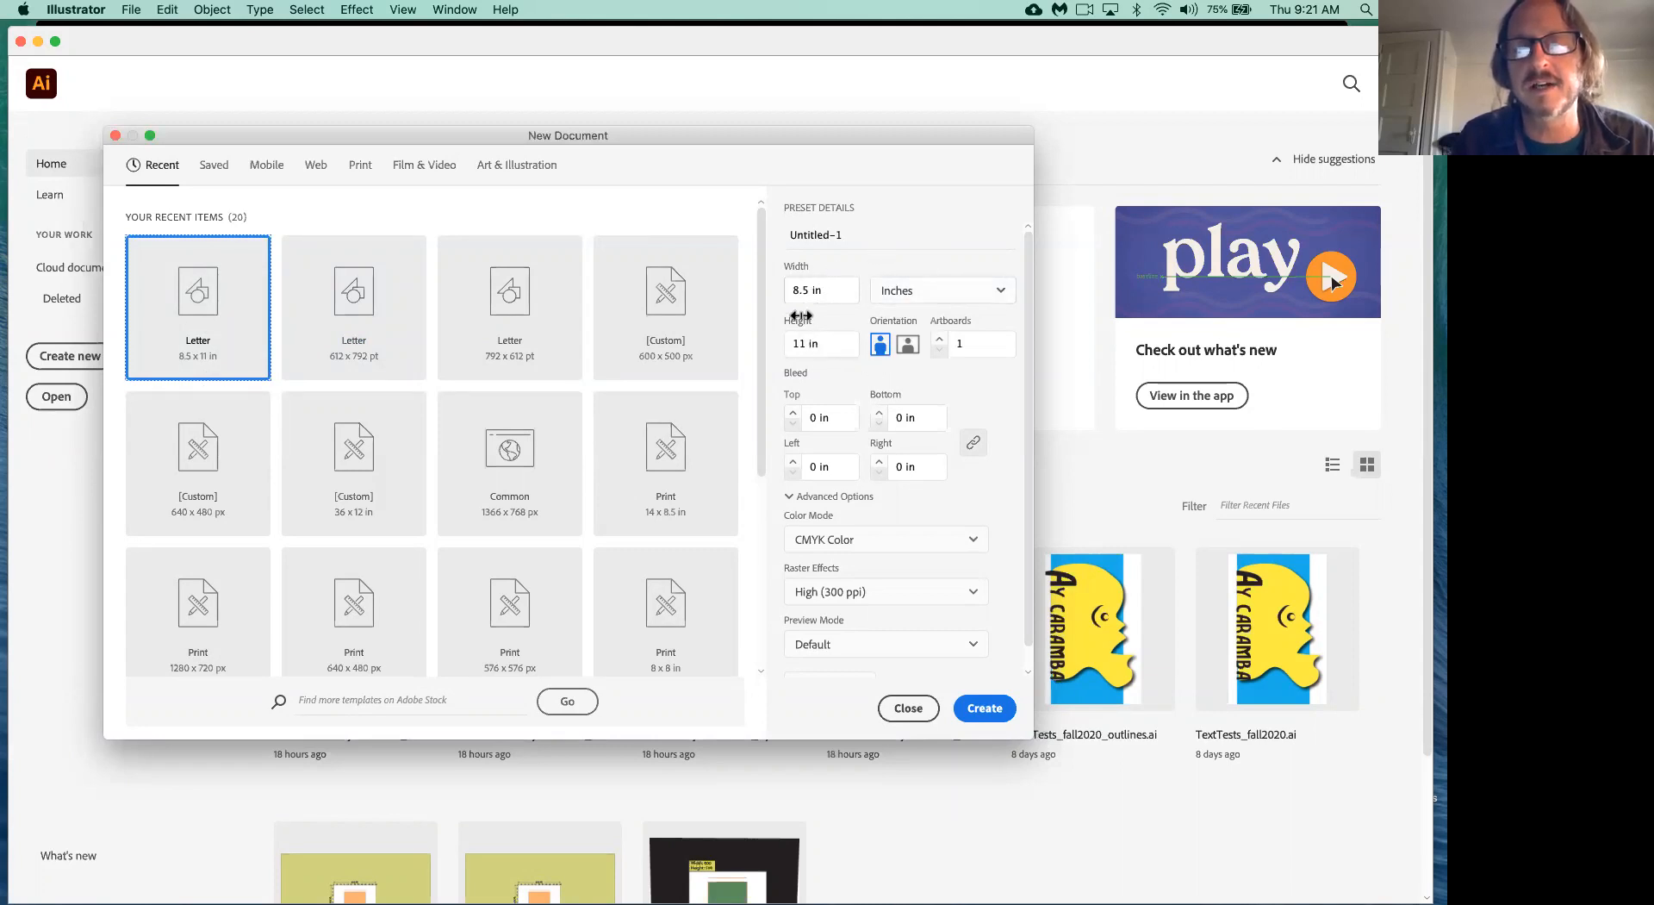
left_click(991, 709)
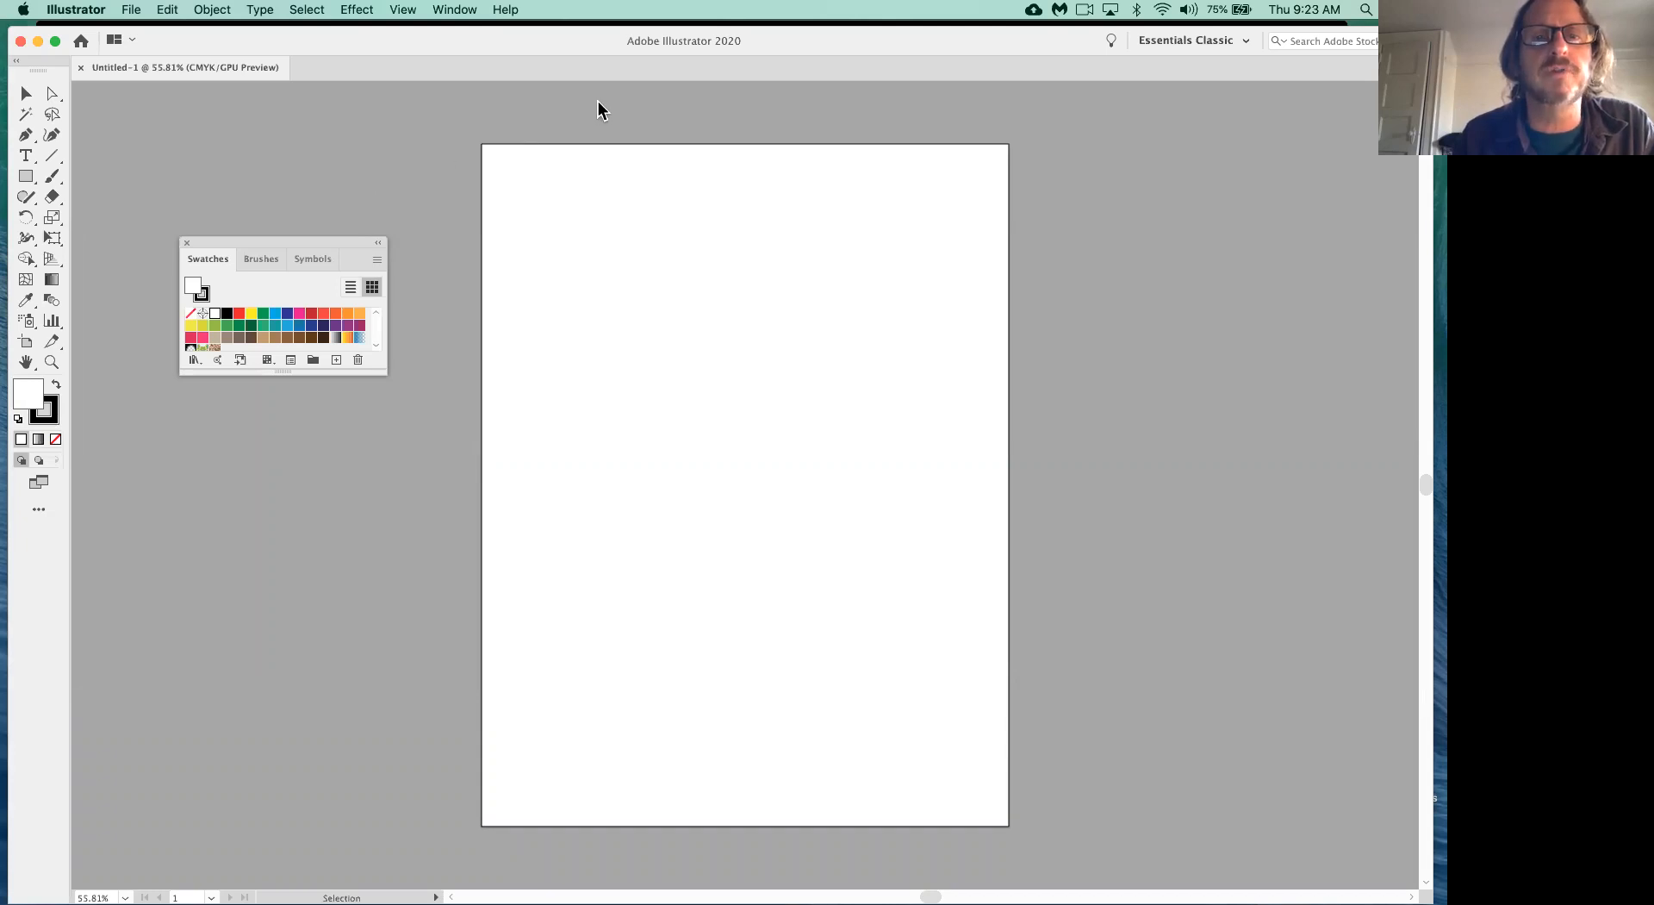
- Show the rulers in the new document
left_click(405, 10)
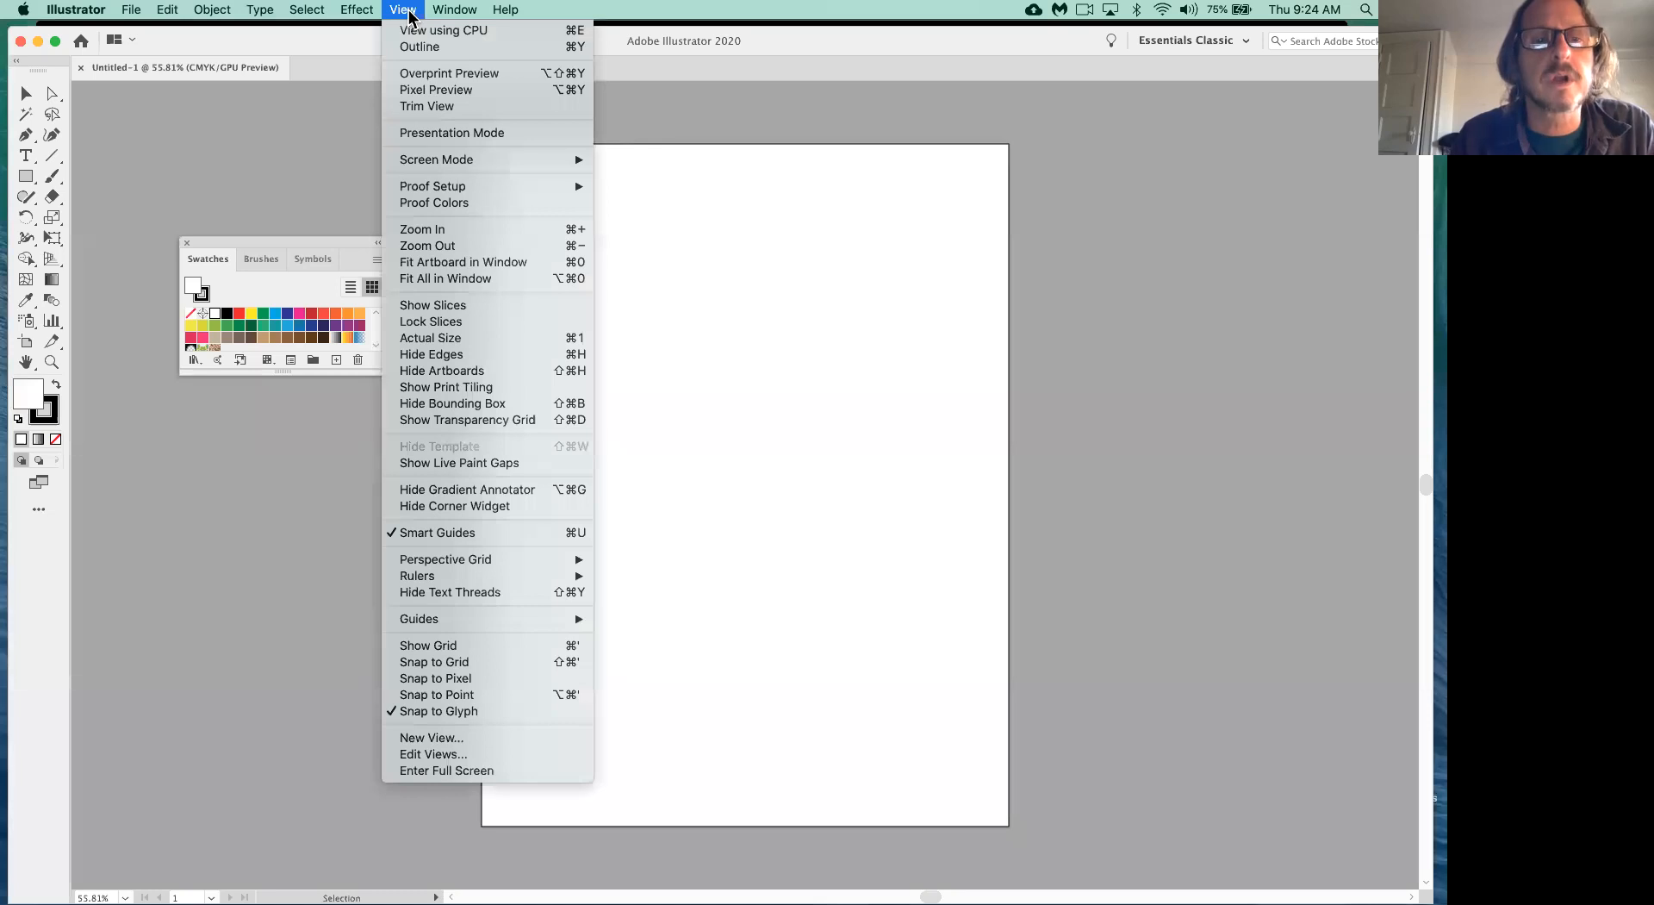
left_click(409, 11)
left_click(415, 11)
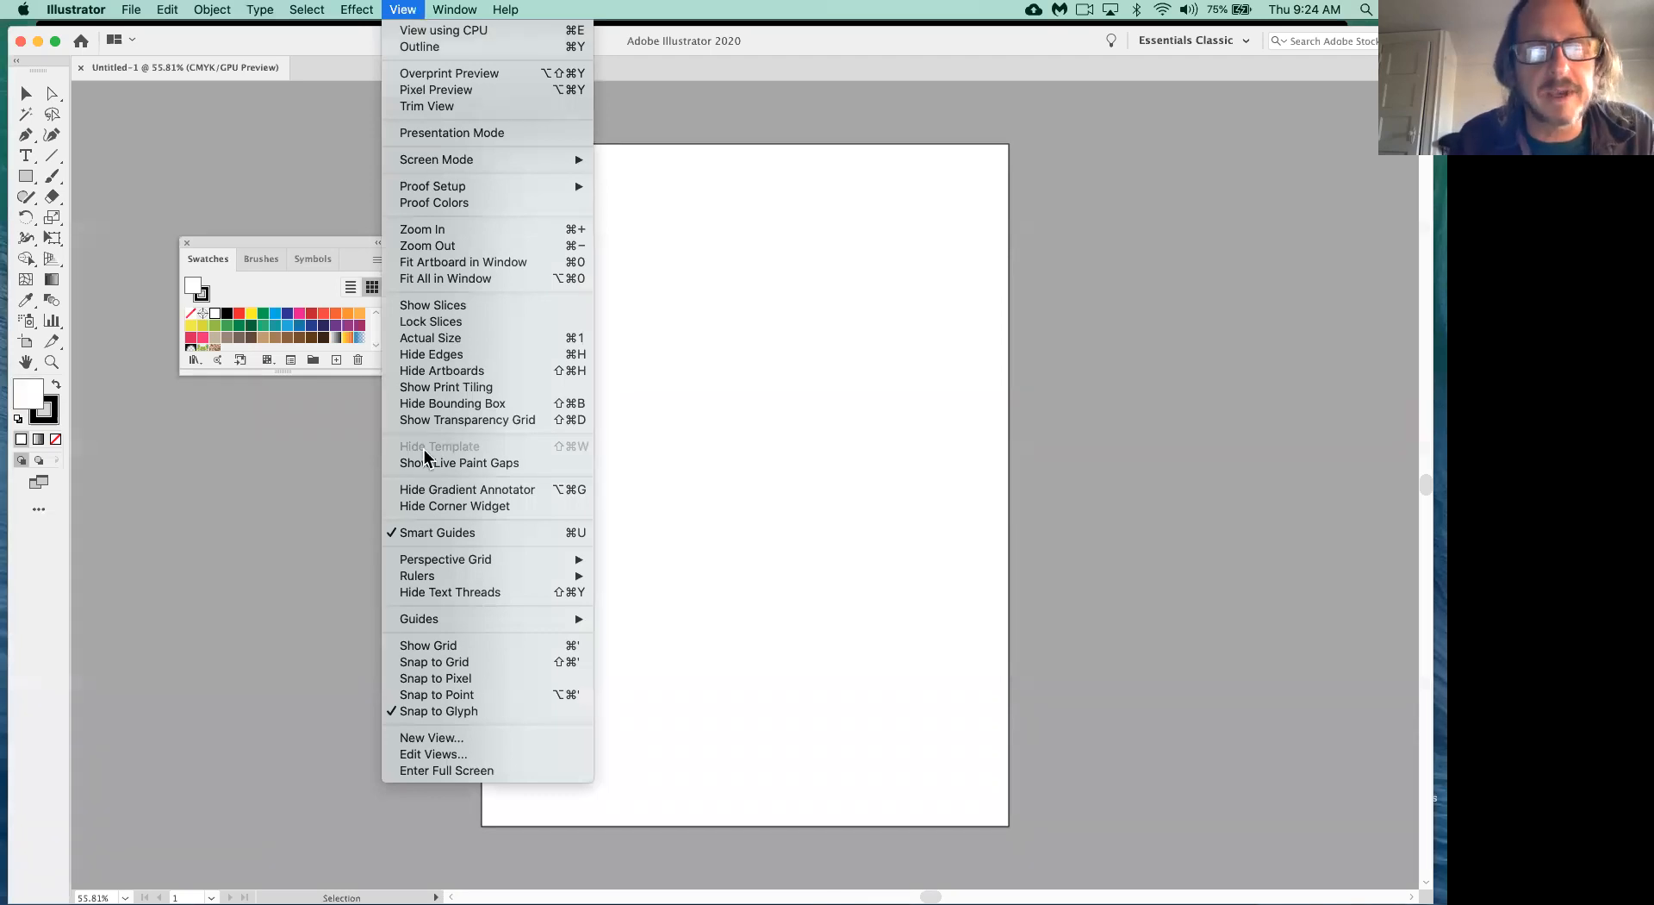
mouse_move(433, 571)
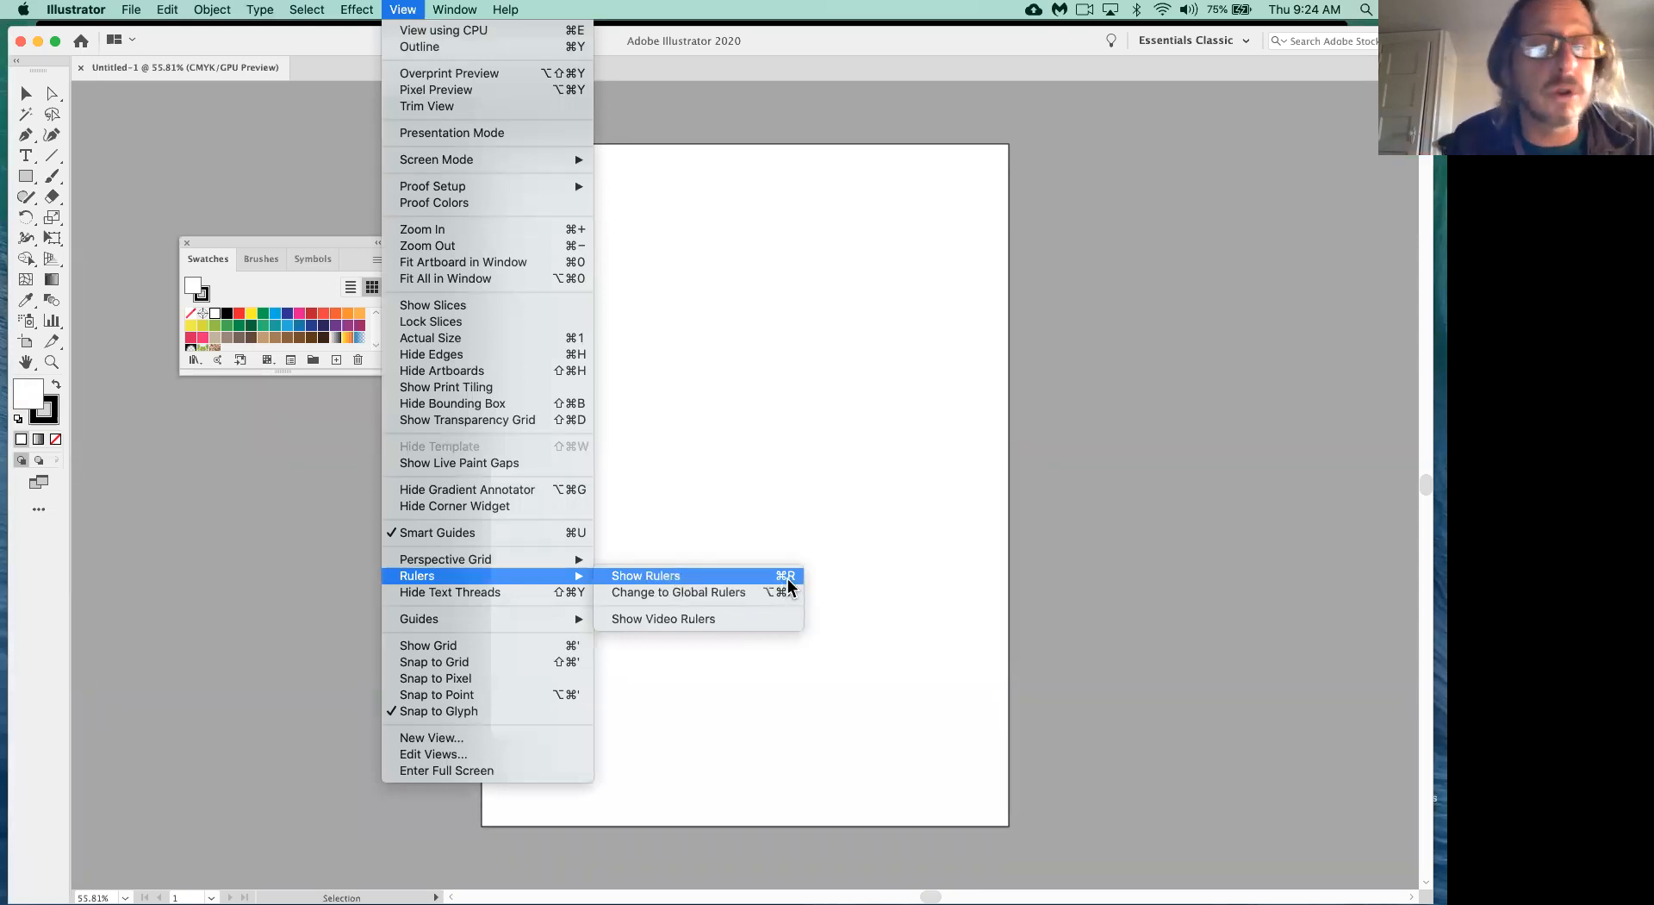
left_click(736, 577)
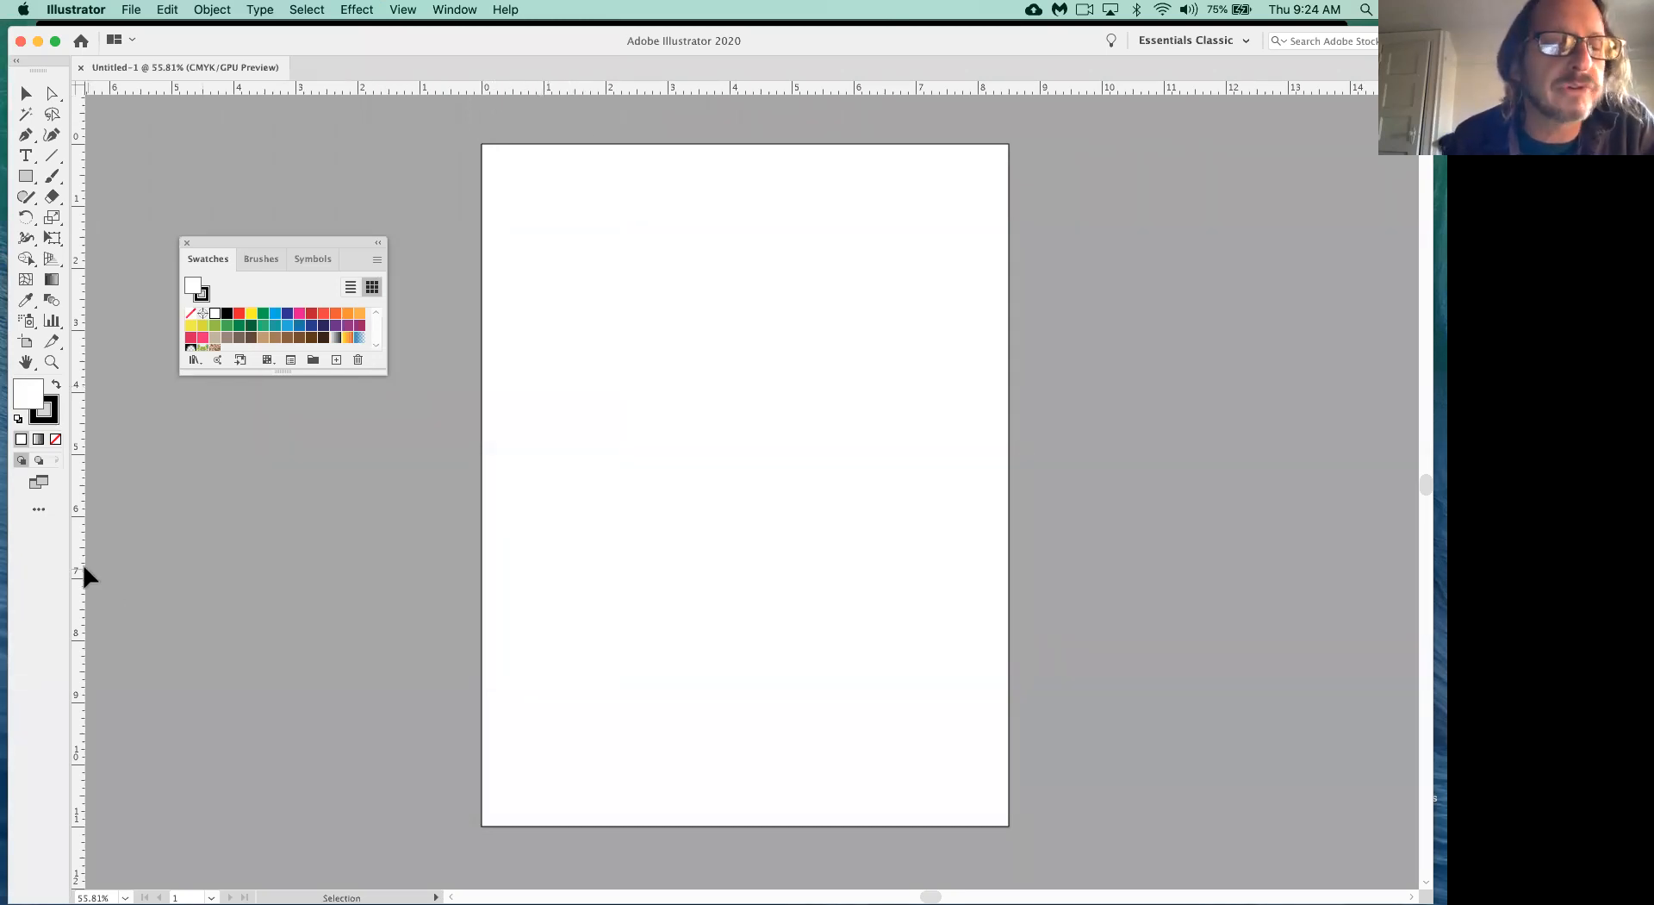
- Choose Inches as the unit of the document's rulers
right_click(629, 87)
left_click(591, 122)
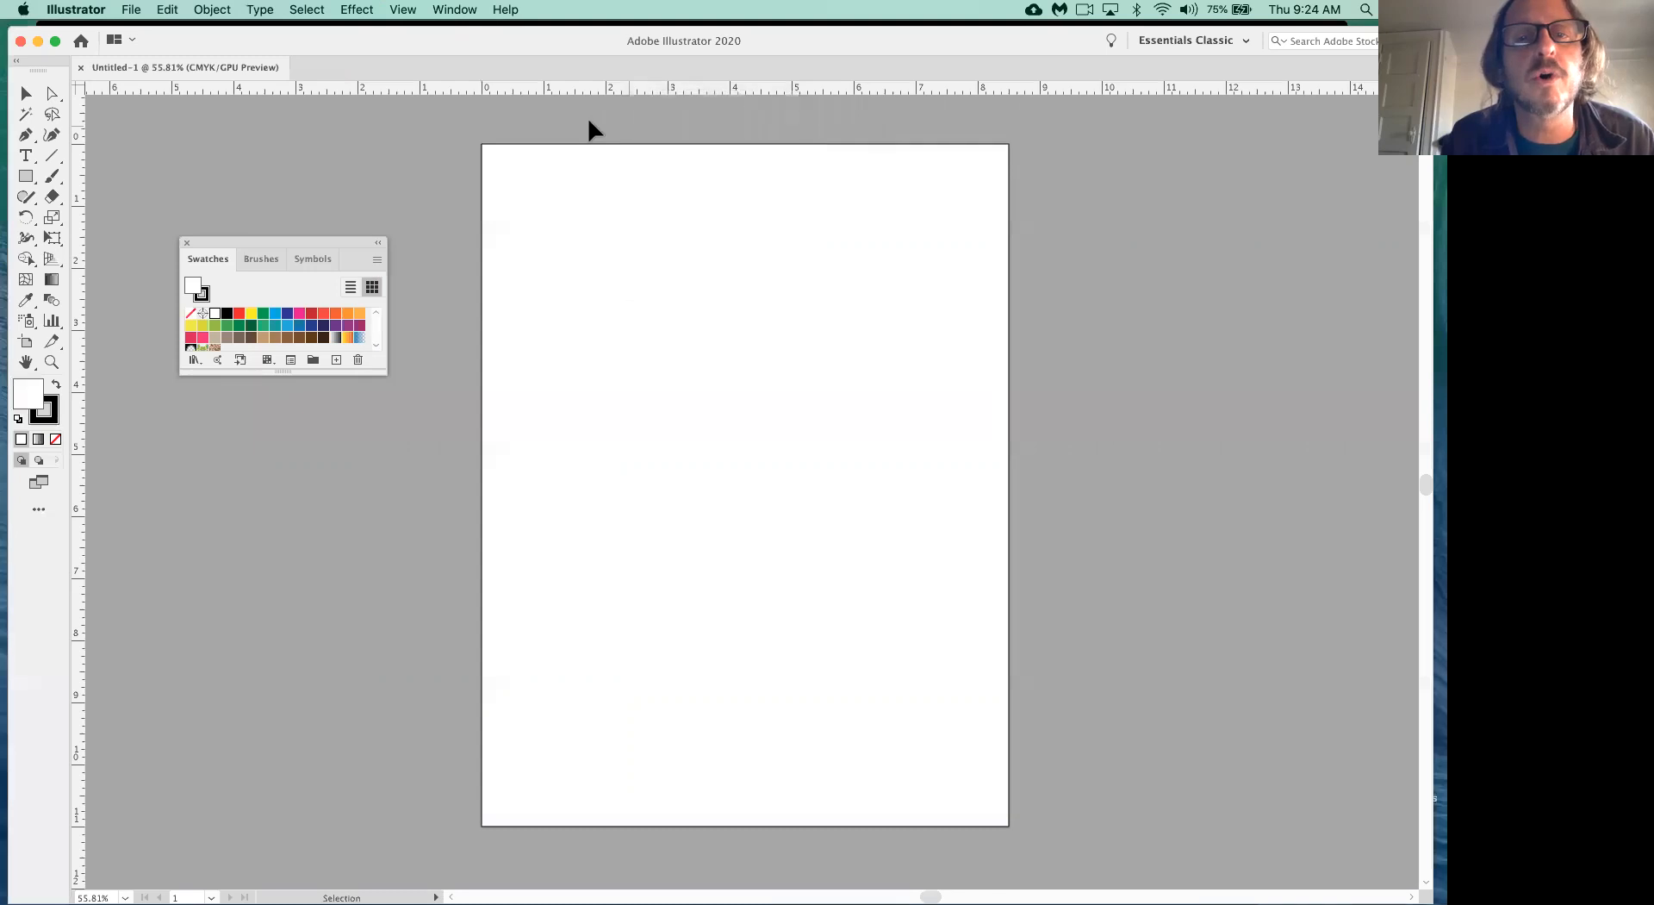
right_click(645, 87)
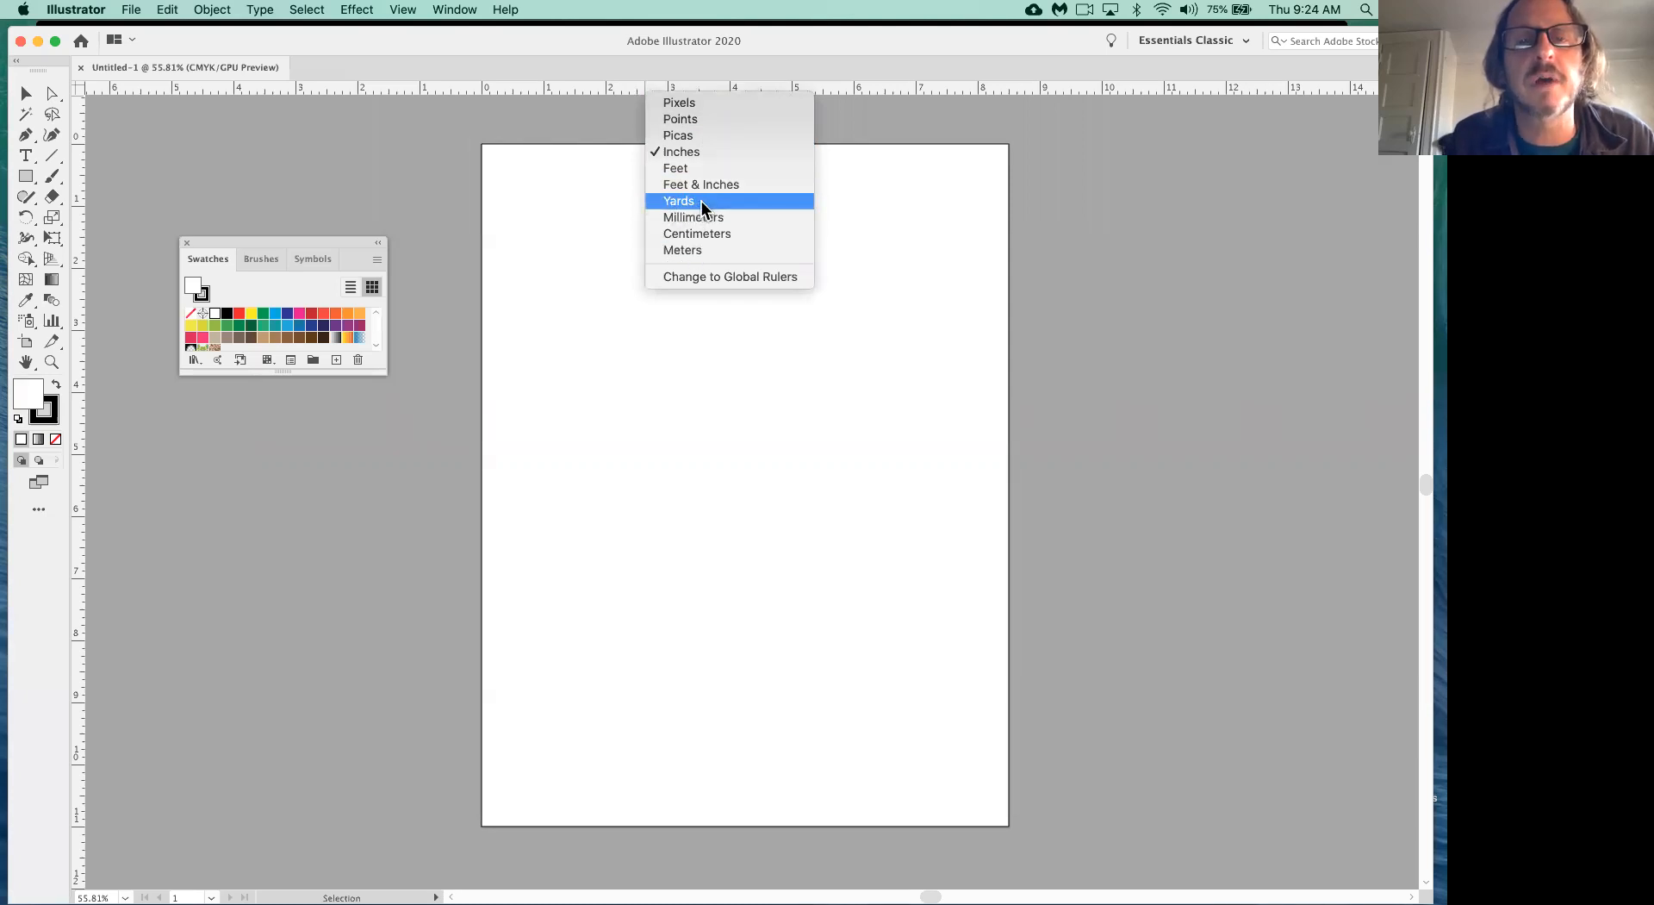
left_click(676, 153)
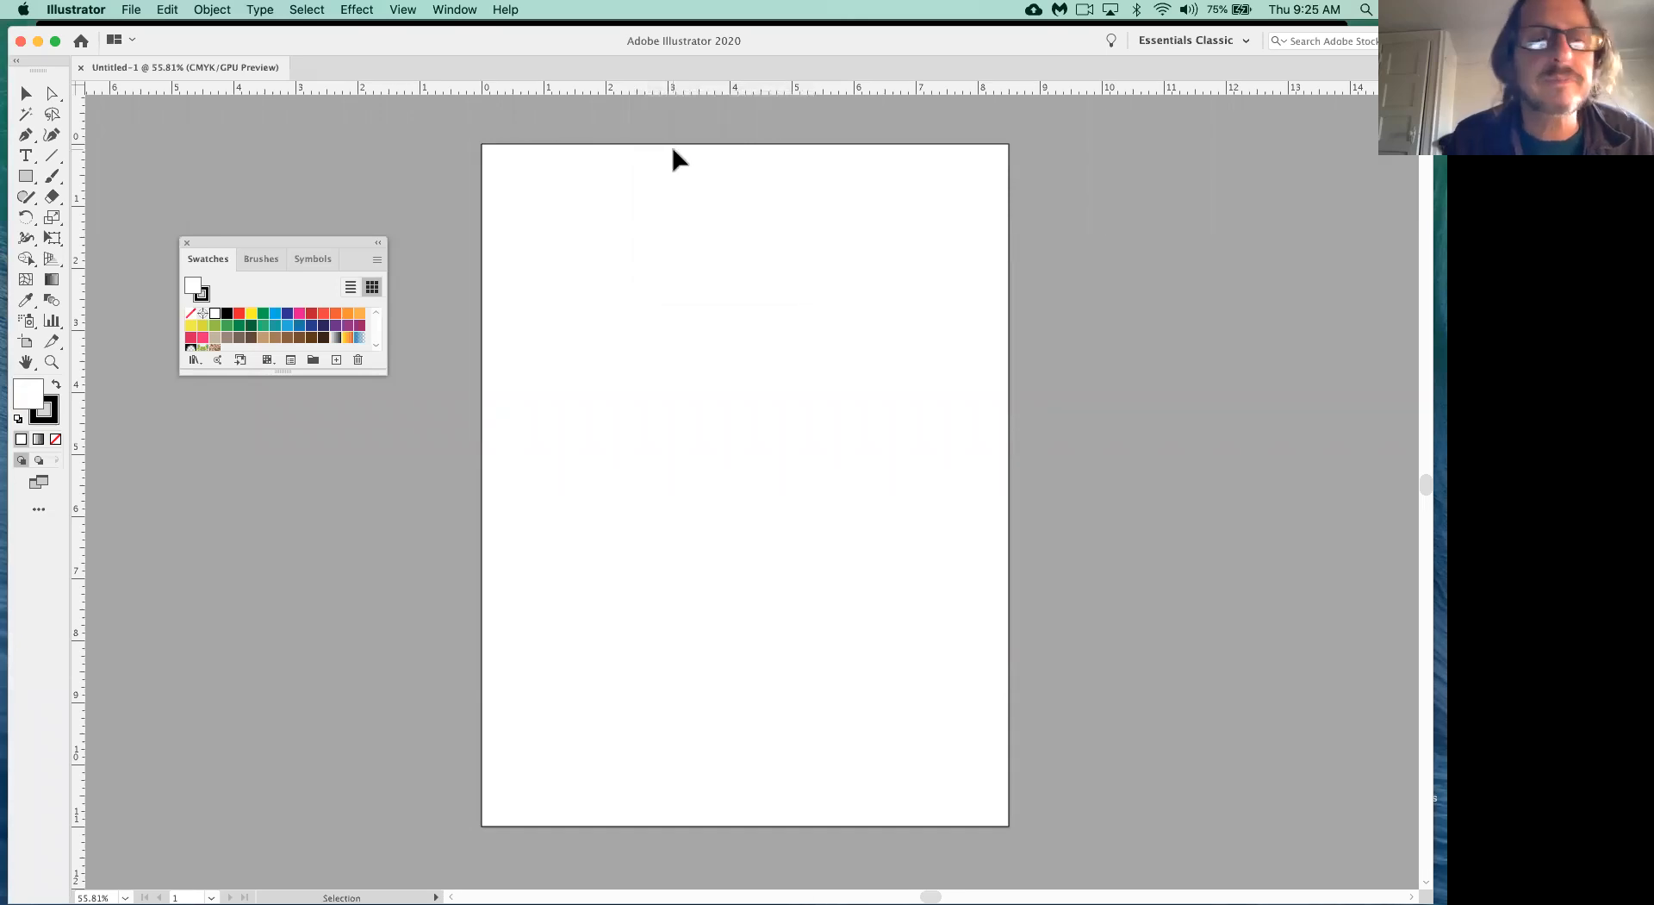
- Display the Navigator panel and move it away from the Swatches panel to the artboard's upper-right edge
left_click(457, 10)
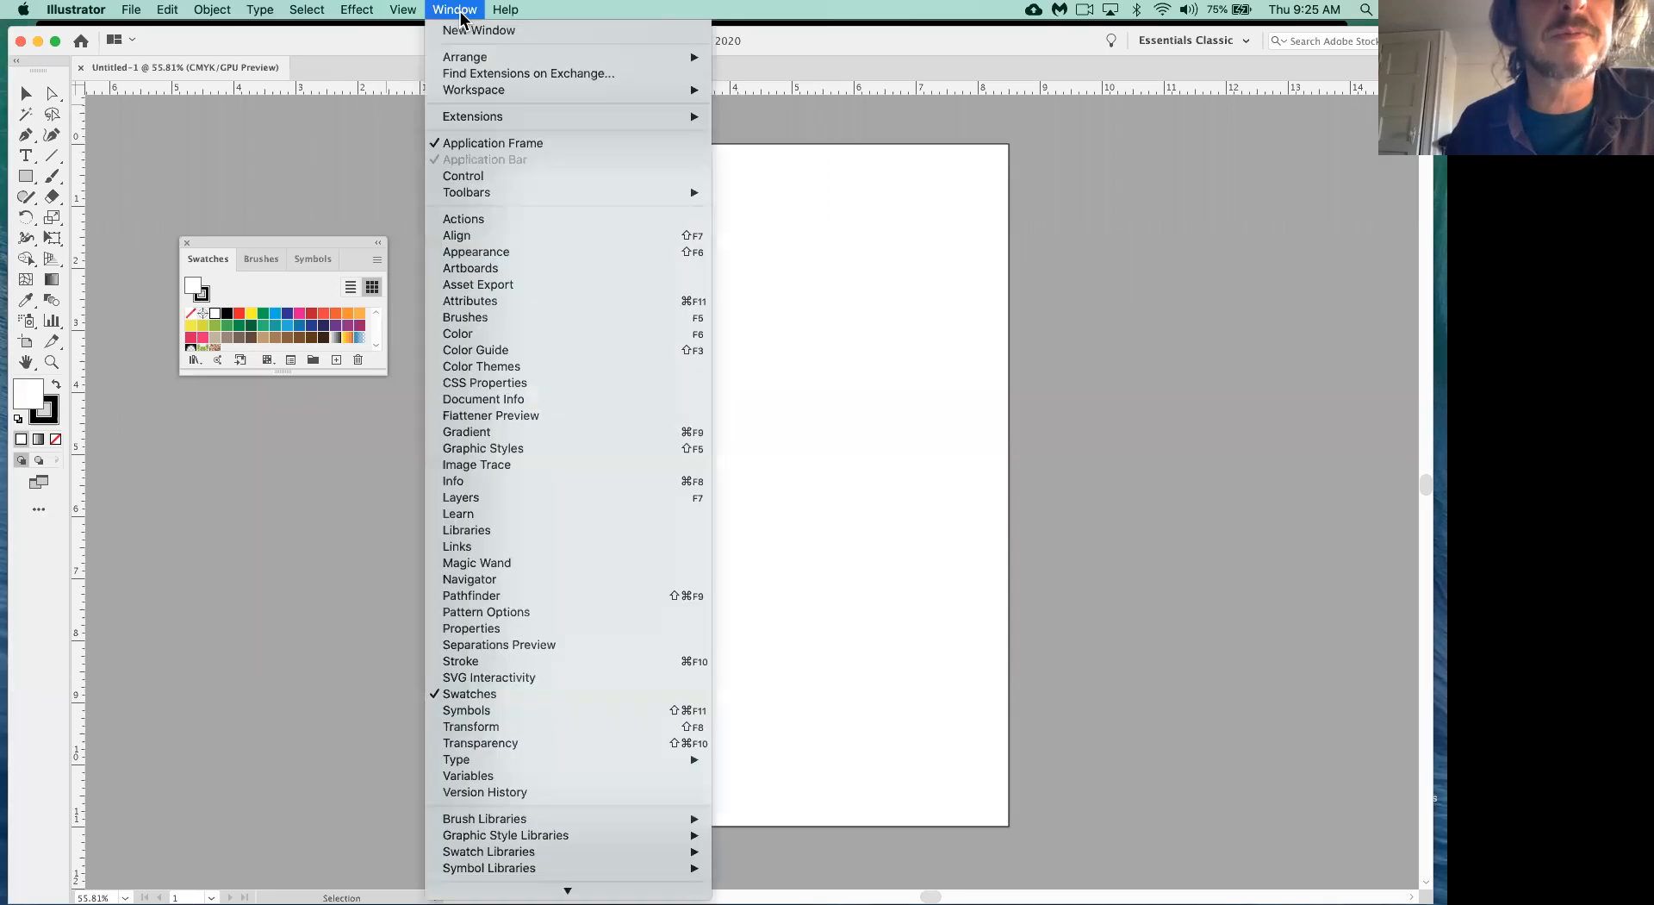
left_click(541, 582)
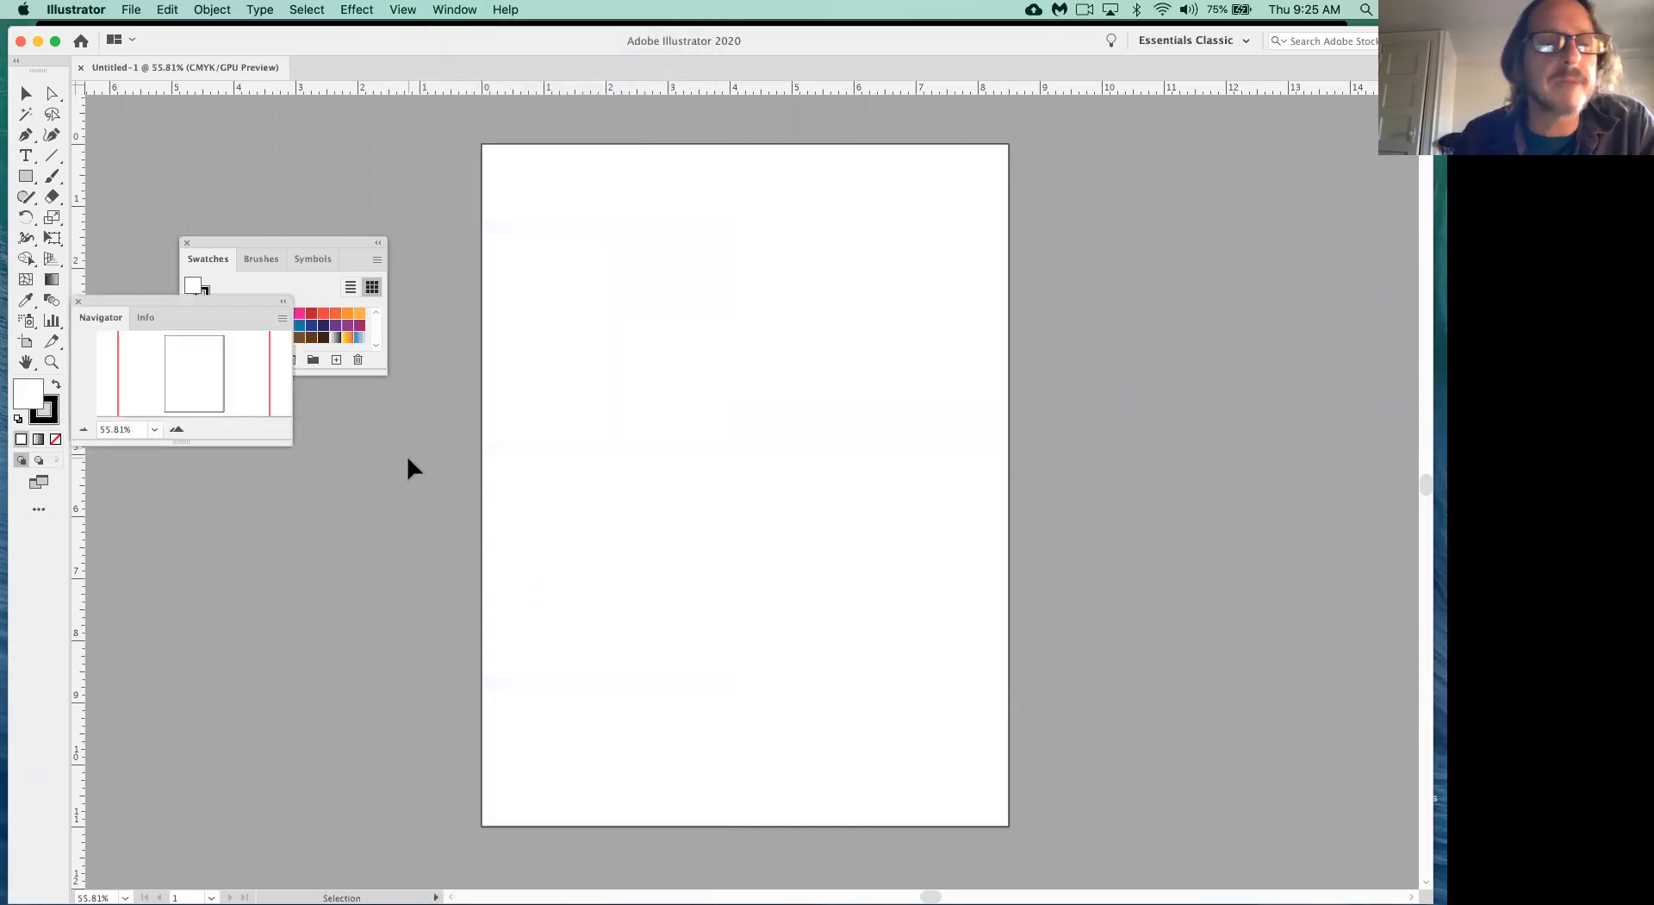
left_click_drag(166, 298, 799, 216)
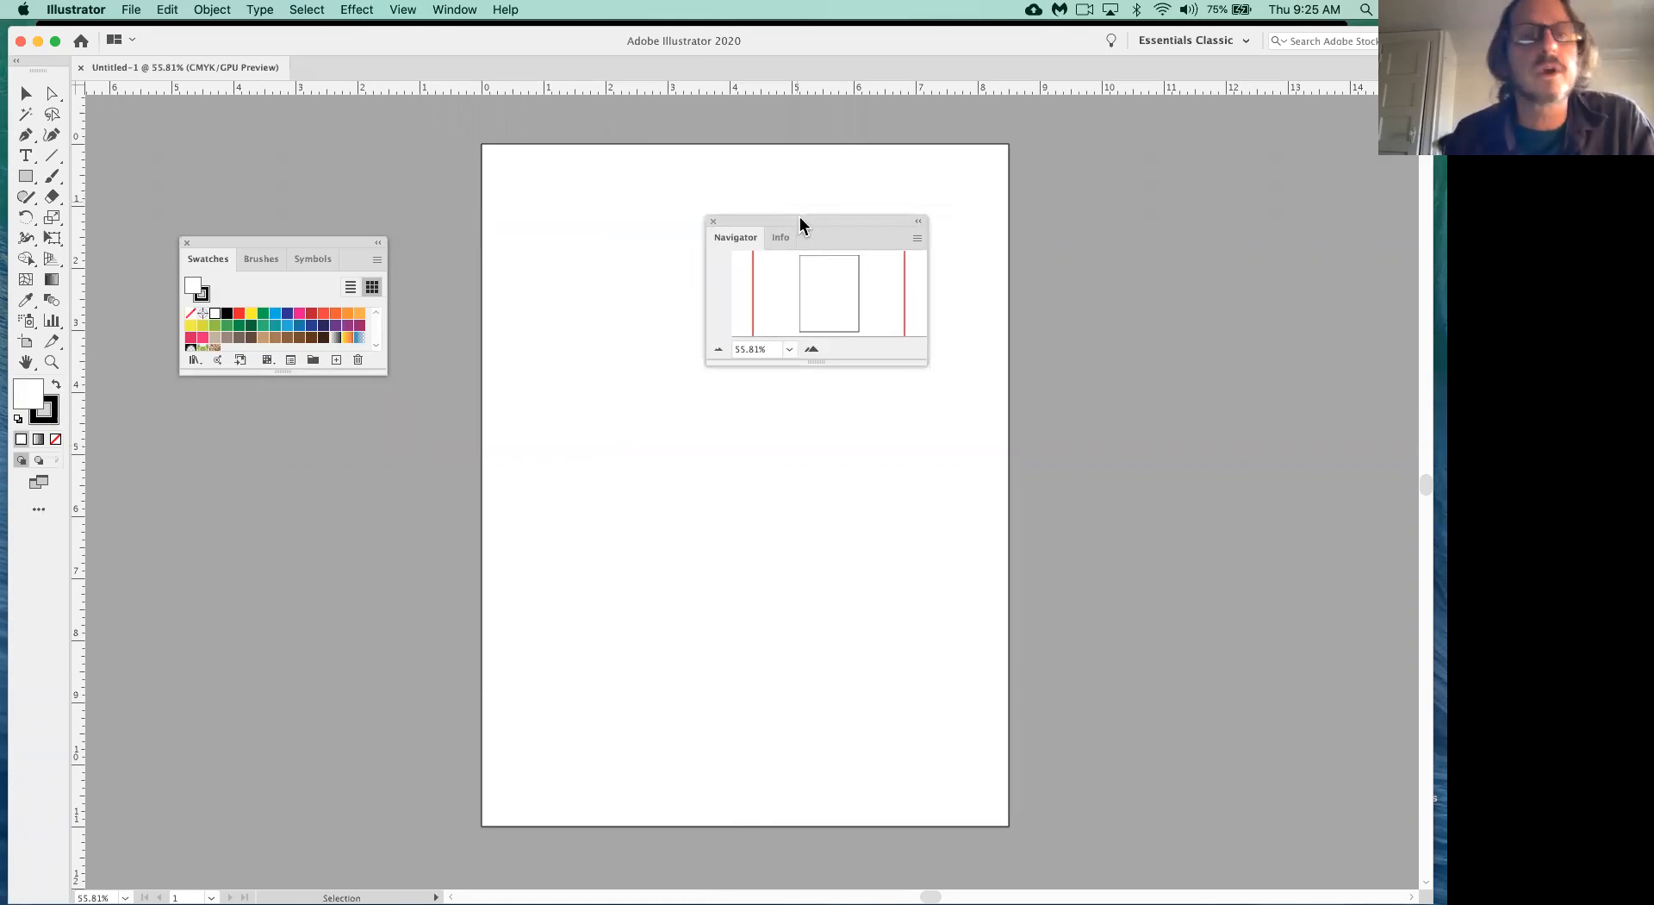
left_click(468, 13)
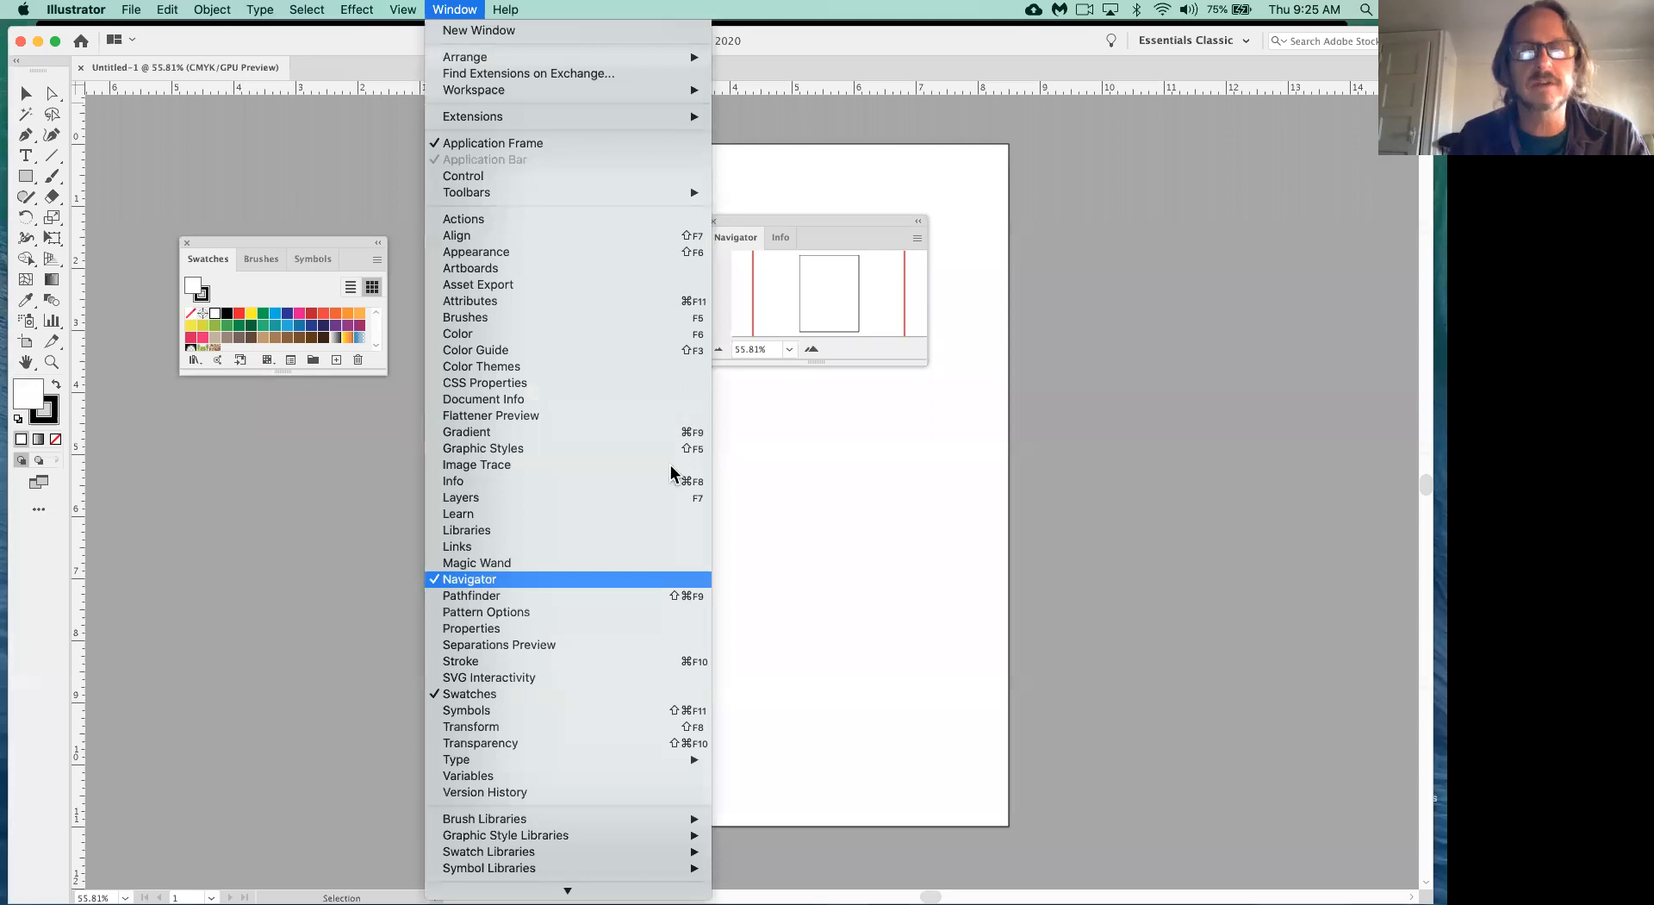
left_click(948, 504)
left_click_drag(756, 220, 913, 224)
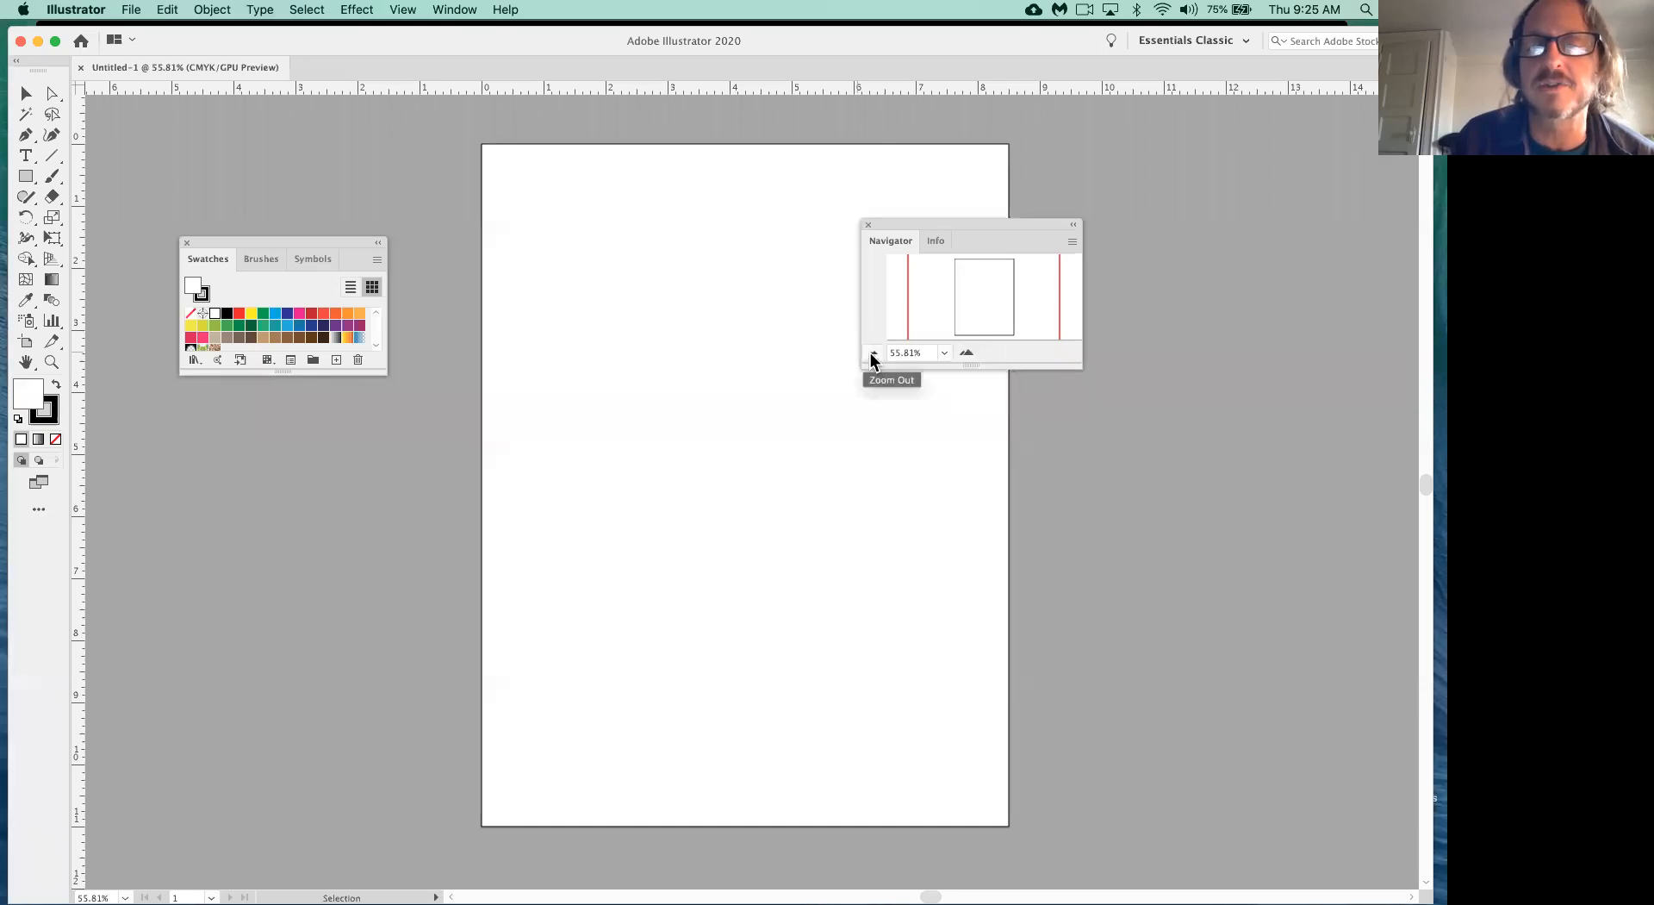
- Place a vertical guide and a horizontal guide 1/2 inch inside the artboard's left and top edges
left_click(967, 350)
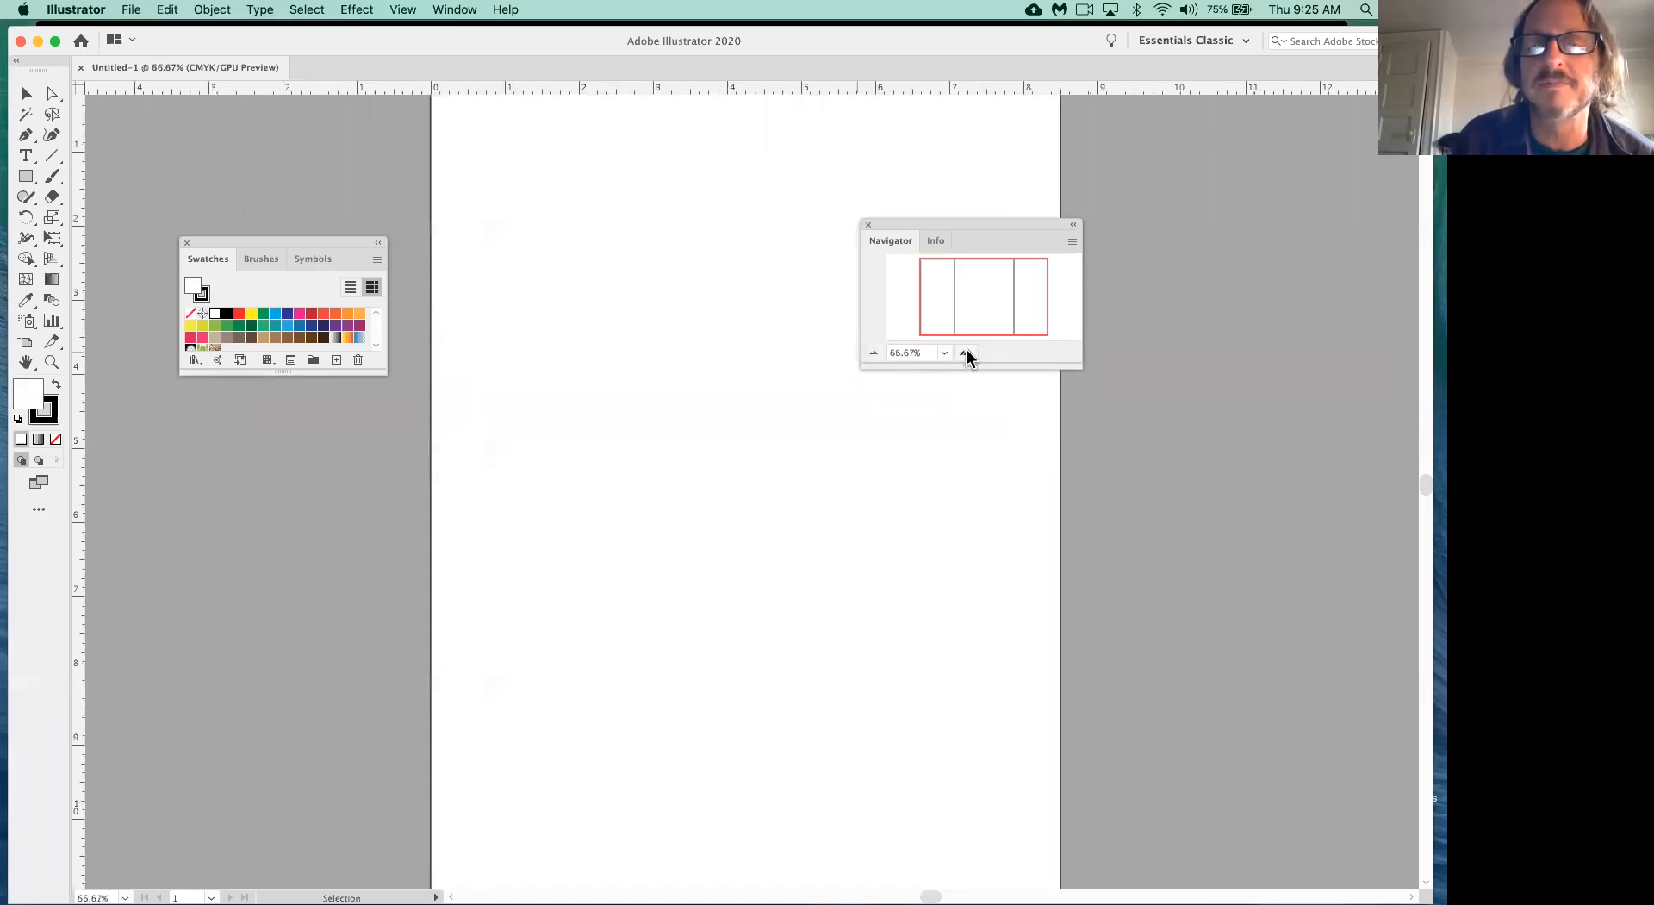
left_click(967, 350)
left_click(966, 351)
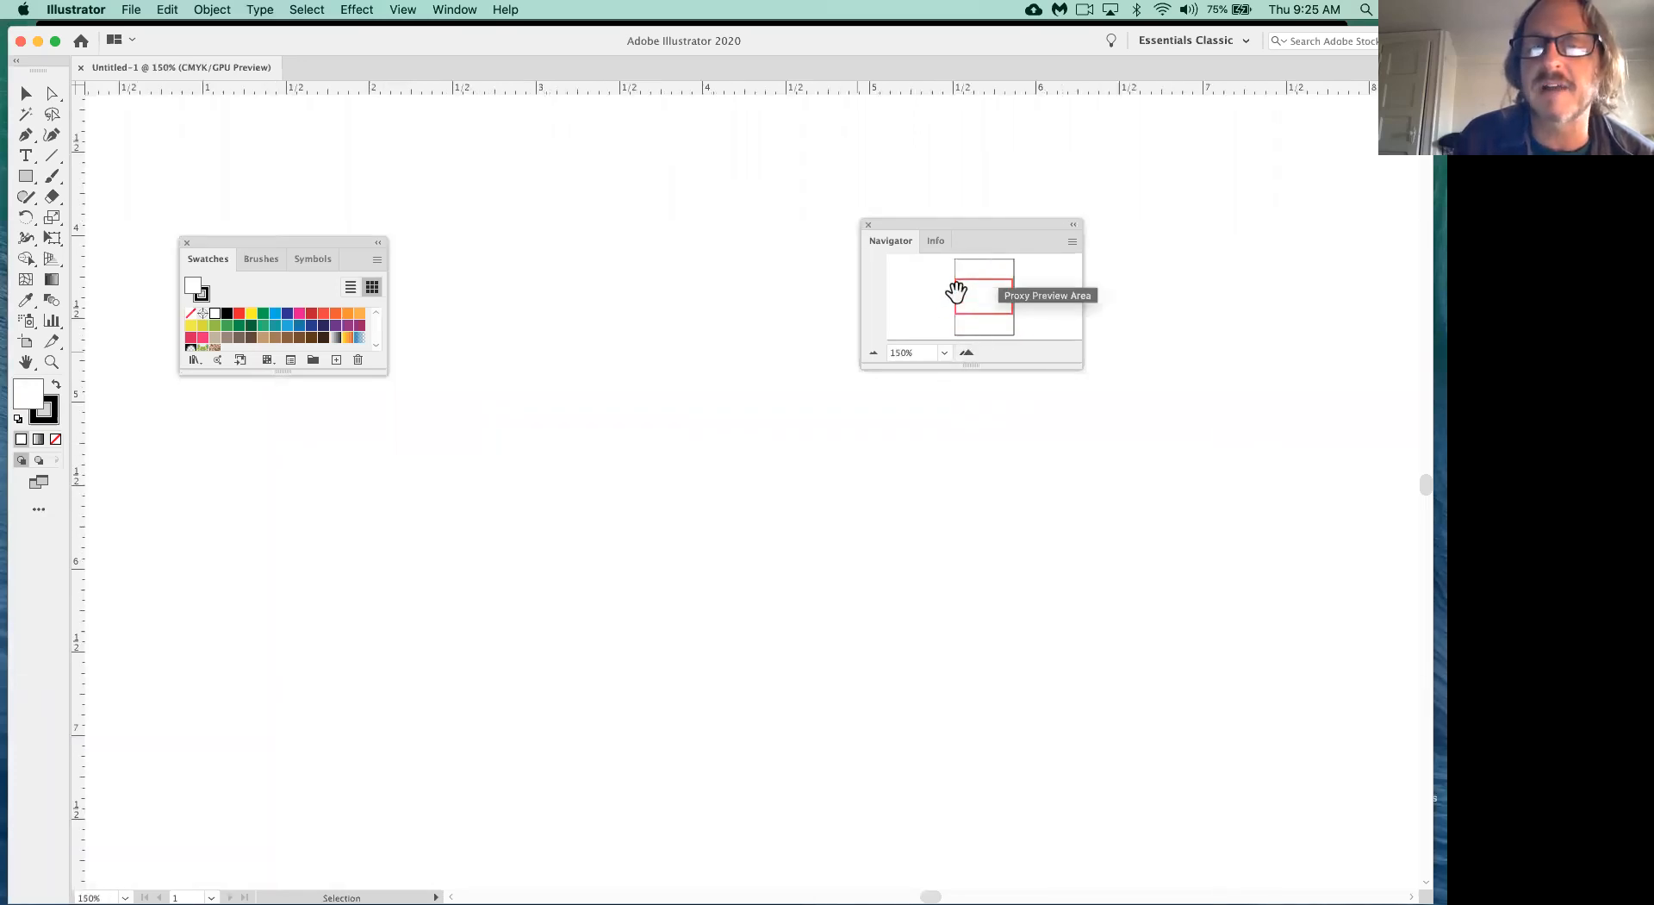
left_click_drag(975, 308, 962, 266)
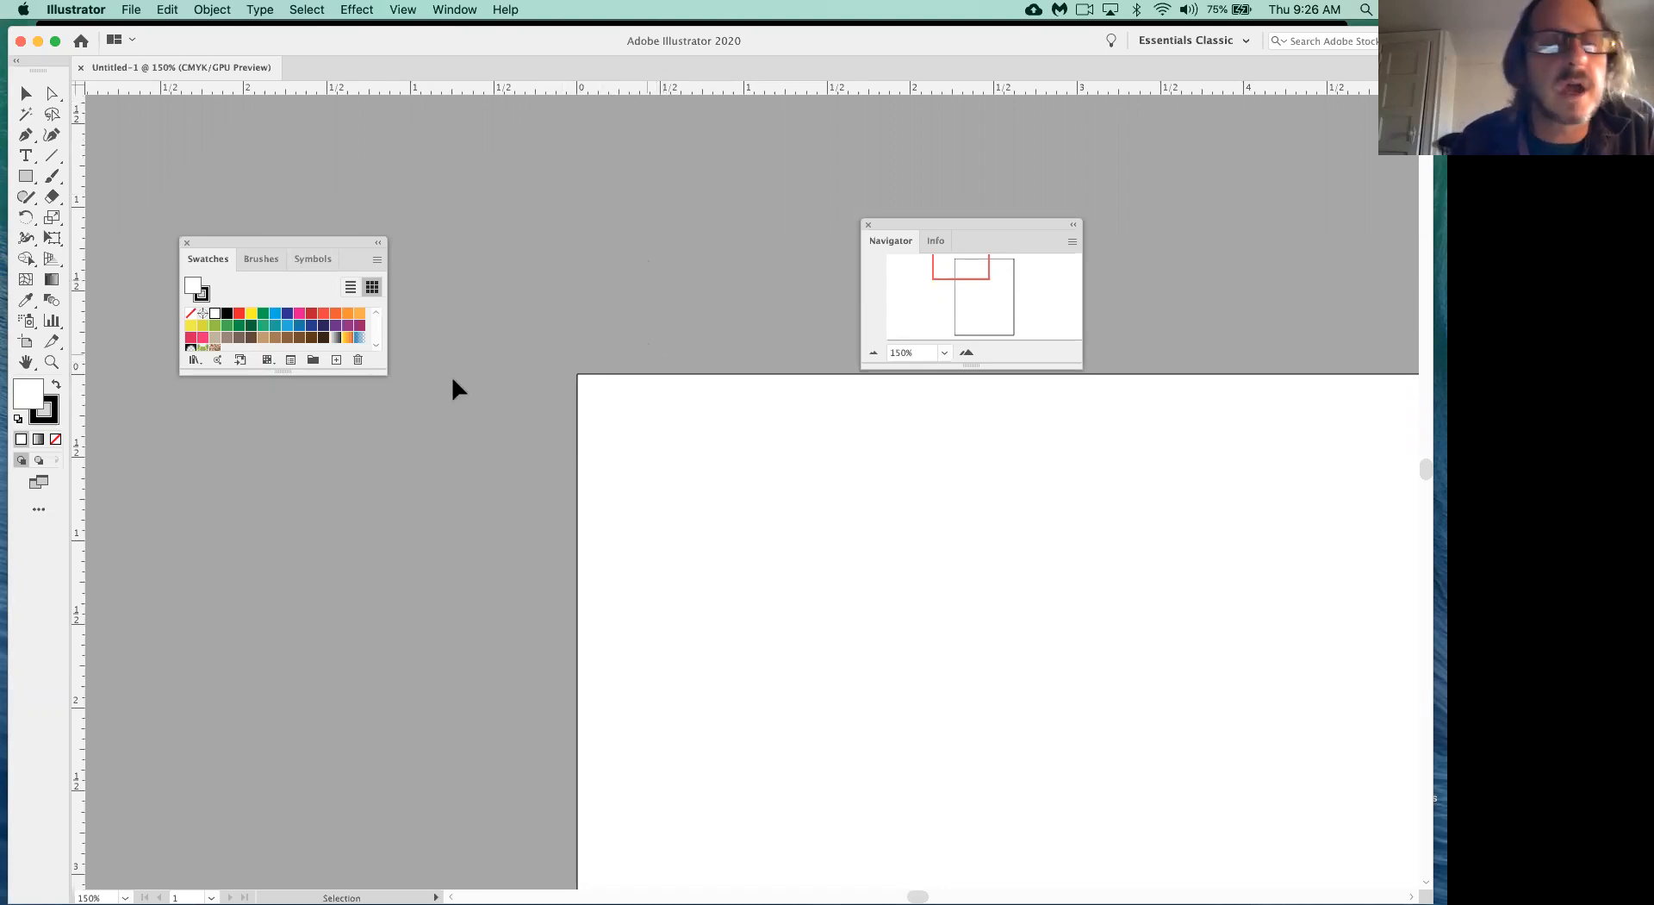
left_click_drag(76, 423, 76, 423)
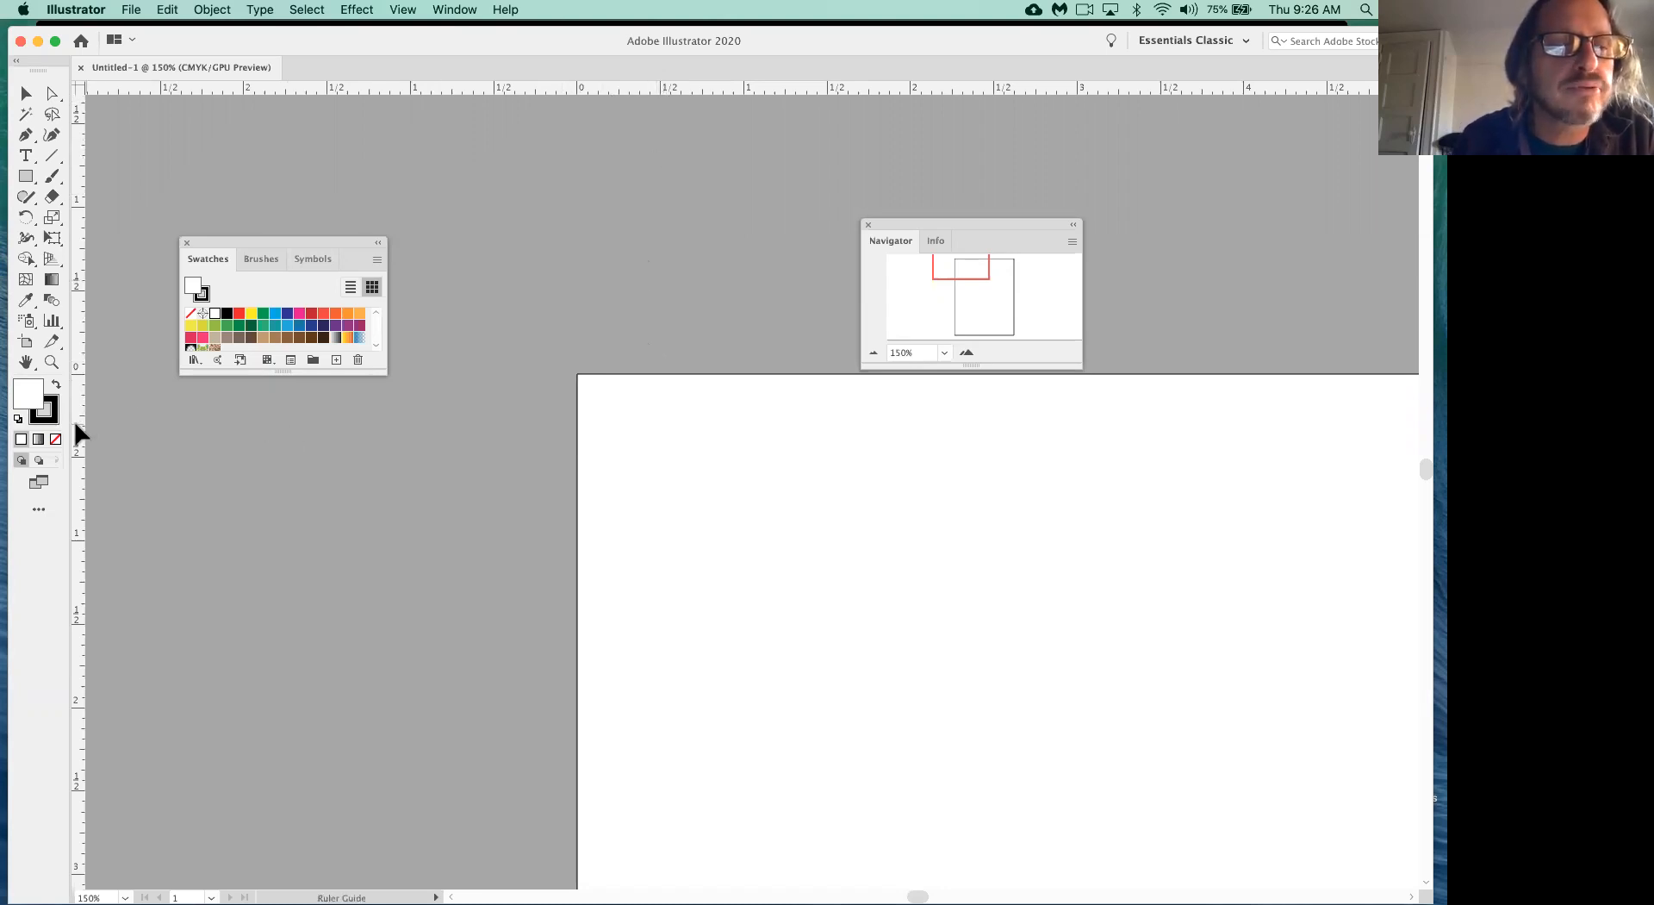
left_click_drag(442, 480, 659, 477)
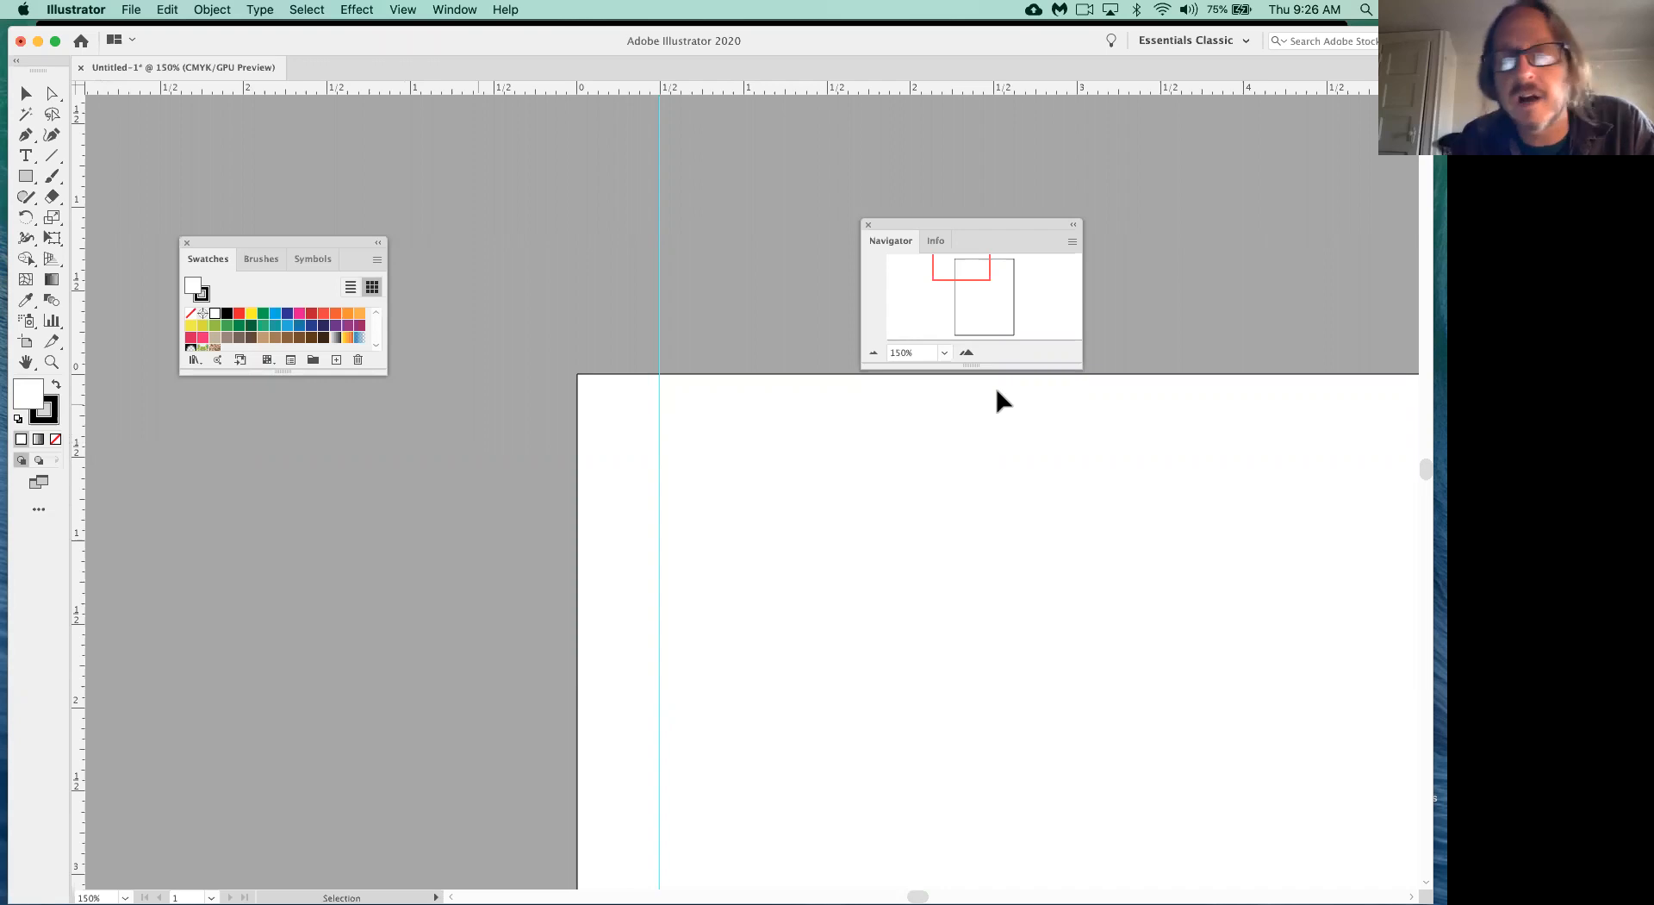
left_click_drag(705, 88, 712, 83)
left_click_drag(709, 202, 642, 459)
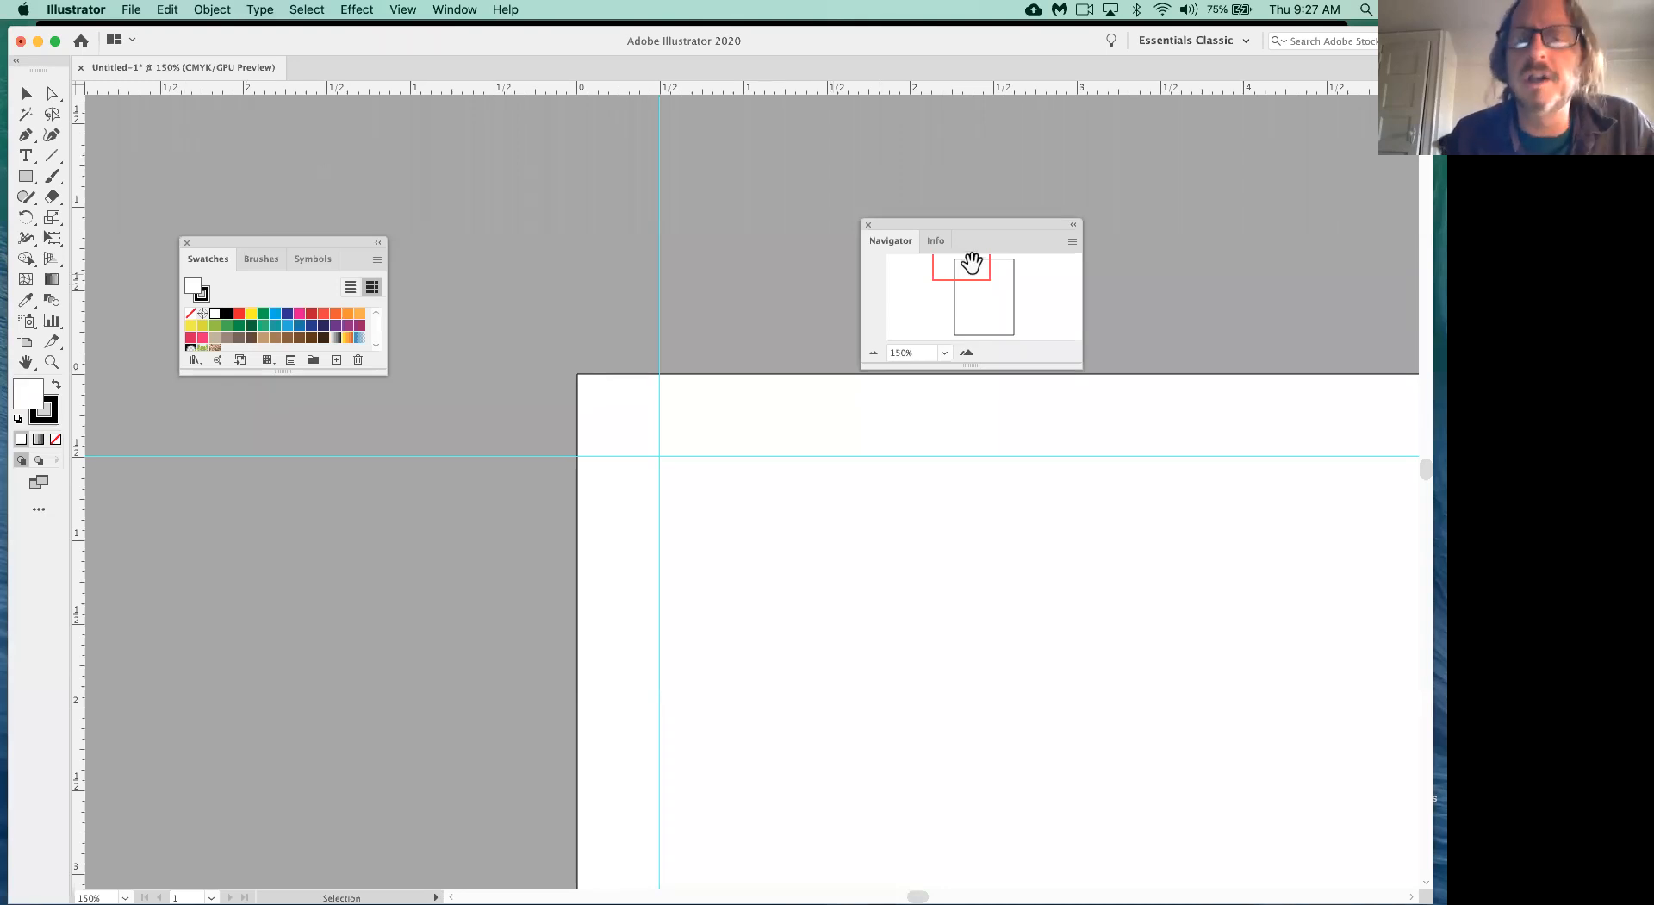
- Place a horizontal guide at 10 1/2 inches and a vertical guide at 8 inches, inside the artboard's bottom and right edges
left_click_drag(964, 270, 1007, 328)
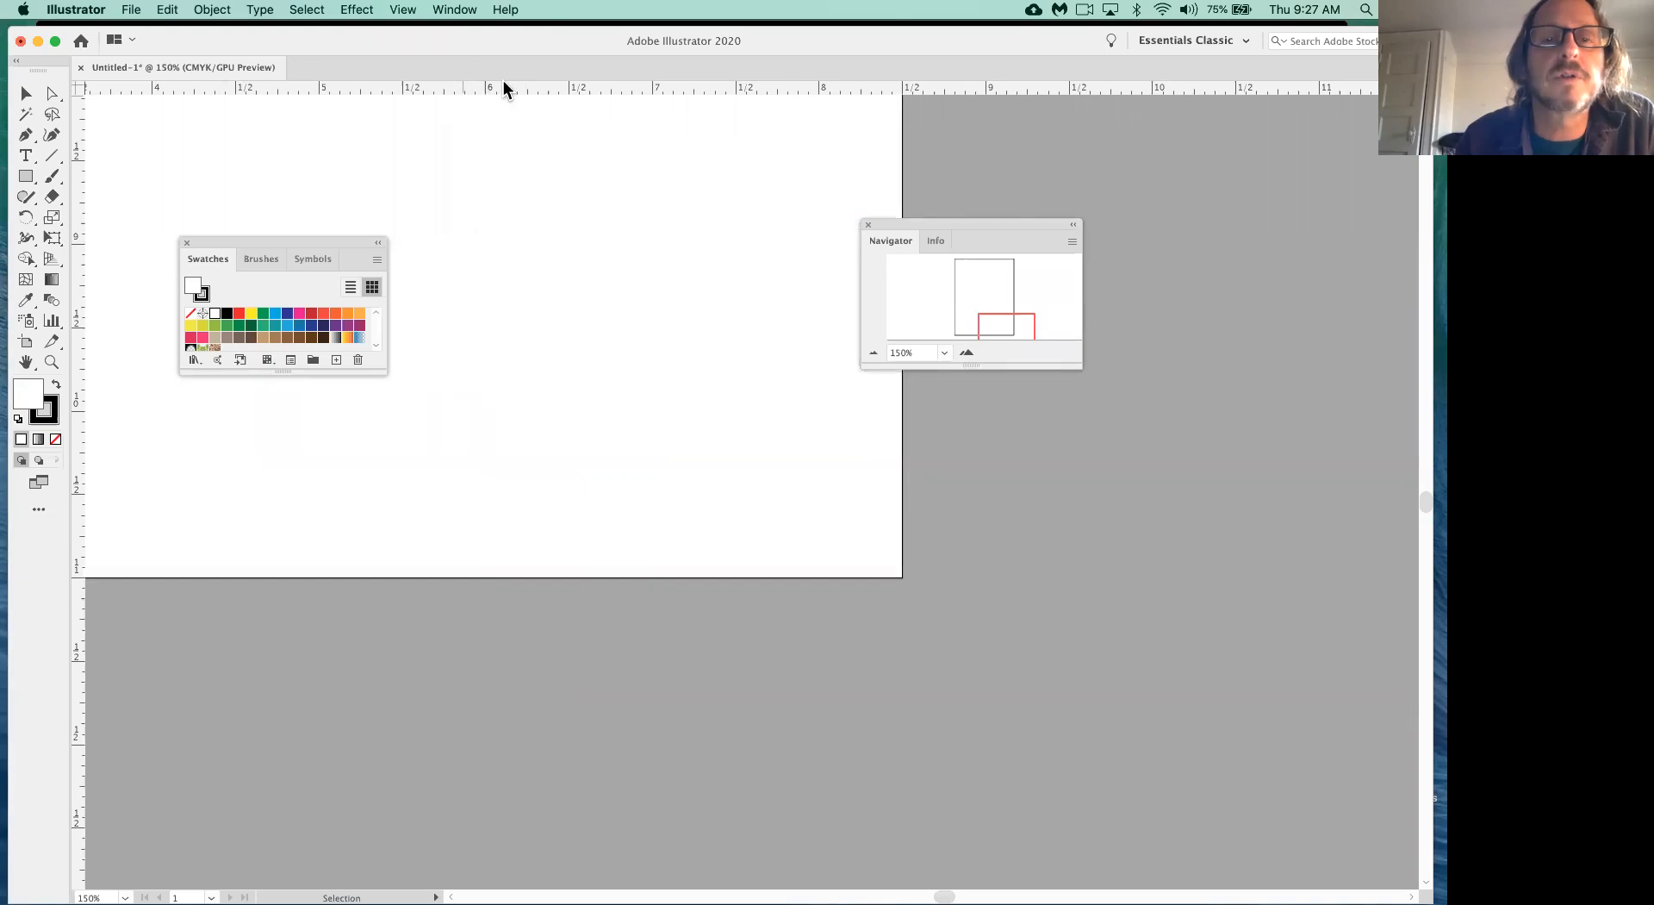
left_click_drag(534, 94, 481, 494)
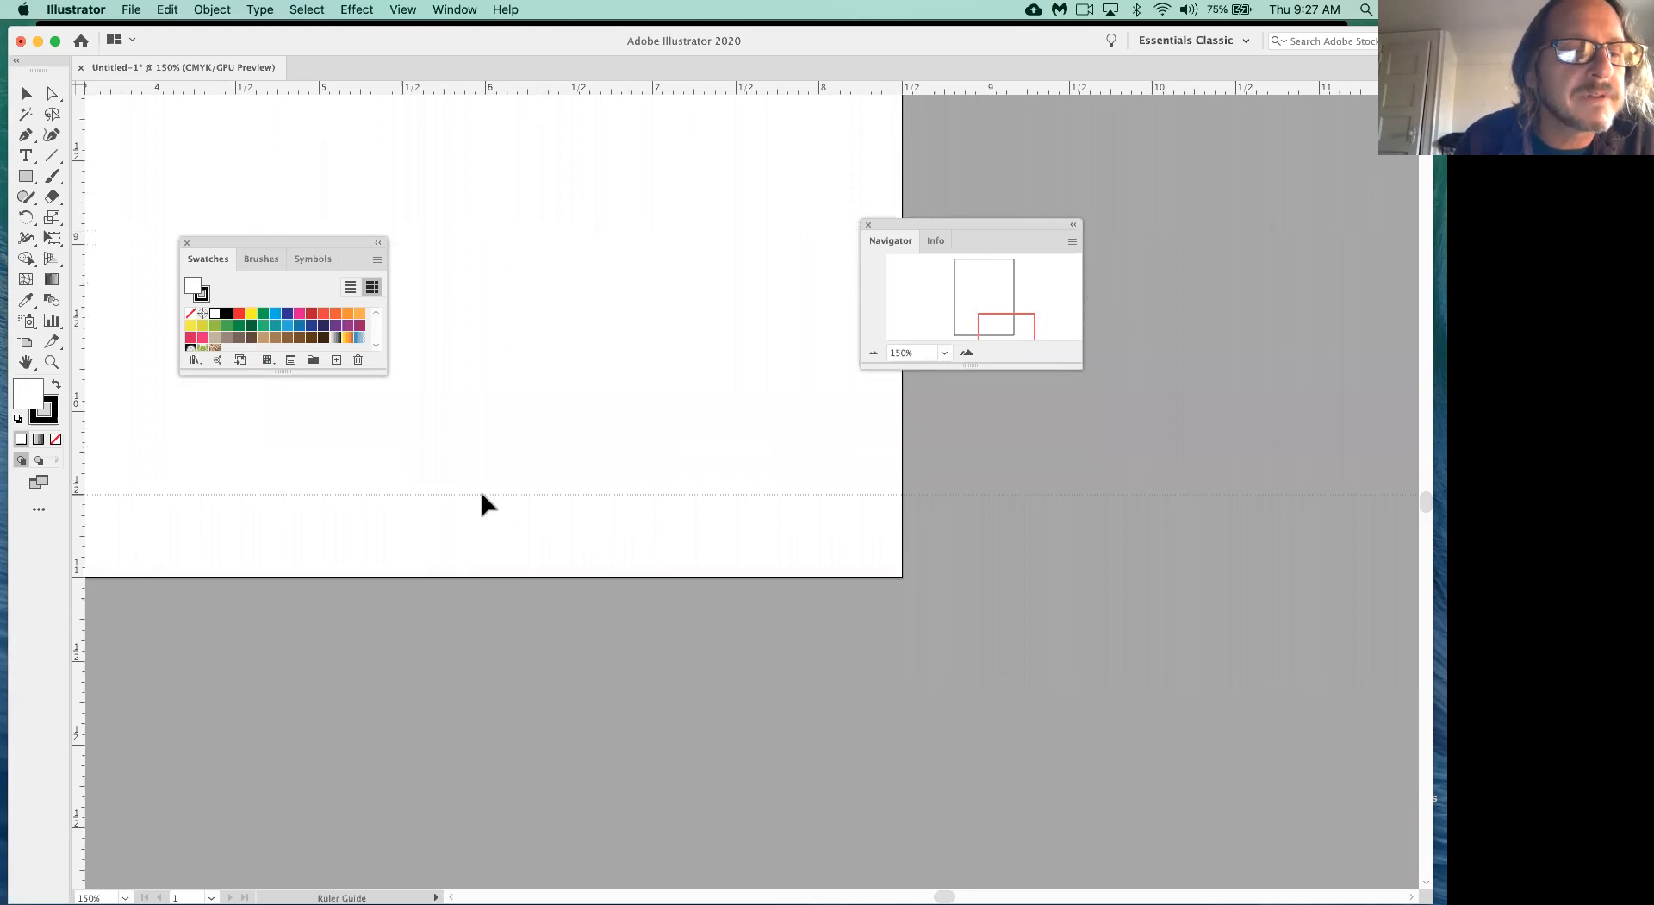
left_click_drag(481, 493, 481, 494)
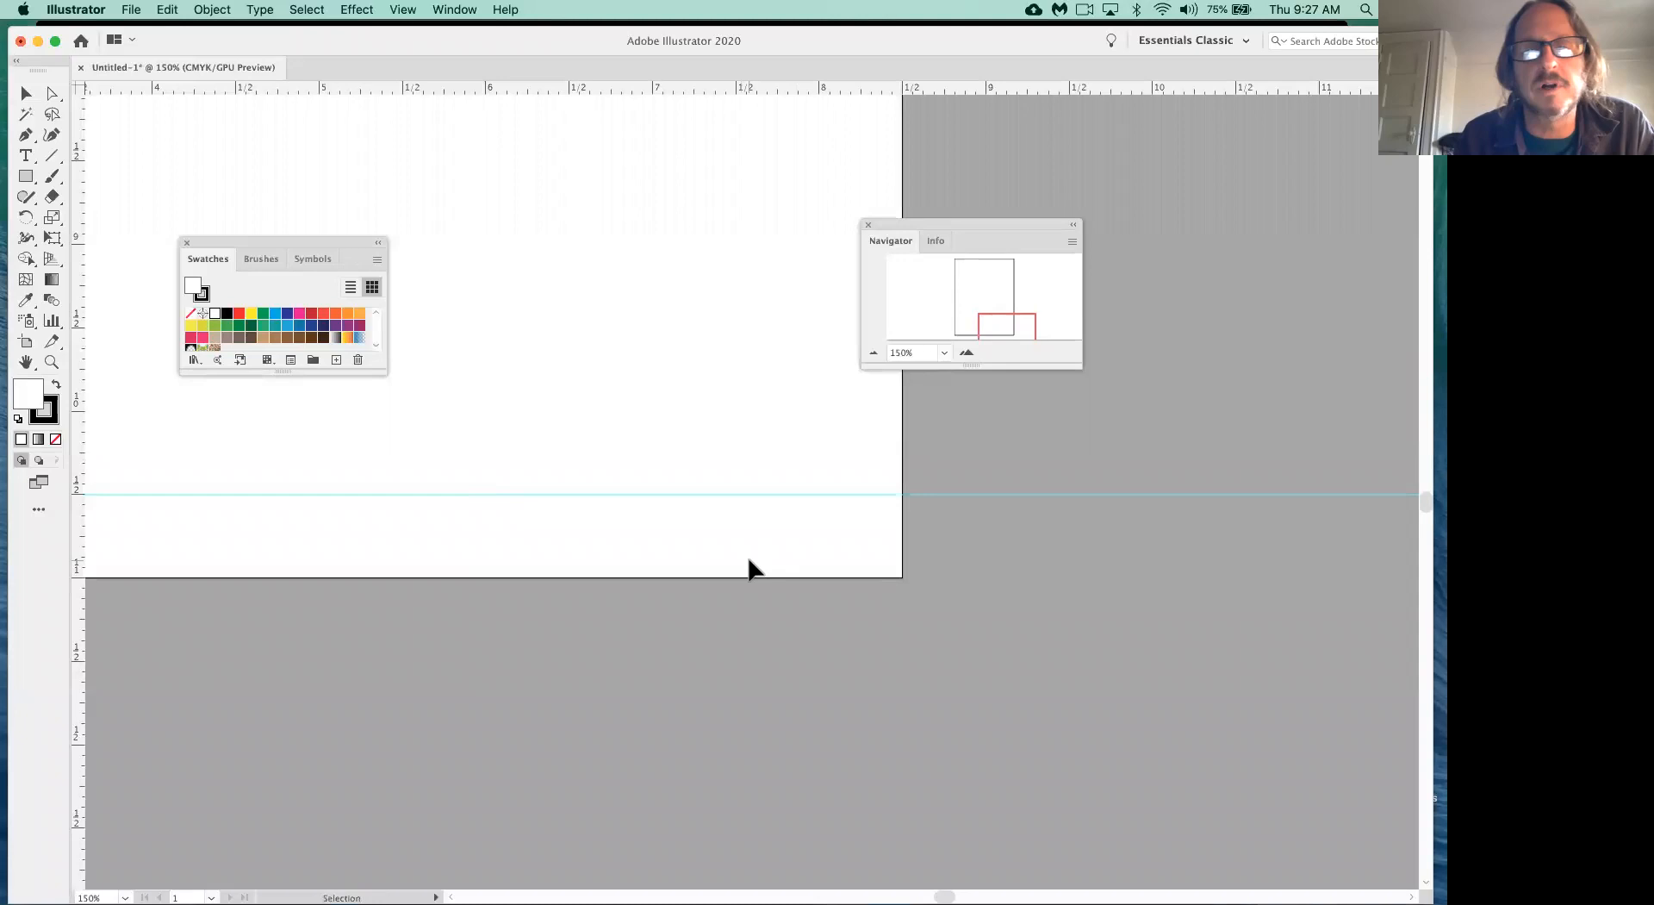
left_click_drag(82, 398, 817, 369)
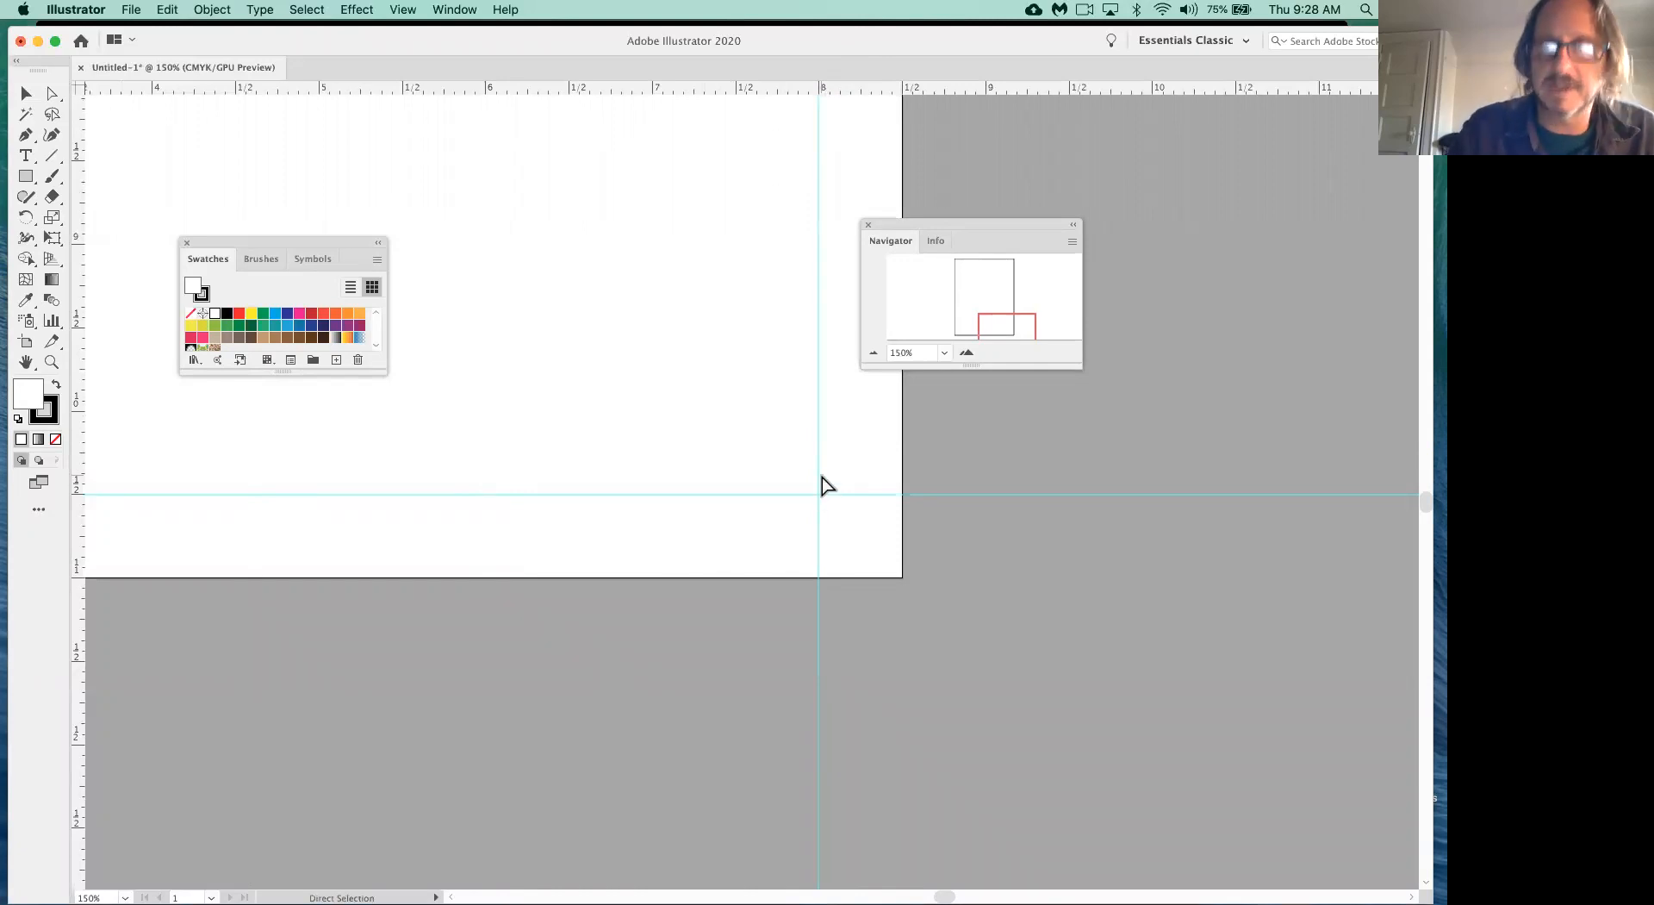
- Move the Navigator panel off the page to the gray area beside the artboard's right edge
key("super+0")
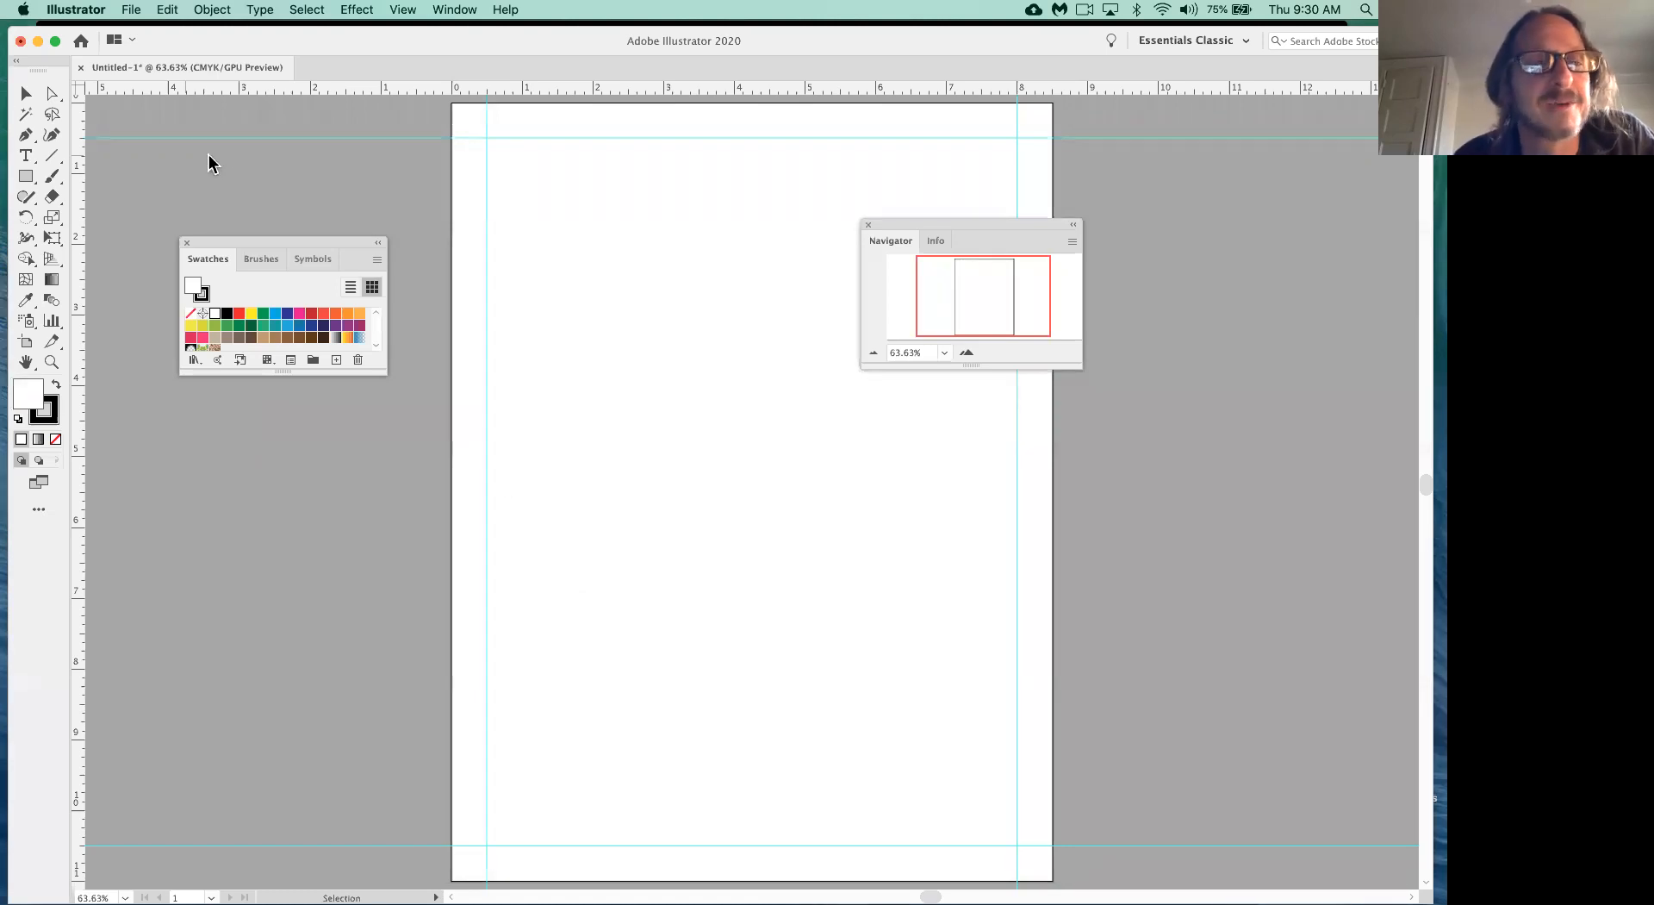
left_click_drag(909, 226, 1172, 260)
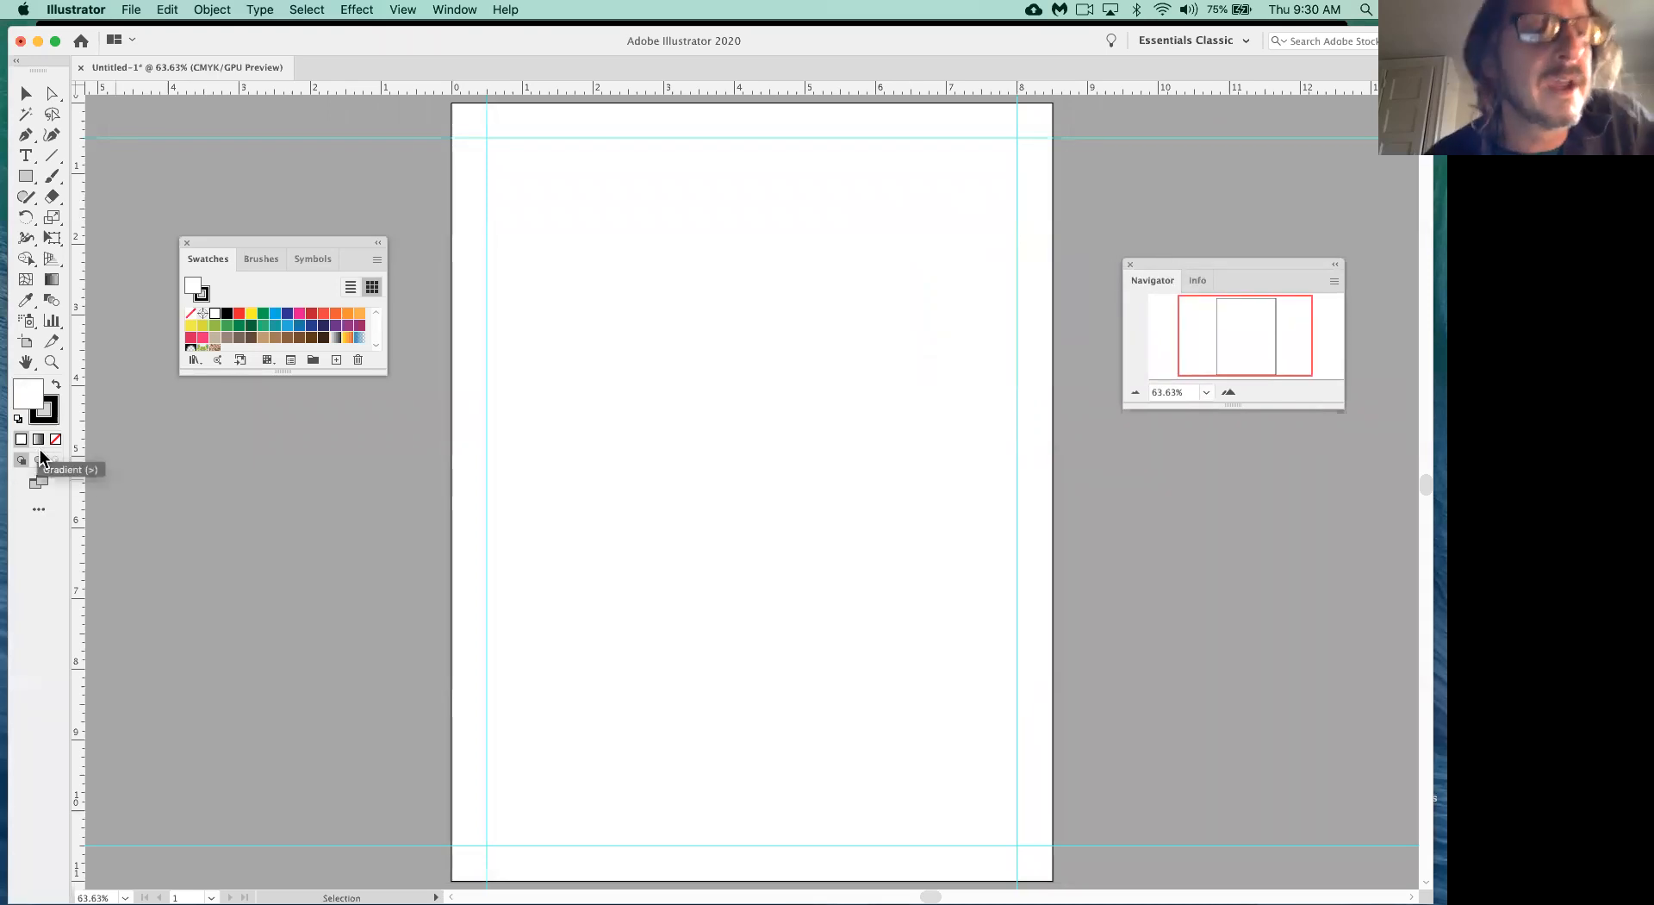
- Show the tools grouped with the Pen tool and select the Pen tool itself
left_click(25, 138)
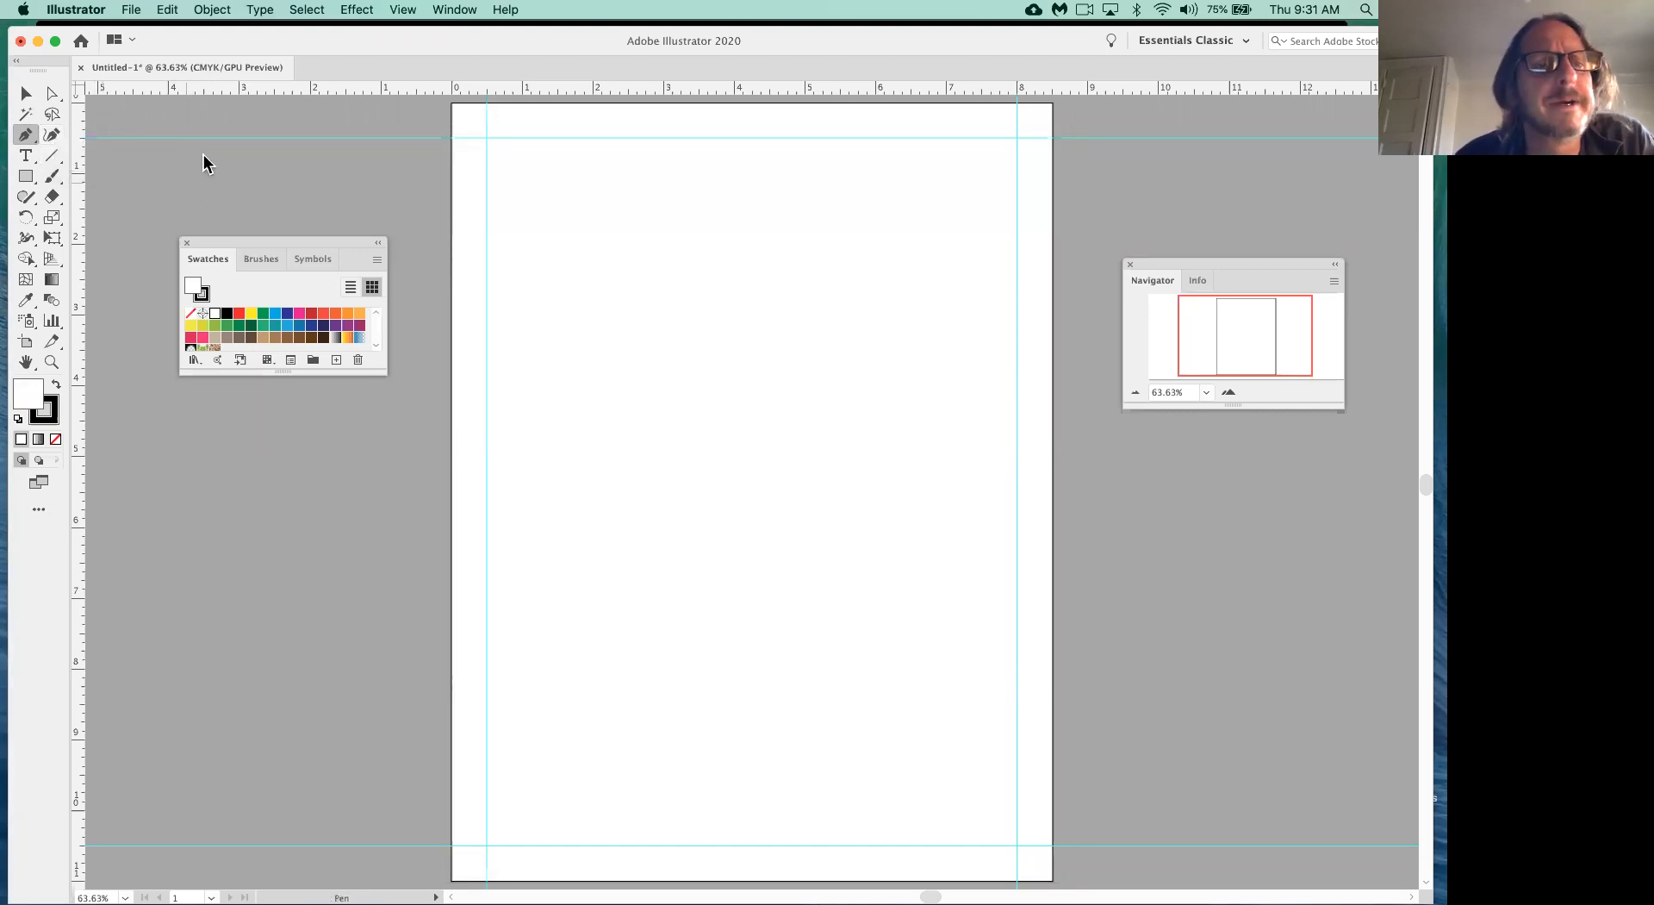
left_click(31, 137)
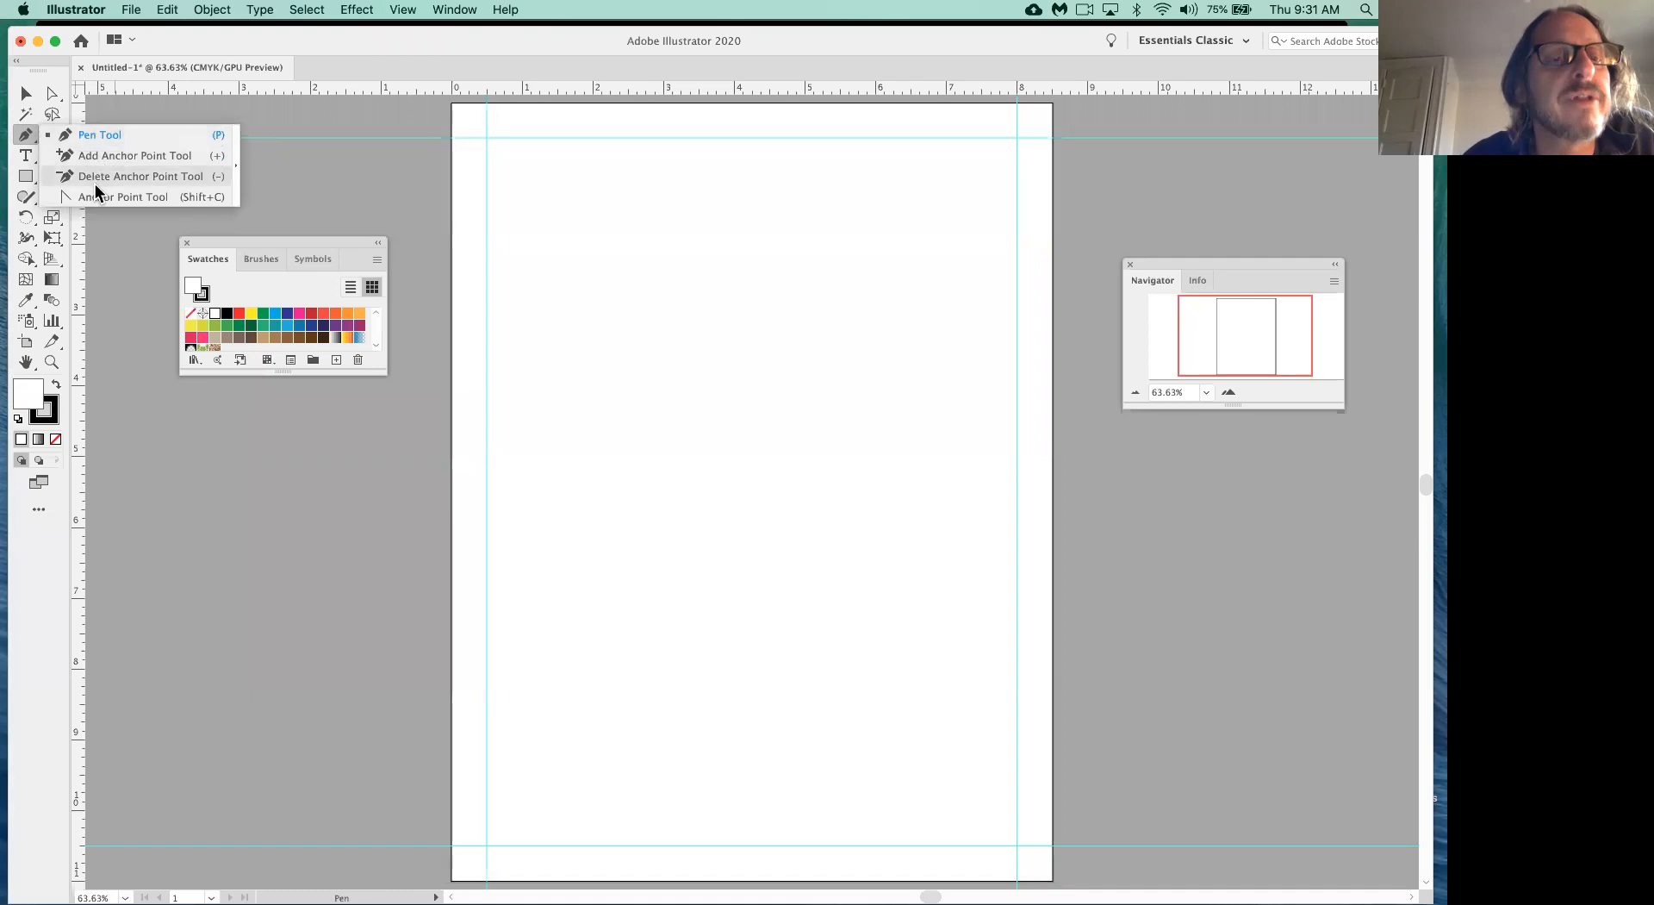
left_click(90, 135)
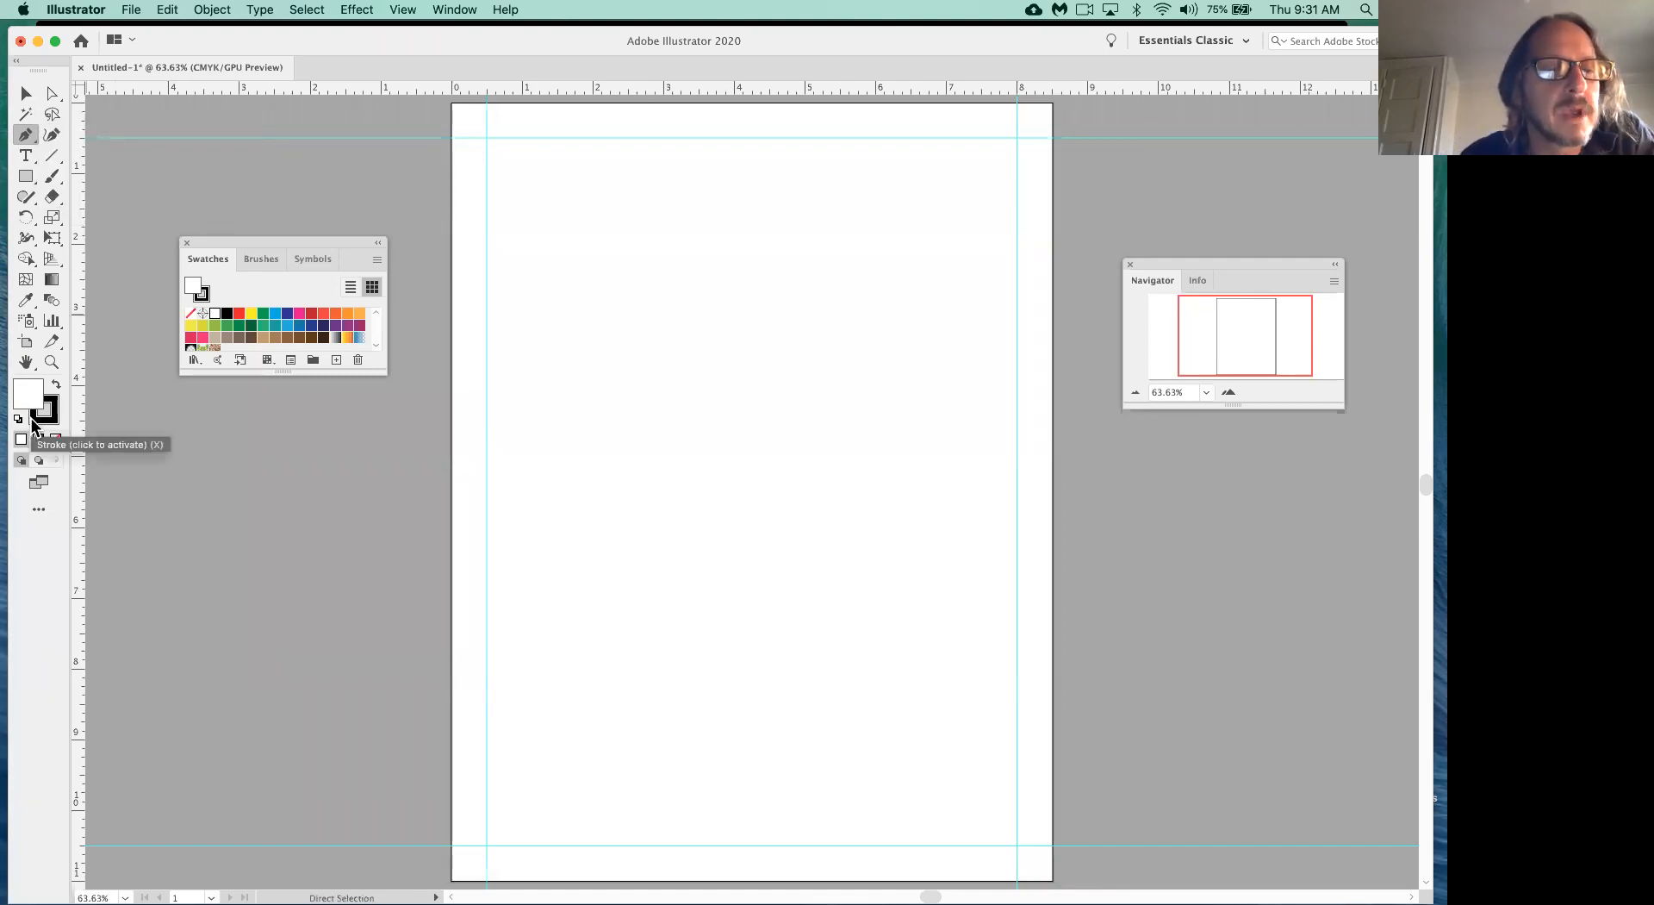
- Make the stroke the active color attribute, switch back to the fill, and close the Color panel
left_click(28, 399)
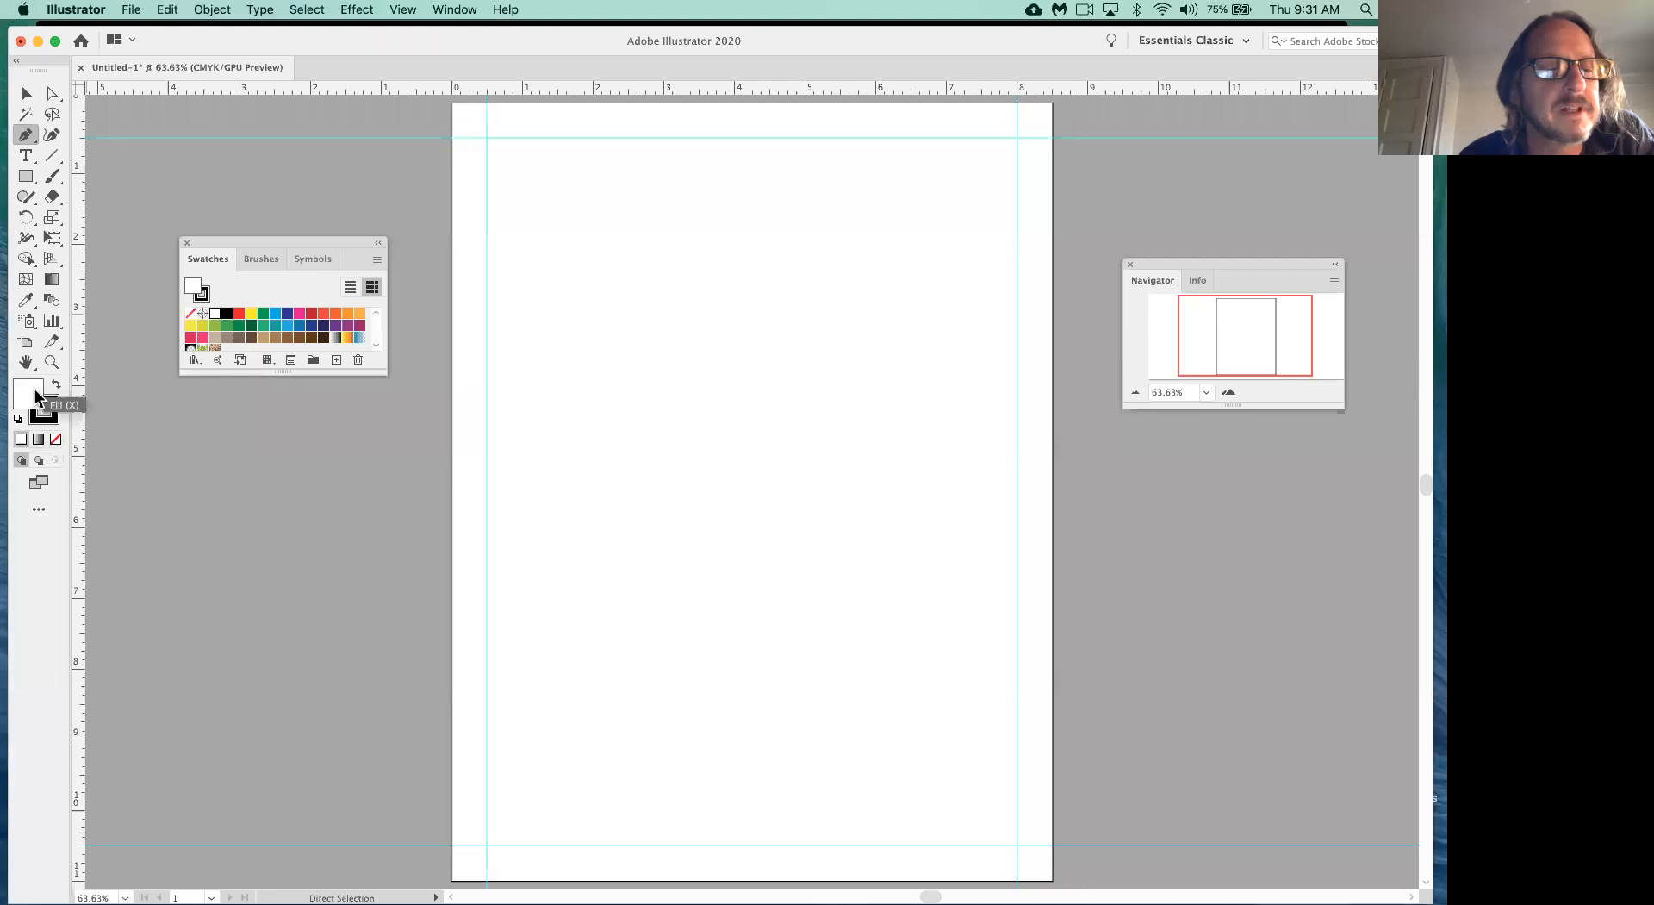
left_click(55, 420)
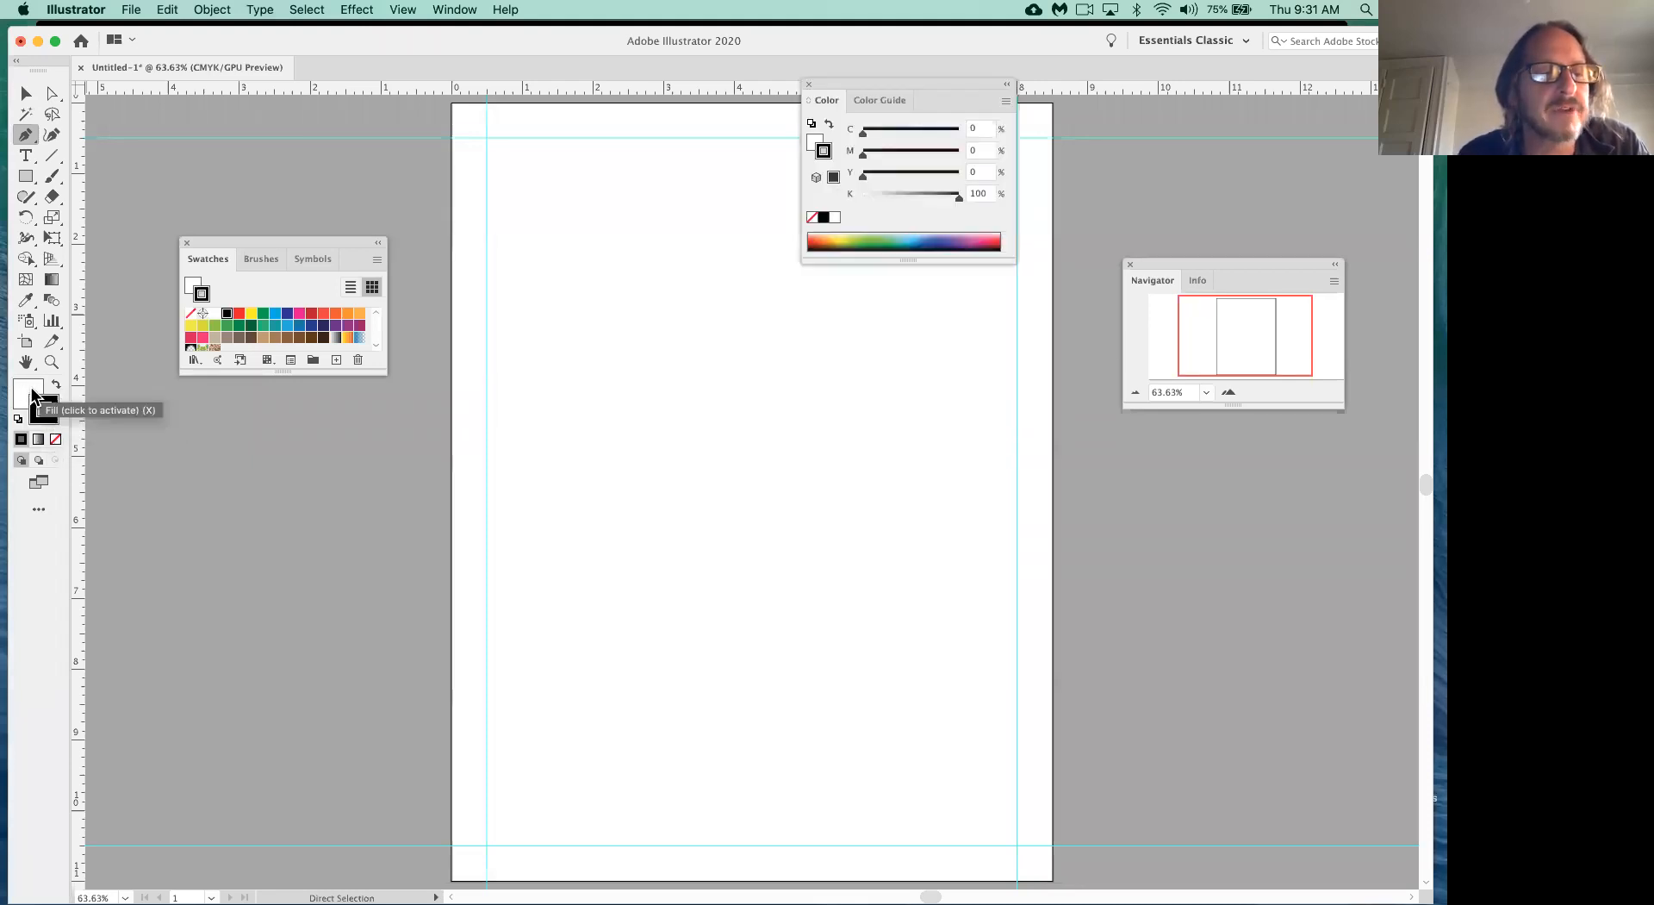
left_click(32, 397)
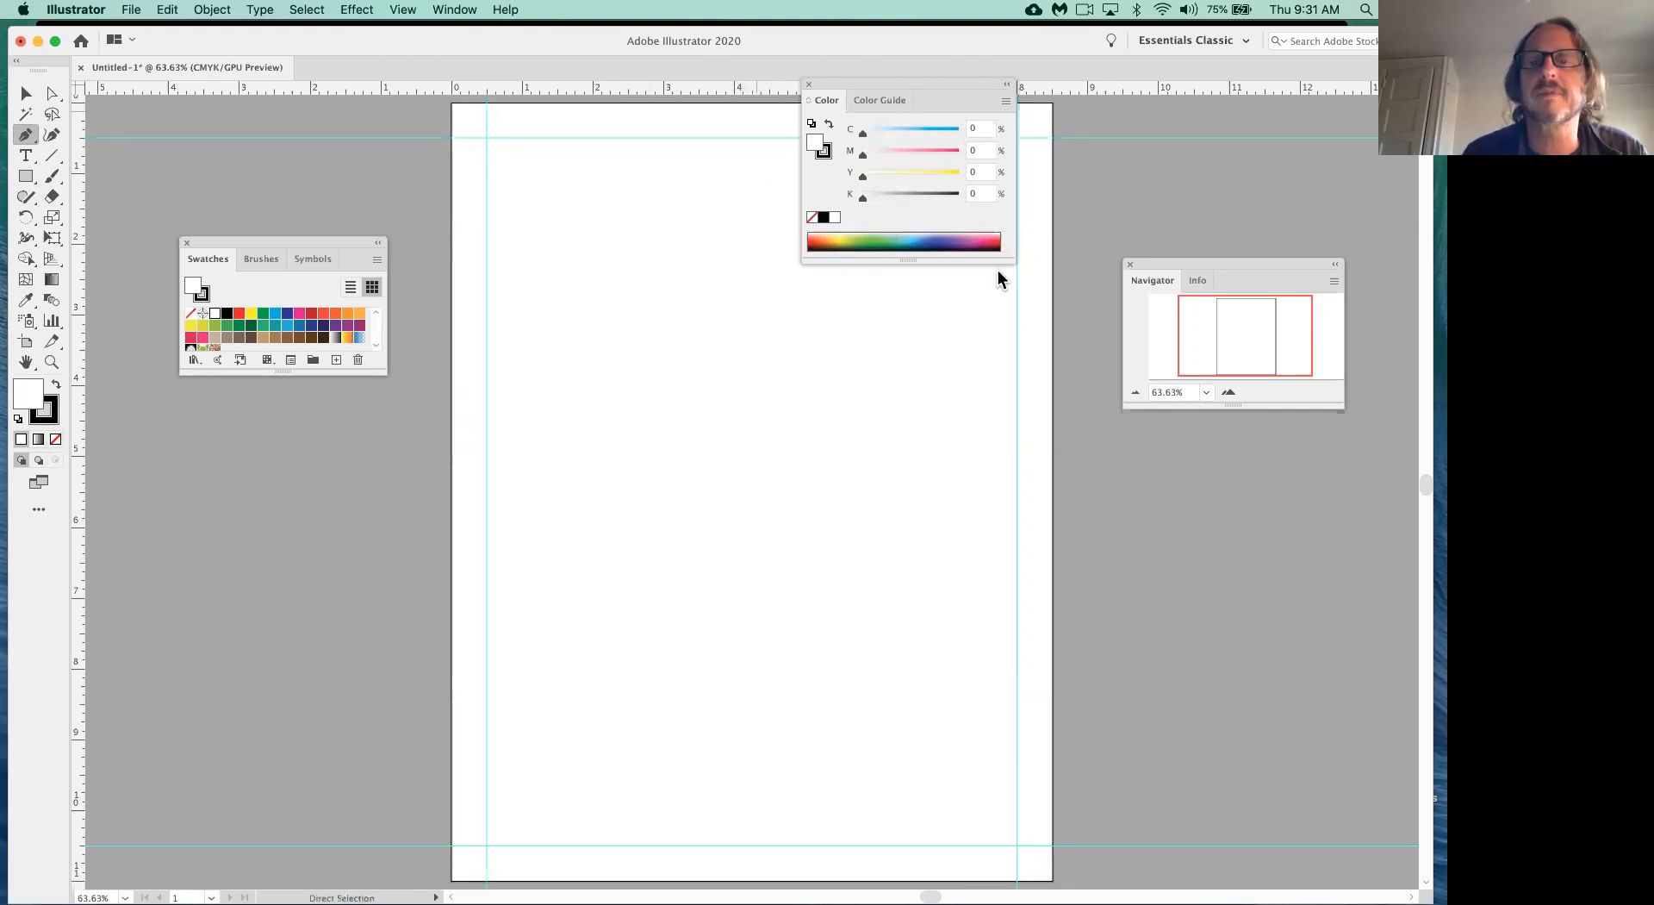
left_click(808, 85)
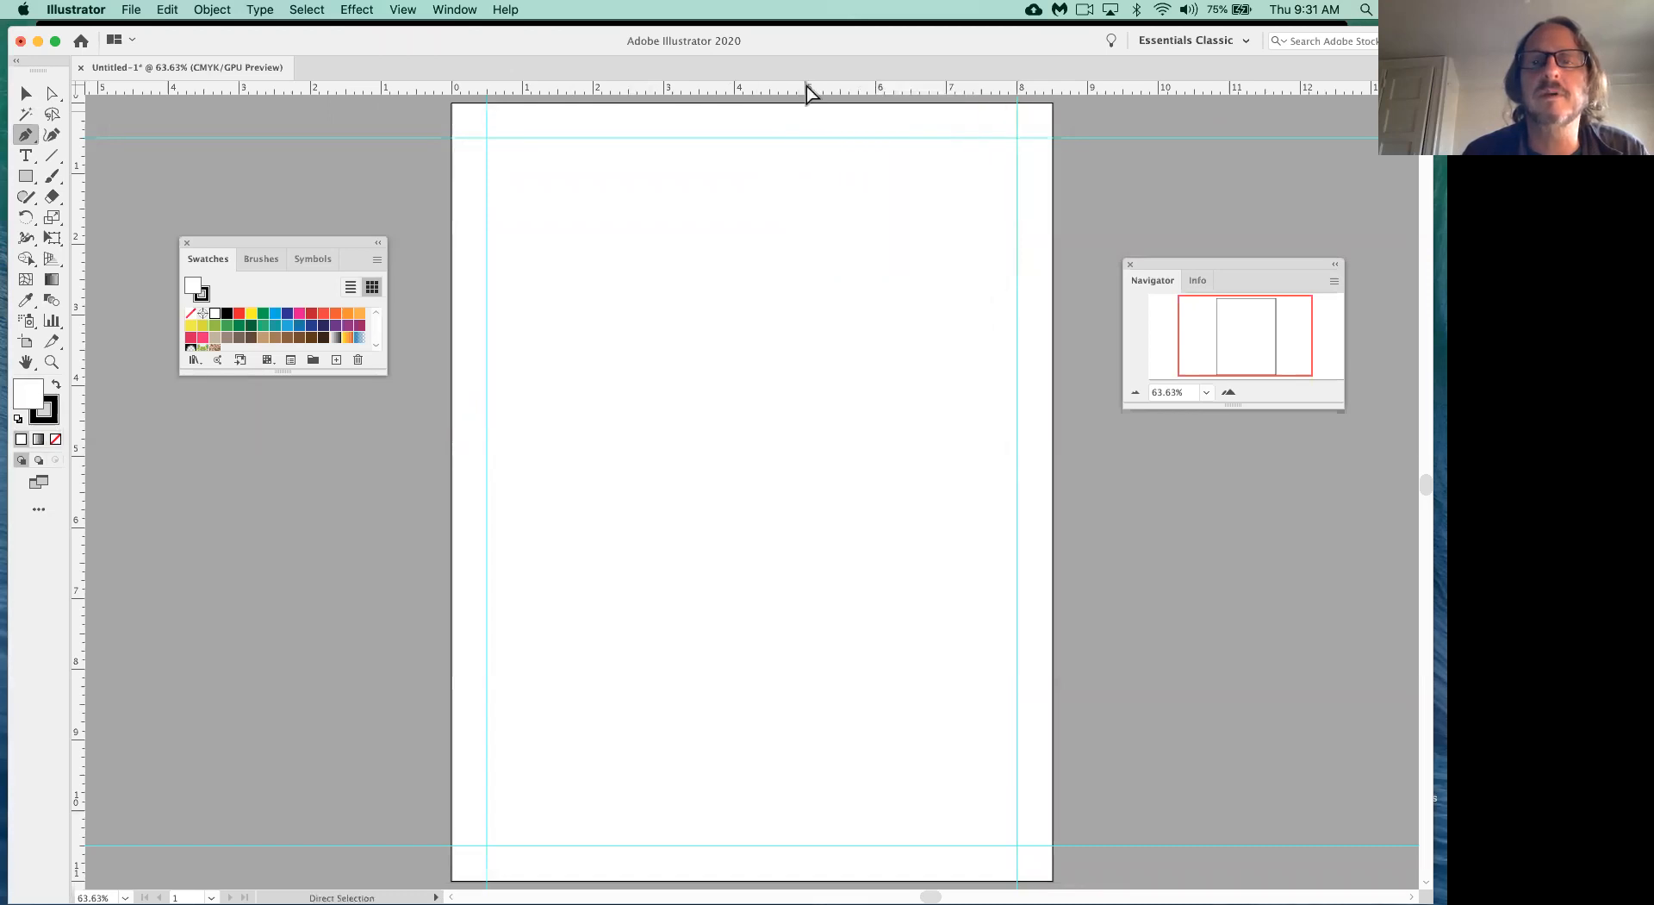
- Move the Swatches panel next to the Navigator panel, near the artboard's upper-right corner
left_click_drag(277, 242, 1004, 141)
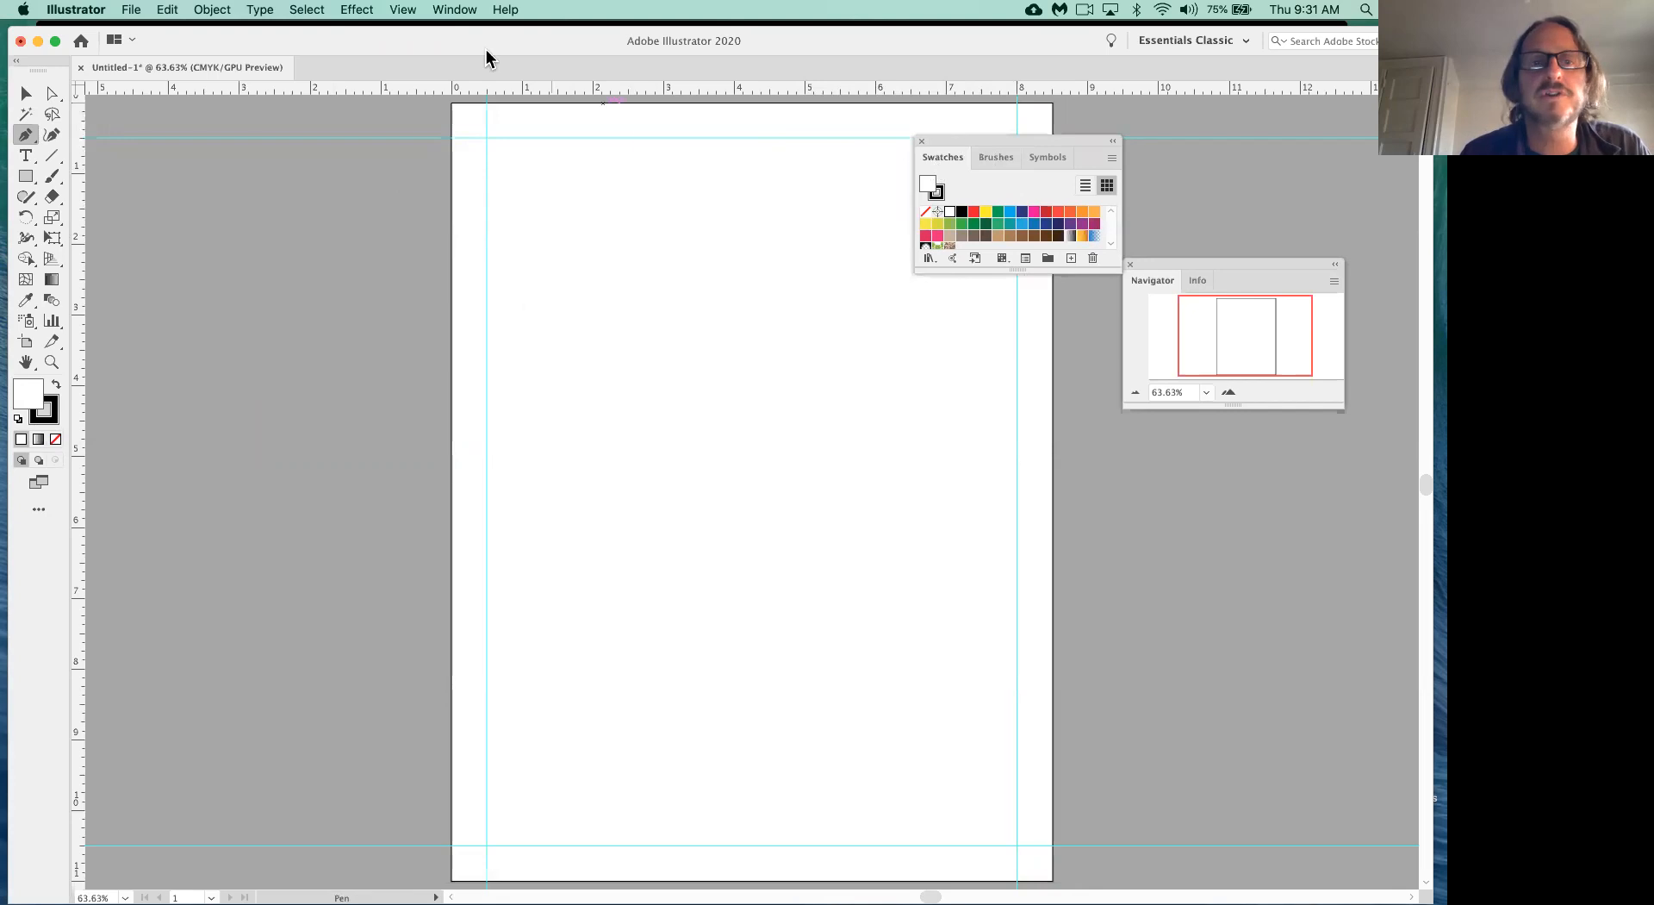
left_click(466, 10)
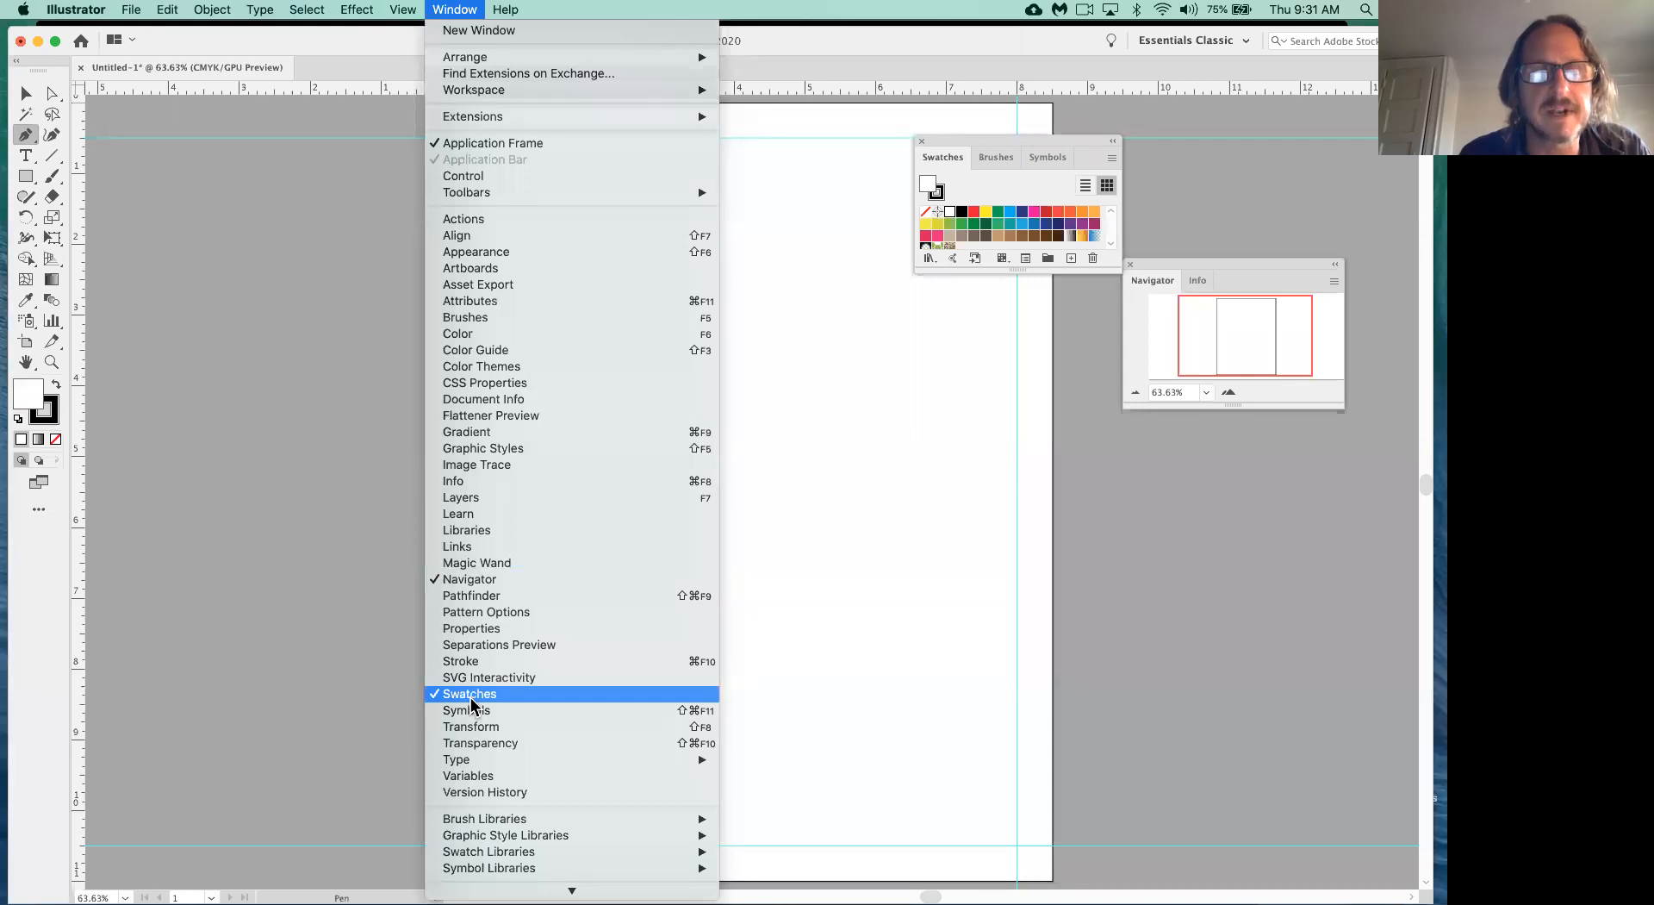
left_click(238, 185)
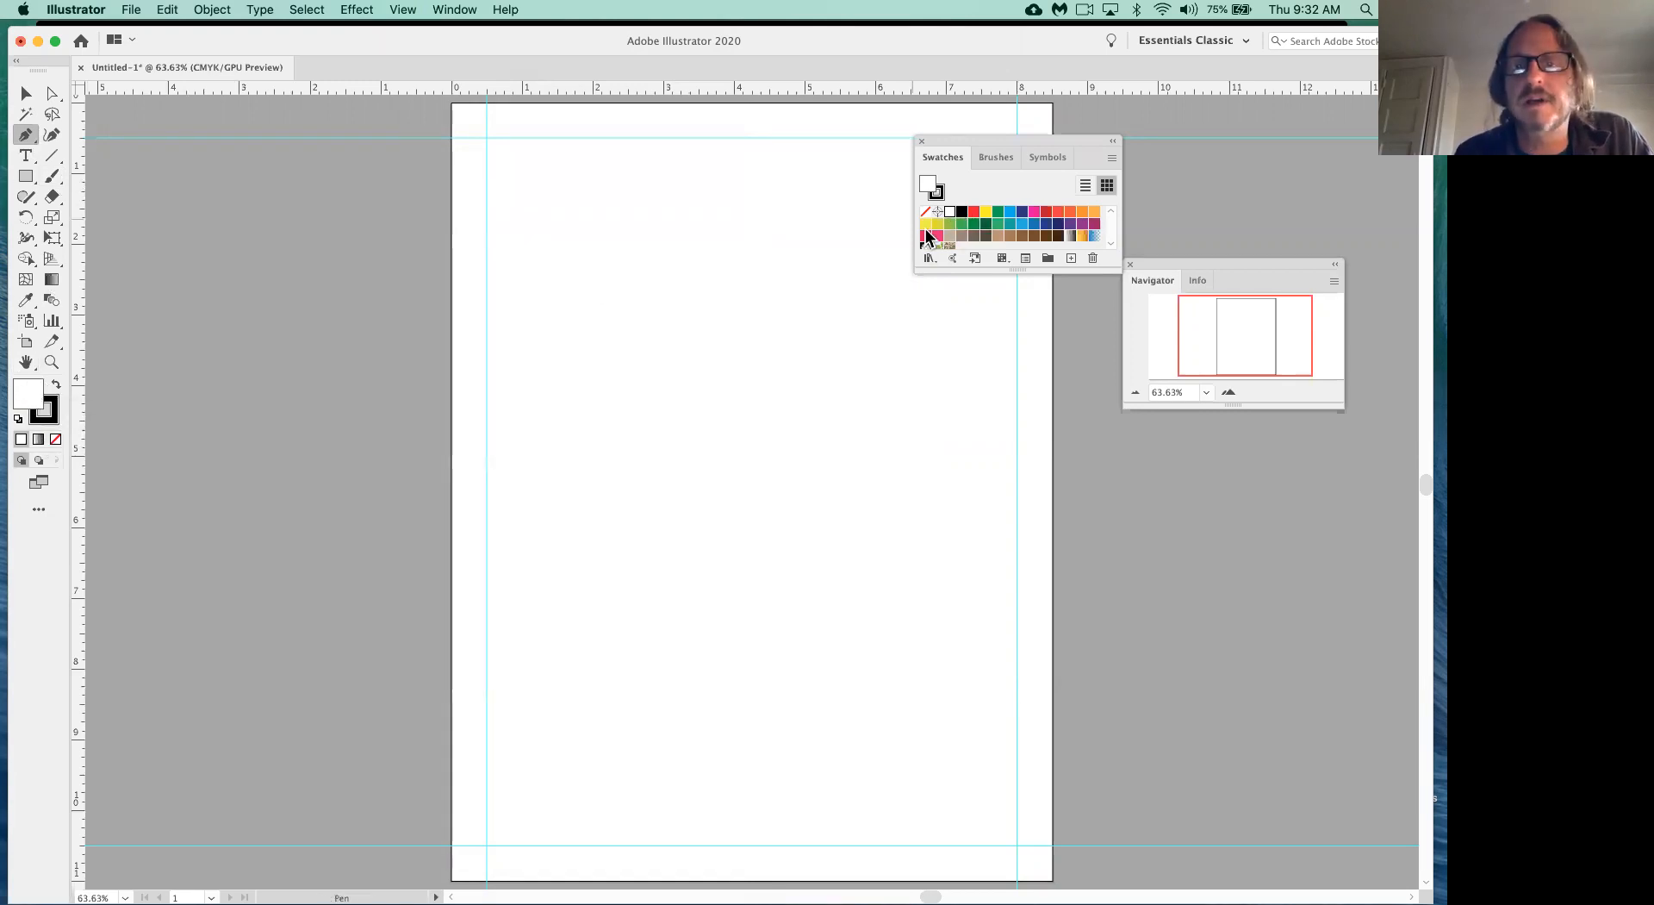
- Set the fill to light orange and draw a zigzag path of straight Pen tool segments down the middle of the artboard
left_click(1095, 212)
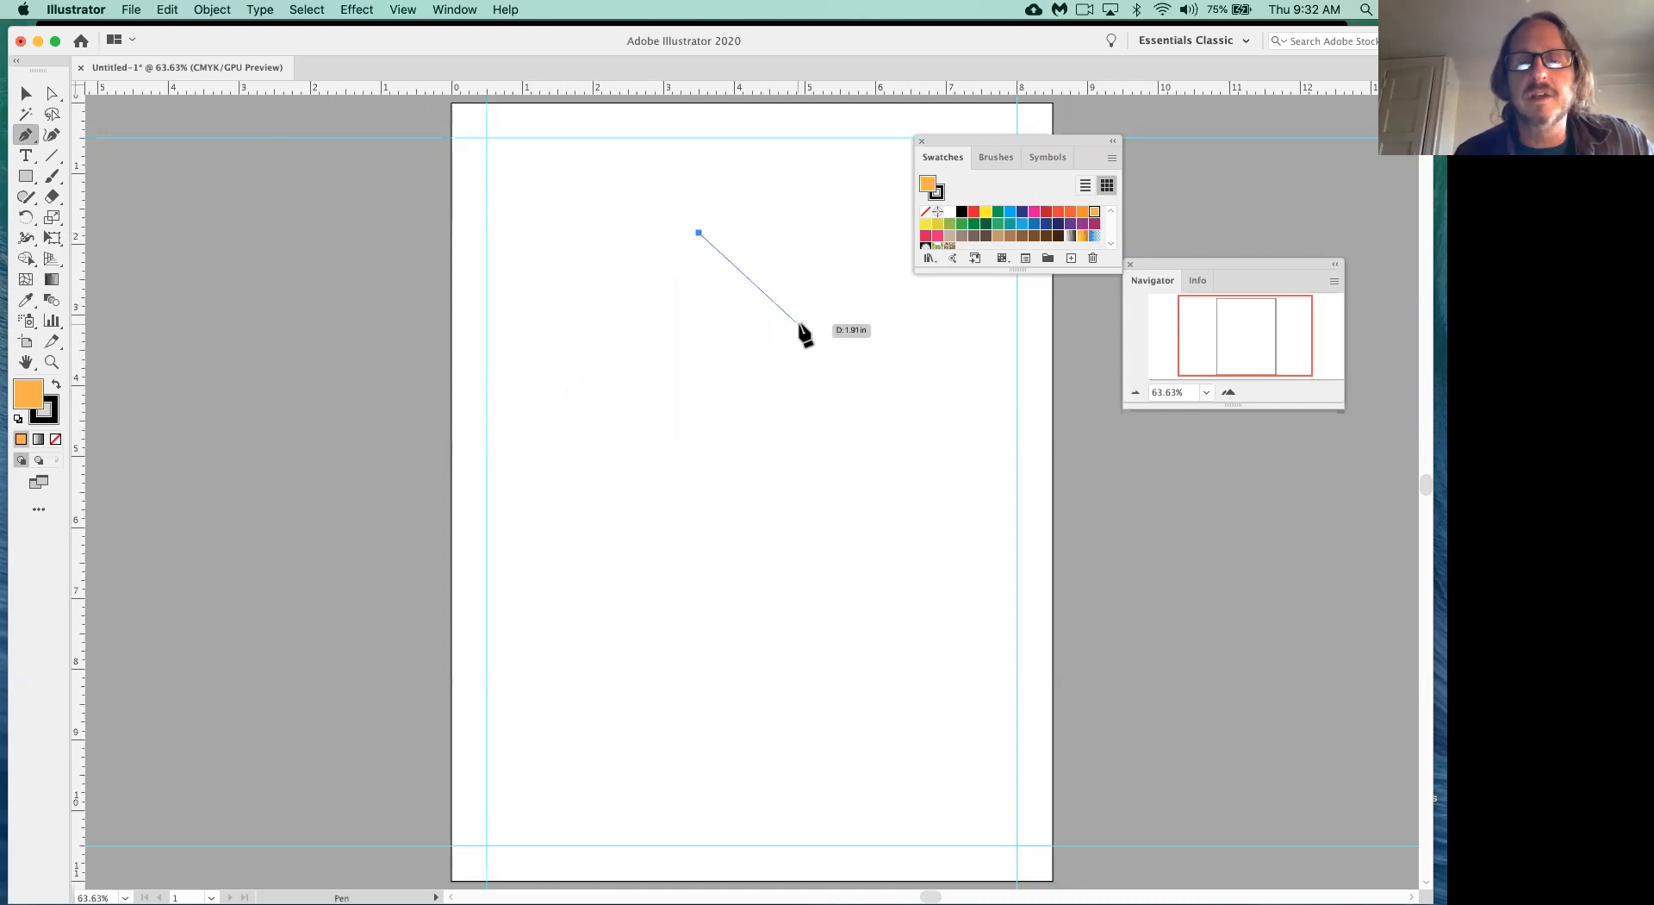
left_click(810, 358)
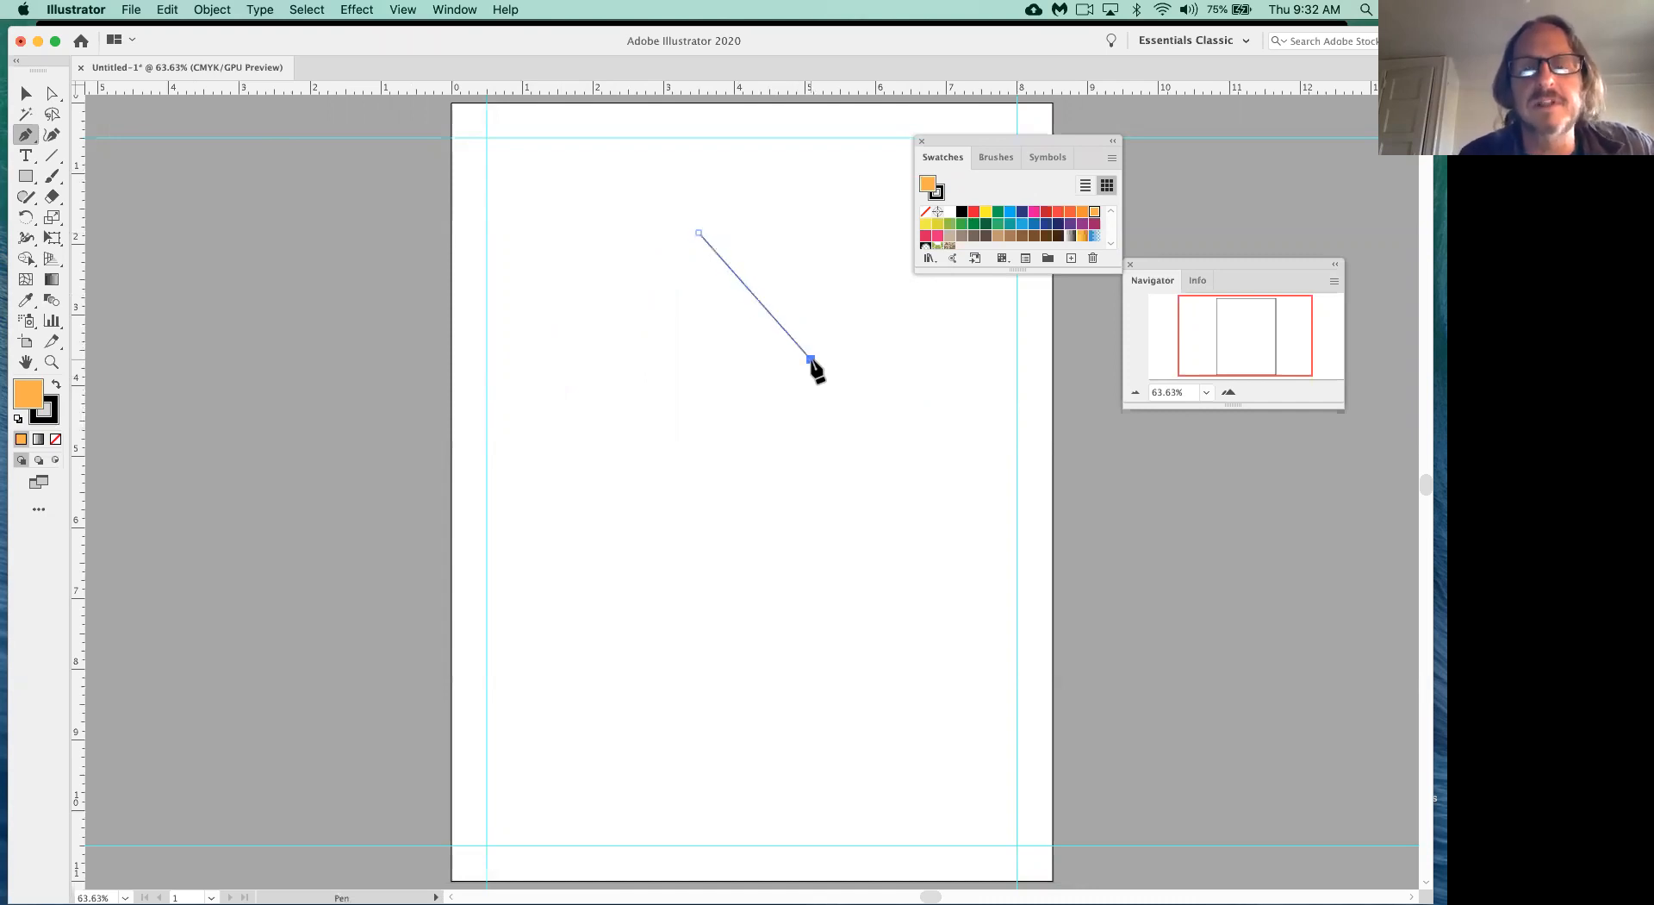
left_click(660, 487)
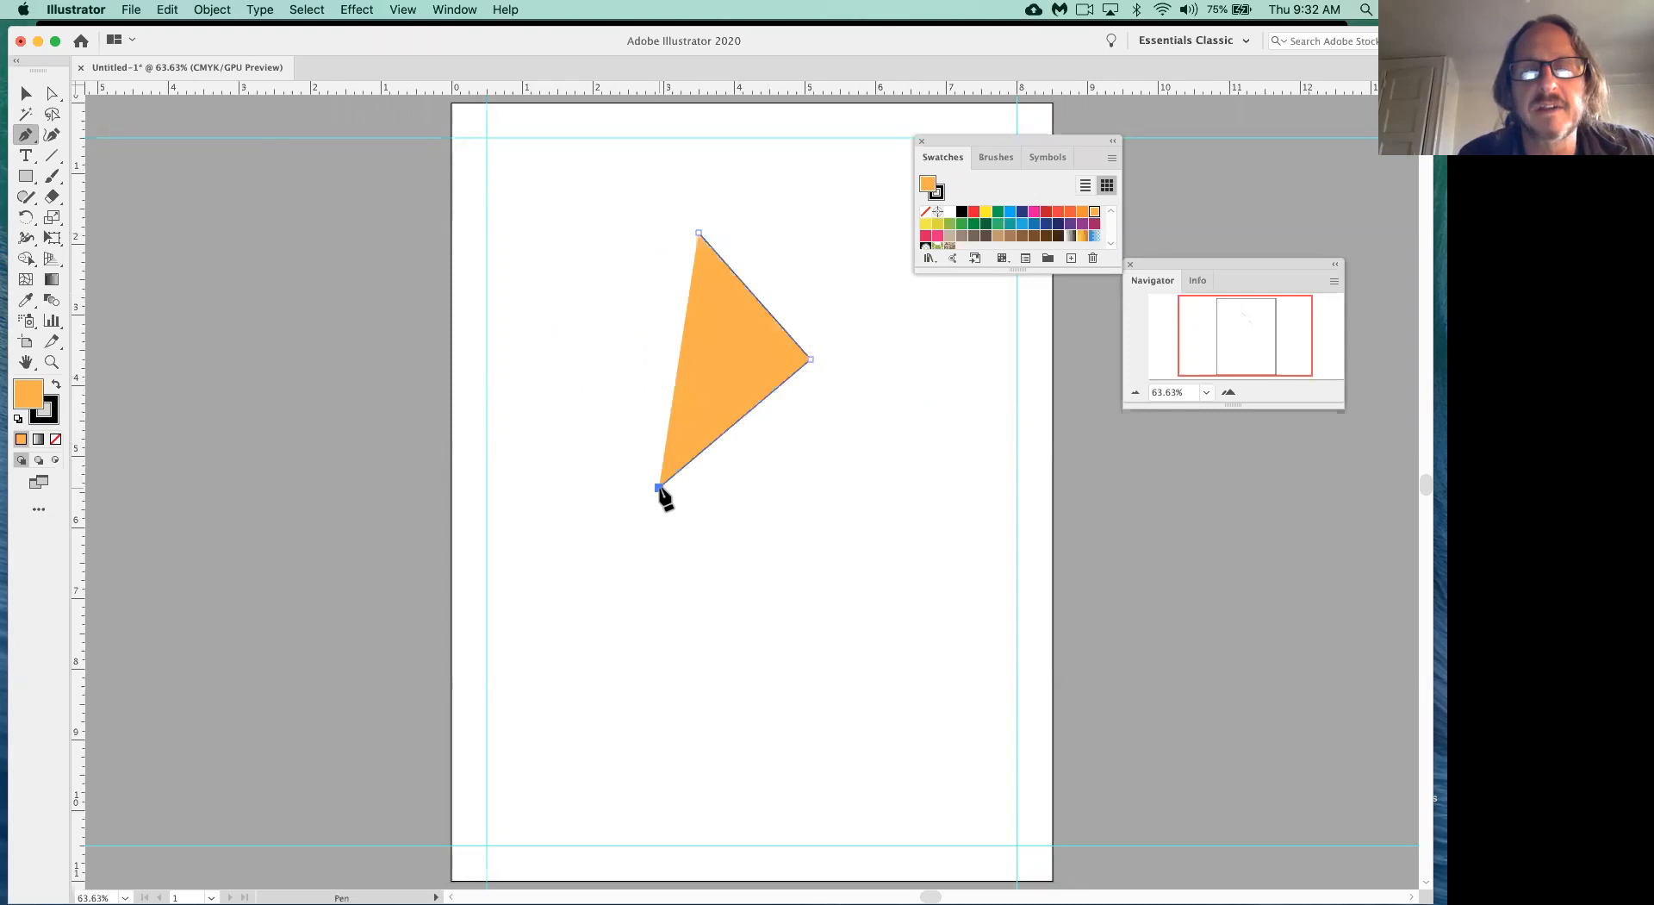
left_click(790, 592)
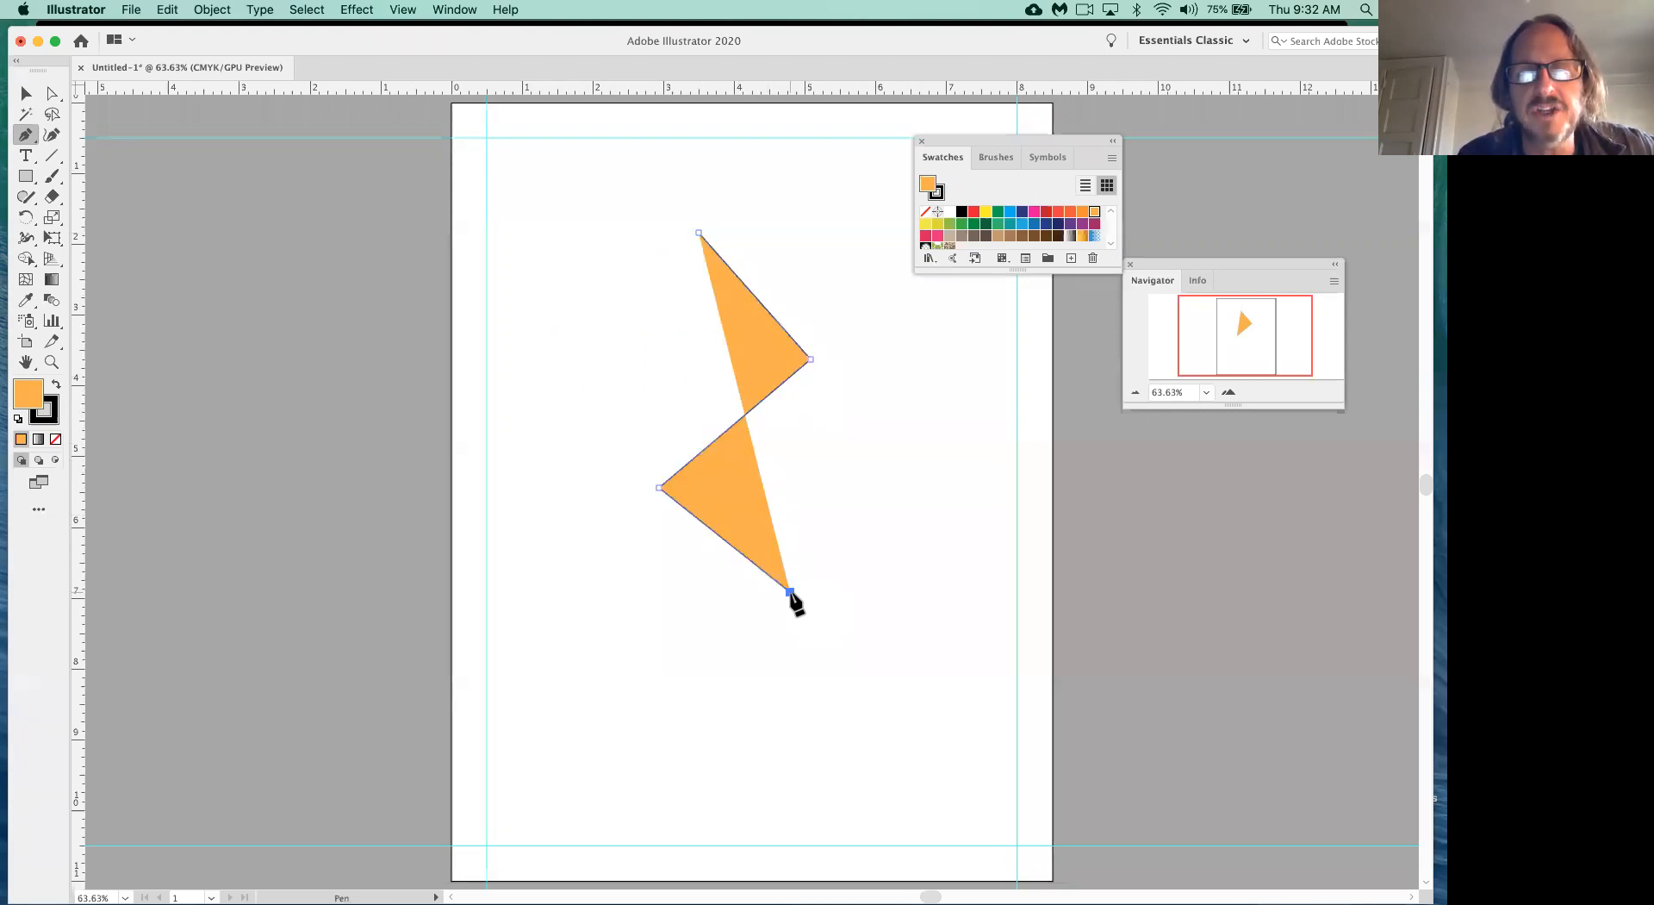
left_click(683, 673)
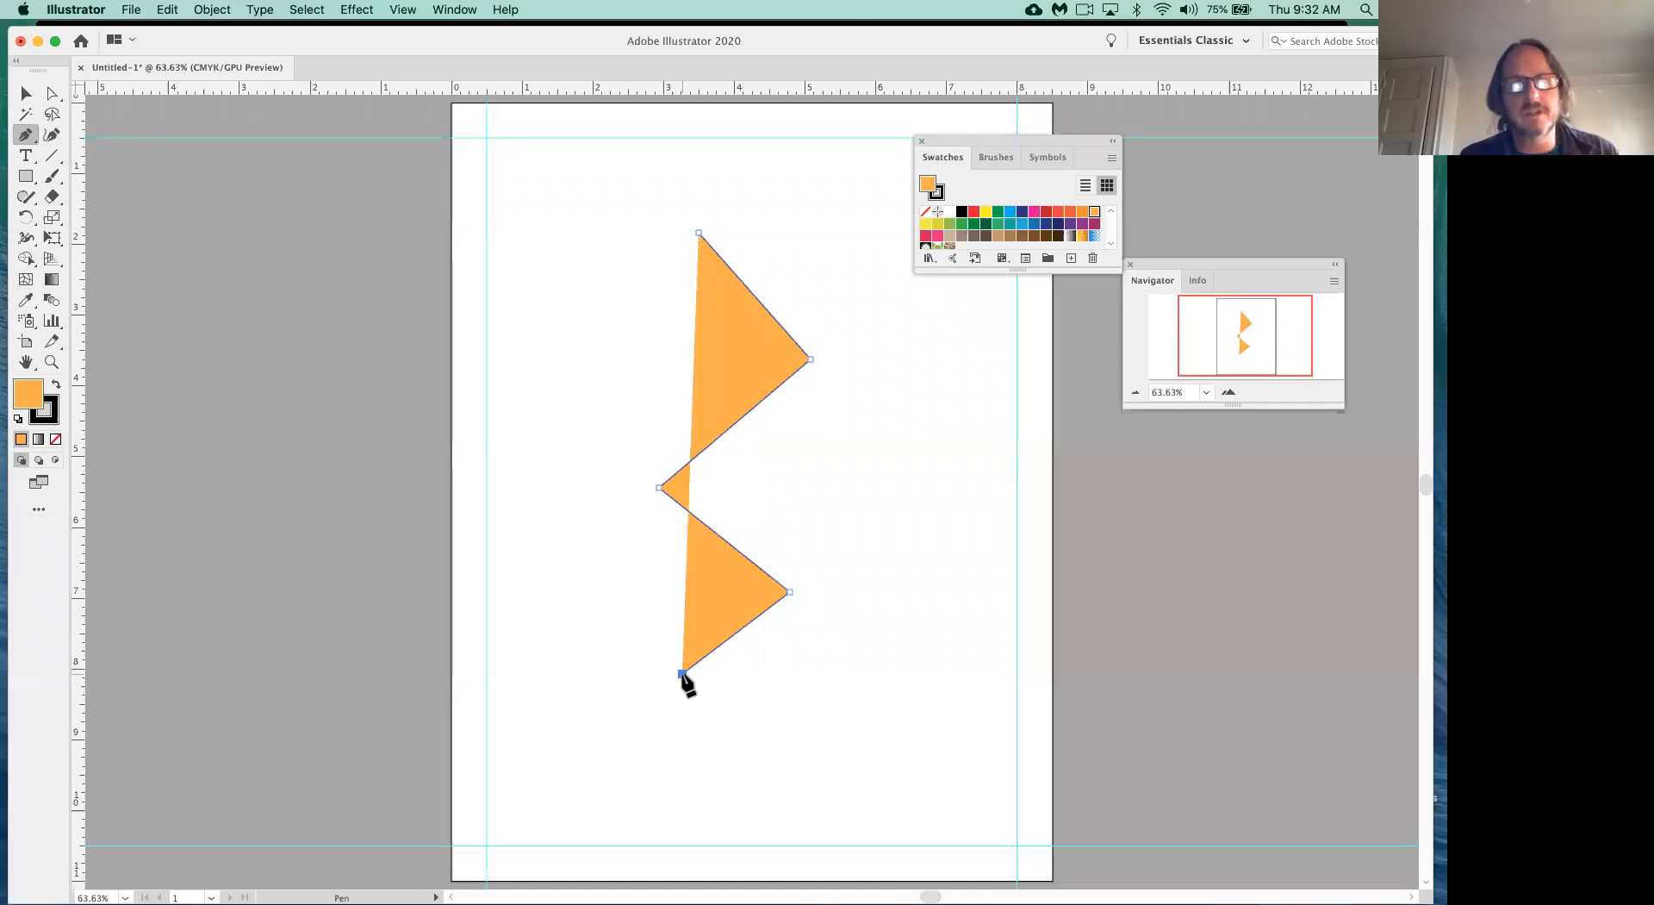
left_click(795, 775)
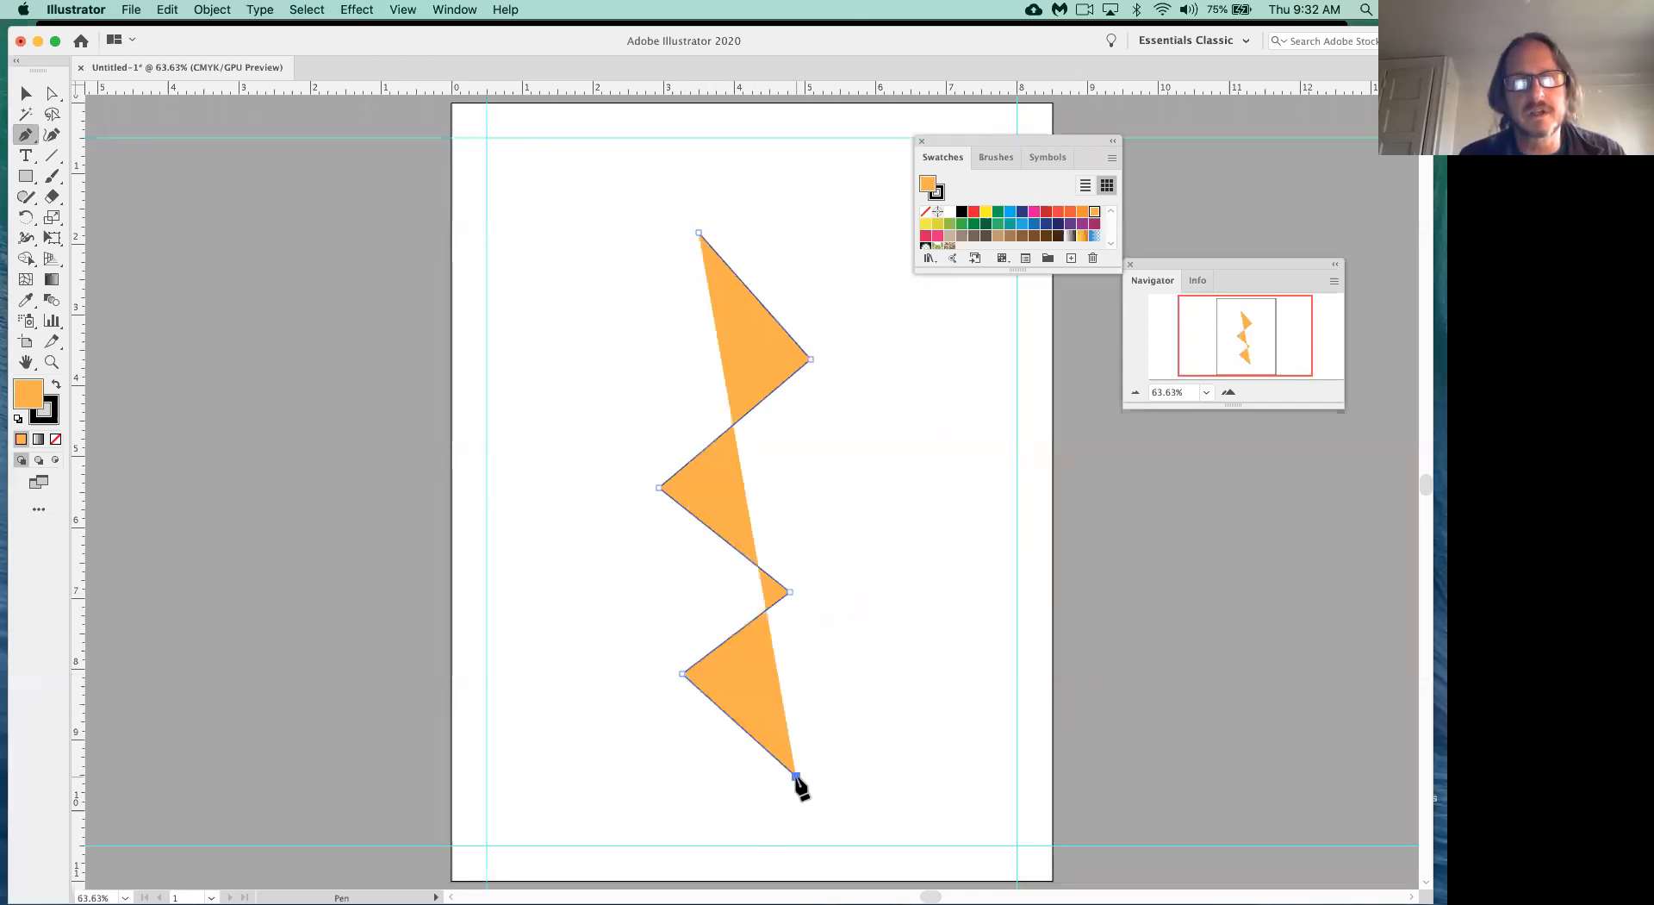
left_click(672, 820)
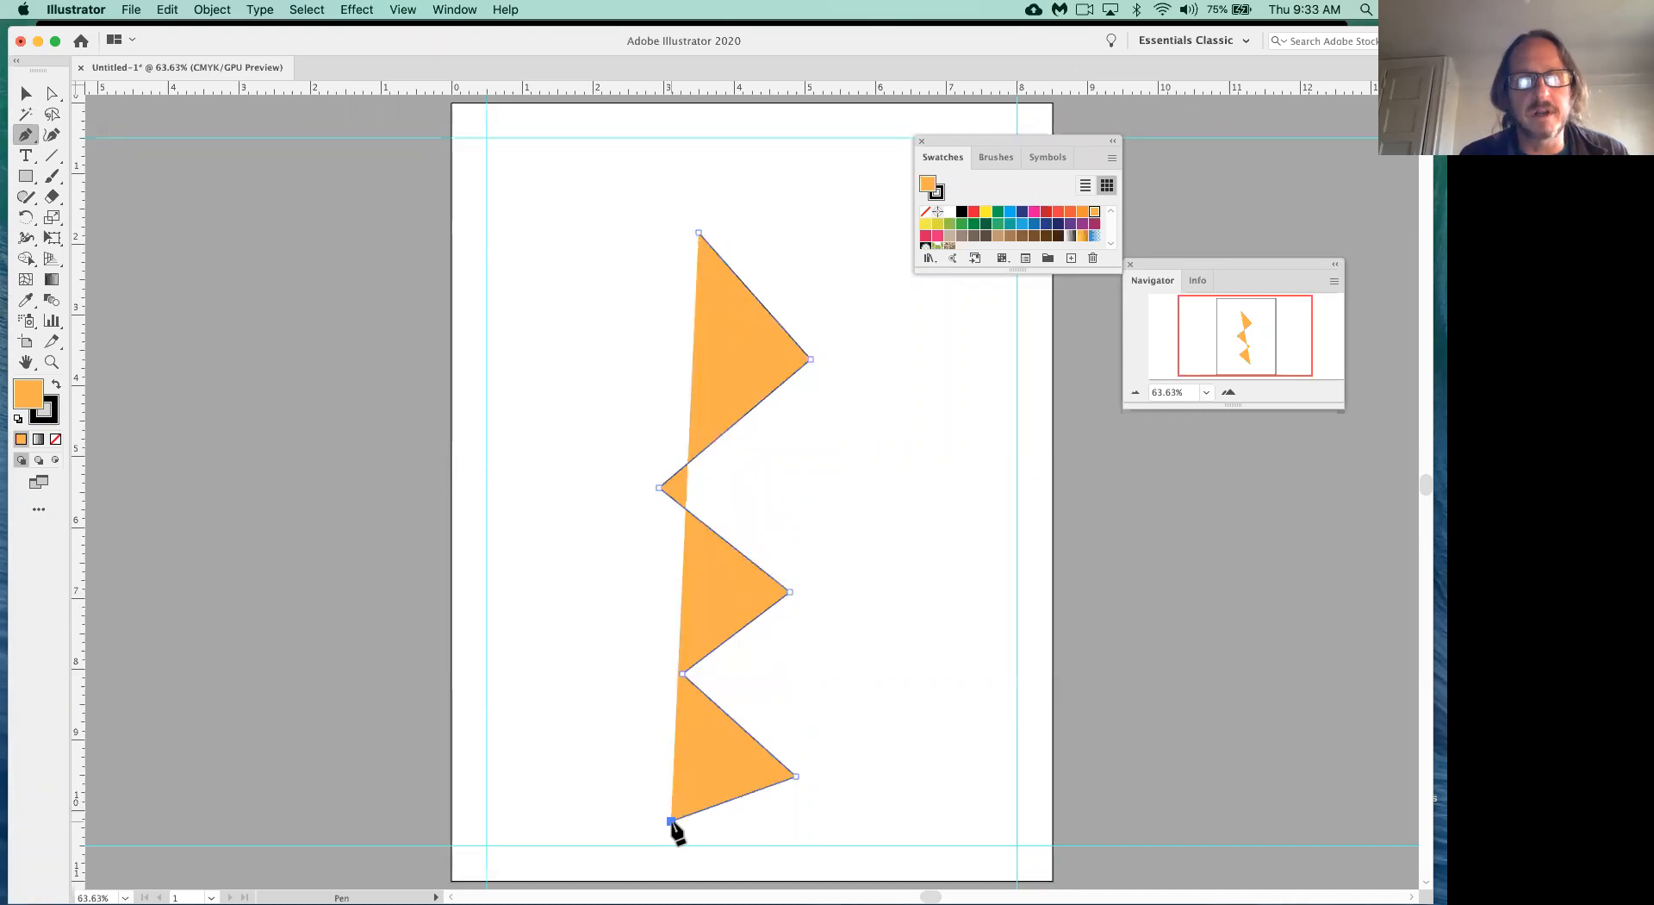
- Continue the zigzag path back up its left side, close it at its starting anchor point, and delete the shape
left_click(508, 785)
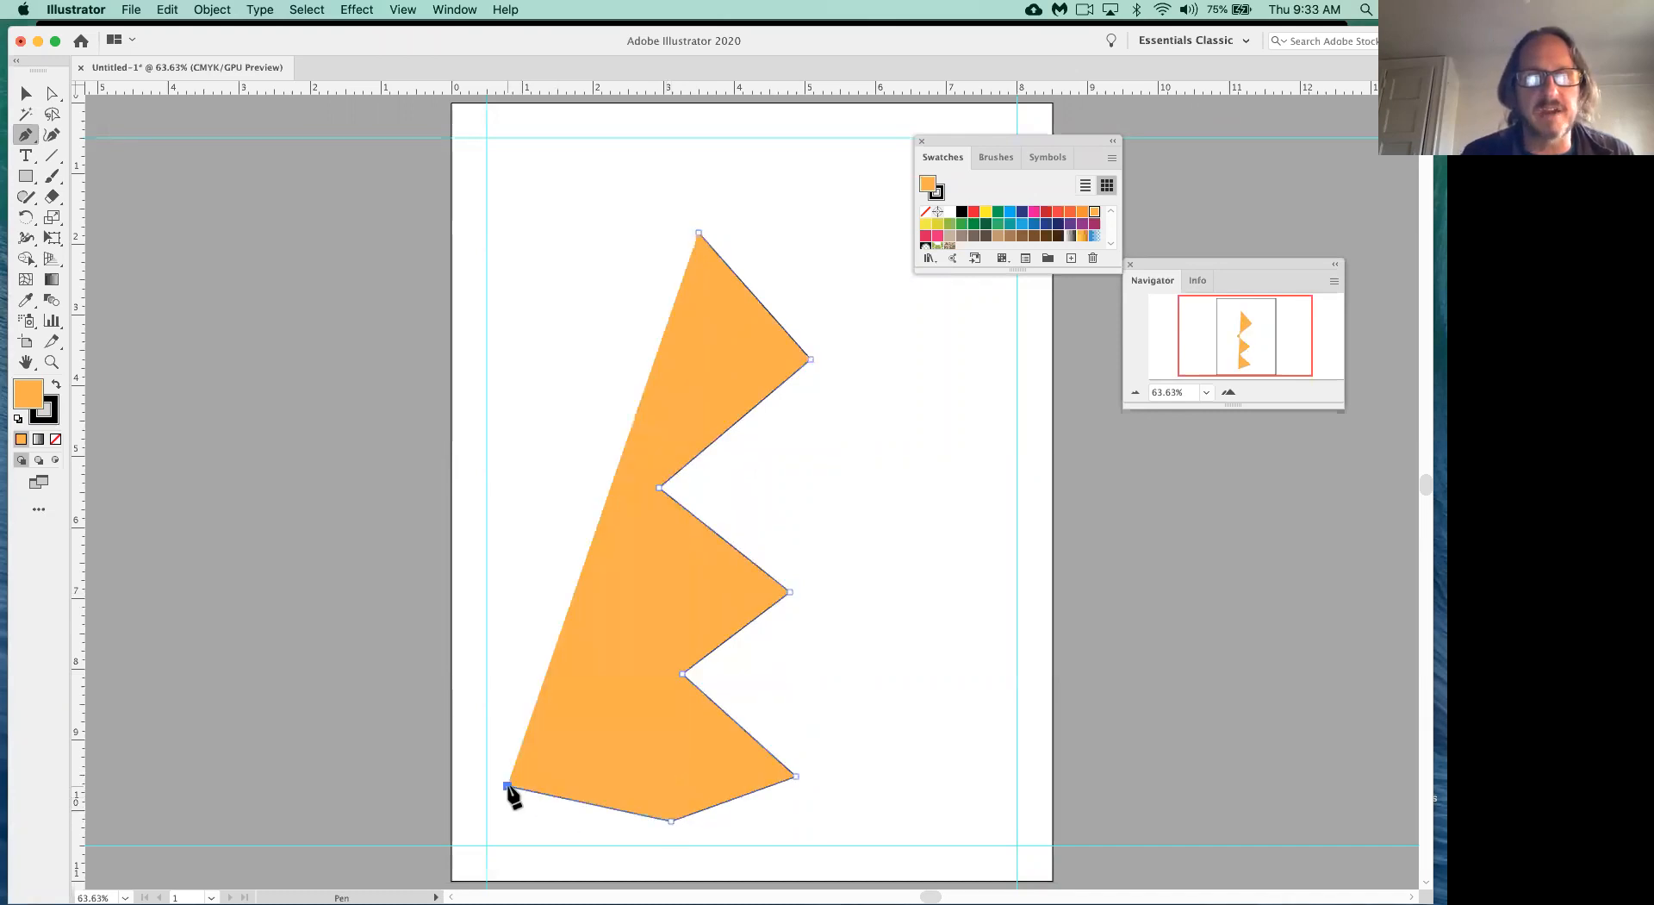
left_click(512, 663)
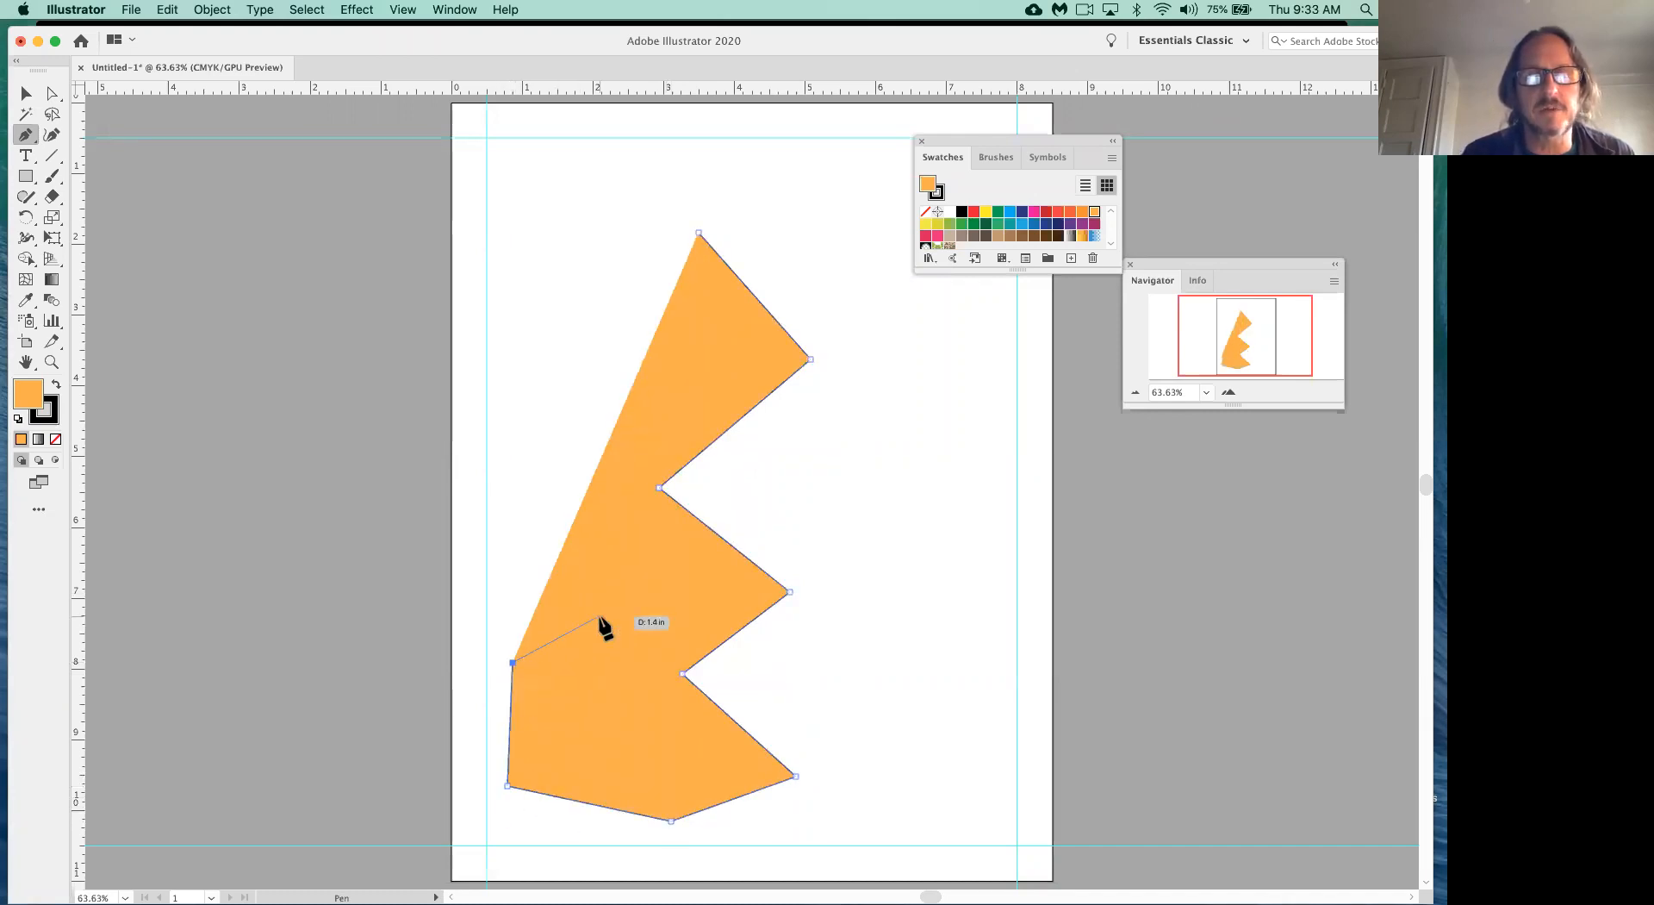
left_click(600, 616)
left_click(501, 531)
left_click(629, 430)
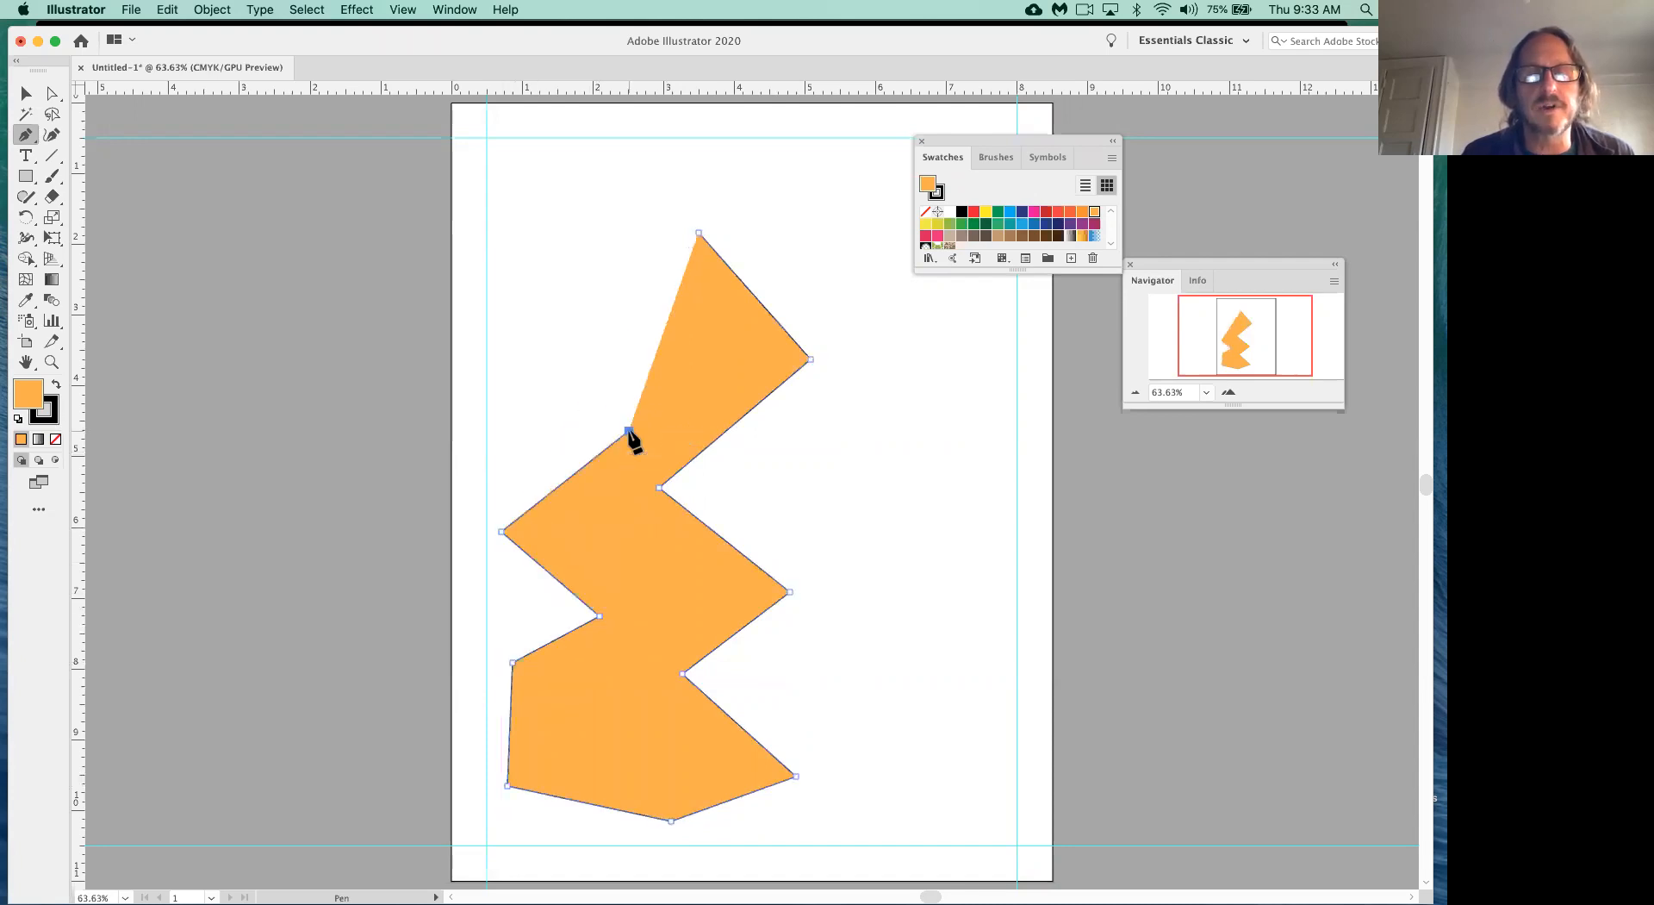
left_click(523, 338)
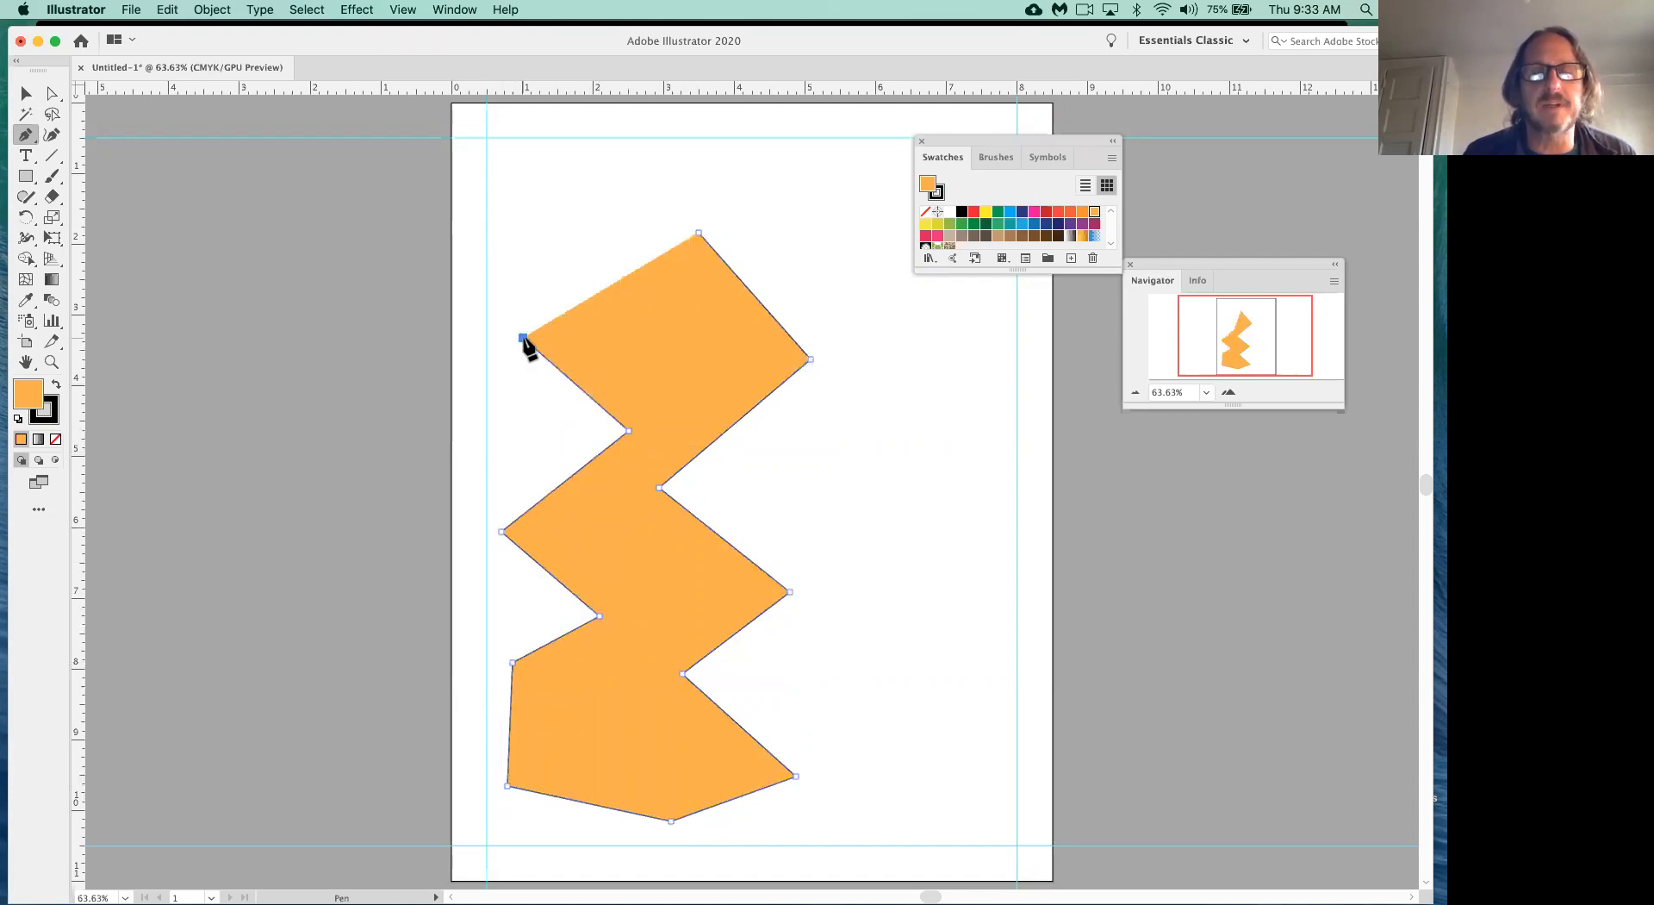
left_click(699, 231)
key("Delete")
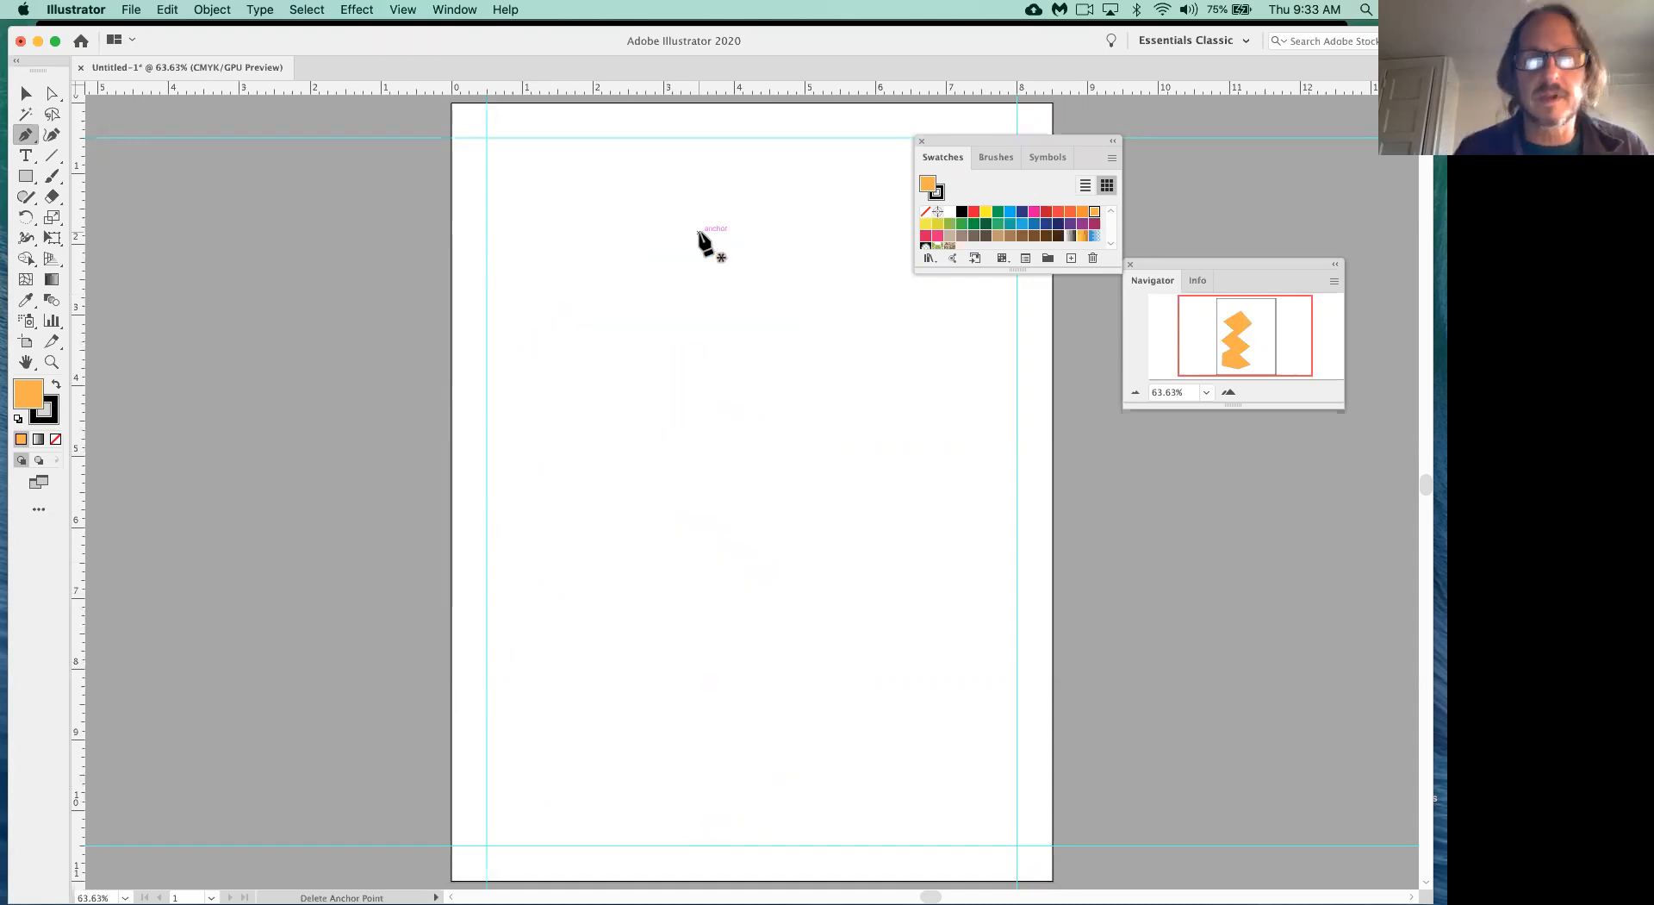
- Draw an open zigzag path of three straight segments with the Pen tool, and undo it completely
left_click(658, 303)
left_click(761, 446)
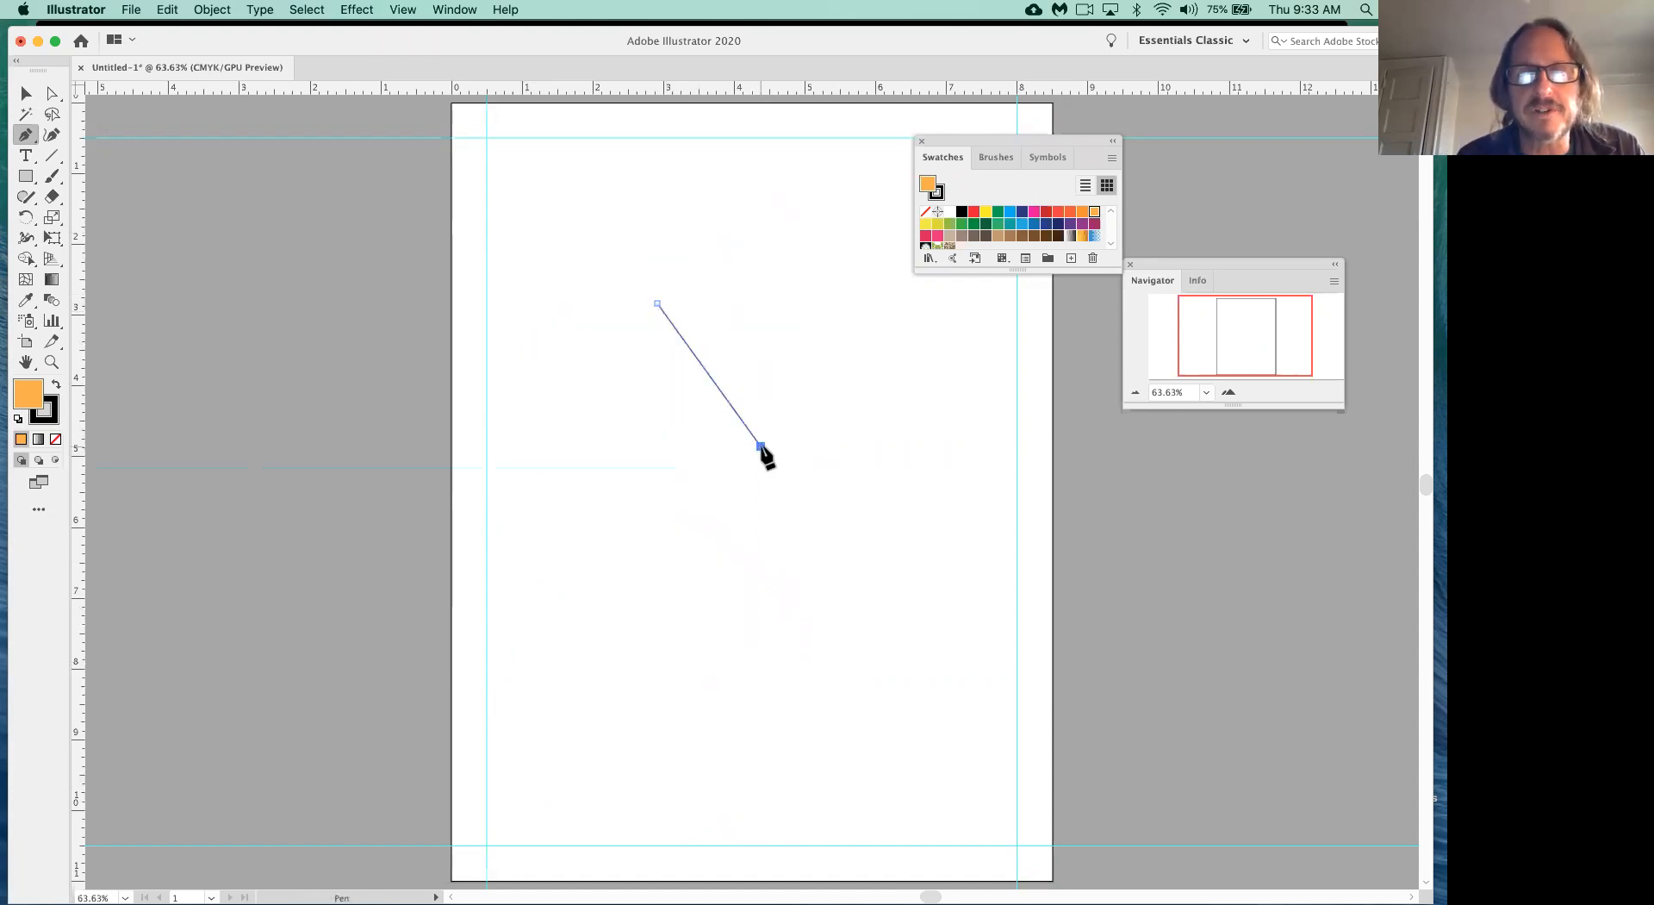
left_click(643, 609)
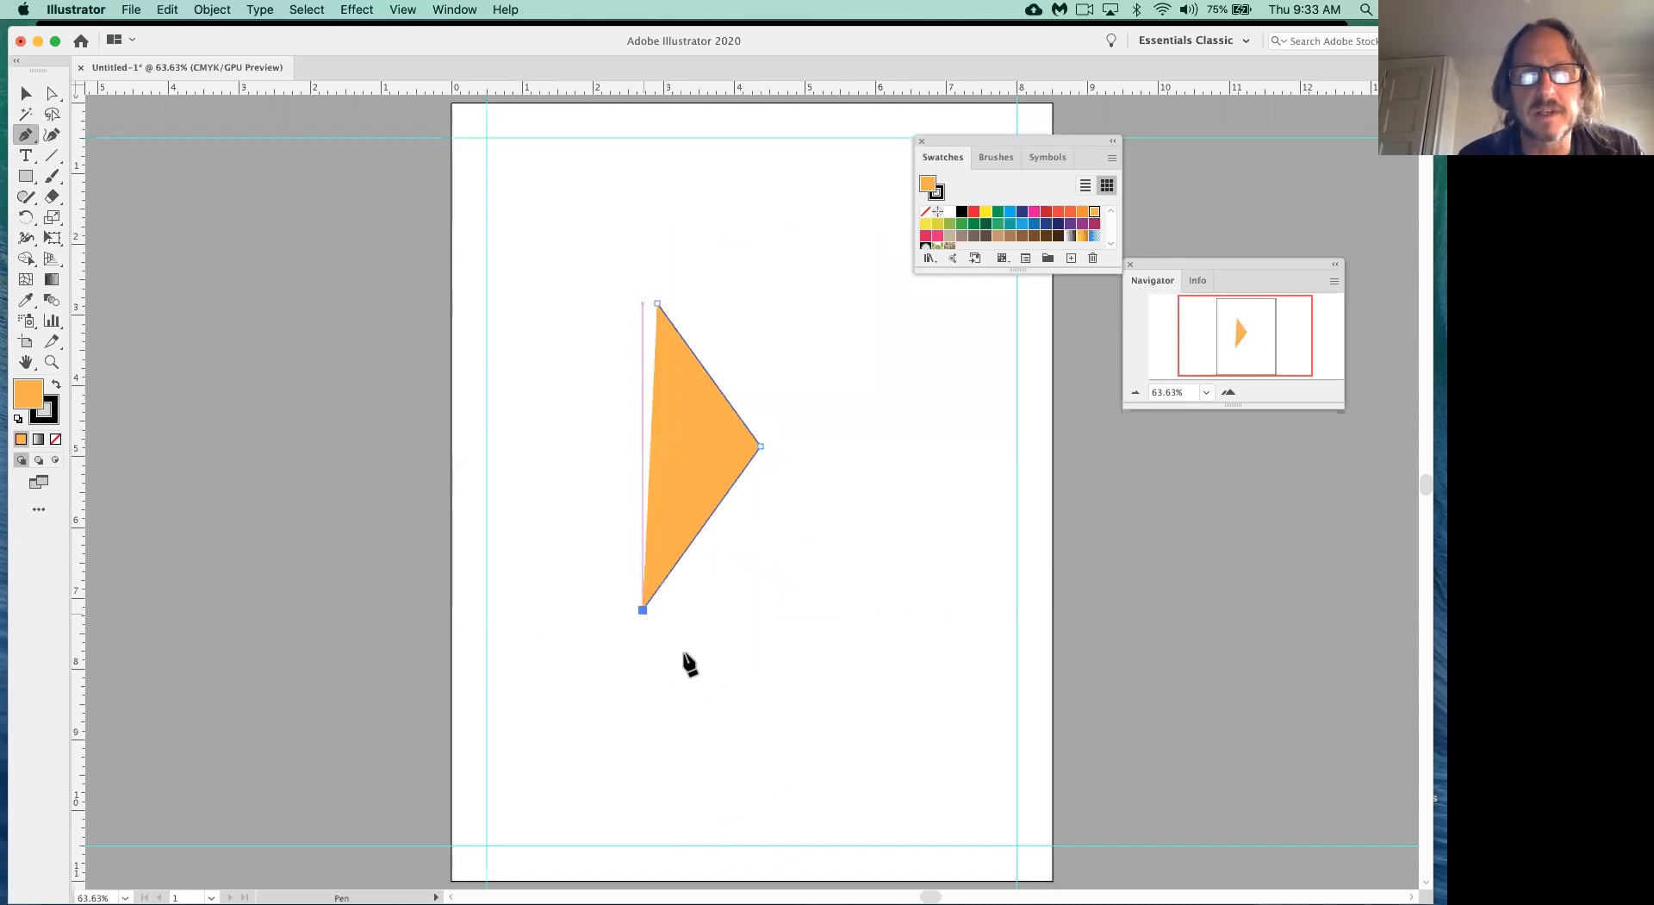
left_click(778, 746)
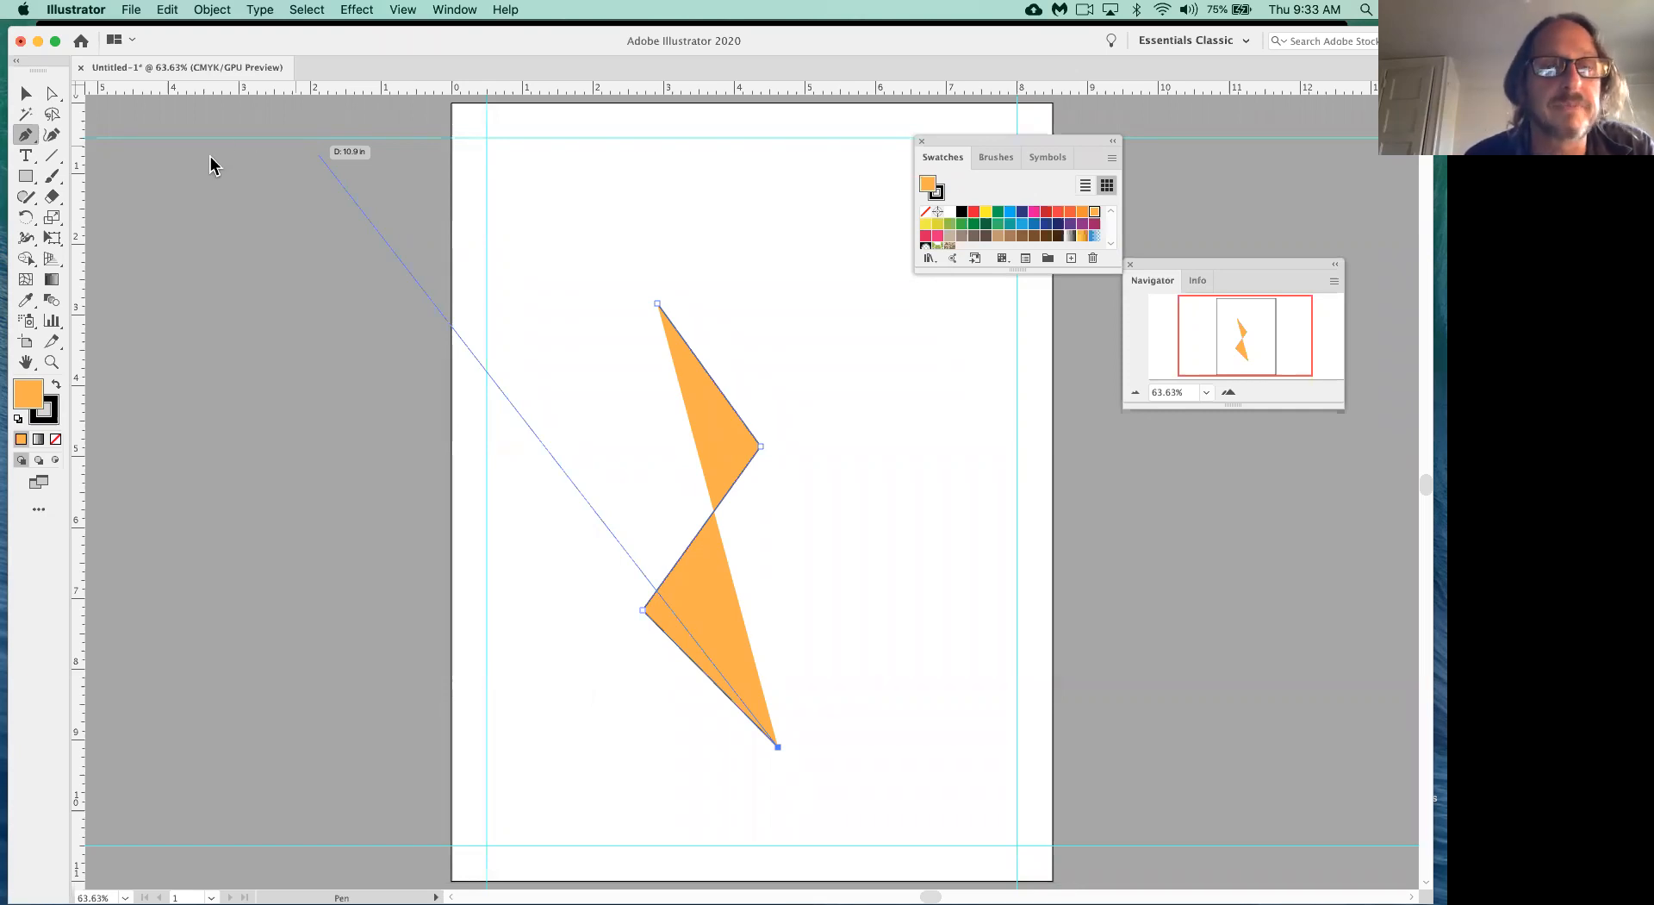
key("super")
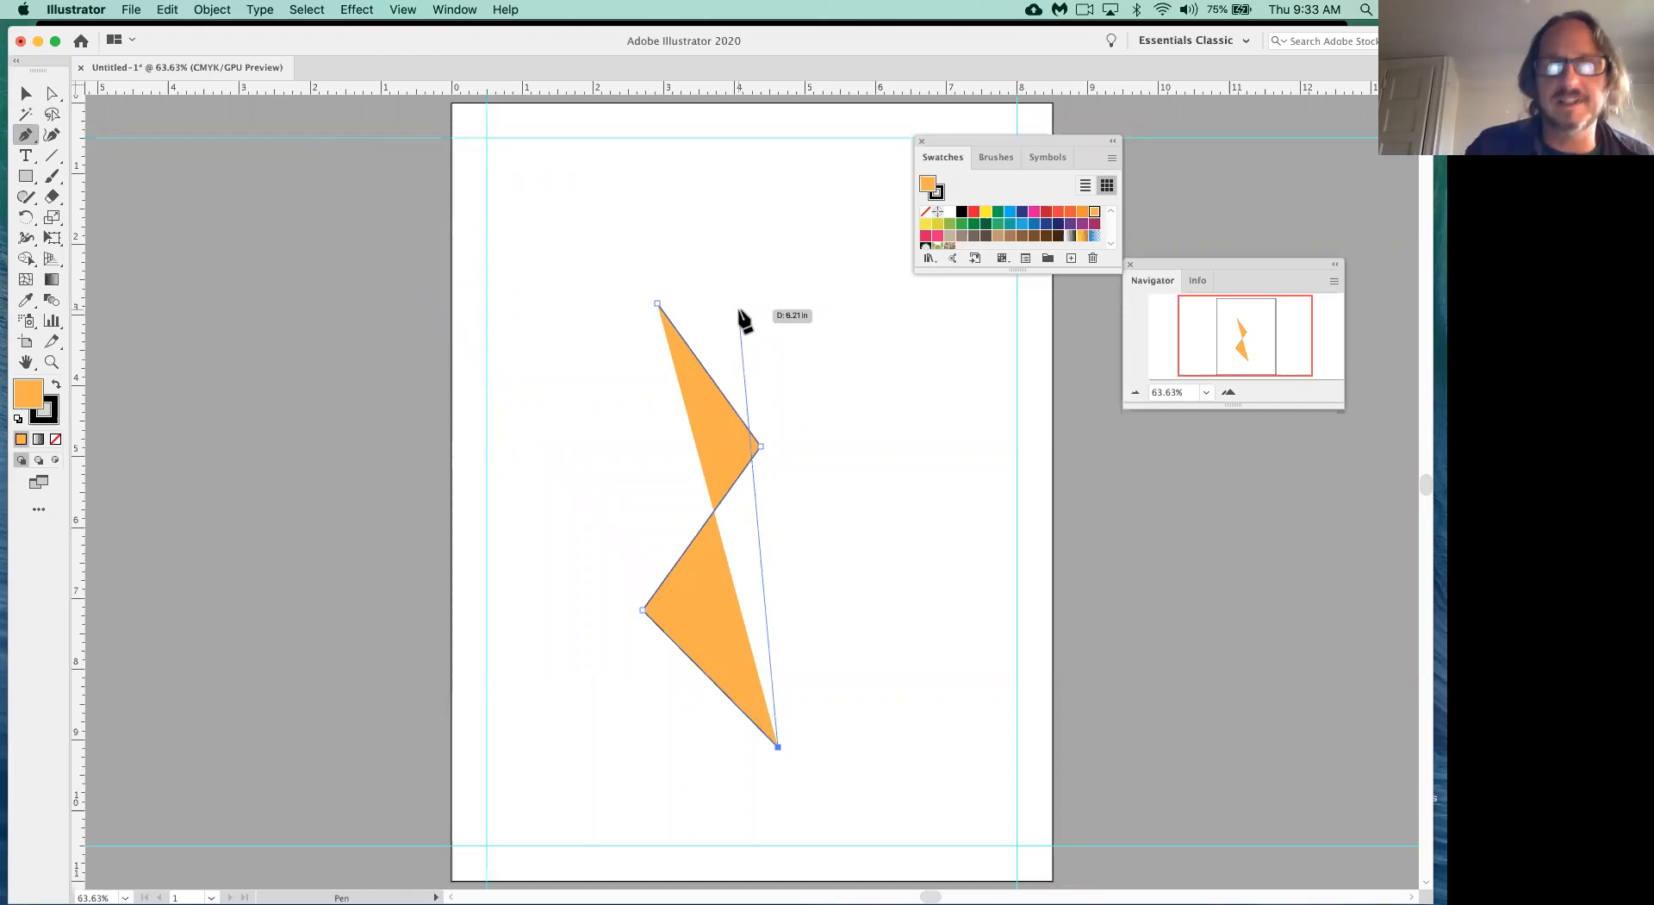
left_click(27, 94)
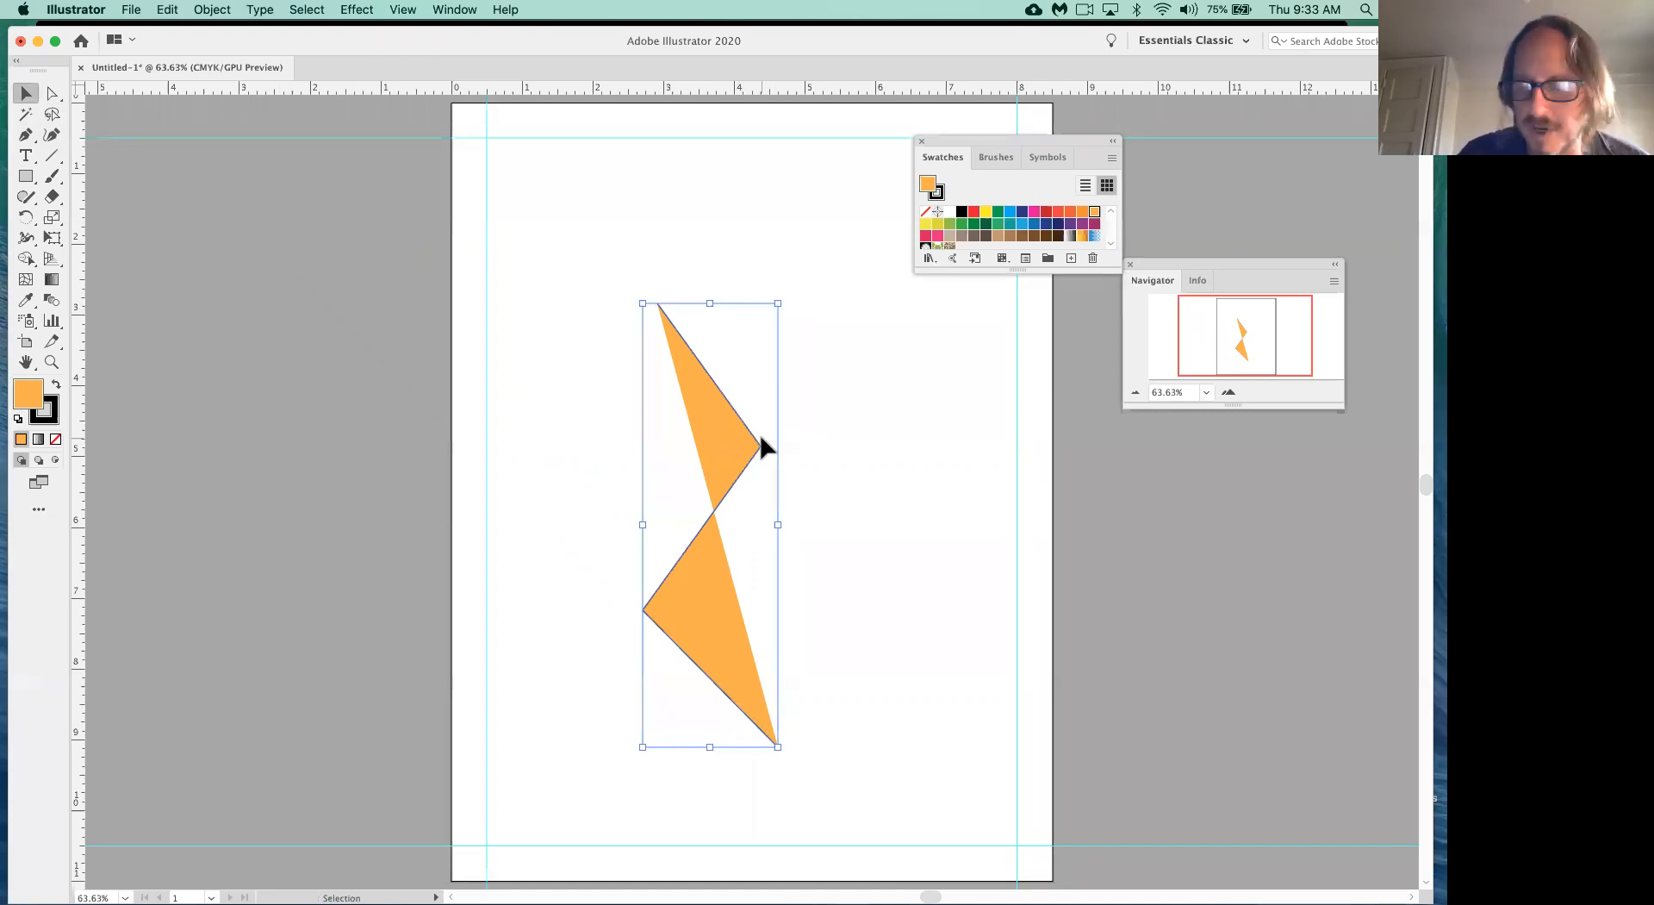
key("super+z")
key("super+z")
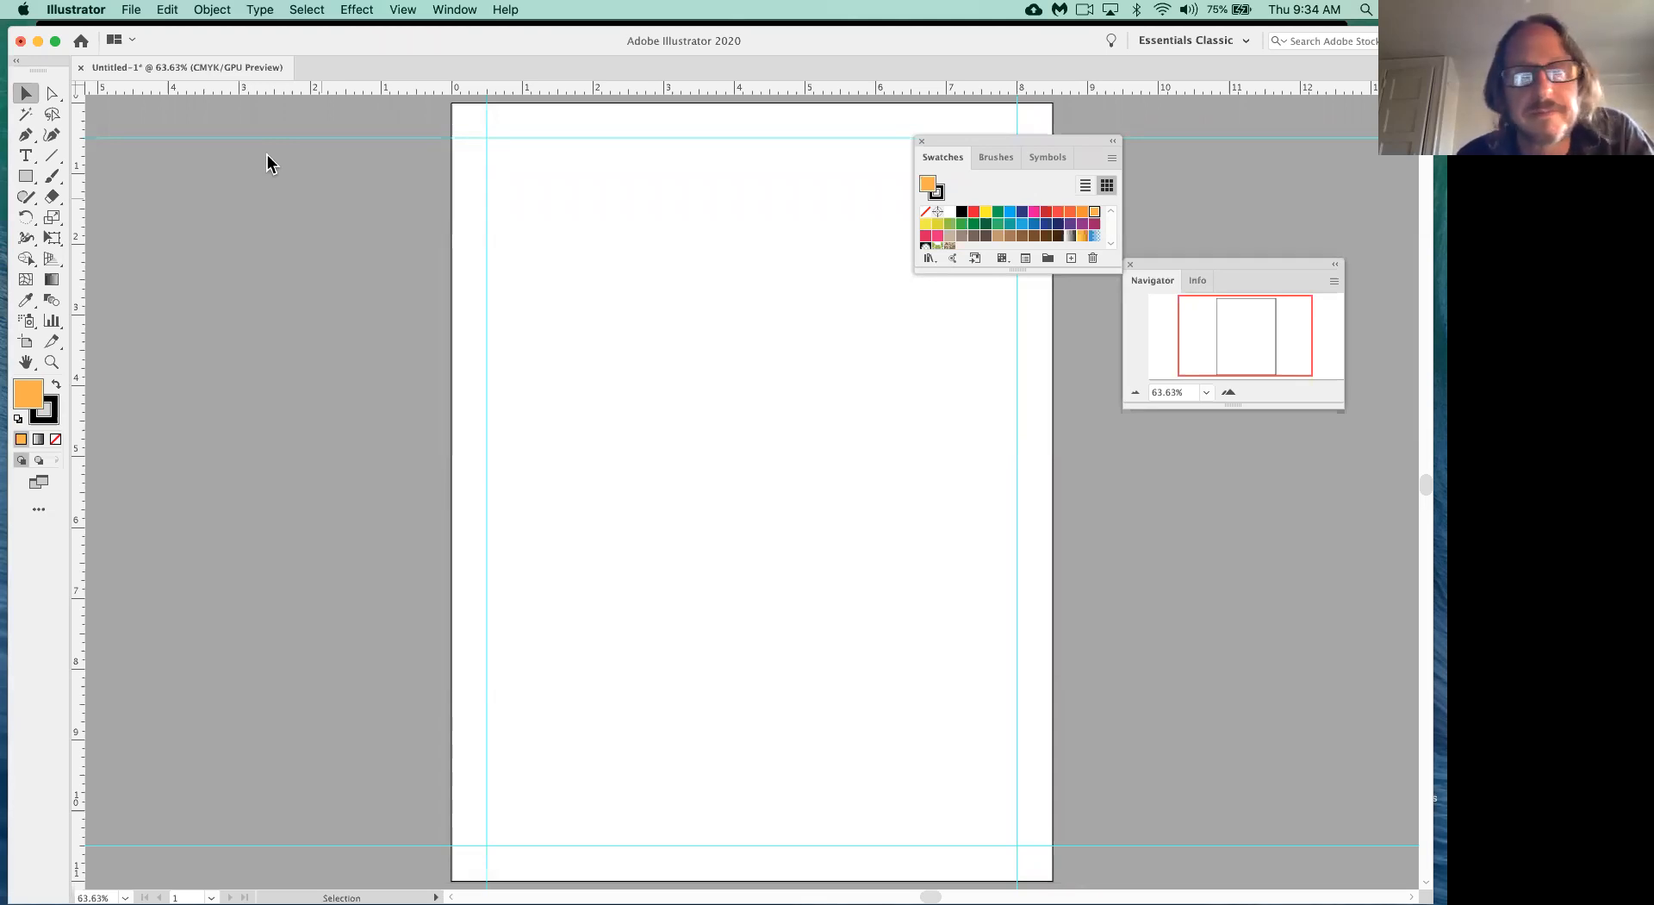
- Select the Pen tool with the fill set to None, and check the Smart Guides setting
left_click(25, 135)
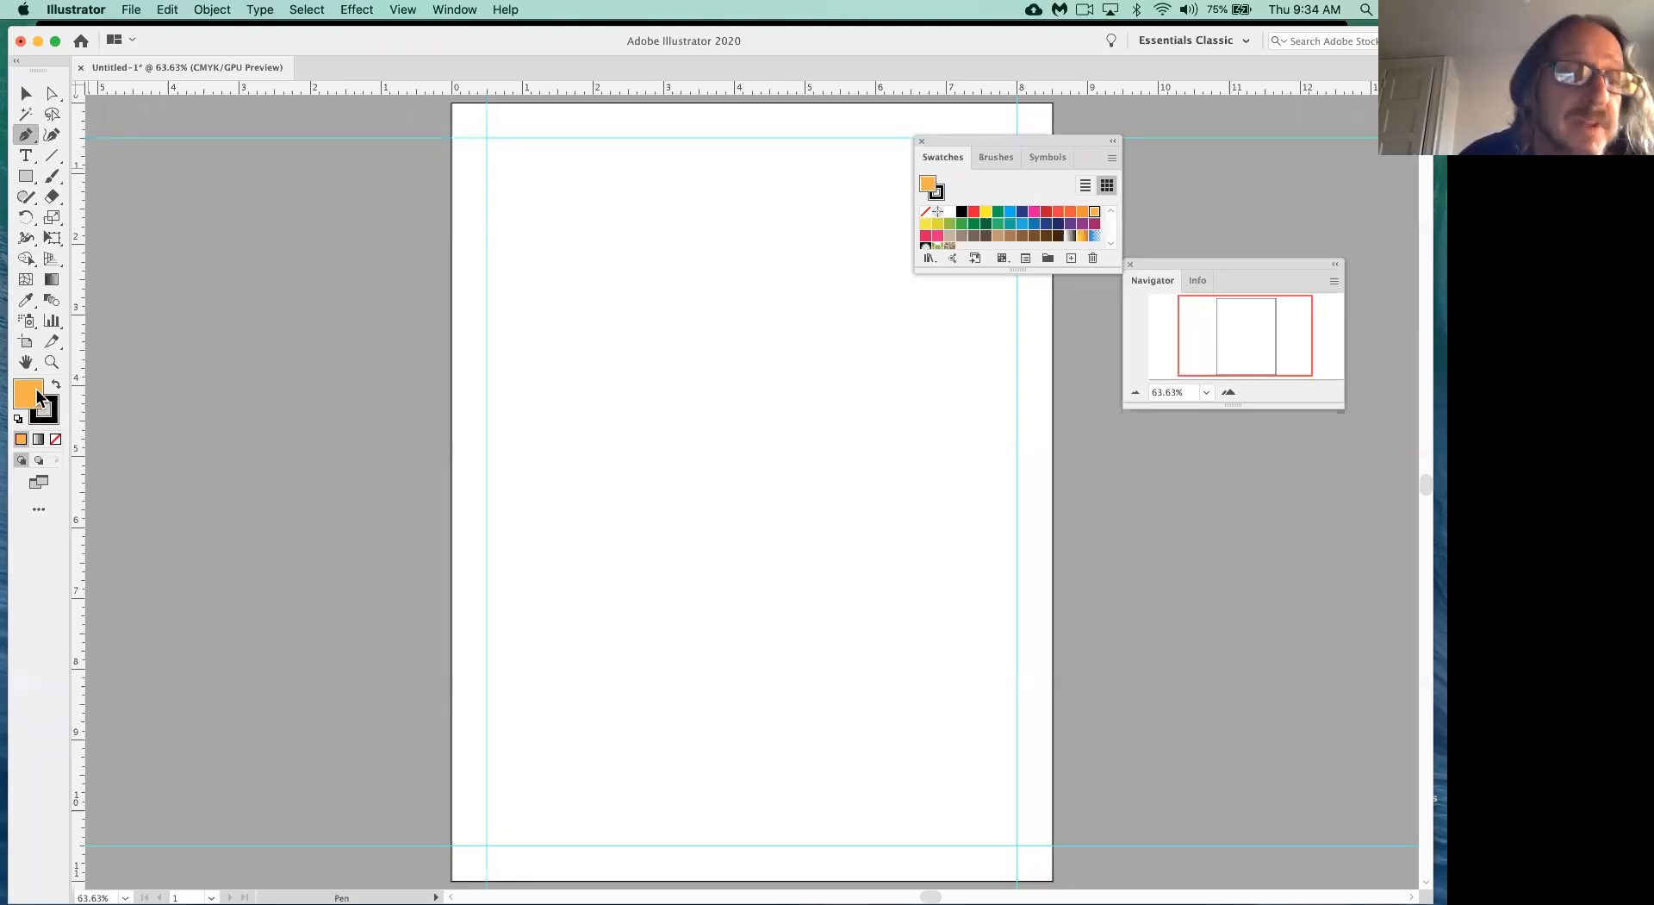
left_click(56, 439)
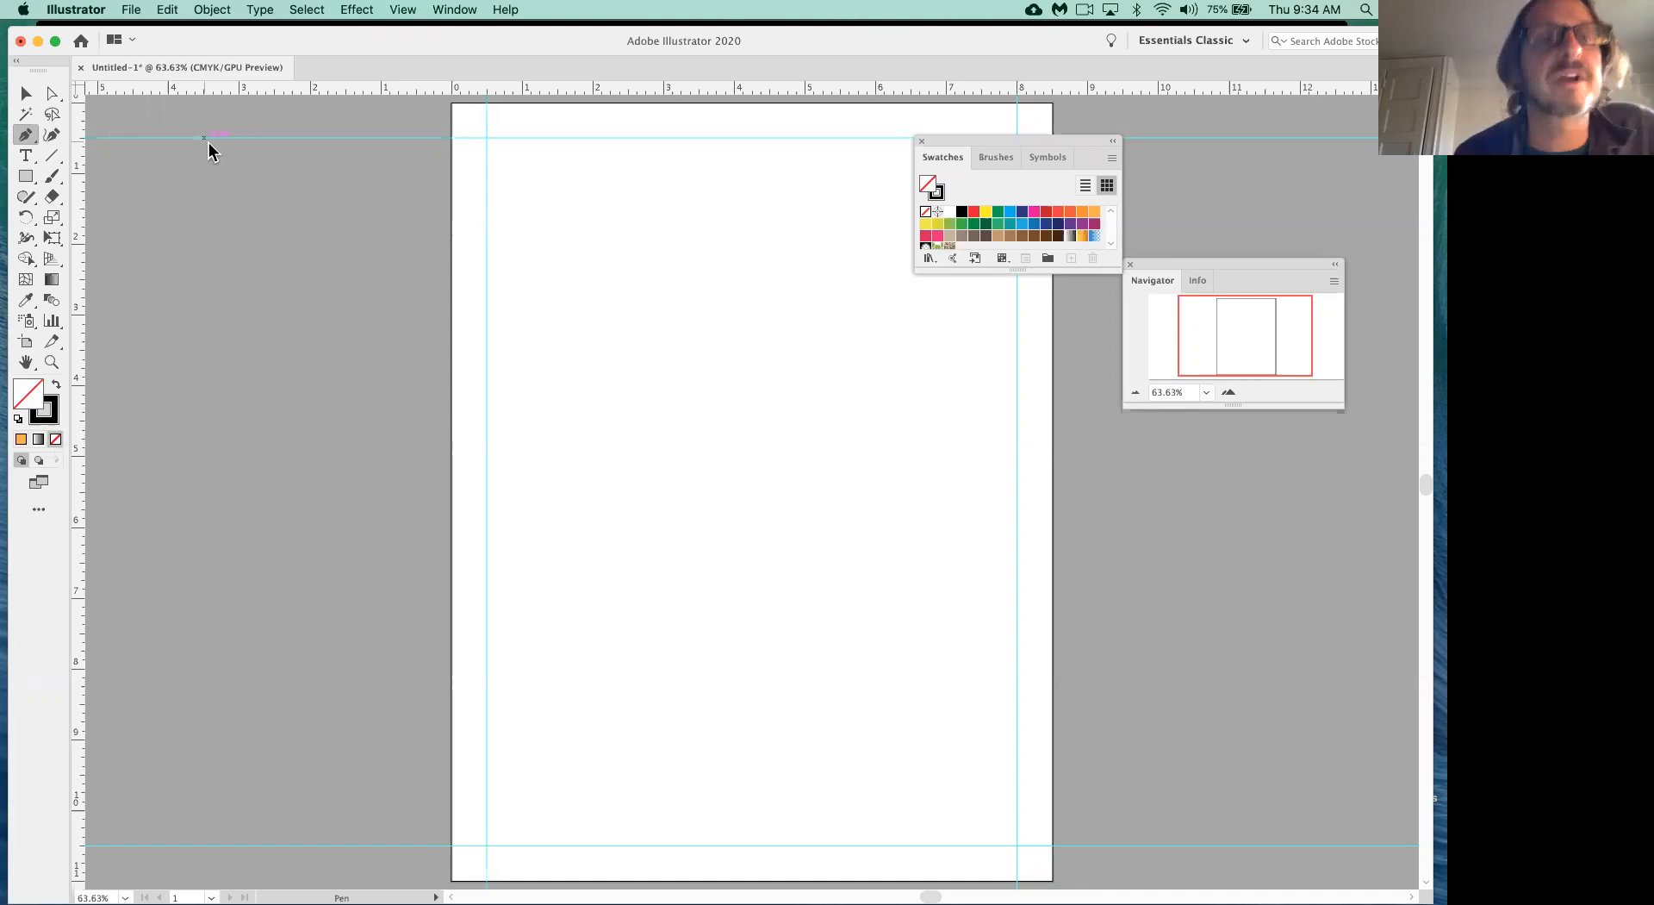
left_click(408, 11)
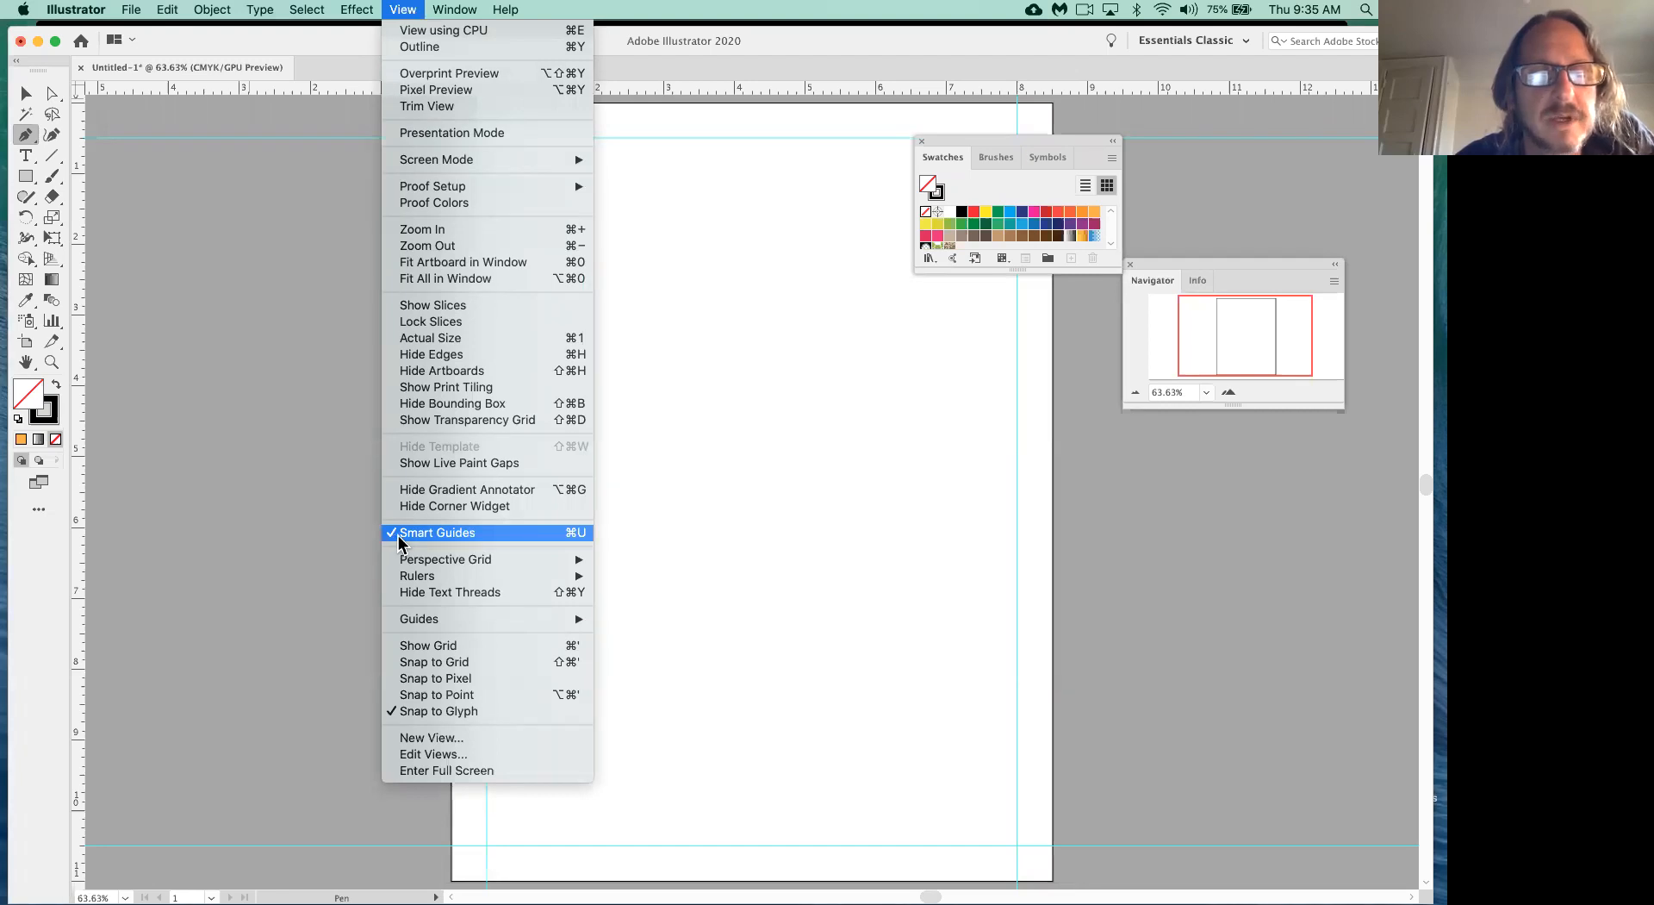
left_click(719, 545)
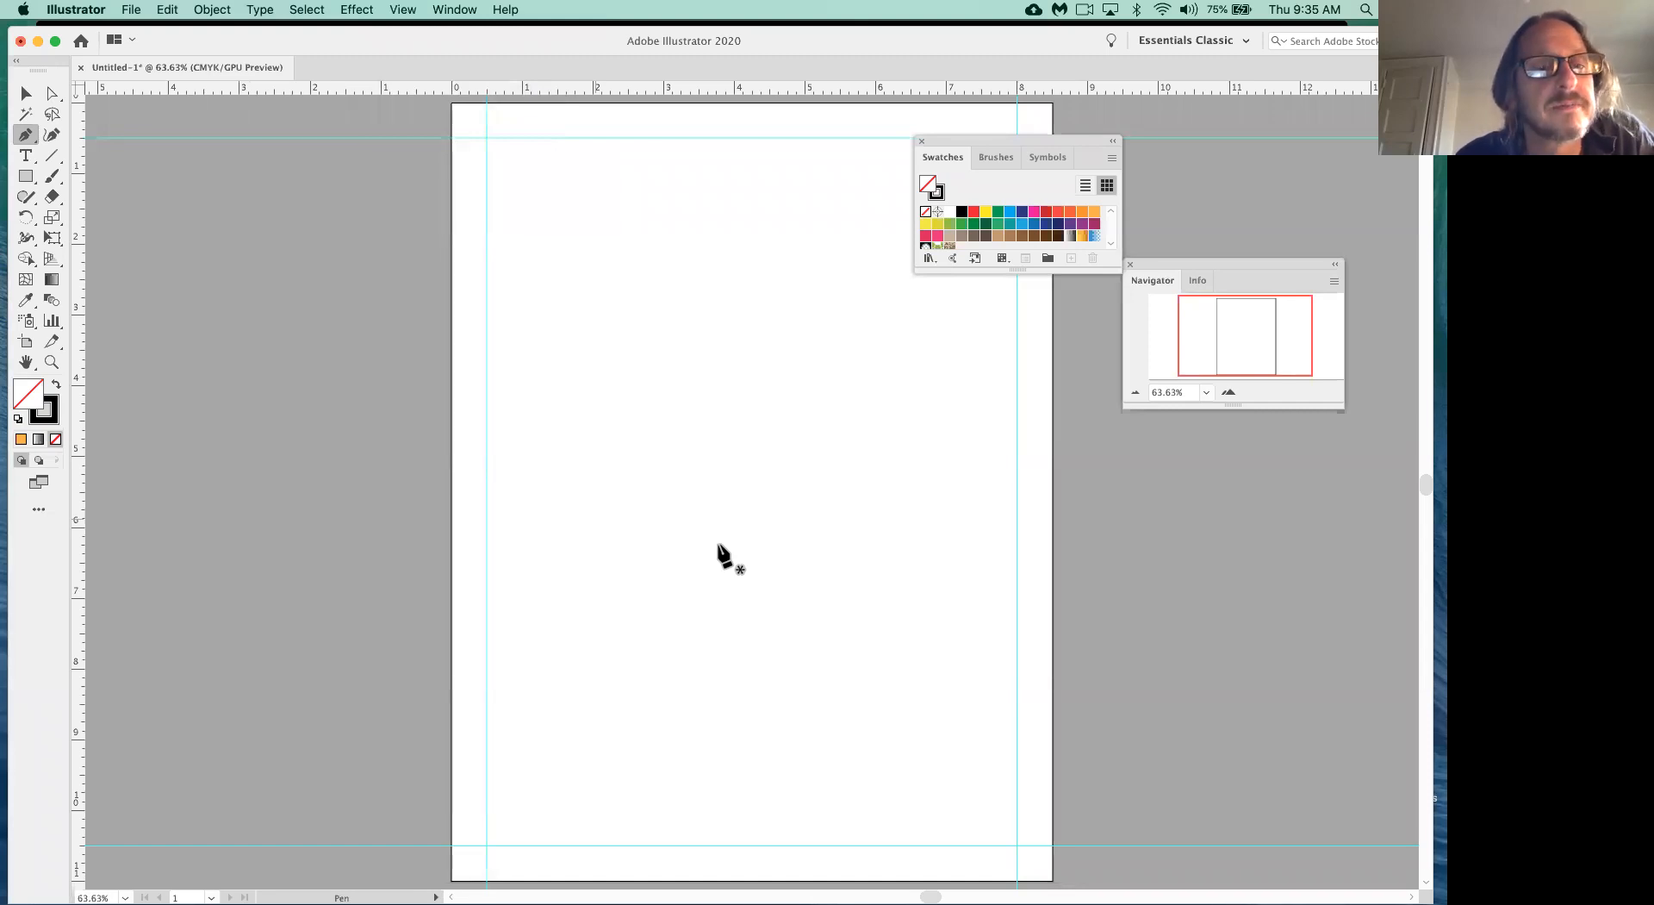
scroll(729, 421, "up", 1)
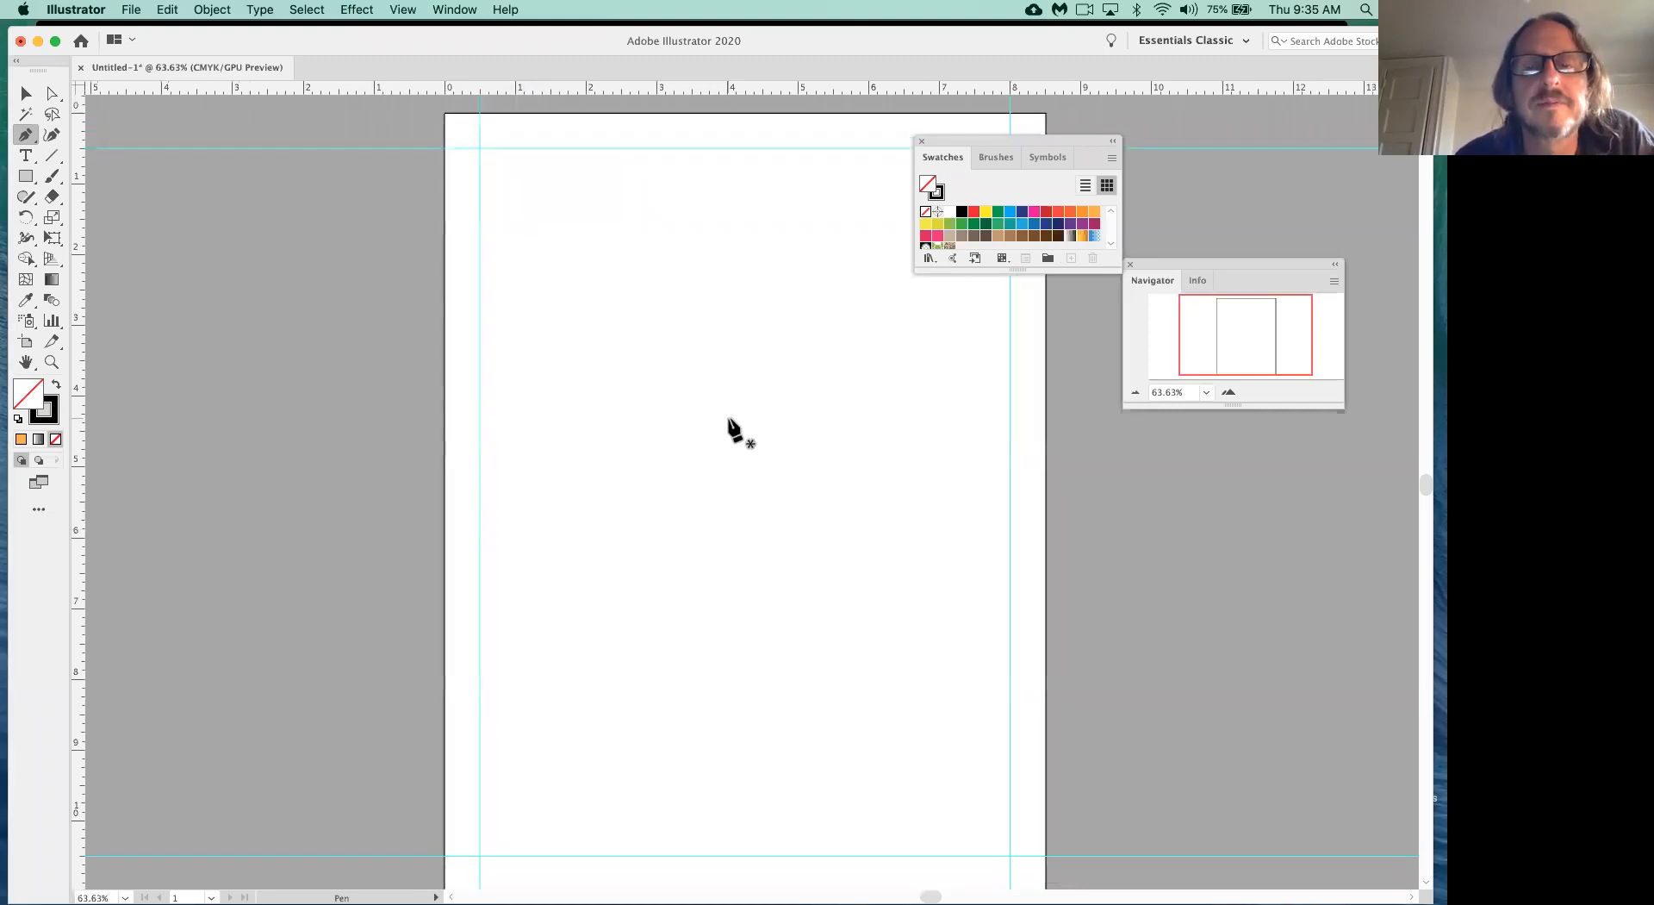
- Draw a closed rectangle about 3.4 in wide and 2.14 in high with straight Pen tool segments, and delete it
scroll(734, 429, "up", 5)
scroll(735, 428, "right", 8)
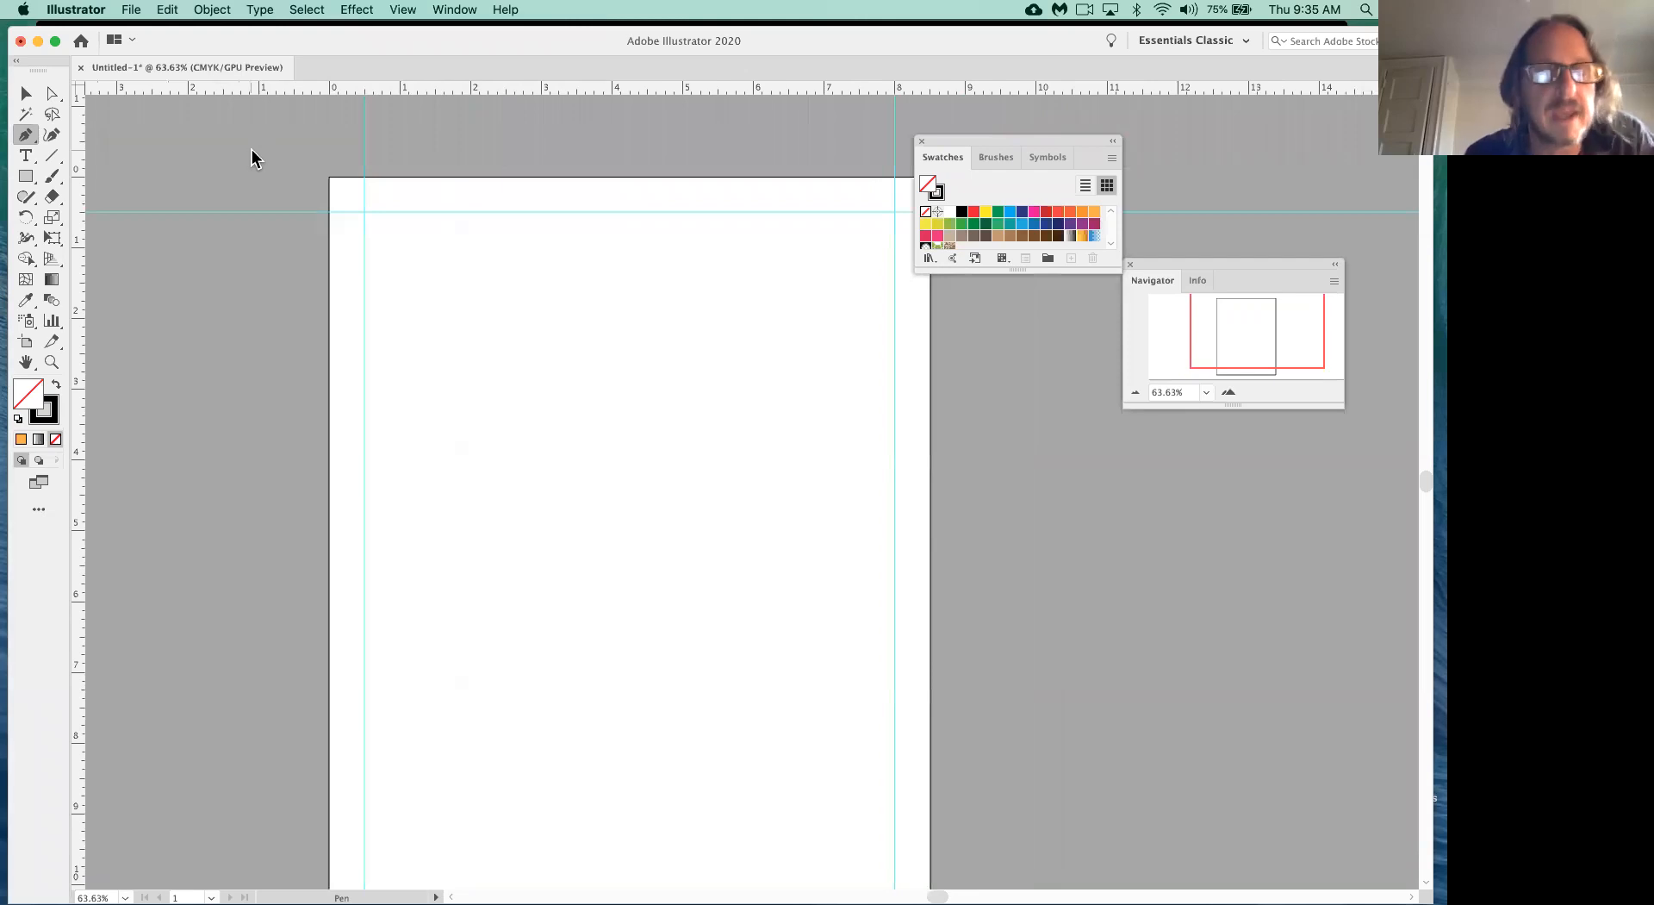
left_click(485, 308)
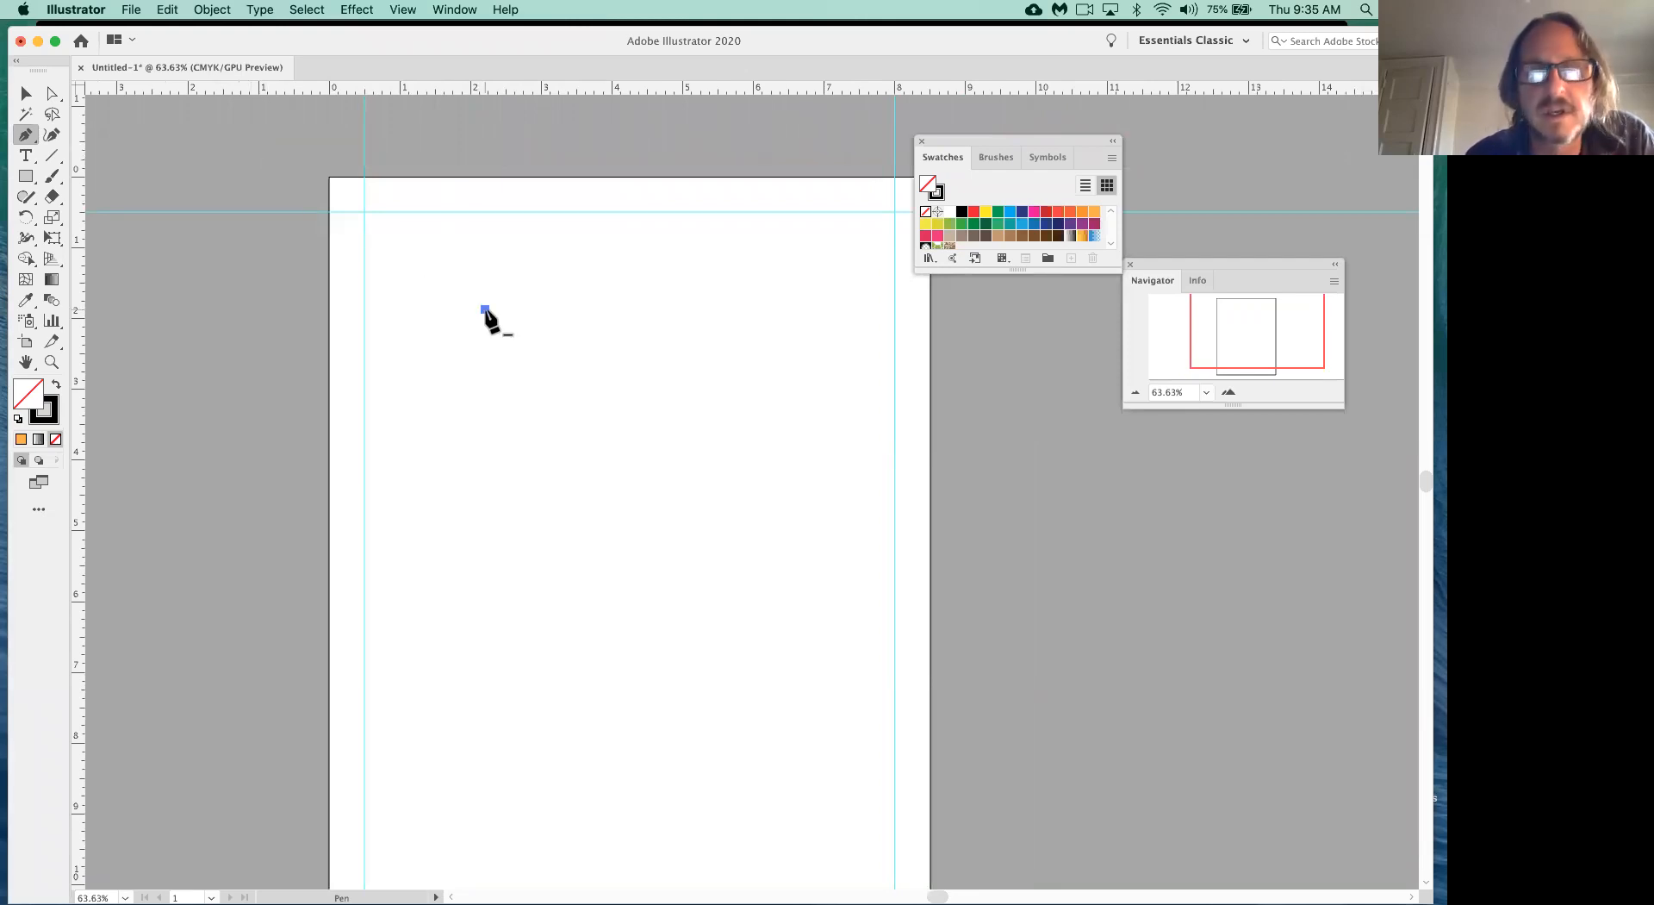
left_click(725, 308)
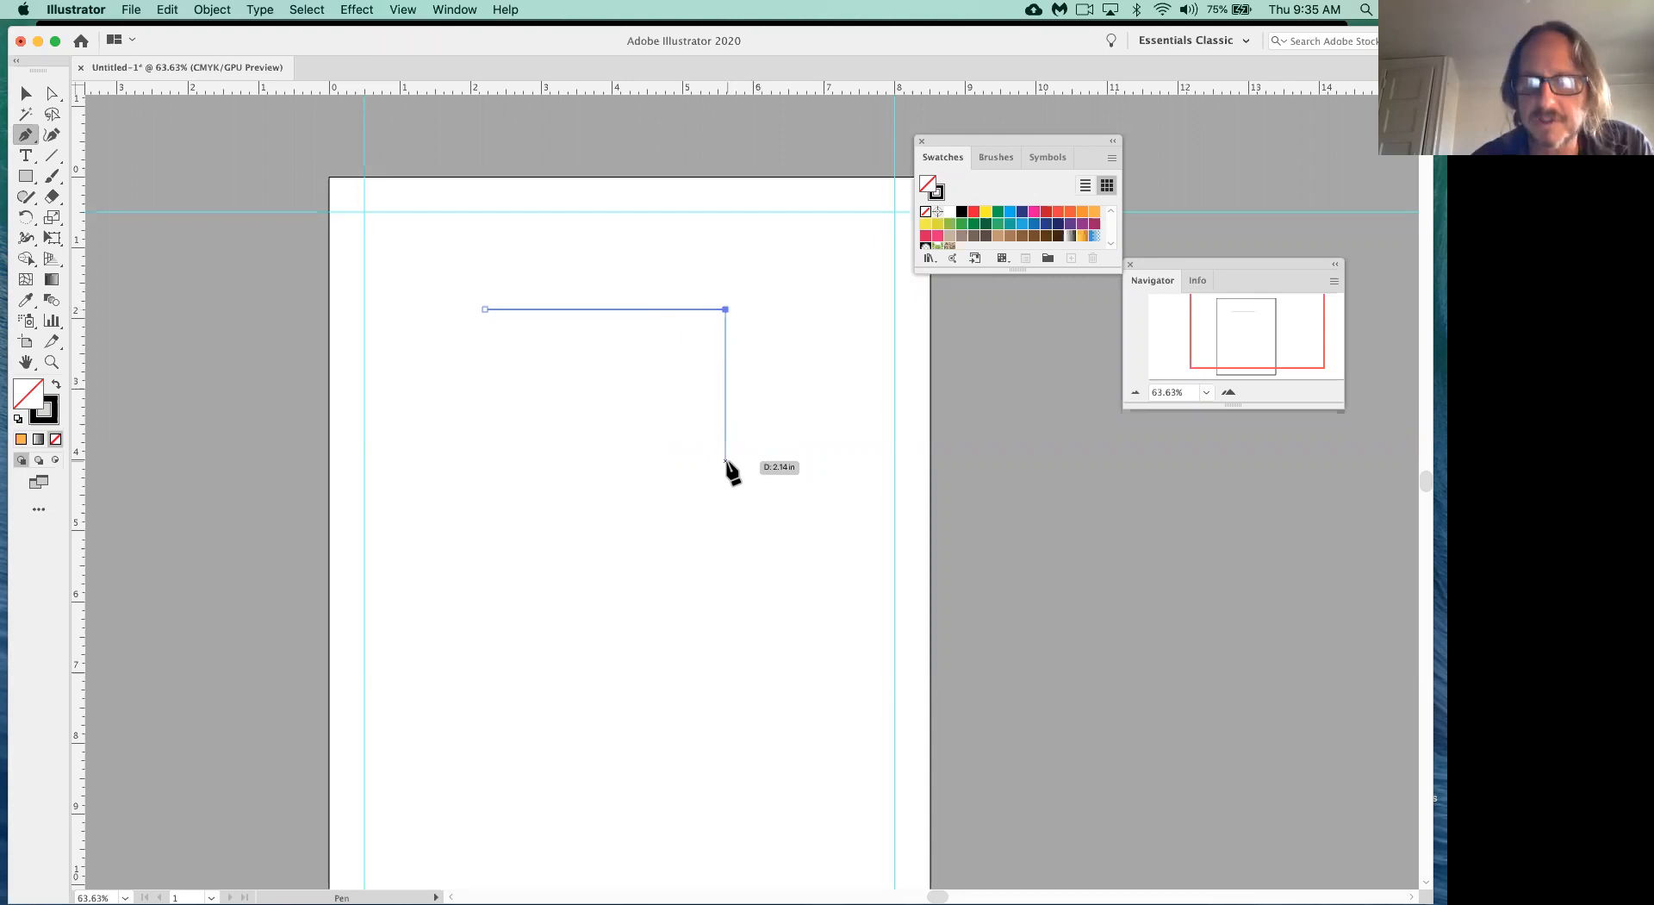
left_click(725, 461)
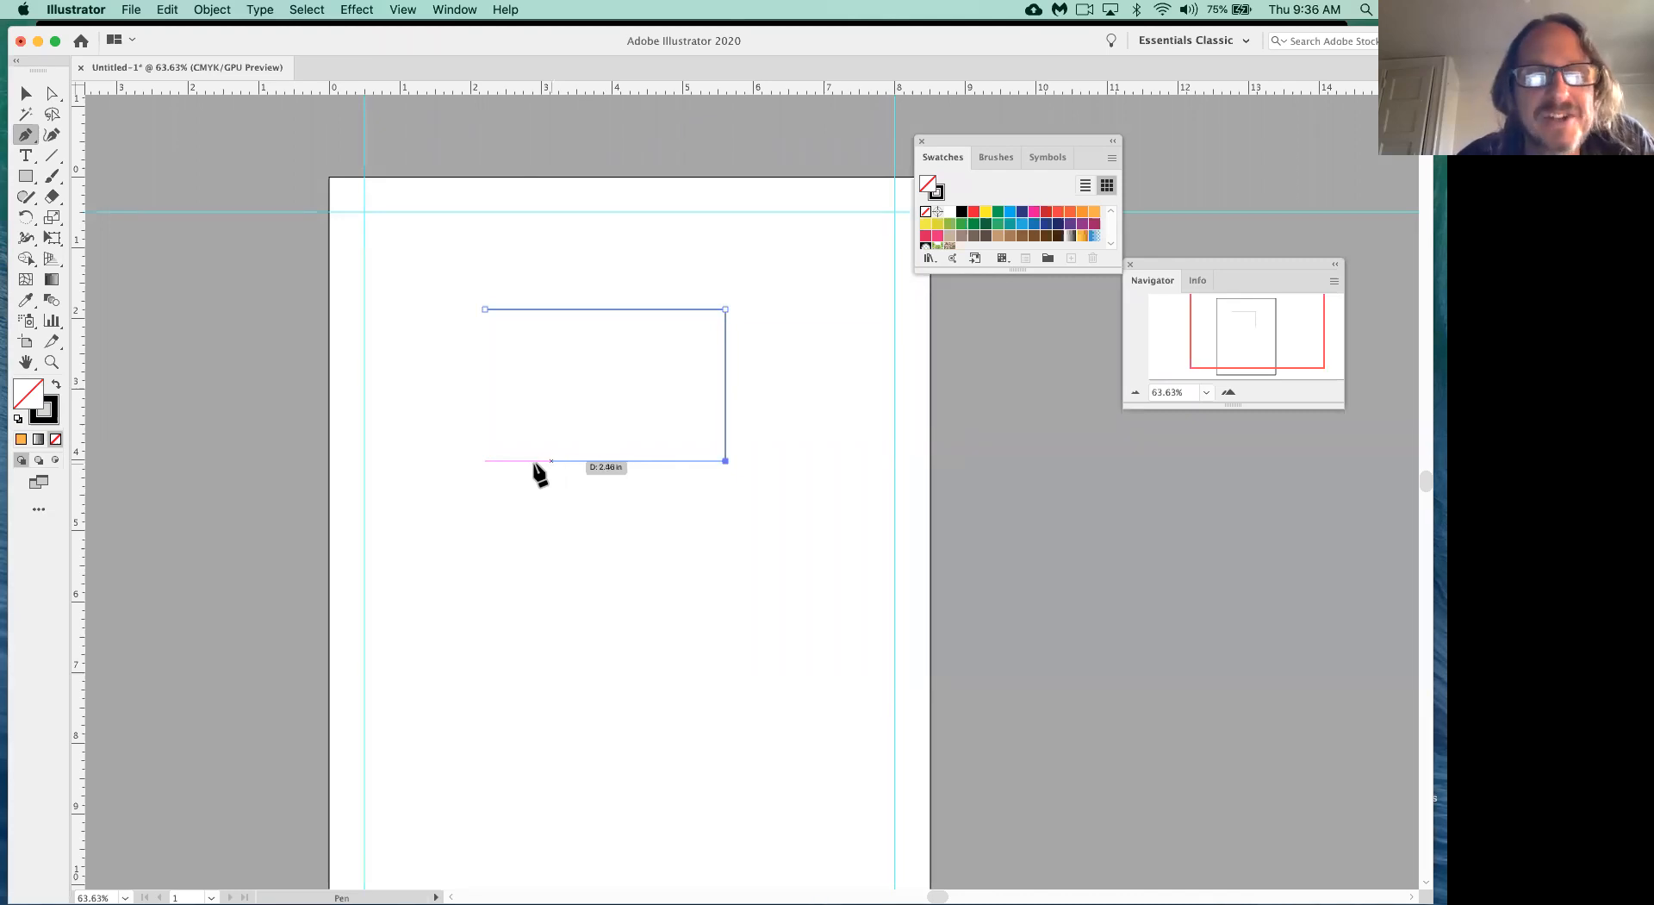
left_click(485, 465)
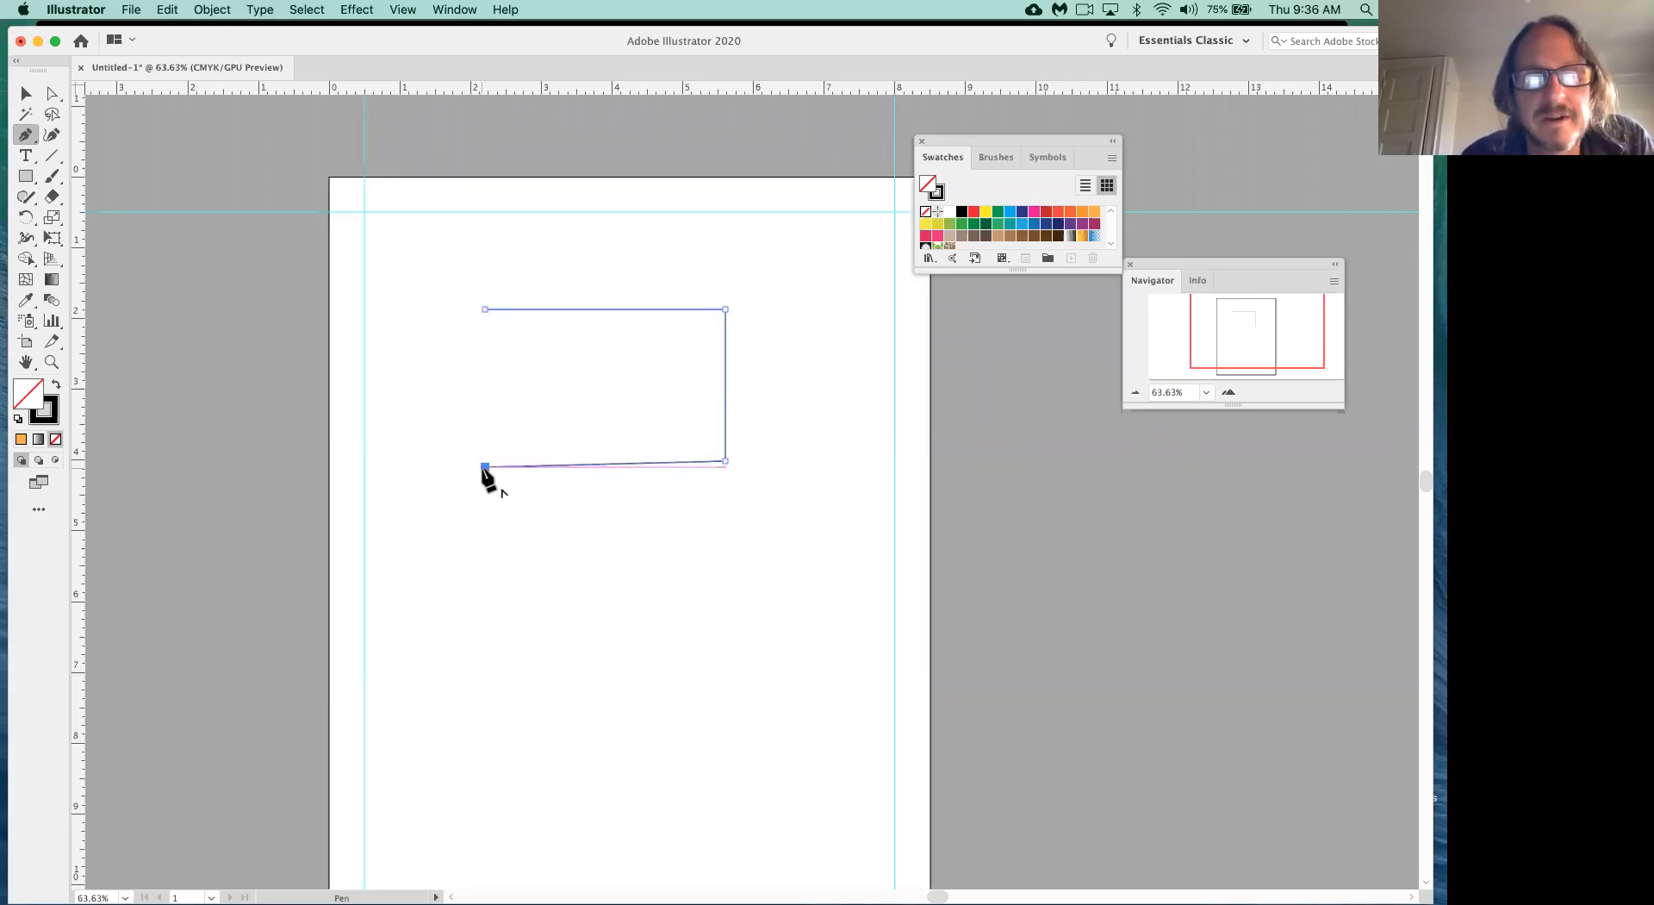
key("super+z")
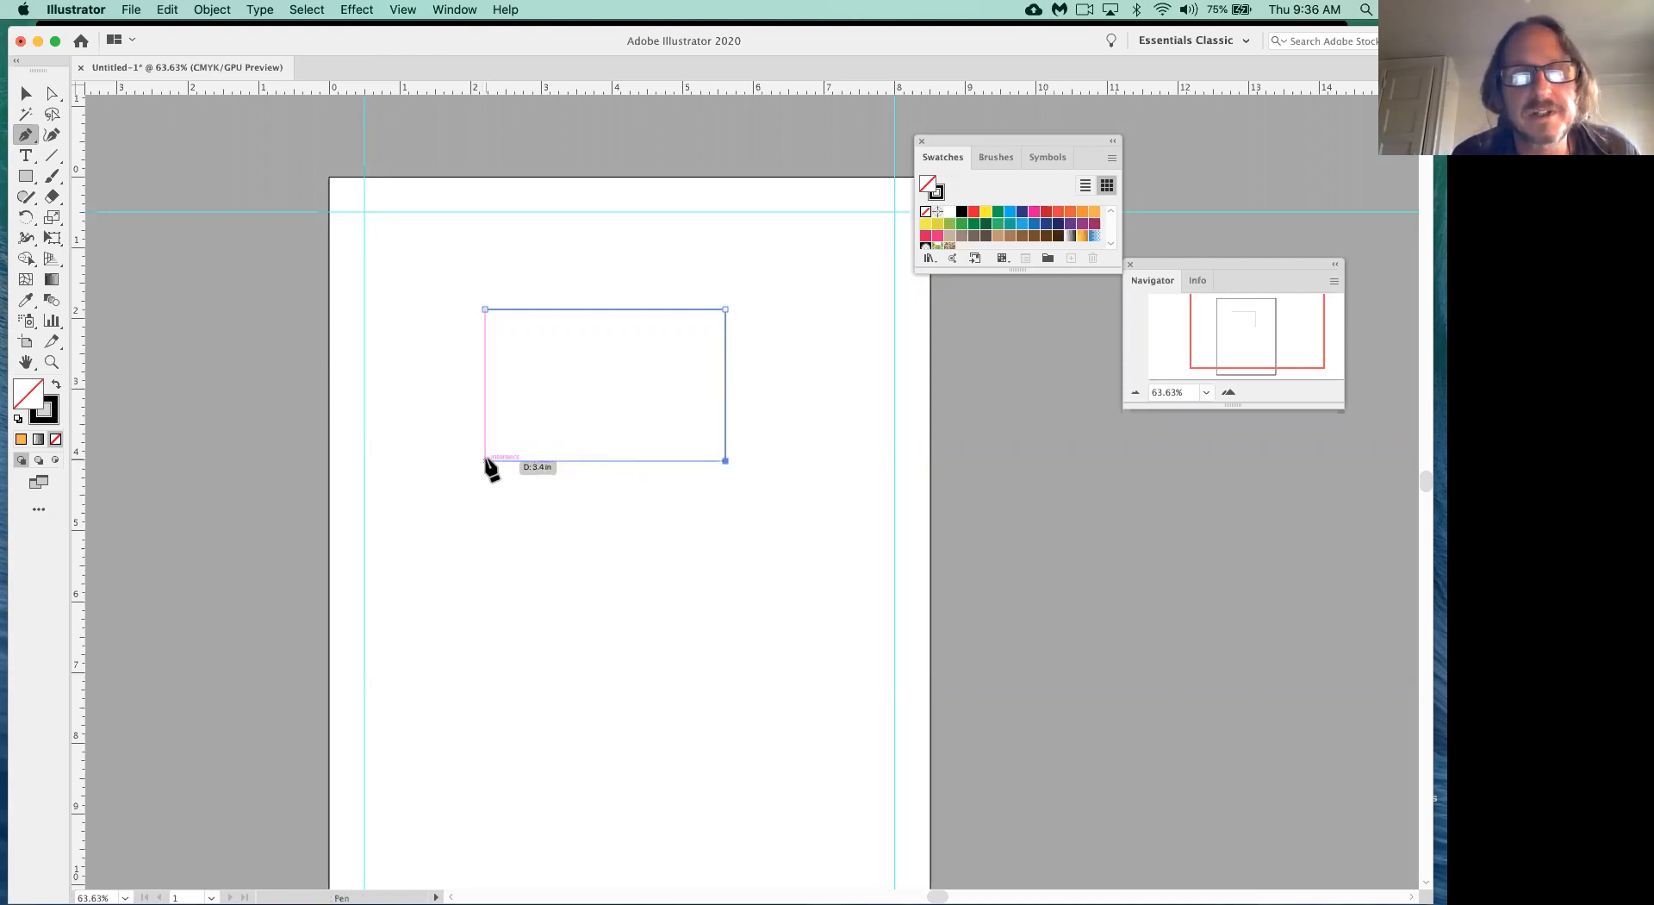
left_click(486, 459)
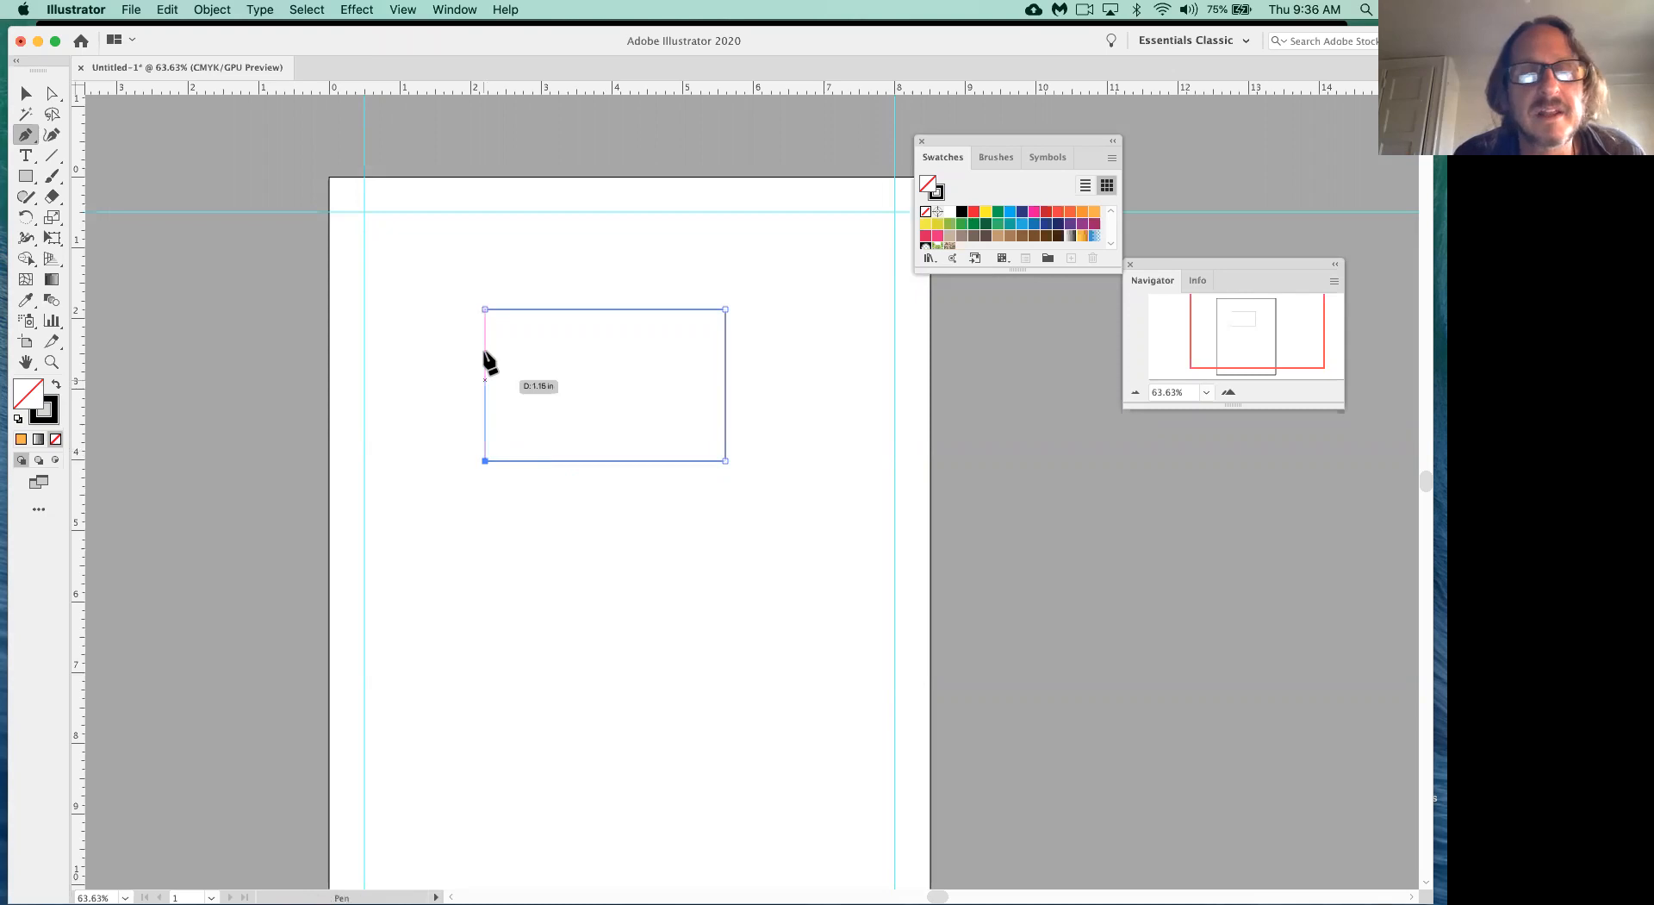
left_click(485, 309)
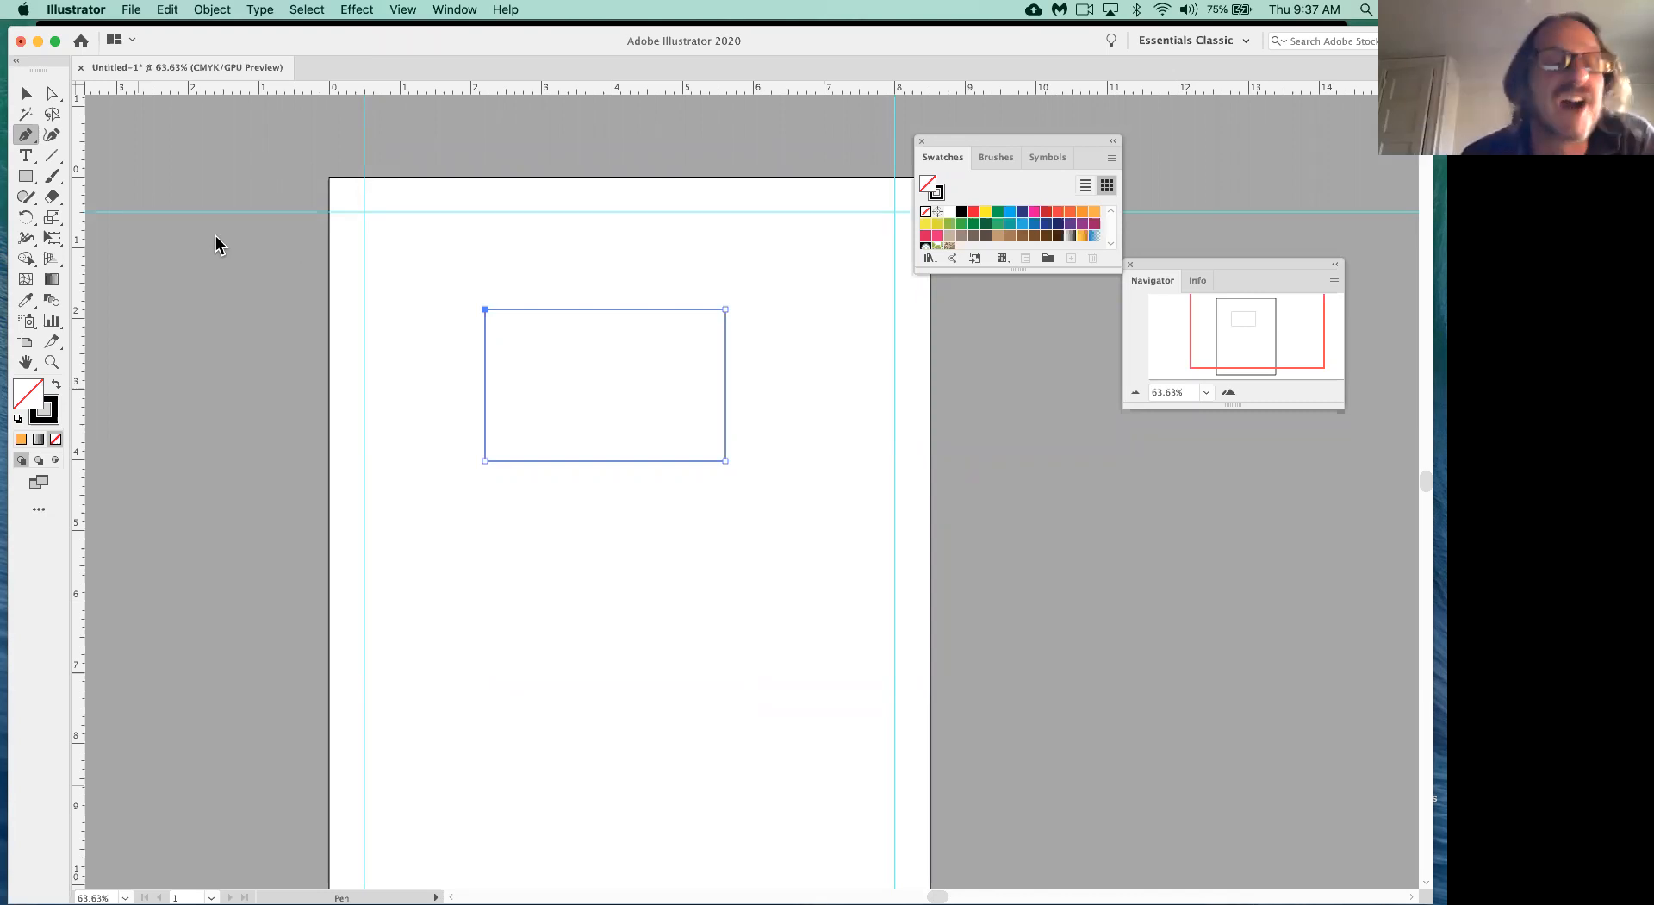
left_click(26, 93)
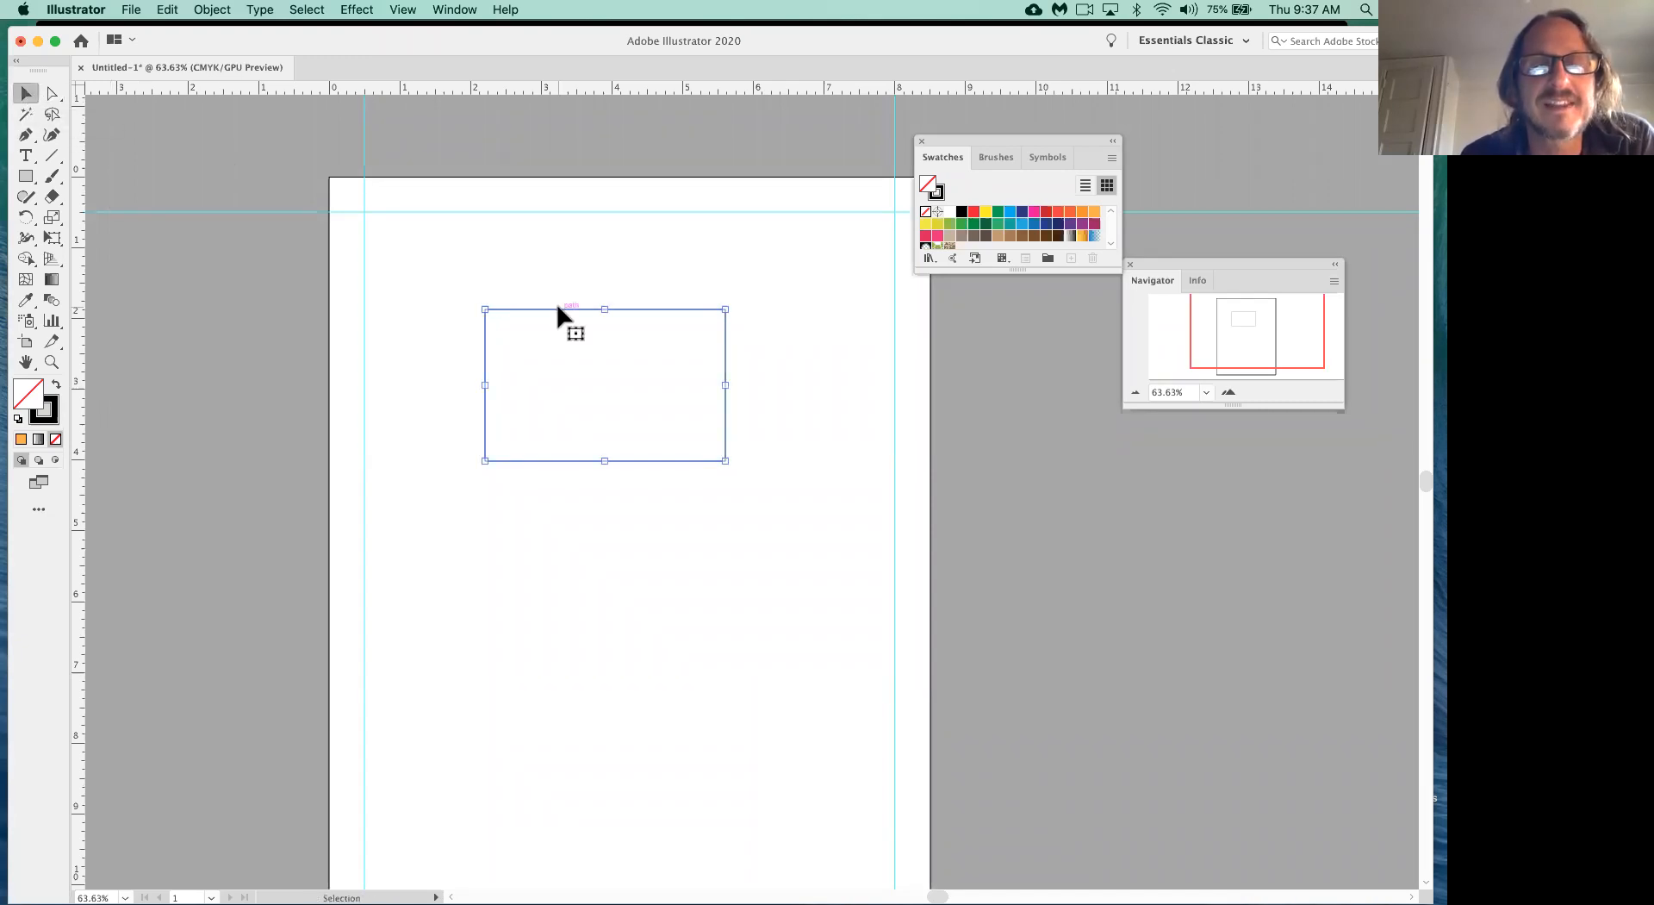
key("Delete")
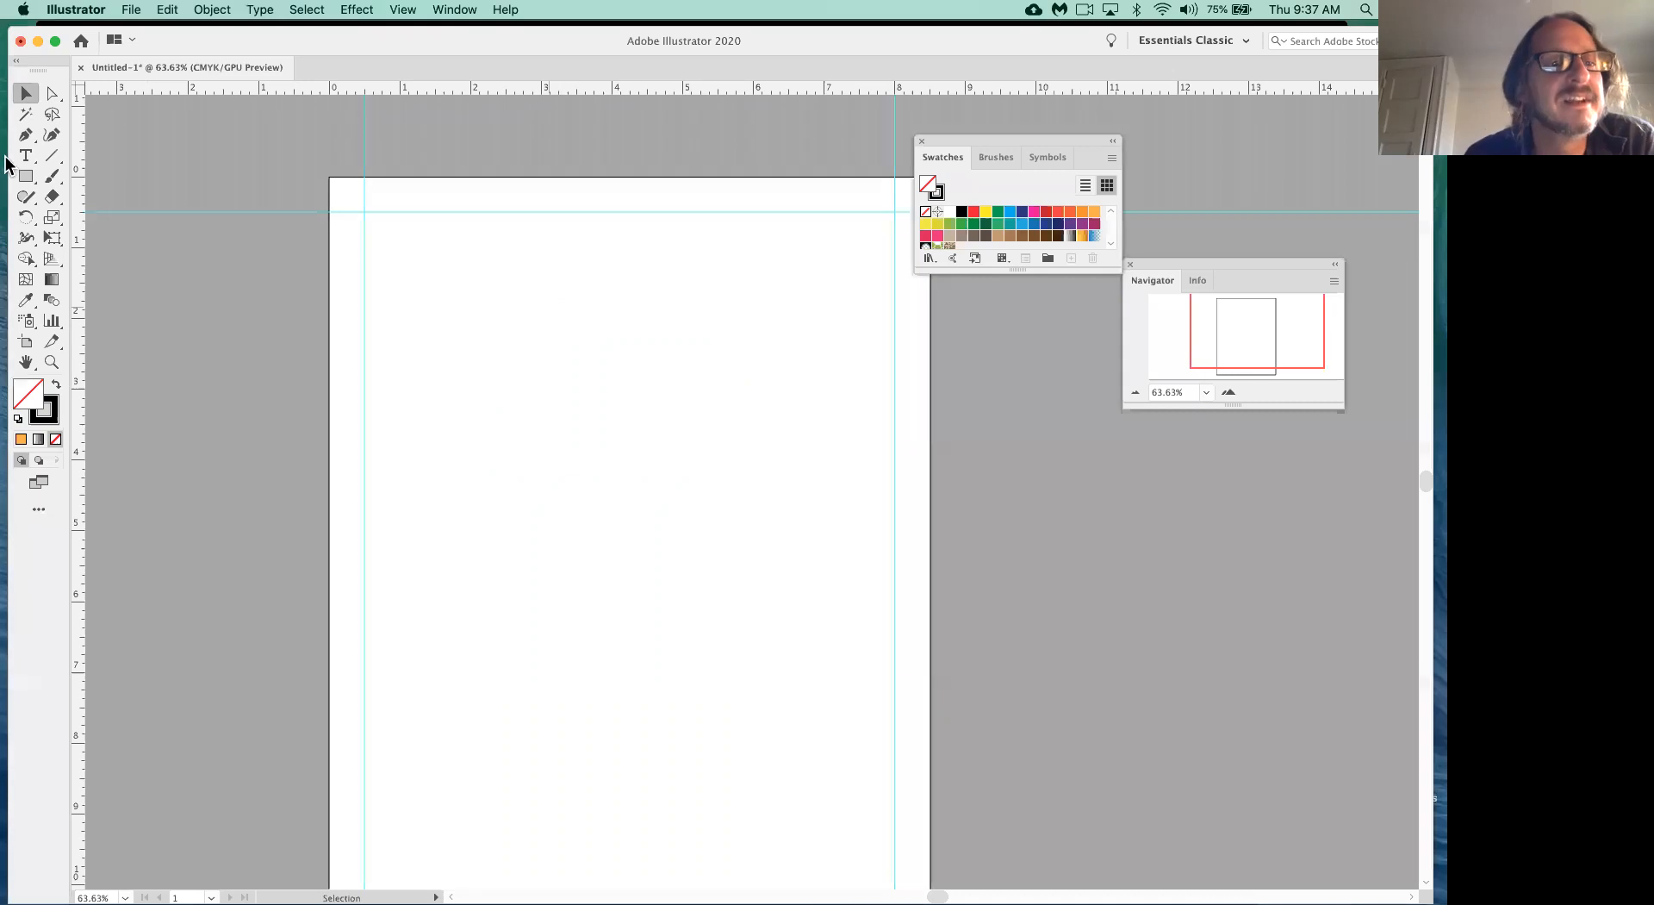
- Draw a closed rectangle about 3.7 in wide in the upper middle of the artboard with four straight Pen tool segments
left_click(29, 137)
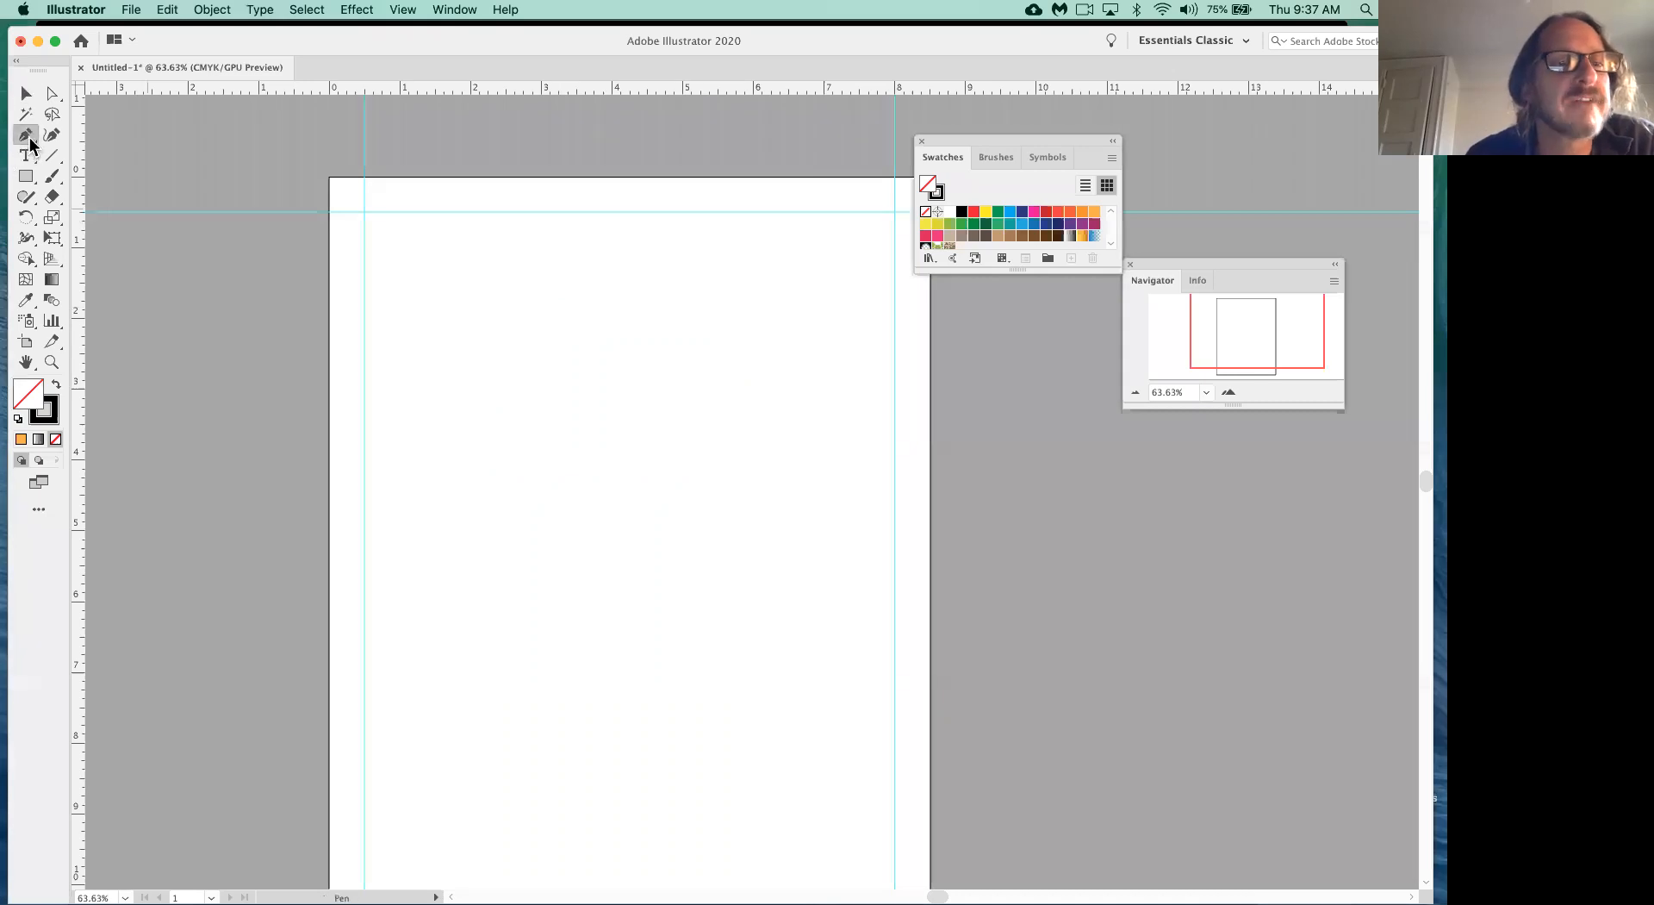
left_click(514, 367)
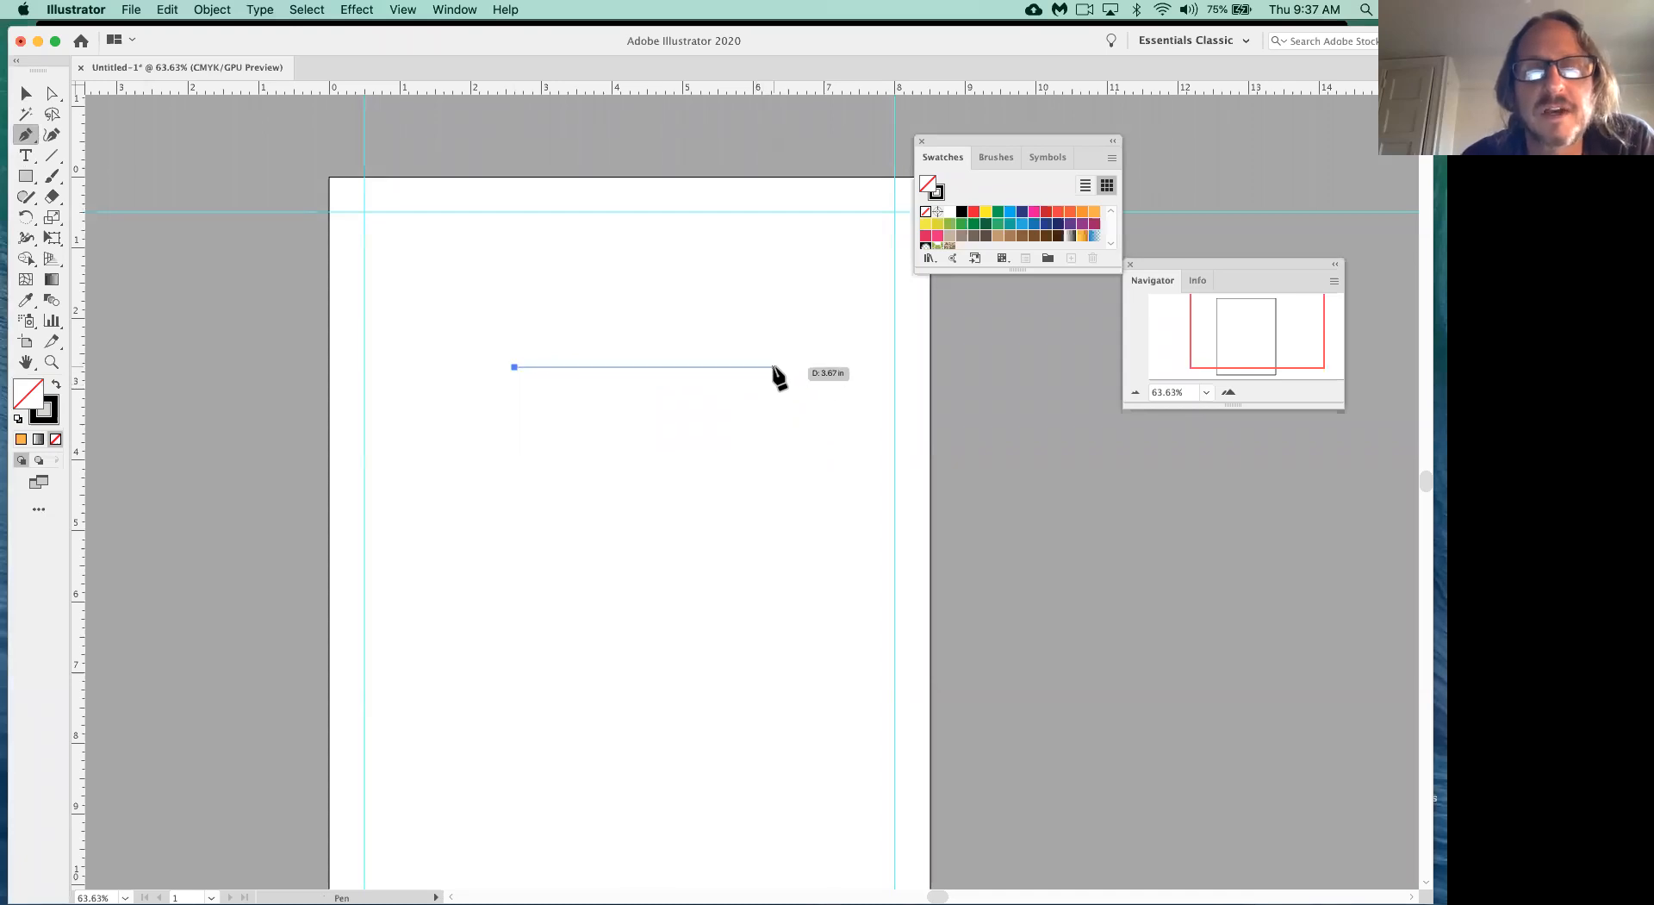
left_click(774, 367)
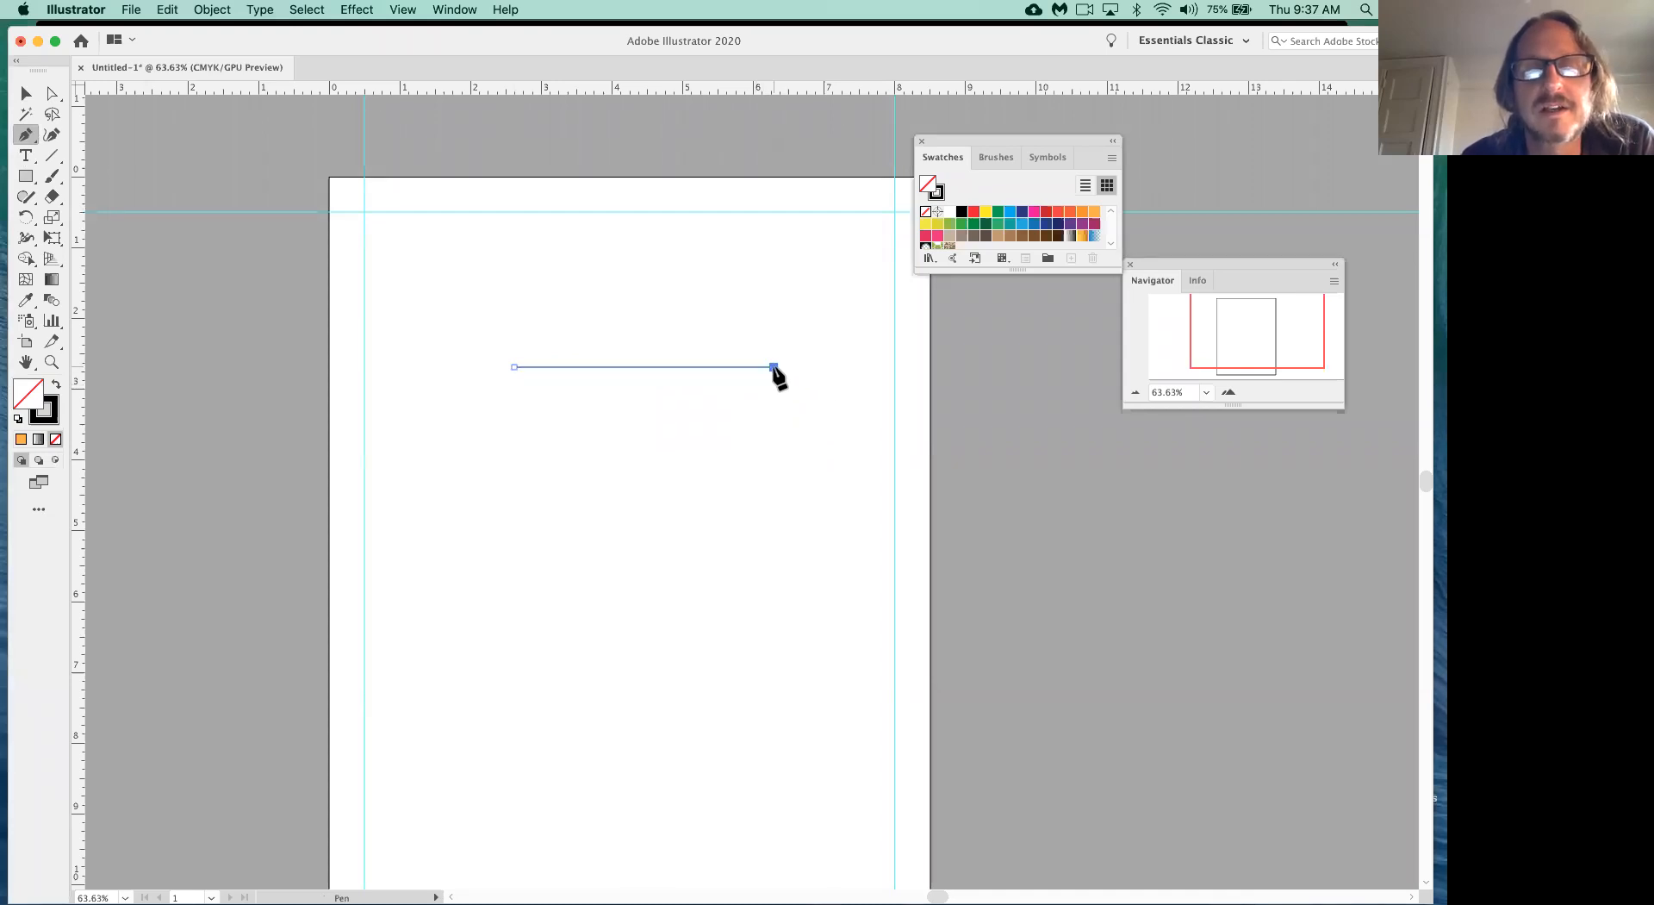
left_click(774, 545)
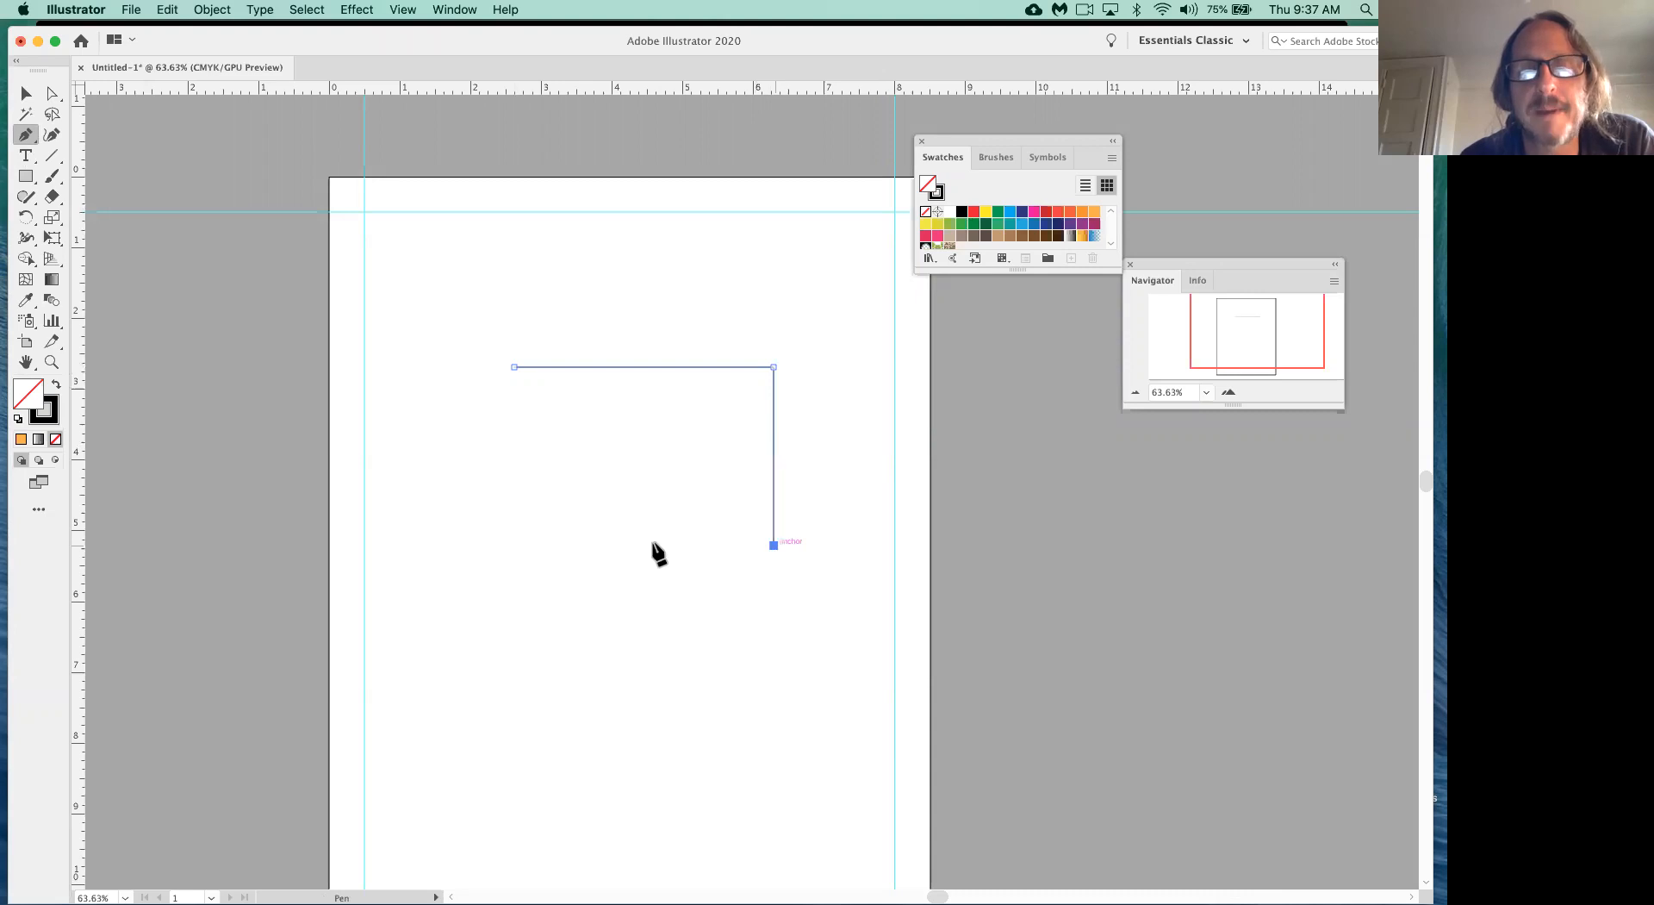
left_click(515, 546)
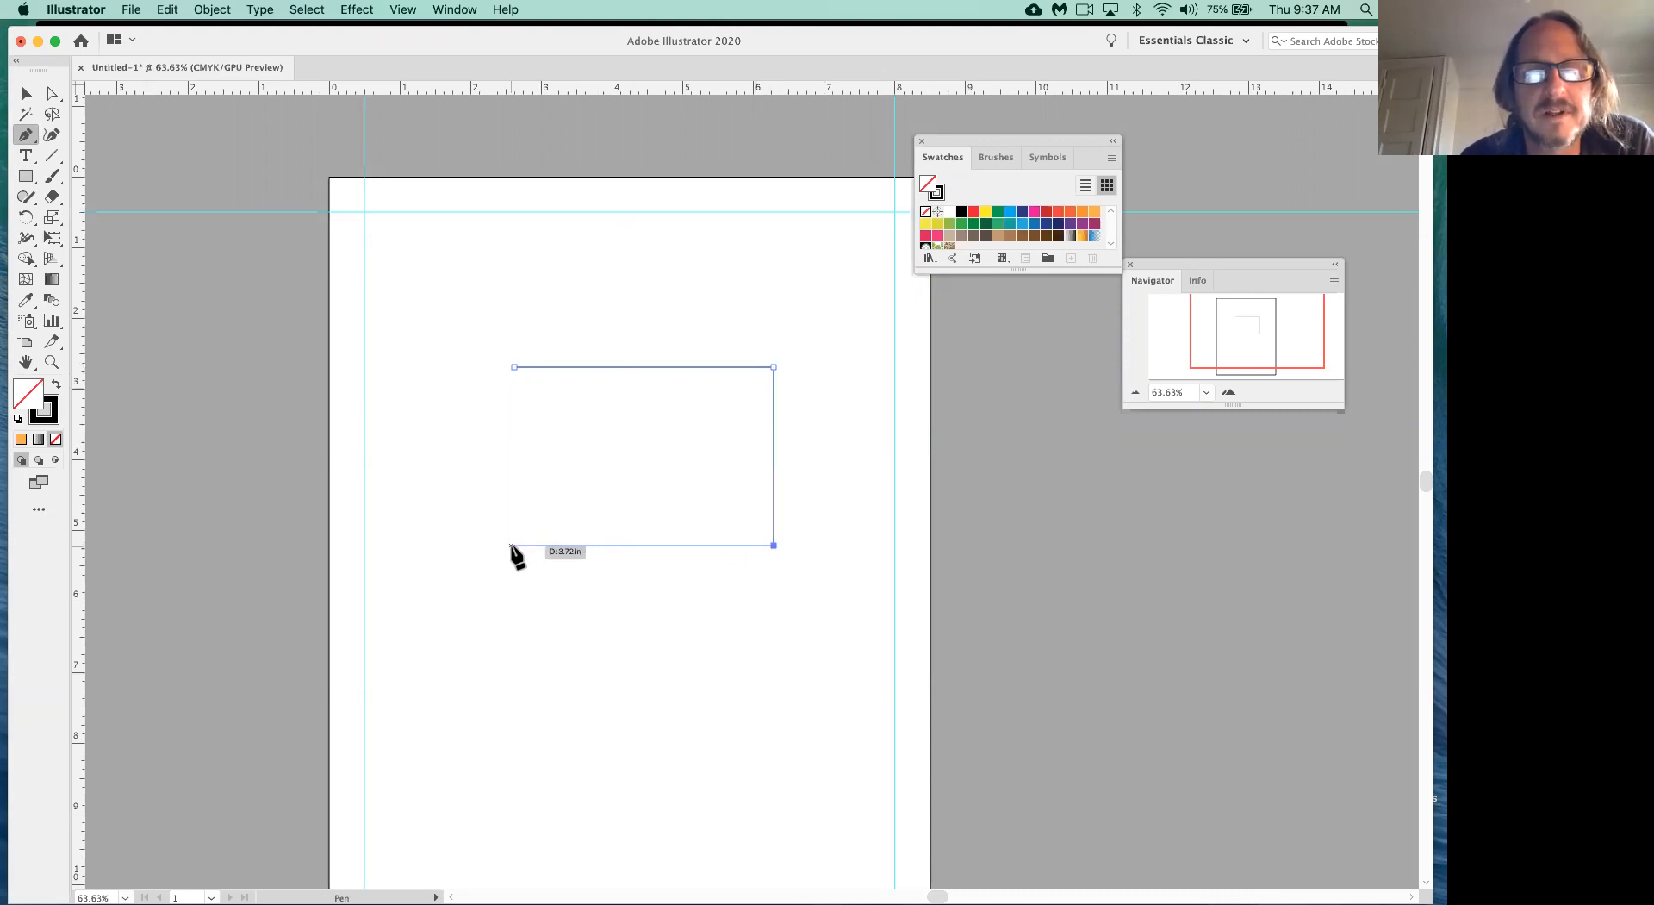
left_click(515, 367)
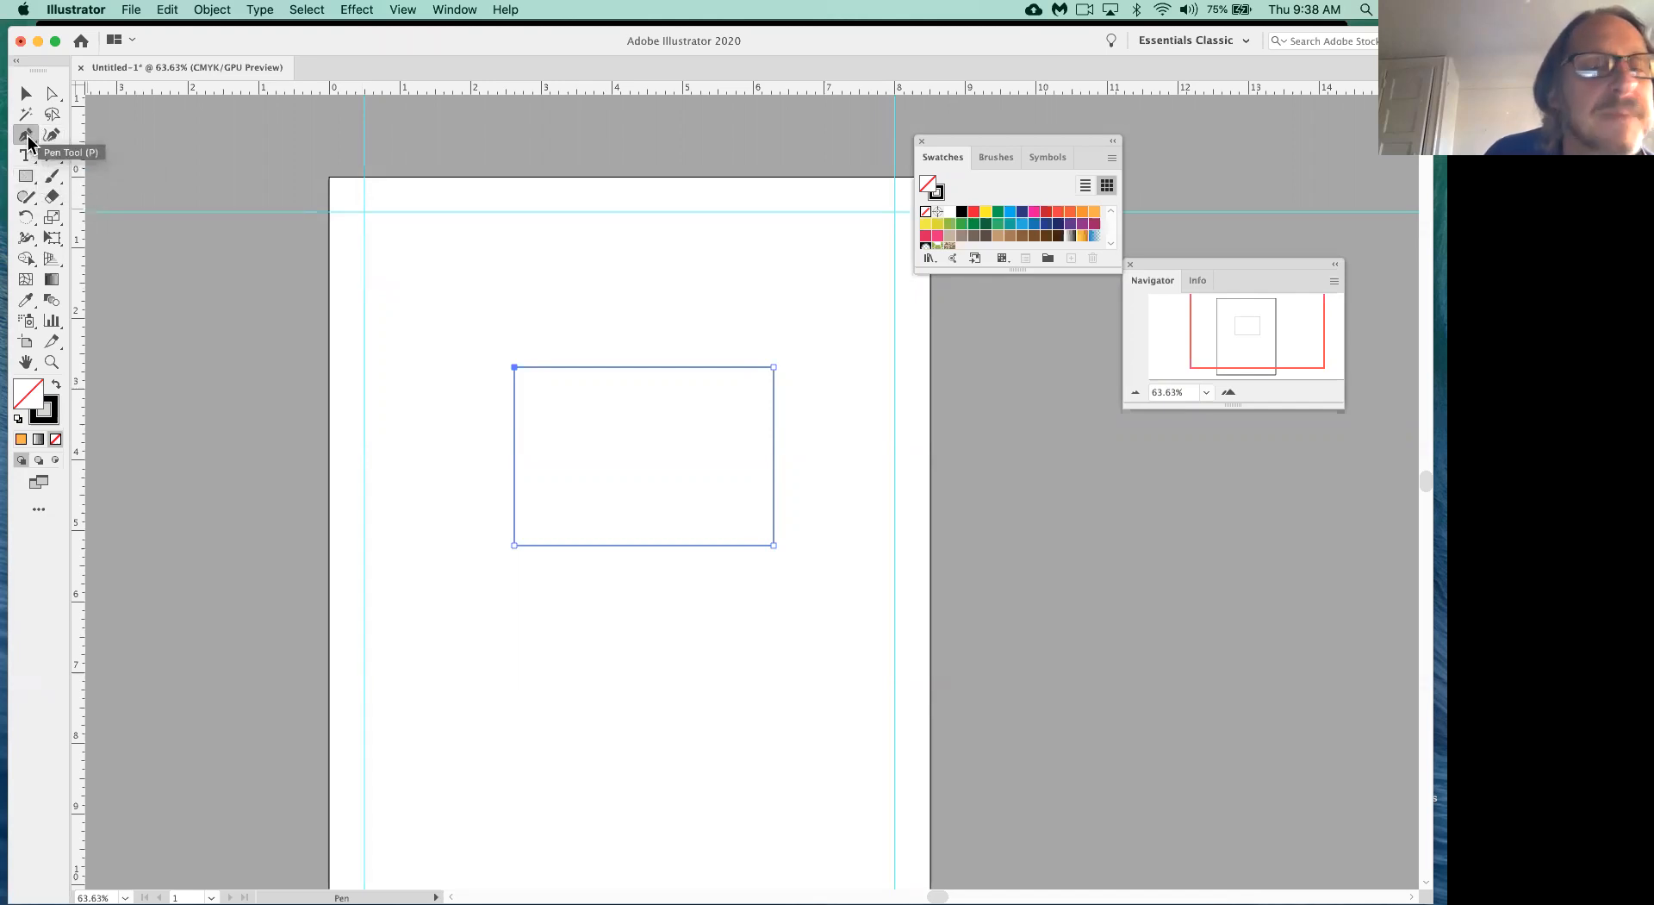
- Draw a small closed shape with five corner points above the rectangle with the Pen tool
left_click(483, 288)
left_click(556, 249)
left_click(627, 310)
left_click(572, 325)
left_click(565, 283)
left_click(485, 289)
- Try shifting the rectangle's top edge left and slightly down with a temporary Direct Selection tool, and undo the move
key("super")
left_click_drag(558, 368, 360, 411)
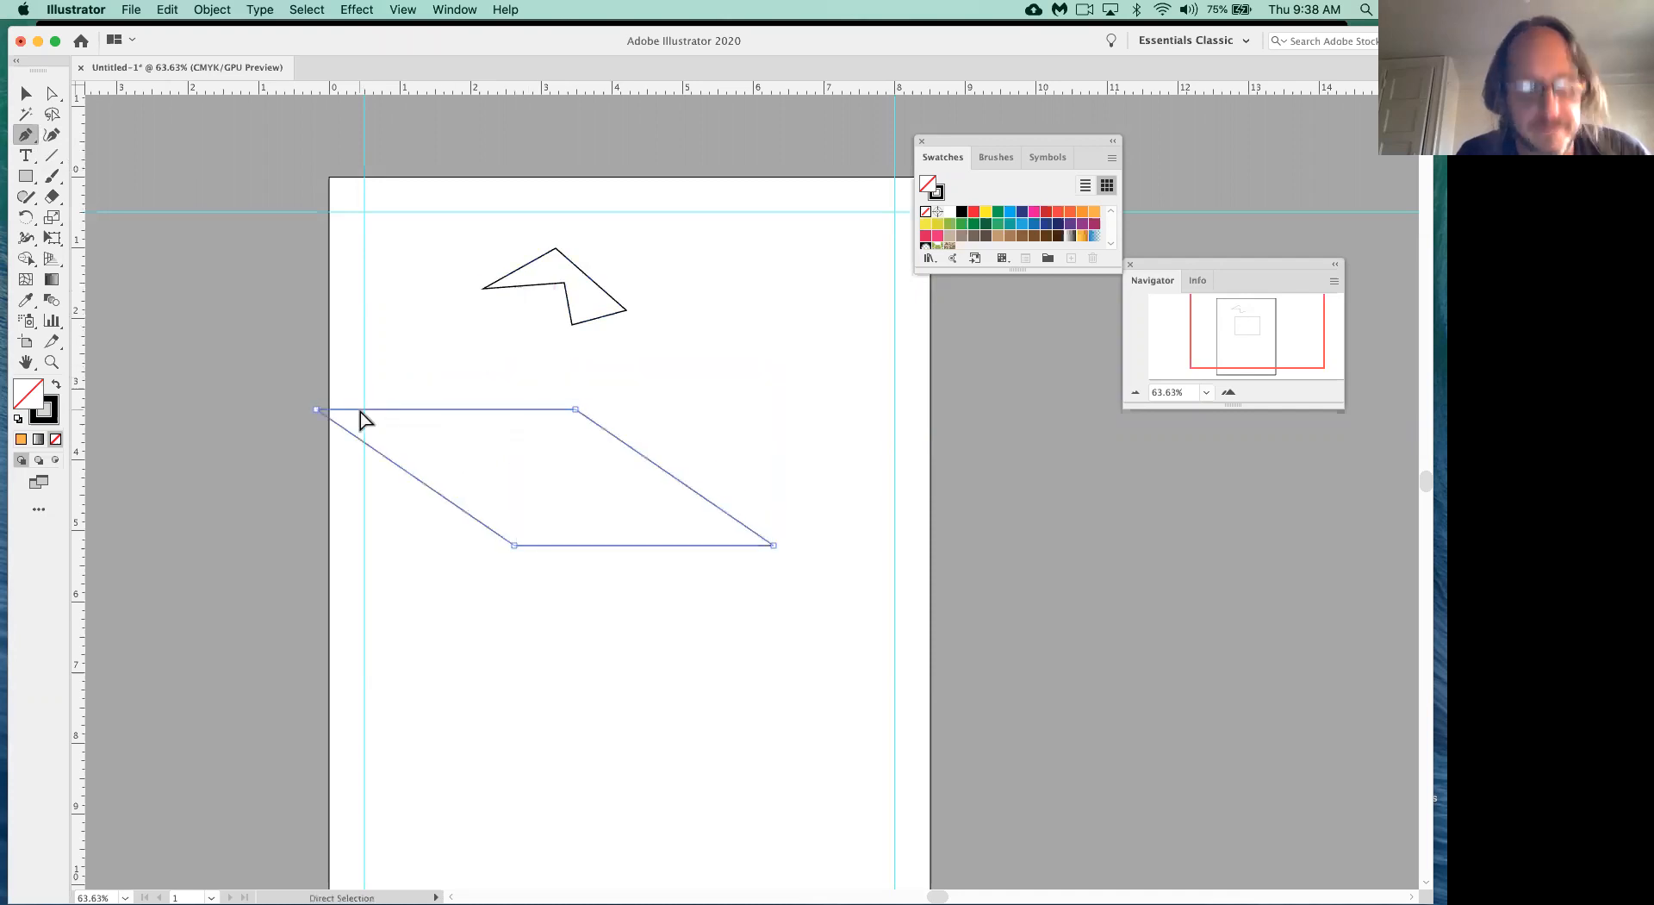
key("super+z")
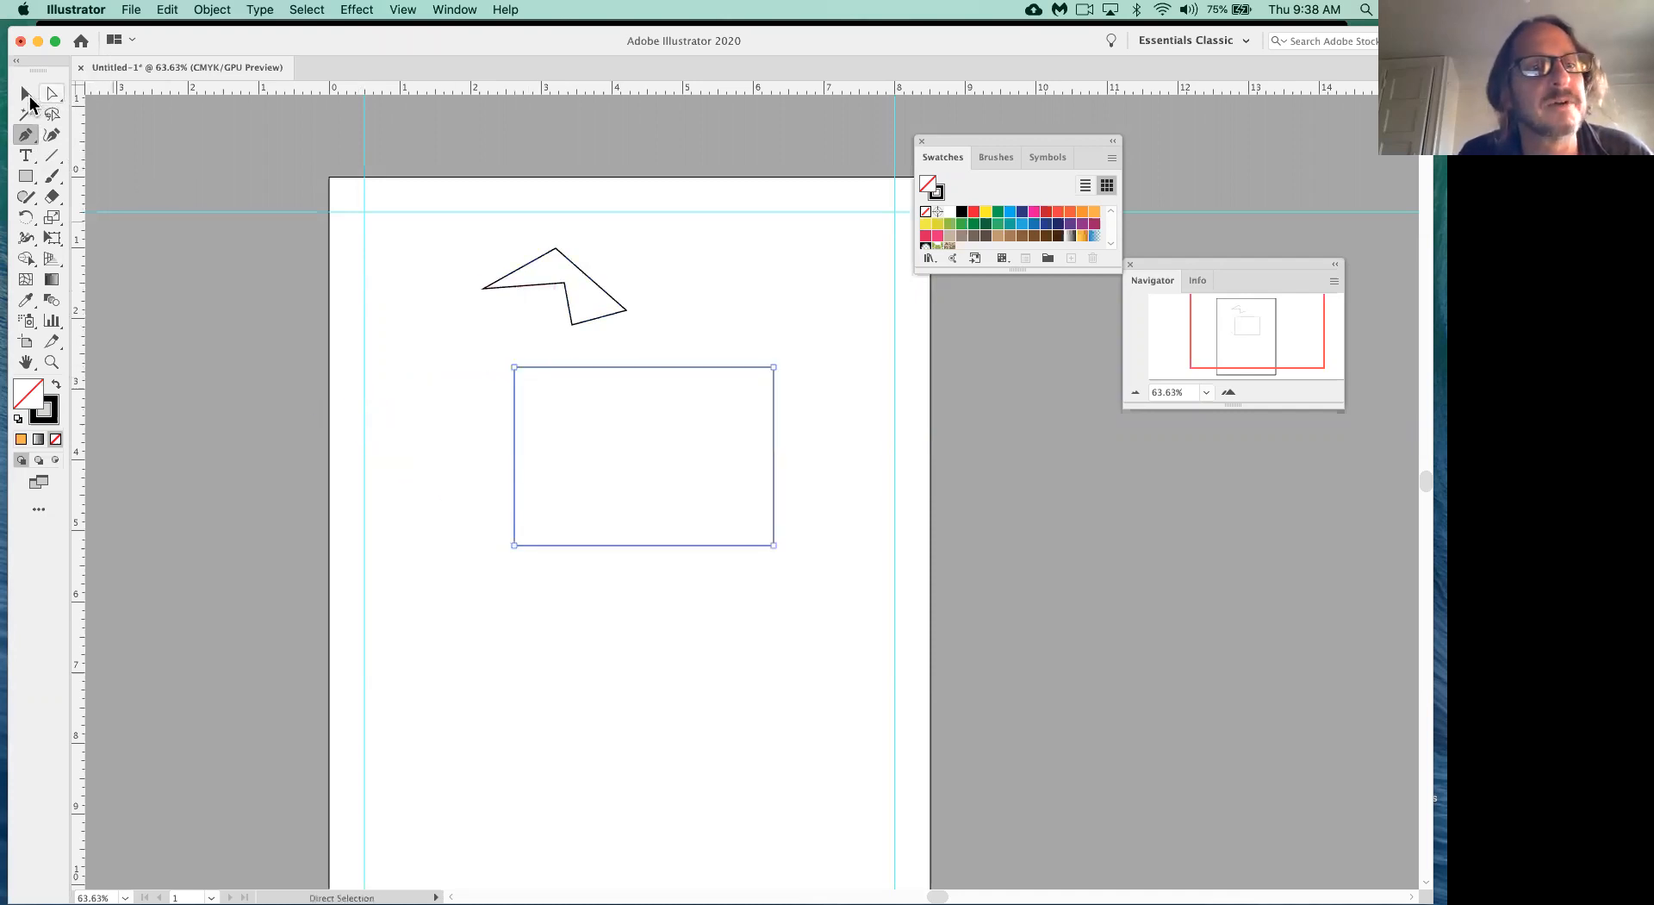
- From the Pen tool, temporarily use Direct Selection to skew the rectangle's top edge leftward and pull the small shape's short lower-right edge outward
left_click(27, 136)
key("super")
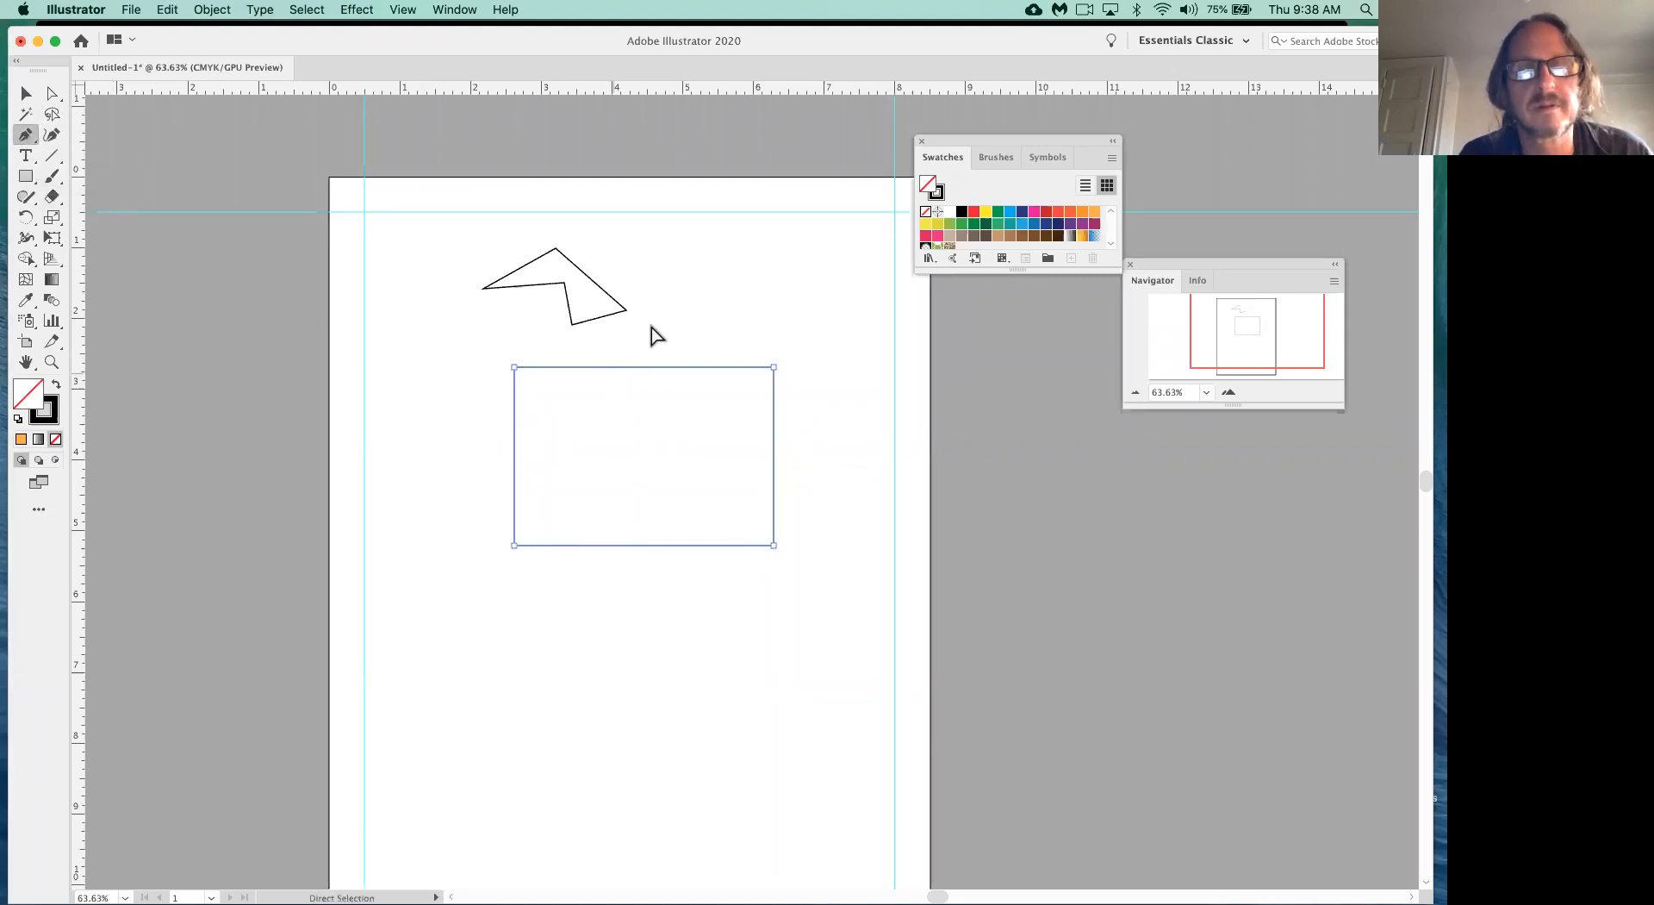
left_click_drag(624, 368, 513, 384)
left_click_drag(578, 327, 643, 309)
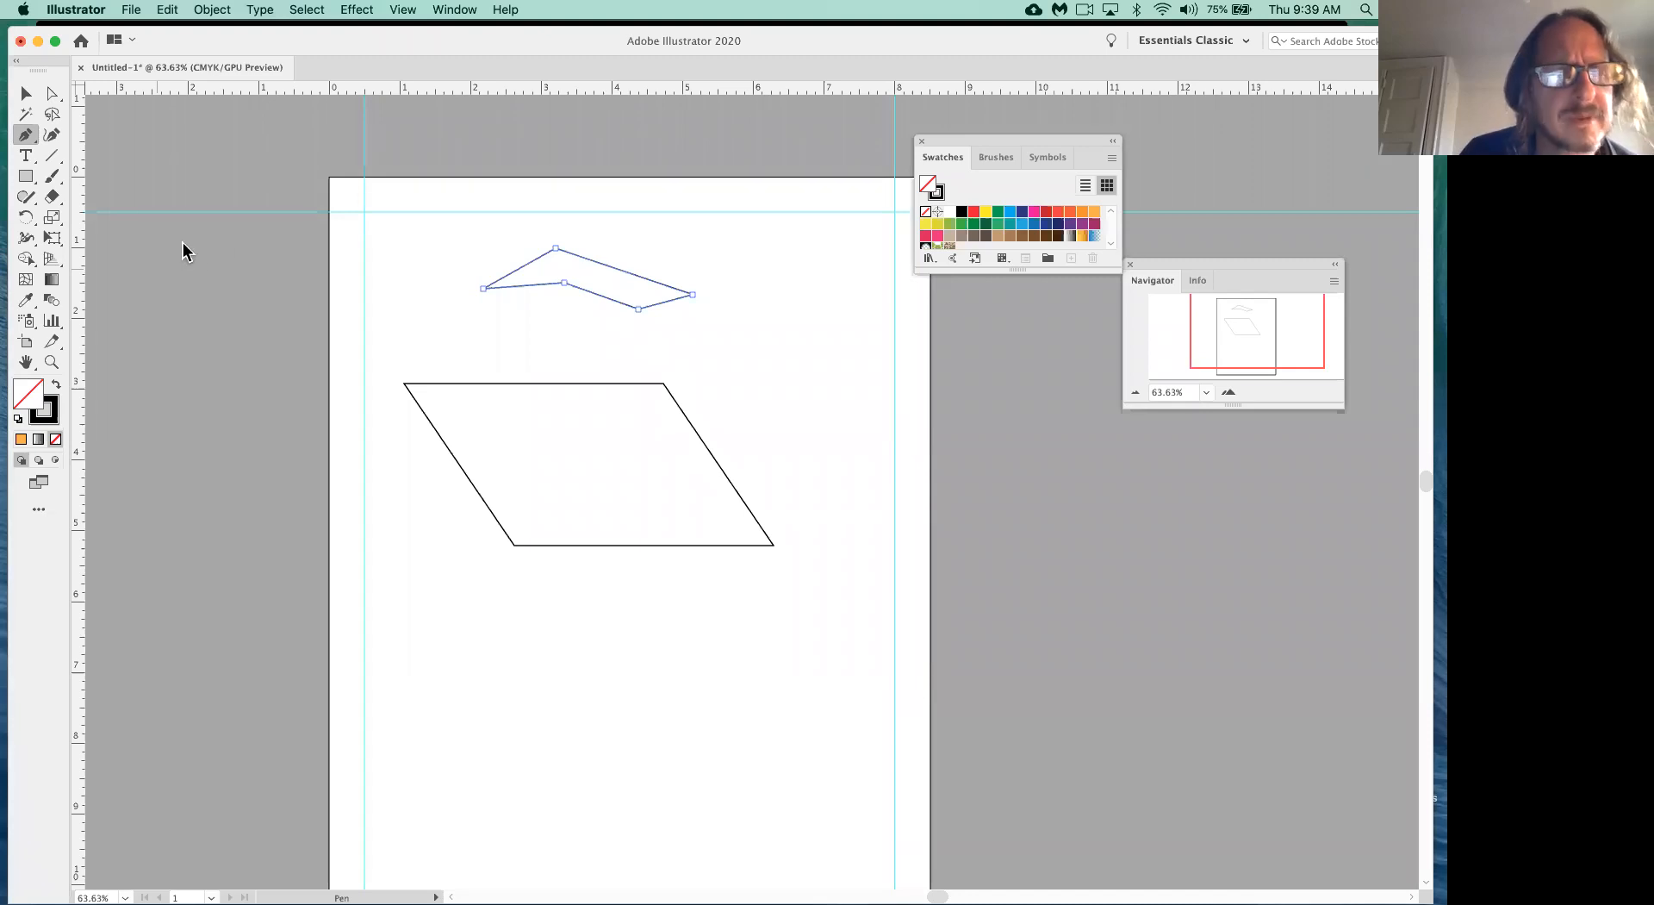
- Draw a jagged closed shape with seven corner points in the lower part of the artboard with the Pen tool
left_click(507, 719)
left_click(559, 671)
left_click(578, 732)
left_click(741, 672)
left_click(660, 861)
left_click(607, 763)
left_click(493, 803)
left_click(506, 719)
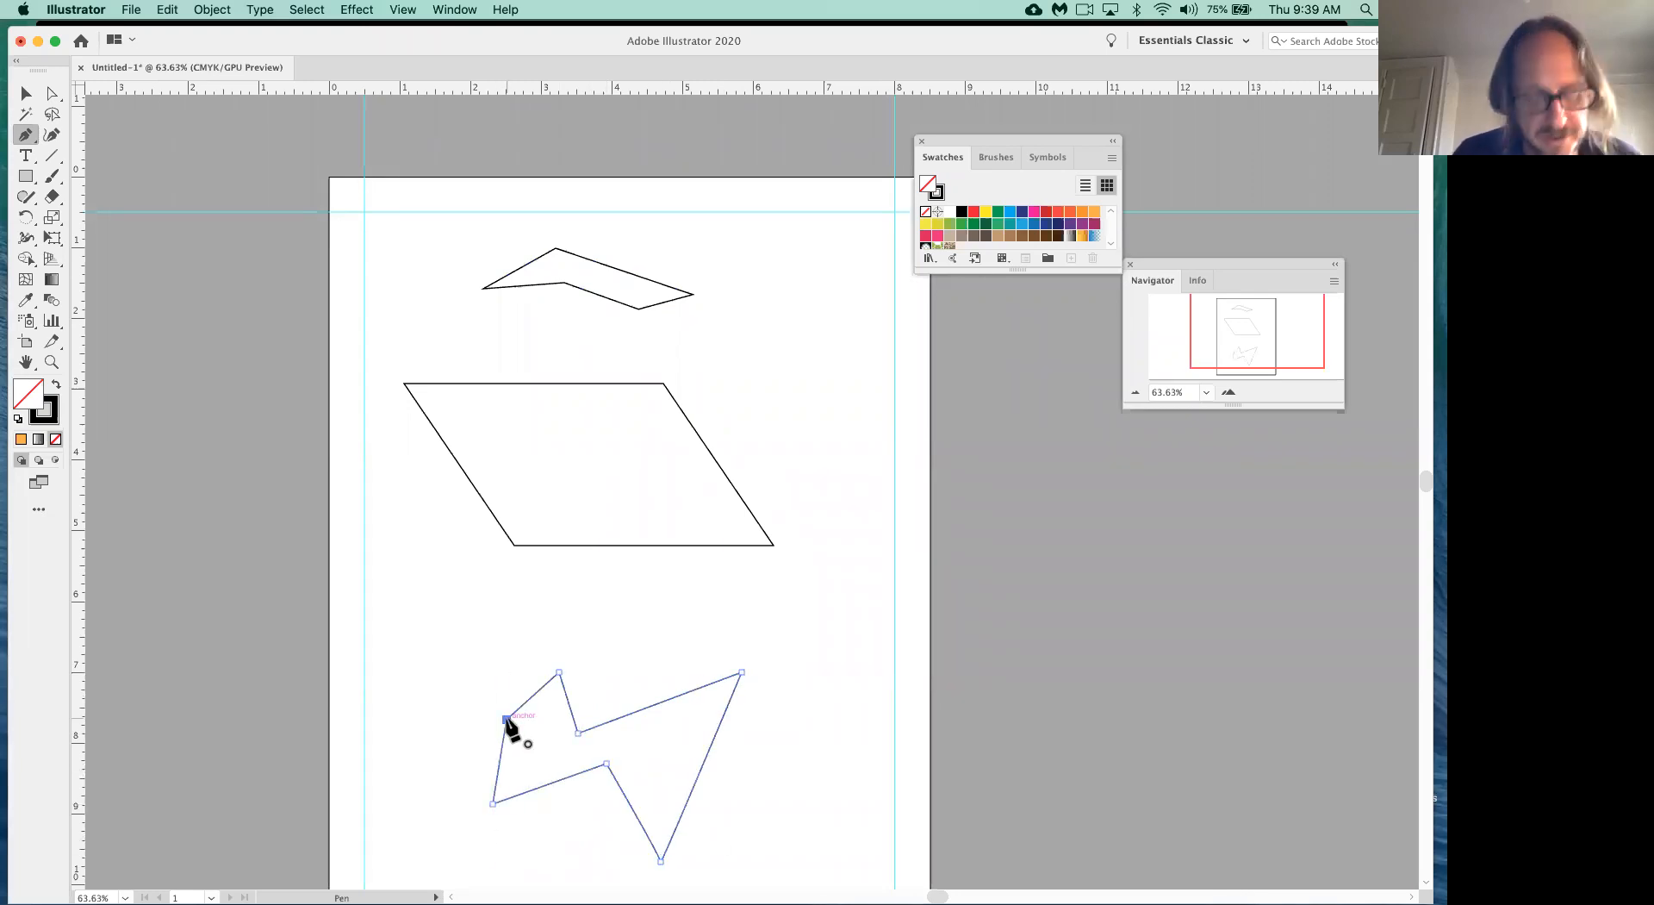
- Move the parallelogram's lower-right corner inward, and shift an inner edge upward on both the small top shape and the jagged bottom shape
key("super")
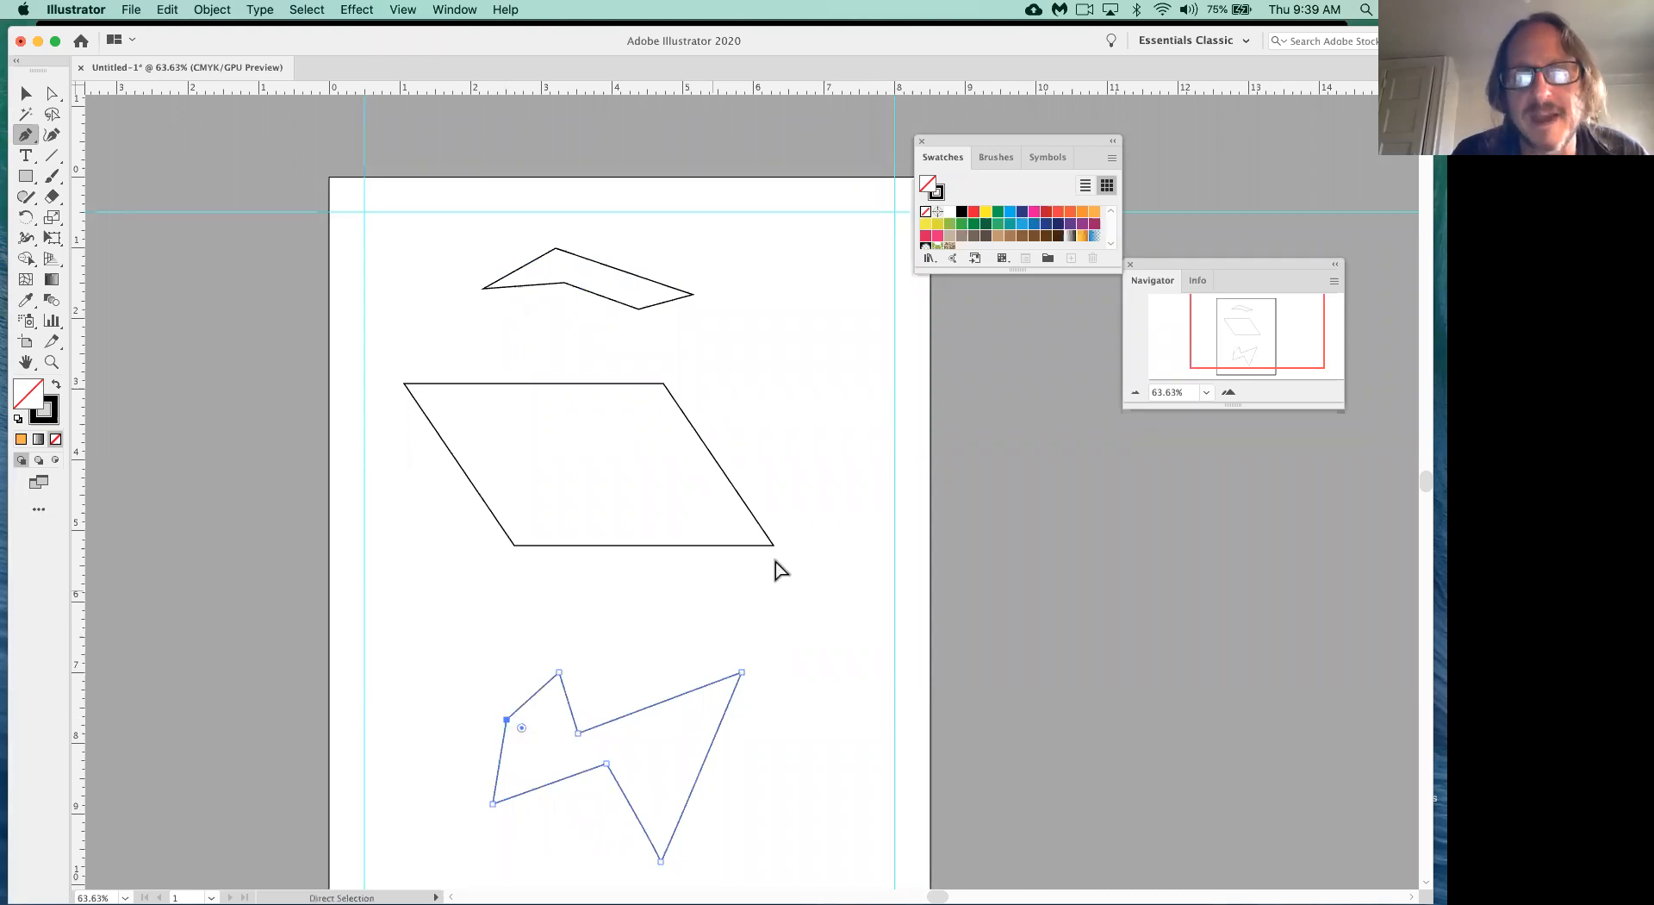
left_click_drag(773, 545, 494, 426)
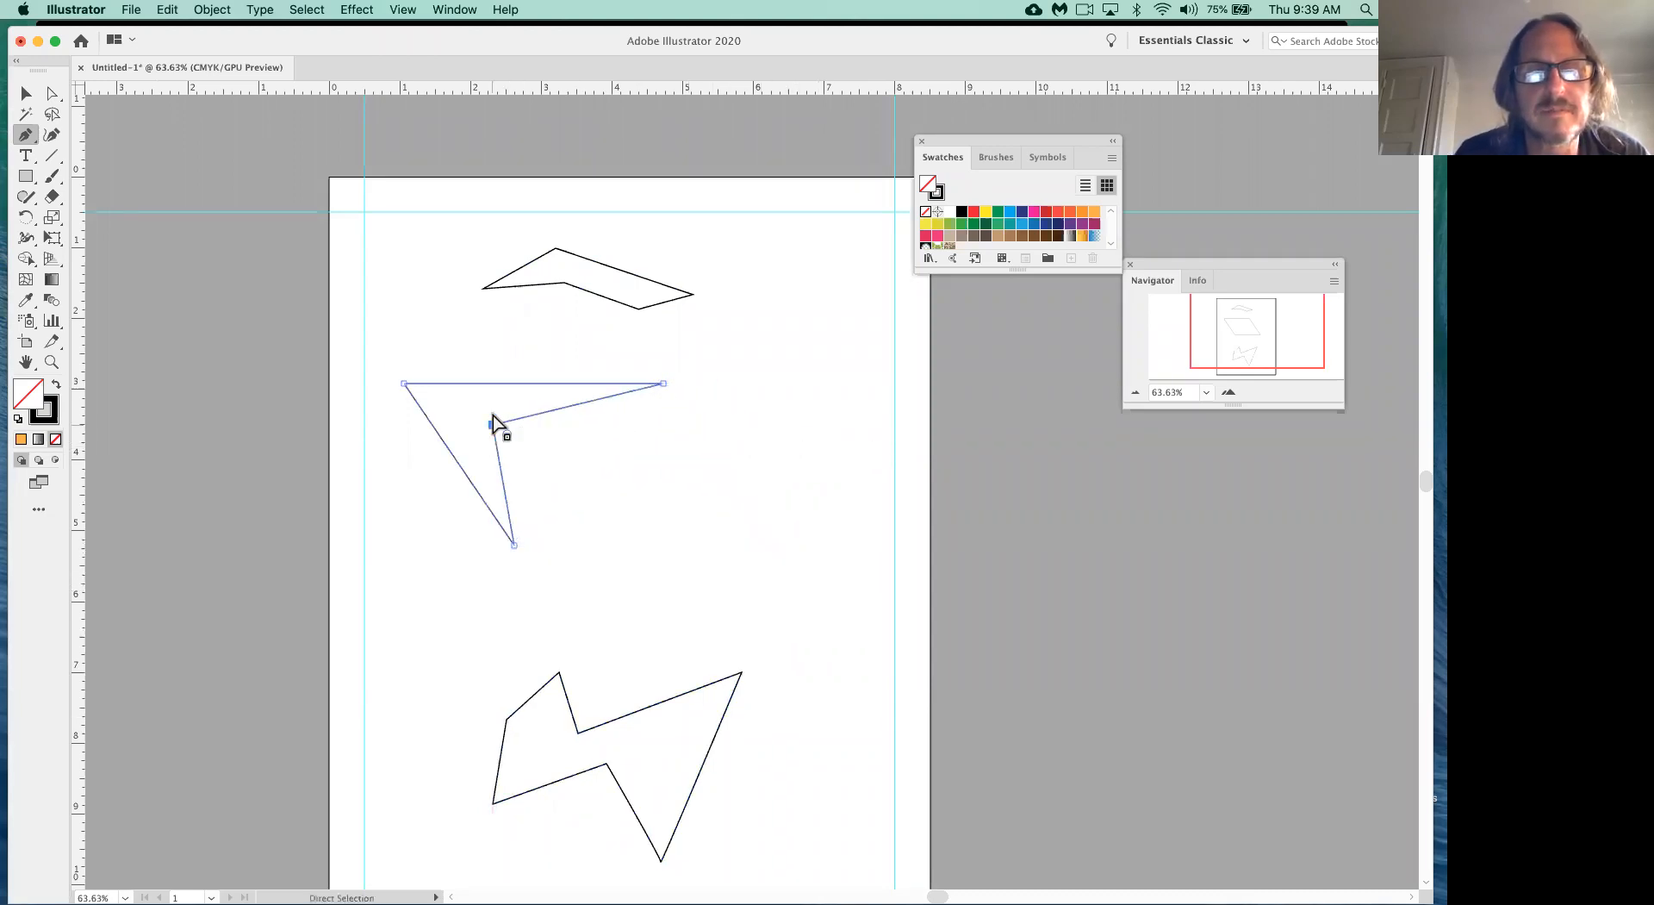
mouse_move(598, 294)
left_mouse_down()
mouse_move(619, 314)
mouse_move(606, 330)
mouse_move(572, 288)
mouse_move(613, 303)
left_mouse_up()
left_click_drag(624, 717, 661, 620)
- Start a three-point Pen tool path to the right of the arrow-like shape, and move its middle anchor point up and right
left_click(735, 326)
left_click(692, 423)
left_click(823, 392)
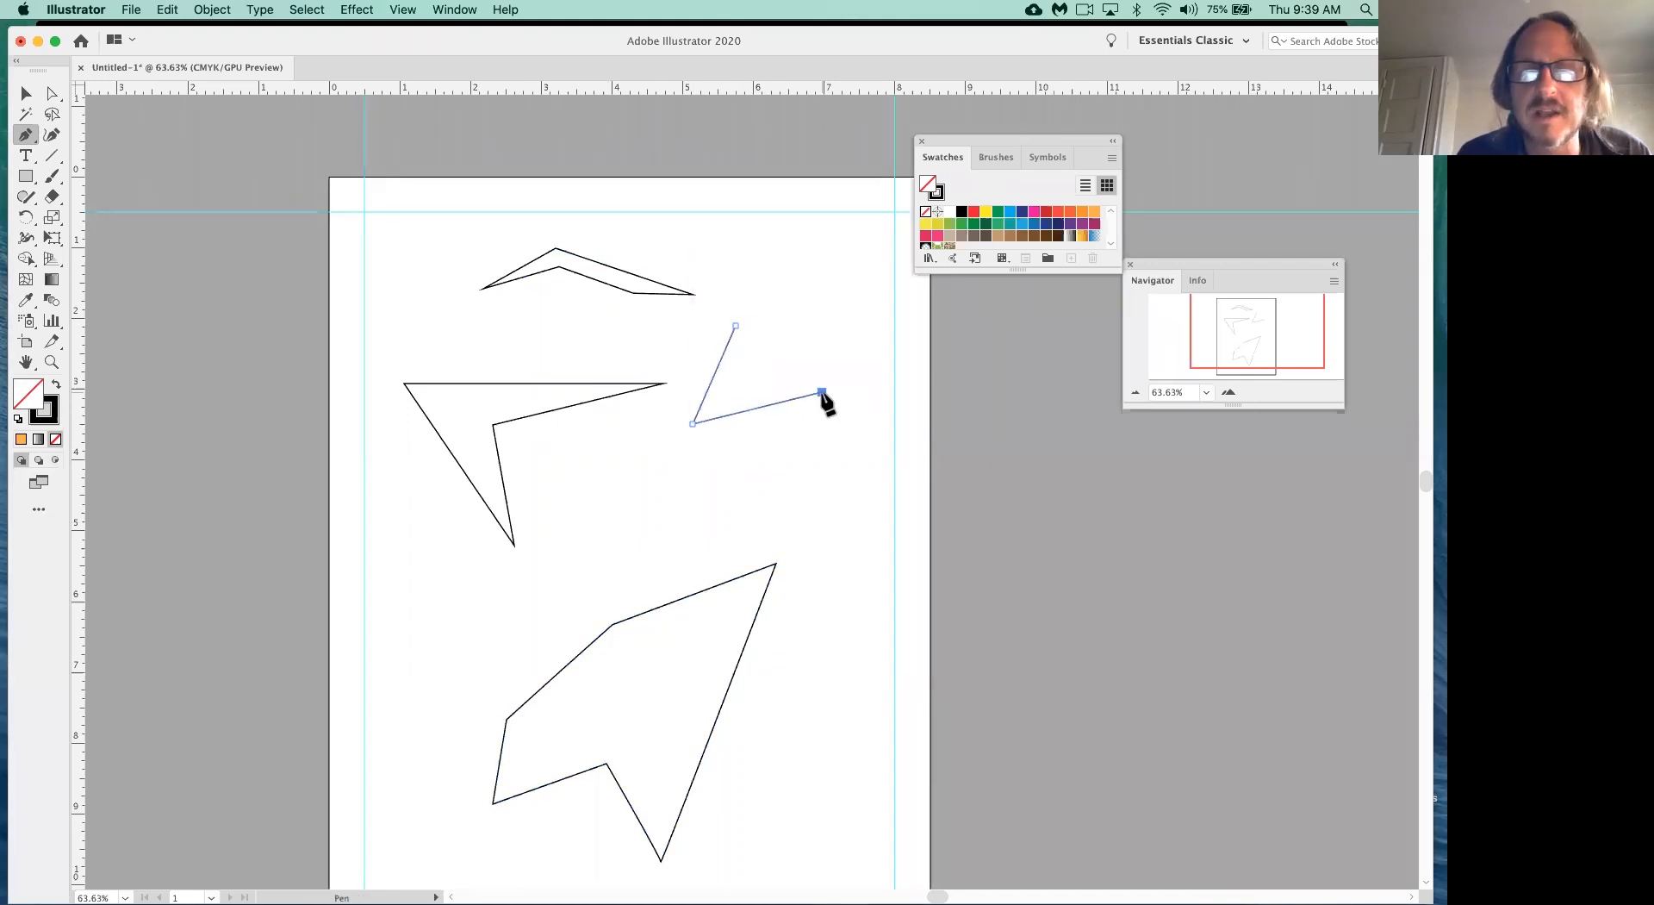
left_click_drag(694, 426, 727, 385)
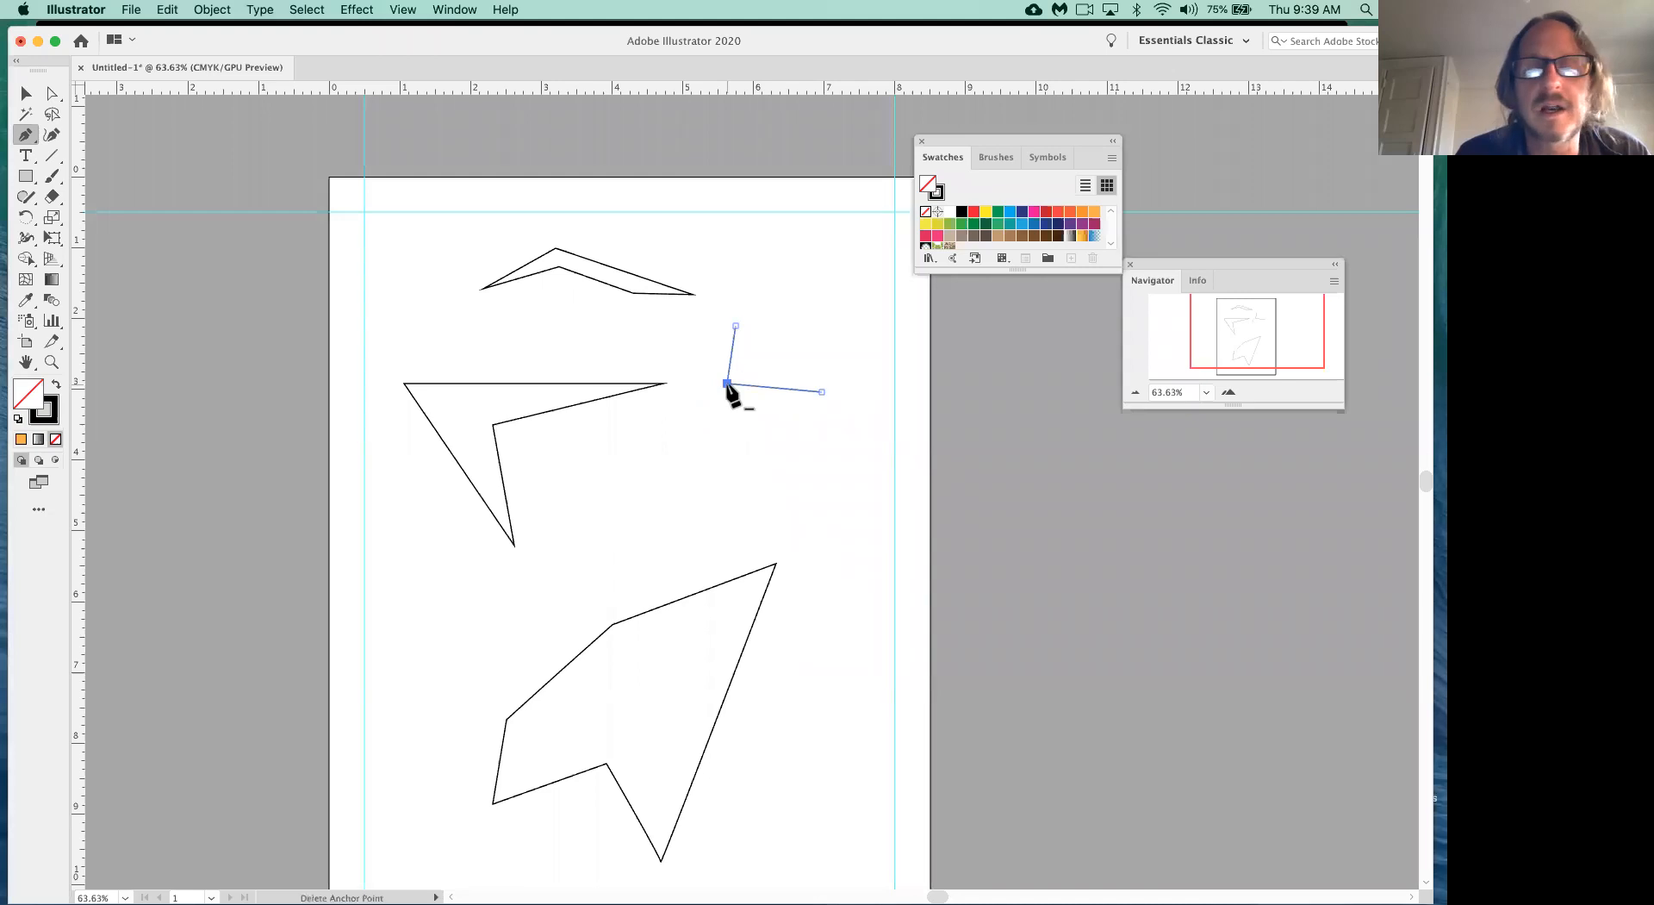
- Extend the open path with five more corner points, and shift its lower-right segment down and left
left_click(801, 450)
left_click(700, 497)
left_click(600, 480)
left_click(732, 437)
left_click(638, 412)
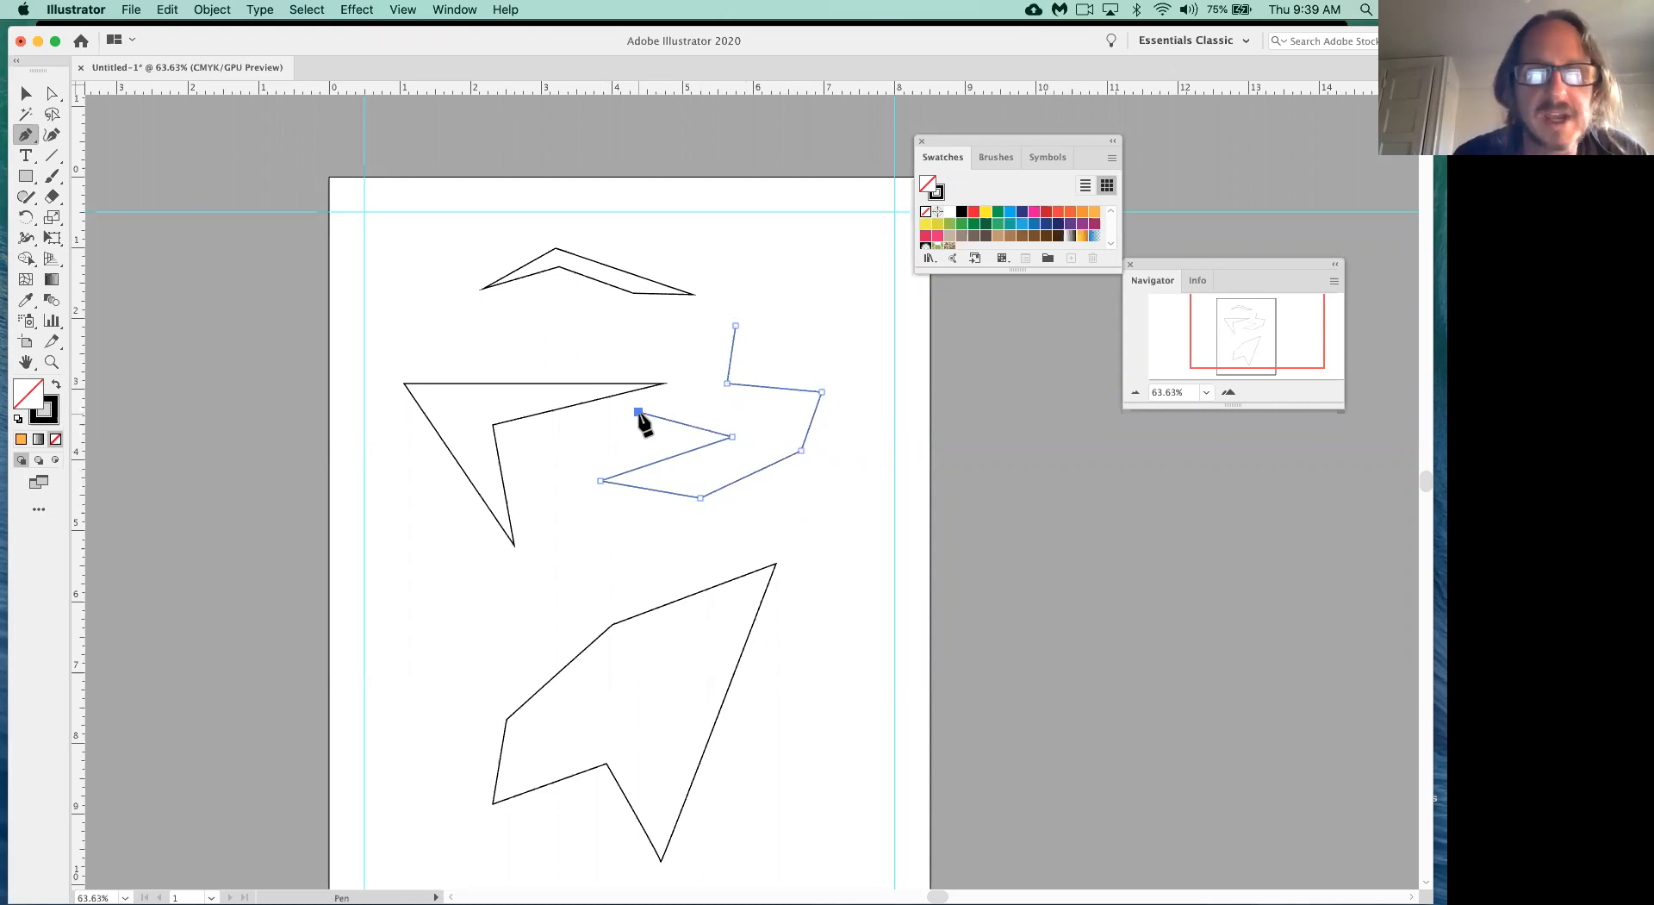
key("super")
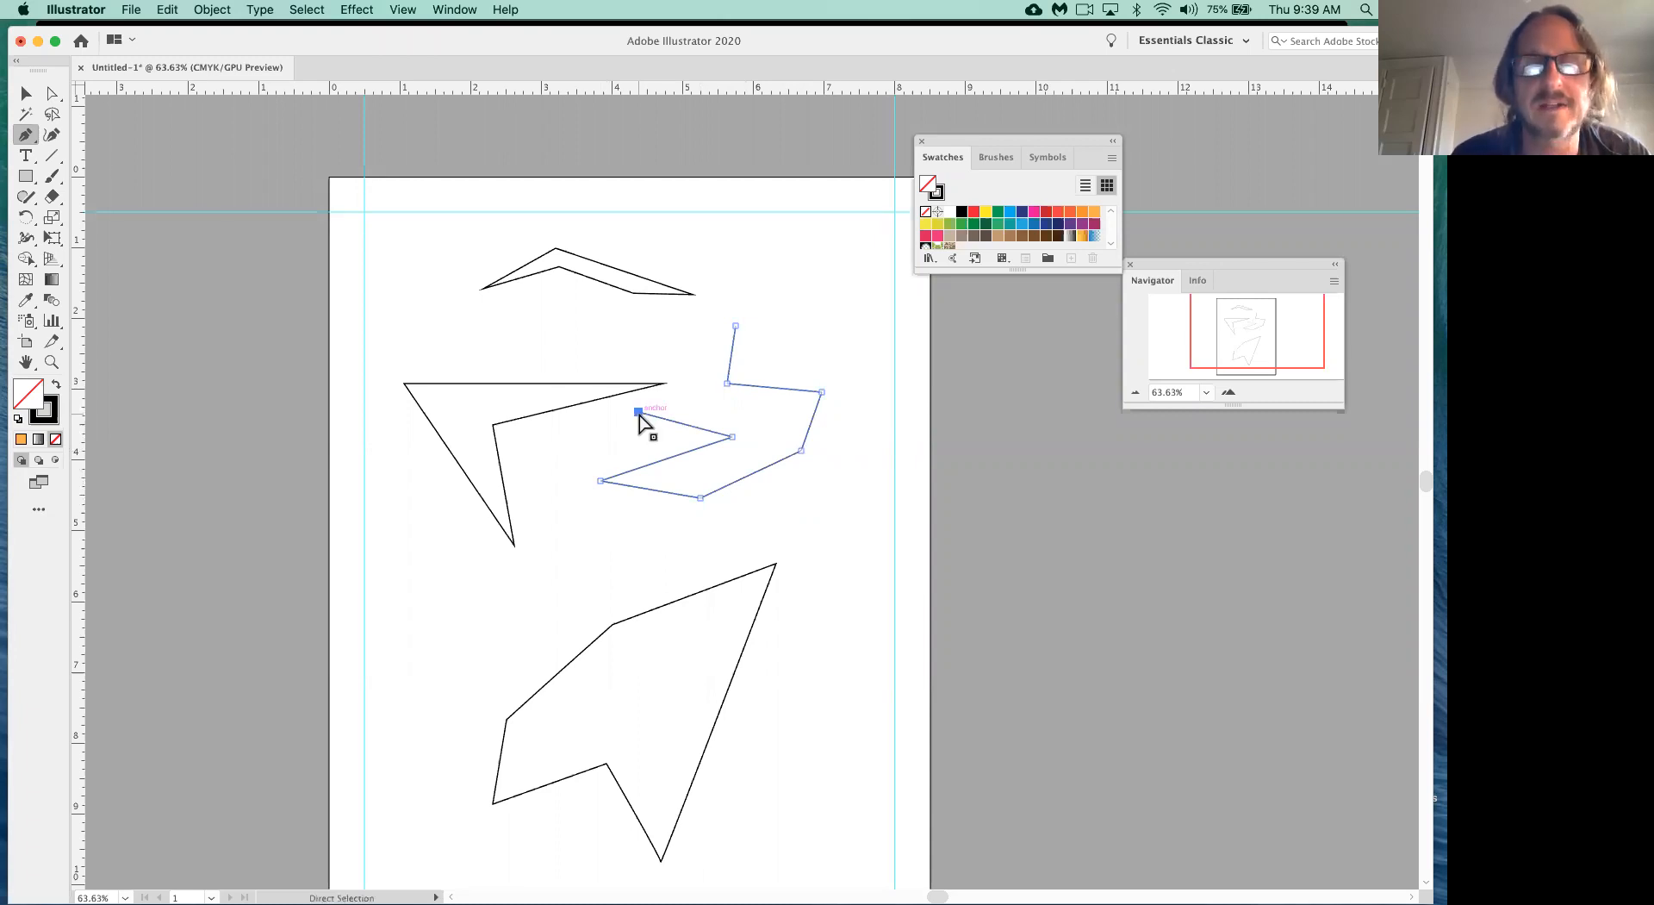
left_click_drag(758, 476, 736, 540)
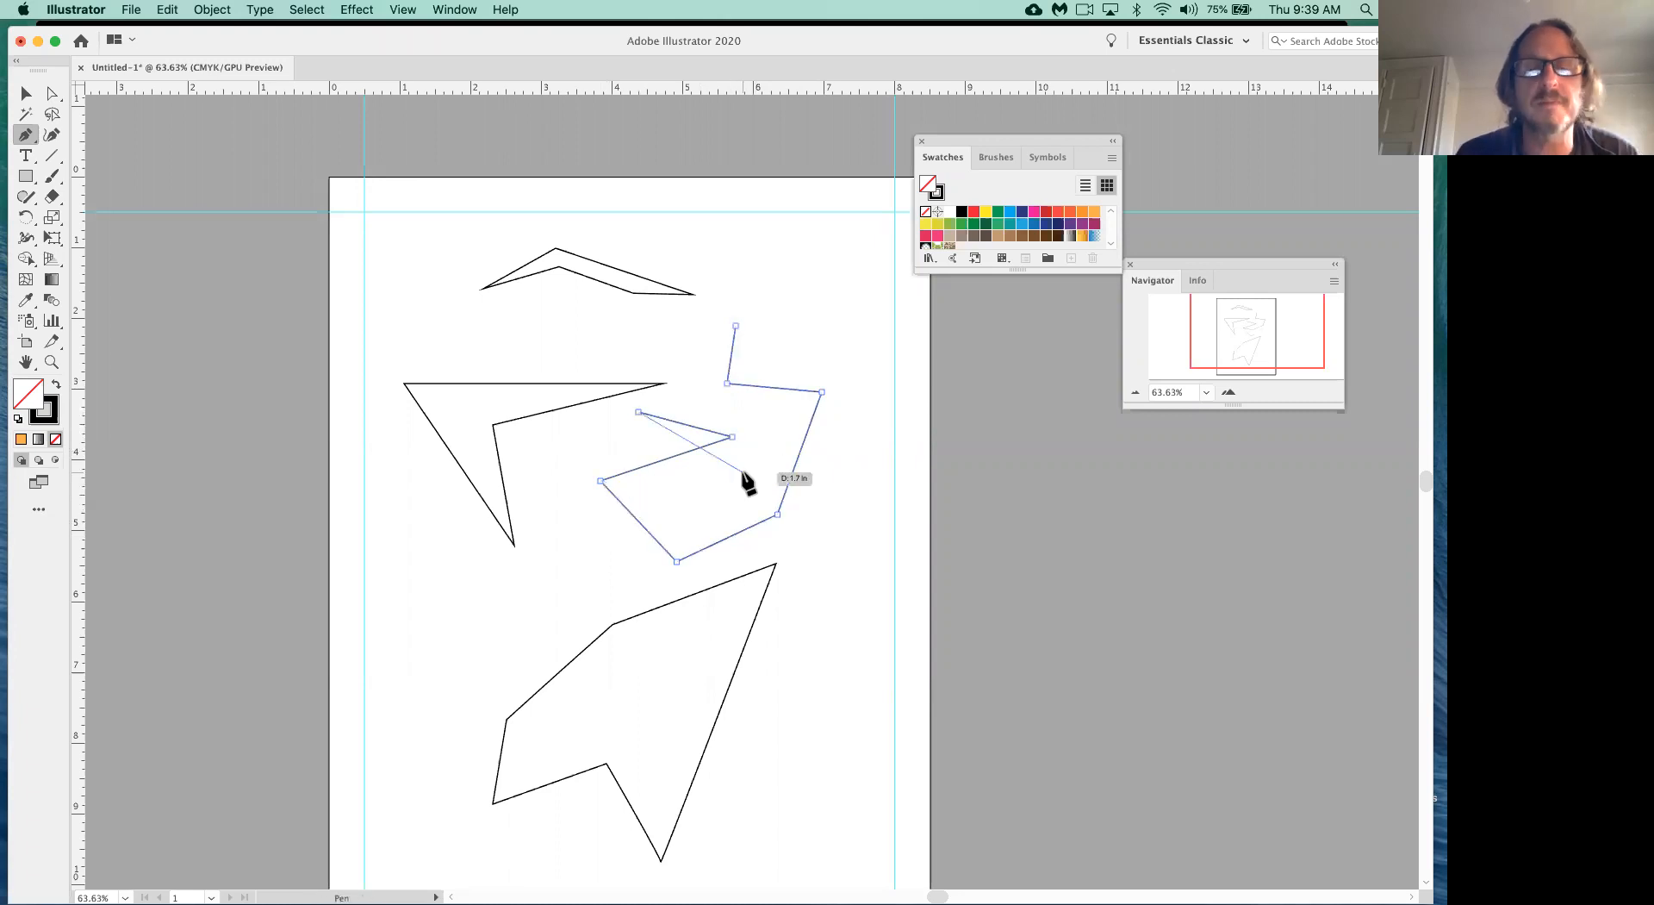
- Add three more corner points, close the path at its starting anchor point, and delete all the shapes on the artboard
left_click(698, 382)
left_click(672, 348)
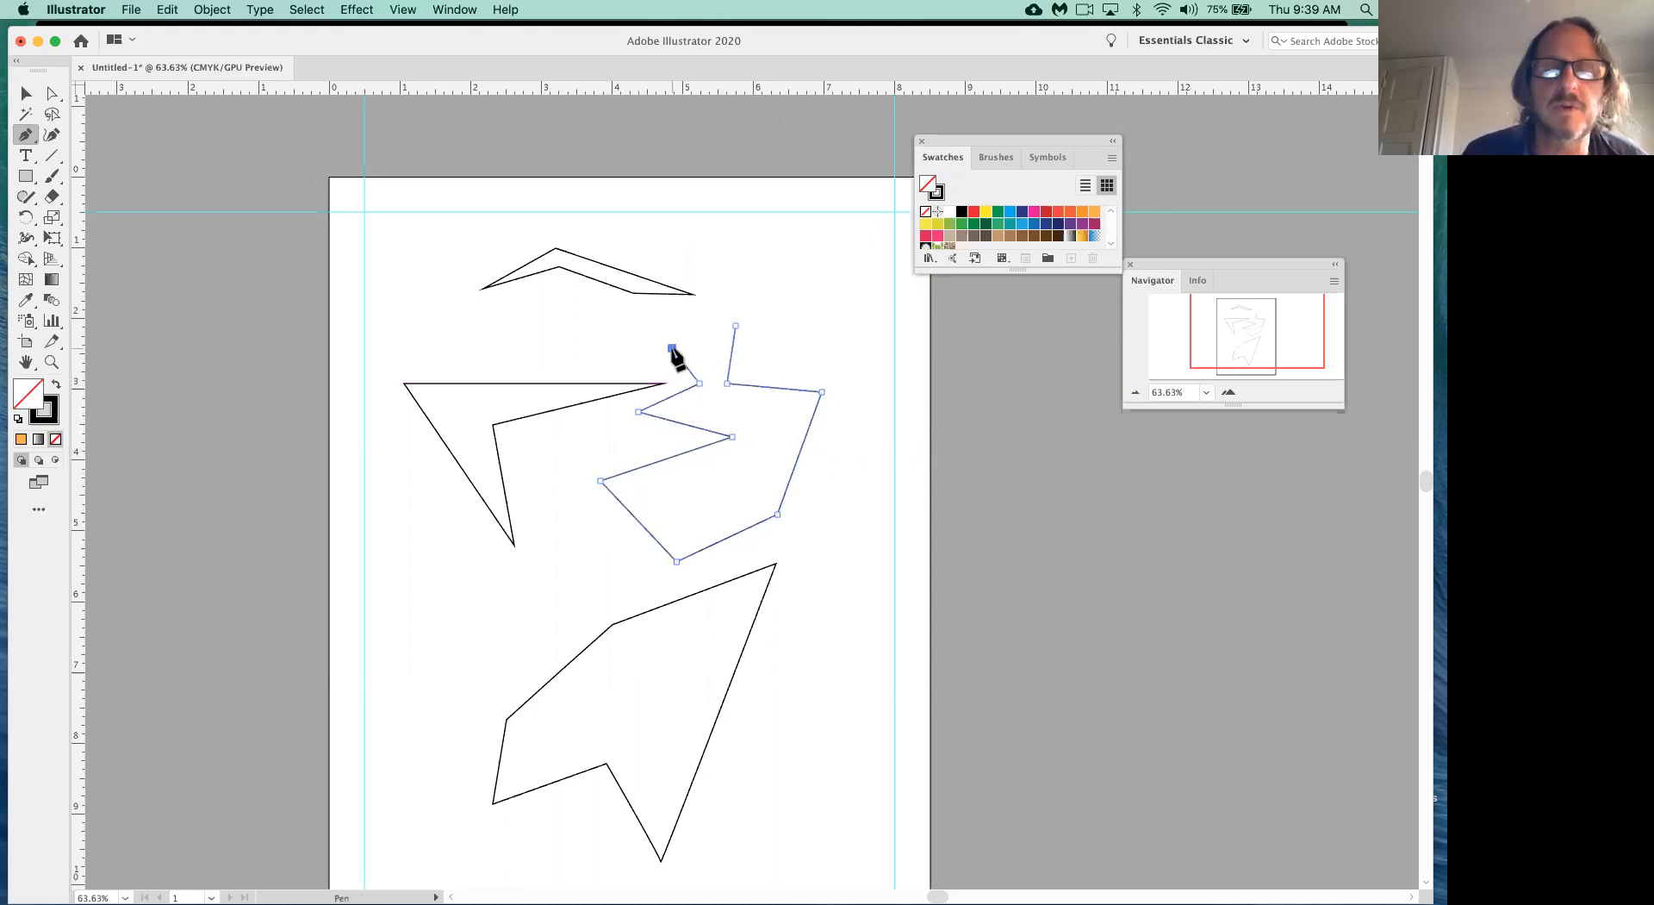
left_click(712, 347)
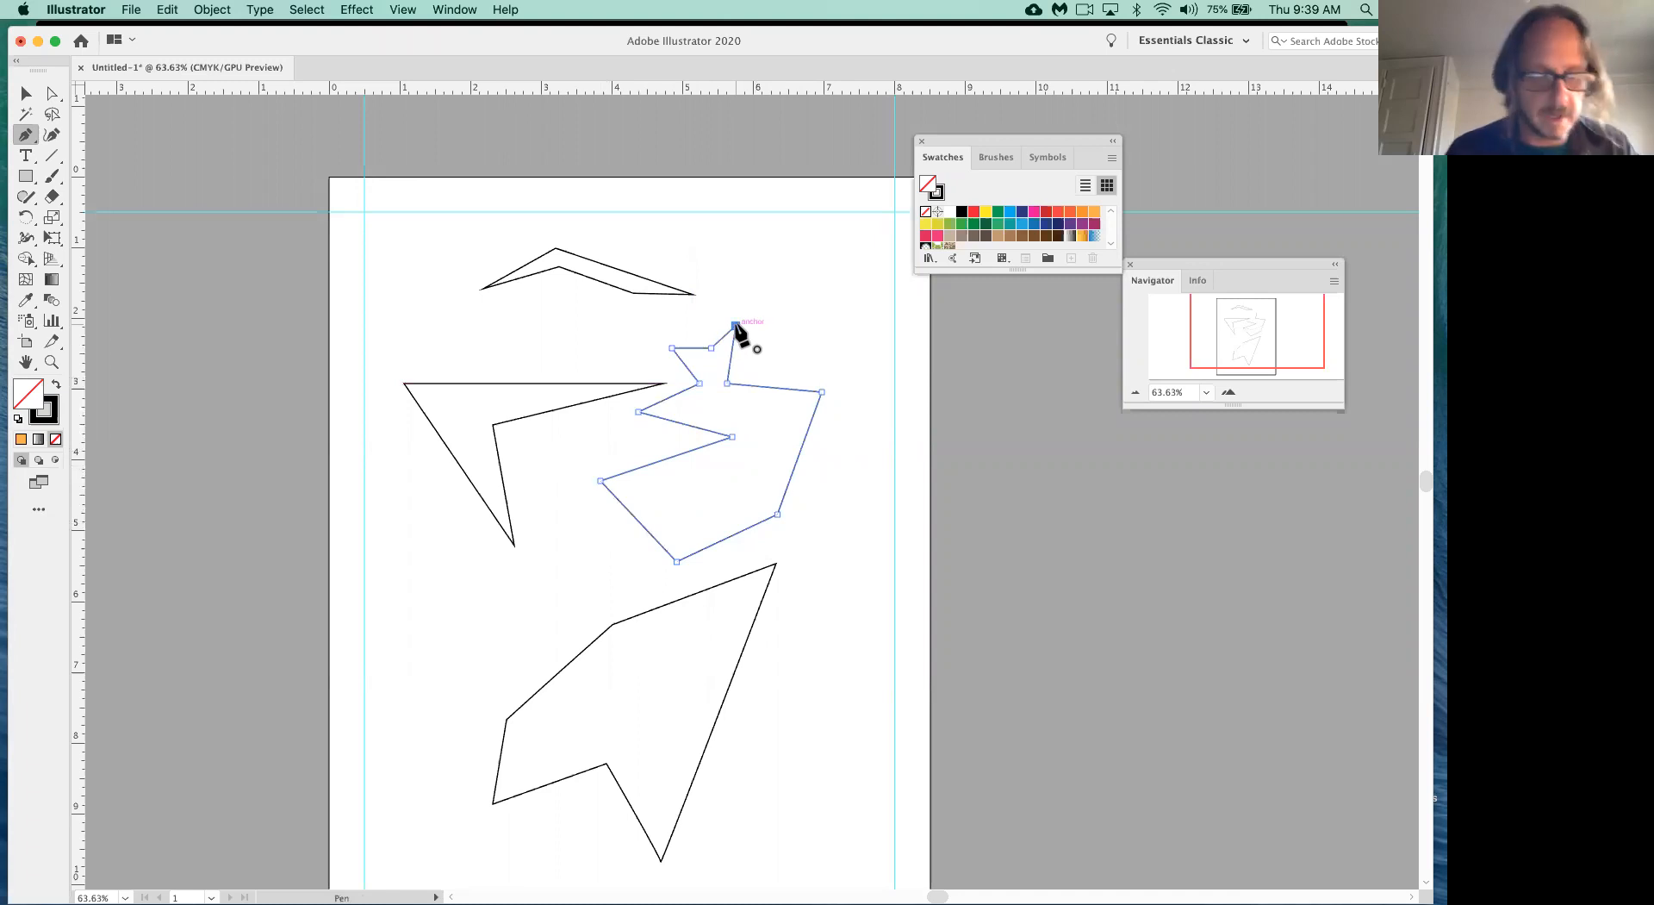
left_click(735, 324)
key("super+a")
key("Delete")
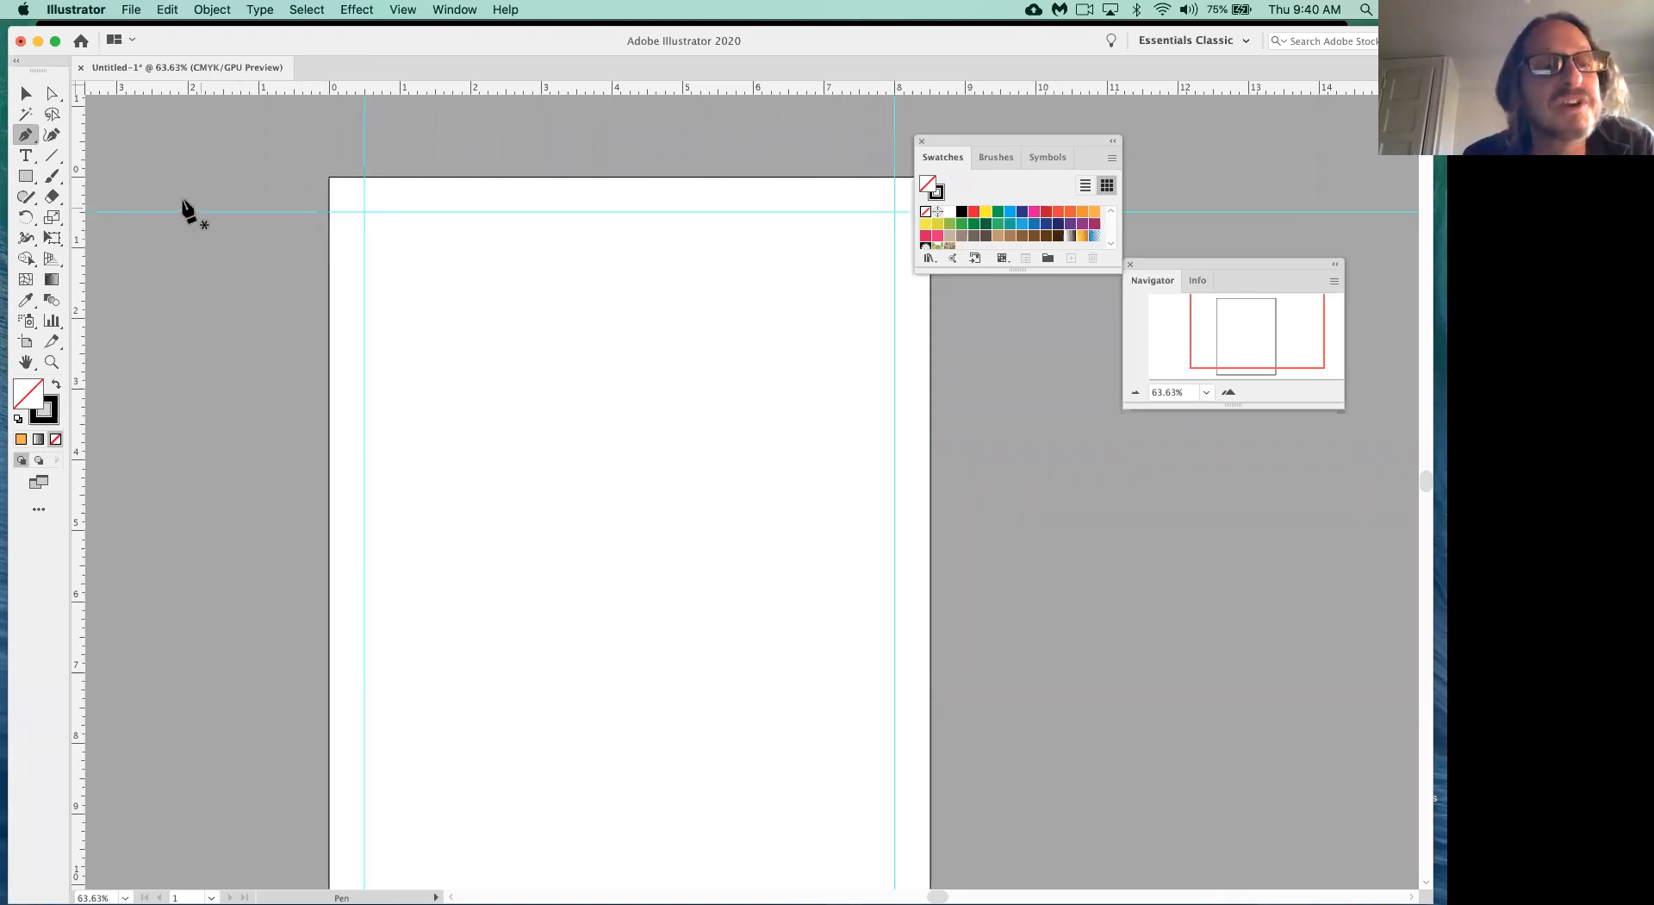
- Draw a closed rectangle about 3.5 in wide and 2.3 in tall with the Pen tool in the artboard's upper half
left_click(54, 96)
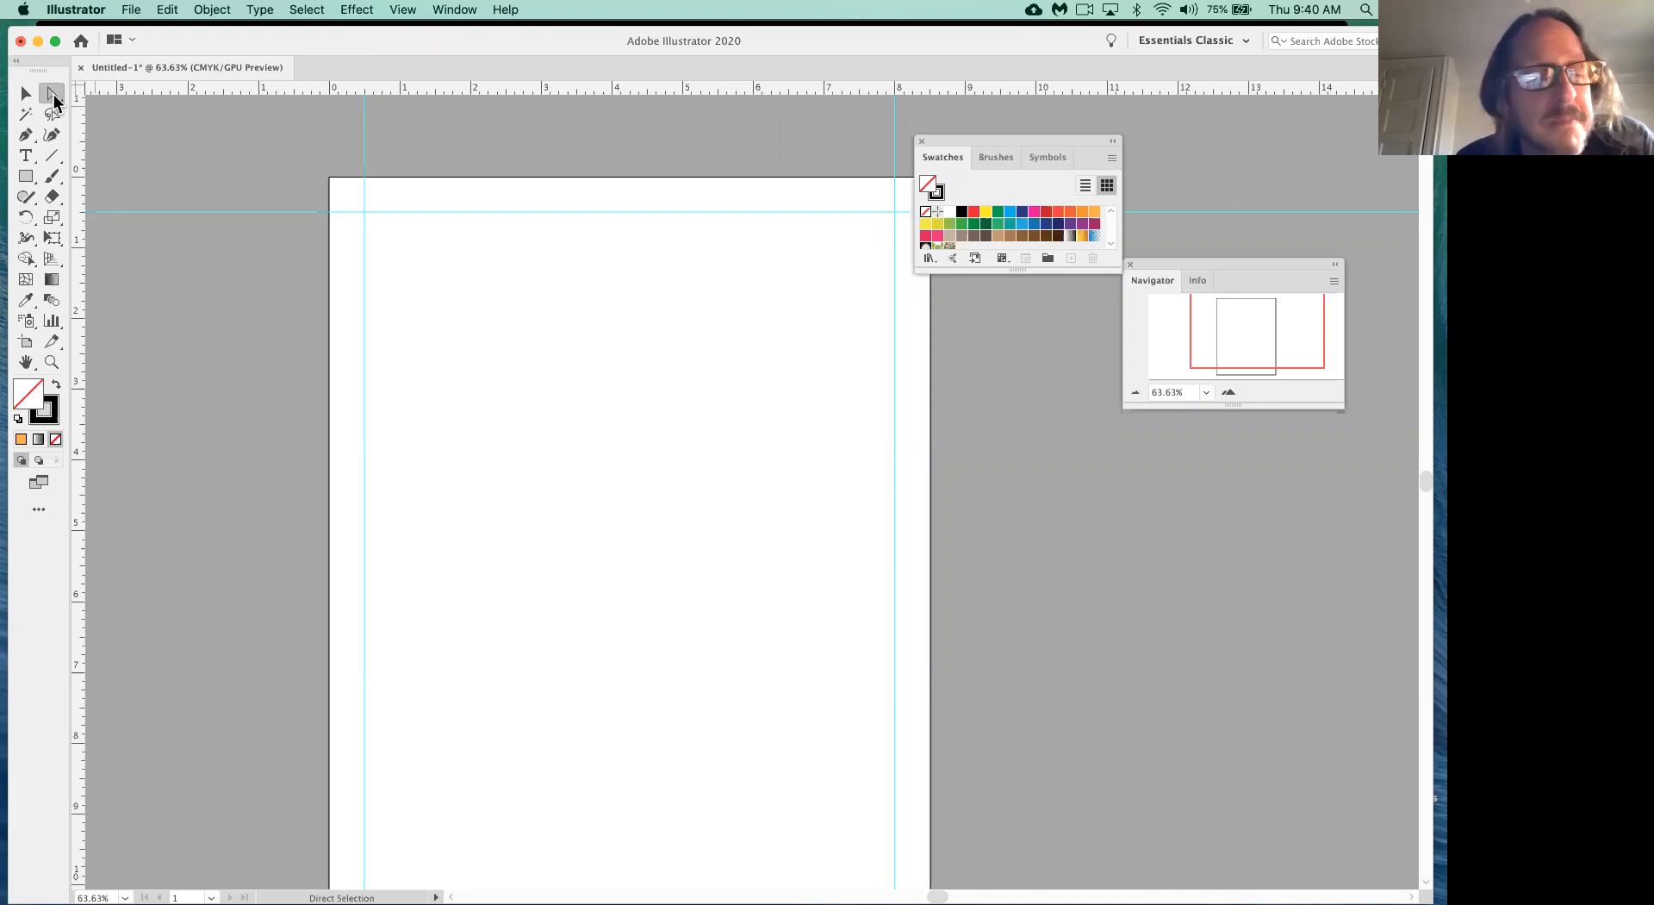
left_click(26, 136)
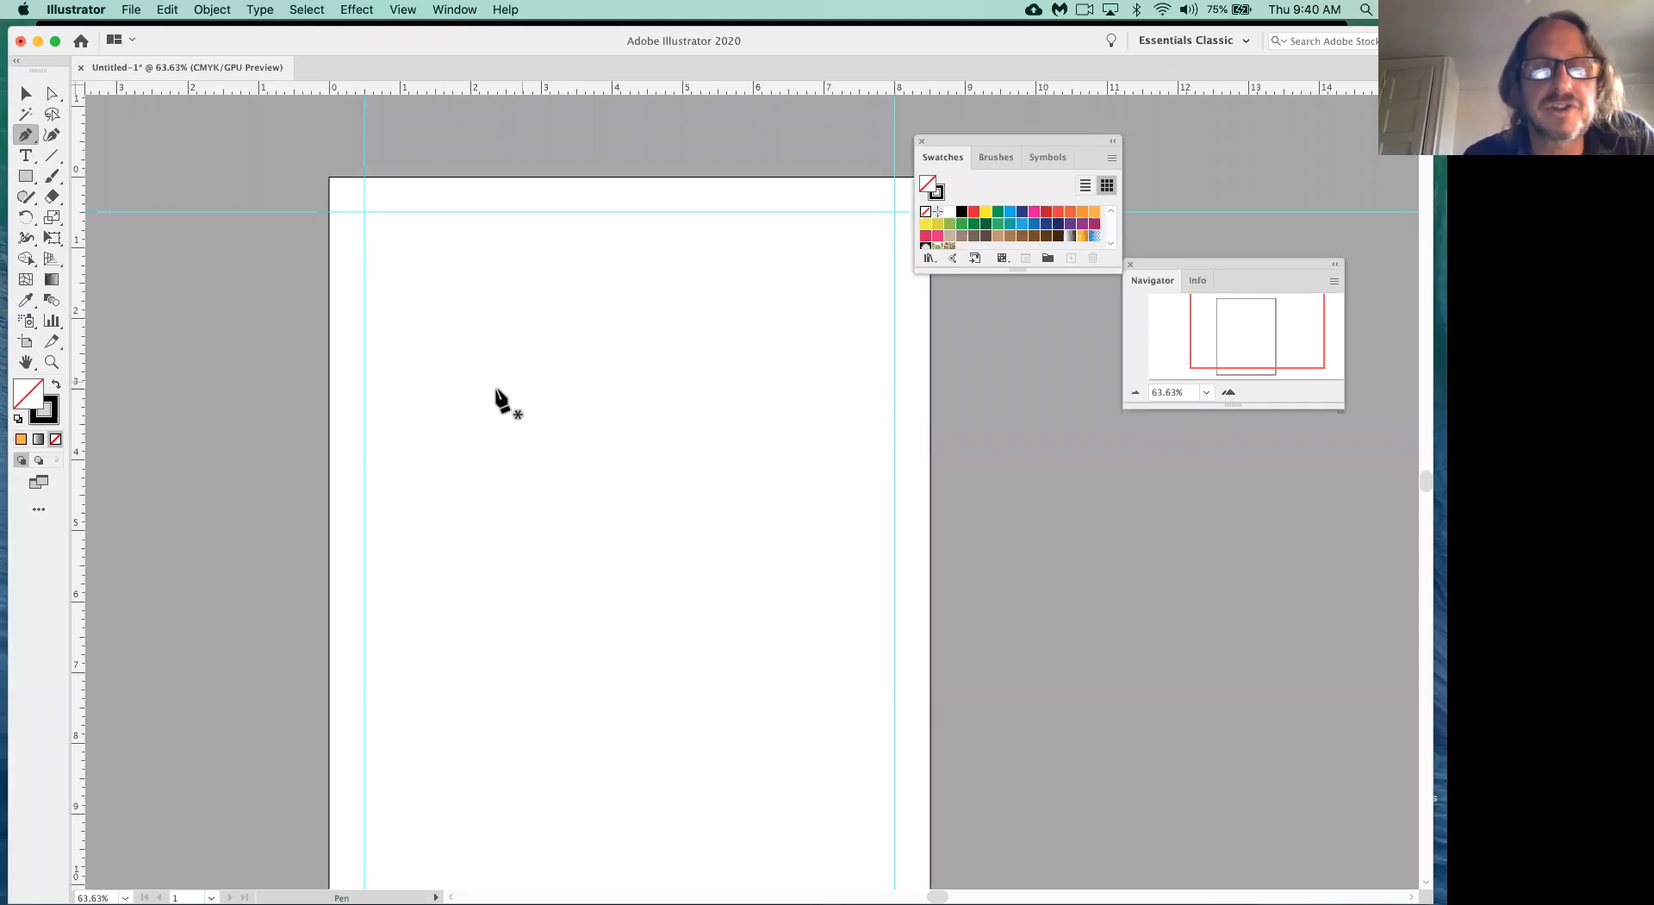
left_click(747, 389)
left_click(747, 549)
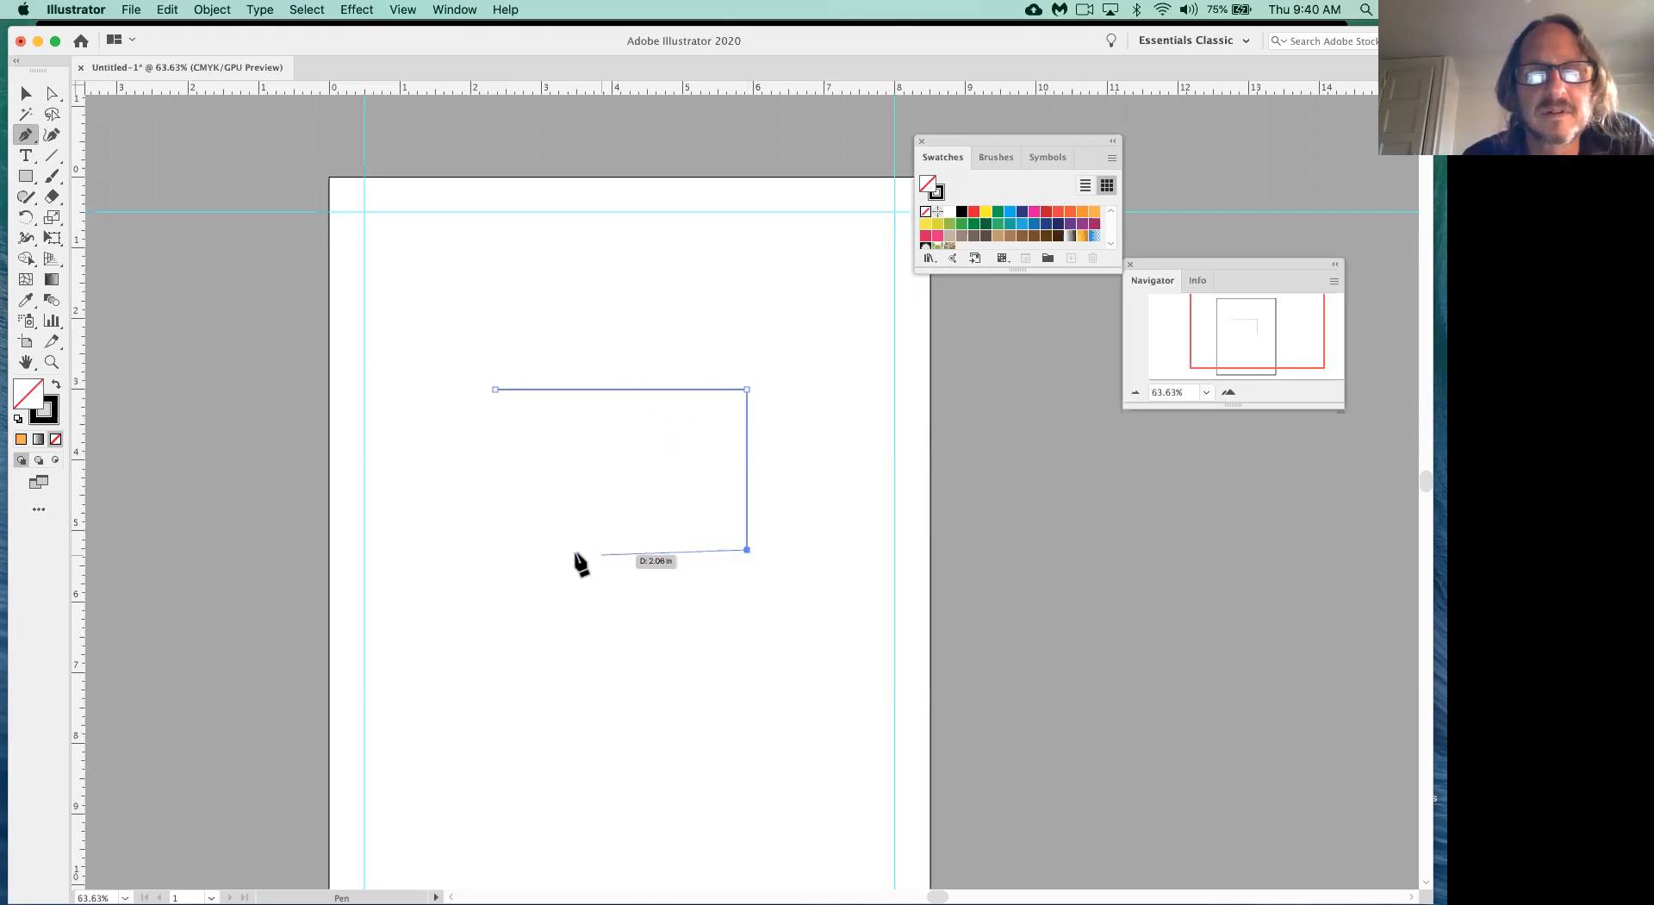
left_click(495, 549)
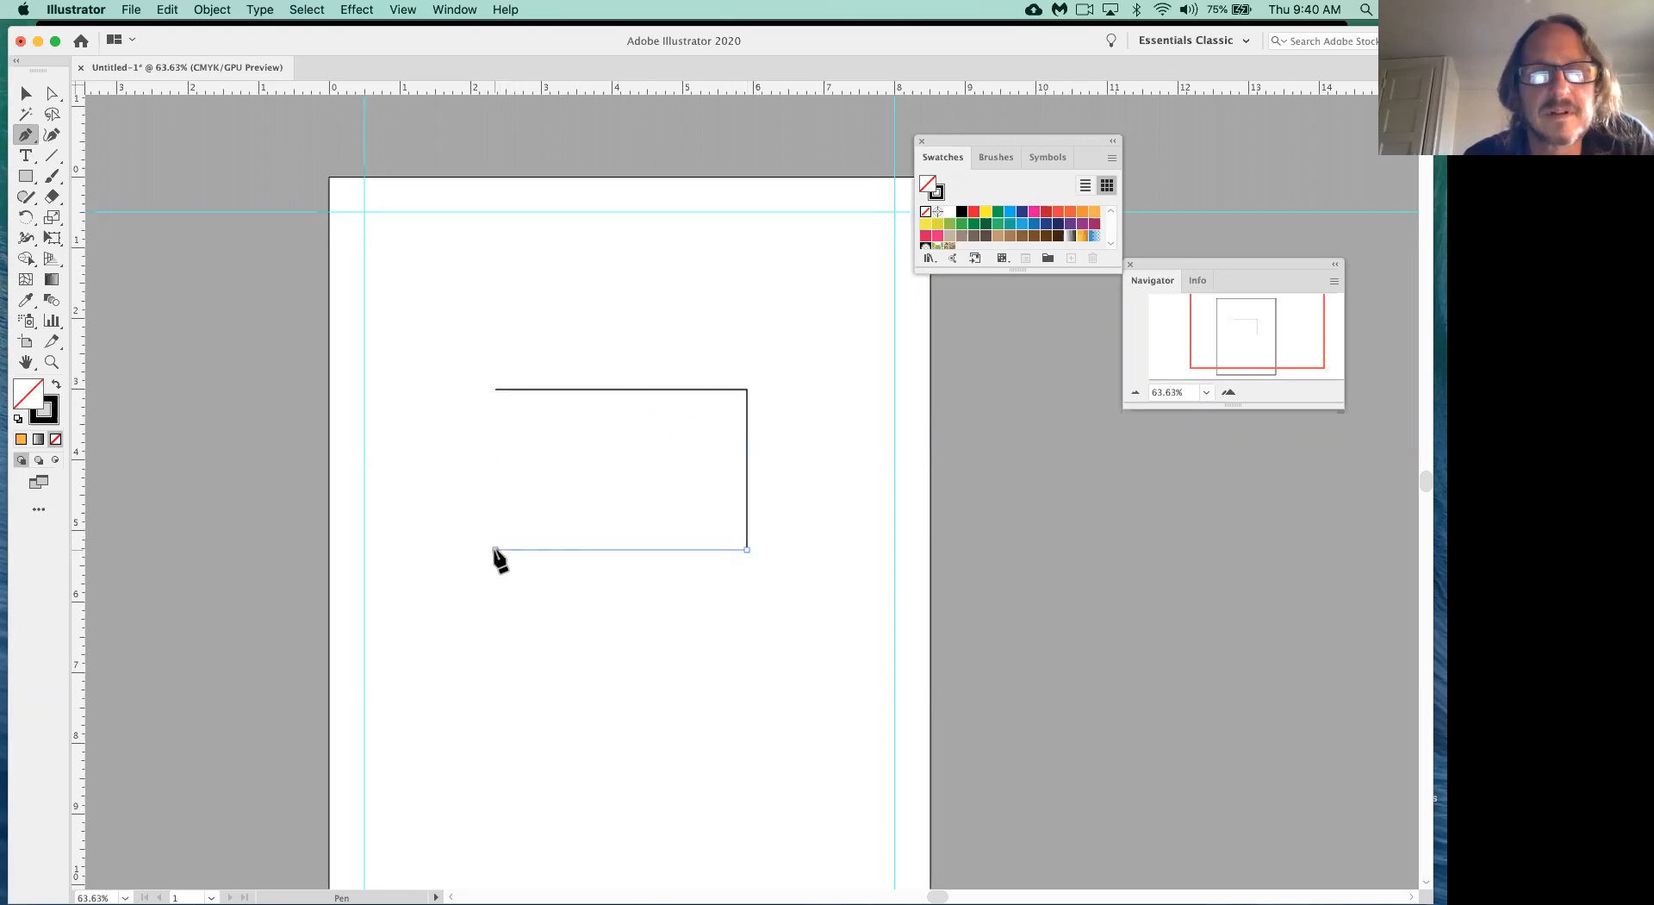
left_click(496, 389)
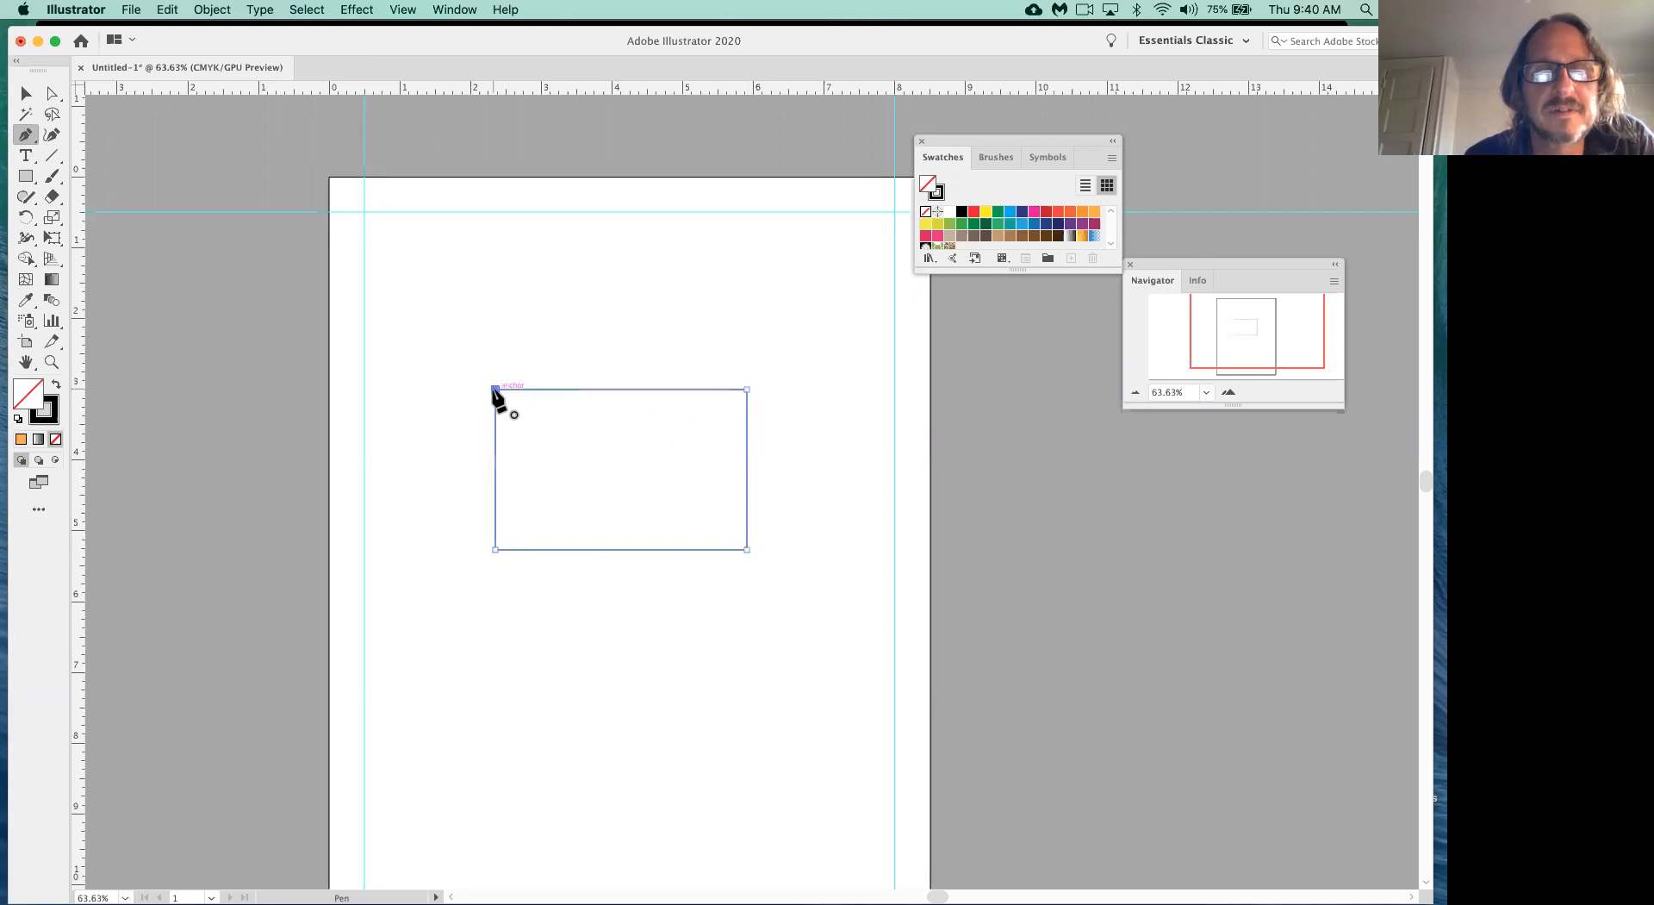
- Reshape the rectangle into an arrowhead by moving its lower-right corner inward and upper-left corner up, and shifting the top edge left
key("super")
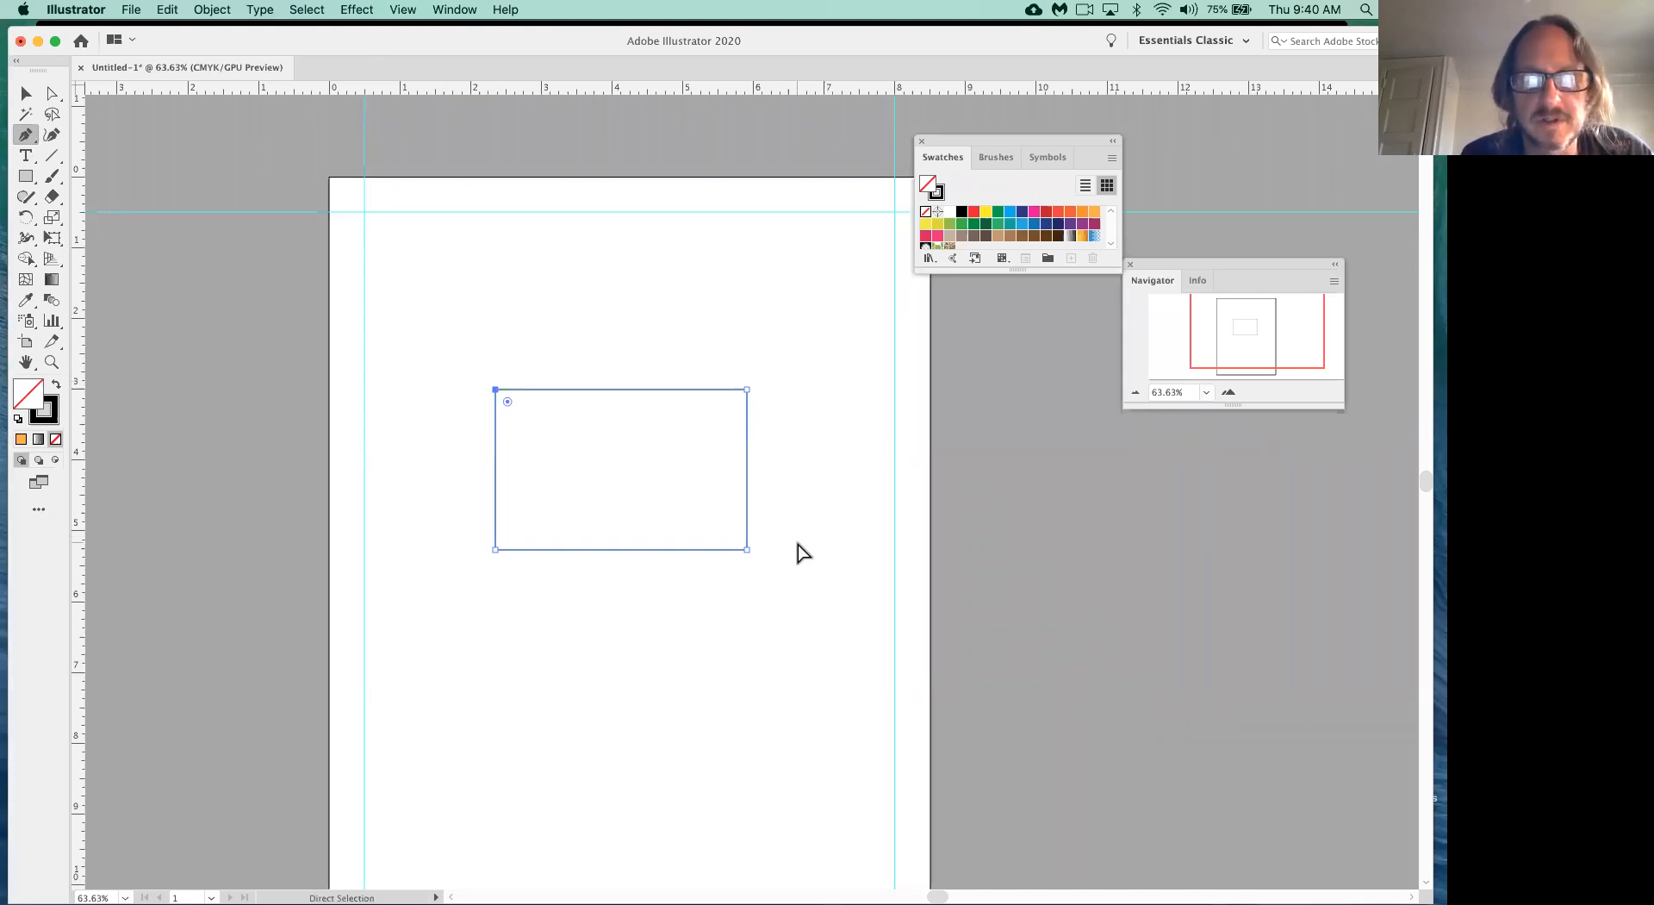
left_click_drag(746, 551, 546, 433)
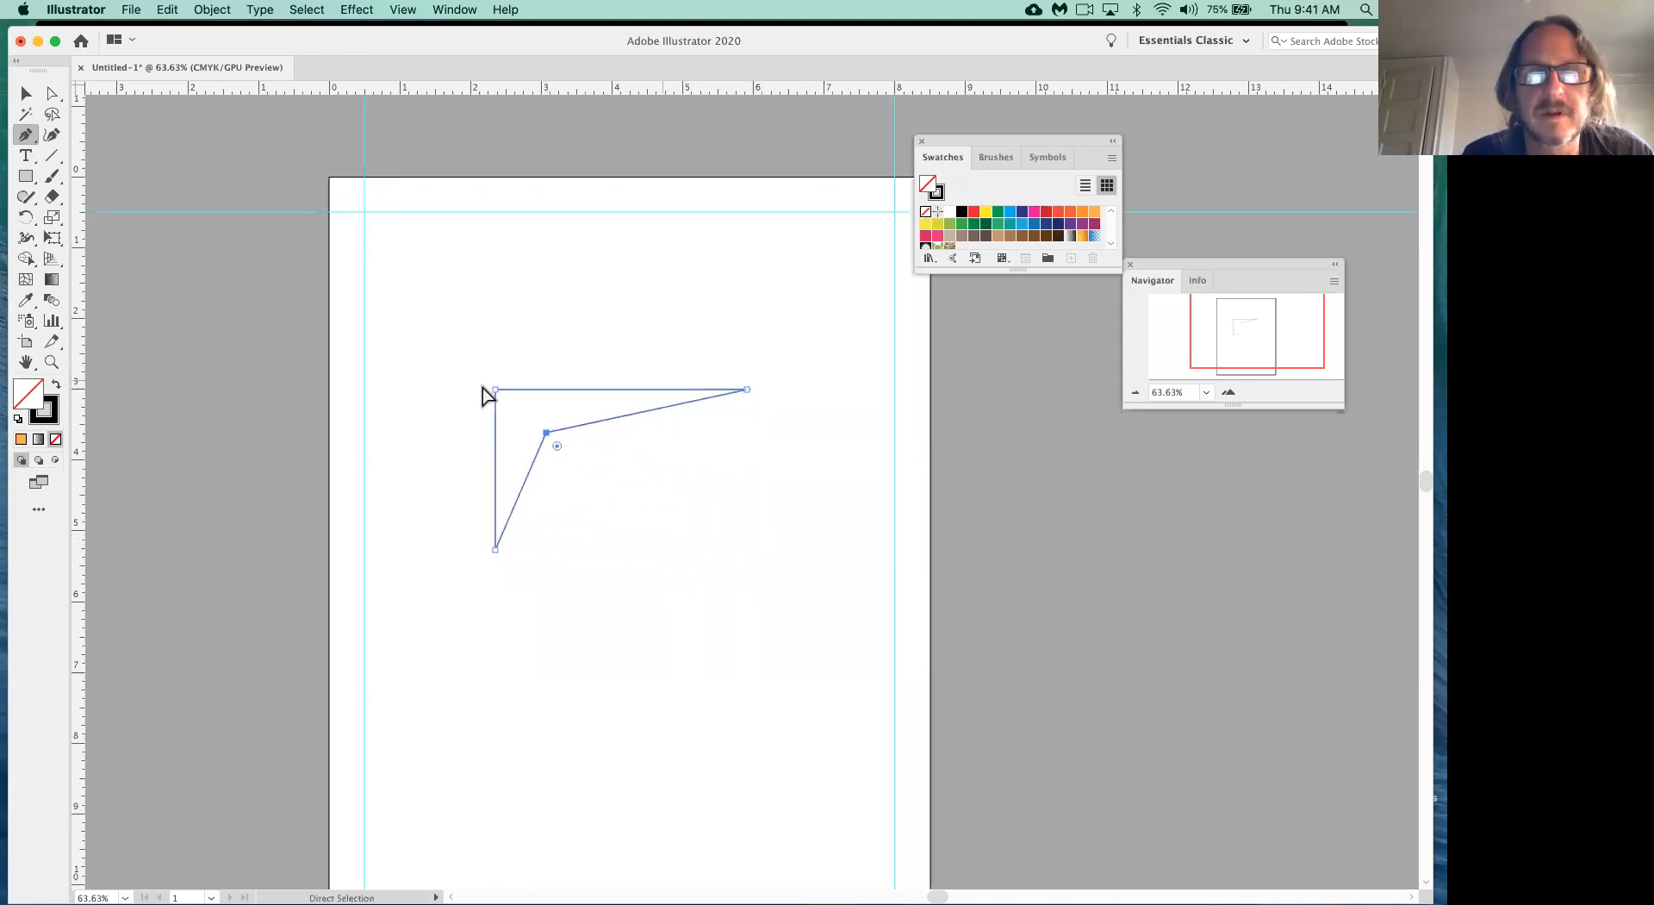
left_click_drag(495, 389, 490, 335)
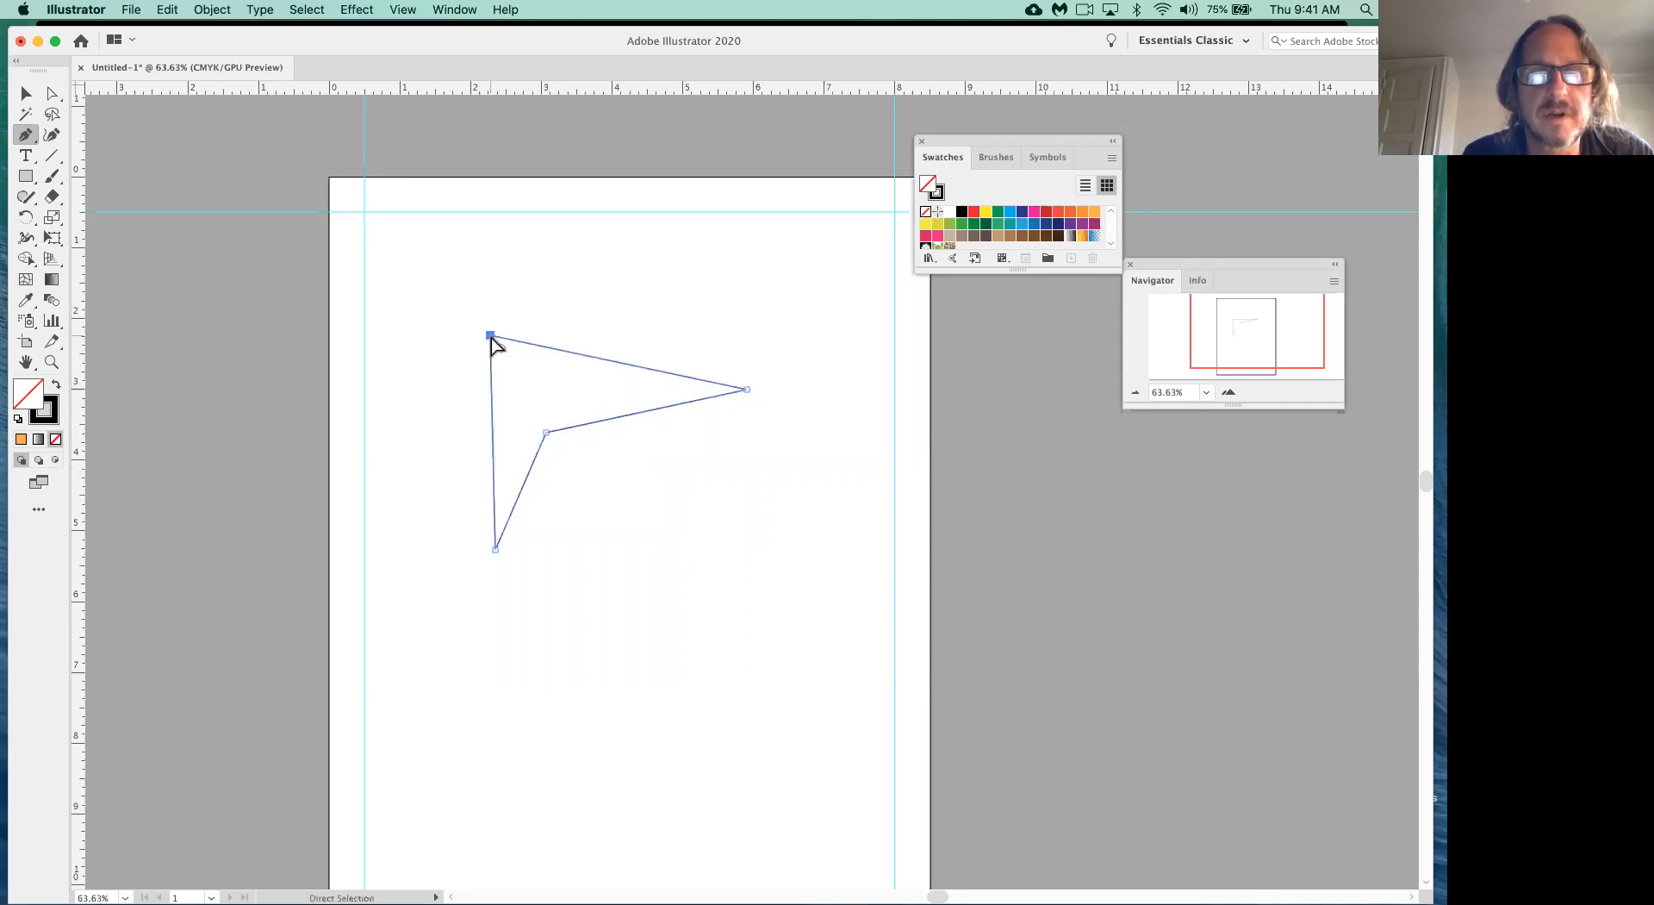
left_click_drag(642, 372, 545, 357)
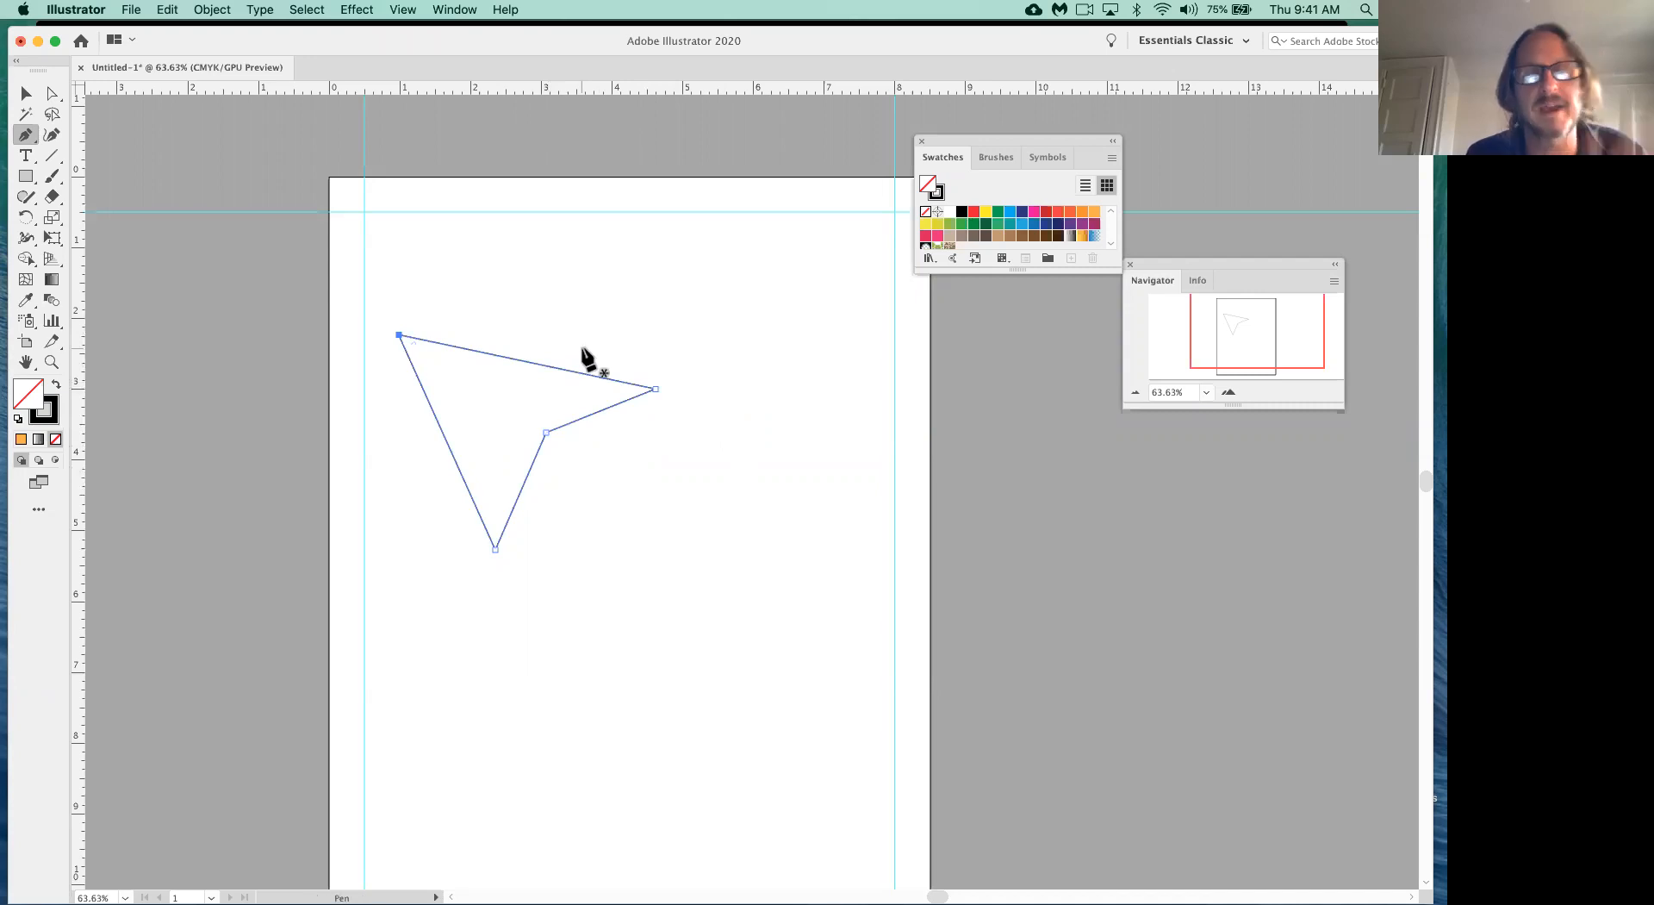
- Draw a closed six-point jagged shape below and right of the arrowhead, and move its two inner corner points
left_click(621, 484)
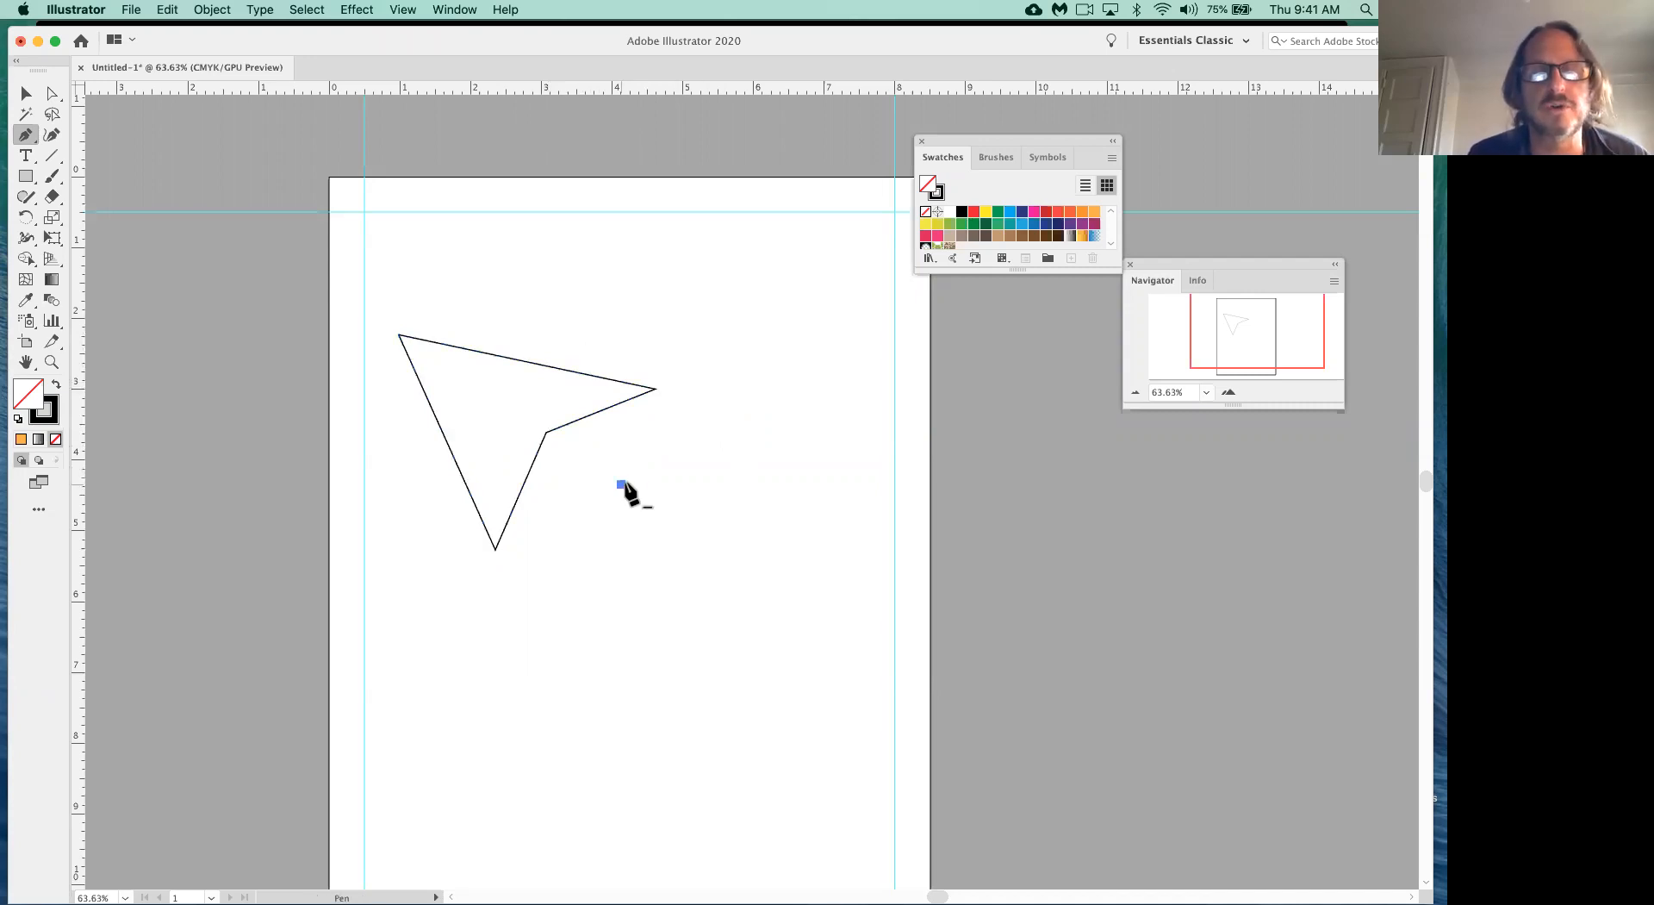
left_click(789, 424)
left_click(740, 544)
left_click(837, 614)
left_click(631, 651)
left_click(685, 555)
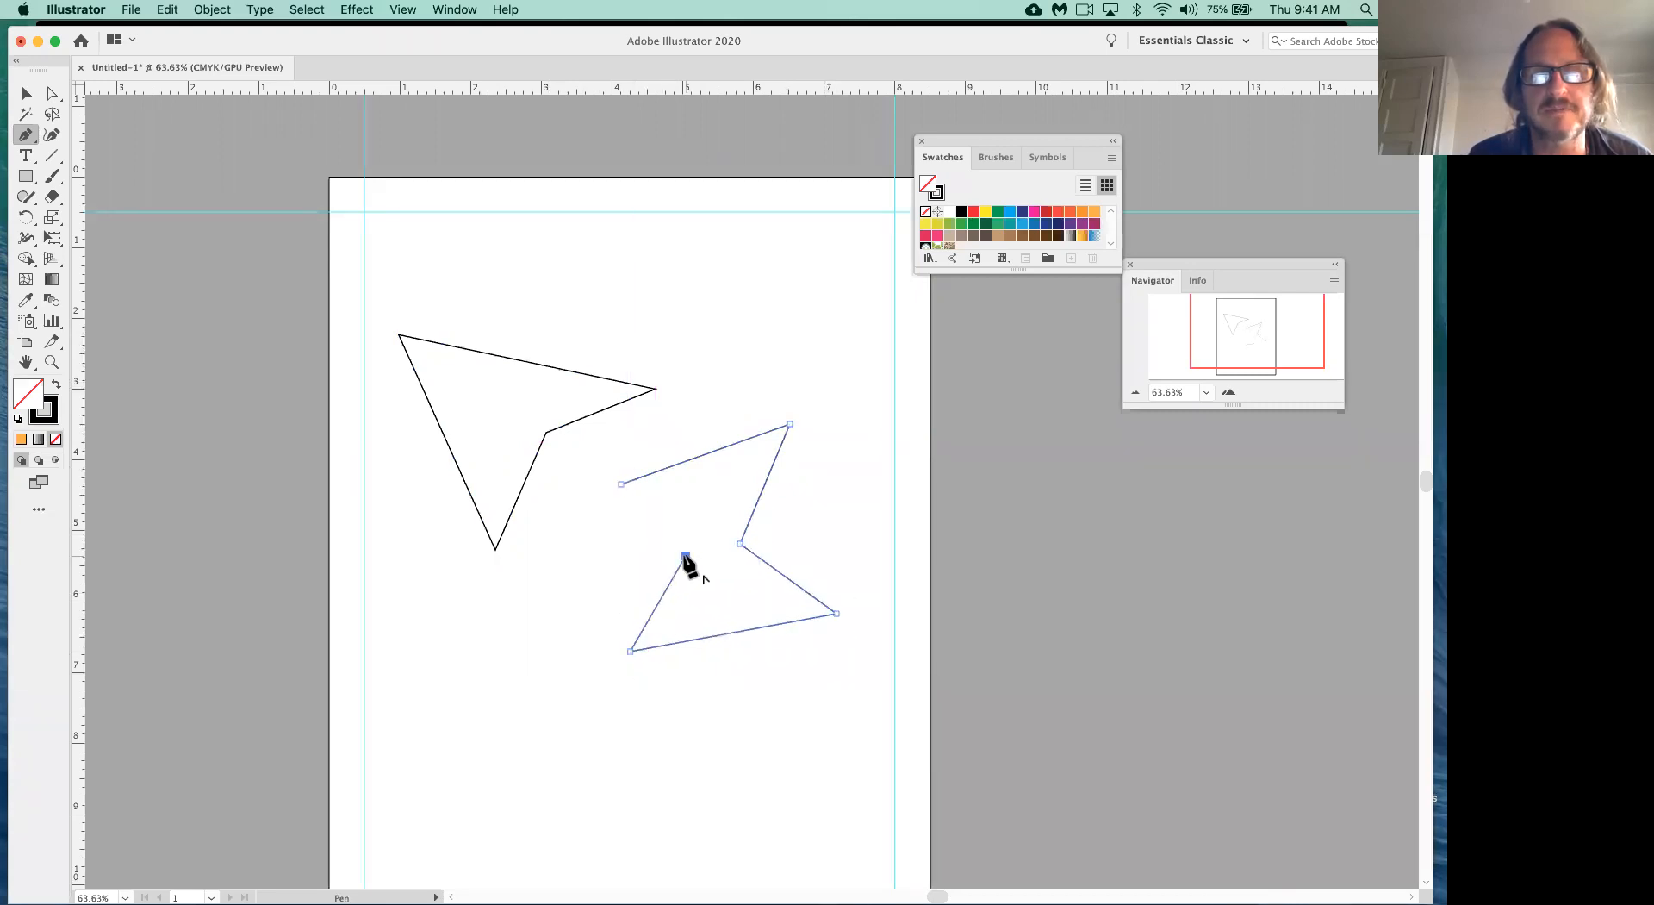
left_click(621, 484)
left_click_drag(685, 555, 724, 578)
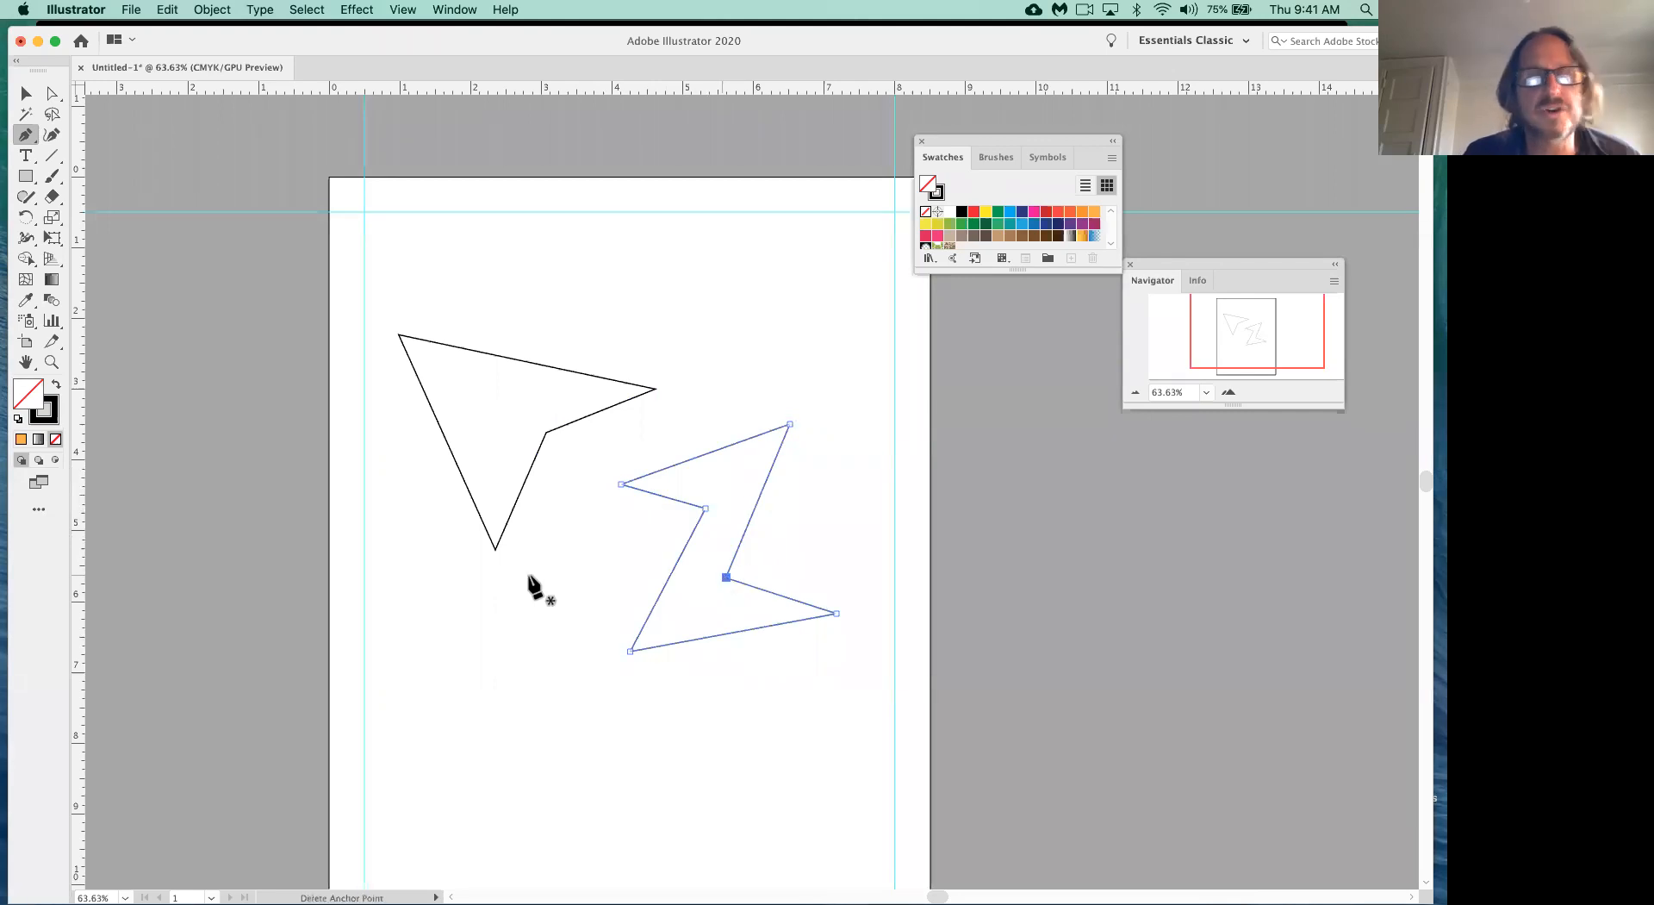
- Draw a small closed four-sided shape below the arrowhead, left of the jagged shape
left_click(490, 614)
left_click(568, 556)
left_click(578, 597)
left_click(516, 671)
left_click(490, 614)
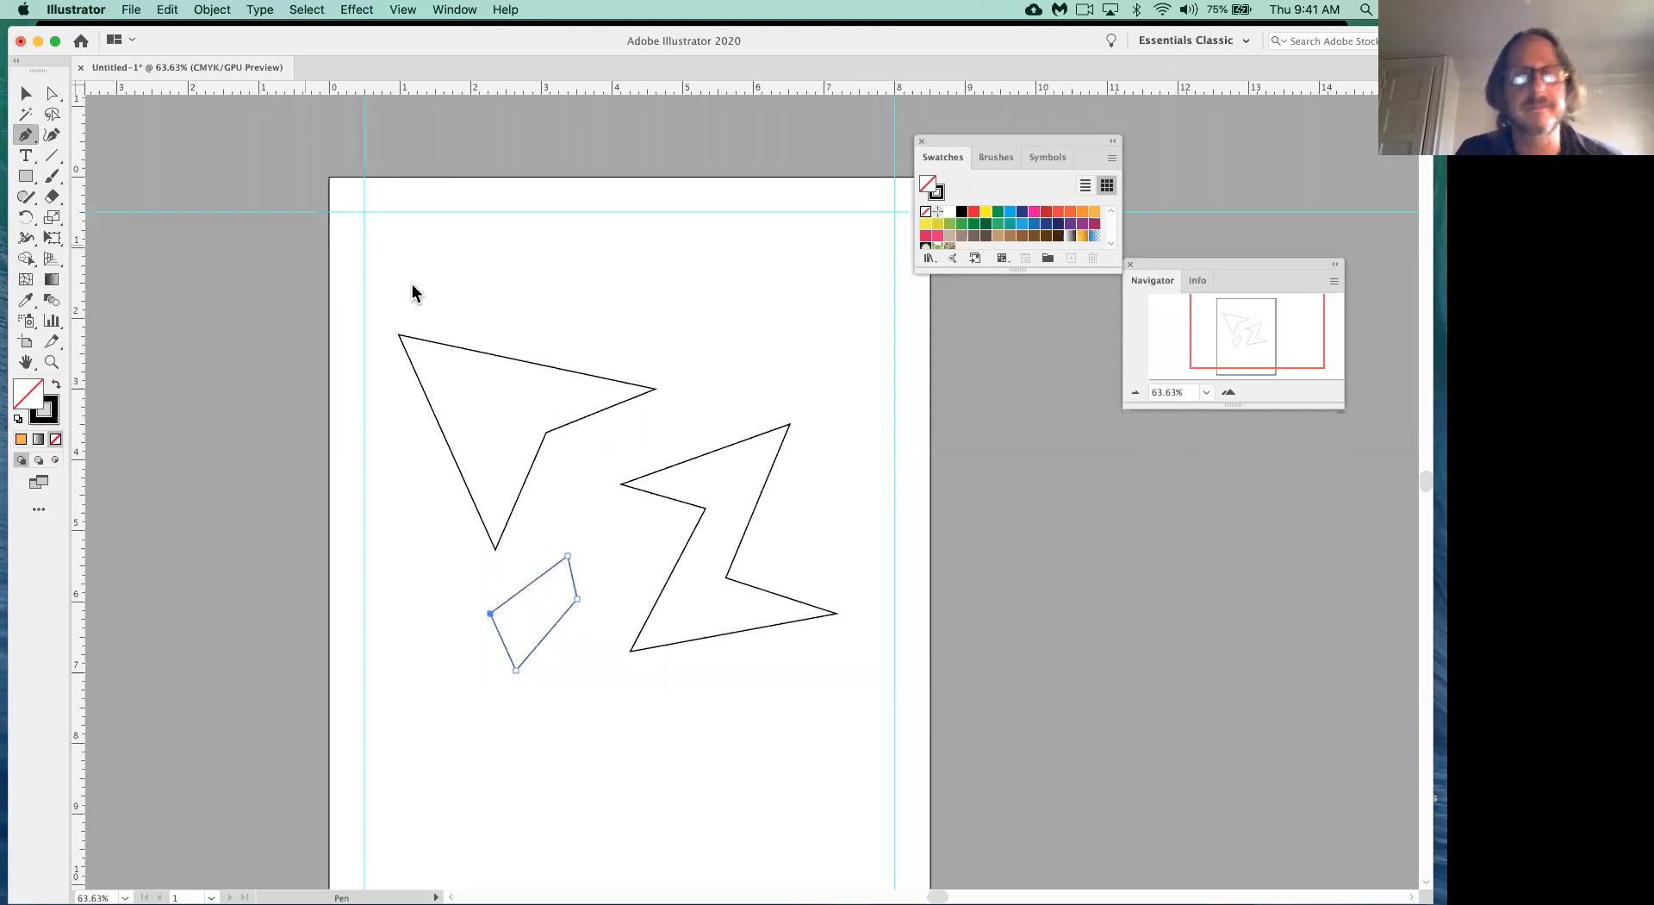
- Select all three practice shapes on the artboard and delete them
key("super")
key("super")
left_click(773, 389, "super")
key("super+a")
key("BackSpace")
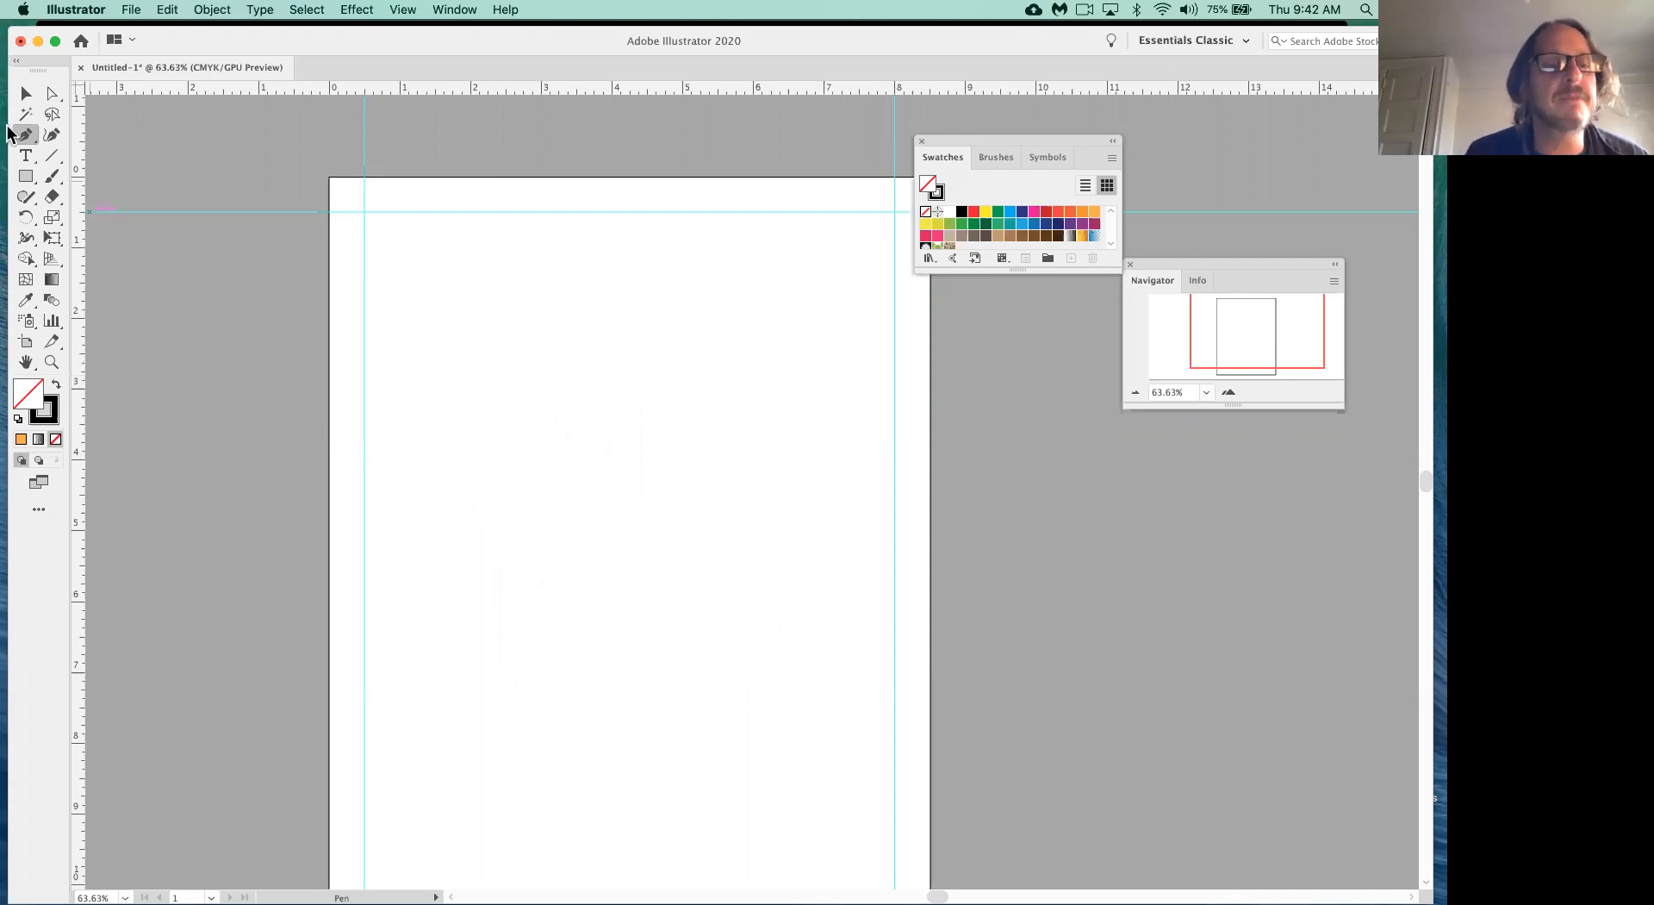
- Draw an open four-point zigzag path, and move its two middle anchor points with the Direct Selection tool
left_click(554, 310)
left_click(750, 370)
left_click(550, 479)
left_click(717, 565)
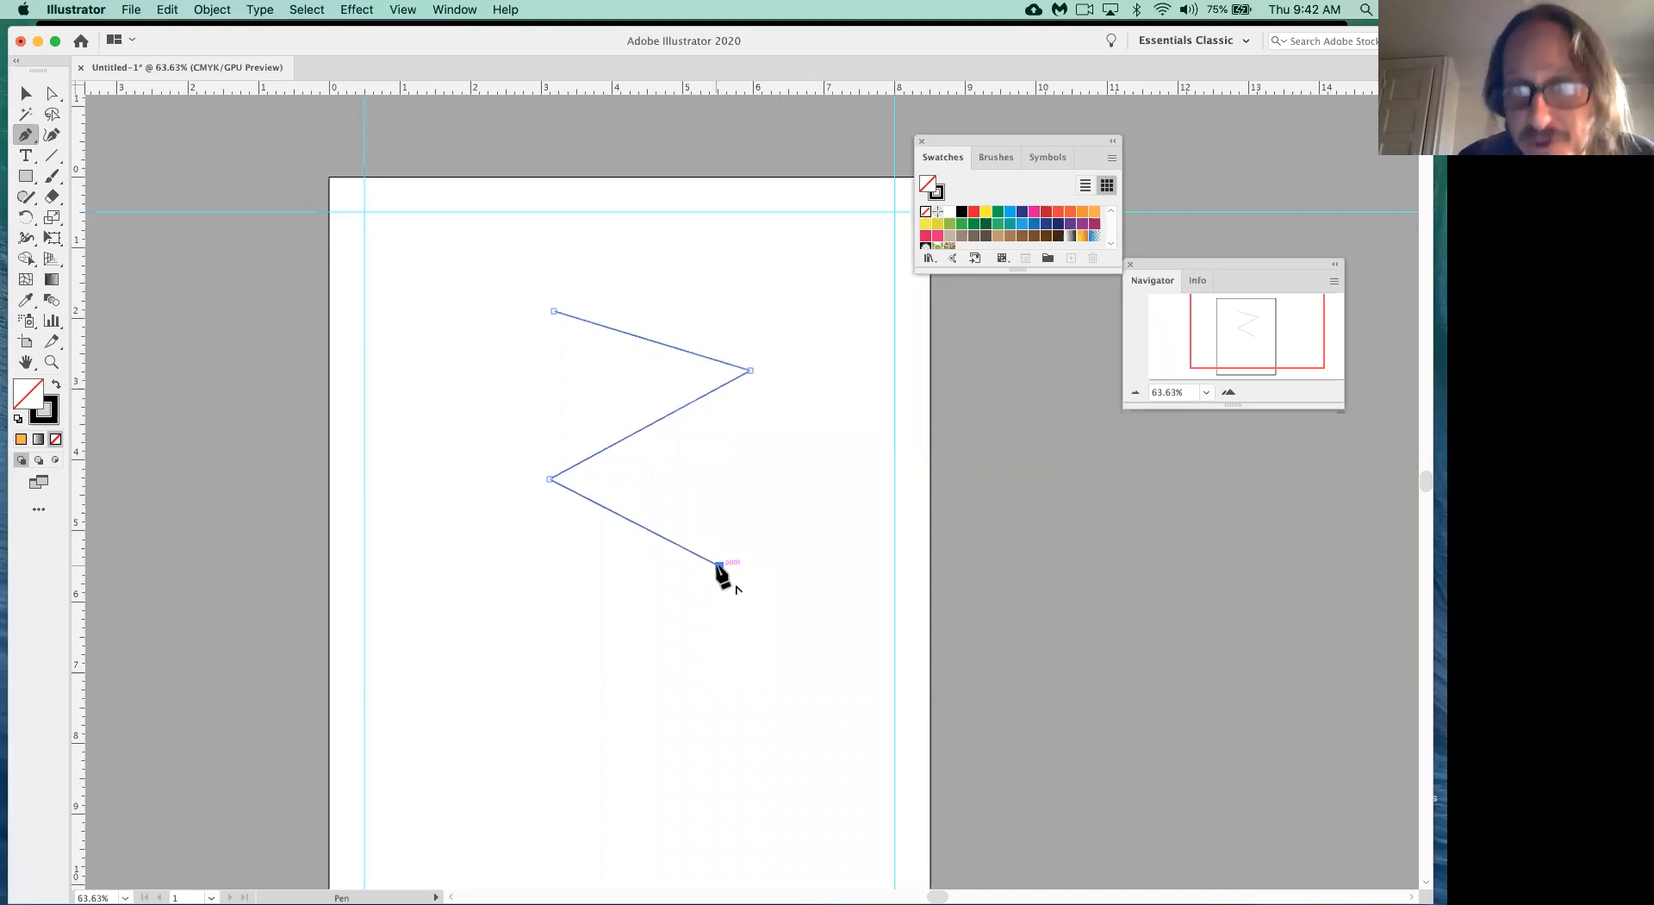
left_click(51, 96)
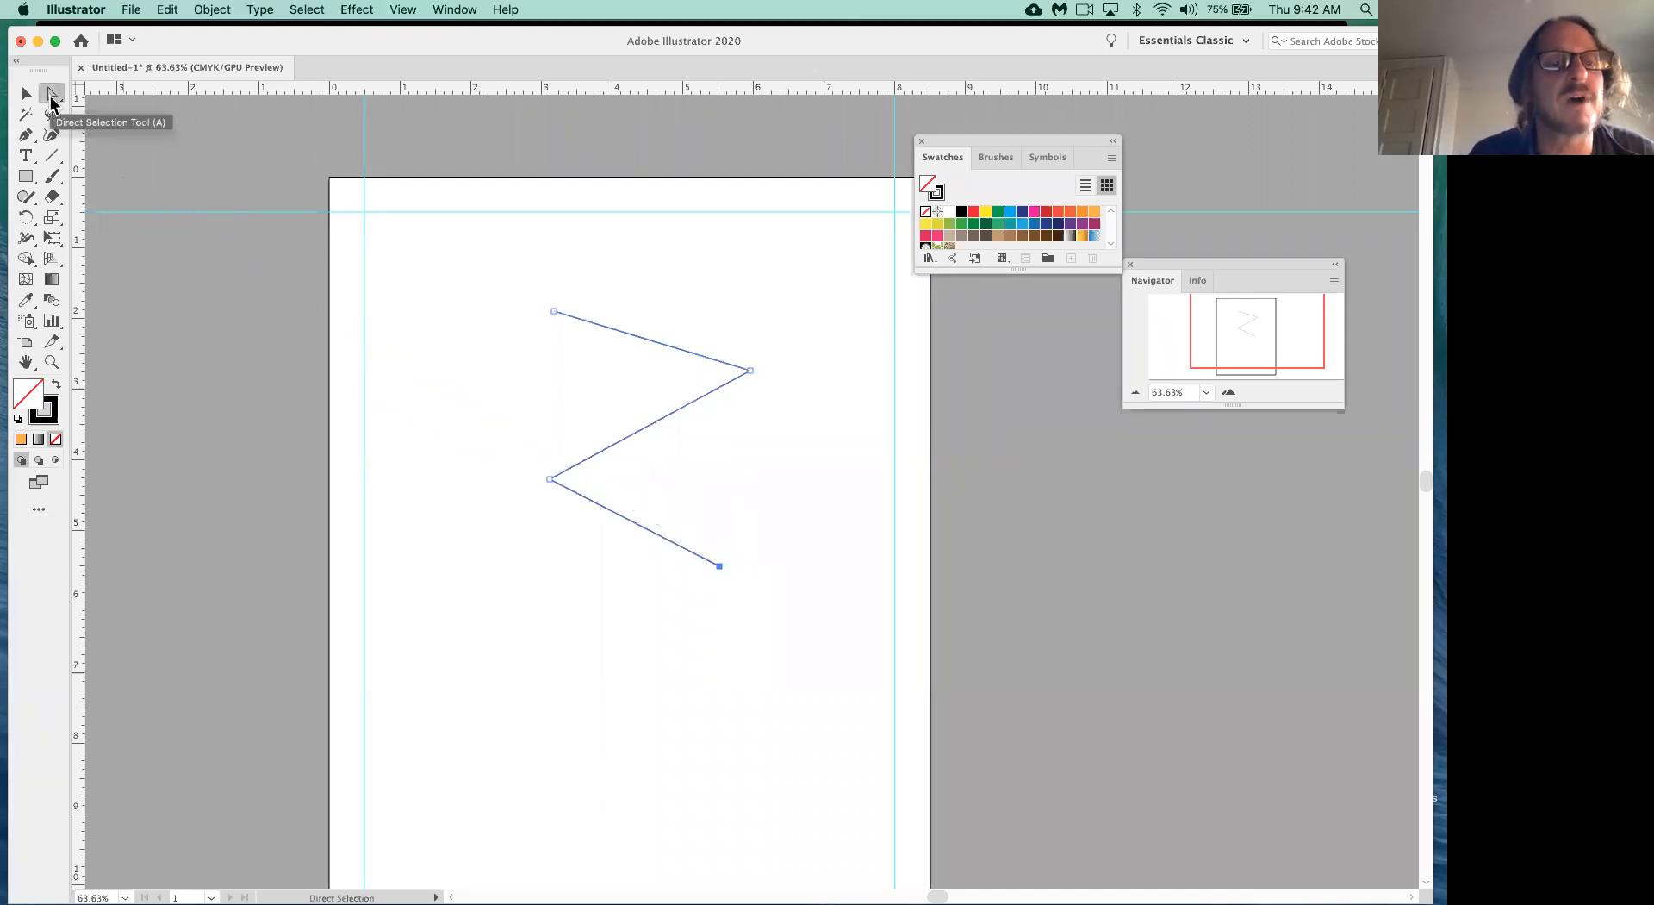
left_click_drag(550, 479, 484, 409)
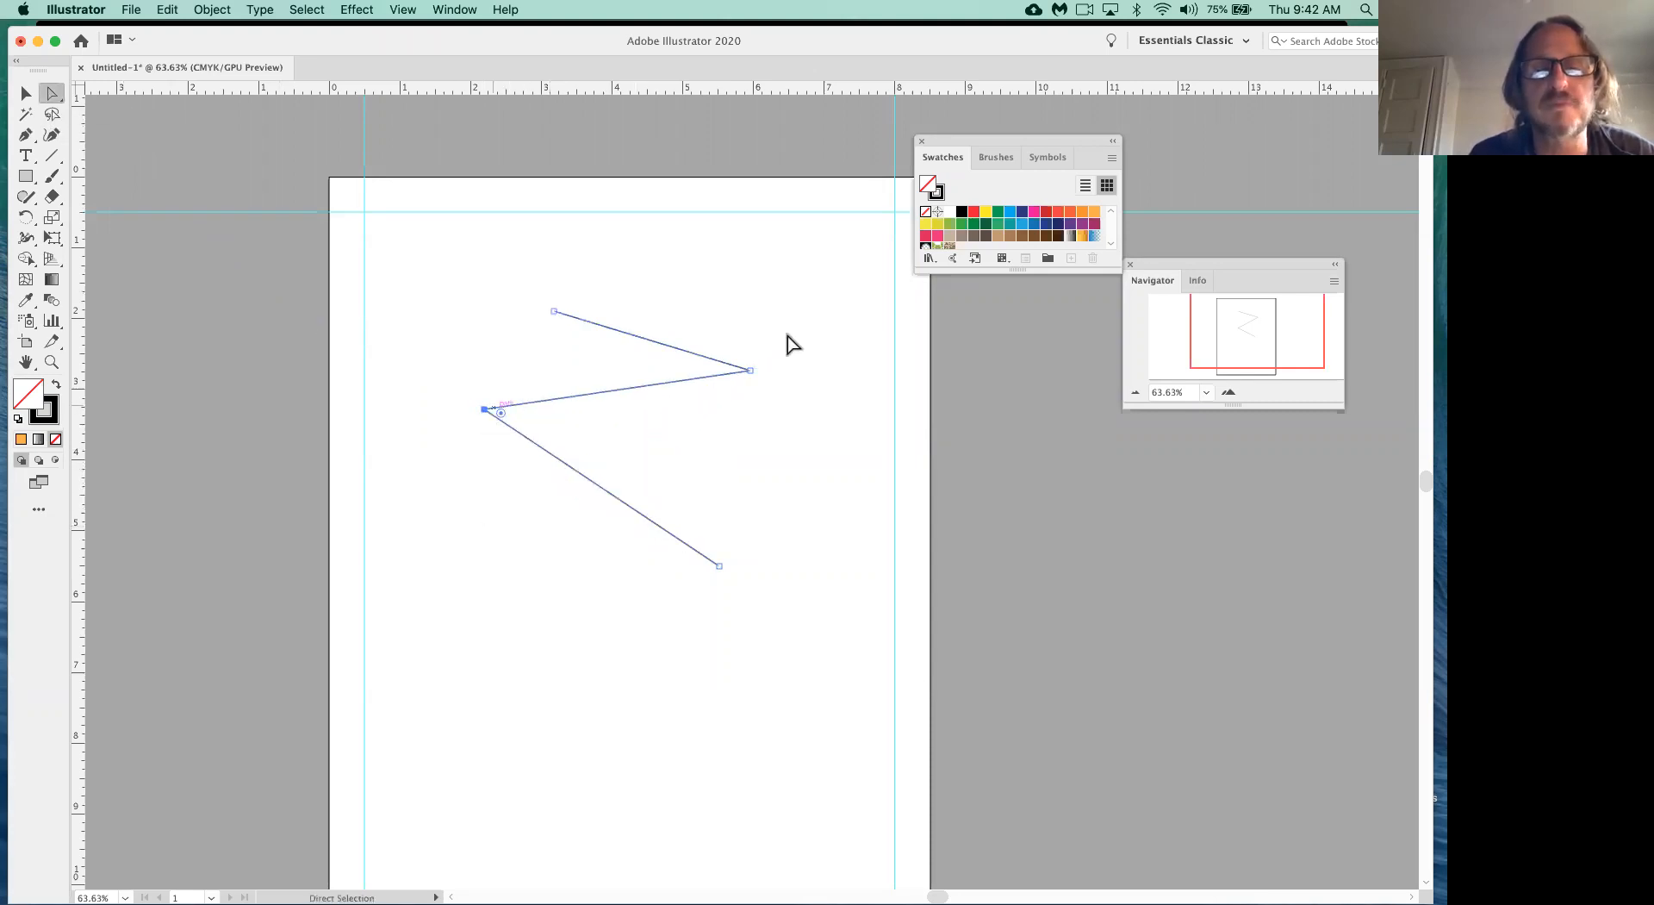
left_click_drag(750, 370, 668, 440)
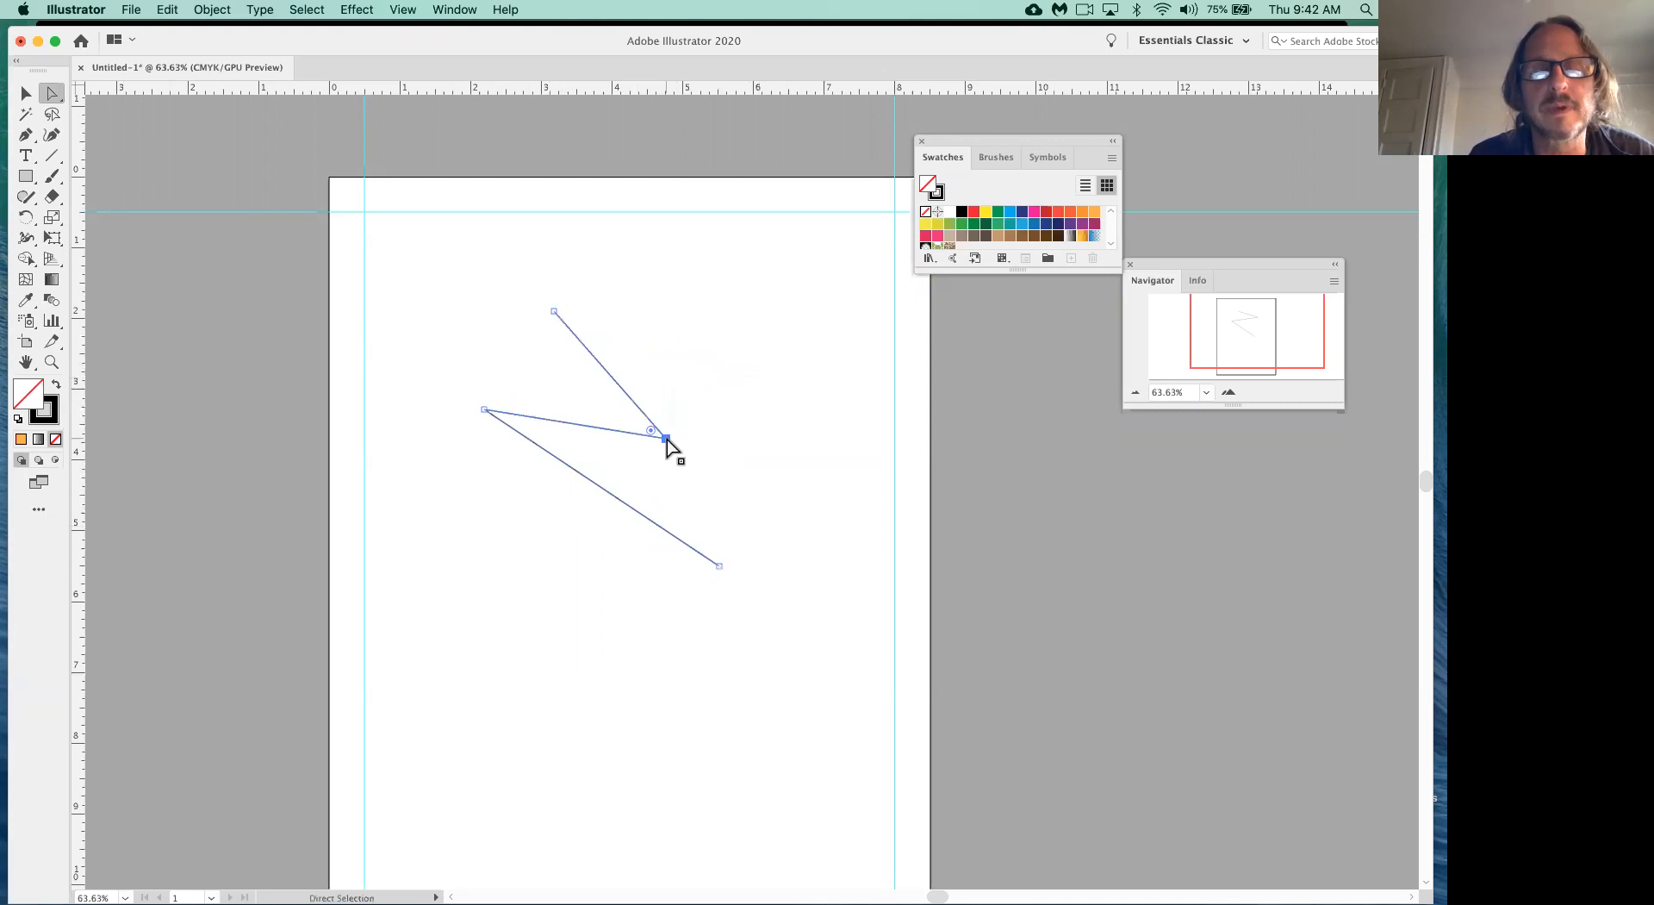
- Try to continue the zigzag with three more Pen tool points below it, and delete everything on the artboard
left_click(26, 135)
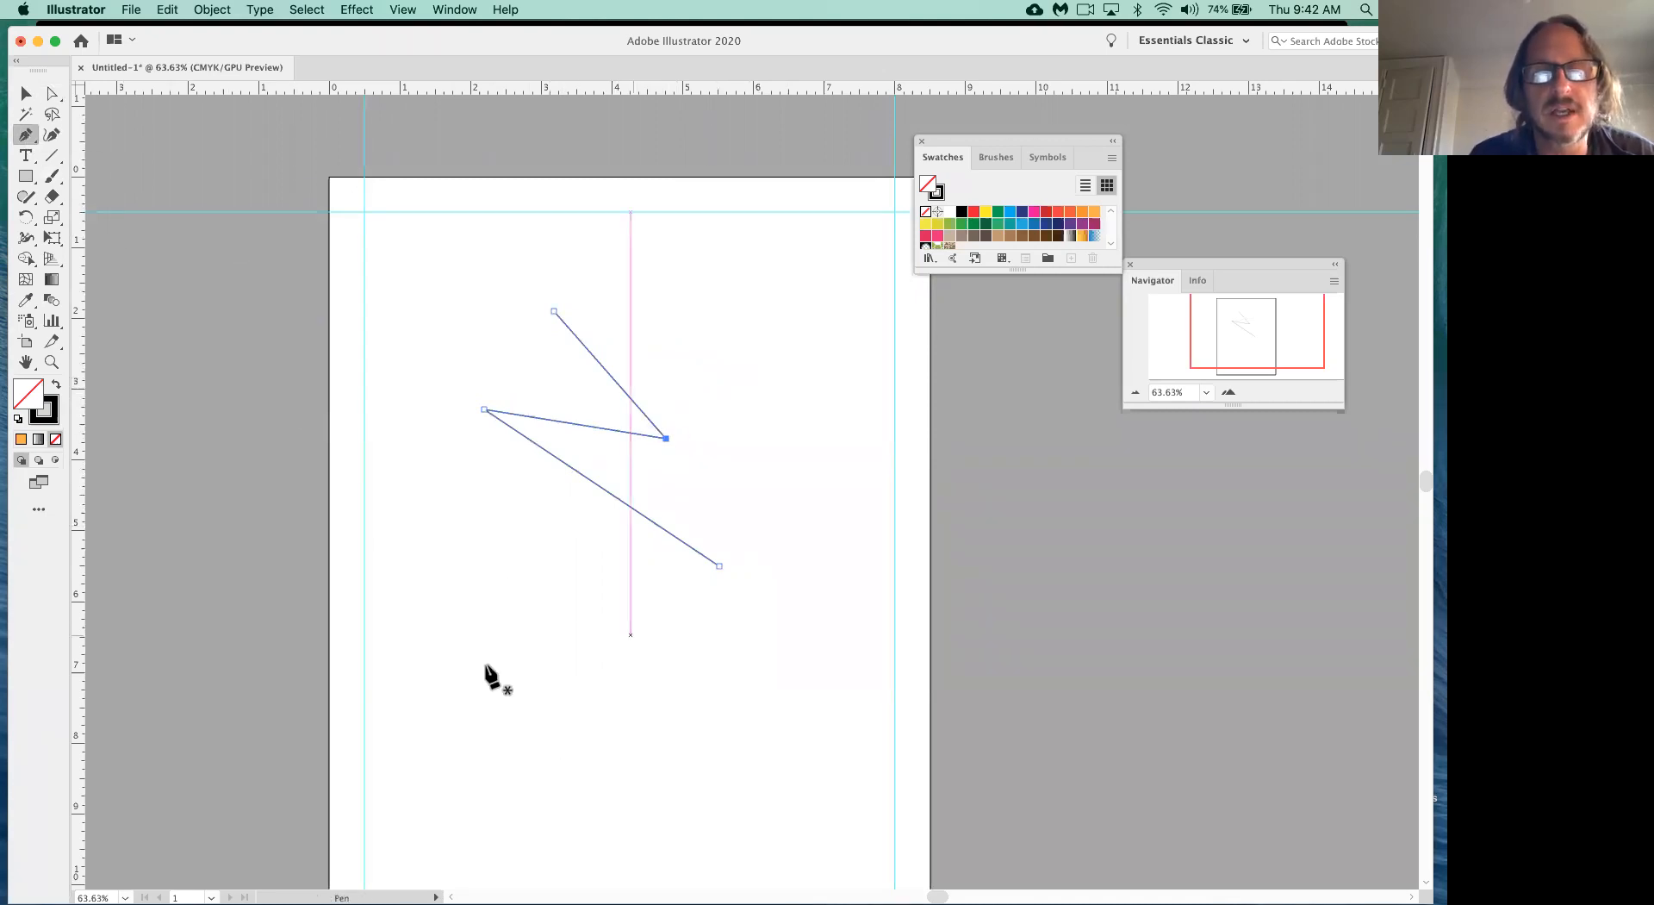
left_click(548, 621)
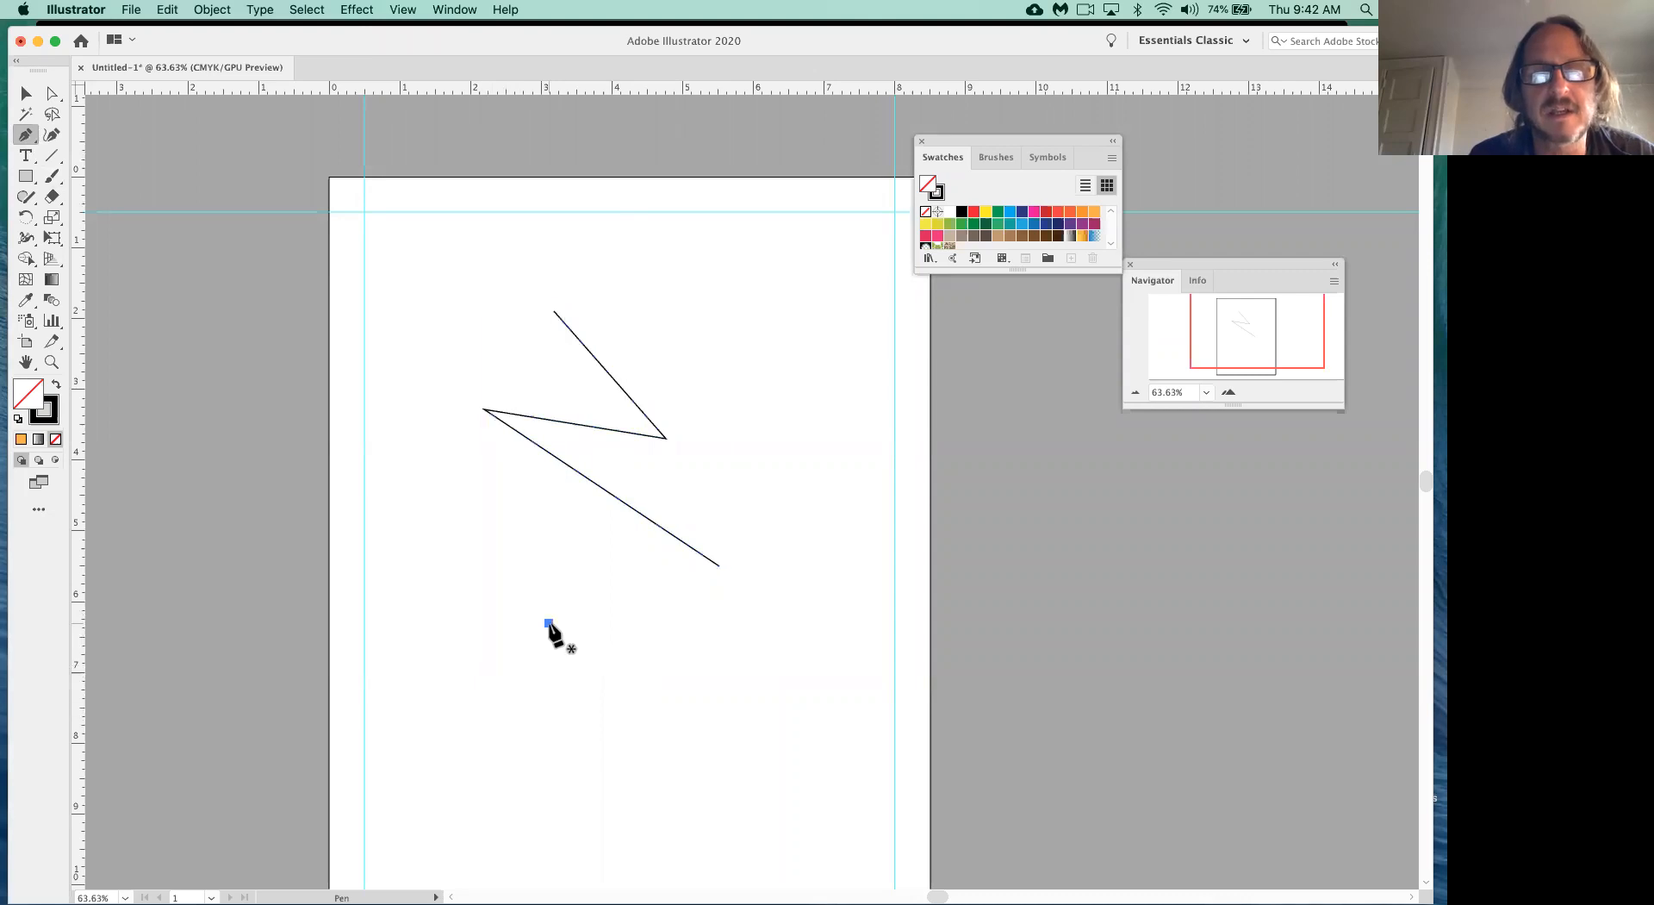
left_click(680, 696)
left_click(510, 727)
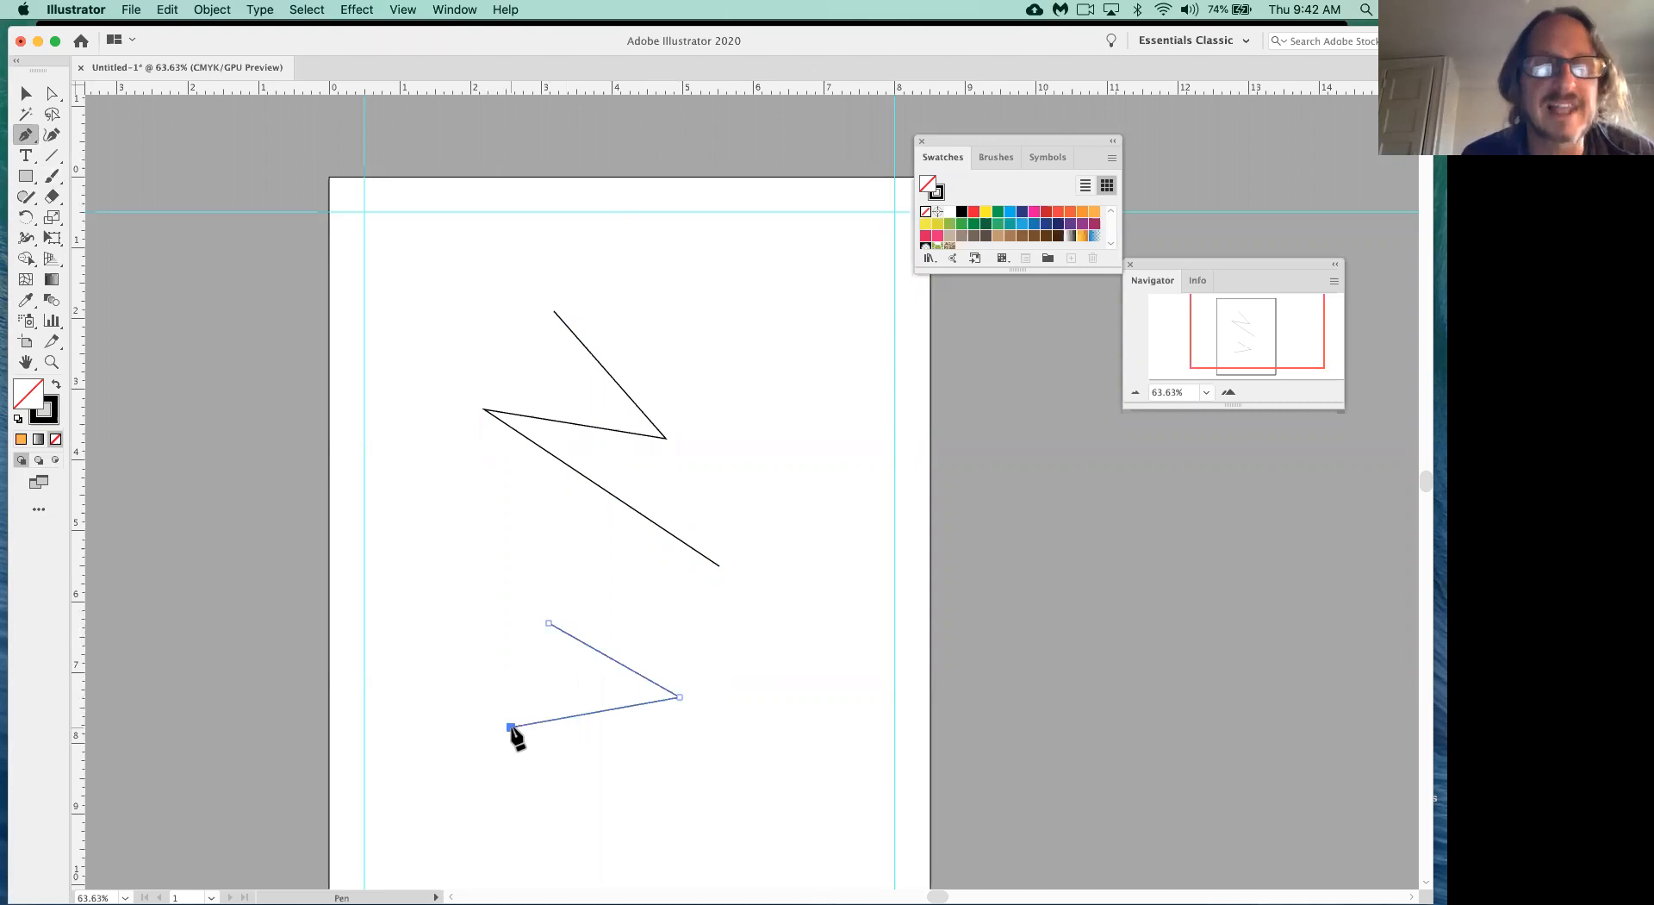
key("super+a")
key("BackSpace")
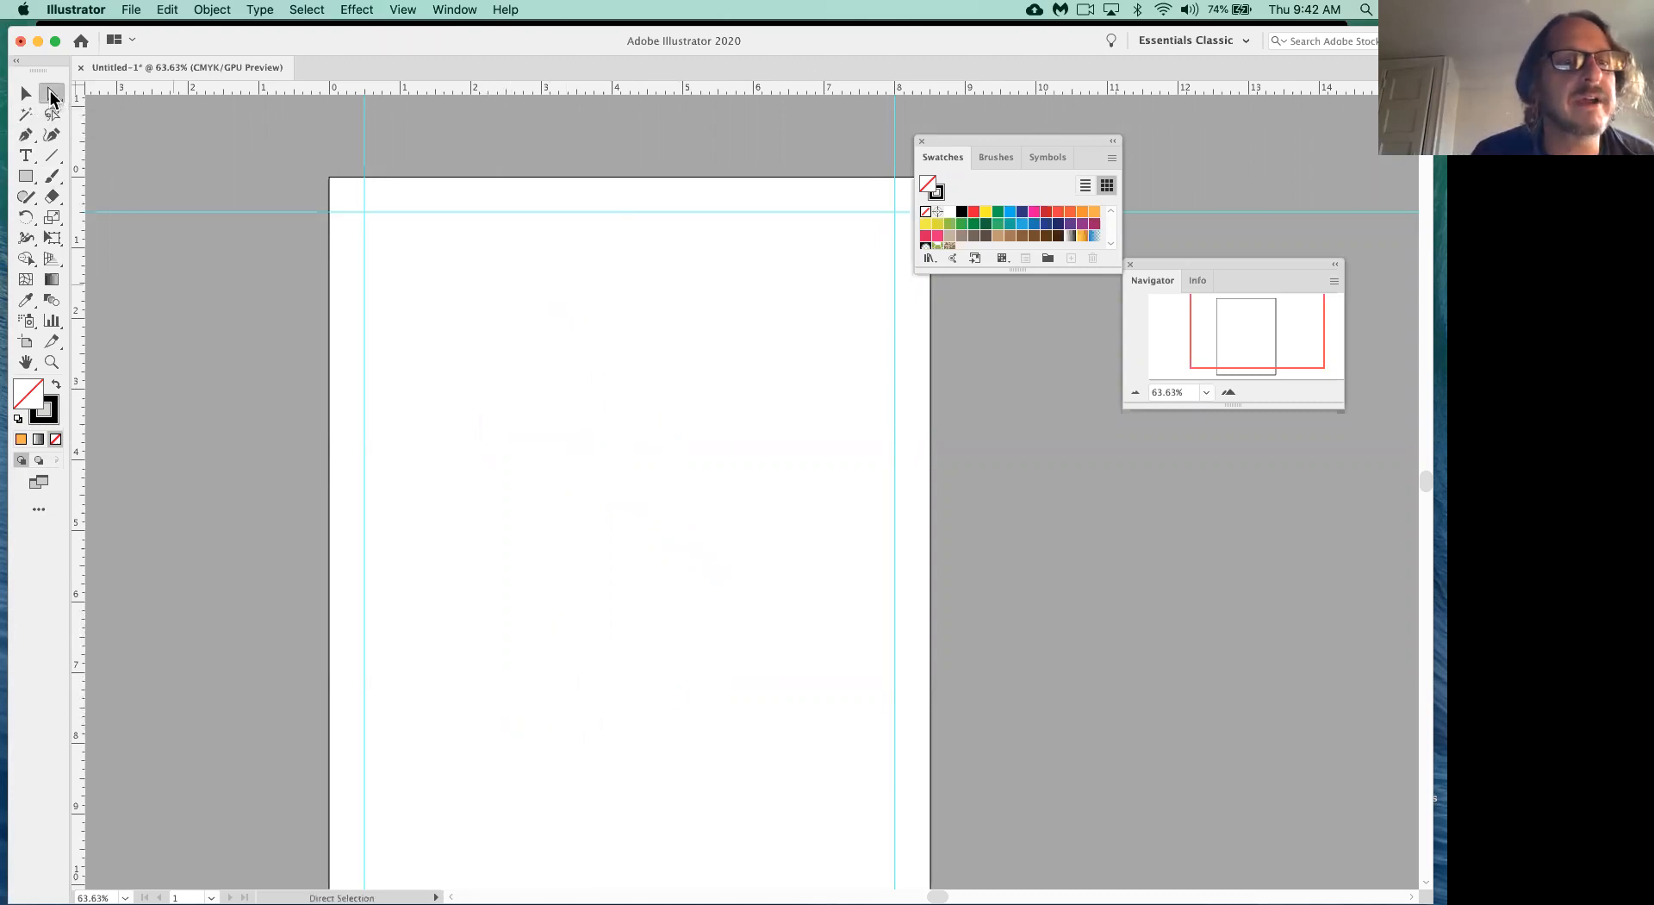
- Draw a new open four-point zigzag with the Pen tool, and move its two middle anchor points left using temporary Direct Selection
left_click(26, 134)
left_click(529, 367)
left_click(741, 465)
left_click(514, 547)
left_click(711, 611)
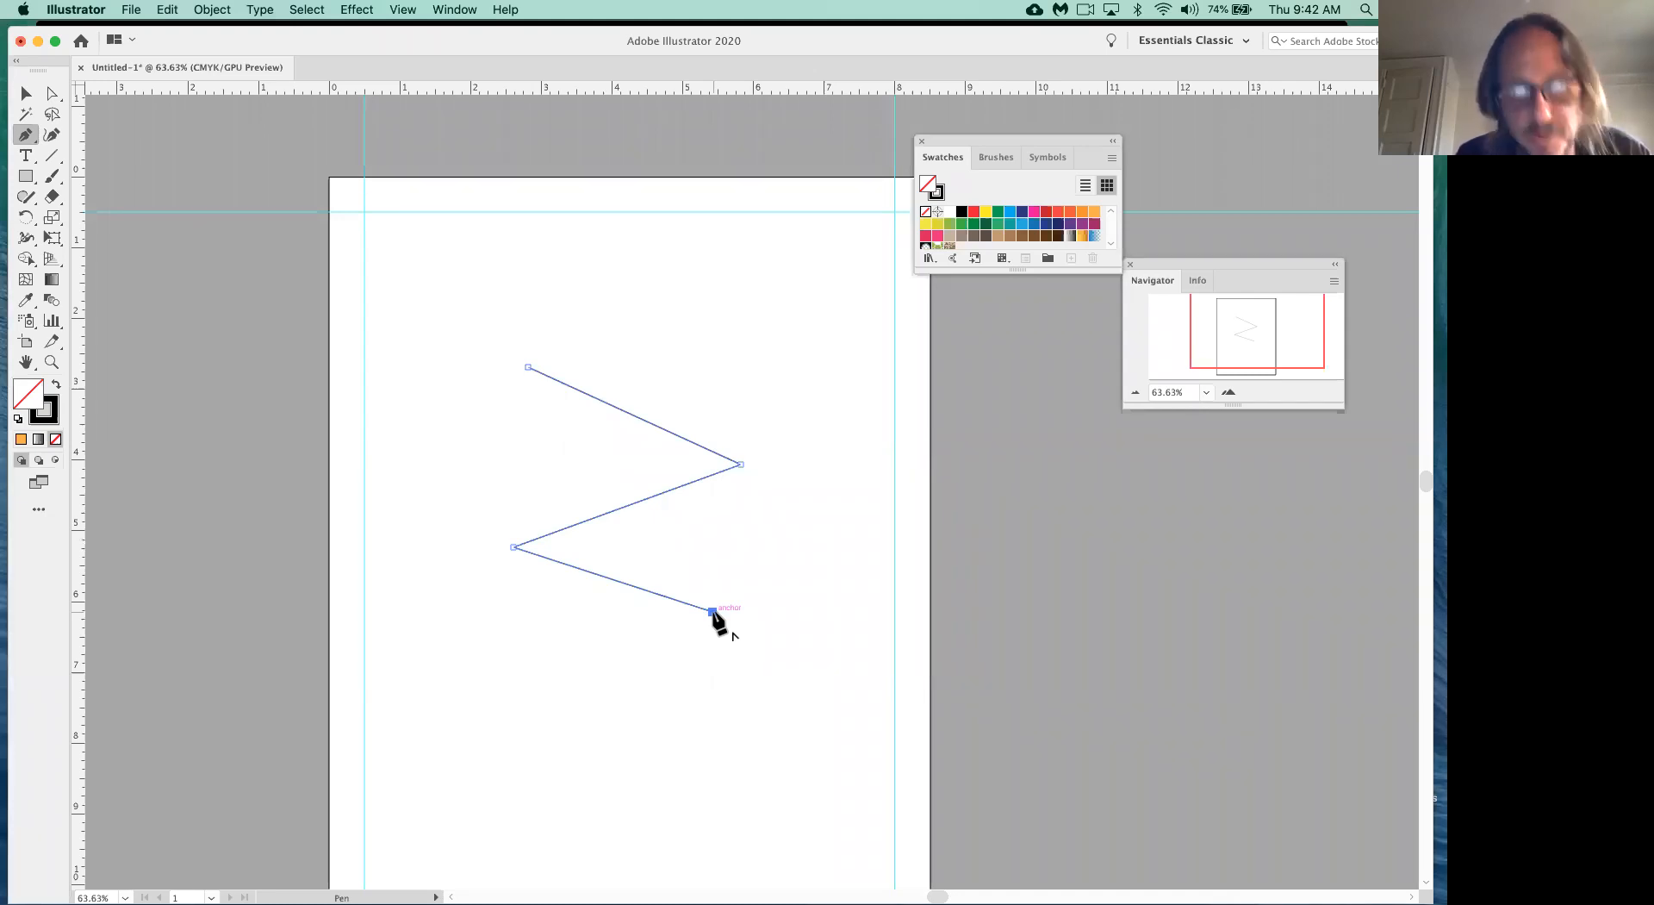
key("super")
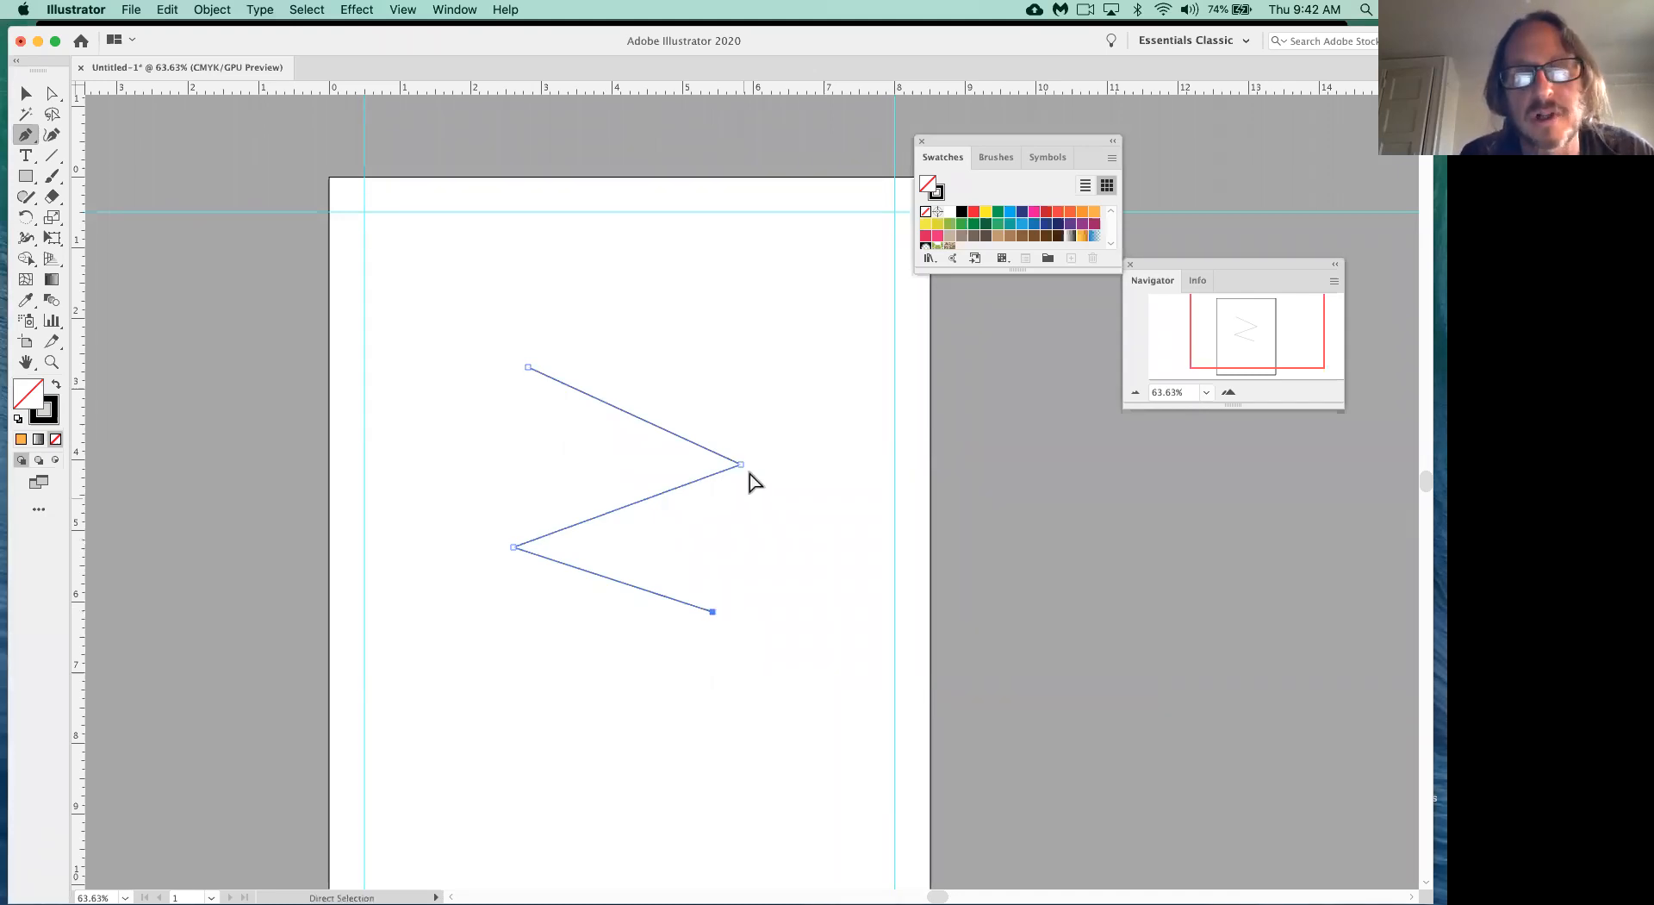
left_click_drag(739, 465, 653, 475)
left_click_drag(514, 547, 455, 547)
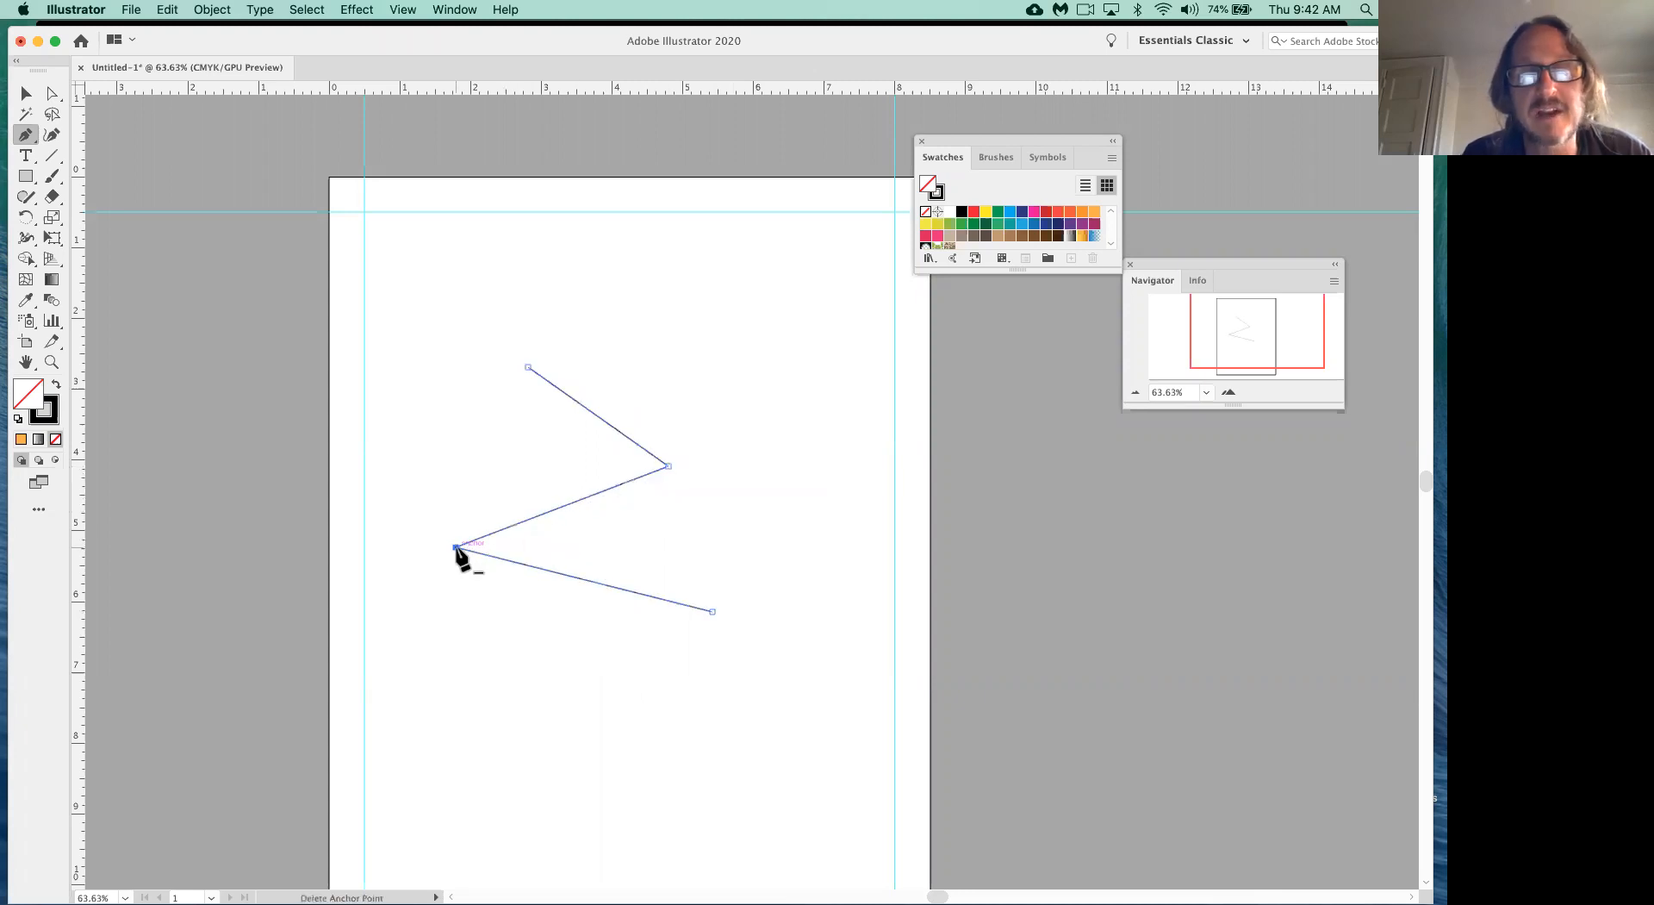
- Continue the zigzag with eight more corner points down the page and back up its left side, and close it at the starting point
left_click(519, 692)
left_click(737, 777)
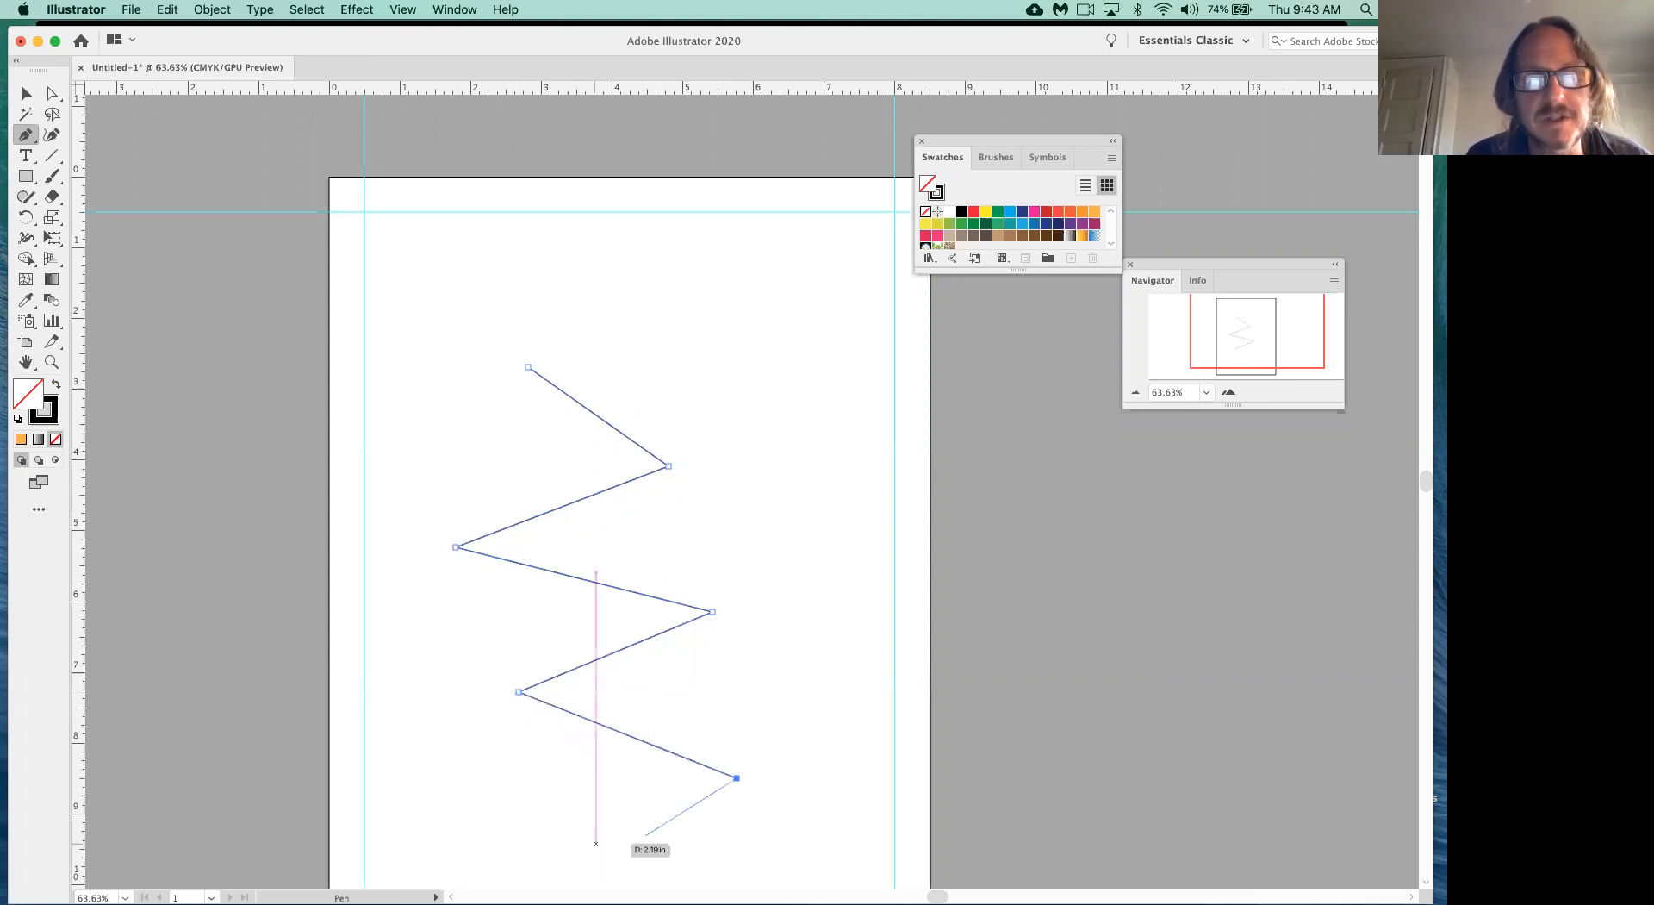
left_click(552, 861)
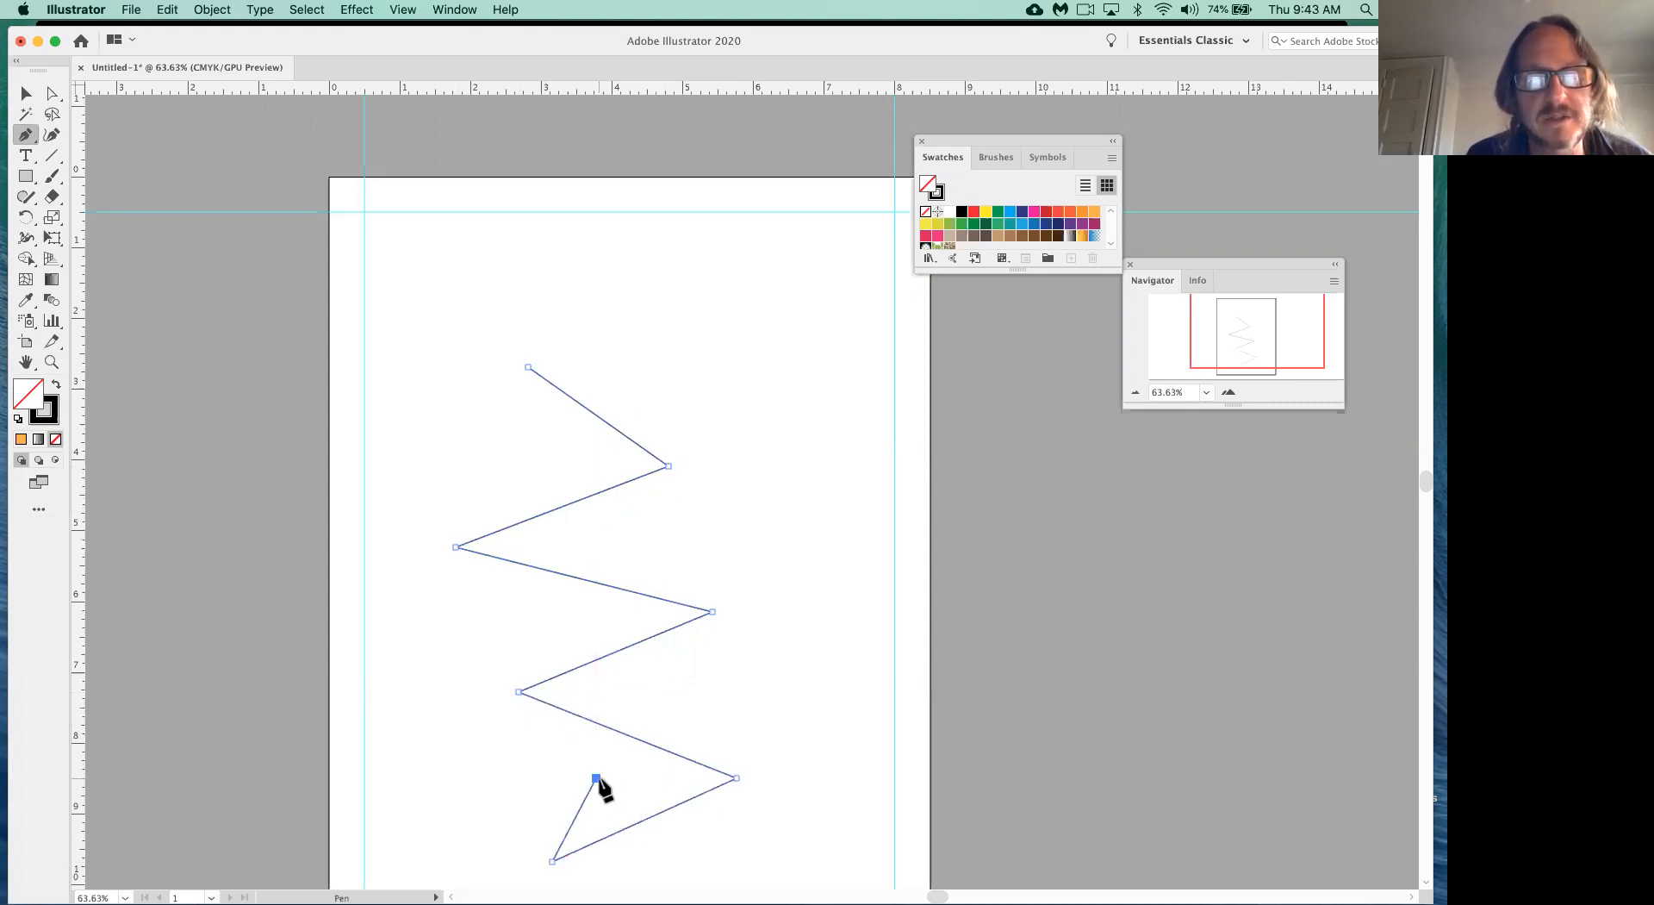
left_click(596, 778)
left_click(429, 669)
left_click(534, 632, "super")
left_click(529, 621)
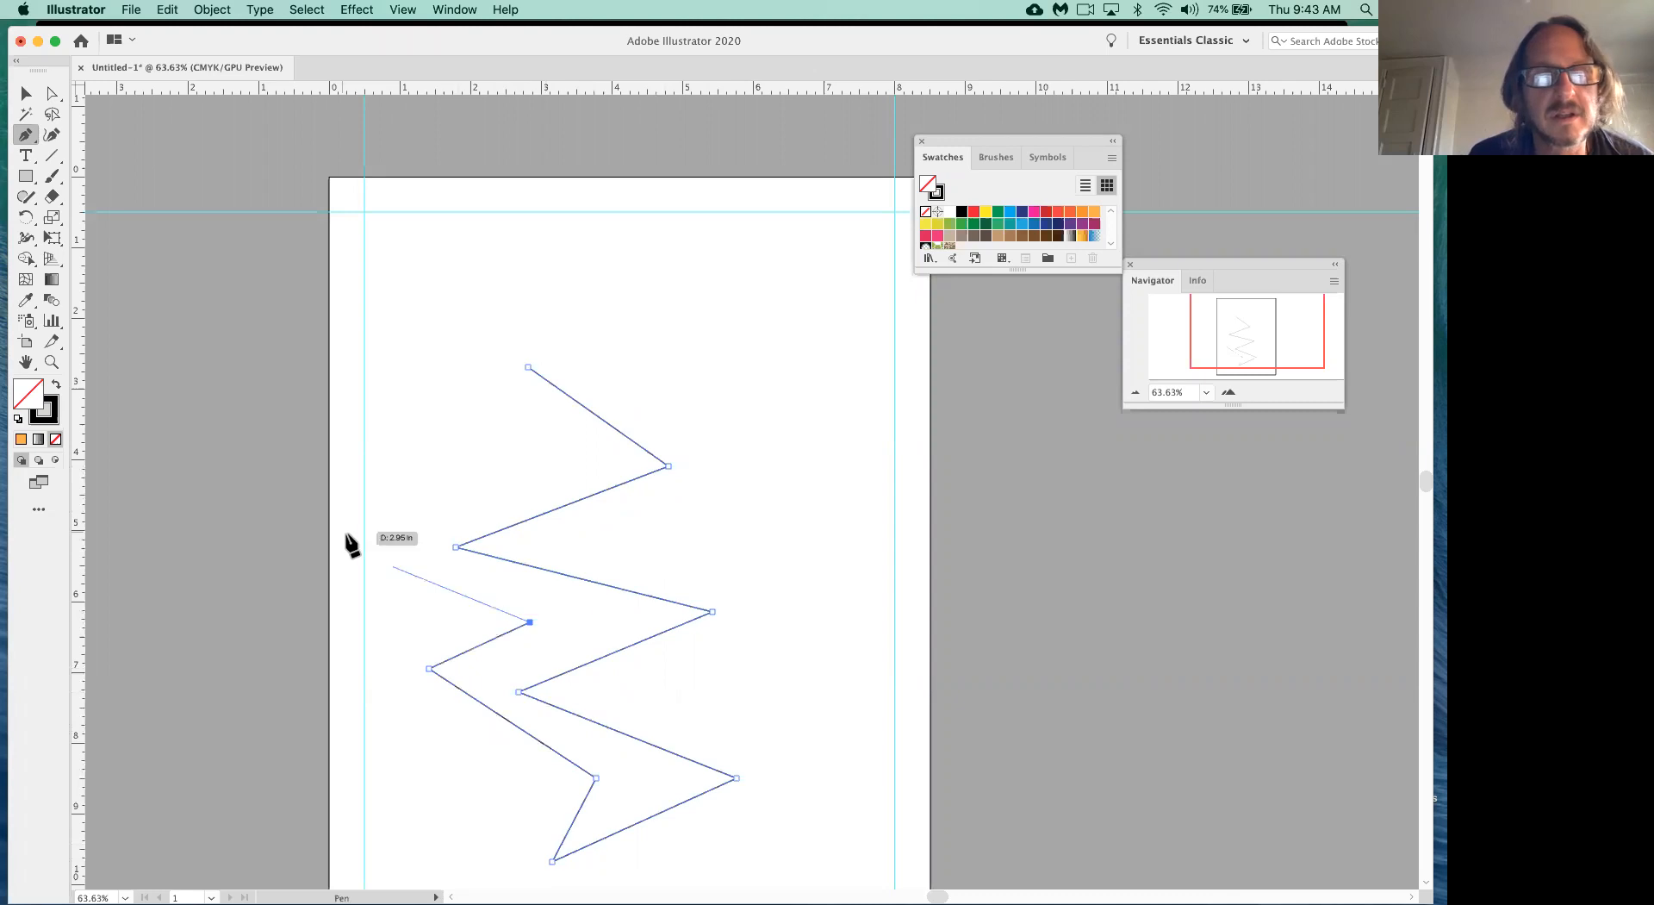
left_click(364, 551)
left_click(554, 463)
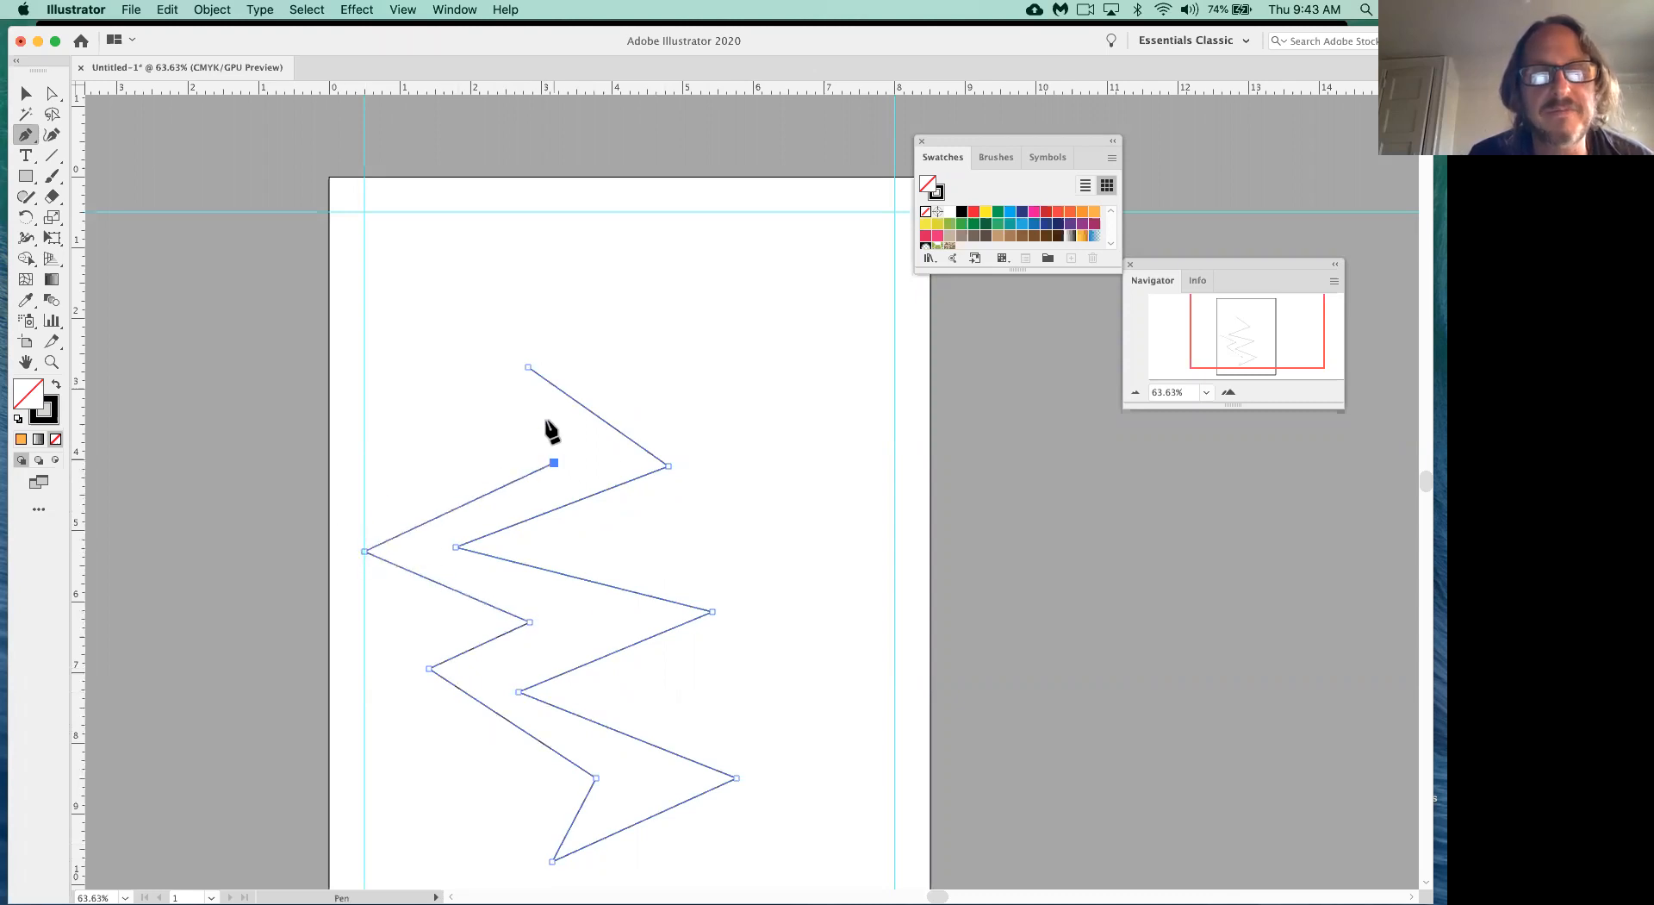
left_click(528, 367)
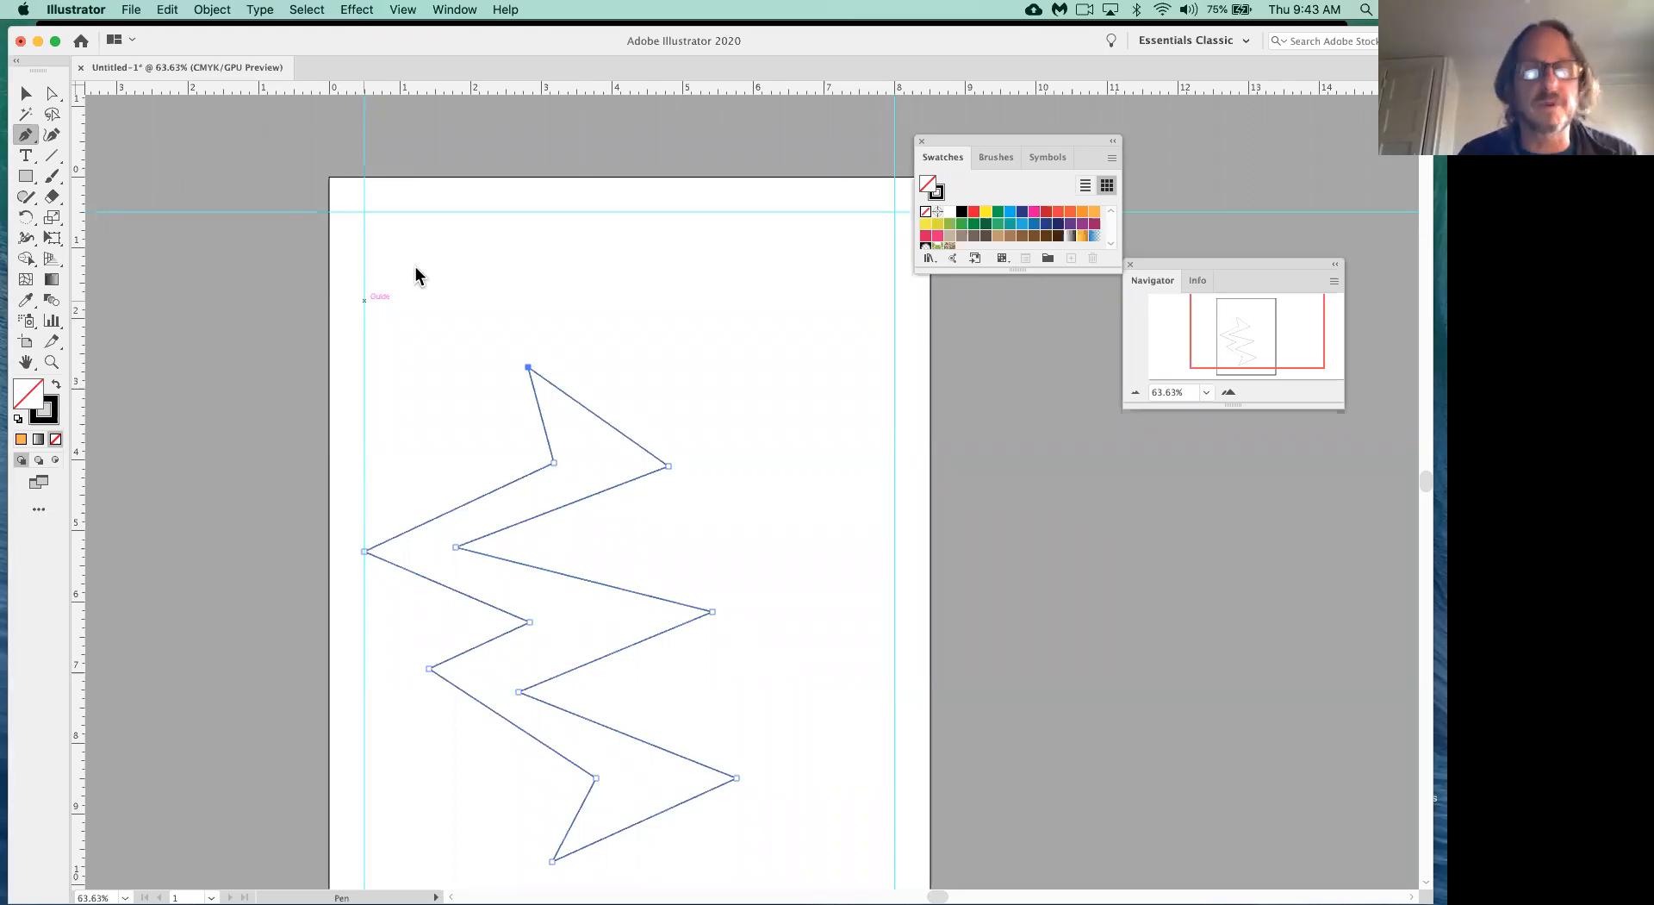
- Delete the large closed zigzag shape from the artboard
key("Escape")
key("super+a")
key("Delete")
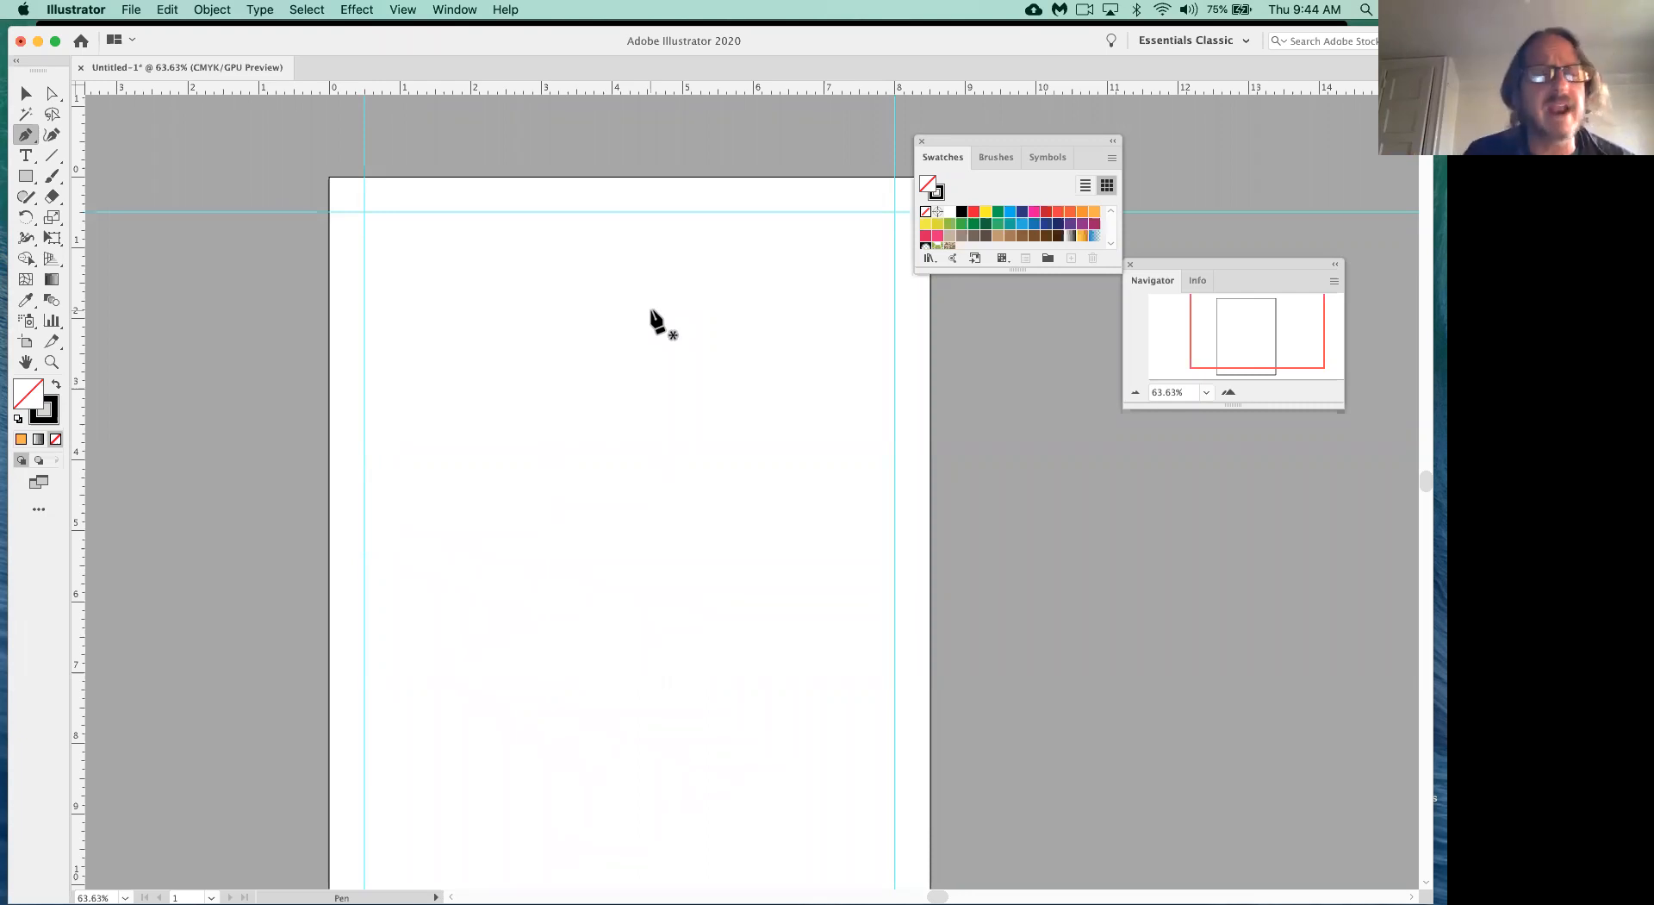
- Draw a large closed four-sided Pen tool shape about 5.3 in wide and 5 in tall between the margin guides
left_click(825, 343)
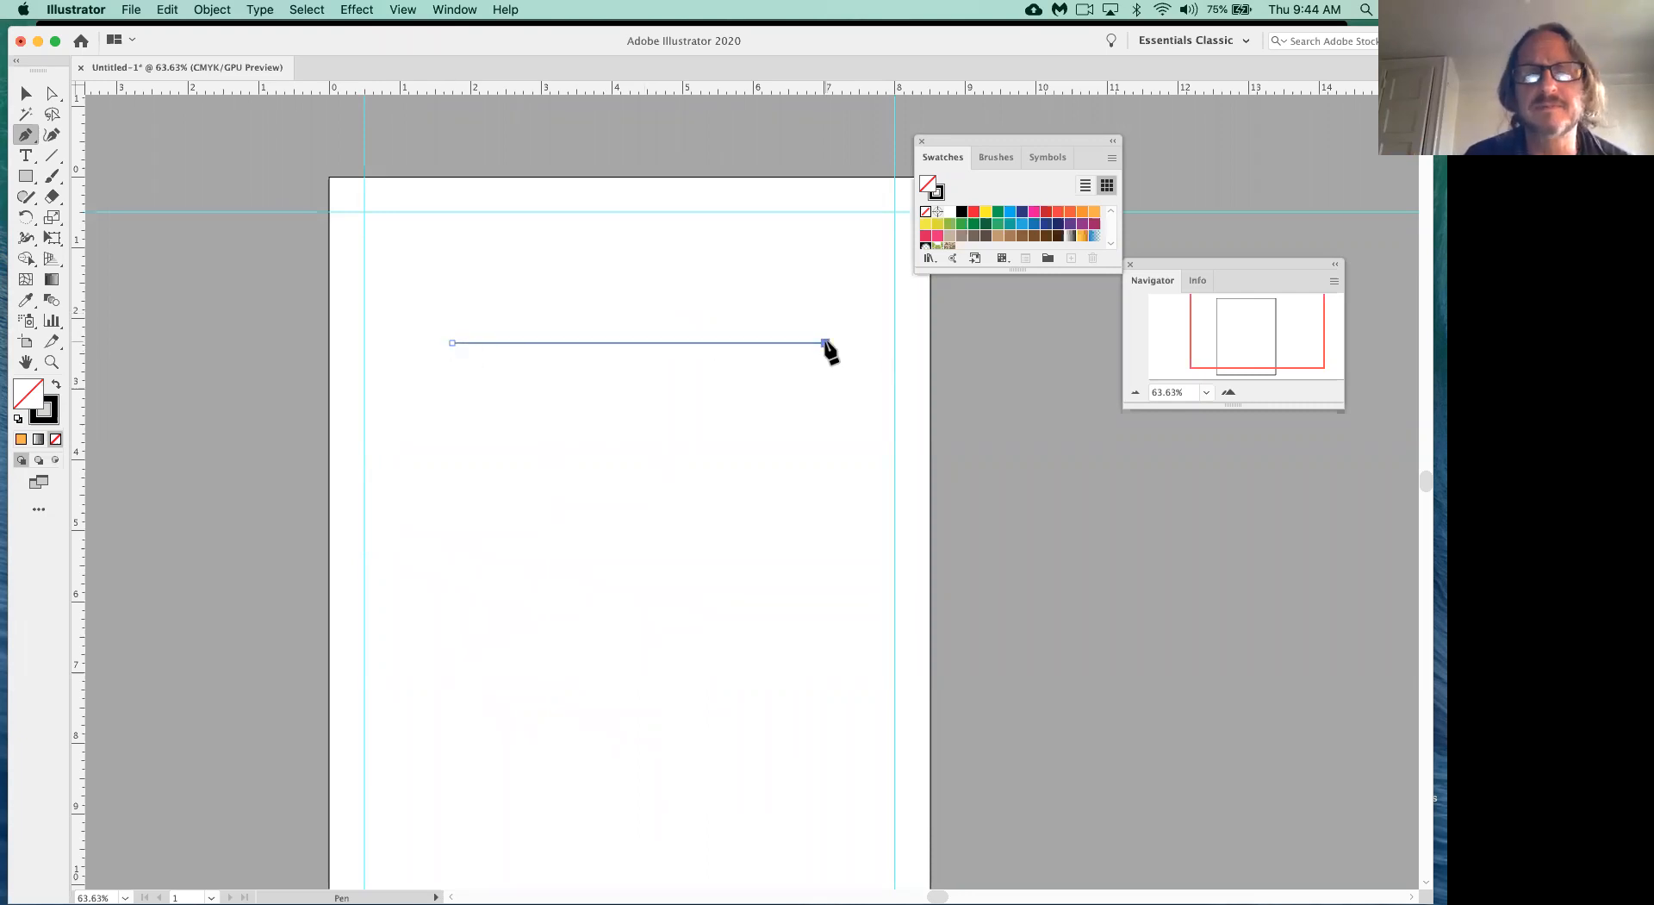
left_click(826, 698)
left_click(452, 690)
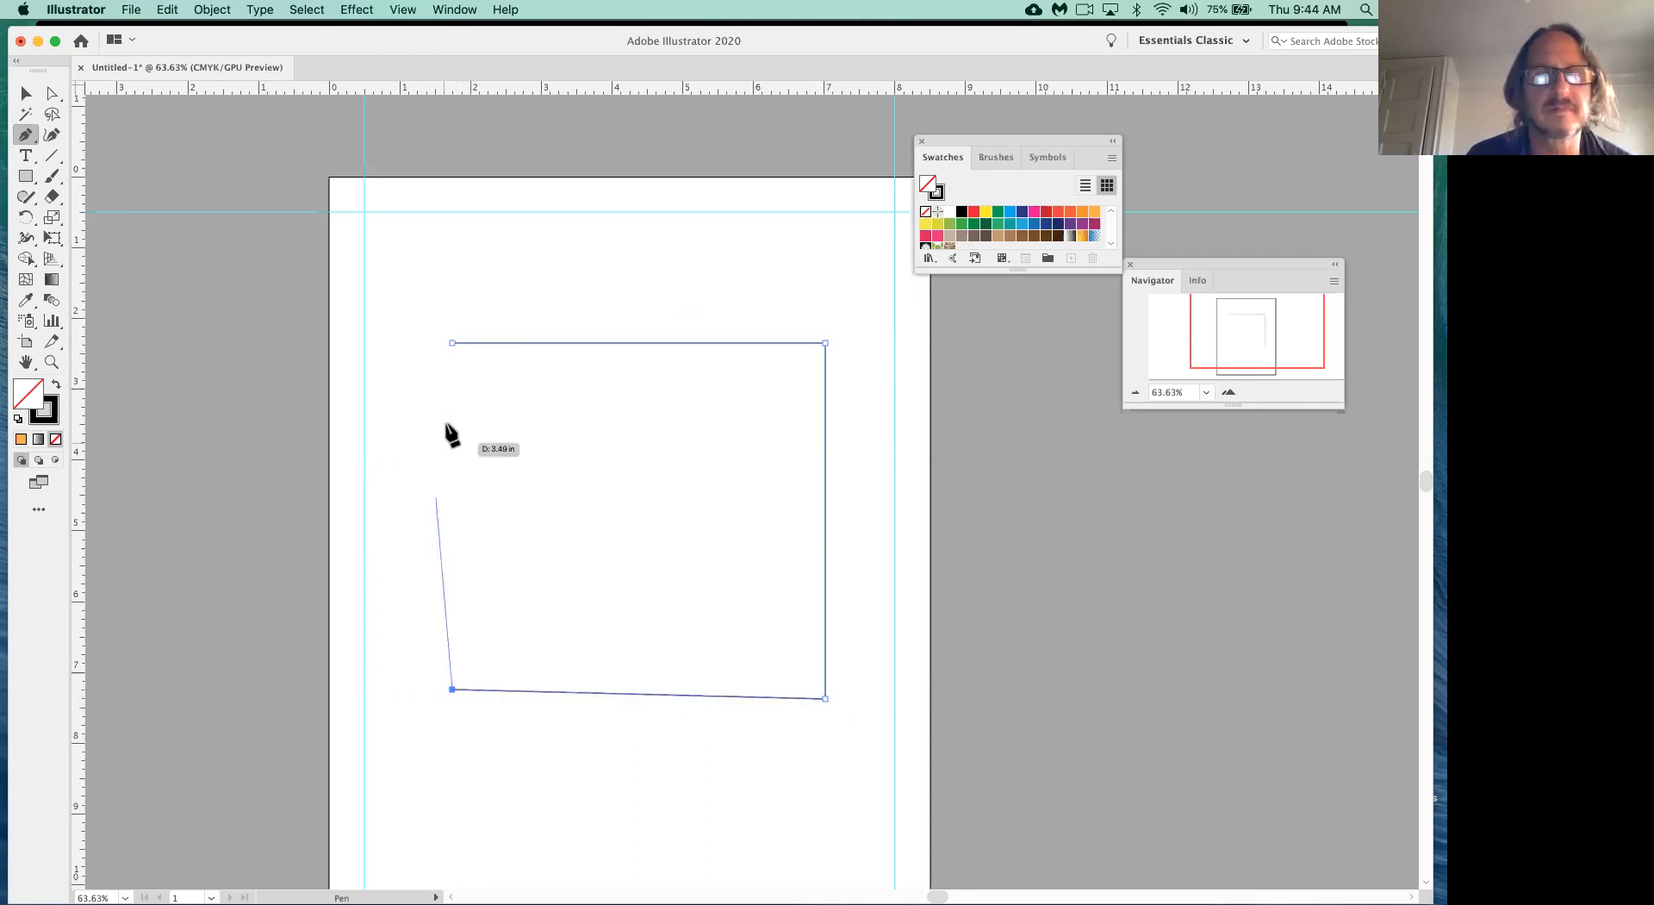
left_click(452, 342)
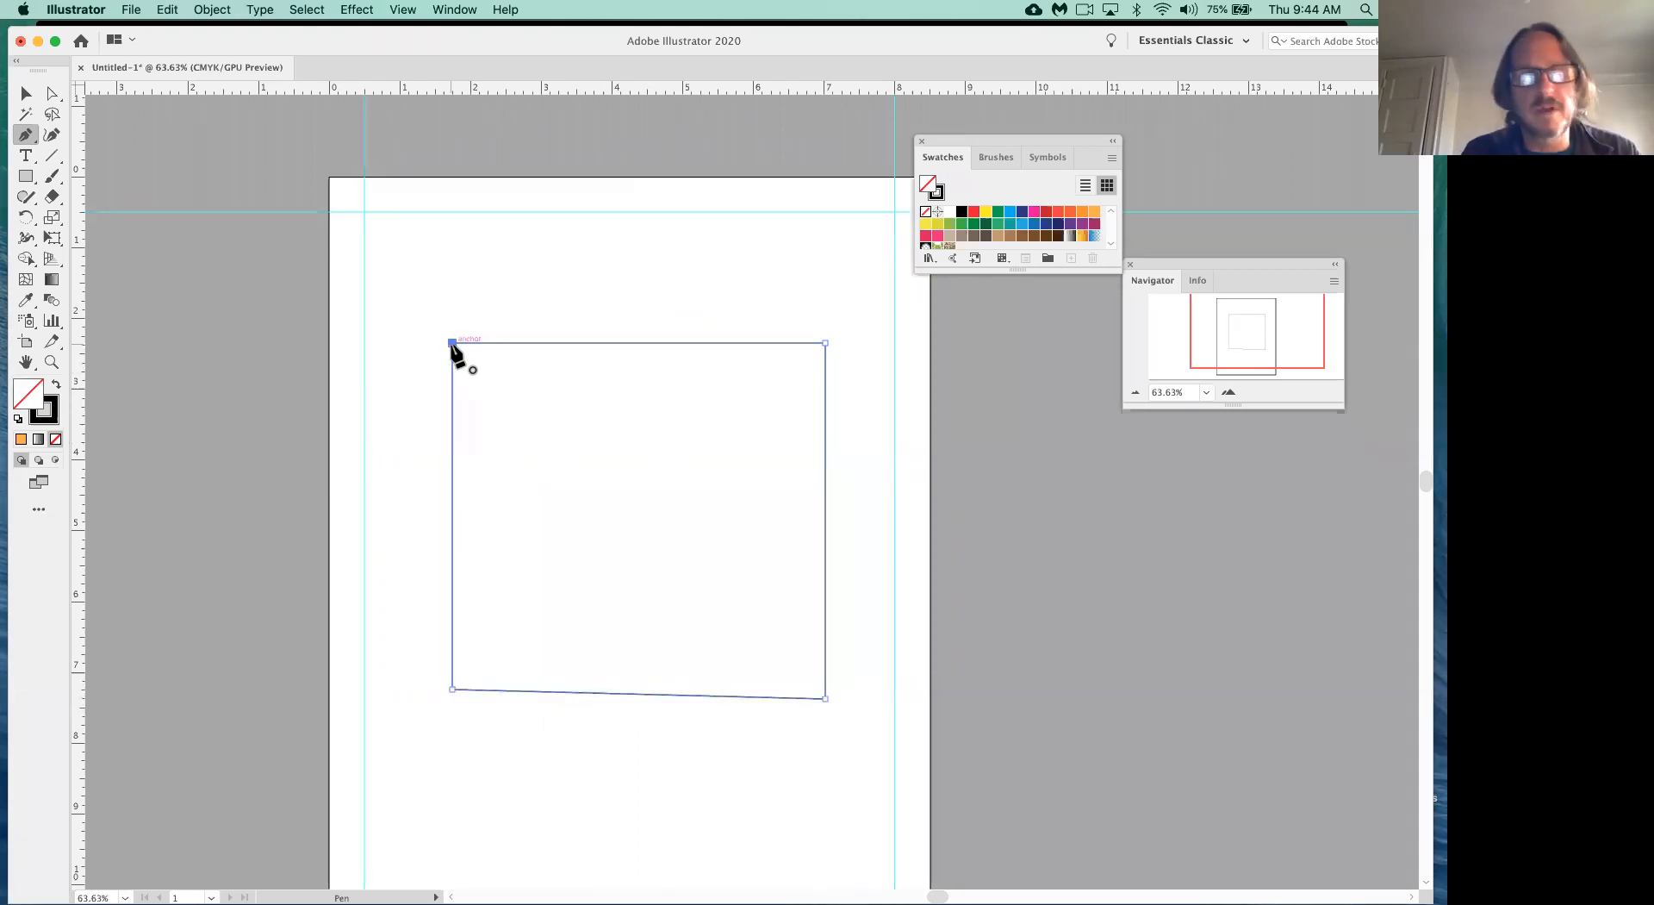
key("super")
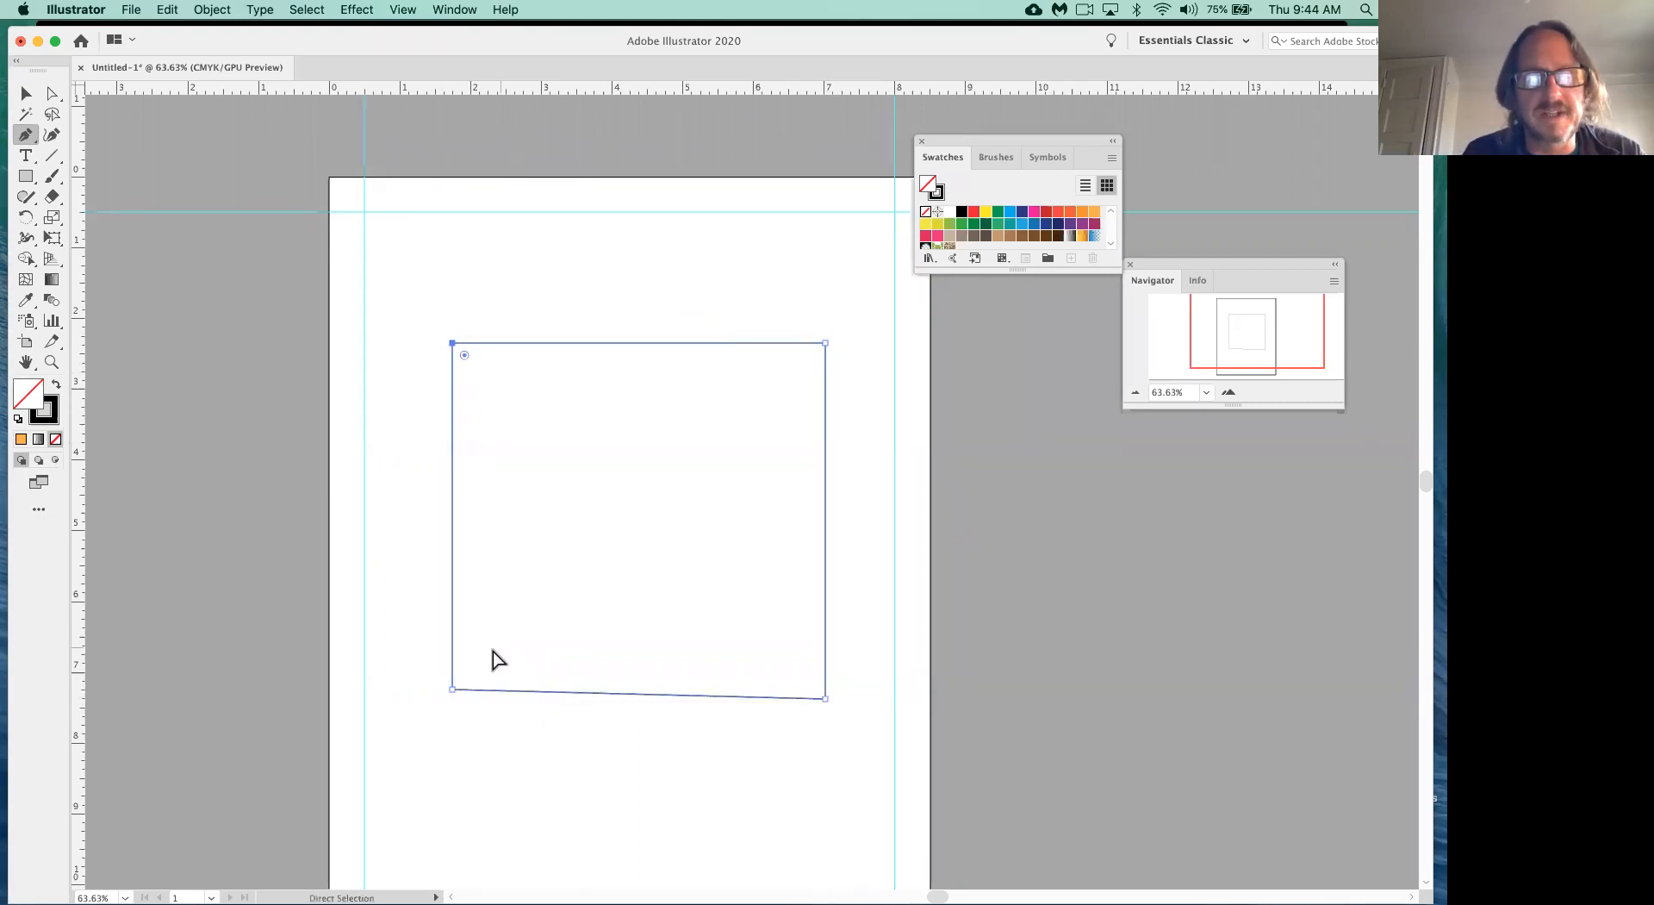
- Level the lower-left corner to square the shape, and add an anchor point near the middle of each of its four sides
left_click_drag(452, 689, 453, 698)
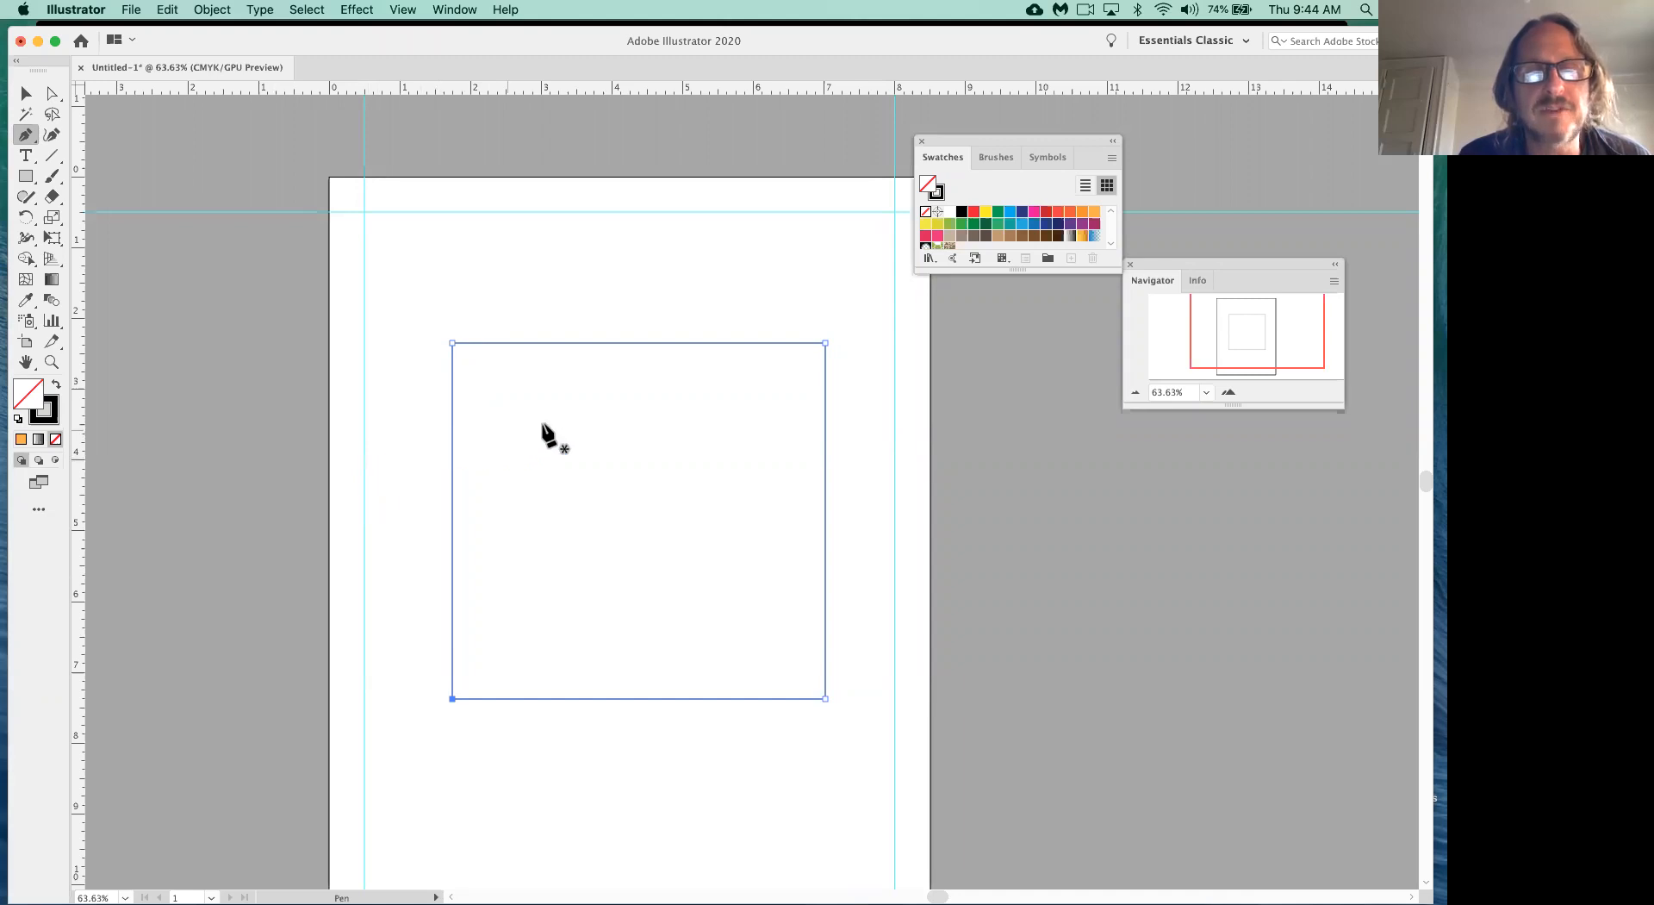
left_click(630, 342)
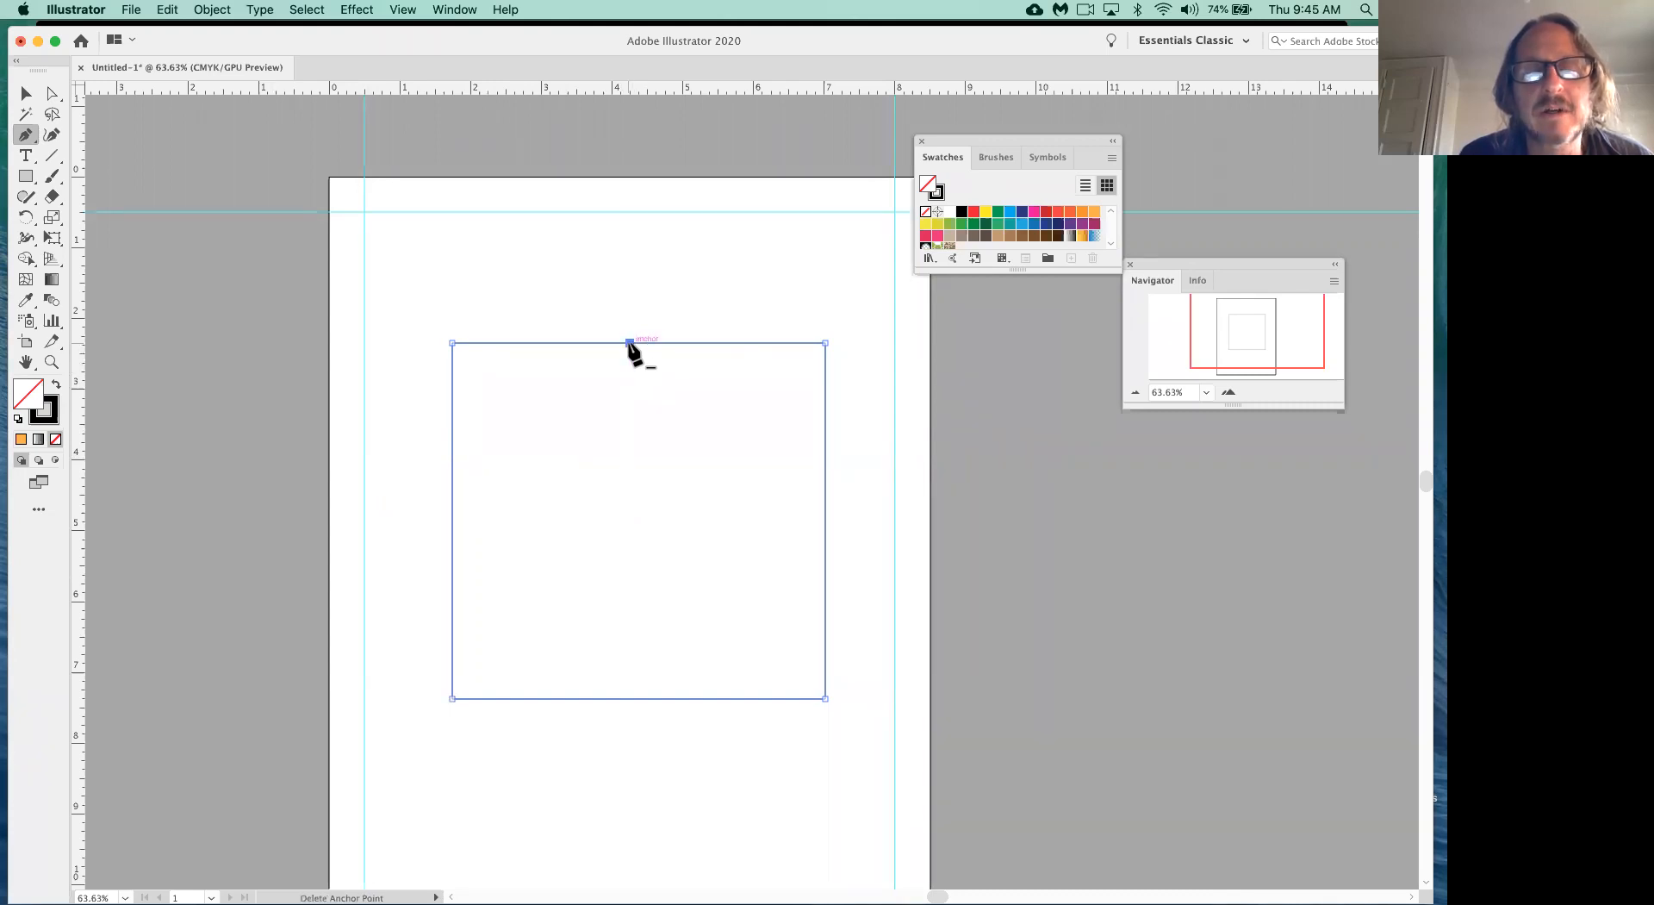
left_click(825, 515)
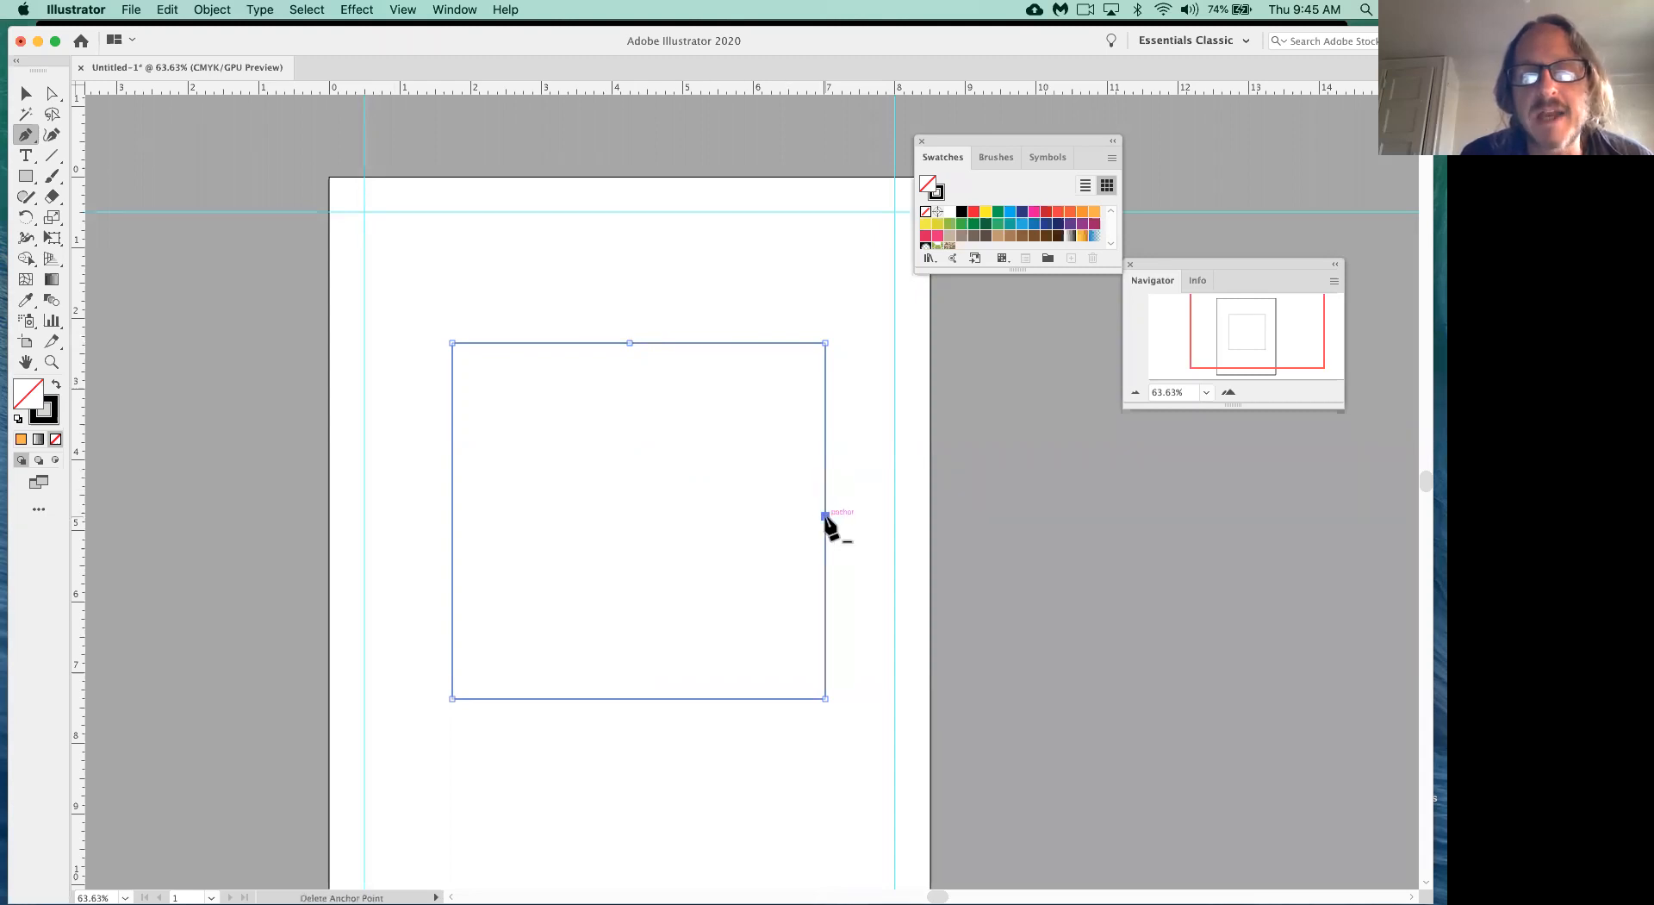
left_click(631, 698)
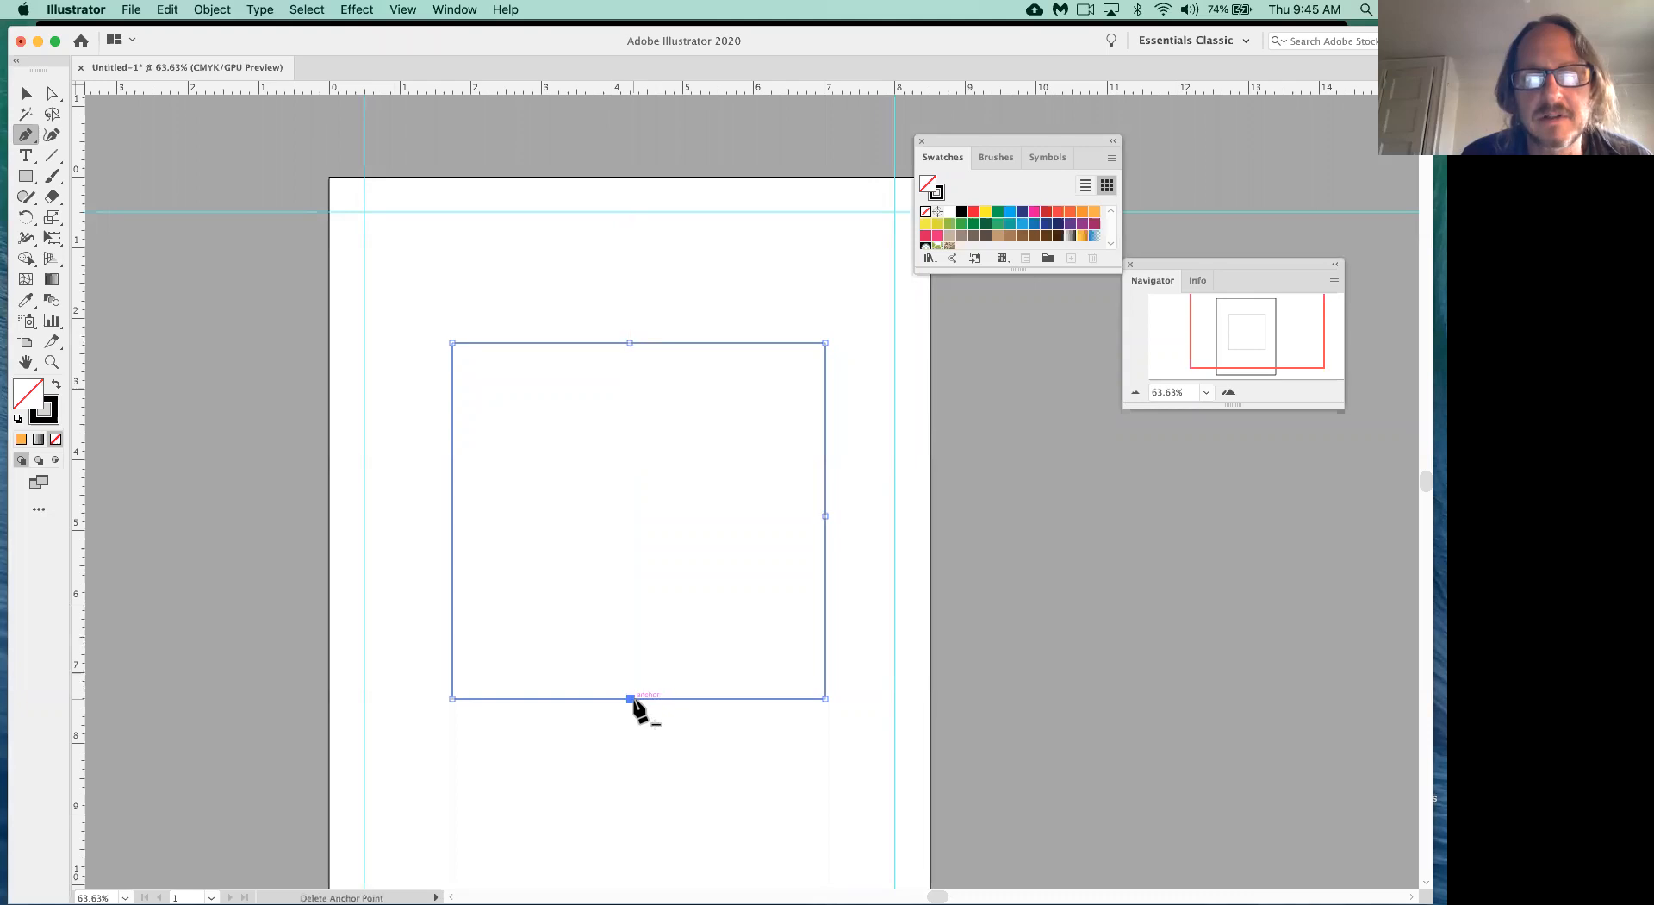
left_click(451, 519)
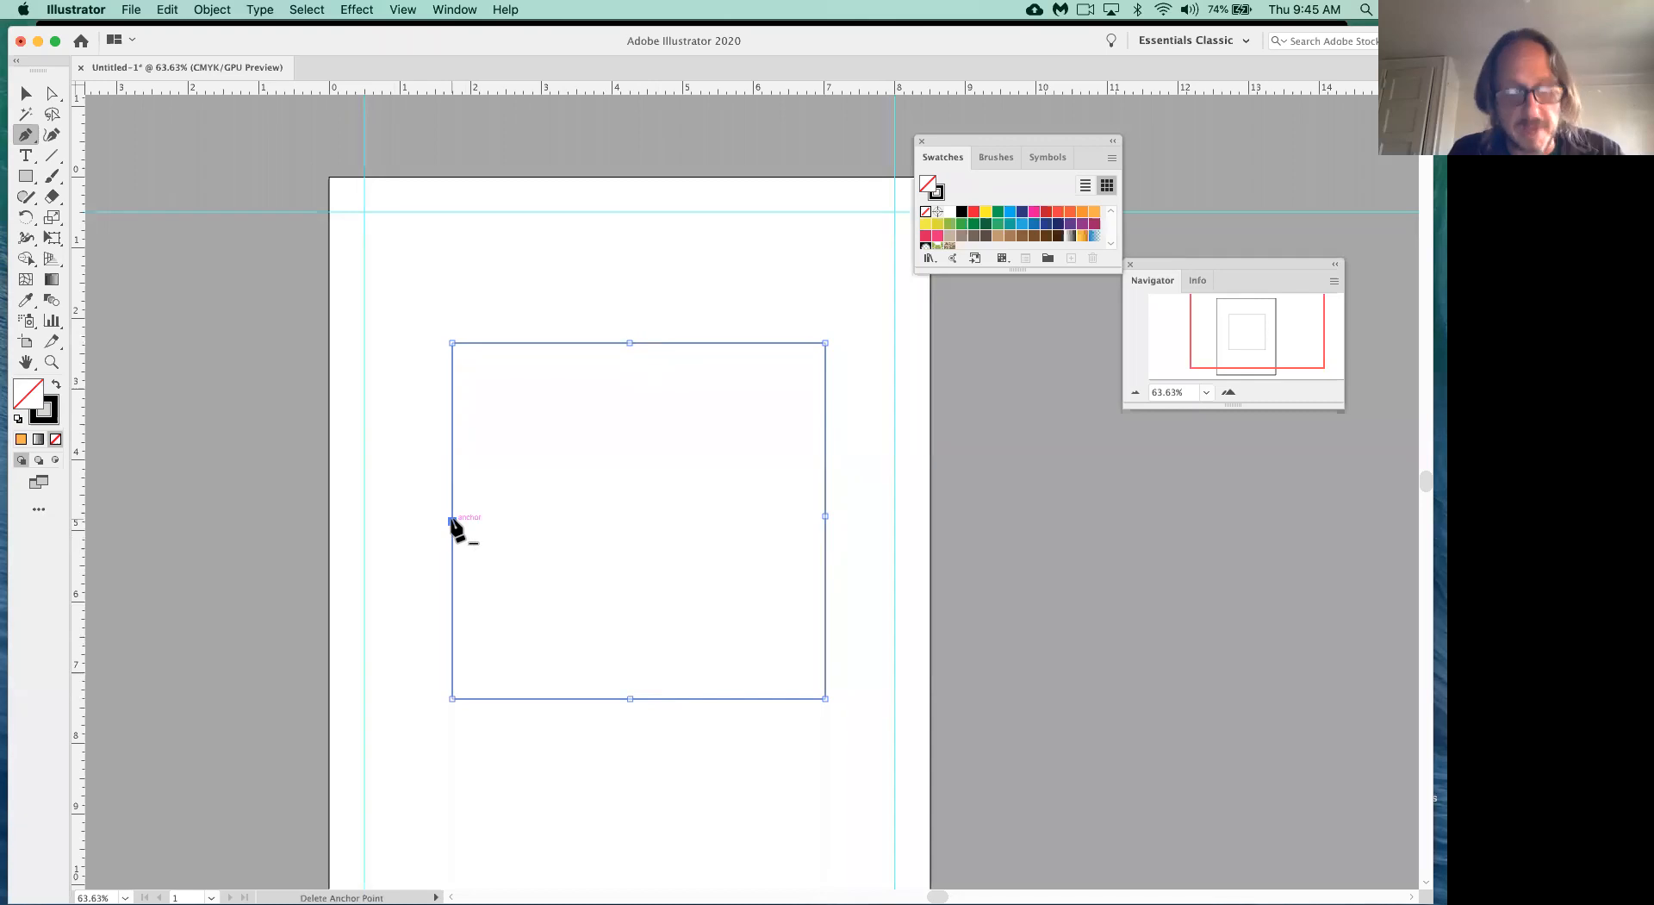
- Move the four mid-side anchor points inward with temporary Direct Selection to form a four-pointed star
left_click_drag(630, 343, 632, 401)
left_click_drag(828, 517, 735, 527)
left_click_drag(631, 700, 632, 626)
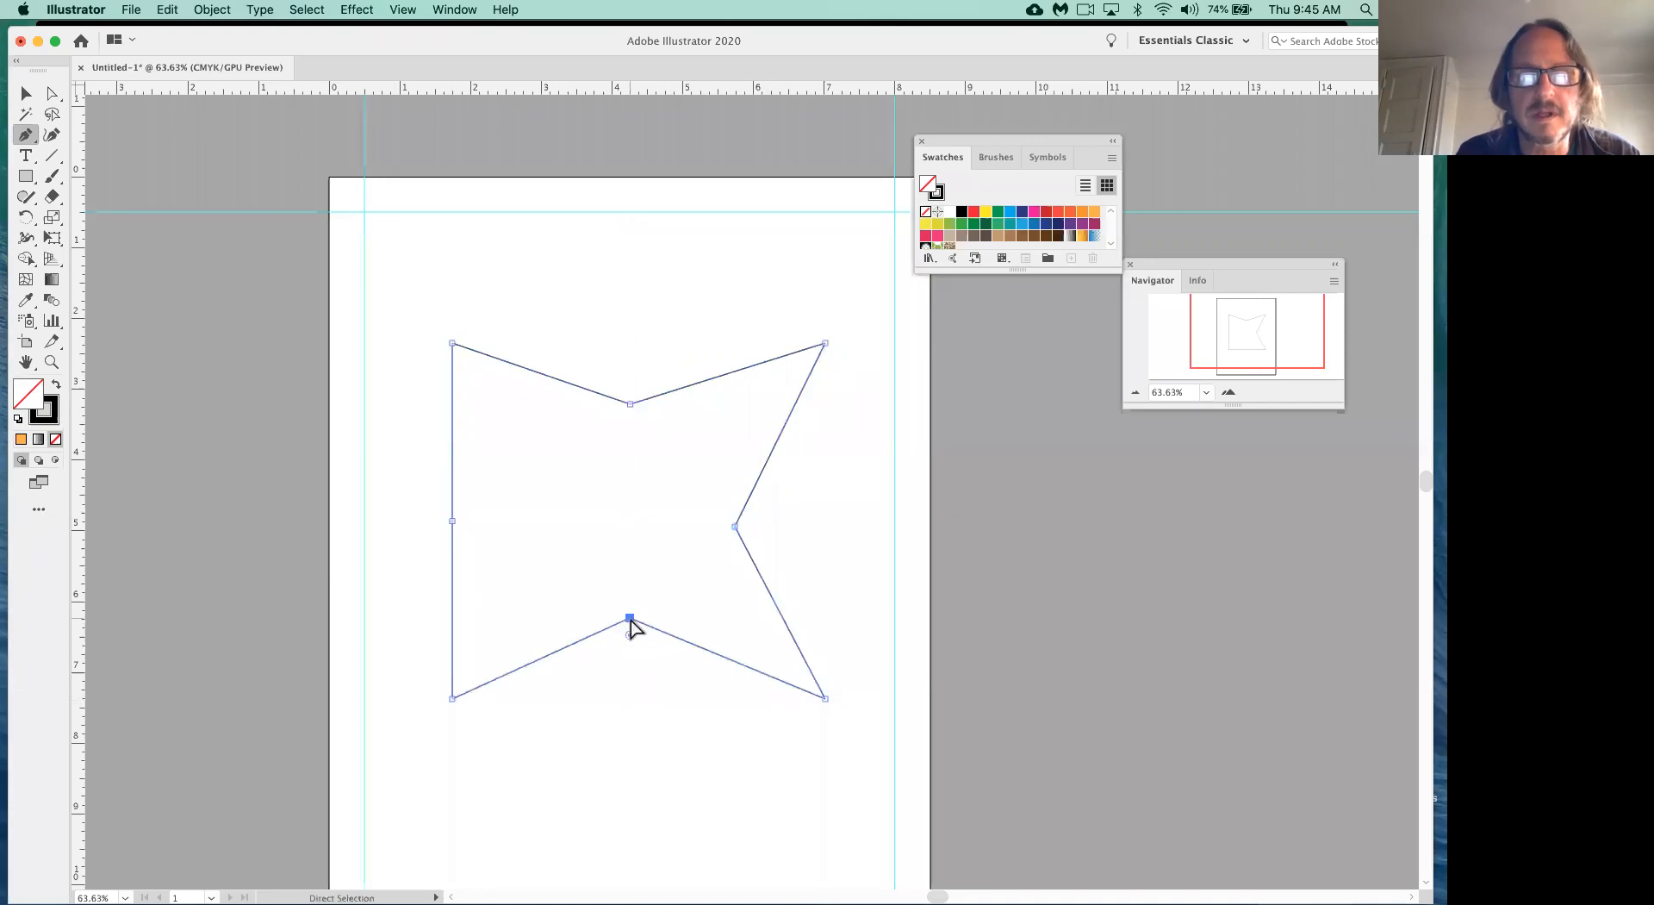
left_click_drag(452, 521, 526, 510)
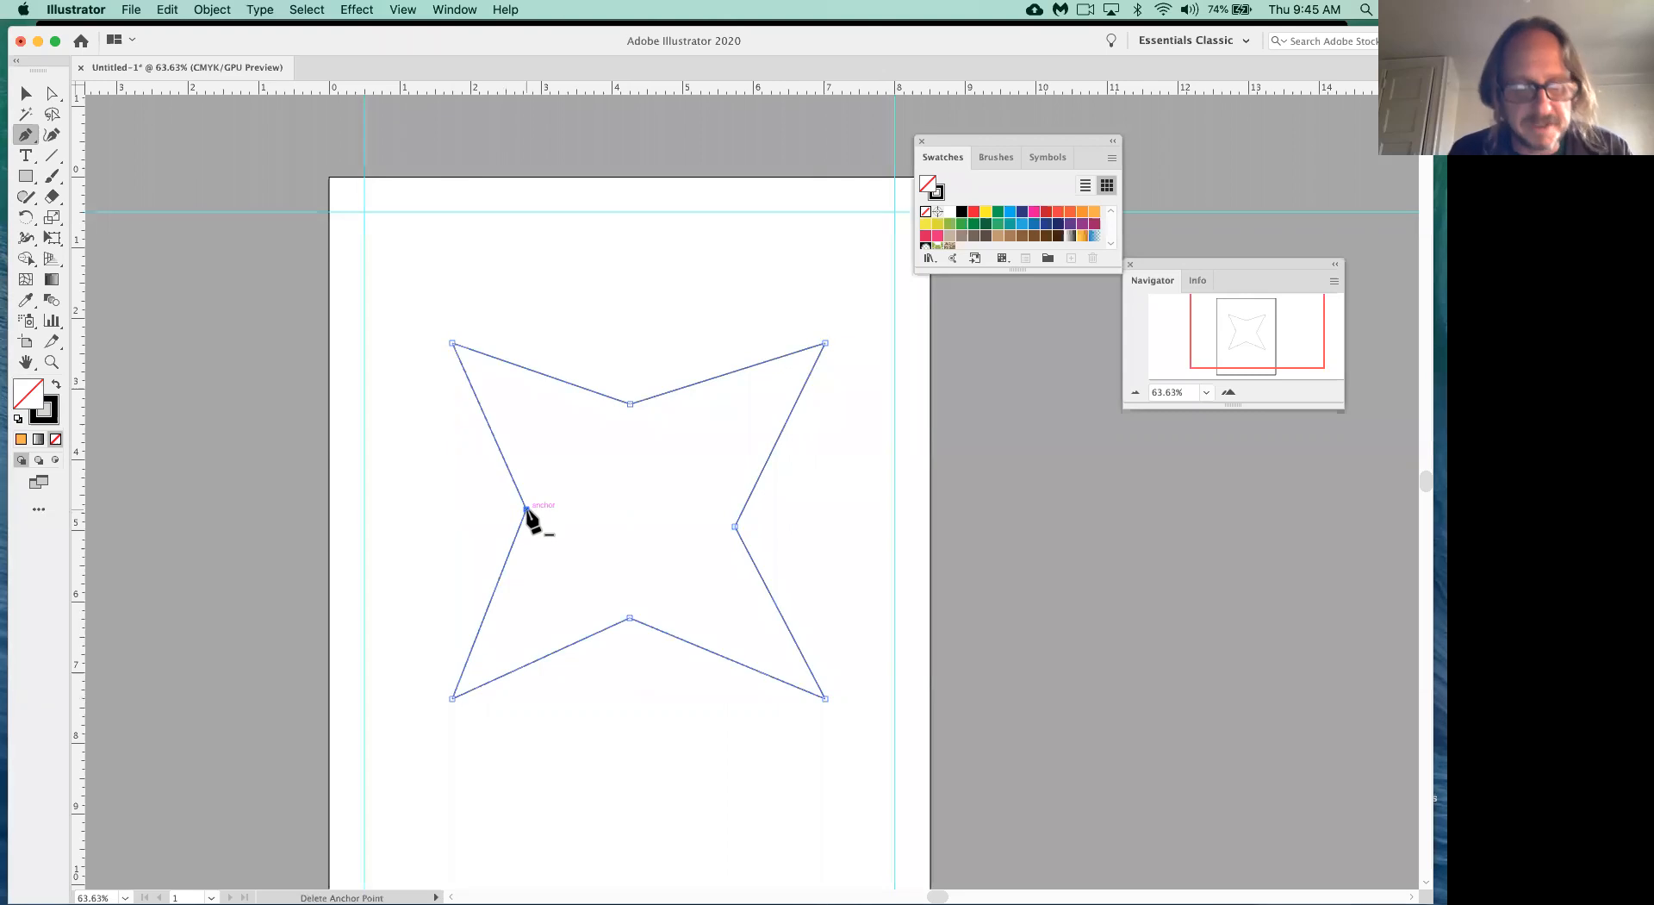
- Undo the star's reshaping, added anchor points and drawing until the artboard is empty
key("super+z")
key("super+z")
key("super+z")
key("super+z")
key("super+z")
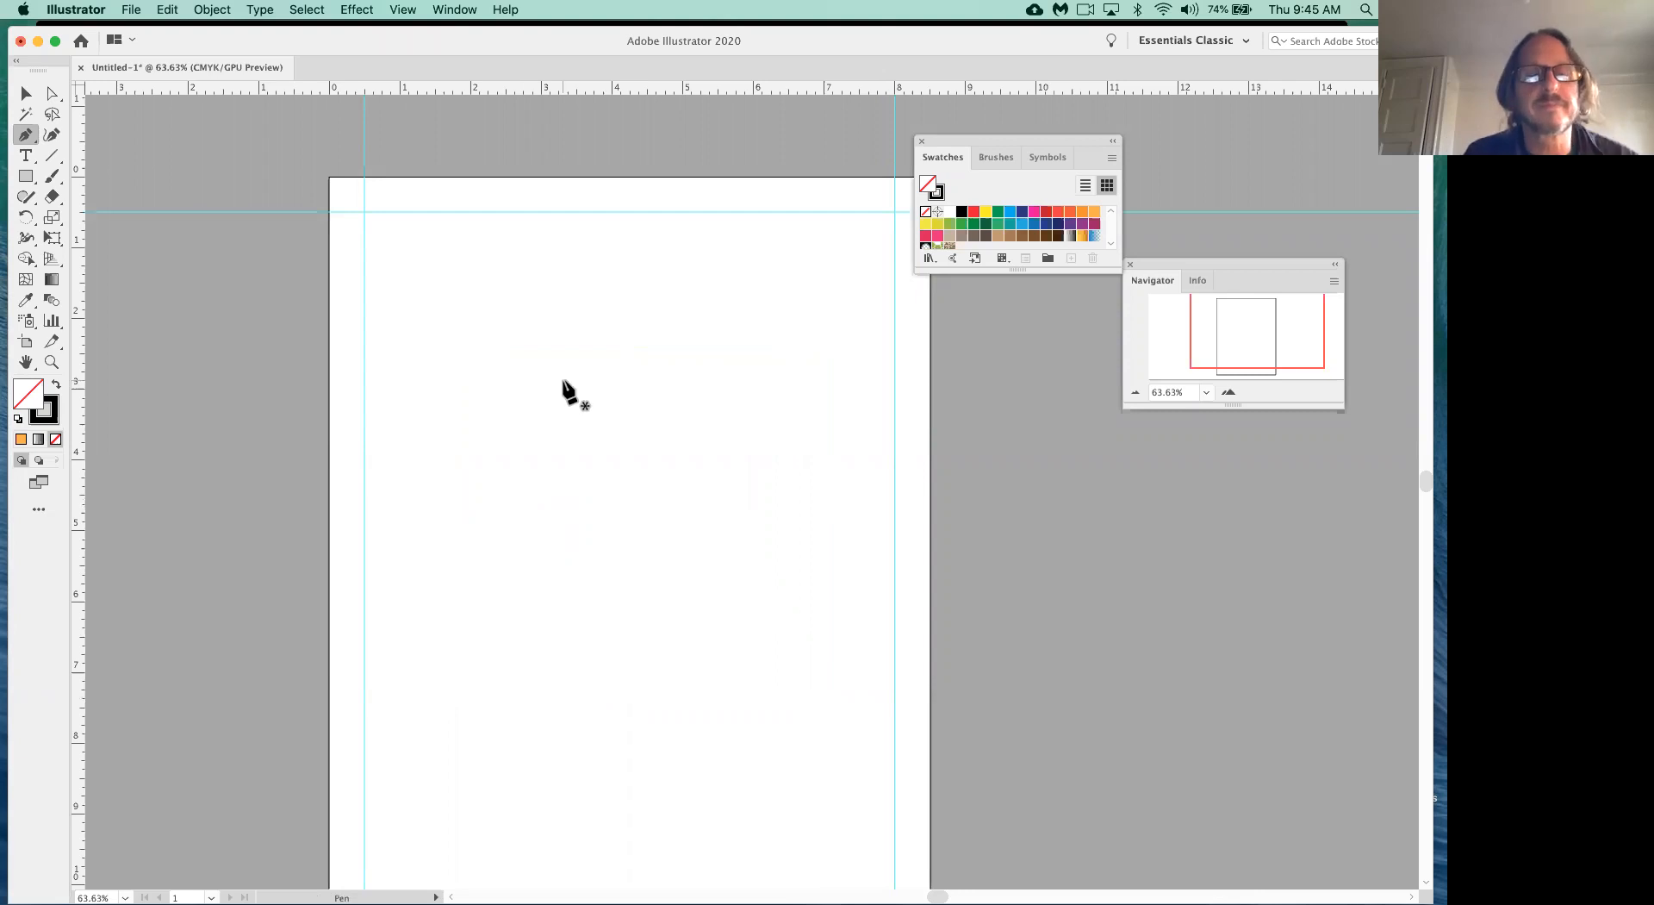
- Draw a closed four-sided Pen tool shape about 4.1 in wide and 3.5 in tall between the margin guides
left_click(777, 386)
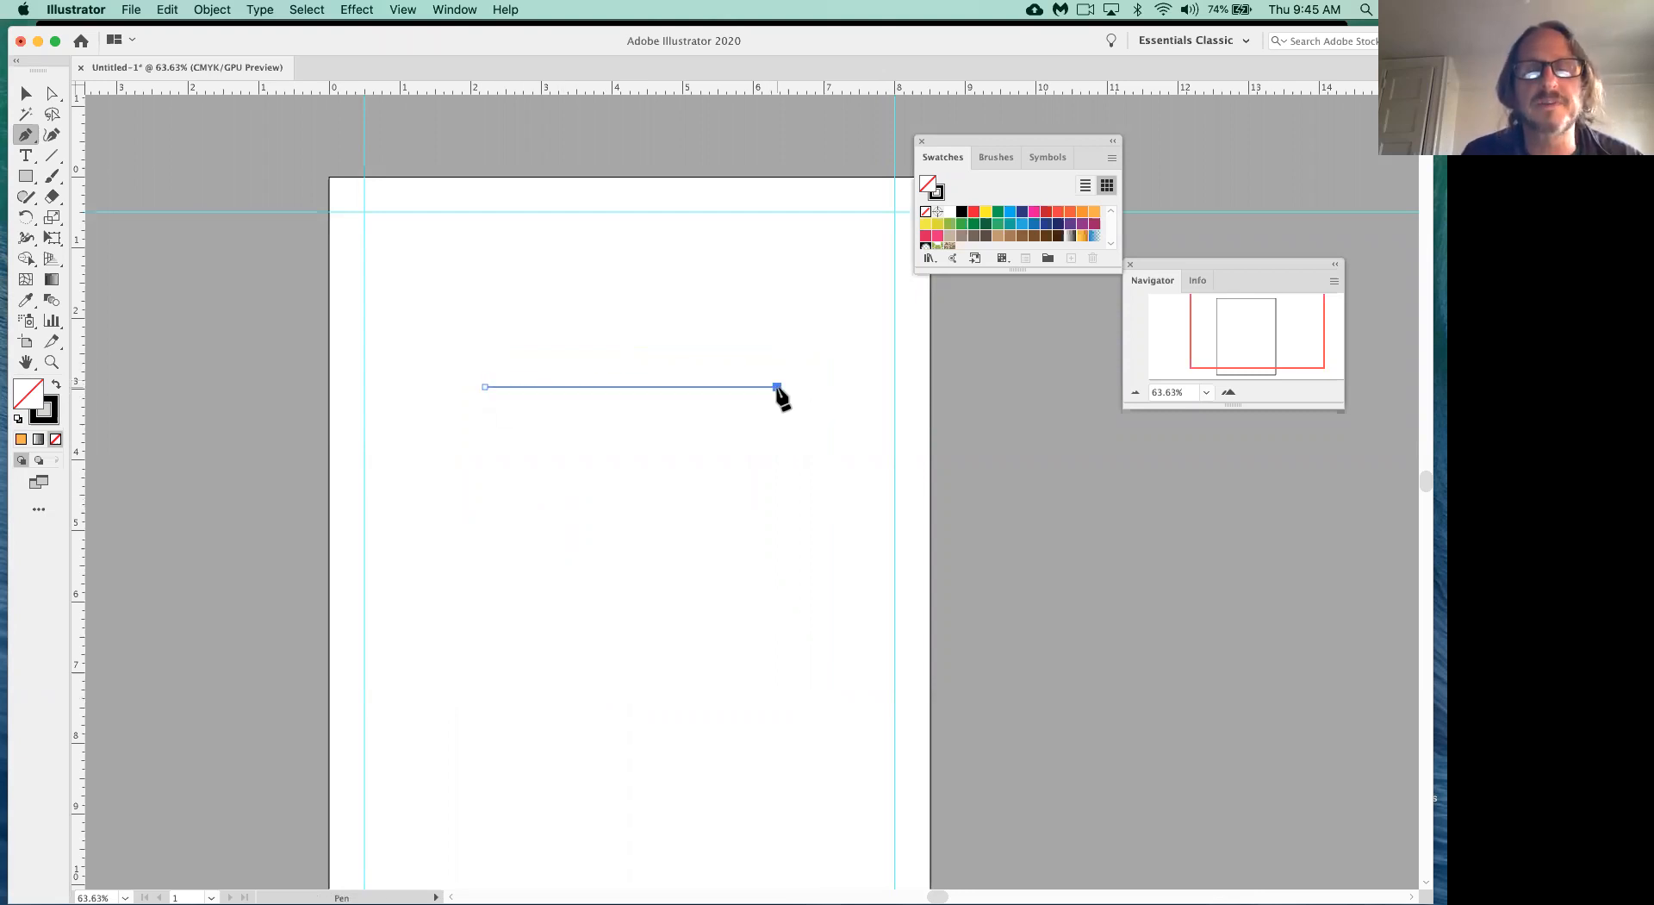
left_click(773, 636)
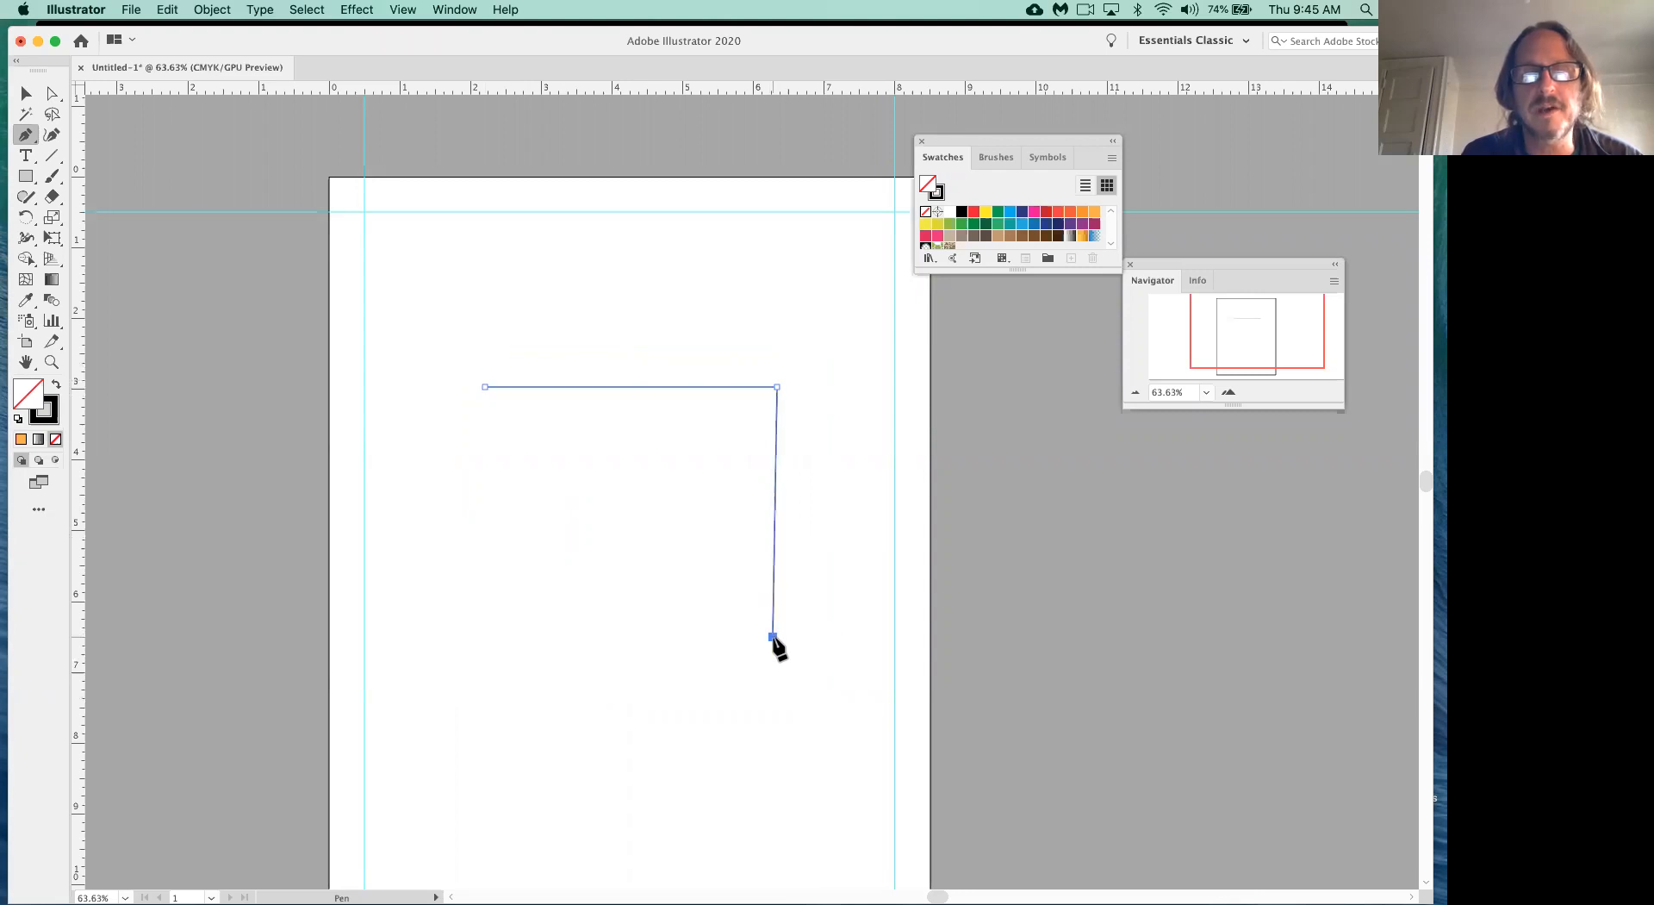
left_click(485, 637)
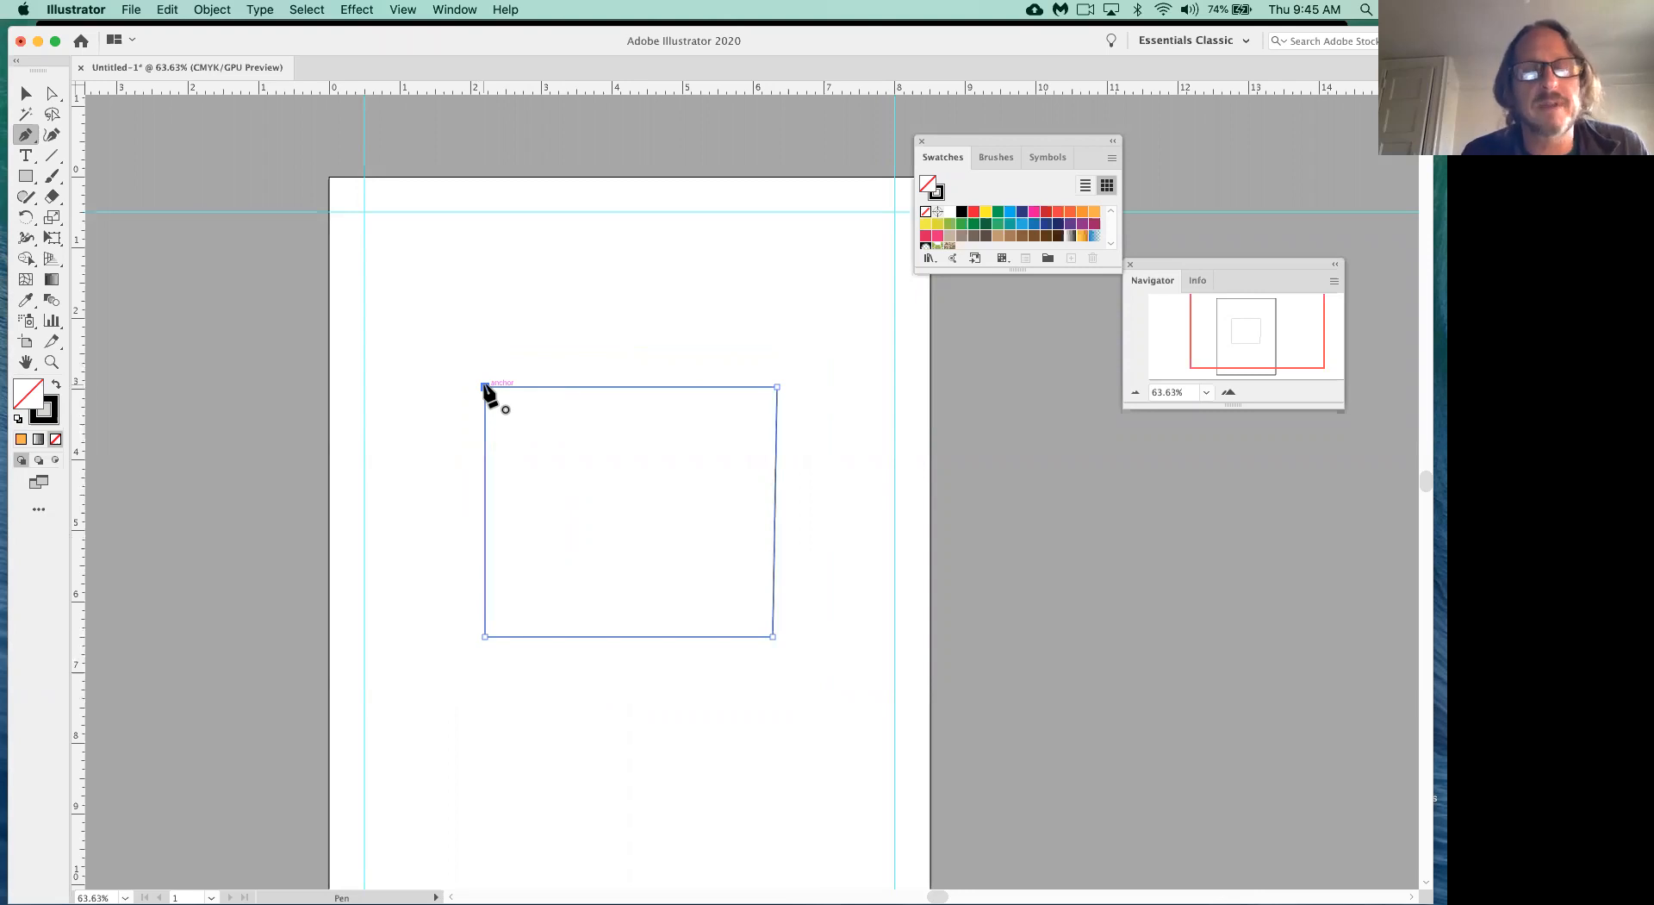
- Add an anchor point near the middle of each side of the smaller four-sided shape
left_click(626, 386)
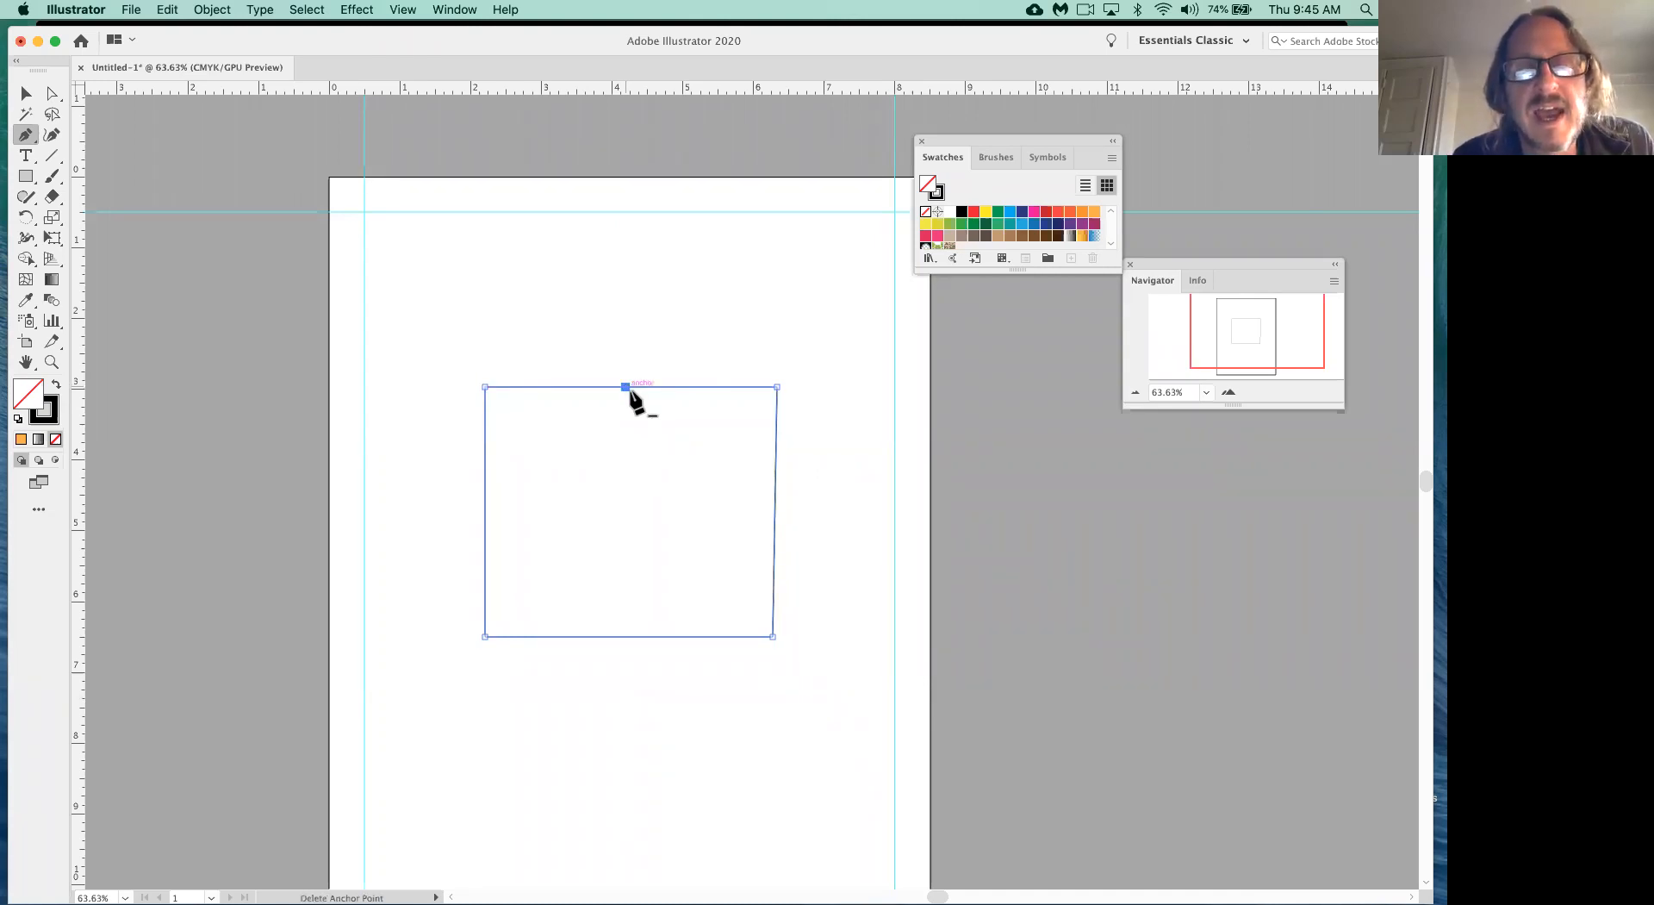
left_click(774, 510)
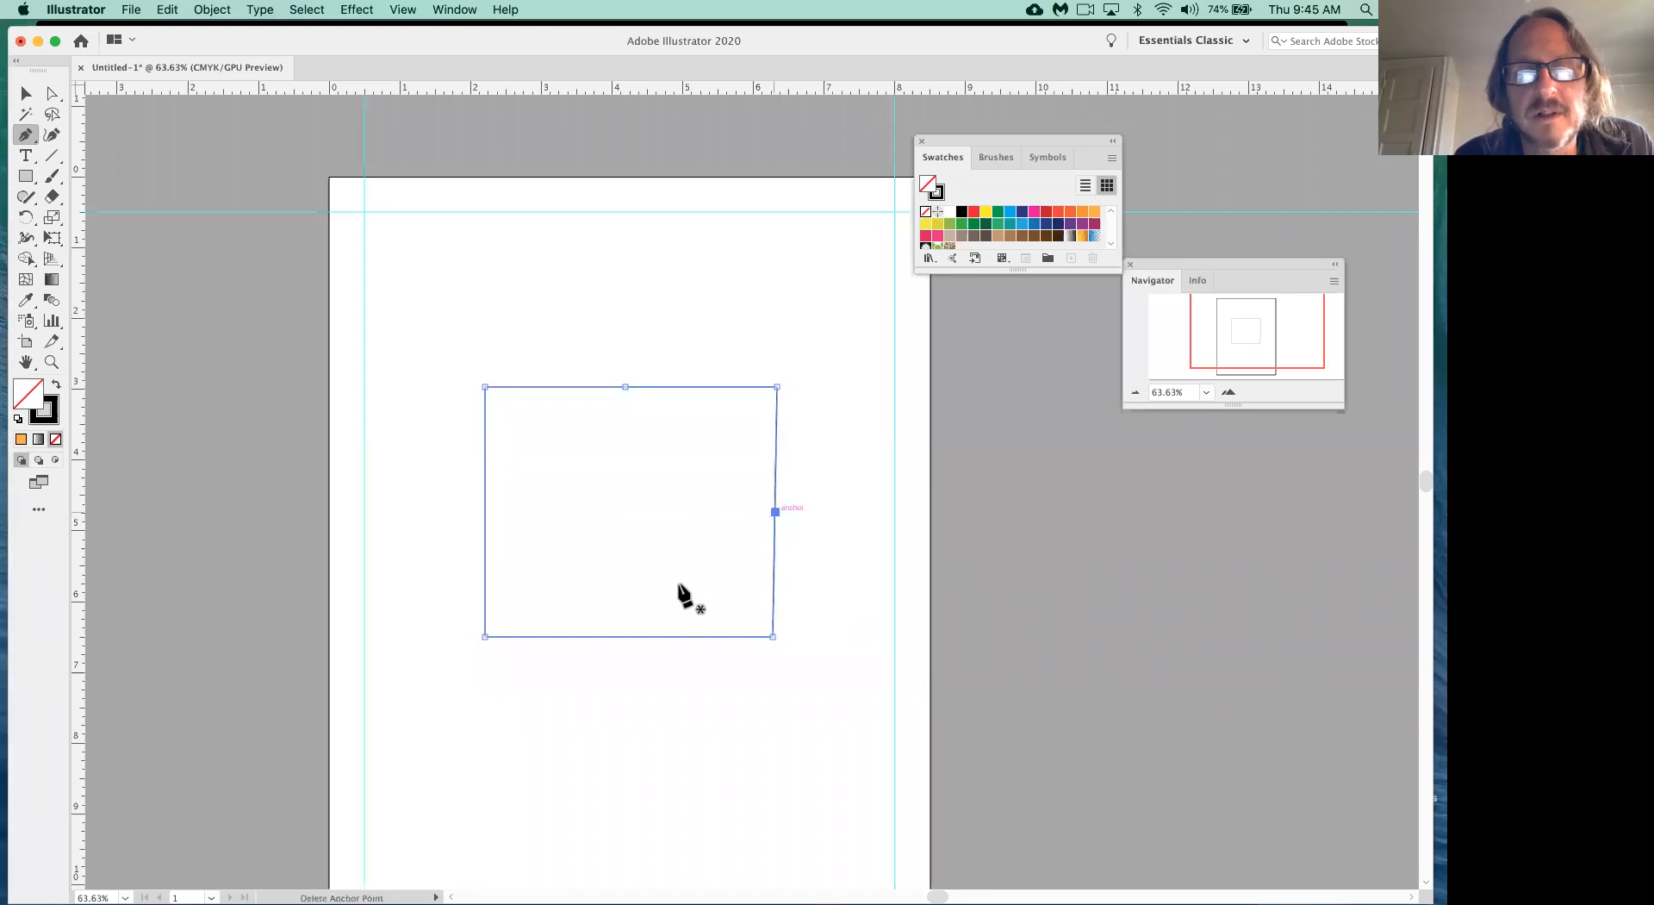
left_click(630, 635)
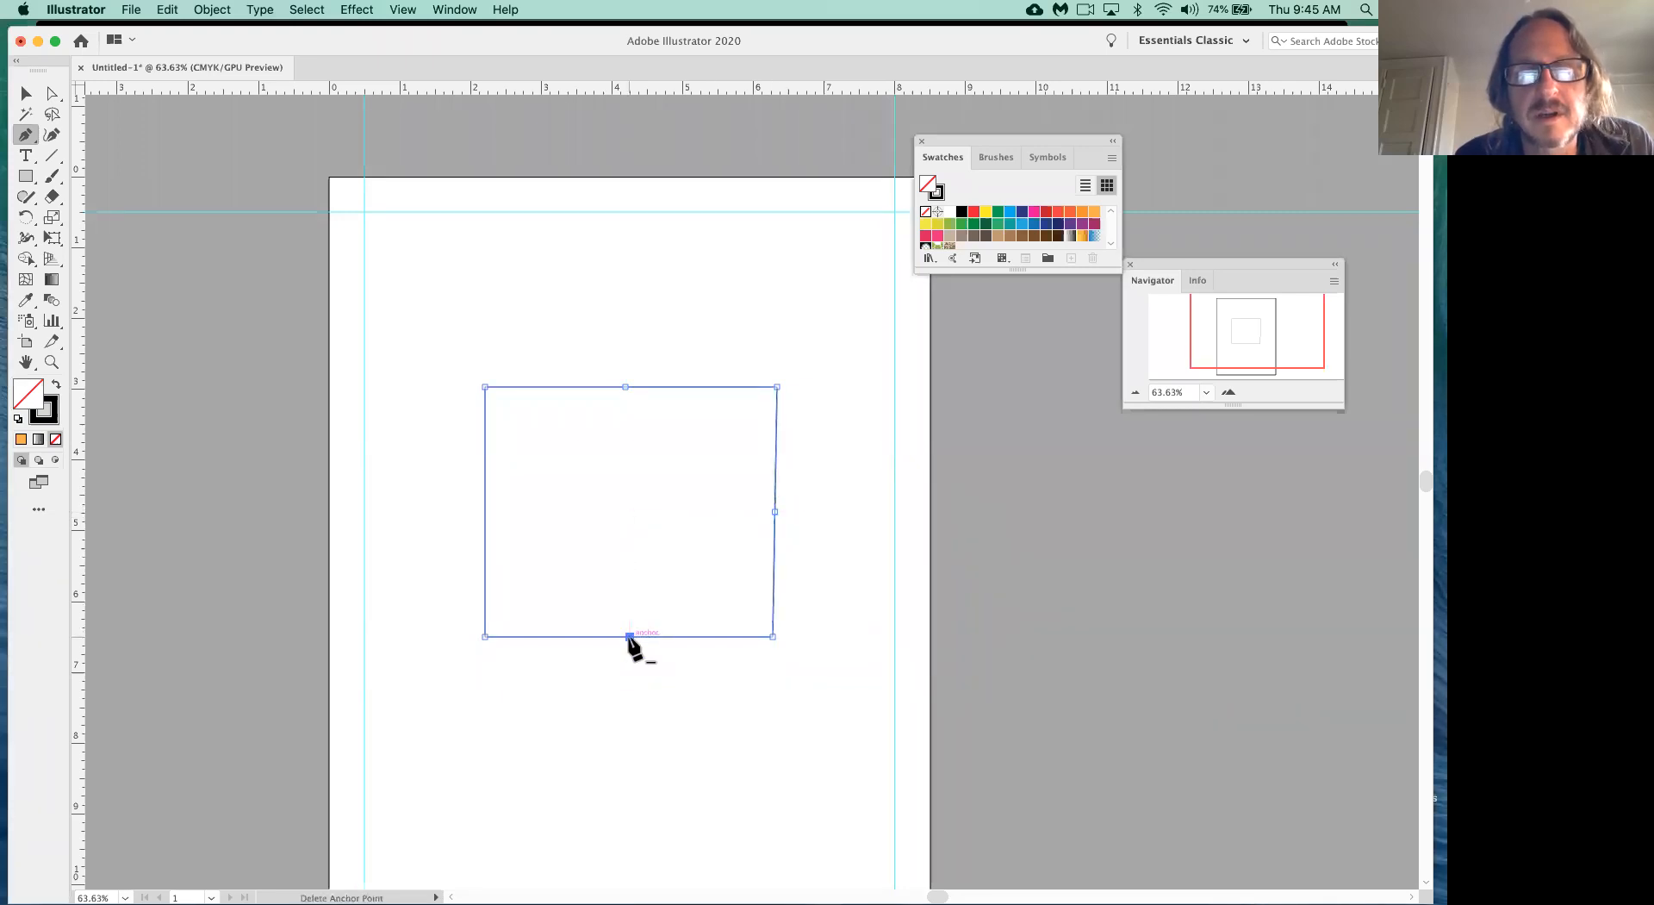
left_click(485, 512)
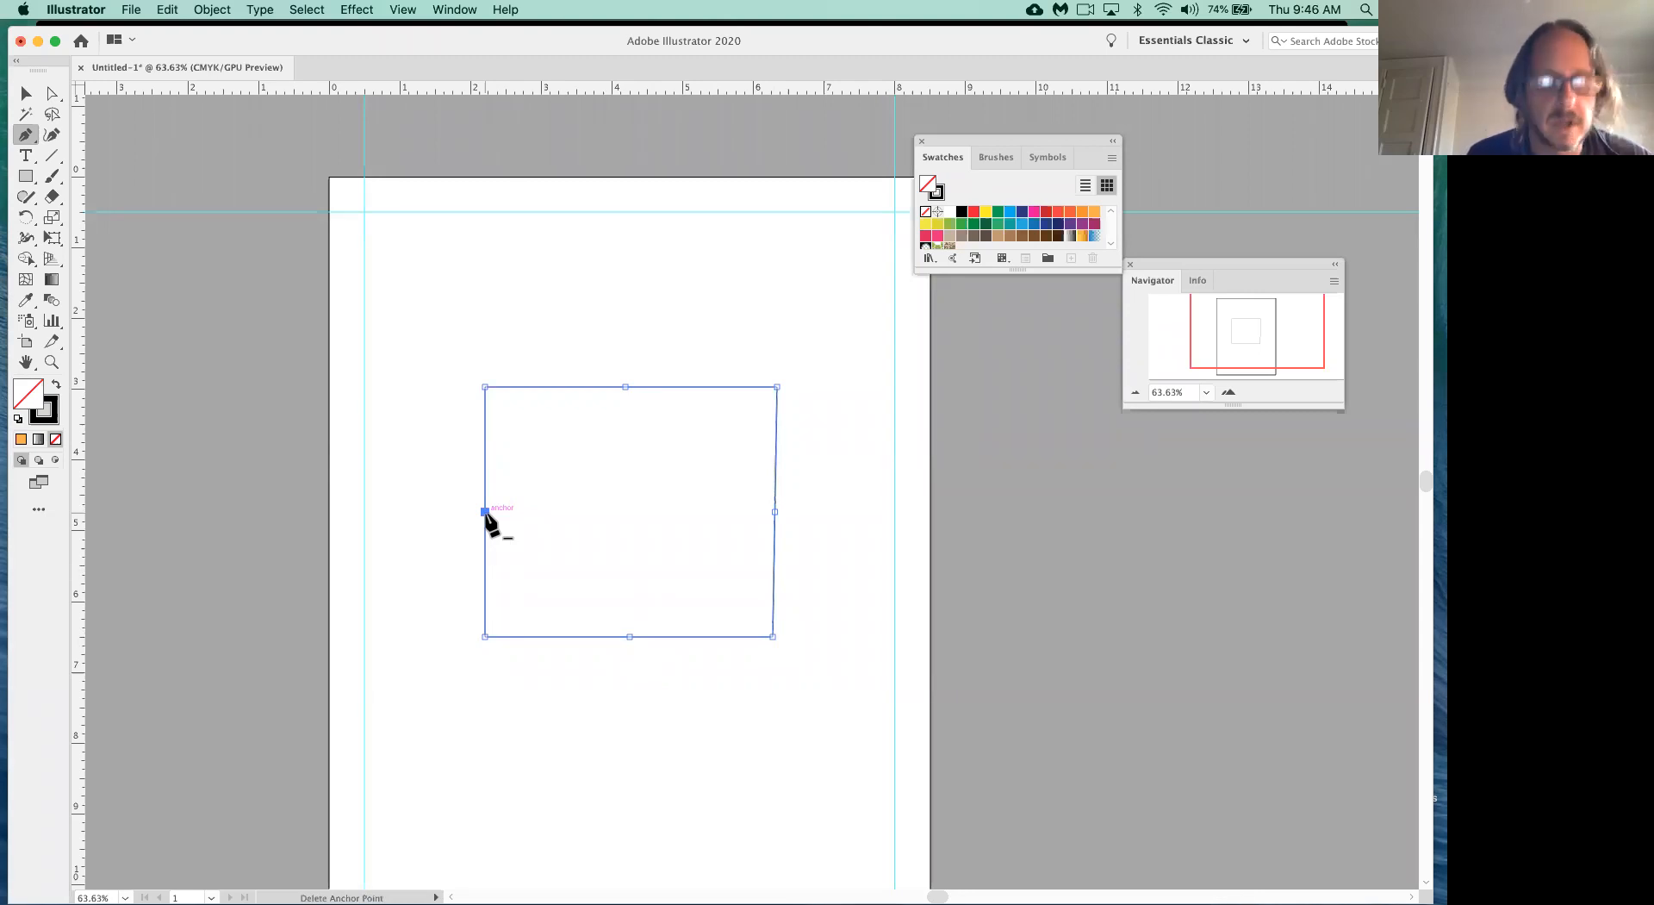
- Pull the smaller shape's four mid-side anchor points about 1 in inward with temporary Direct Selection, making a four-pointed star
key("super")
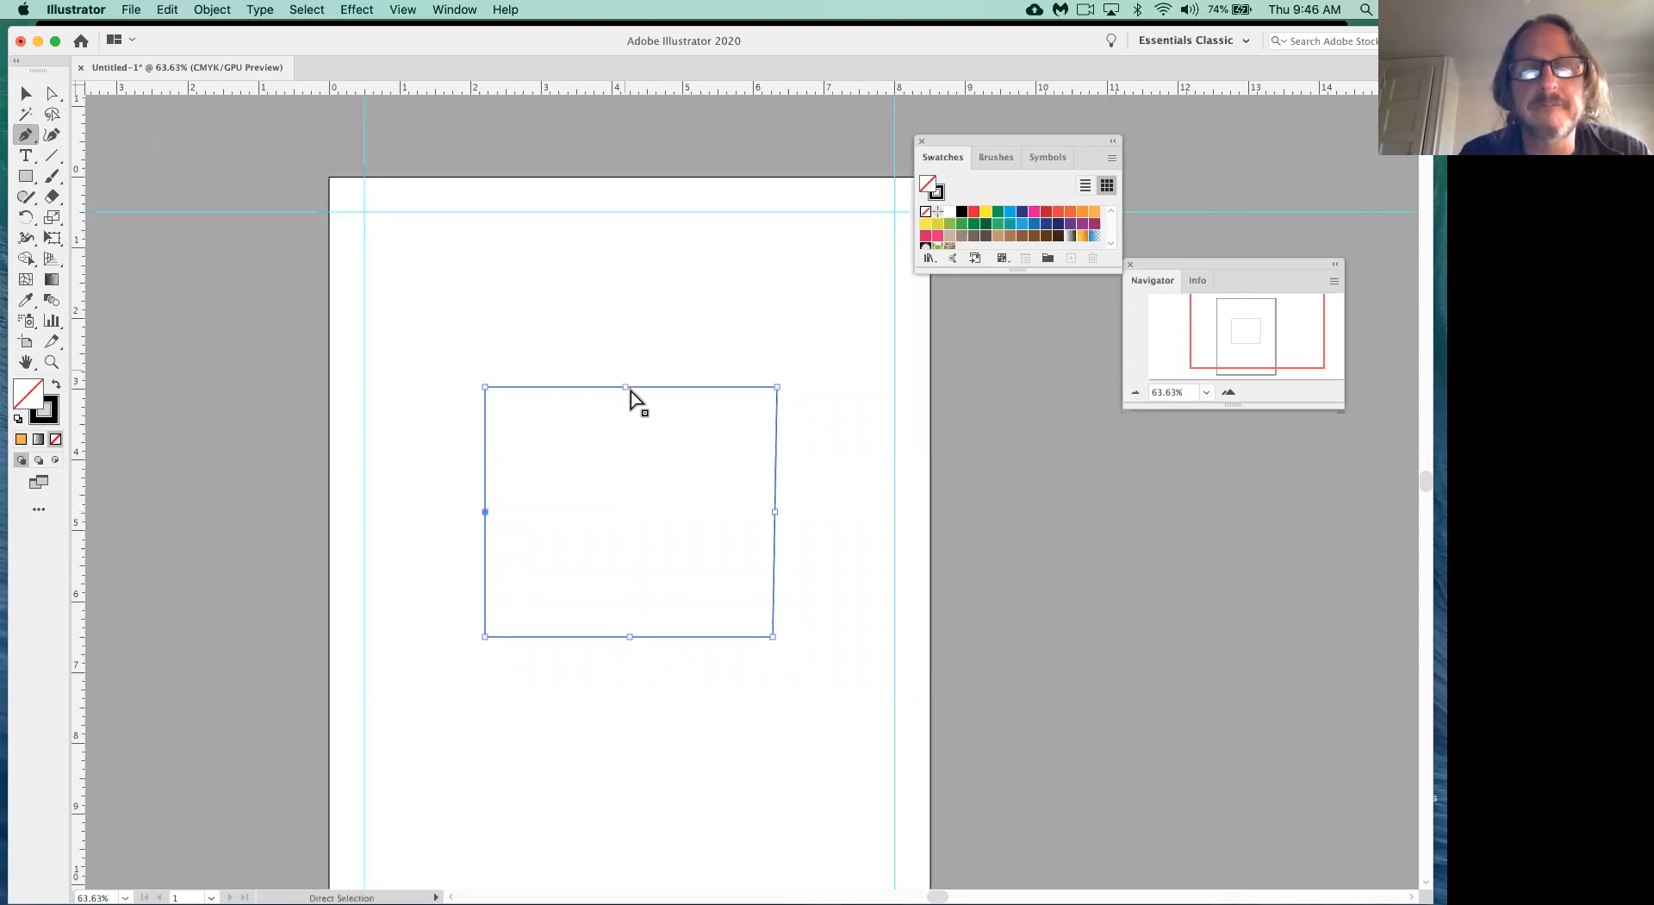
left_click_drag(624, 389, 624, 441)
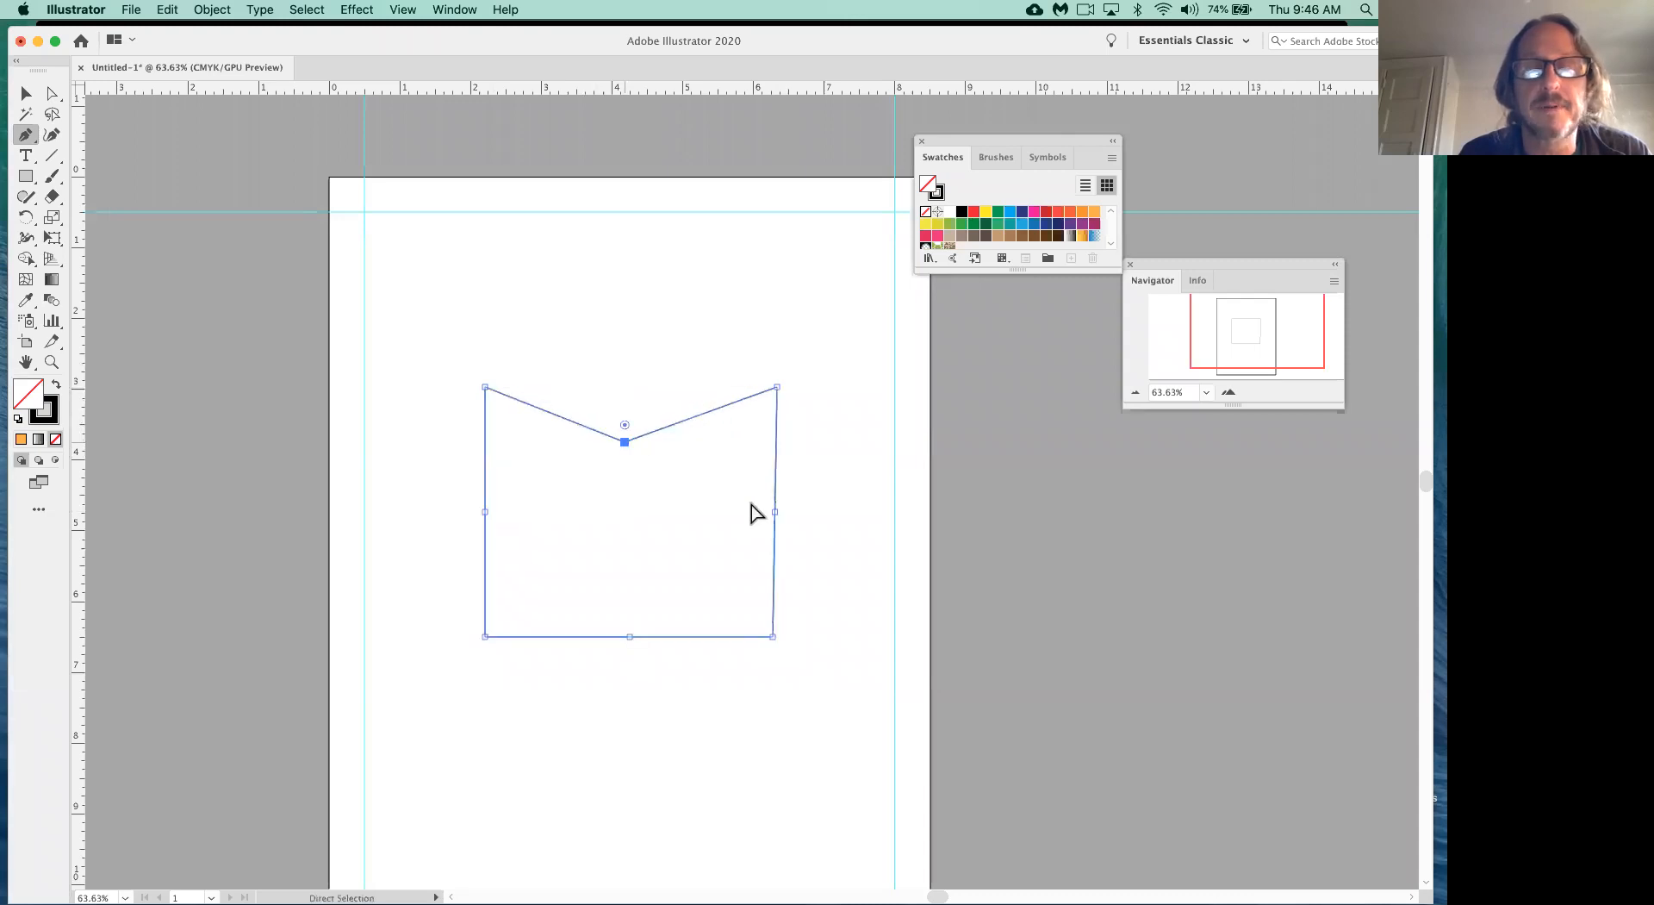
left_click_drag(774, 512, 697, 517)
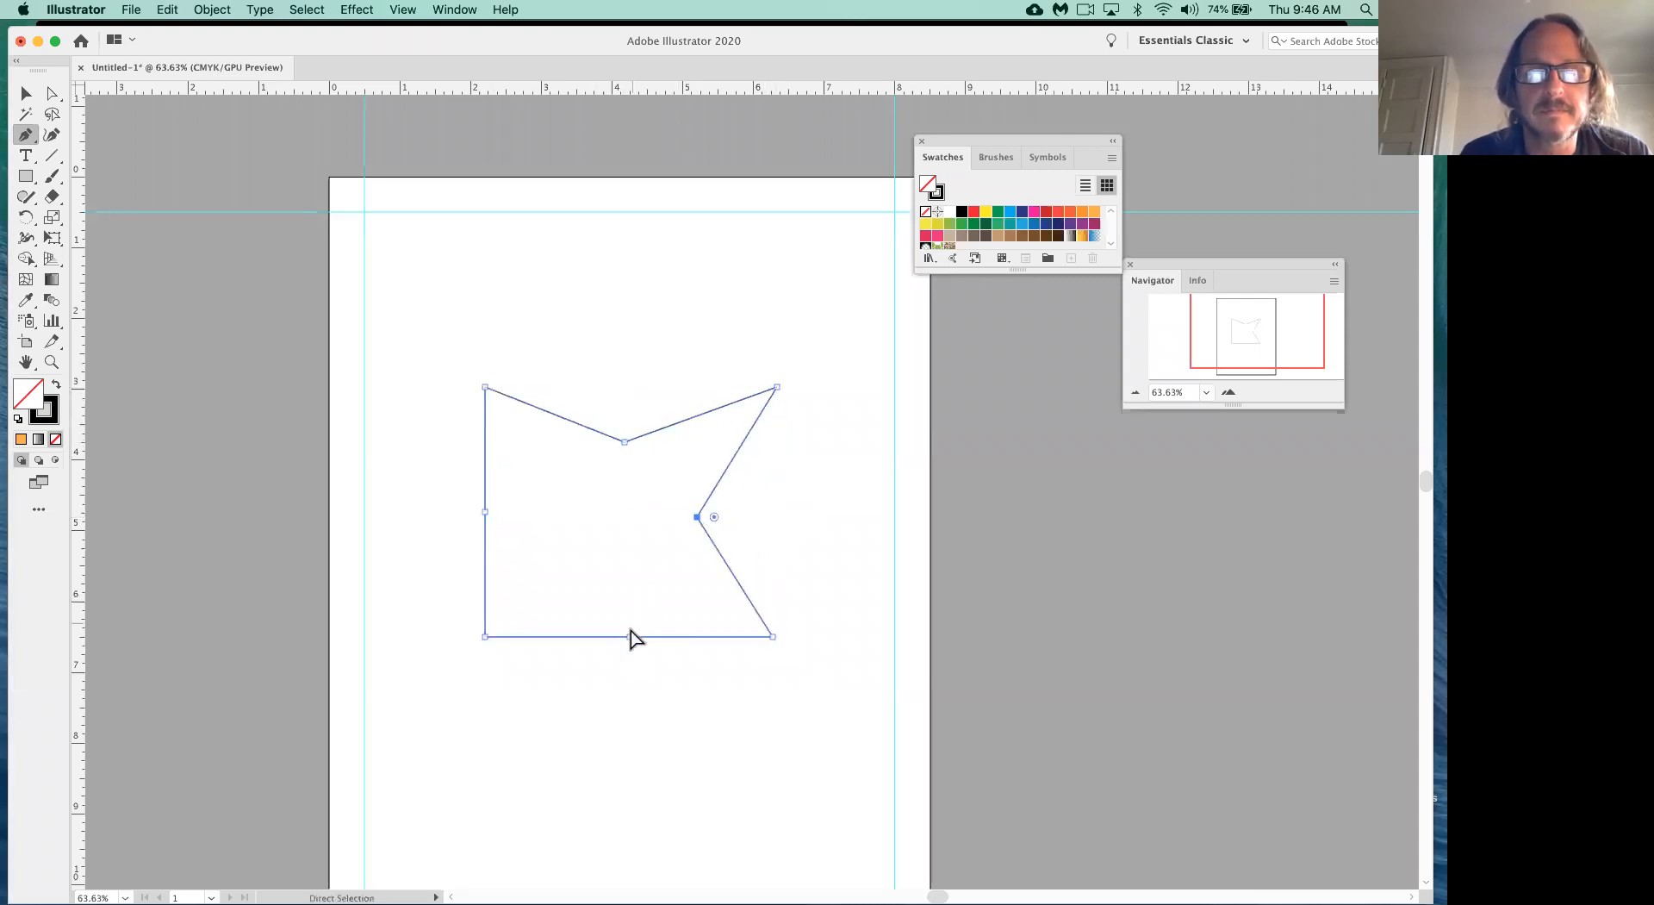
left_click_drag(629, 638, 631, 567)
left_click_drag(486, 512, 555, 501)
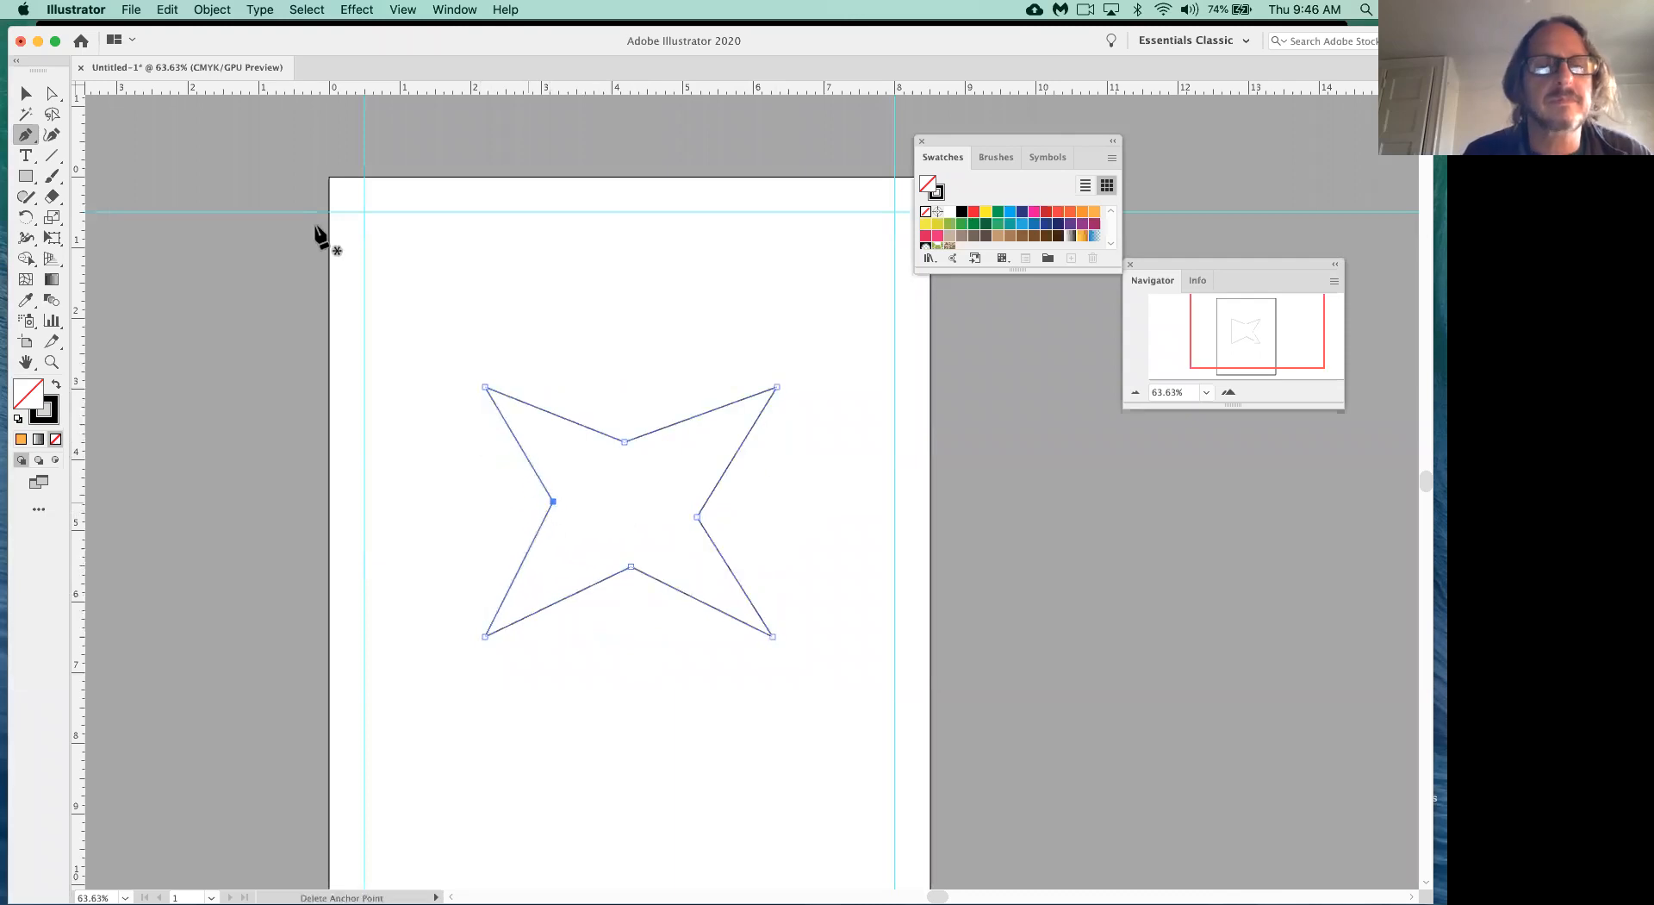
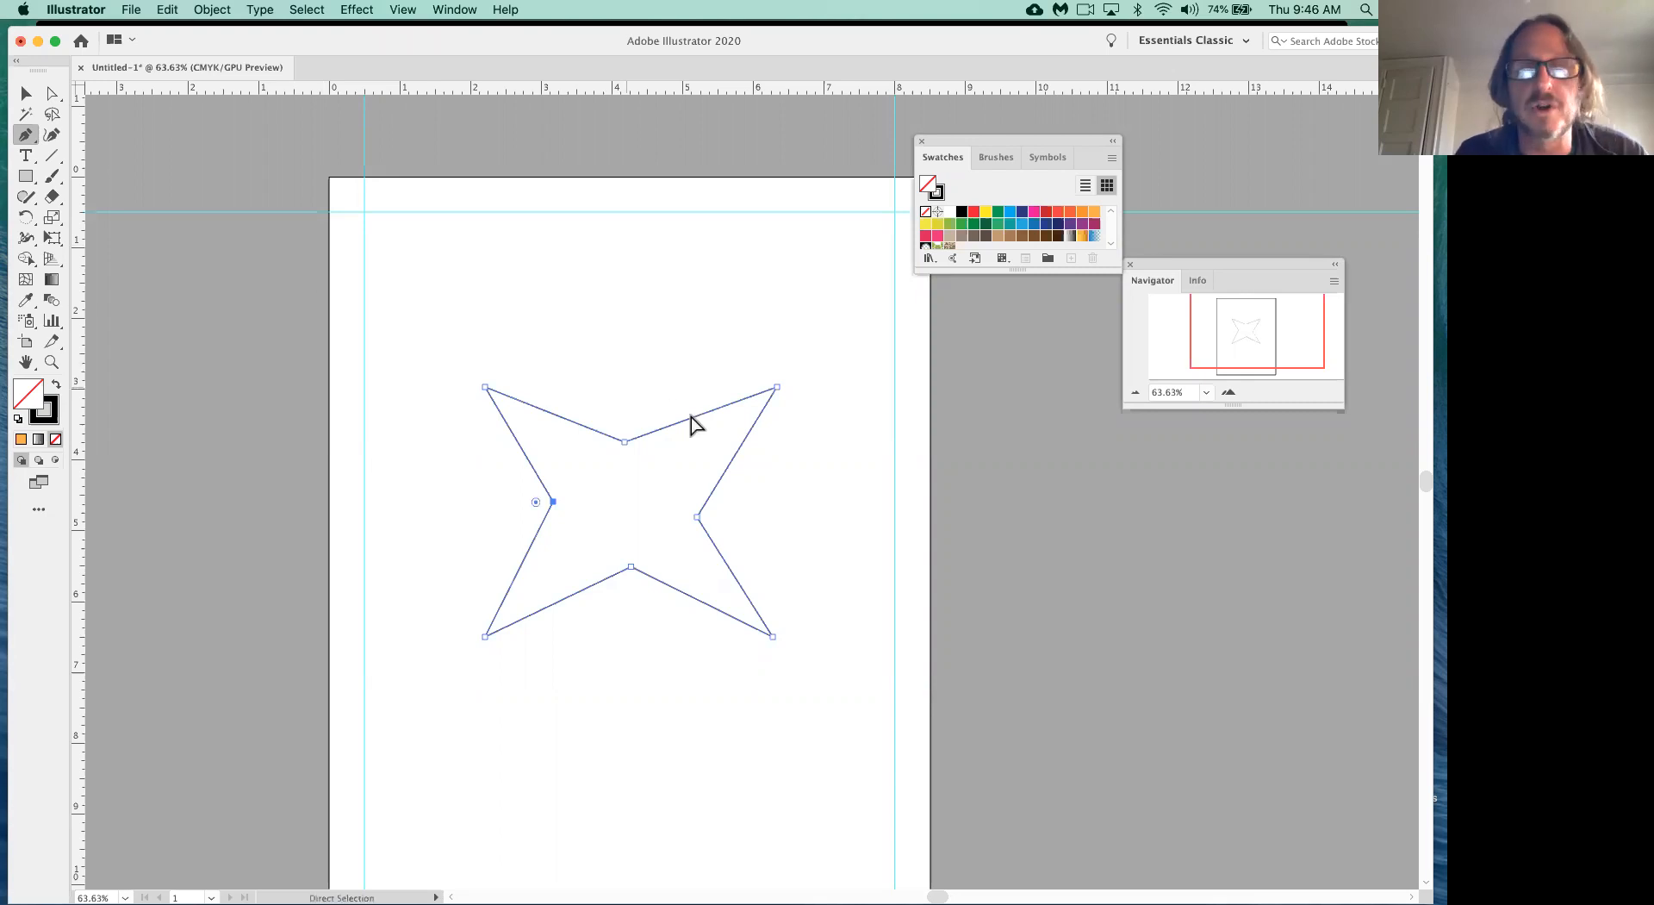
- Distort the star by moving one straight segment of each quadrant with temporary Direct Selection
key("super")
mouse_move(722, 389)
left_mouse_down()
mouse_move(739, 369)
mouse_move(690, 386)
left_mouse_up()
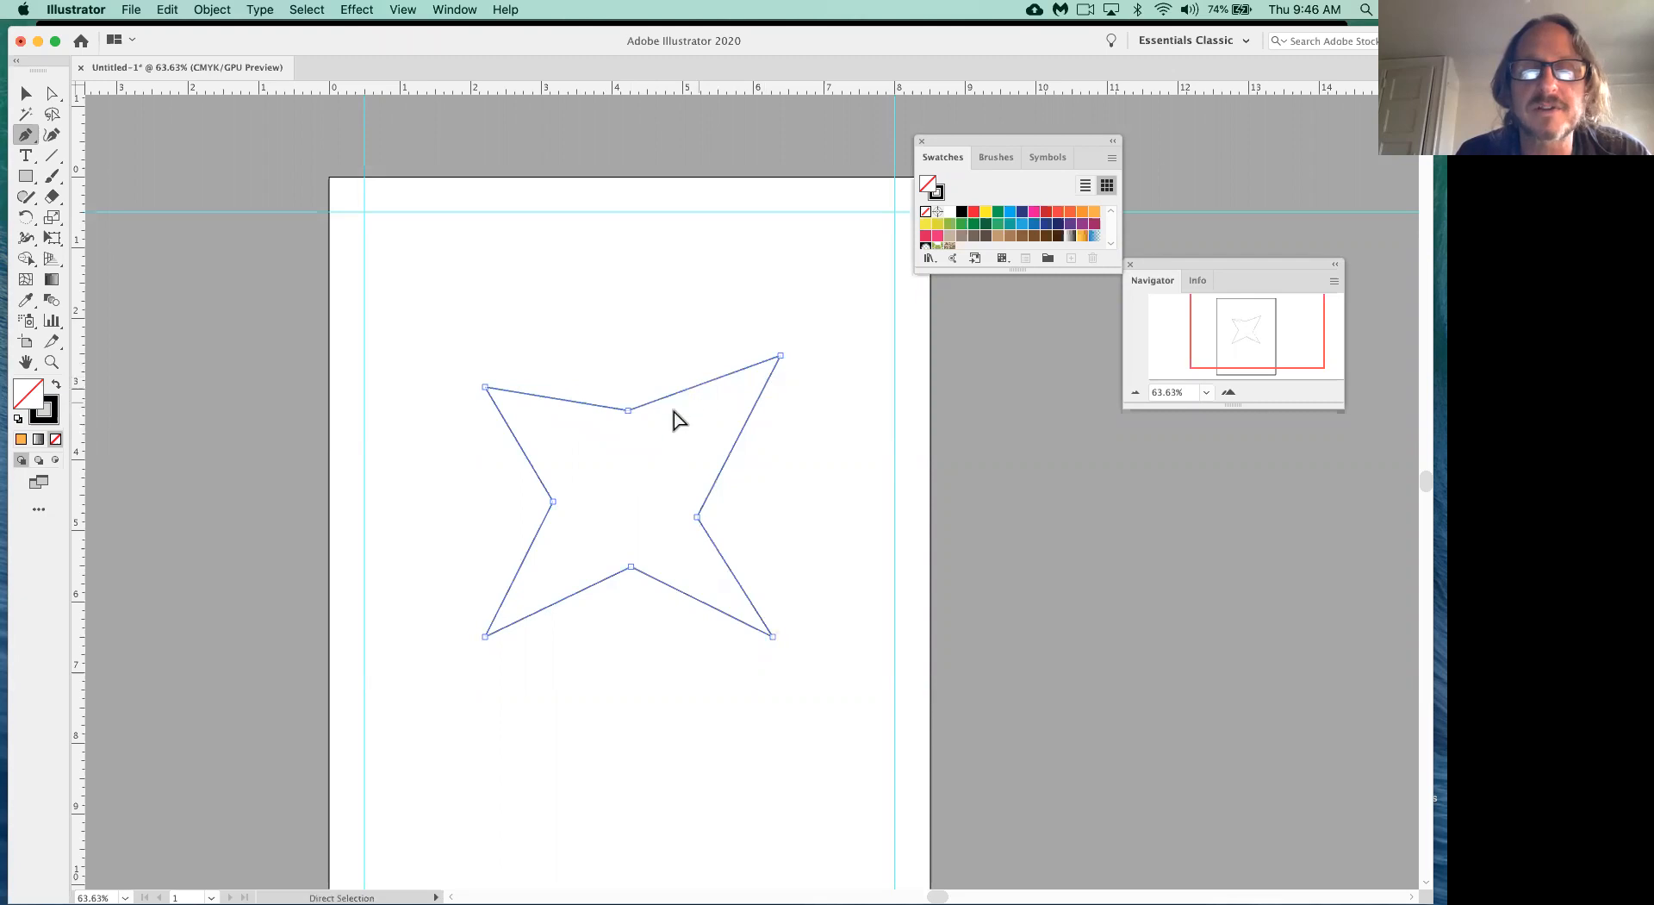
left_click_drag(536, 474, 503, 415)
left_click_drag(584, 598, 594, 502)
left_click_drag(725, 562, 765, 553)
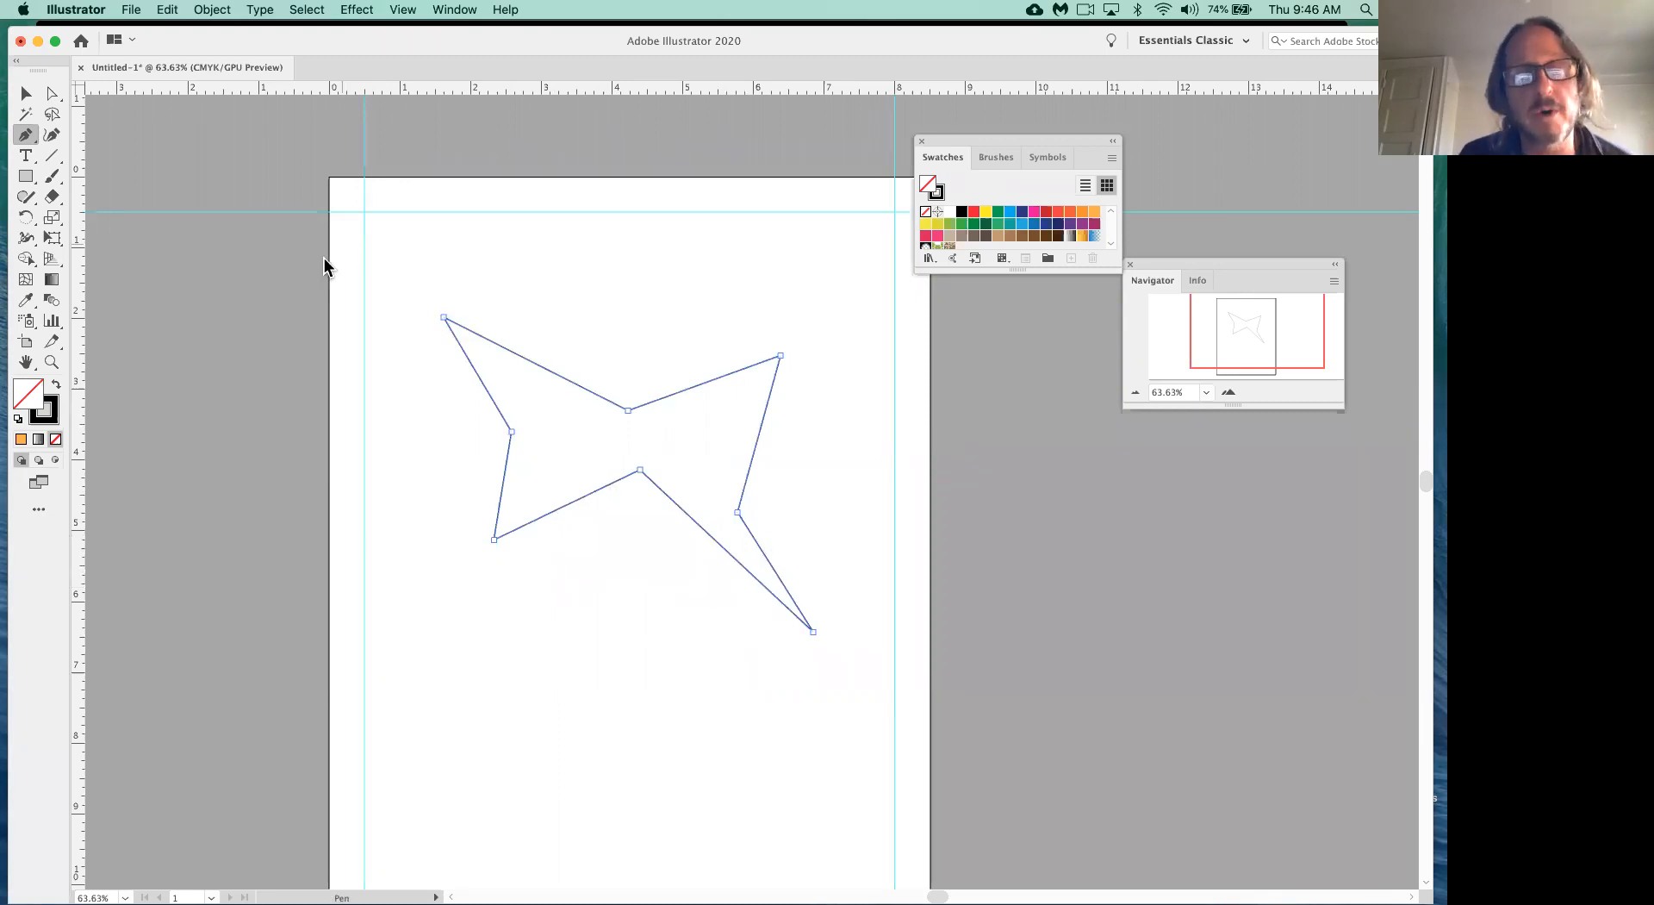
- Switch to Chrome to check the Class 3 handout's schedule, and return to the Illustrator document
key("super+Tab")
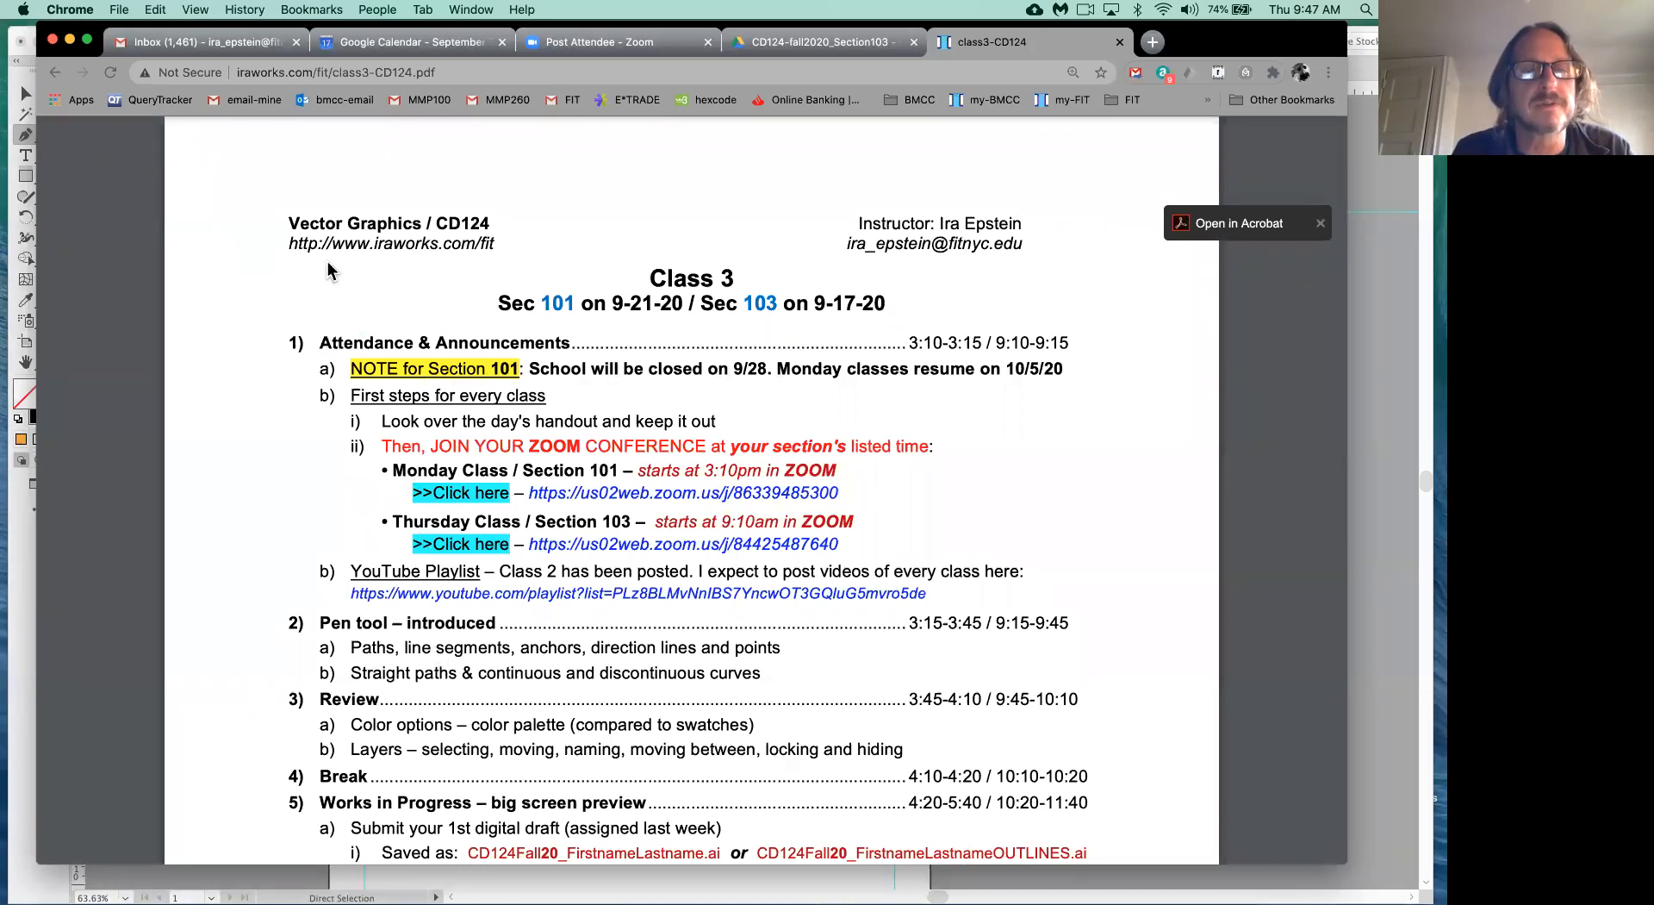
key("super+Tab")
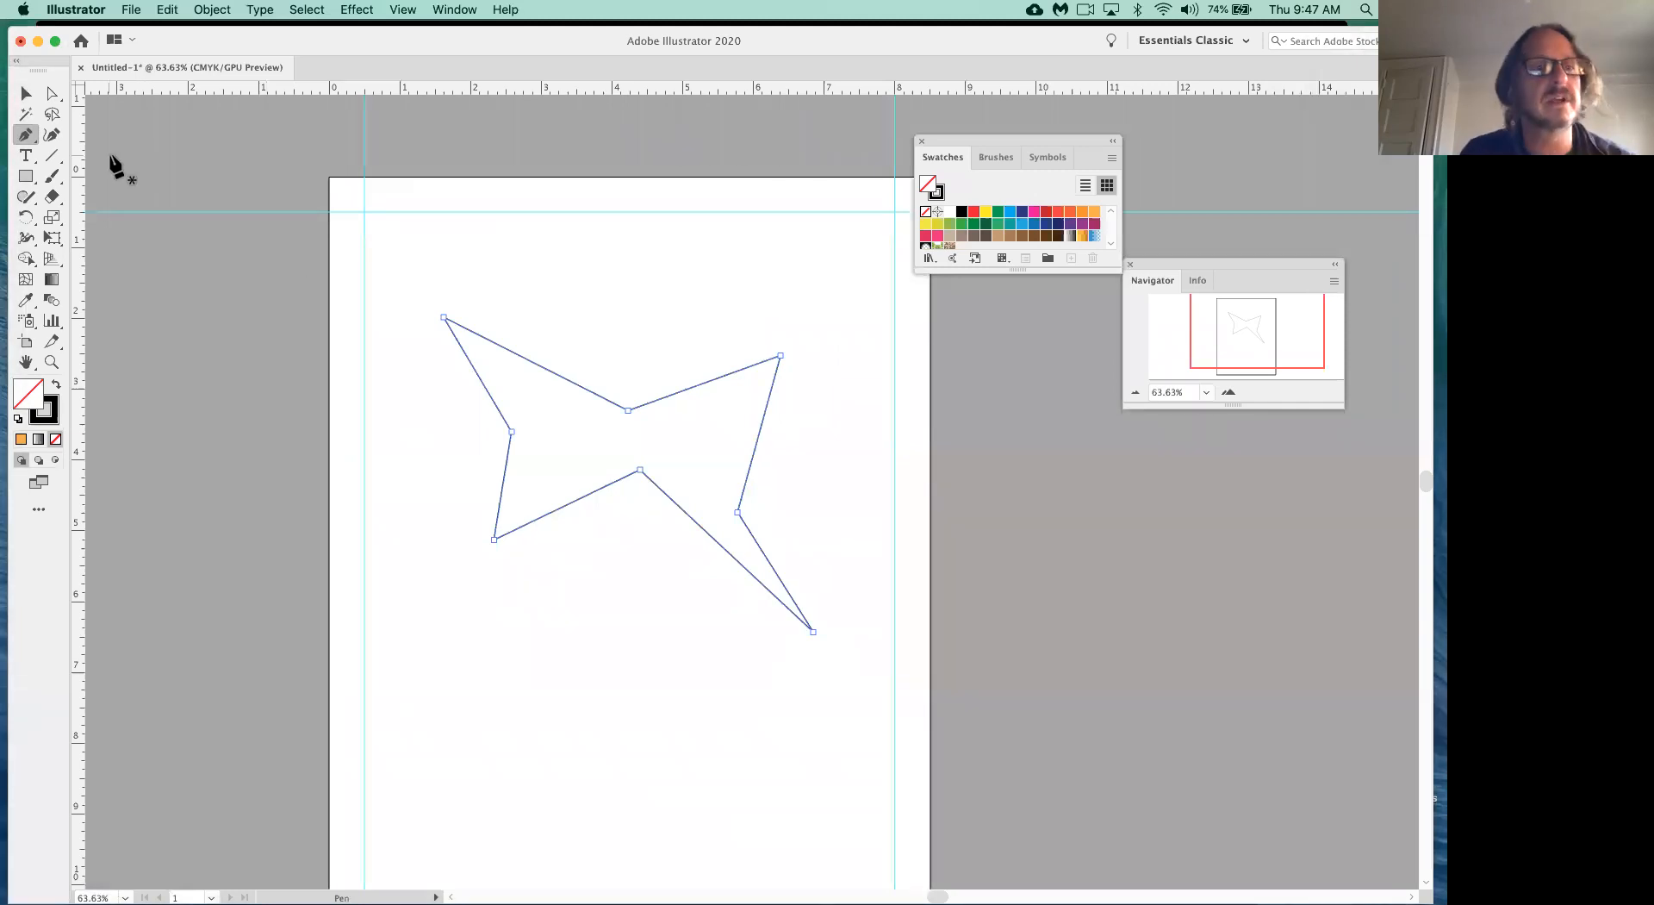
- Delete the entire distorted star from the artboard
left_click(443, 316)
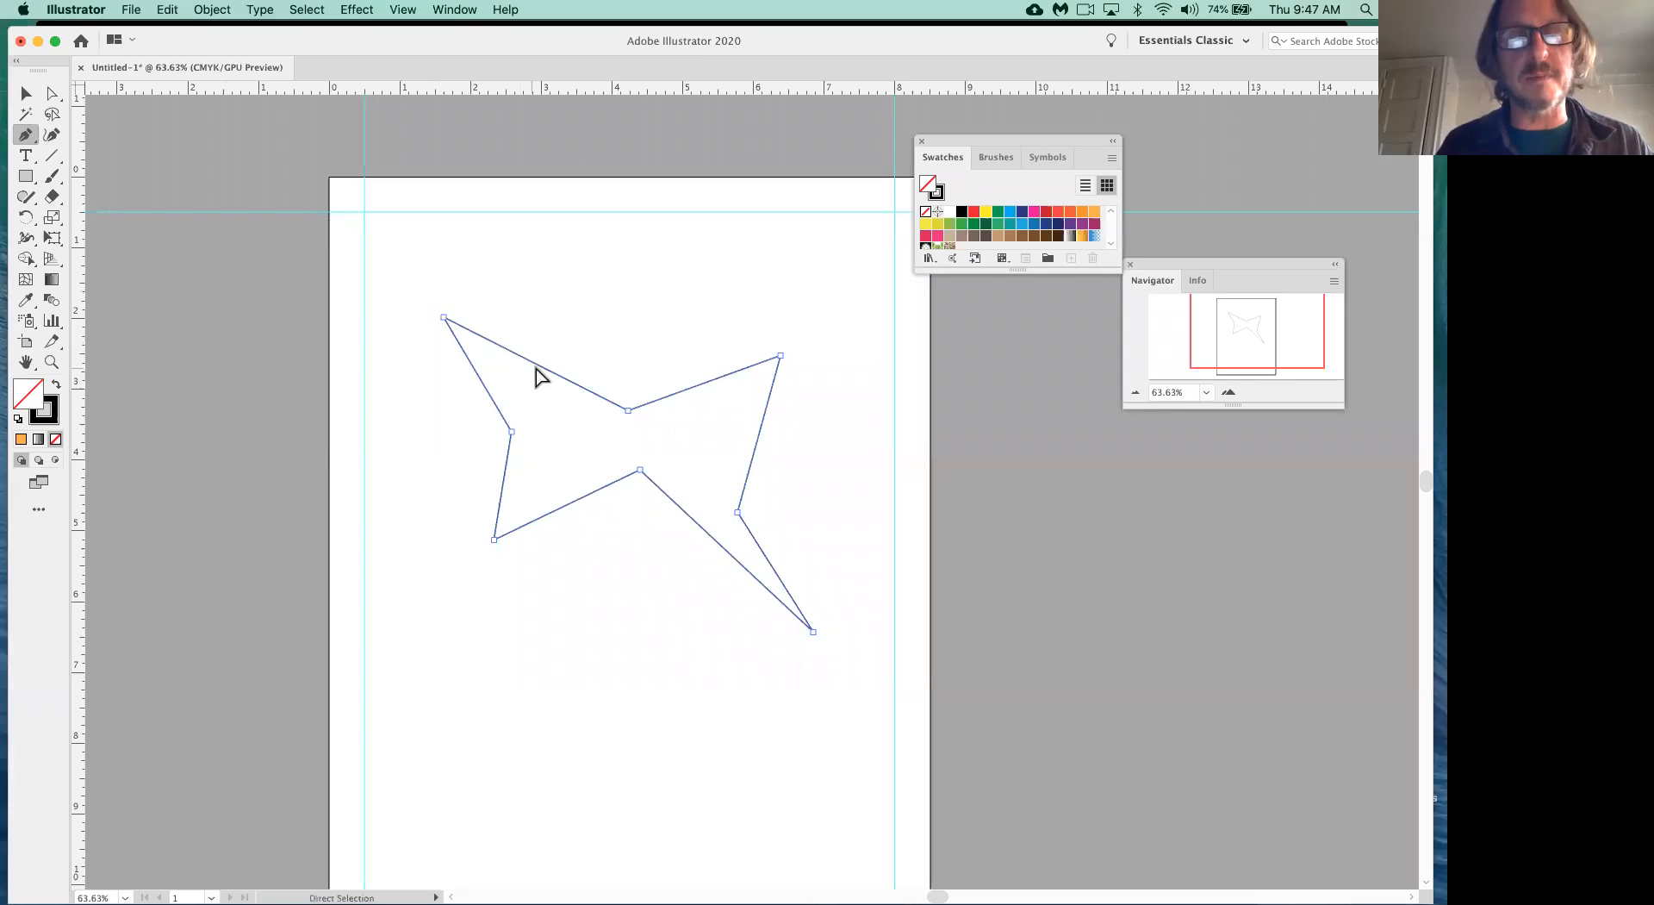
key("BackSpace")
key("BackSpace")
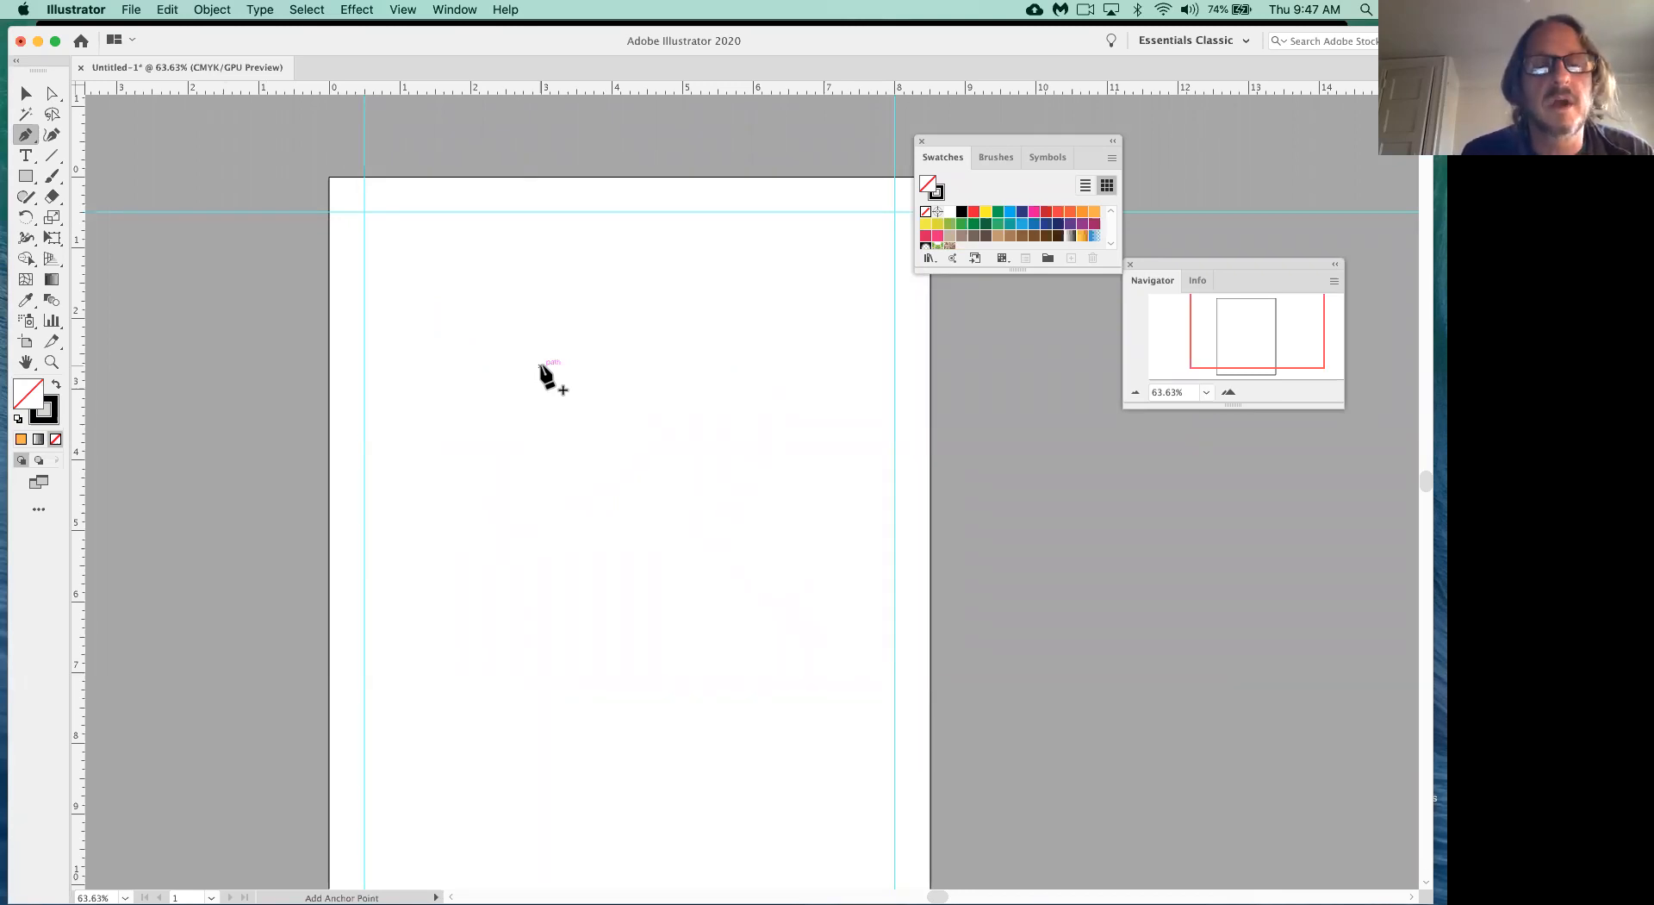
- Draw a horizontal Pen tool line about 3.6 in long near the page's upper part, and end the path by deselecting it
left_click(473, 312)
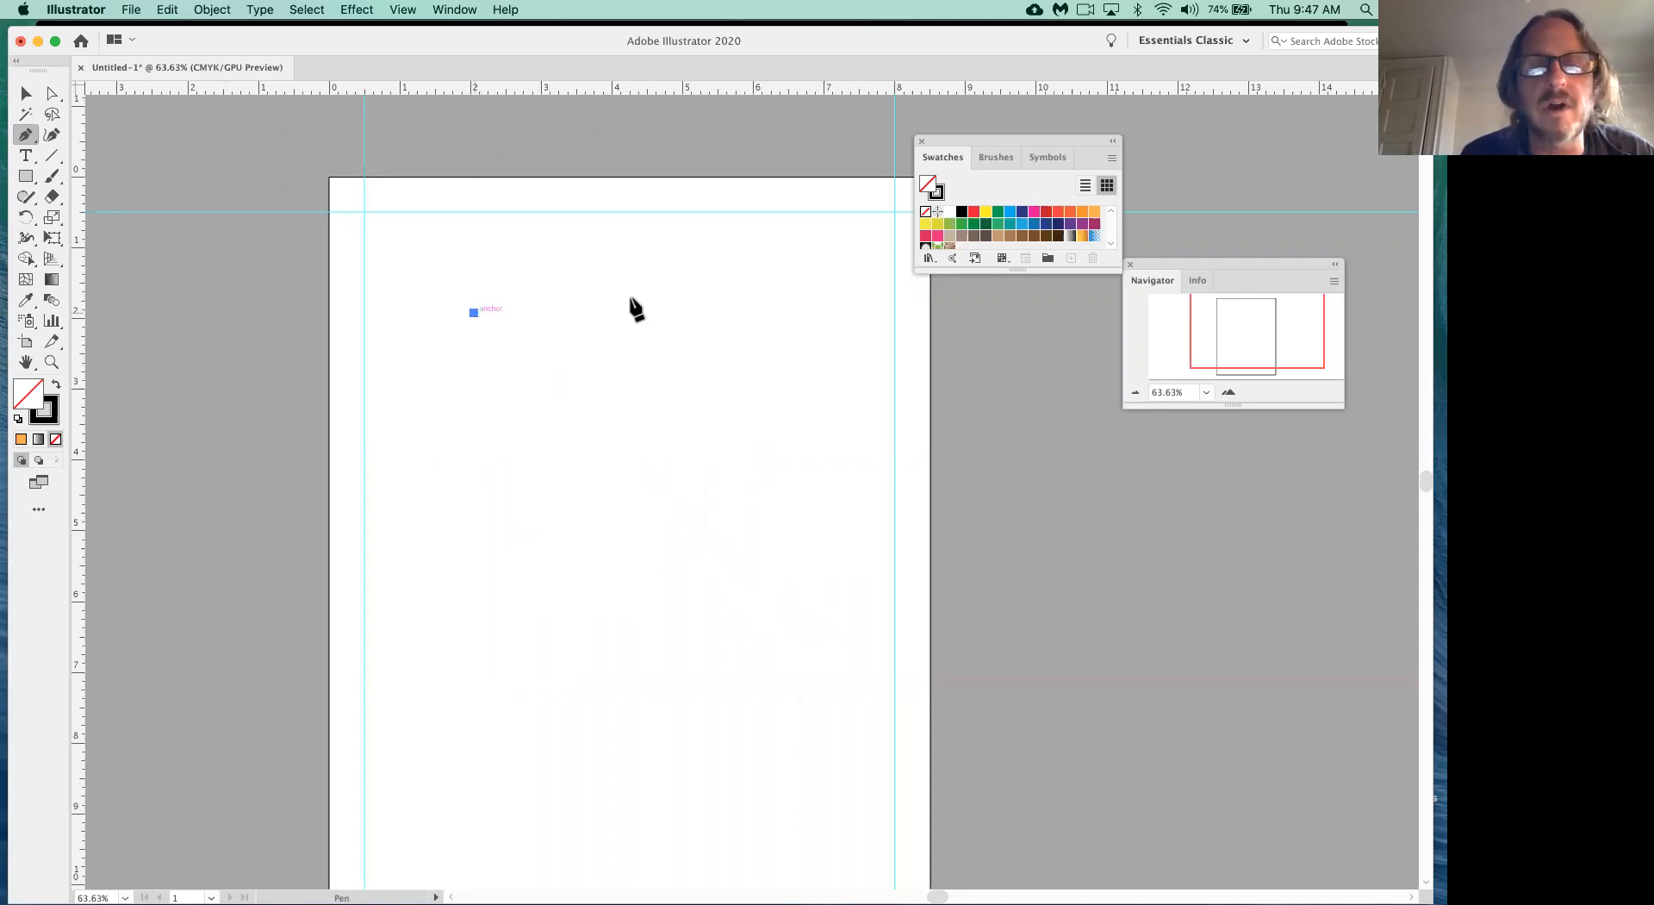
left_click(727, 312)
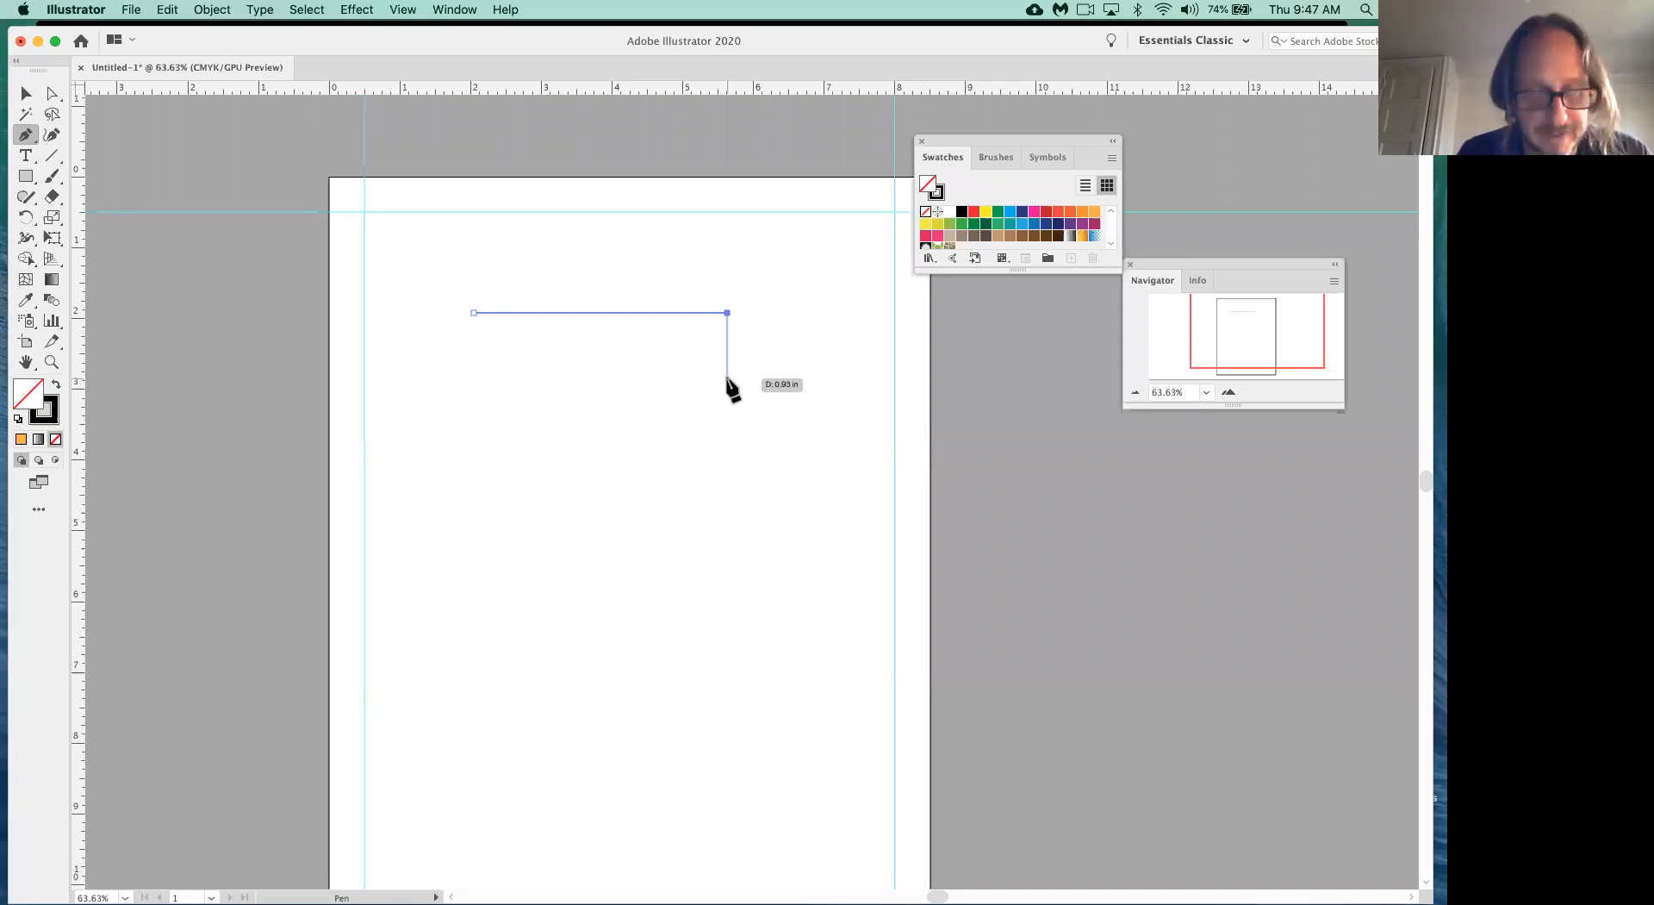
key("super")
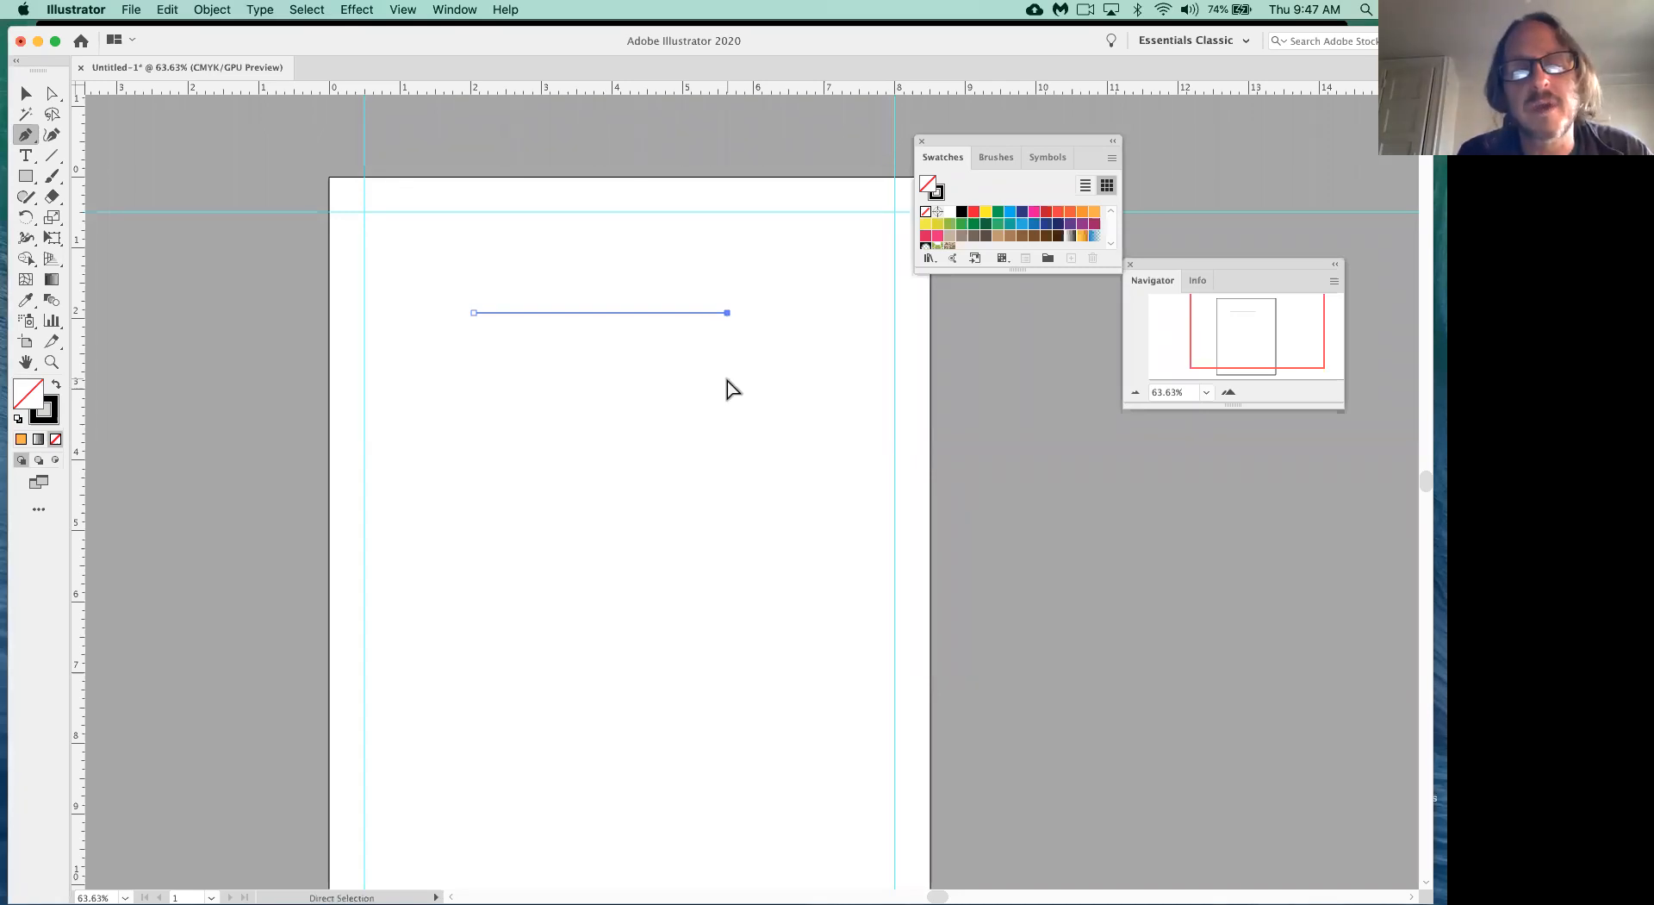
key("super")
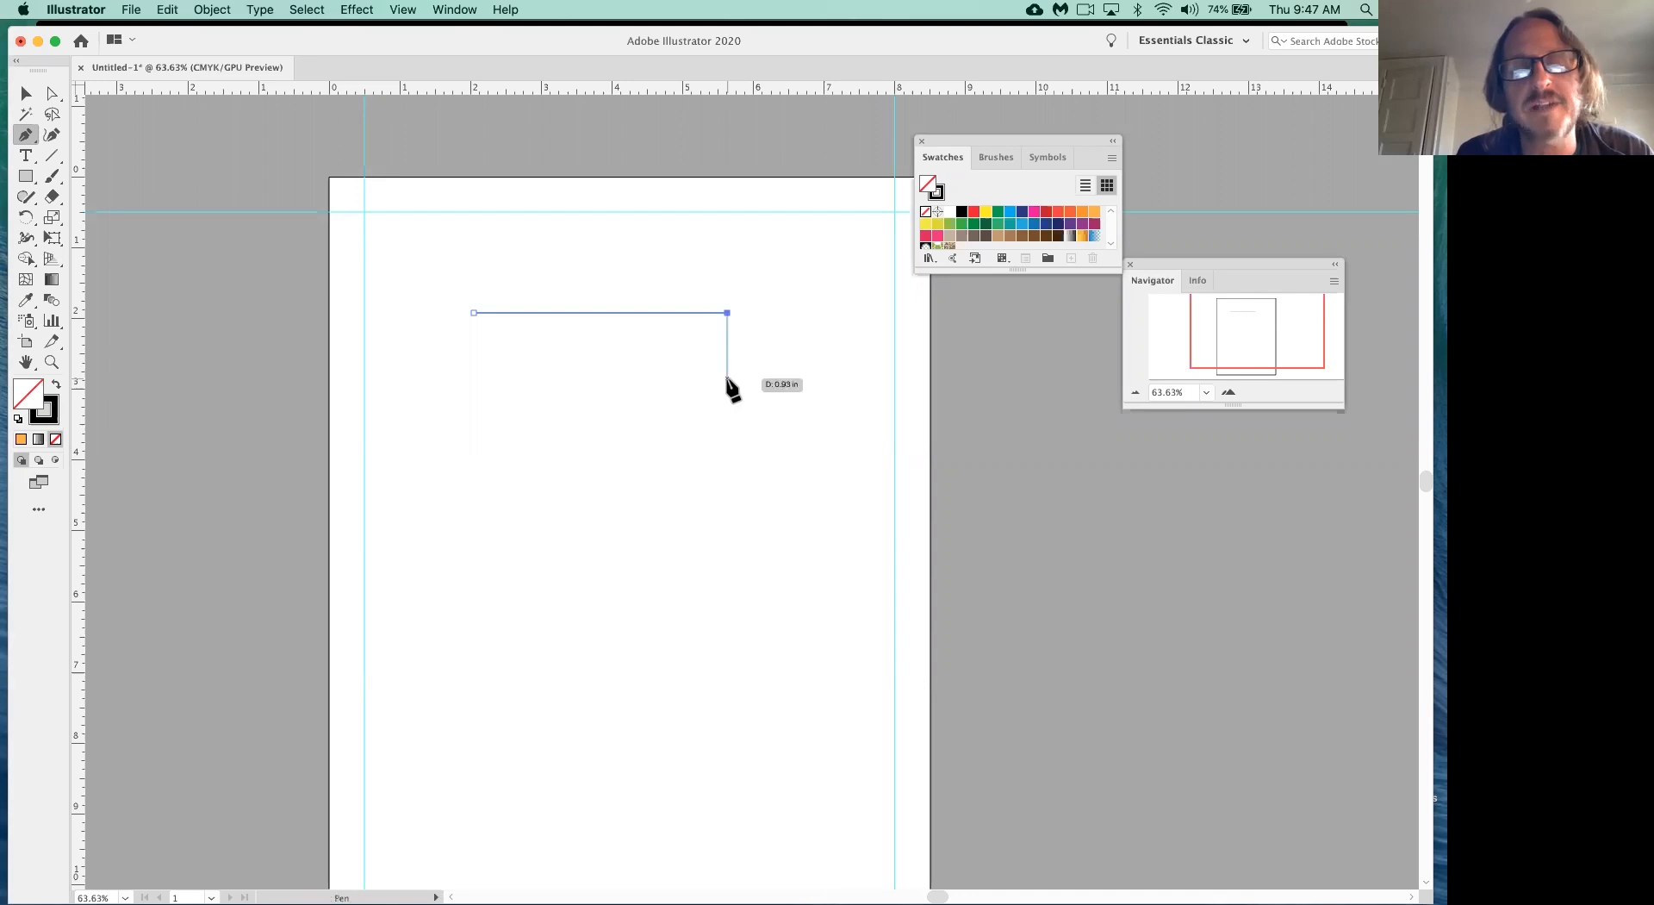
key("super")
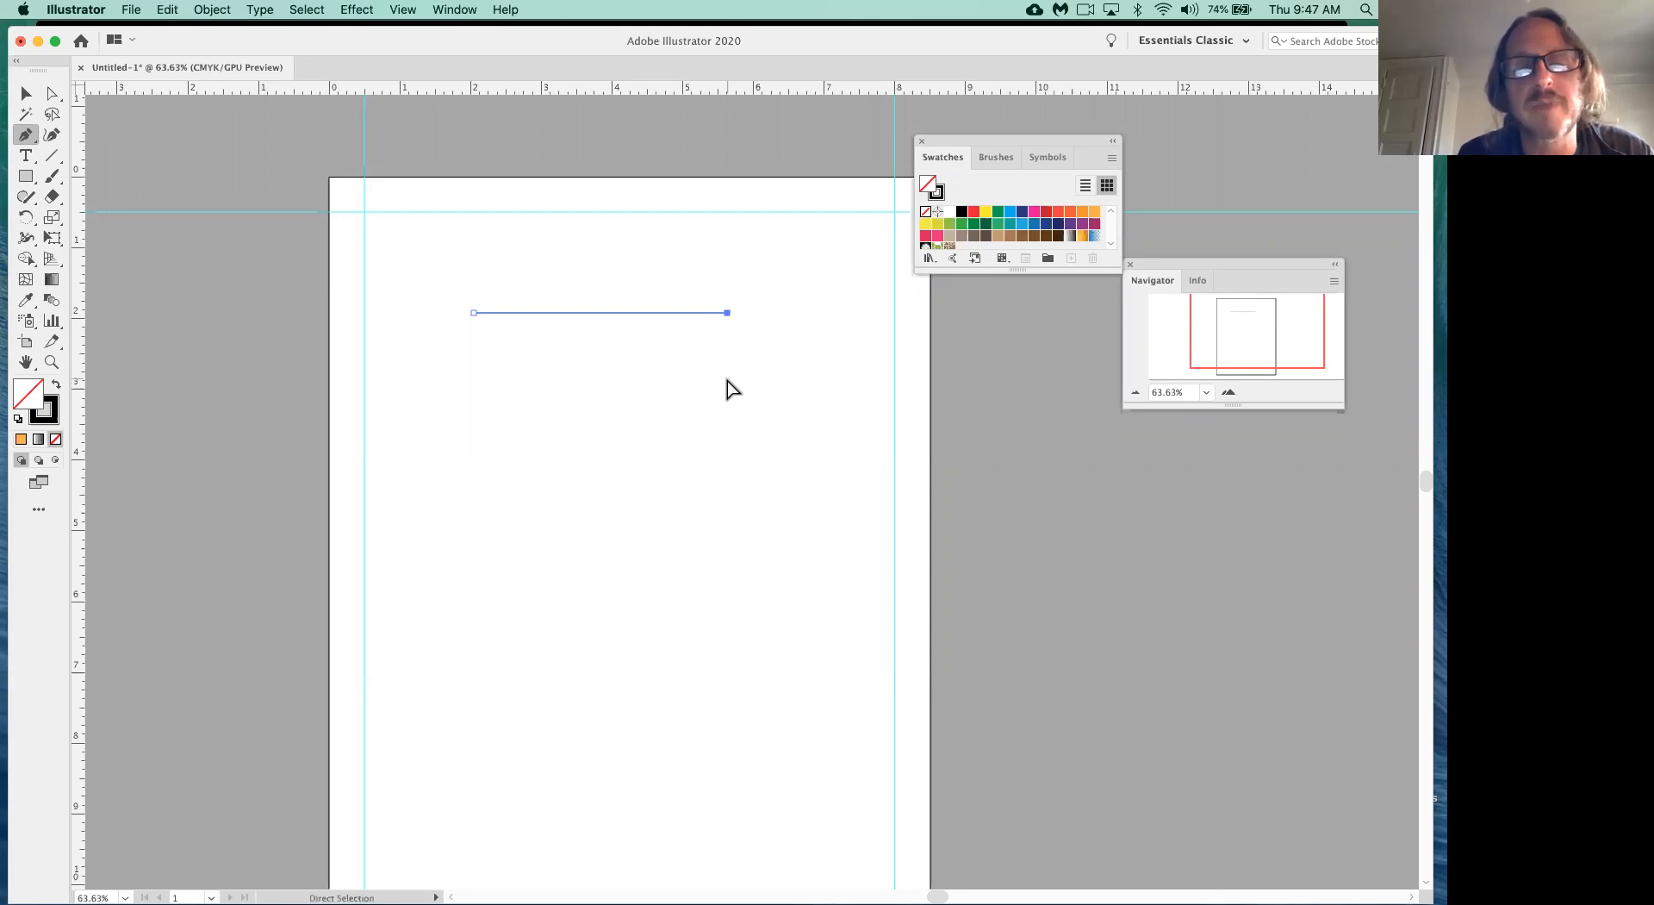
left_click(763, 355, "super")
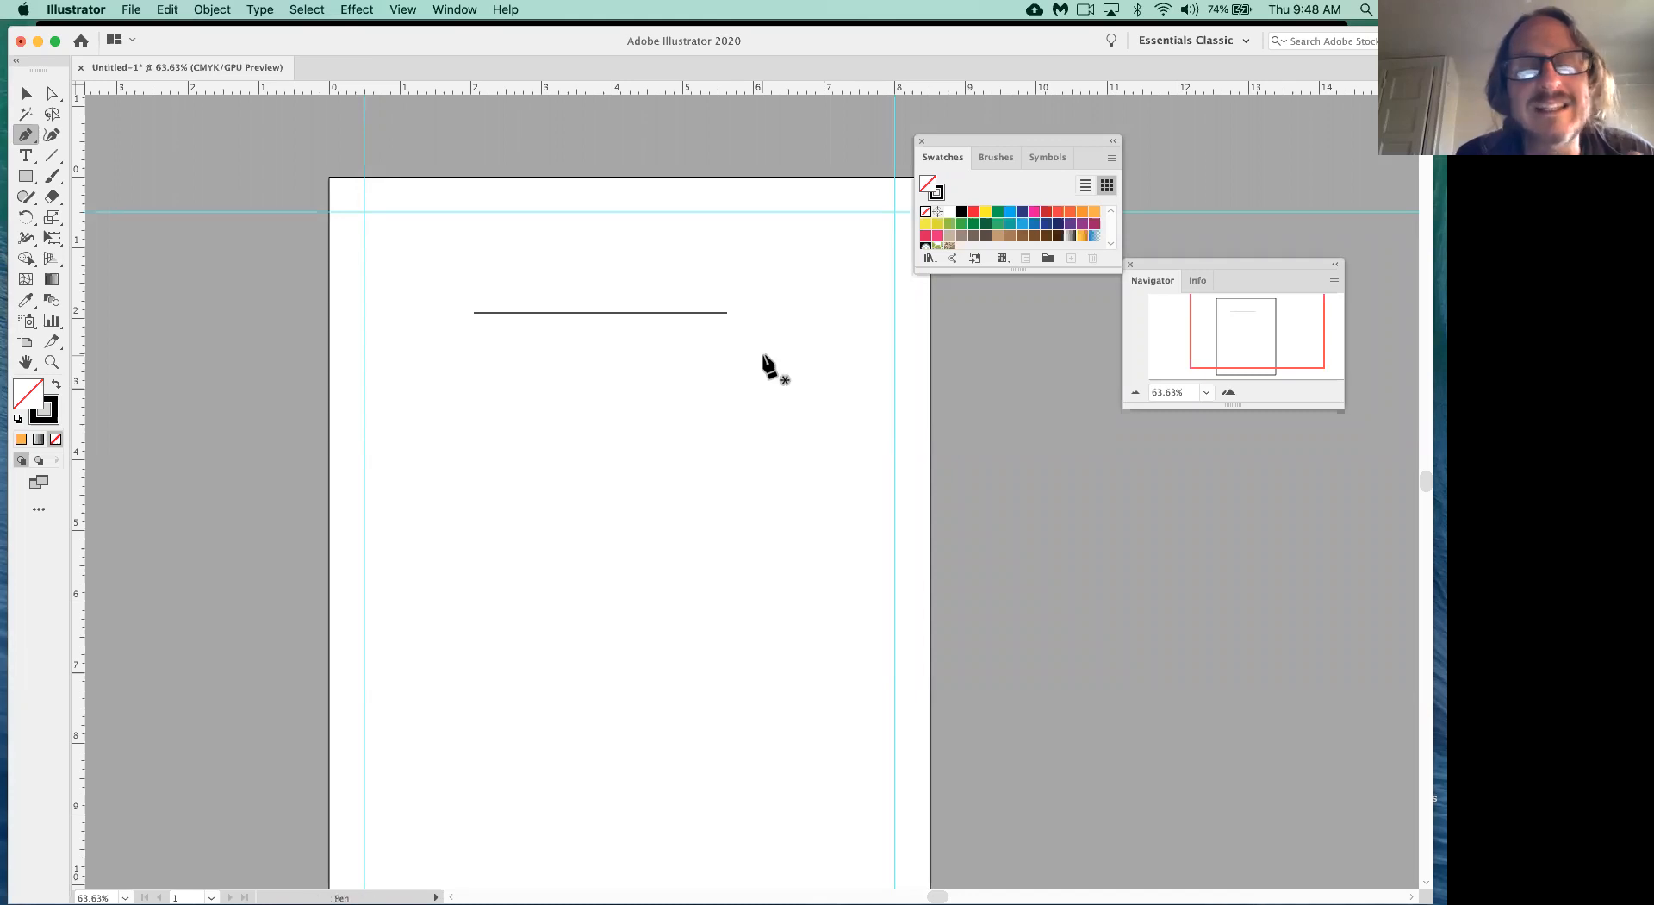
- Draw two more separate horizontal Pen tool lines about 3.6 in long below the first, aligned with its ends
left_click(728, 351)
left_click(474, 351)
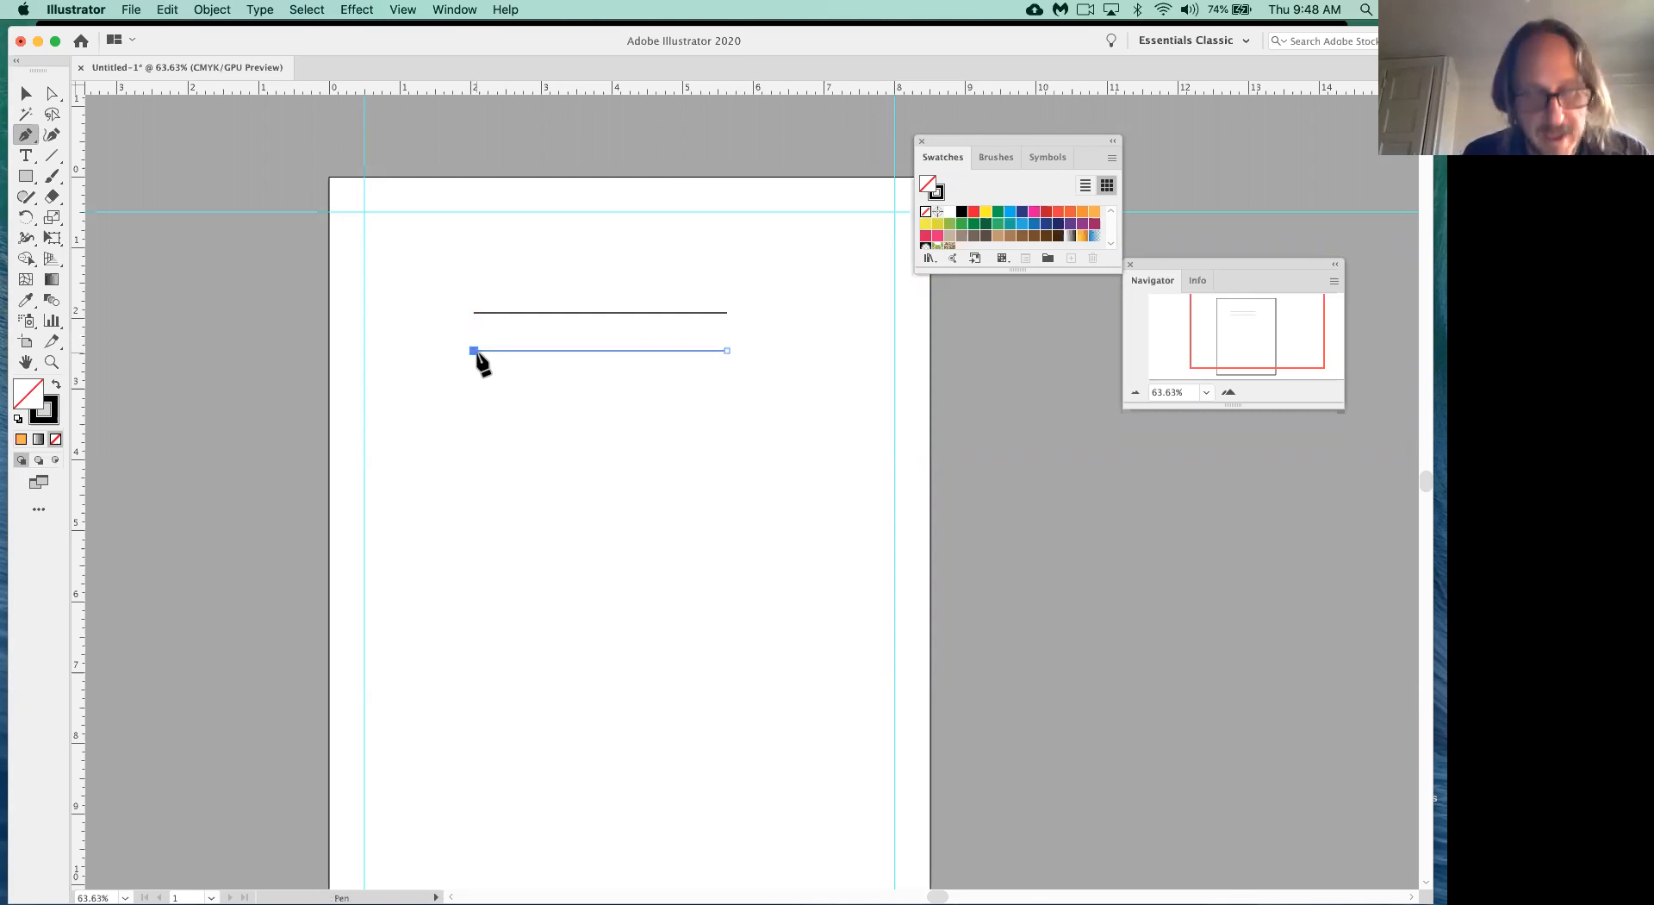
left_click(444, 400, "super")
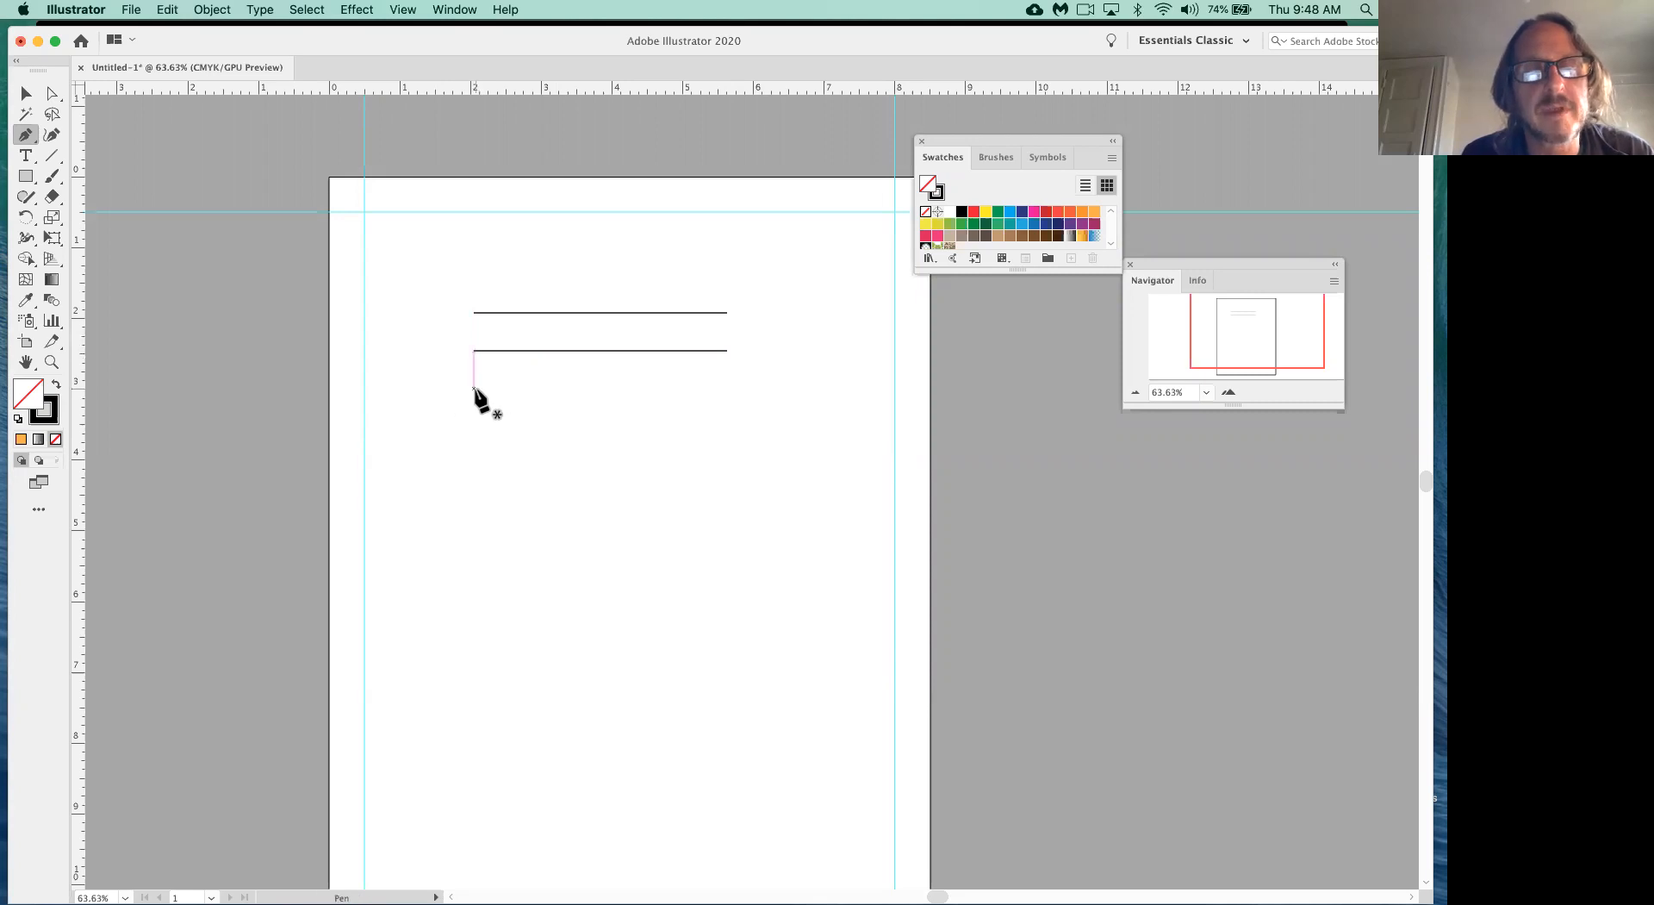
left_click(474, 388)
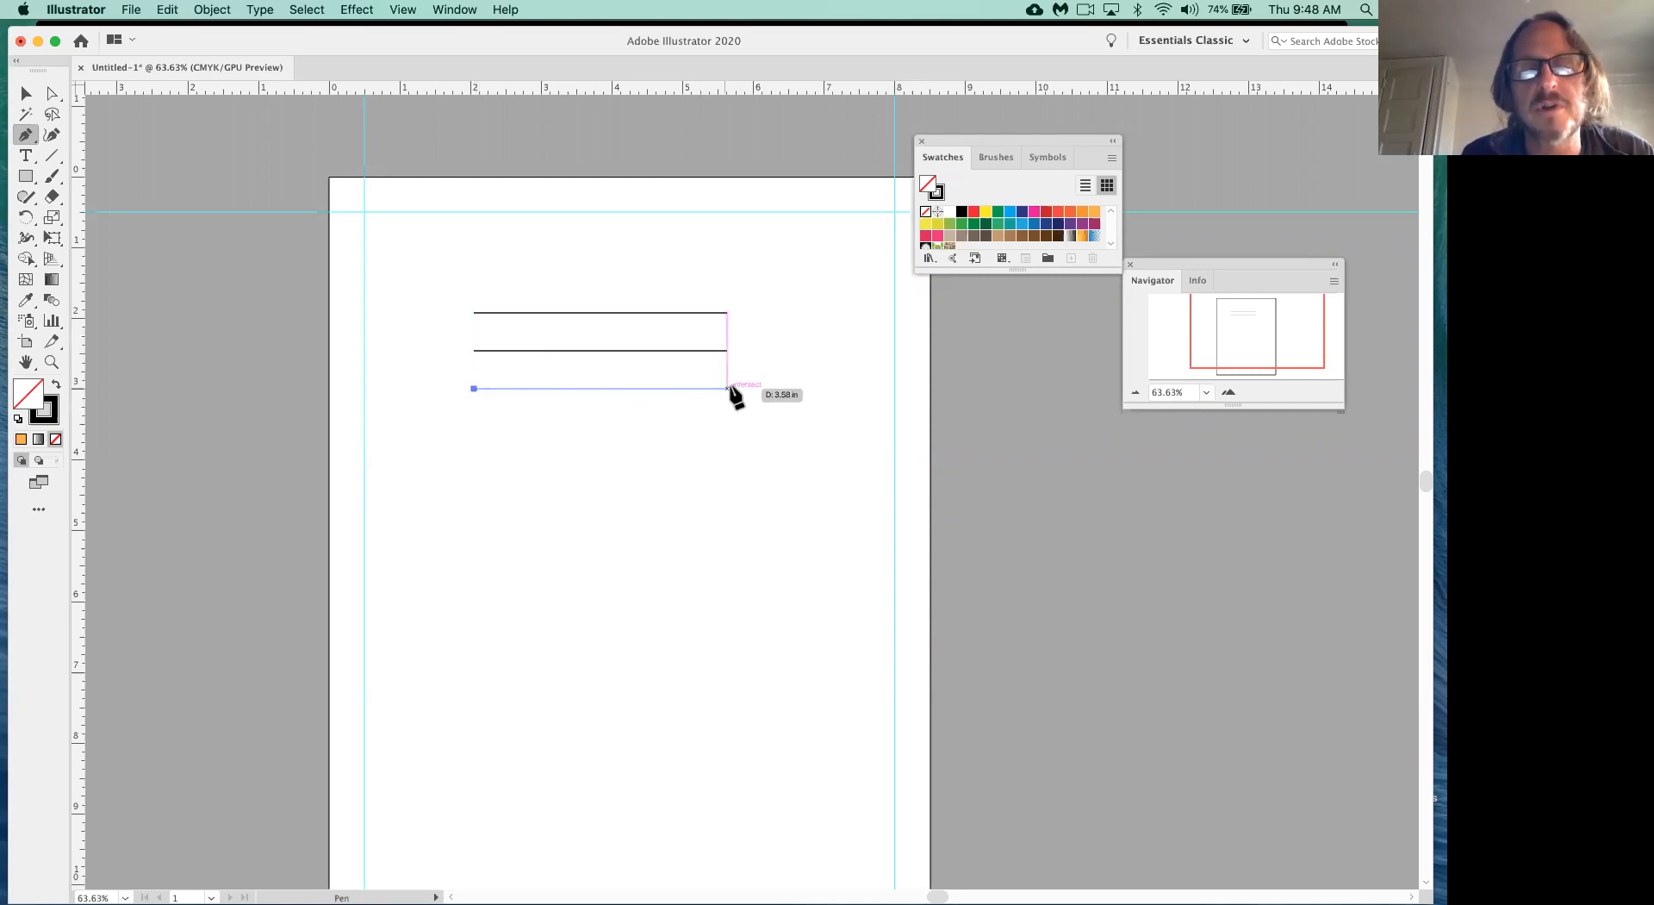
left_click(728, 389)
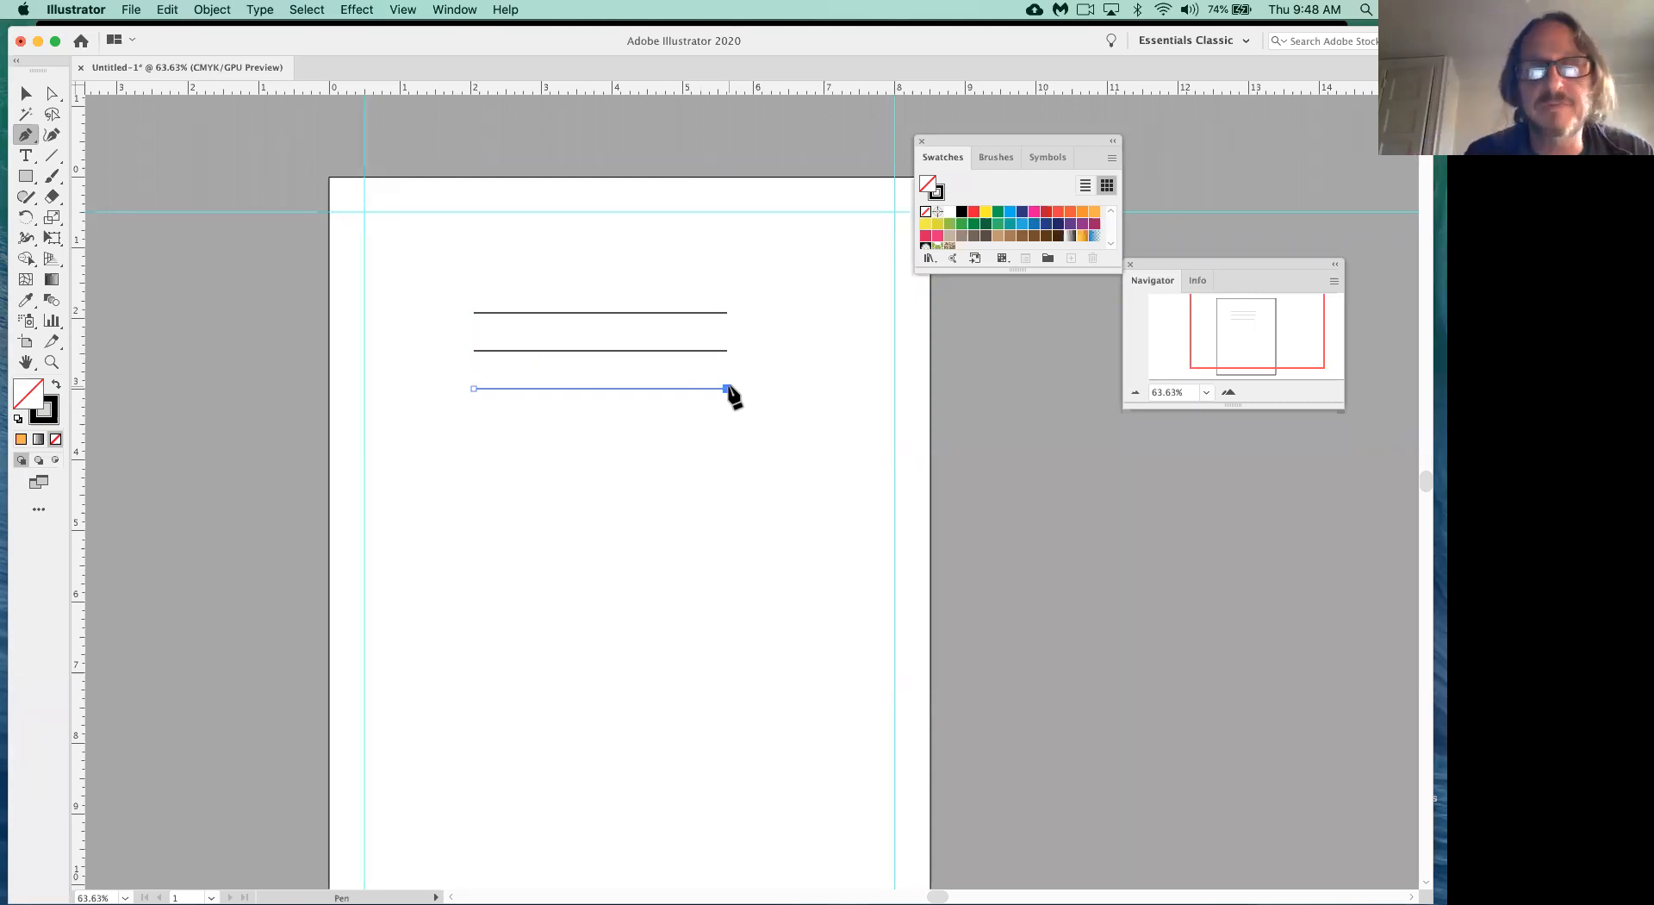
left_click(728, 439)
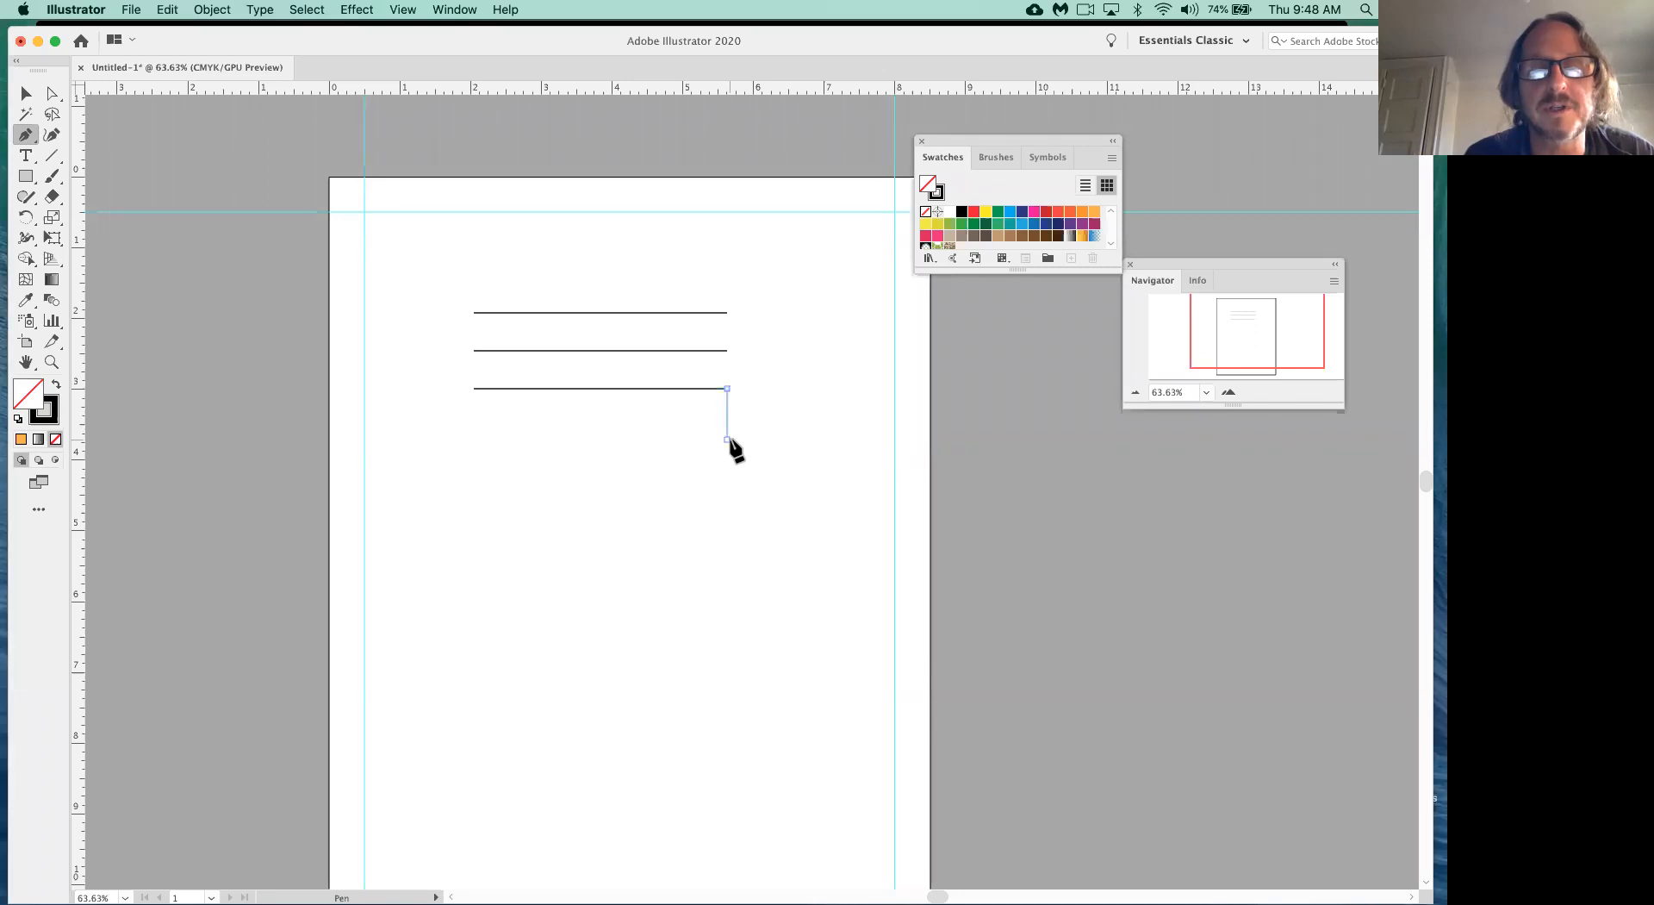
left_click(474, 440)
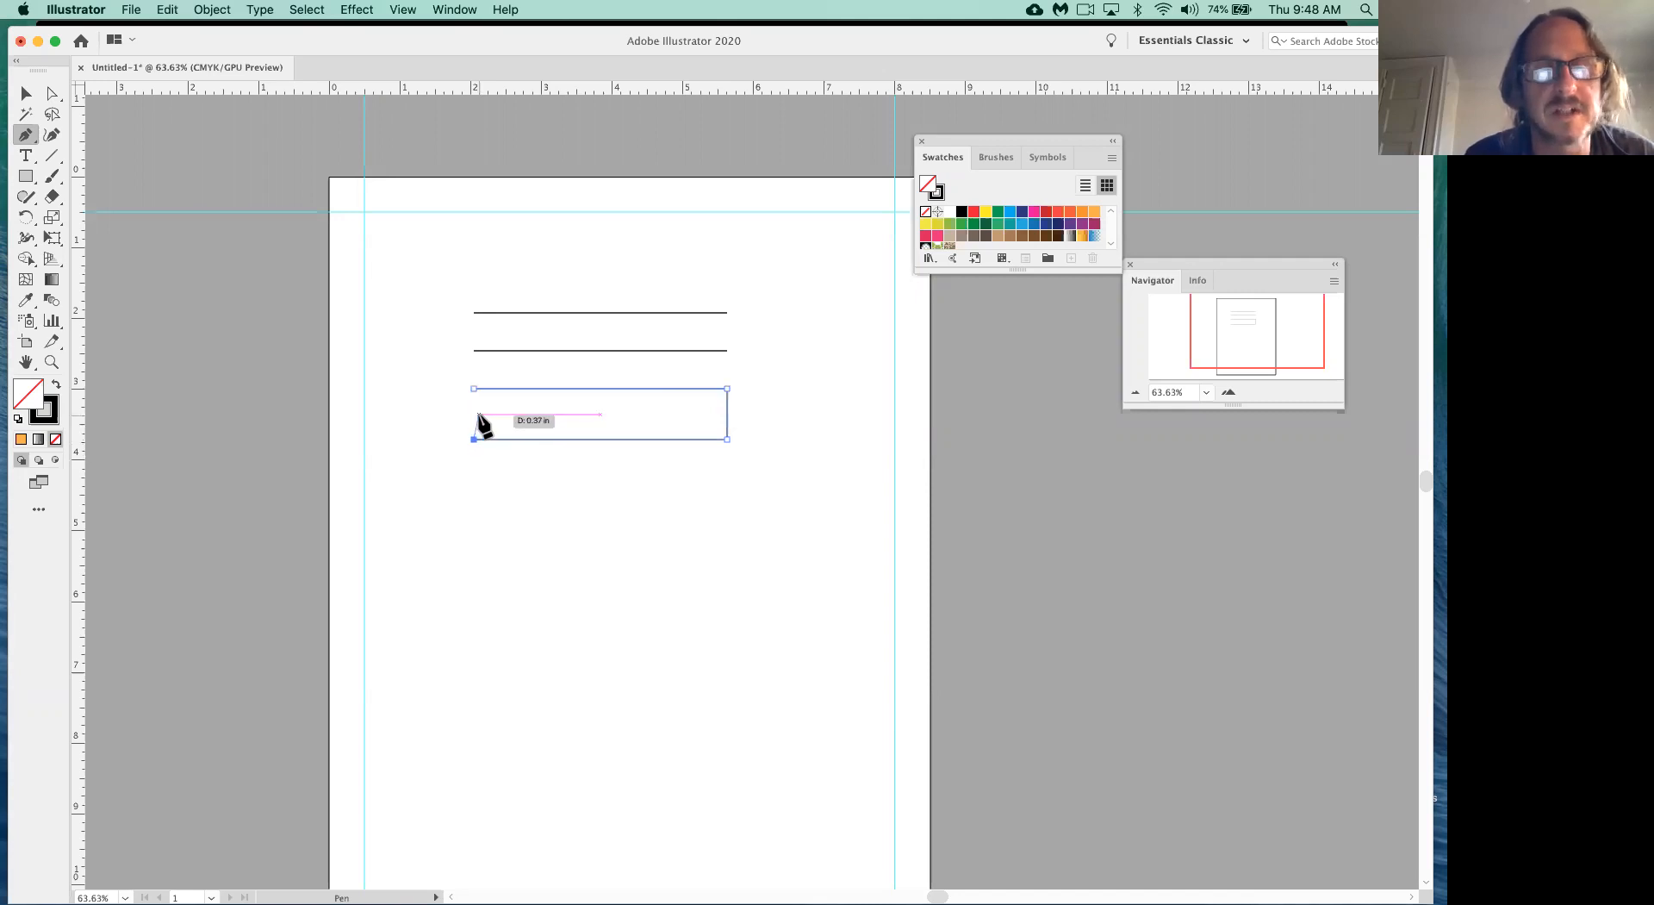
key("super+z")
key("super+z")
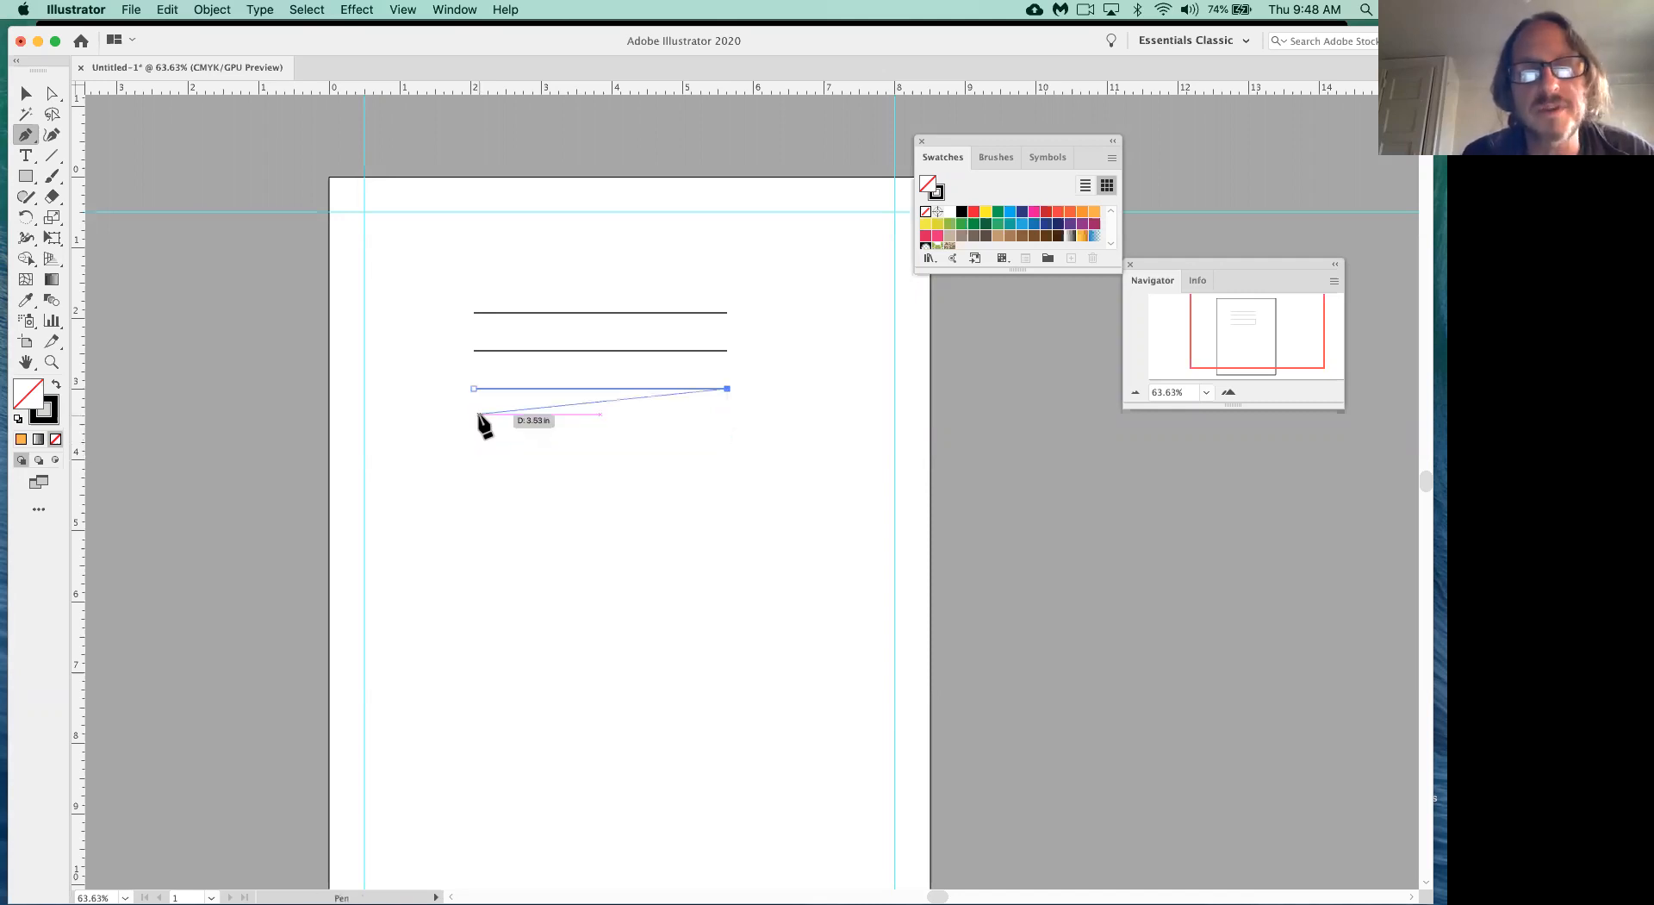
- End the third line's path, draw a fourth parallel Pen line of the same length below it, and deselect it
key("super")
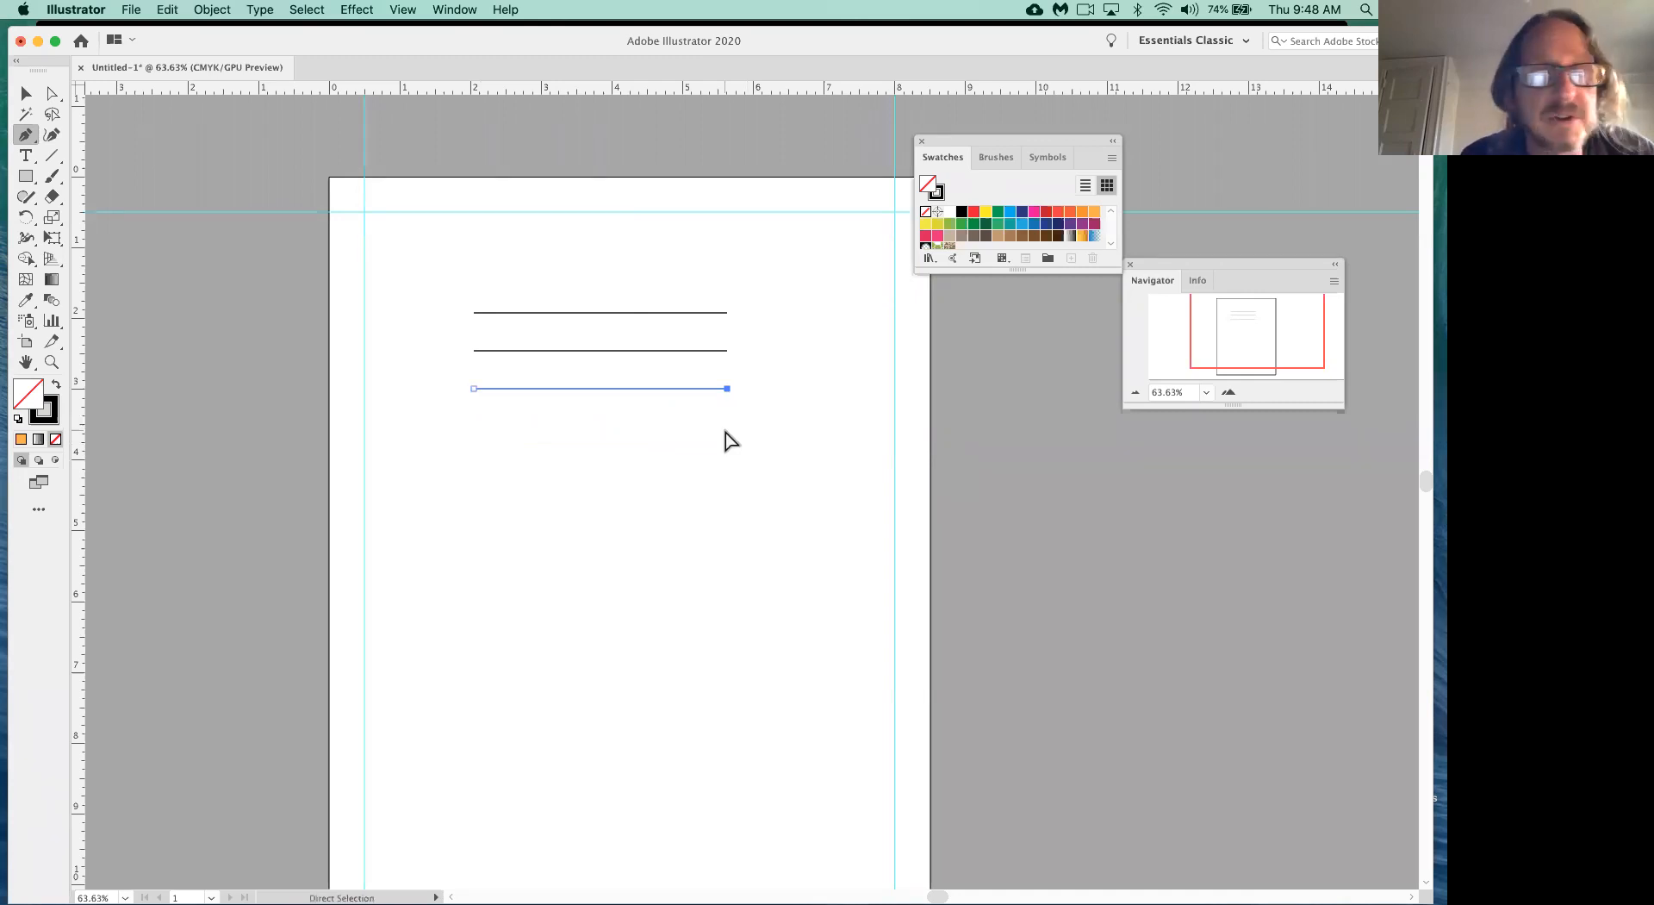
left_click(724, 443, "super")
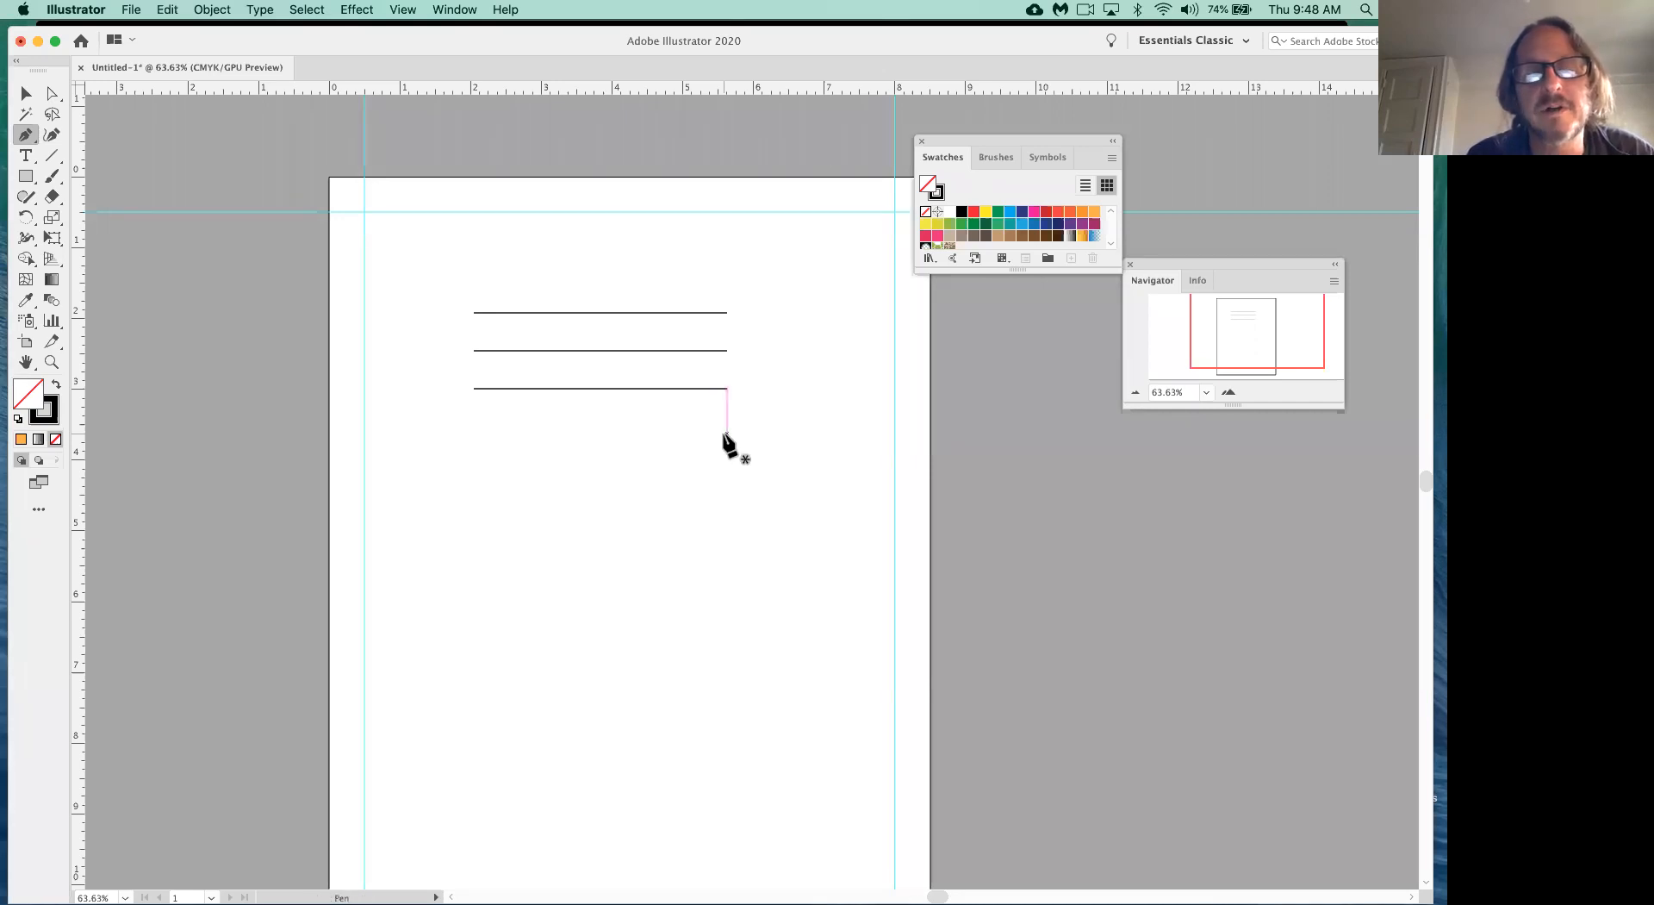
left_click(727, 433)
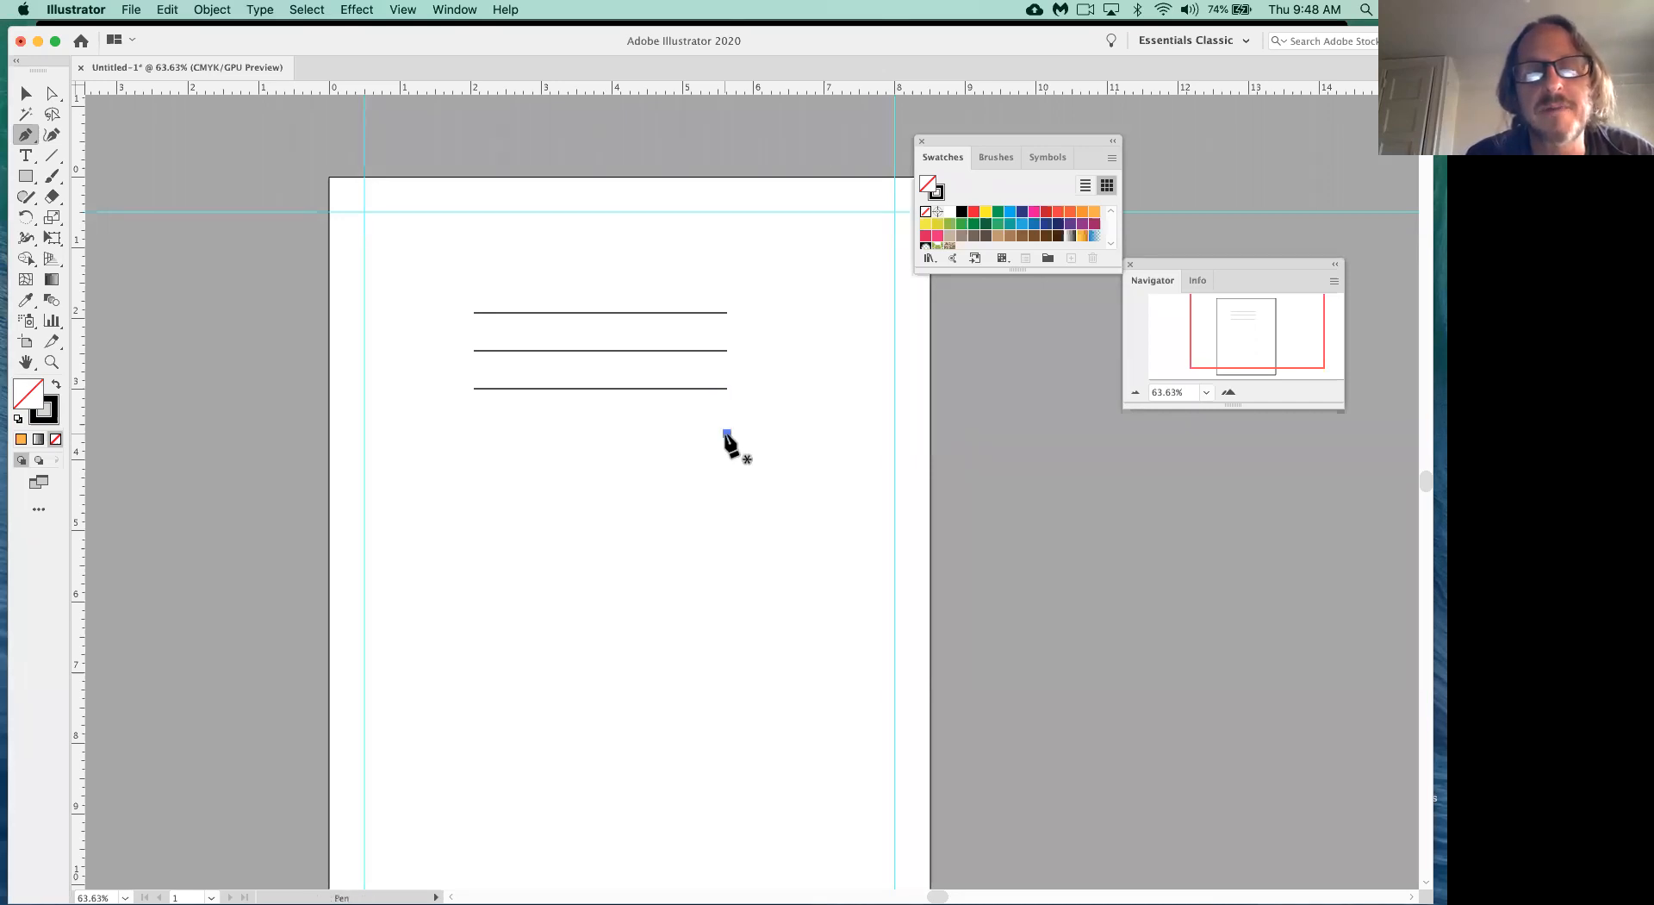
left_click(473, 436)
key("super+z")
left_click(473, 433)
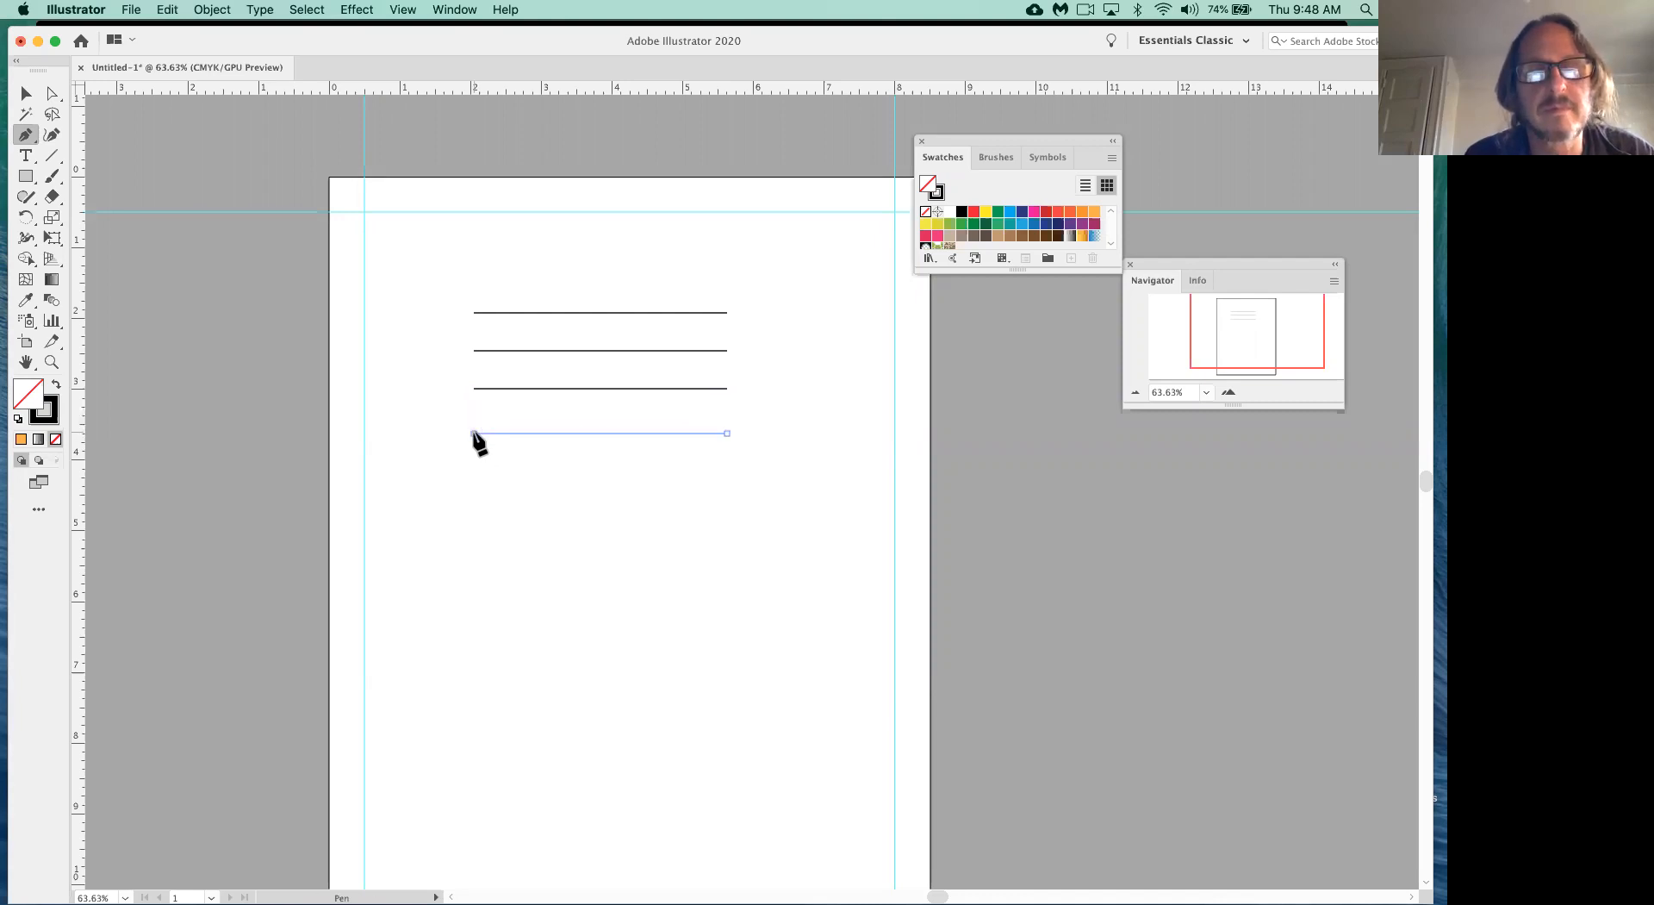
key("super")
left_click(508, 477, "super")
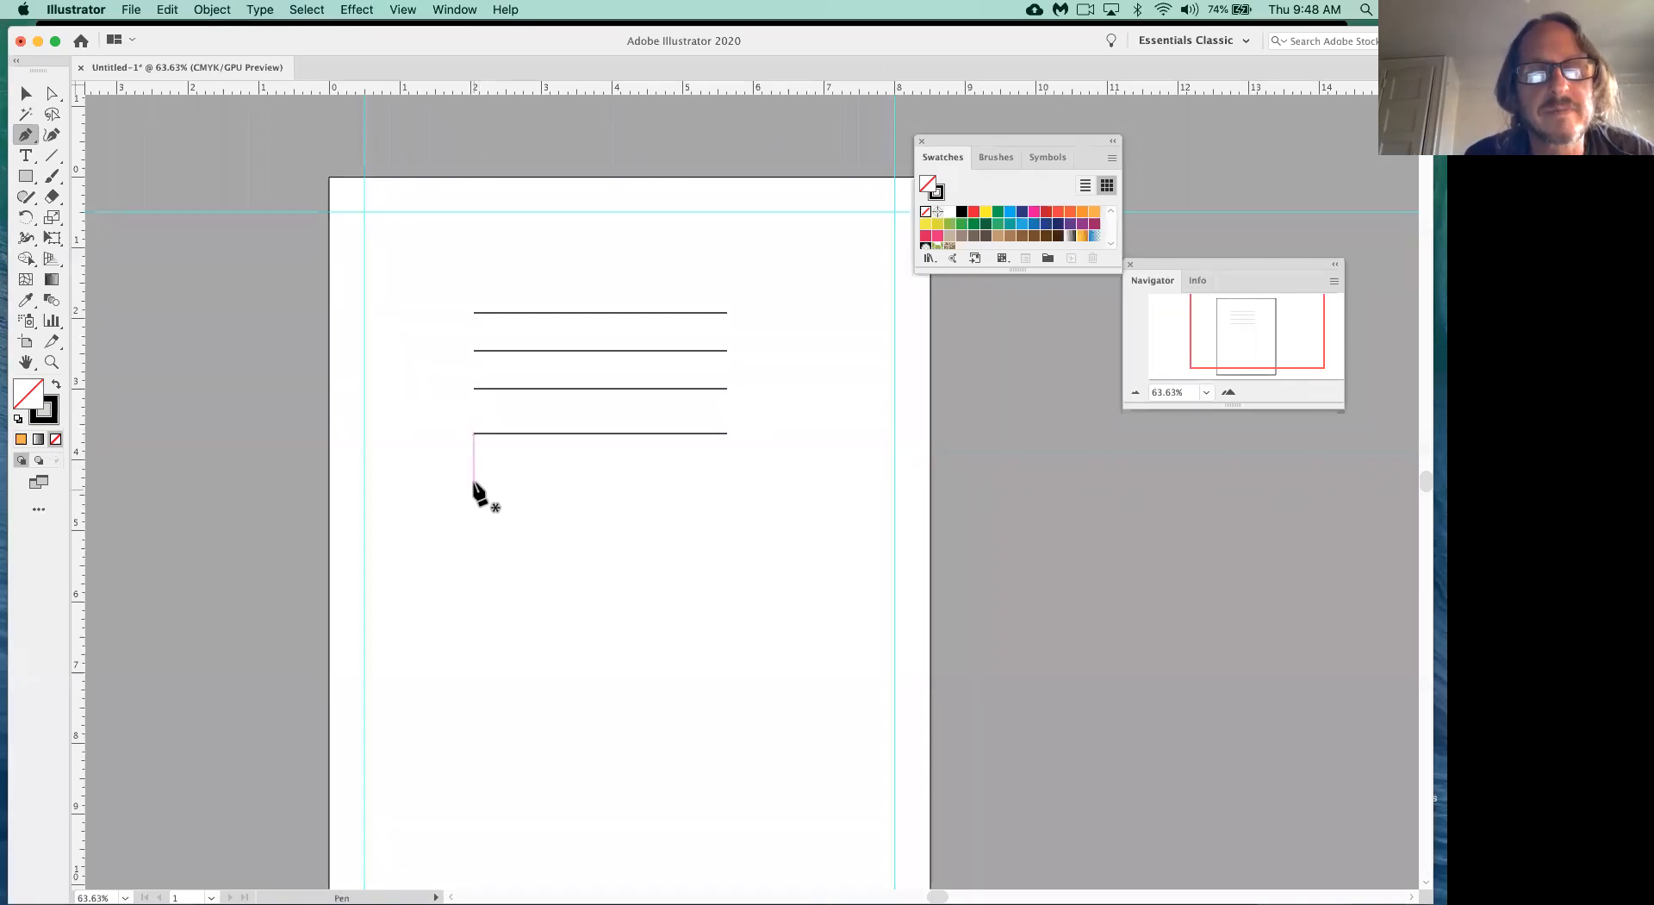
- Draw three more separate horizontal Pen lines about 3.6 in long below the fourth, deselecting each path to end it
left_click(727, 479)
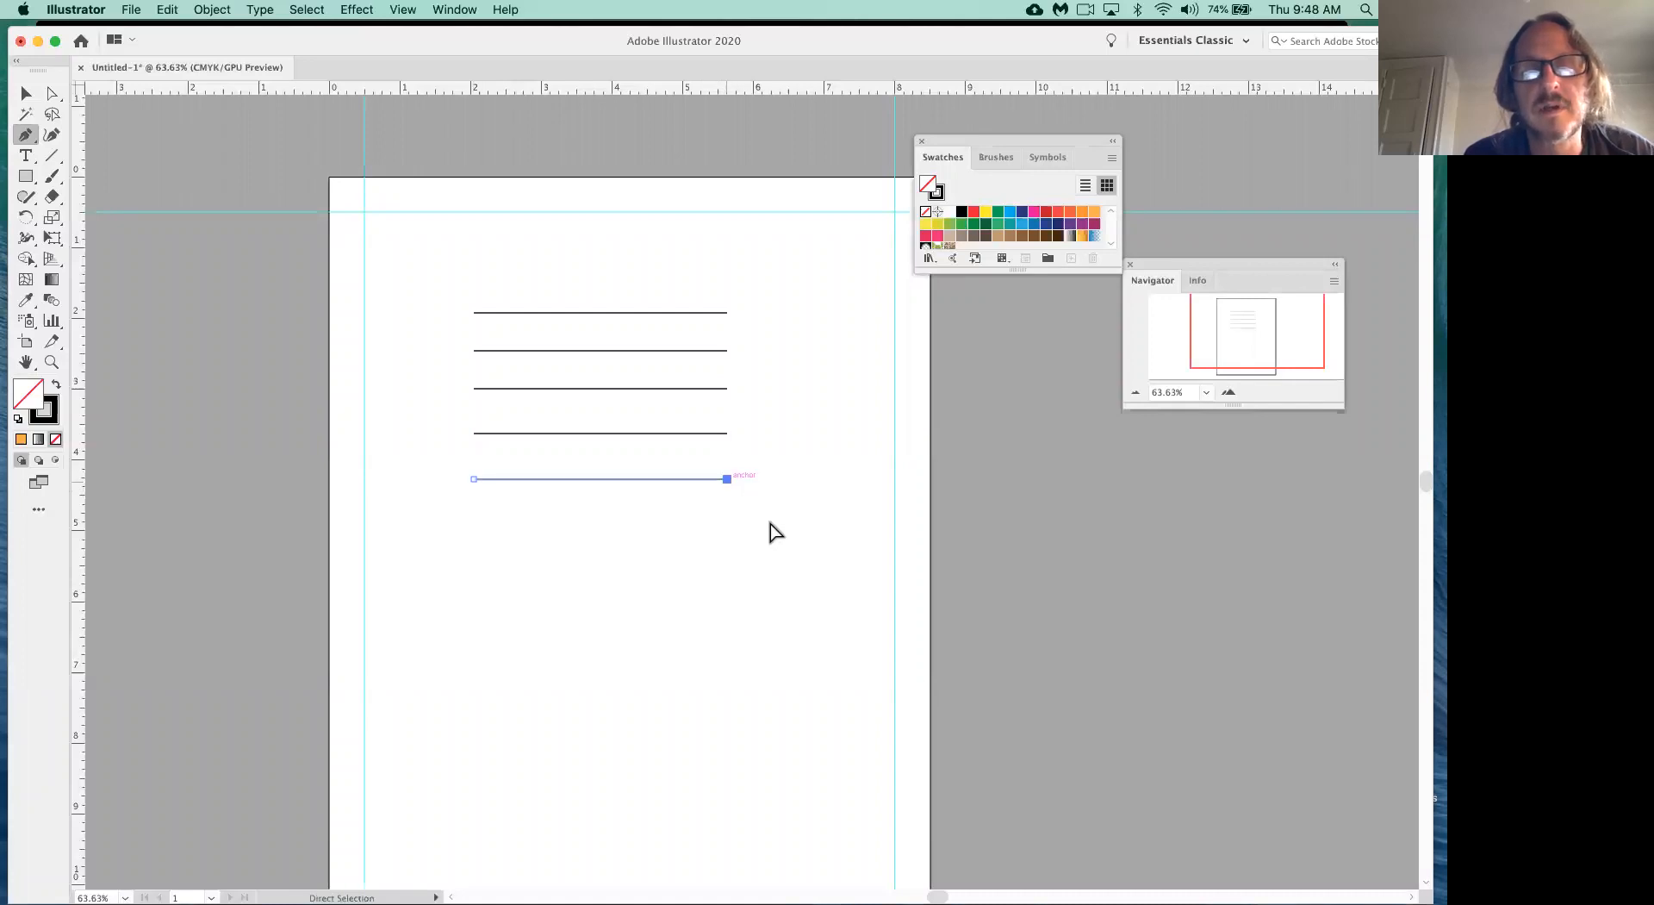
left_click(734, 521, "super")
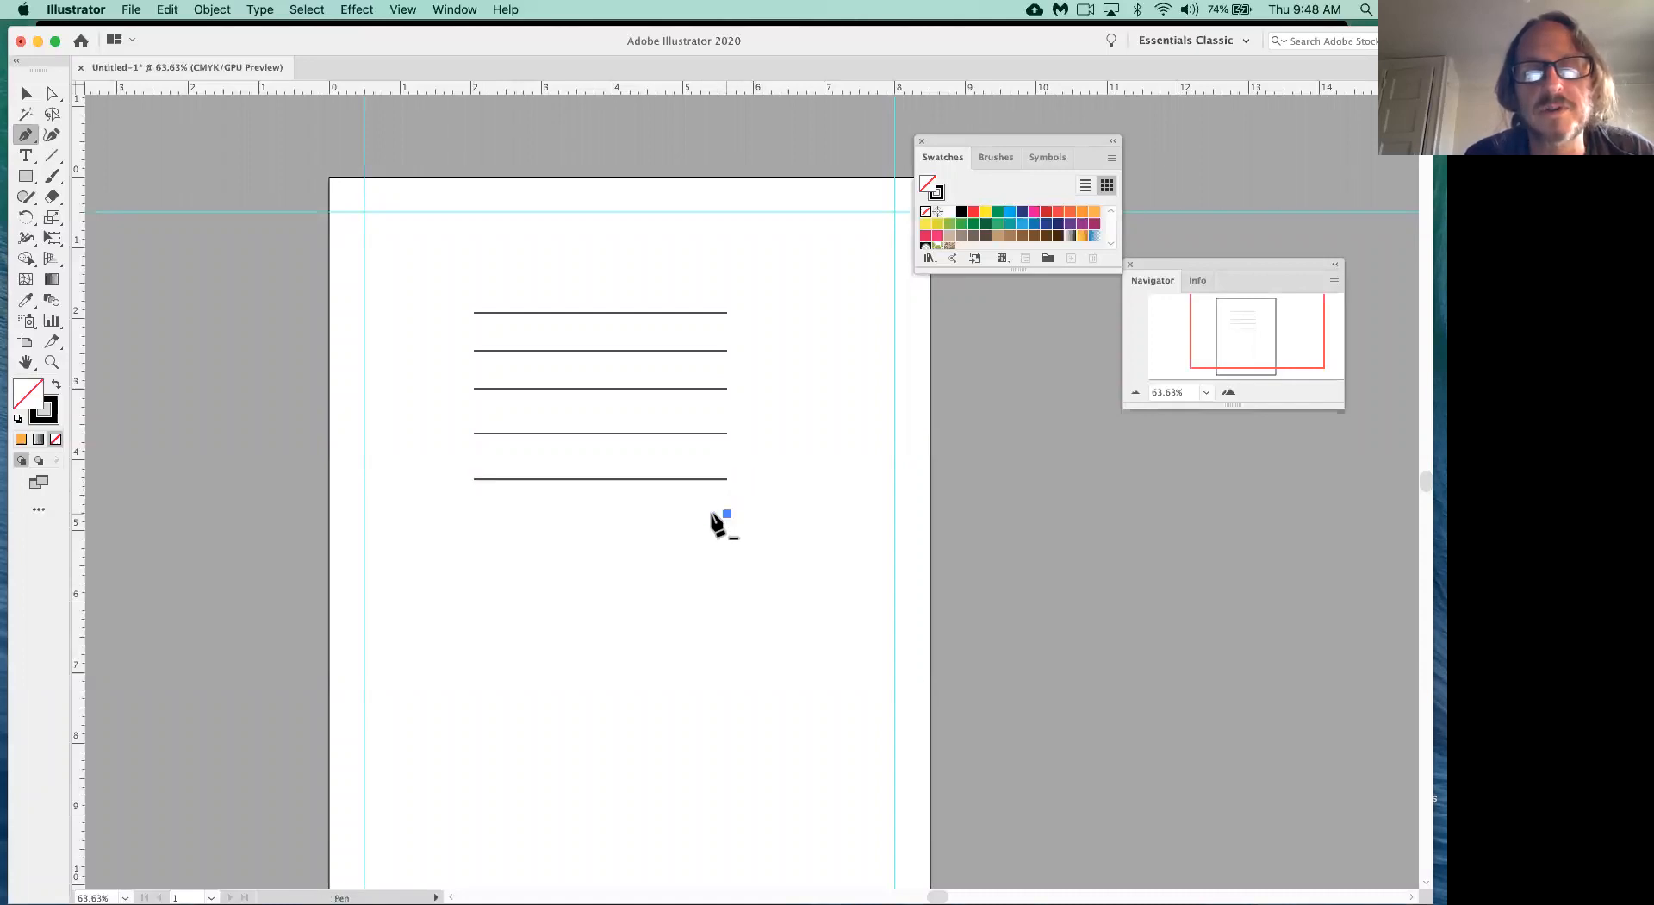
left_click(727, 513)
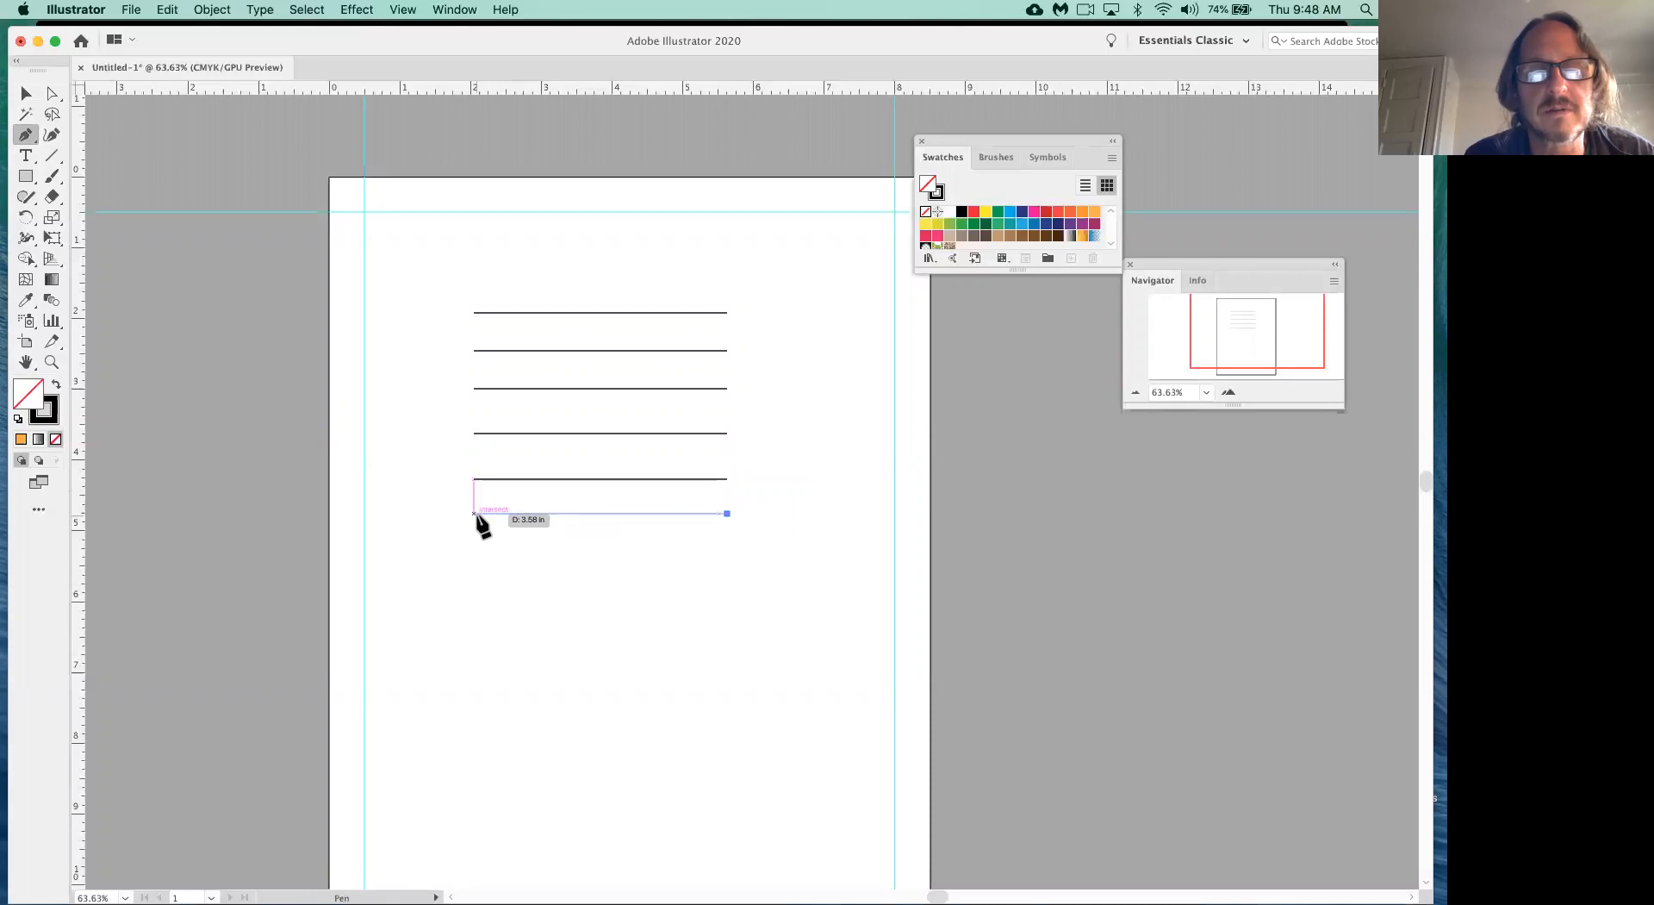
key("super")
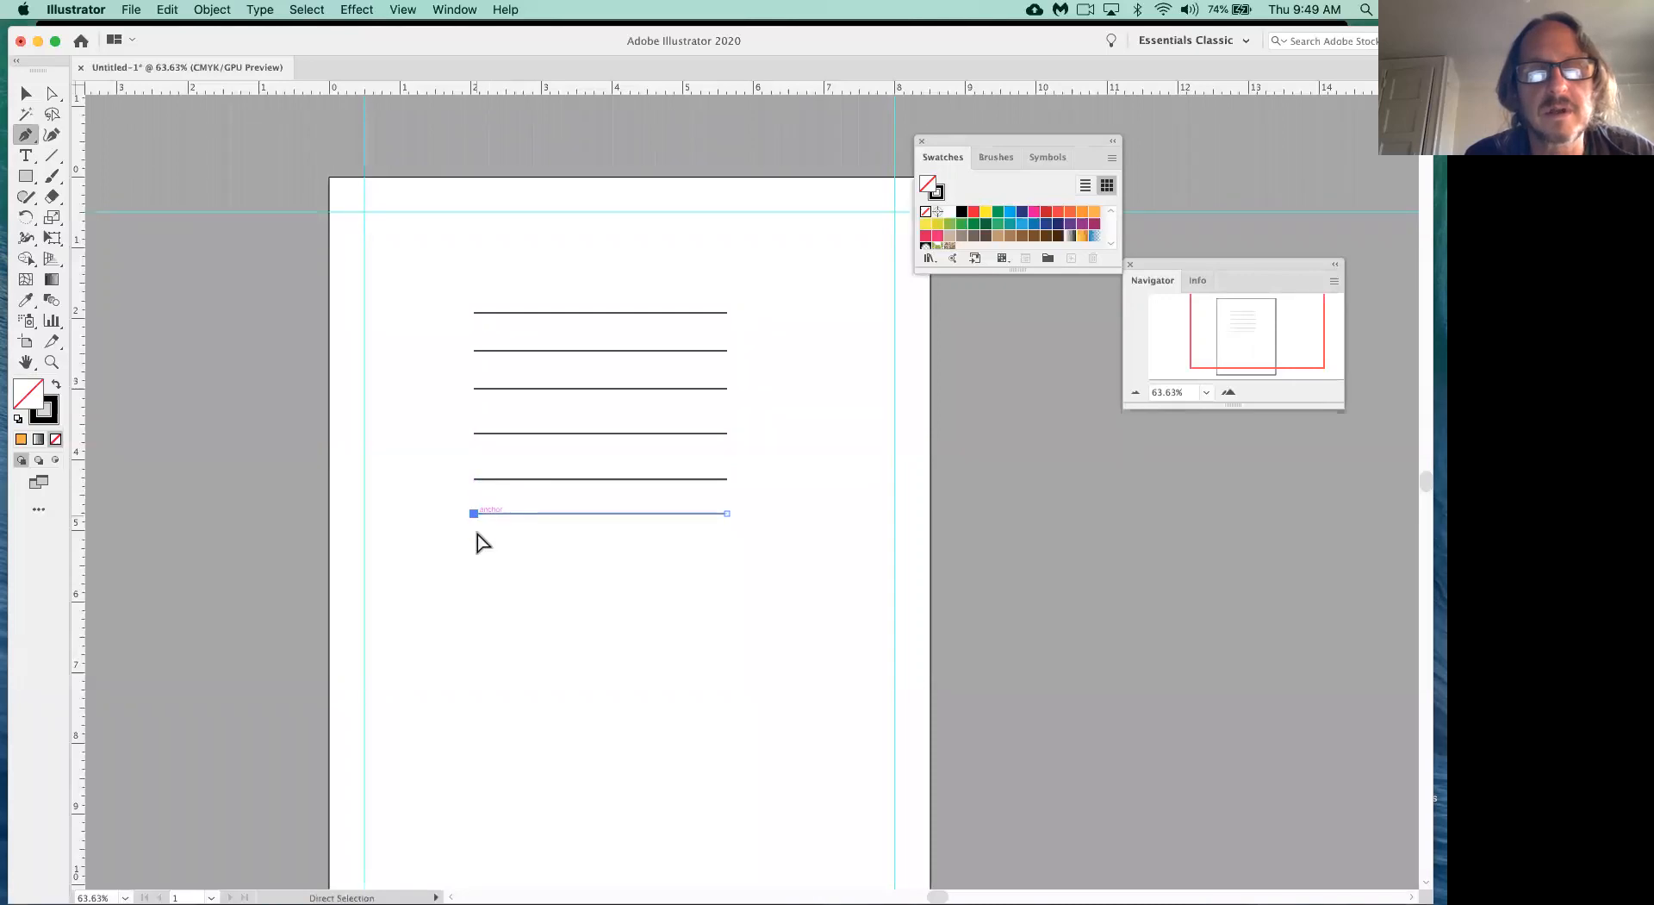
left_click(480, 578, "super")
left_click(473, 566)
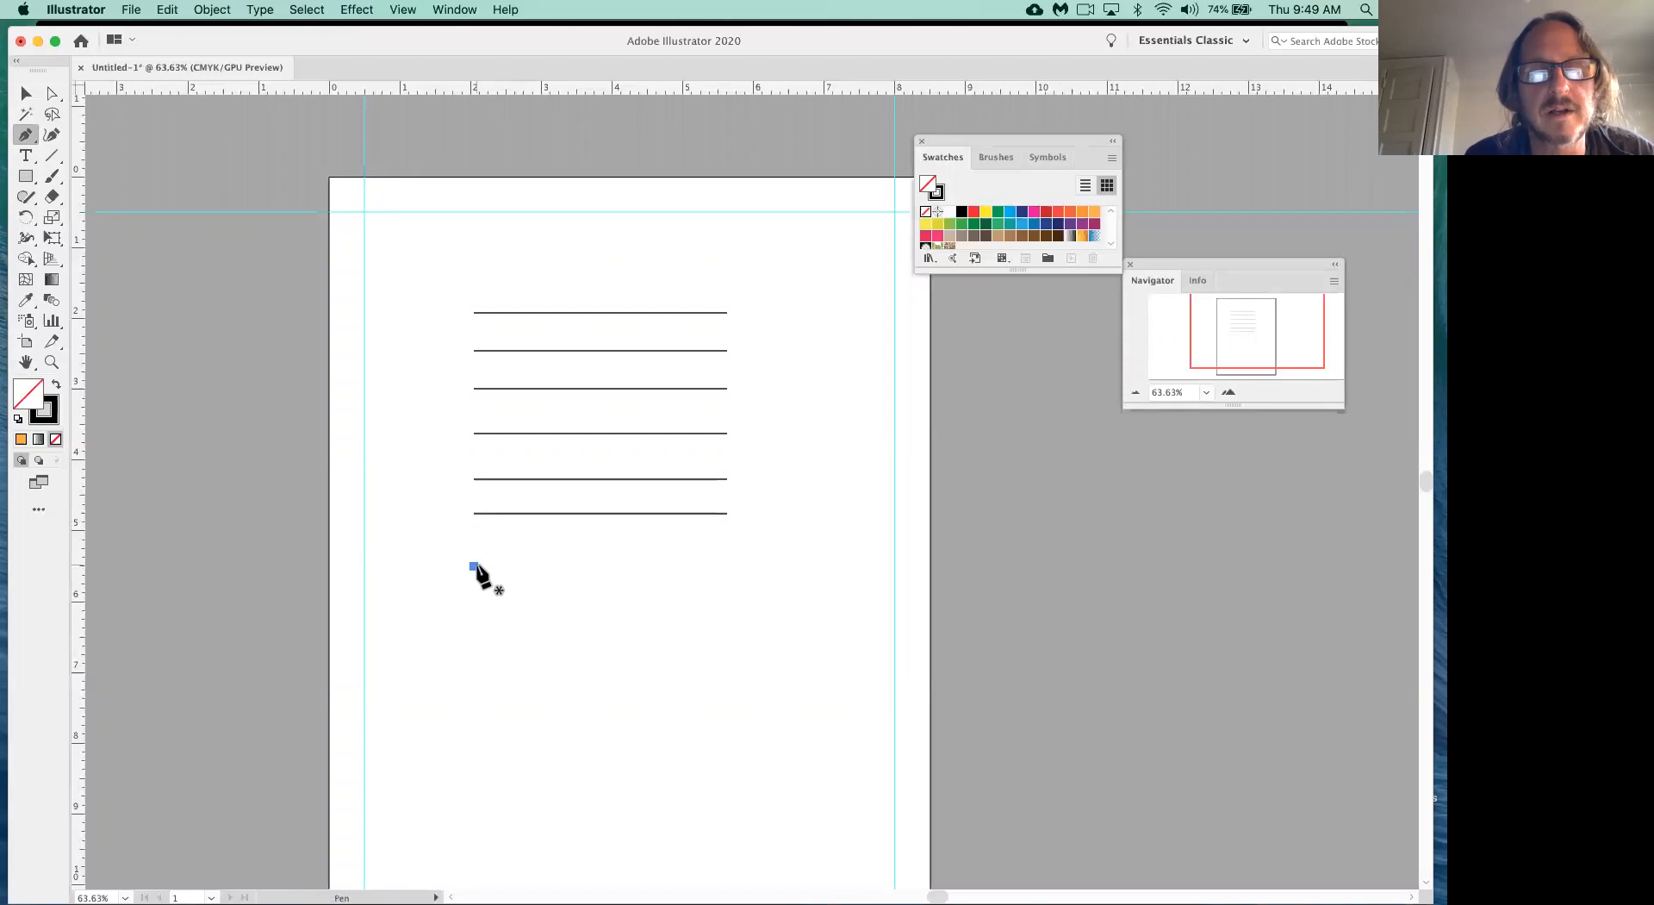
left_click(728, 567)
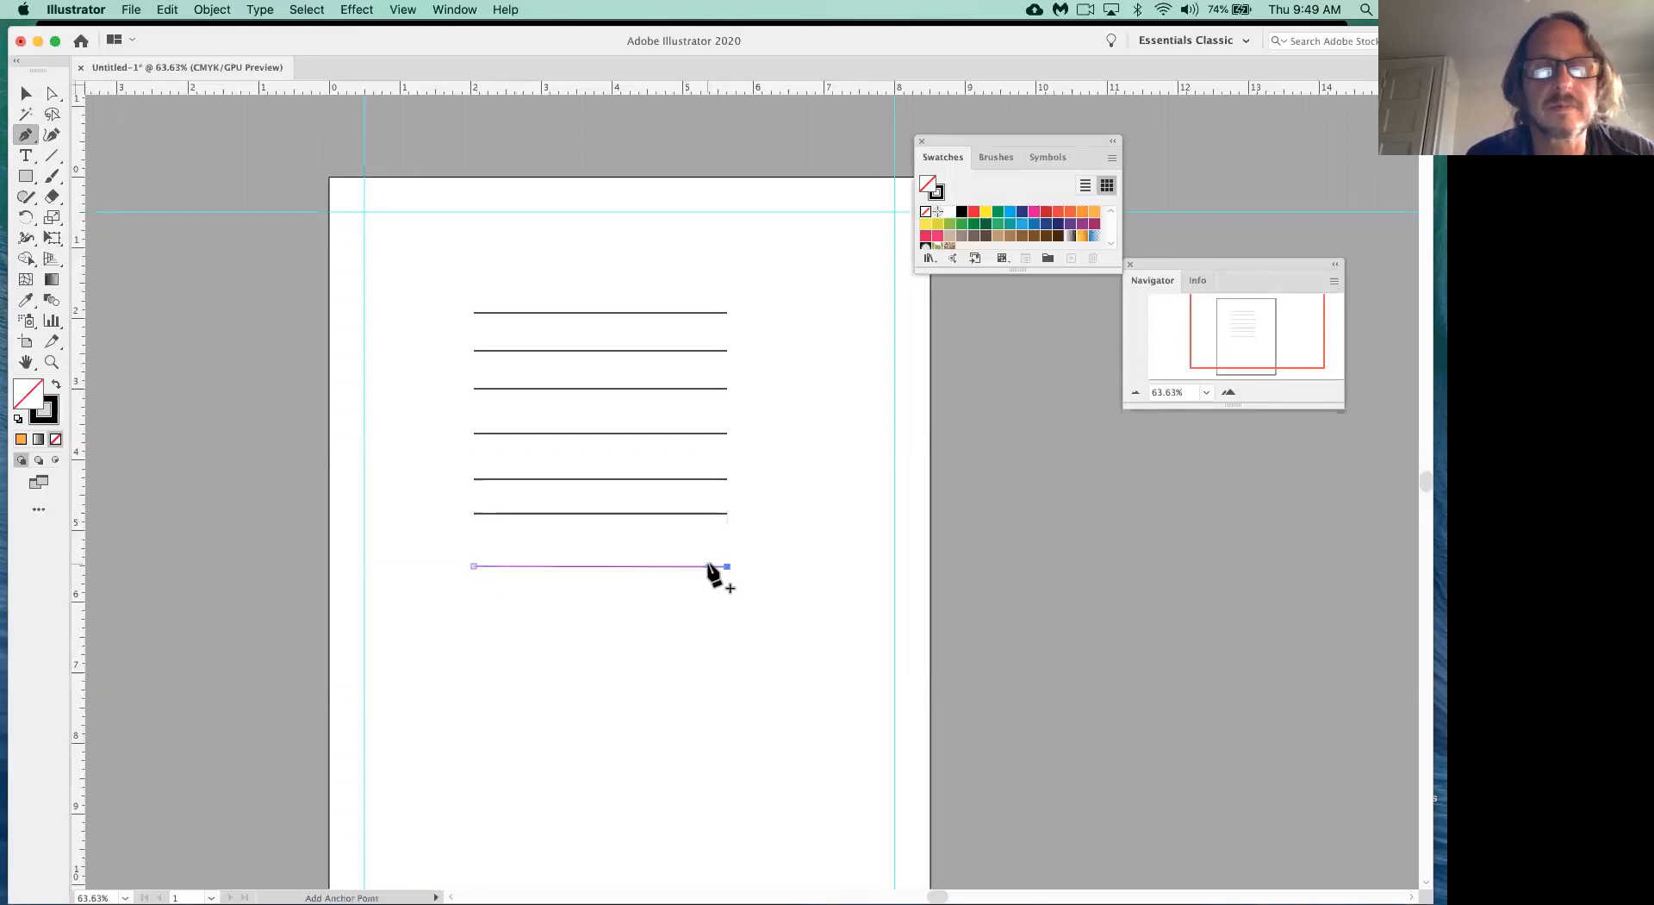
left_click(770, 610, "super")
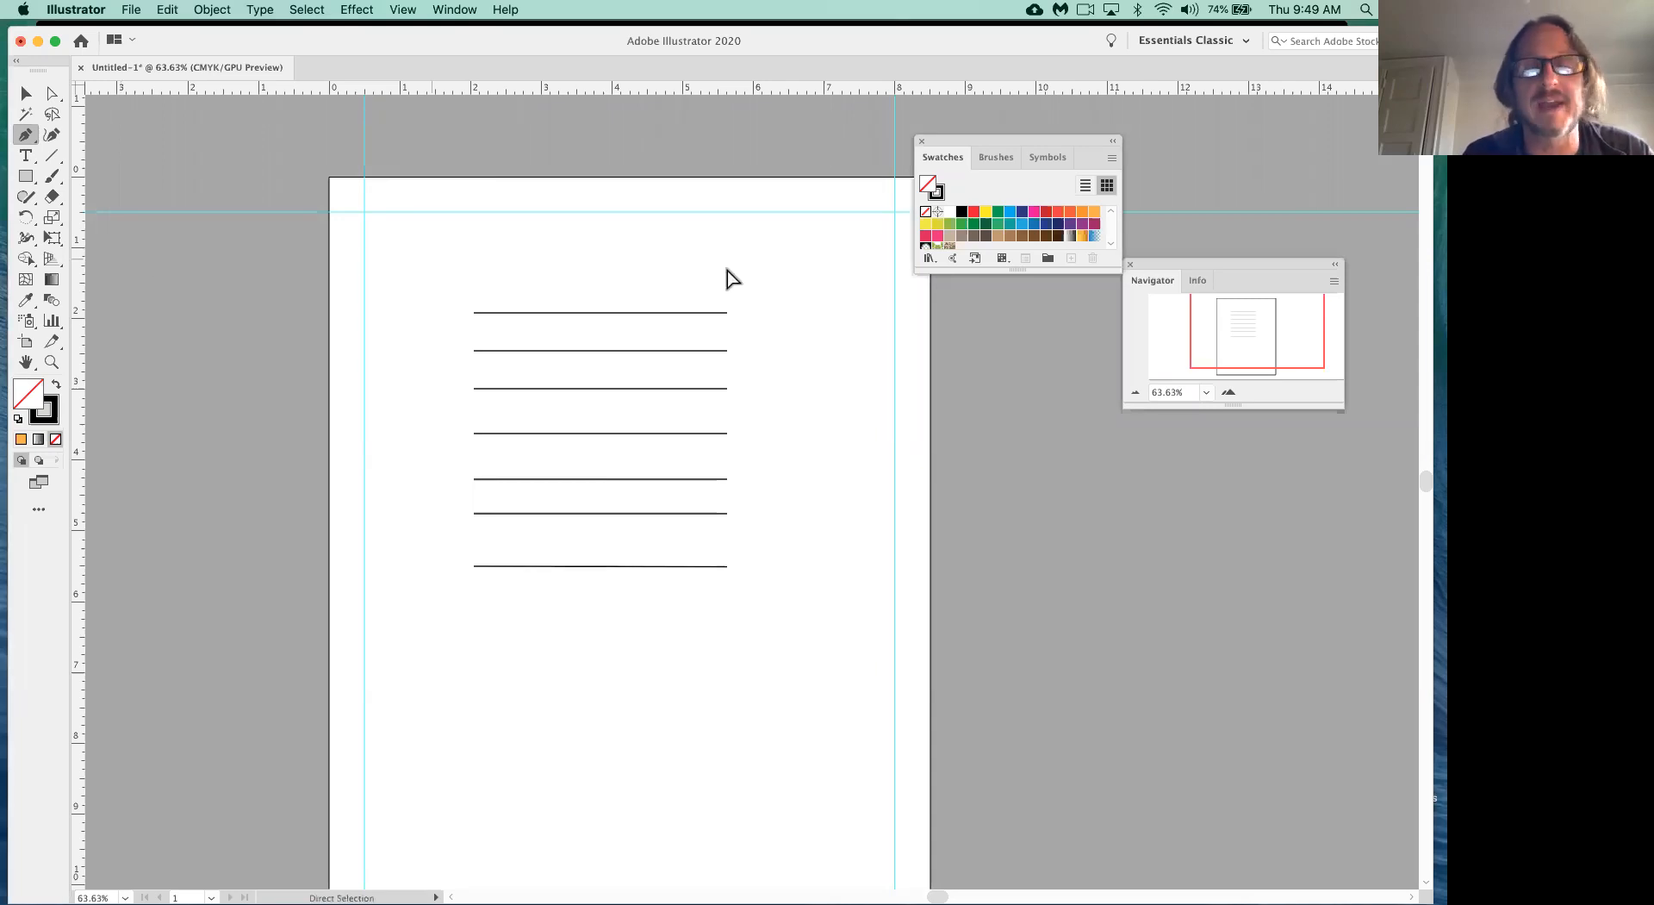
- Raise the right endpoint of each of the seven lines with temporary Direct Selection so that they all slant upward
left_click_drag(727, 312, 727, 278)
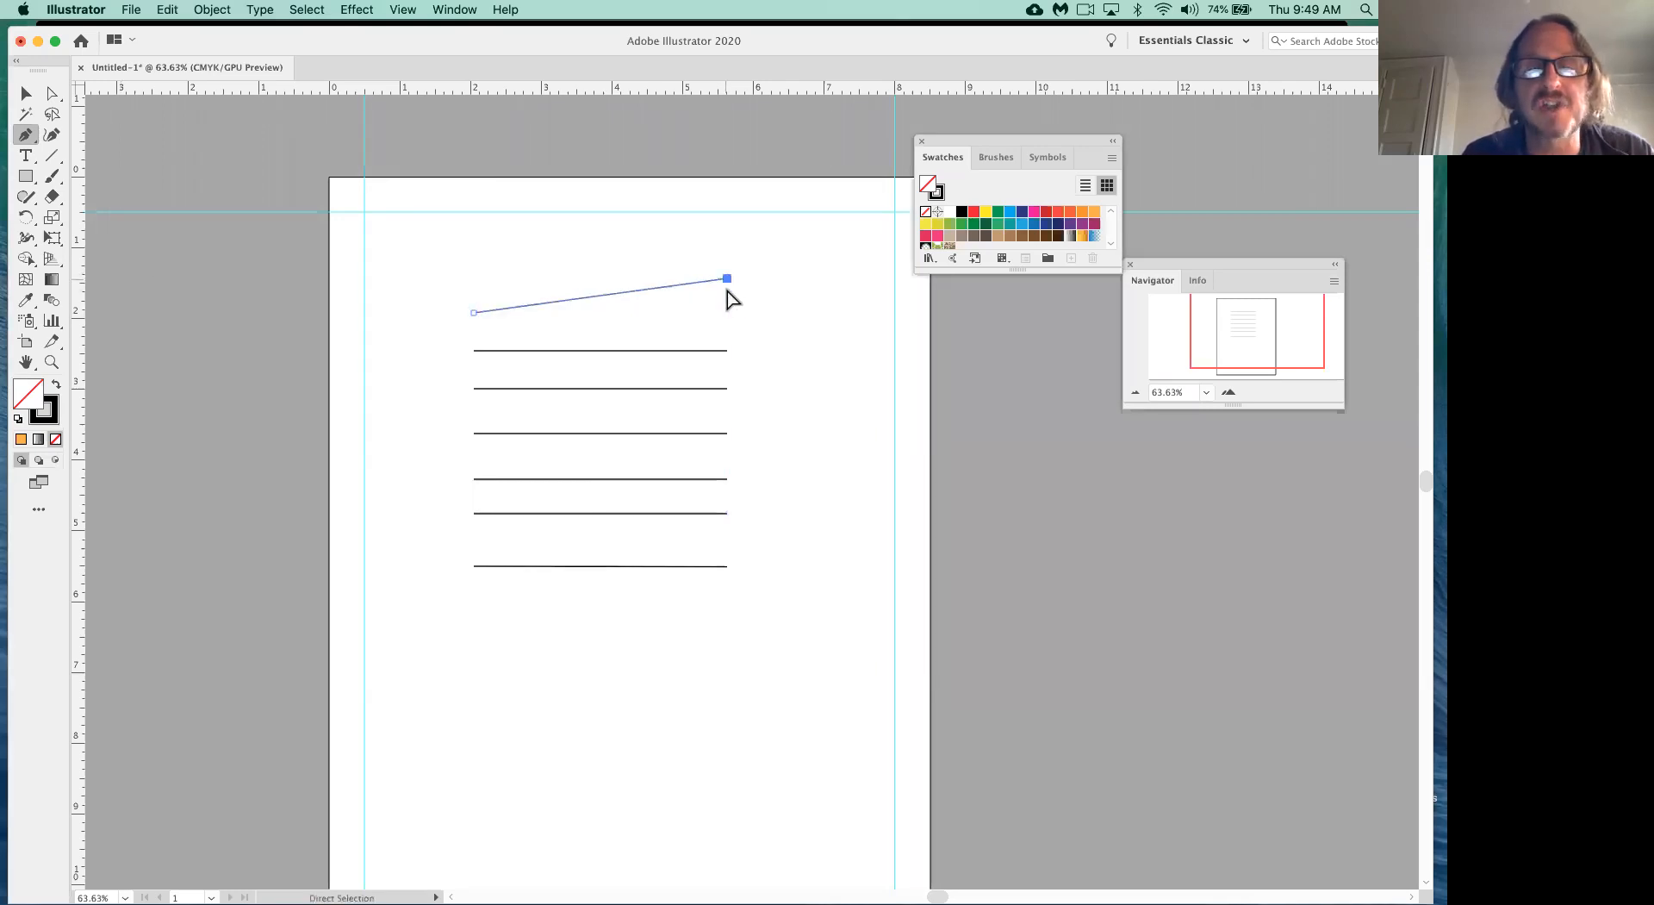
left_click(727, 351)
left_click_drag(727, 351, 727, 319)
left_click(727, 389)
left_click_drag(727, 389, 727, 356)
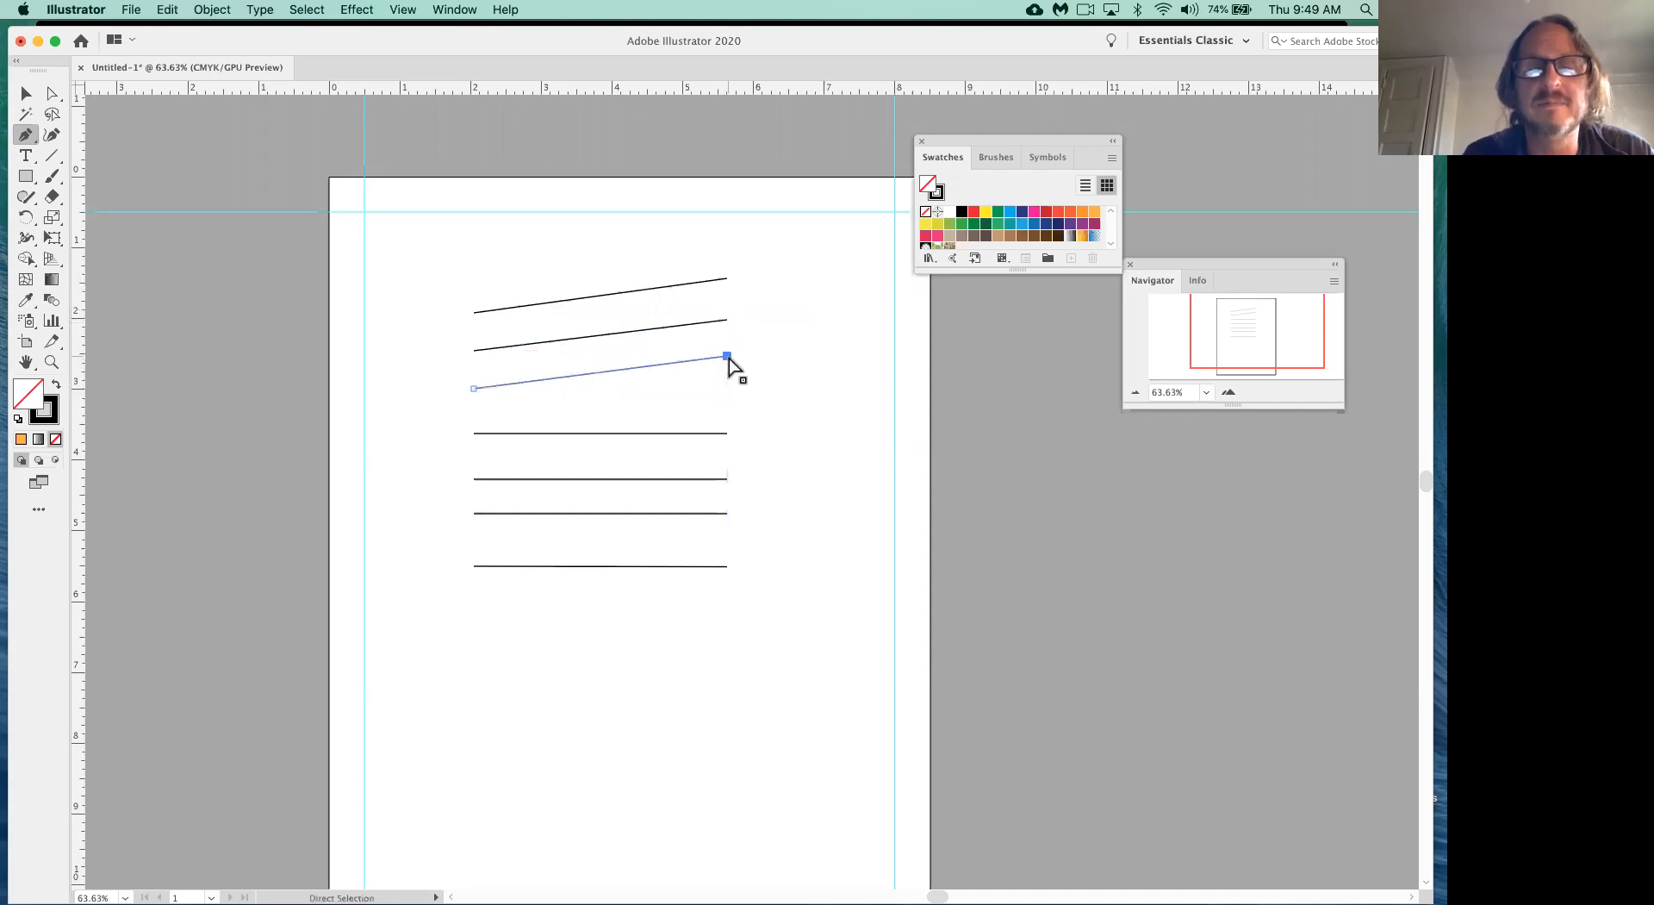
left_click(727, 433)
left_click_drag(728, 433, 728, 405)
left_click_drag(727, 478, 727, 453)
left_click(727, 514)
left_click_drag(728, 513, 727, 490)
left_click_drag(727, 566, 728, 541)
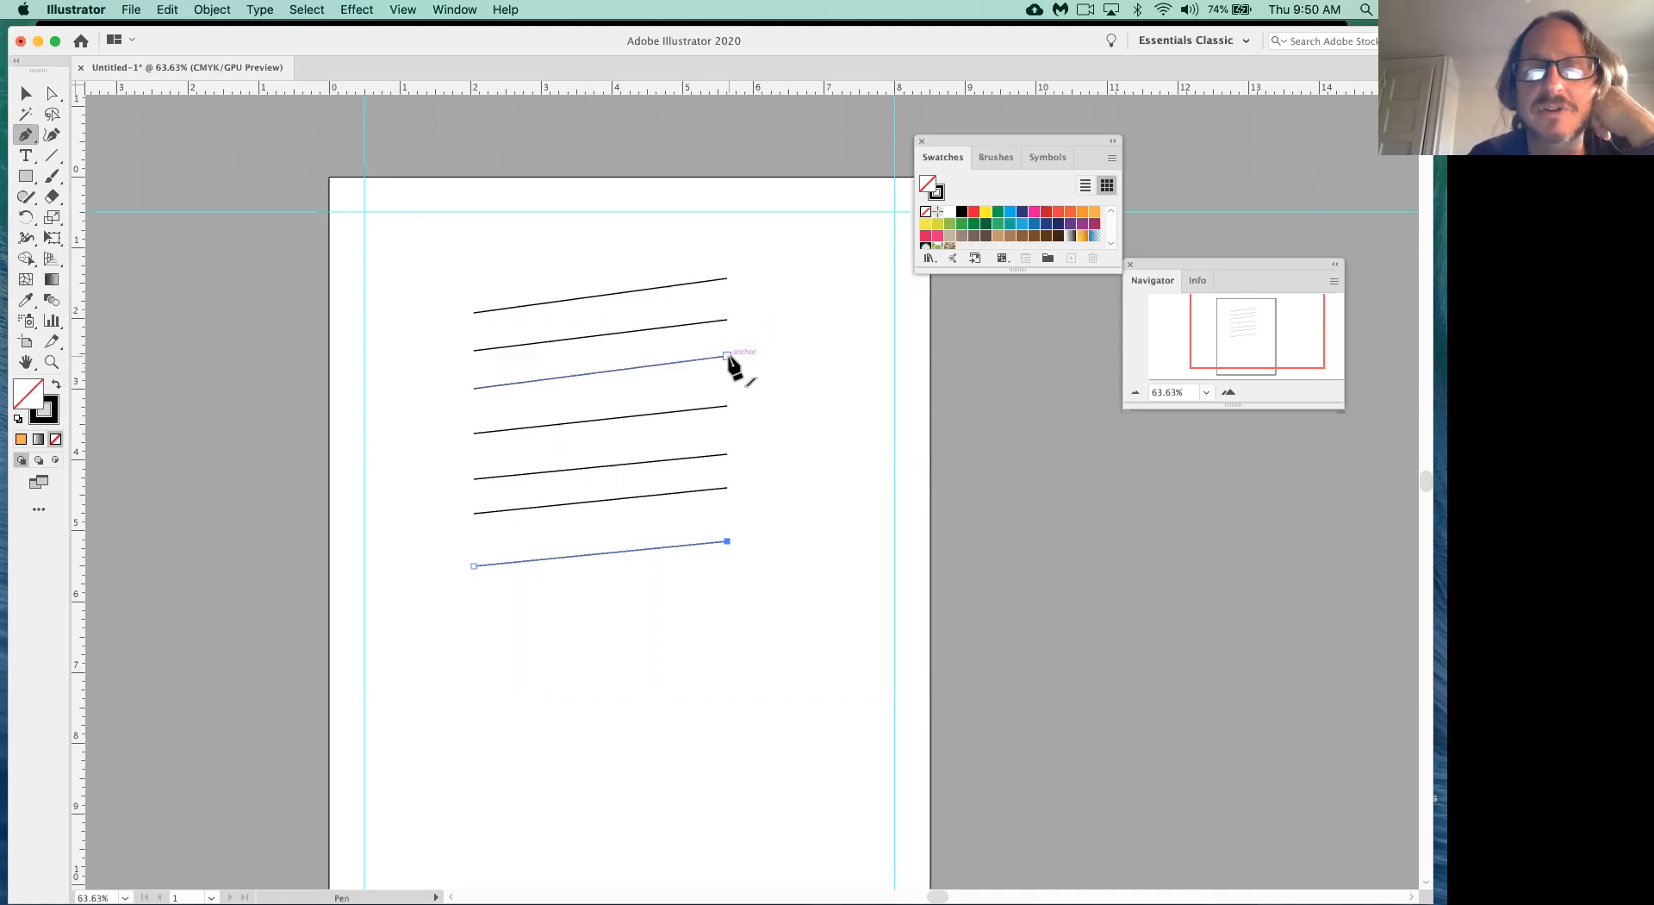
left_click(818, 345)
left_click(818, 446)
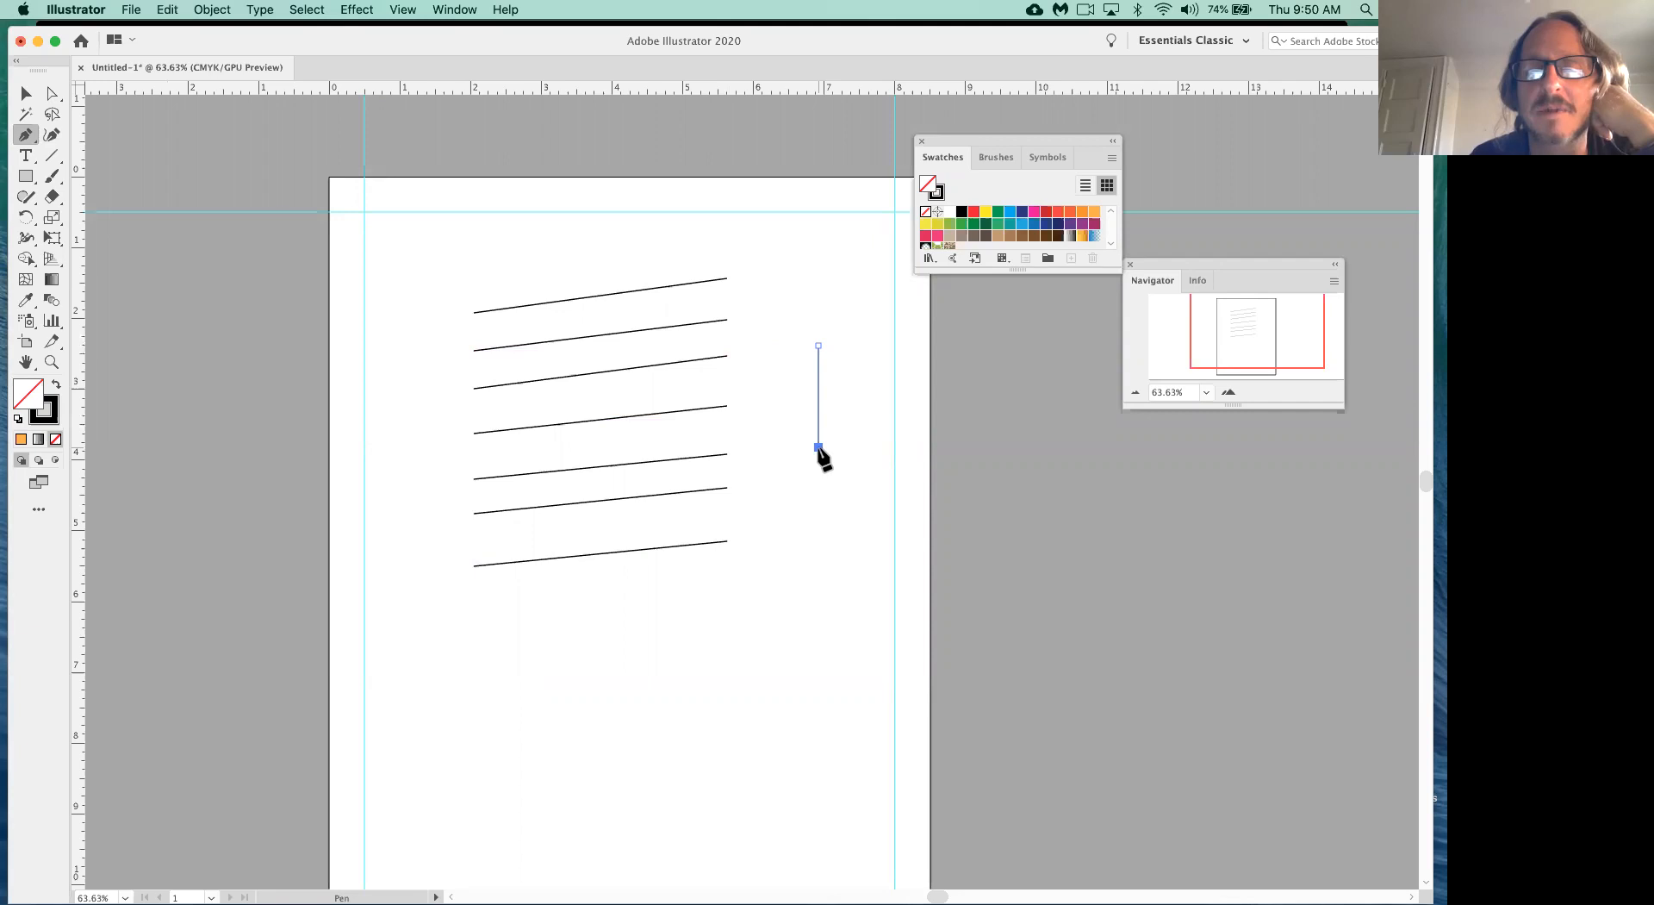
key("ctrl+z")
key("ctrl+z")
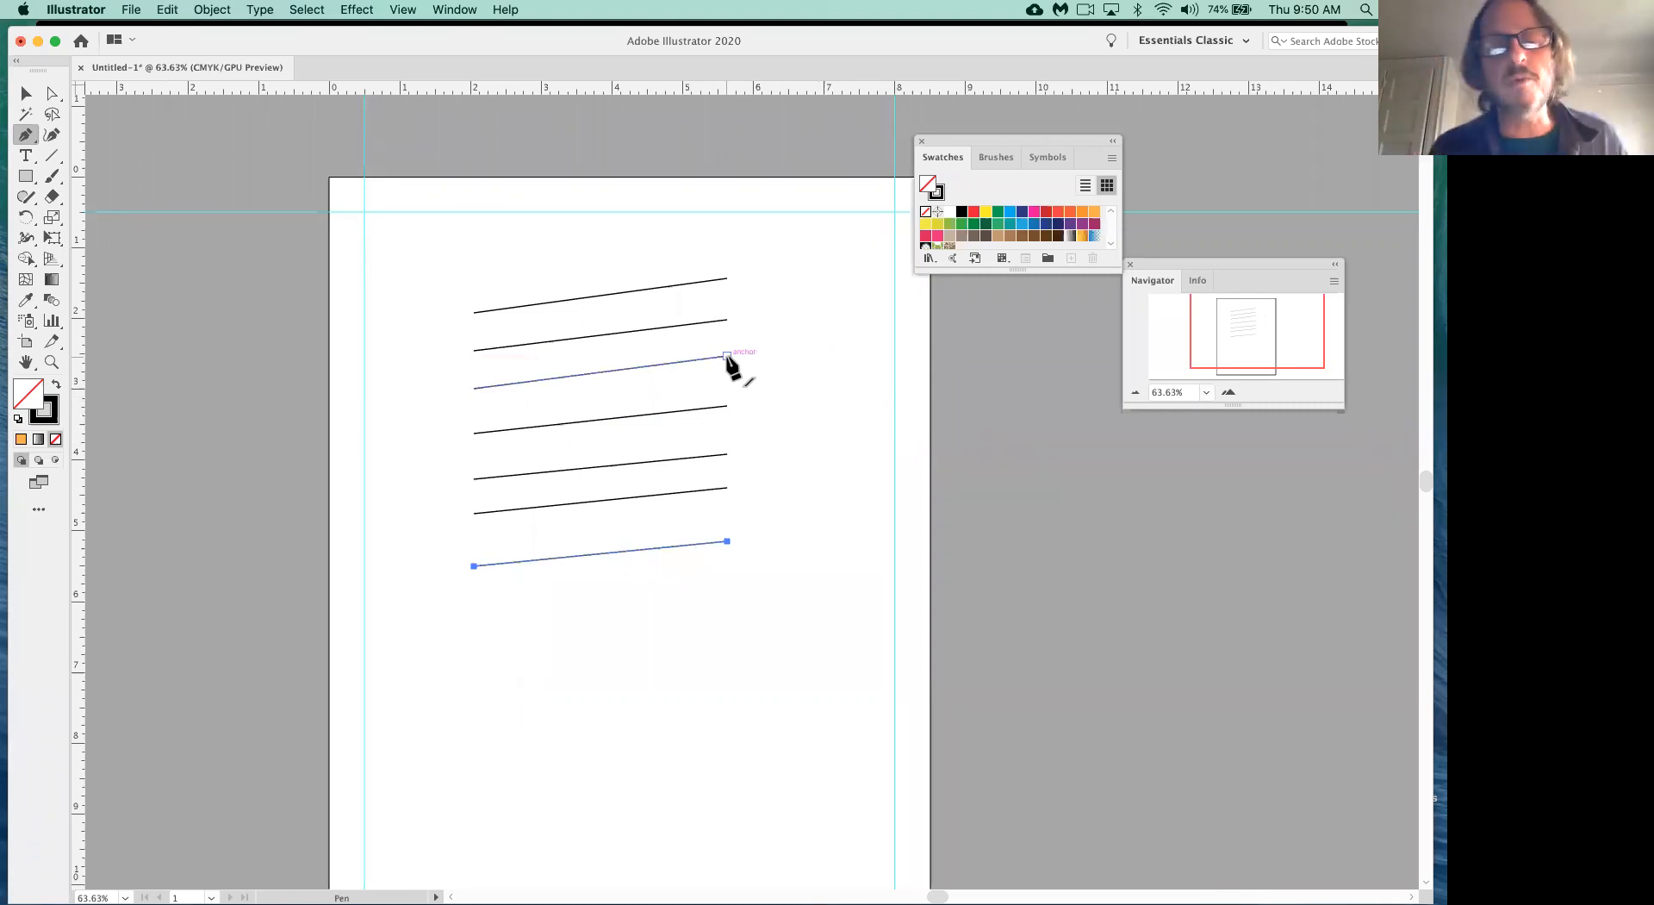
- Join the third and fourth slanted lines at both ends with the Pen tool to form a closed four-sided shape
left_click(727, 355)
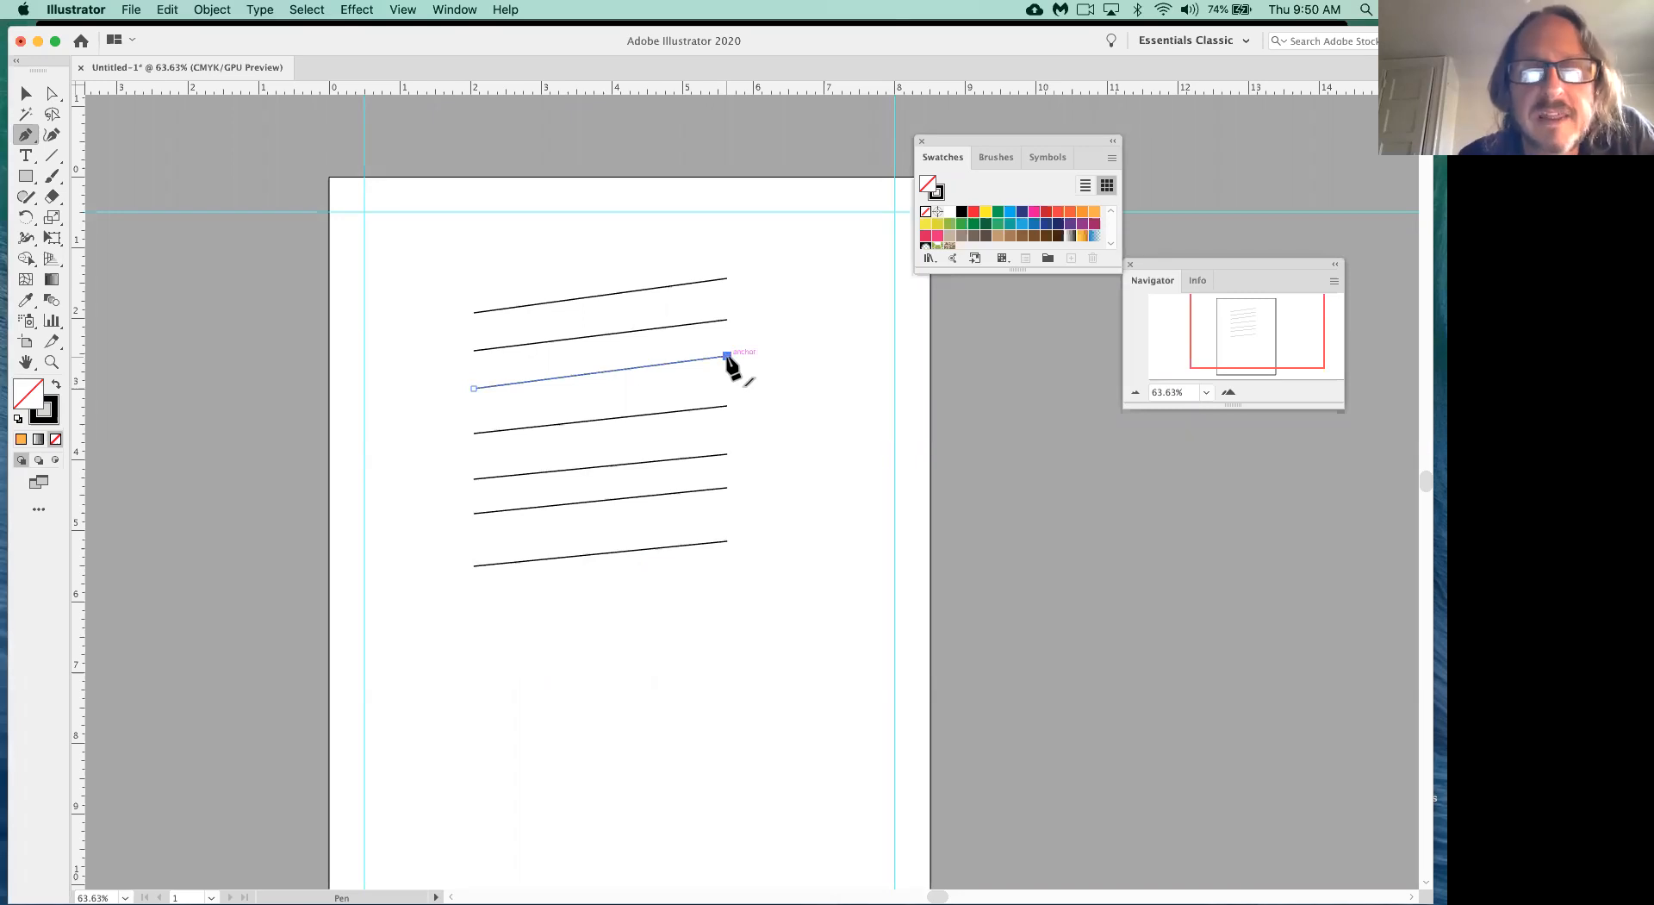
left_click(727, 405)
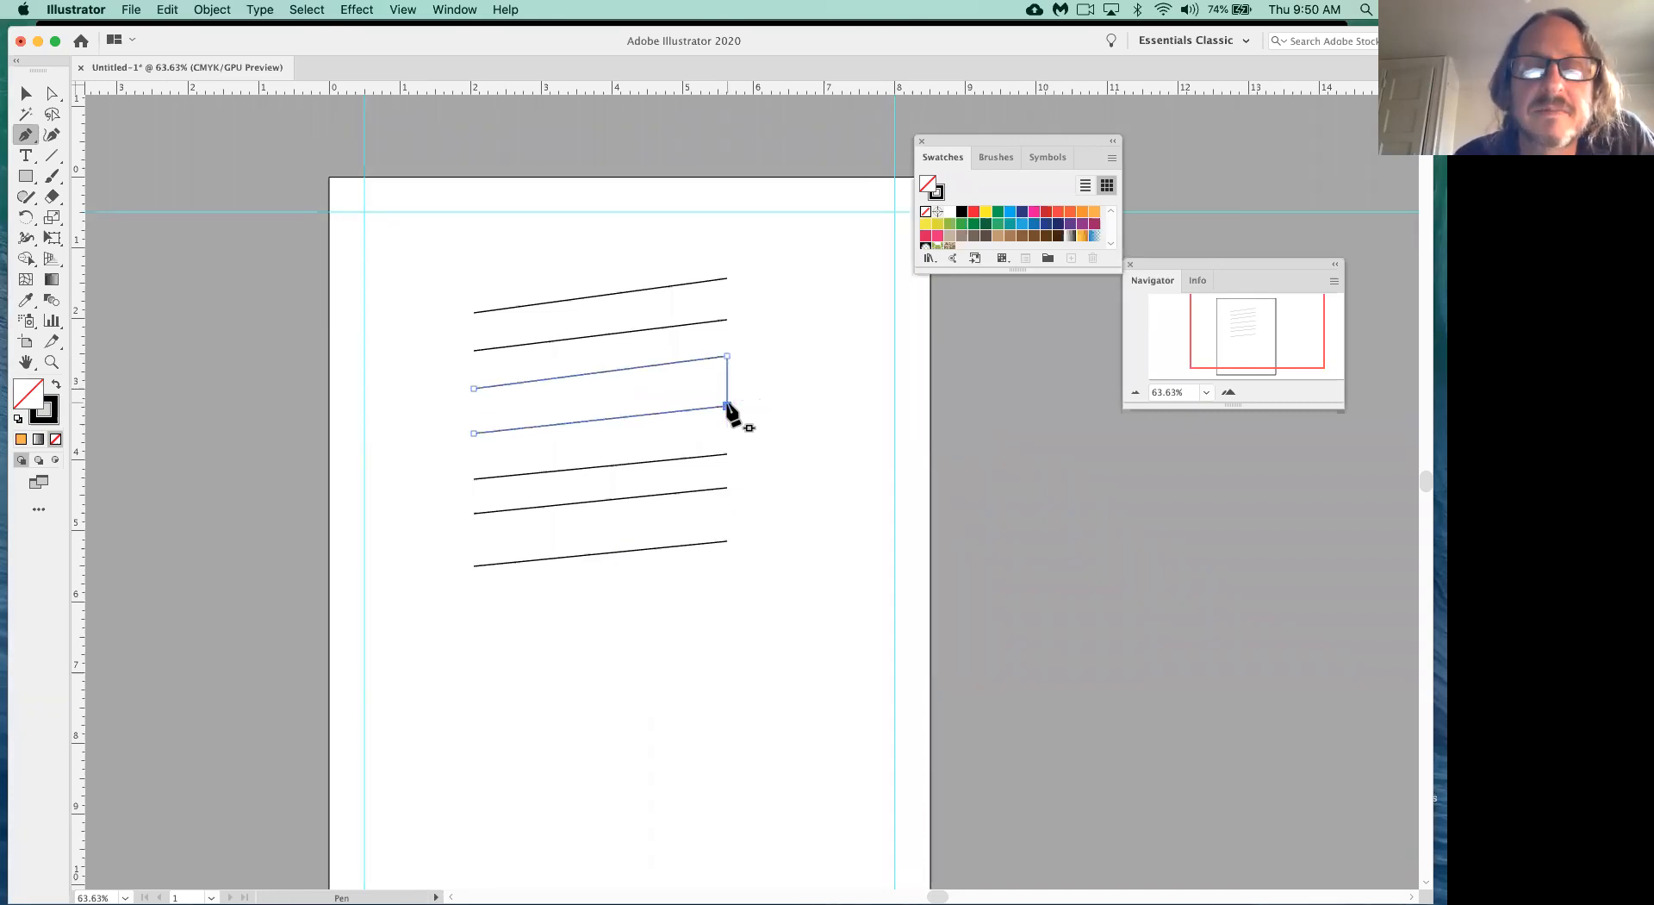
left_click(473, 432)
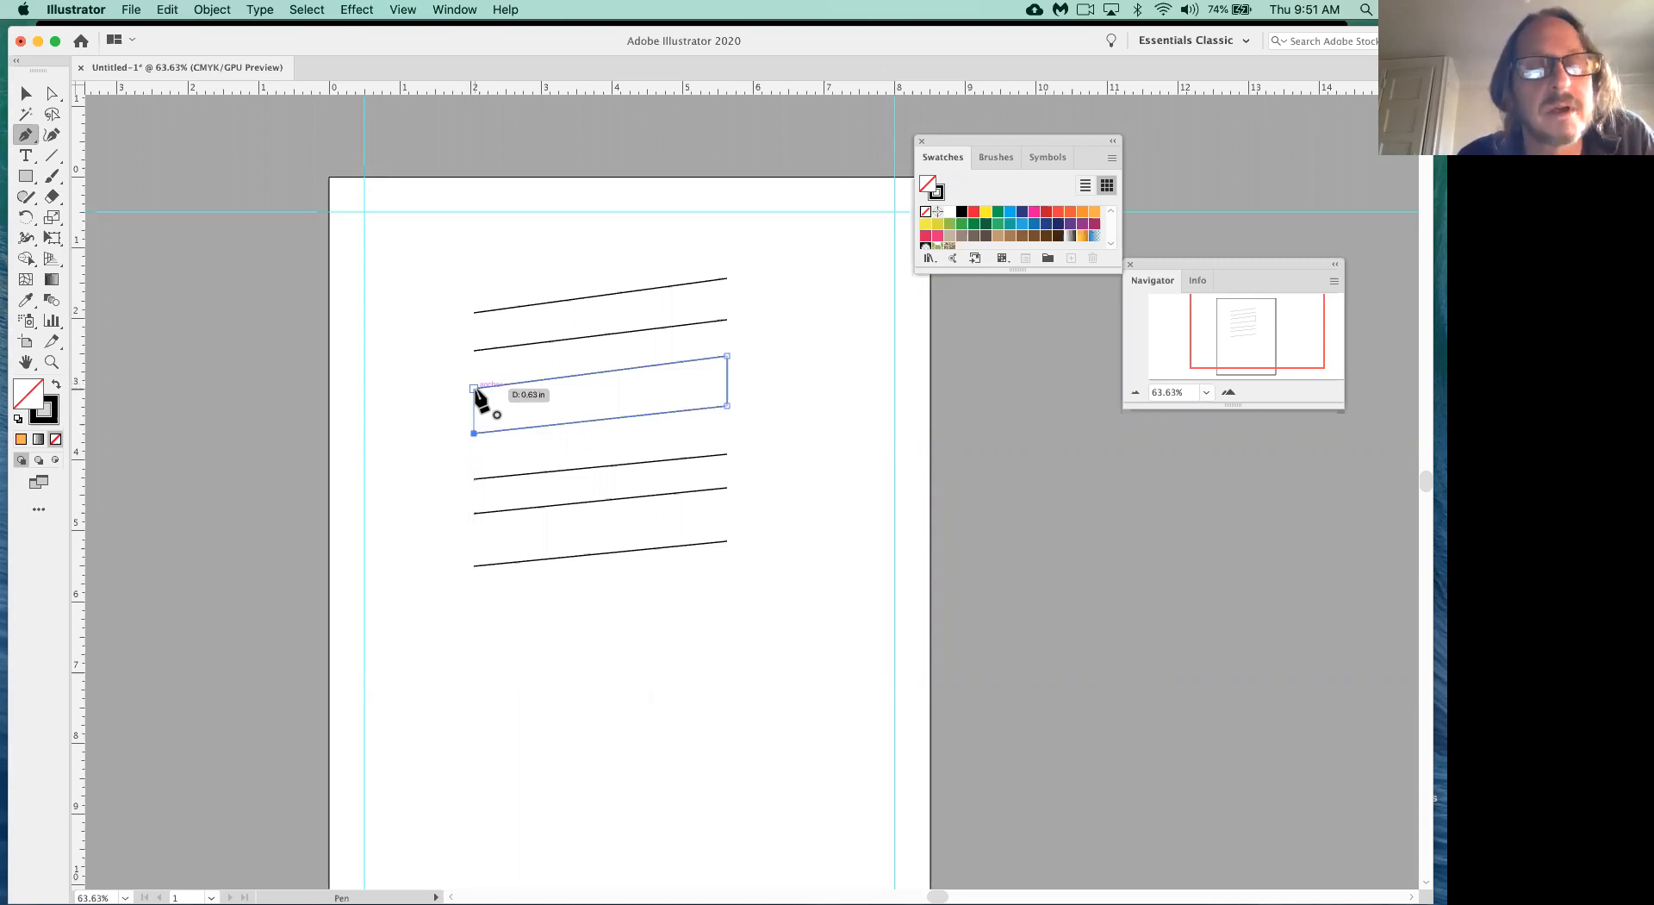
left_click(474, 389)
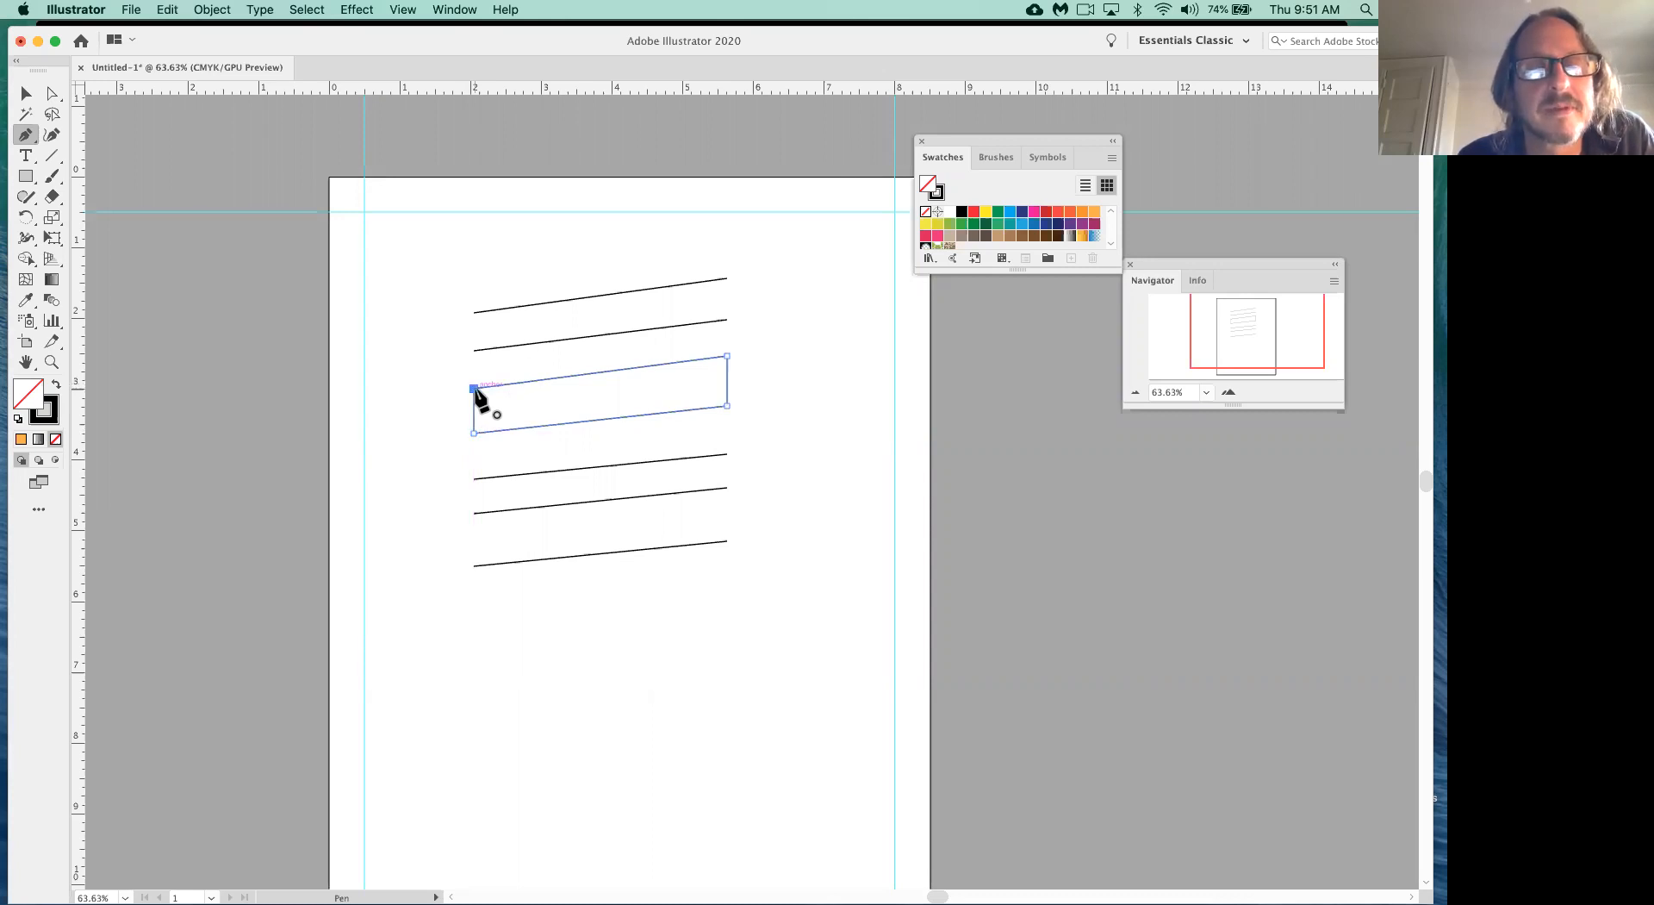
- Continue the topmost line upward with the Pen tool into a closed four-sided shape, and fill it with yellow
left_click(727, 277)
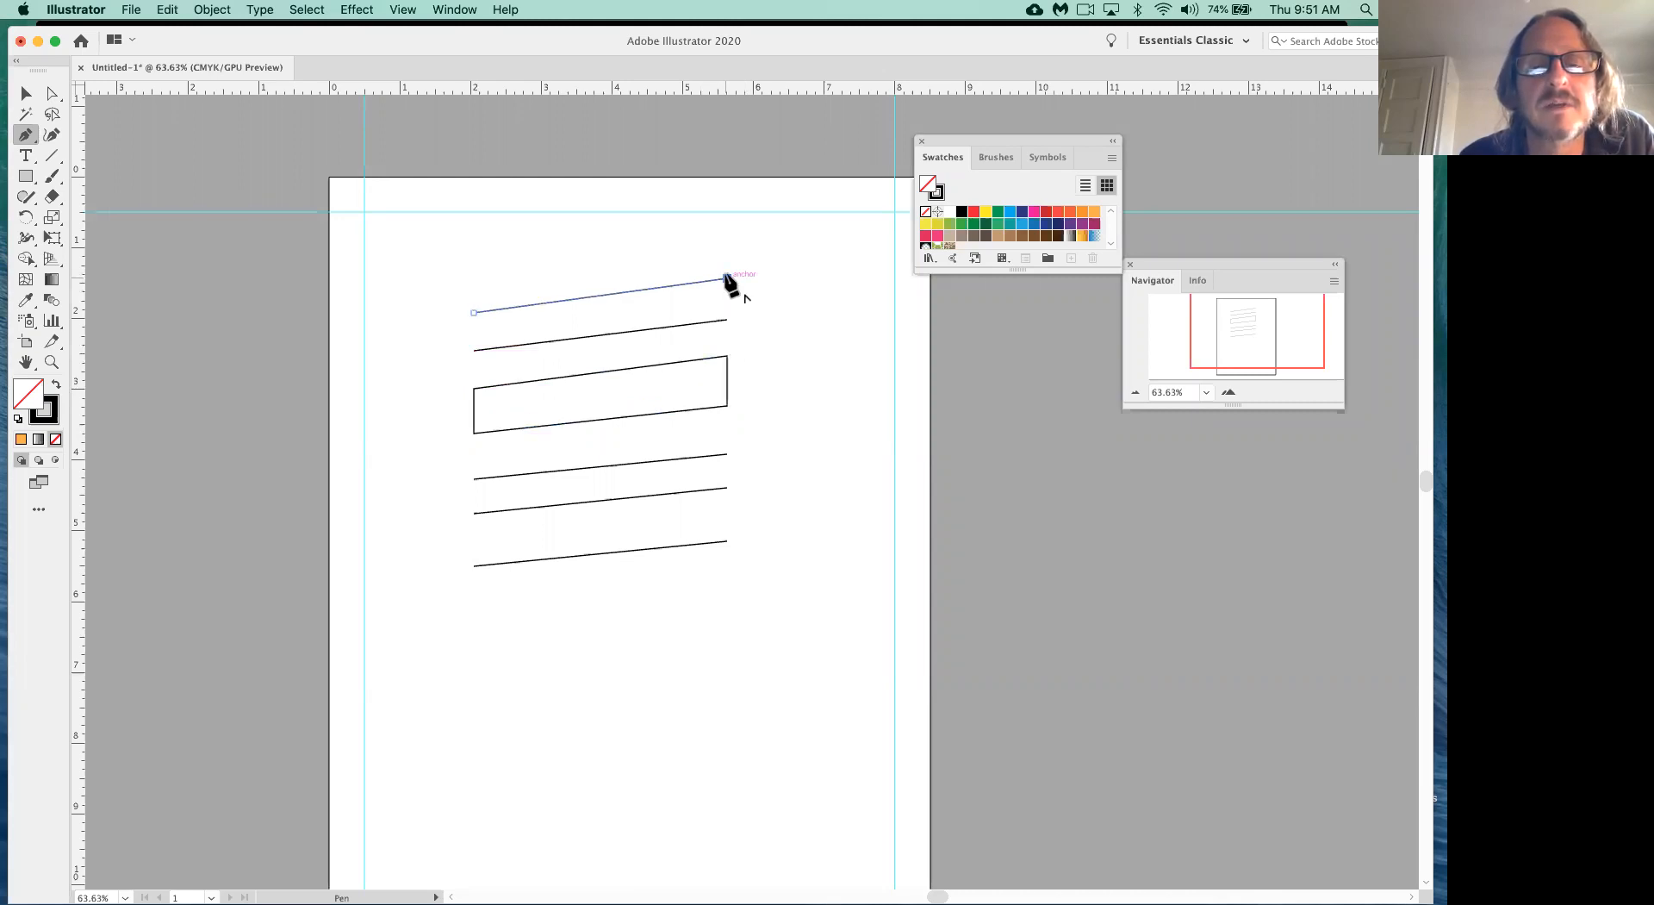
left_click(727, 230)
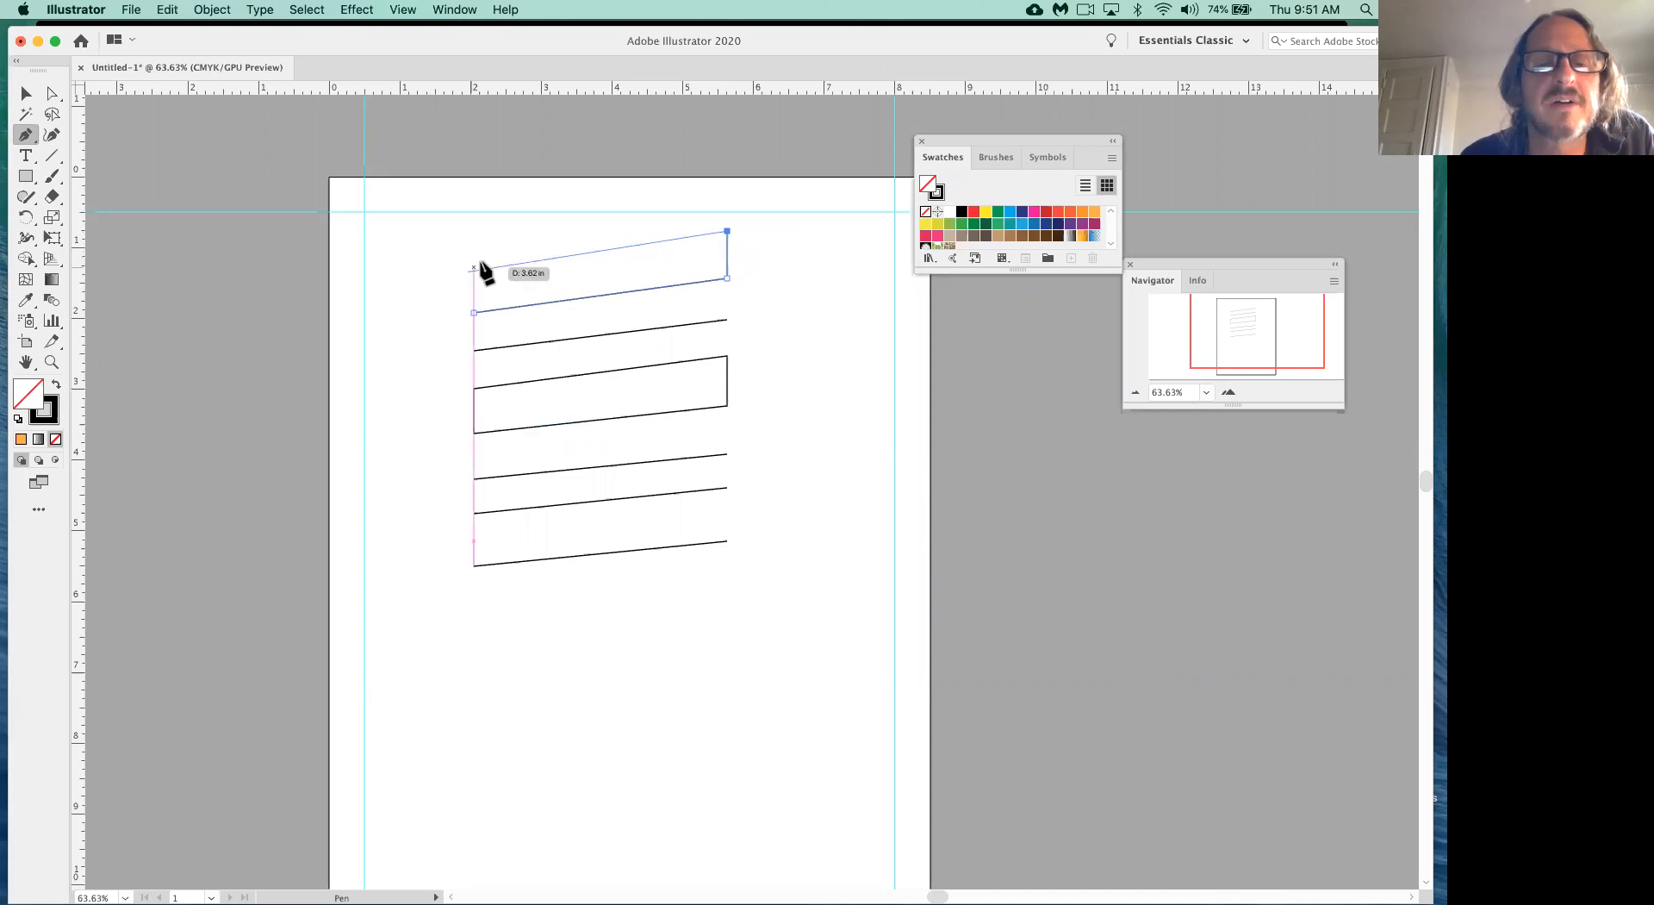
left_click(474, 262)
left_click(473, 312)
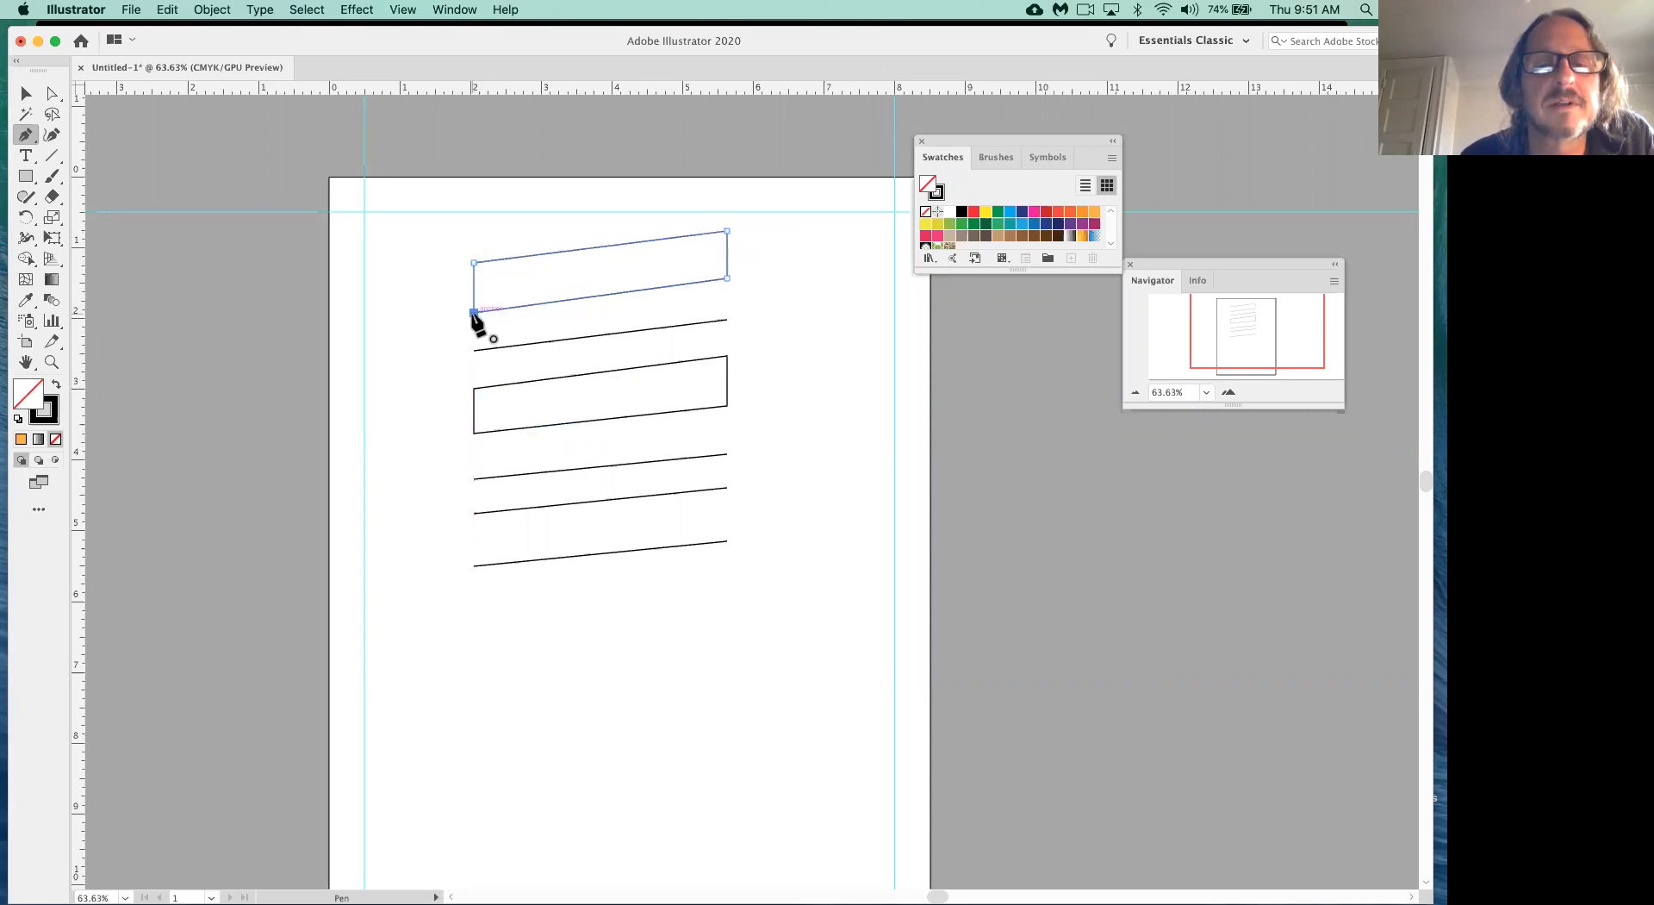
left_click(985, 213)
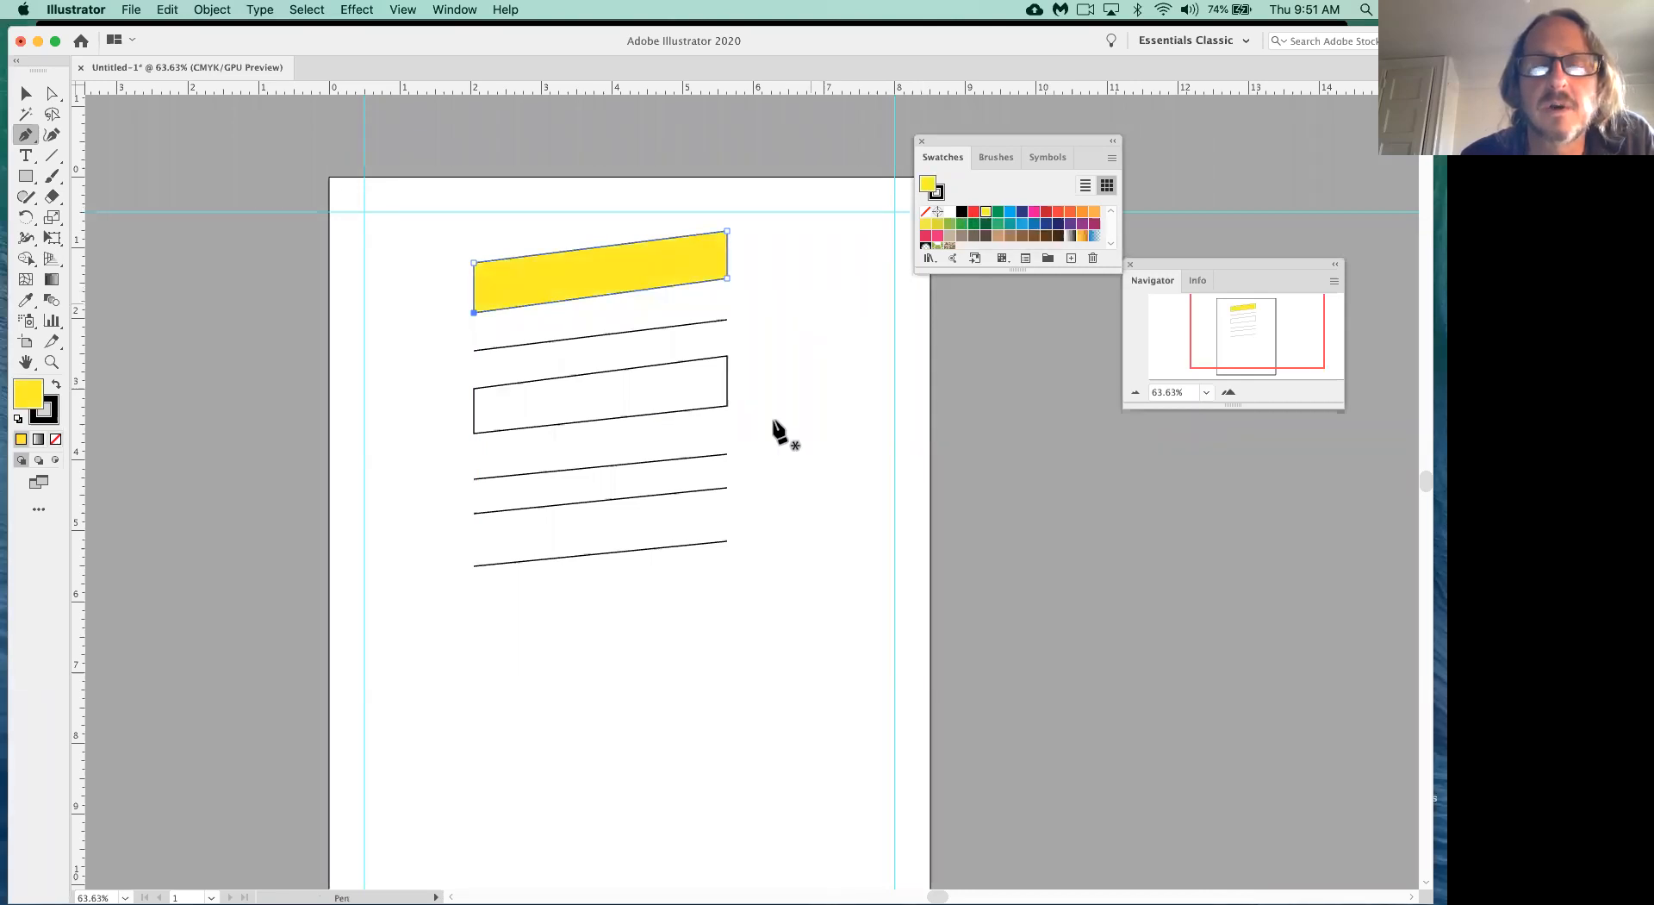
- Connect the endpoints of the fifth and sixth slanted lines with the Pen tool to close them into one shape
left_click(727, 454)
left_click(727, 489)
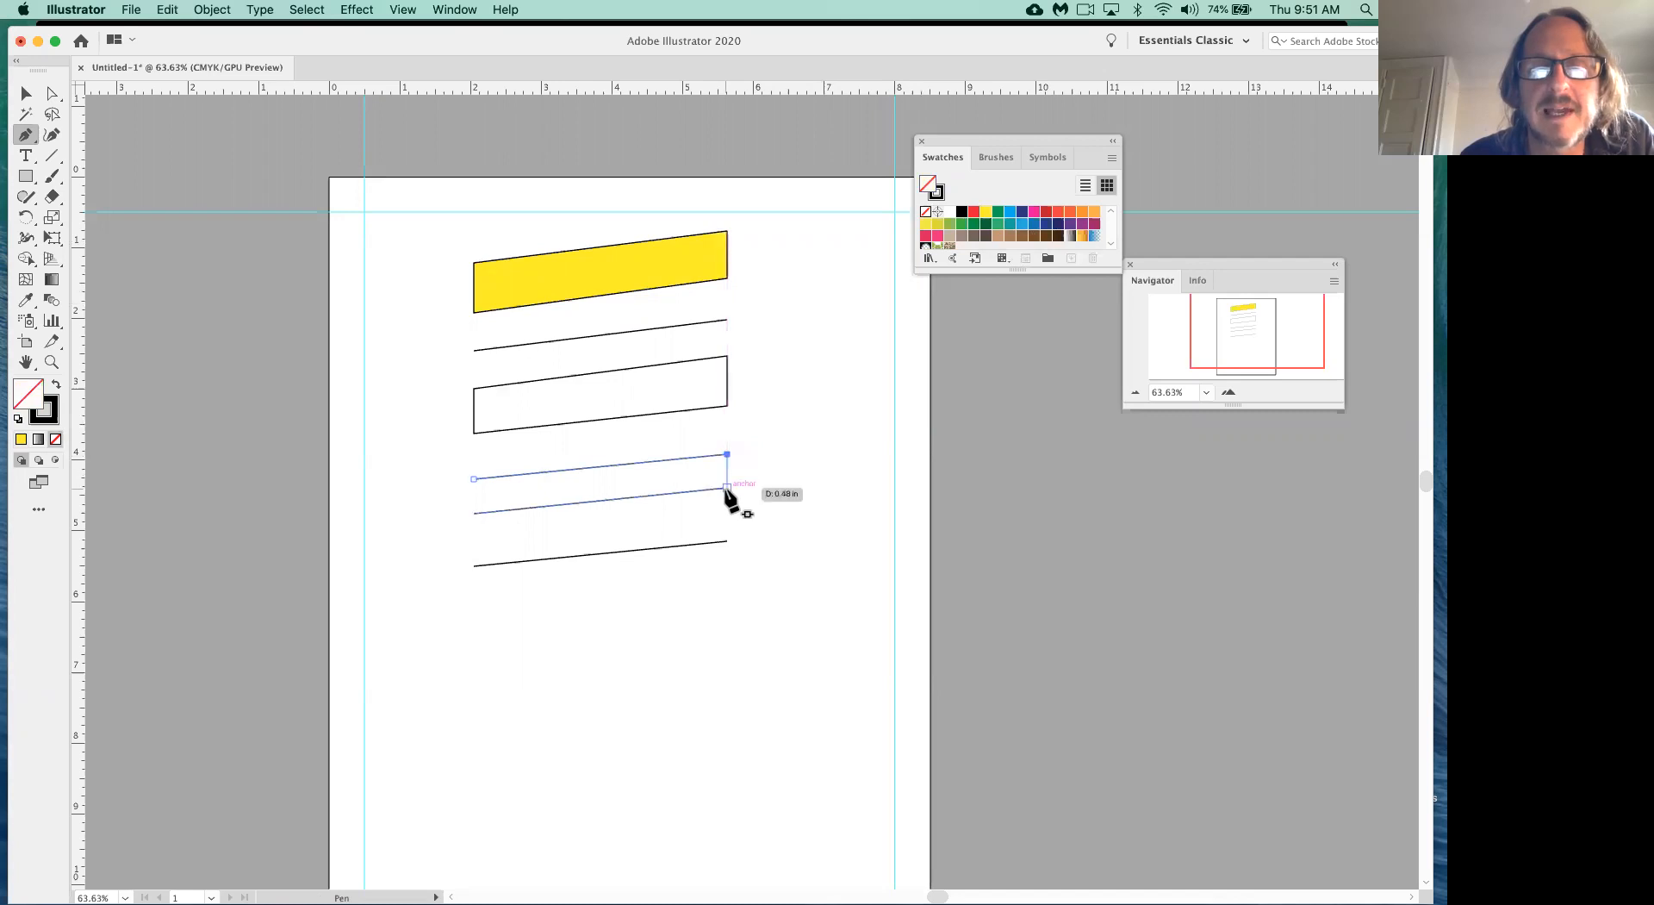
left_click(474, 514)
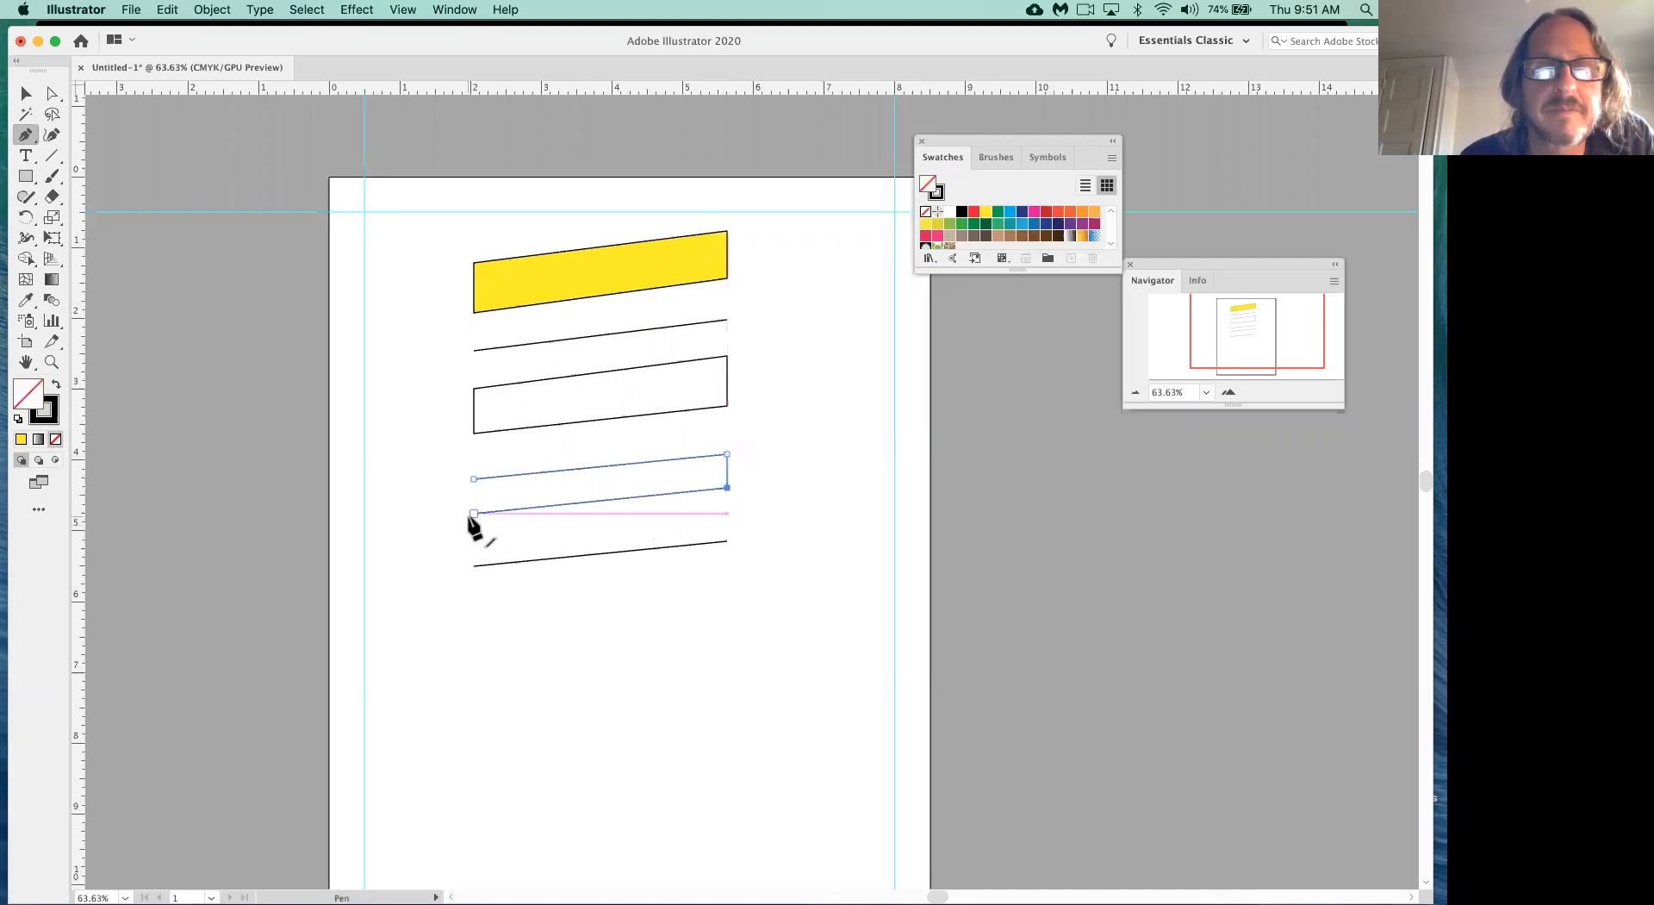
left_click(474, 479)
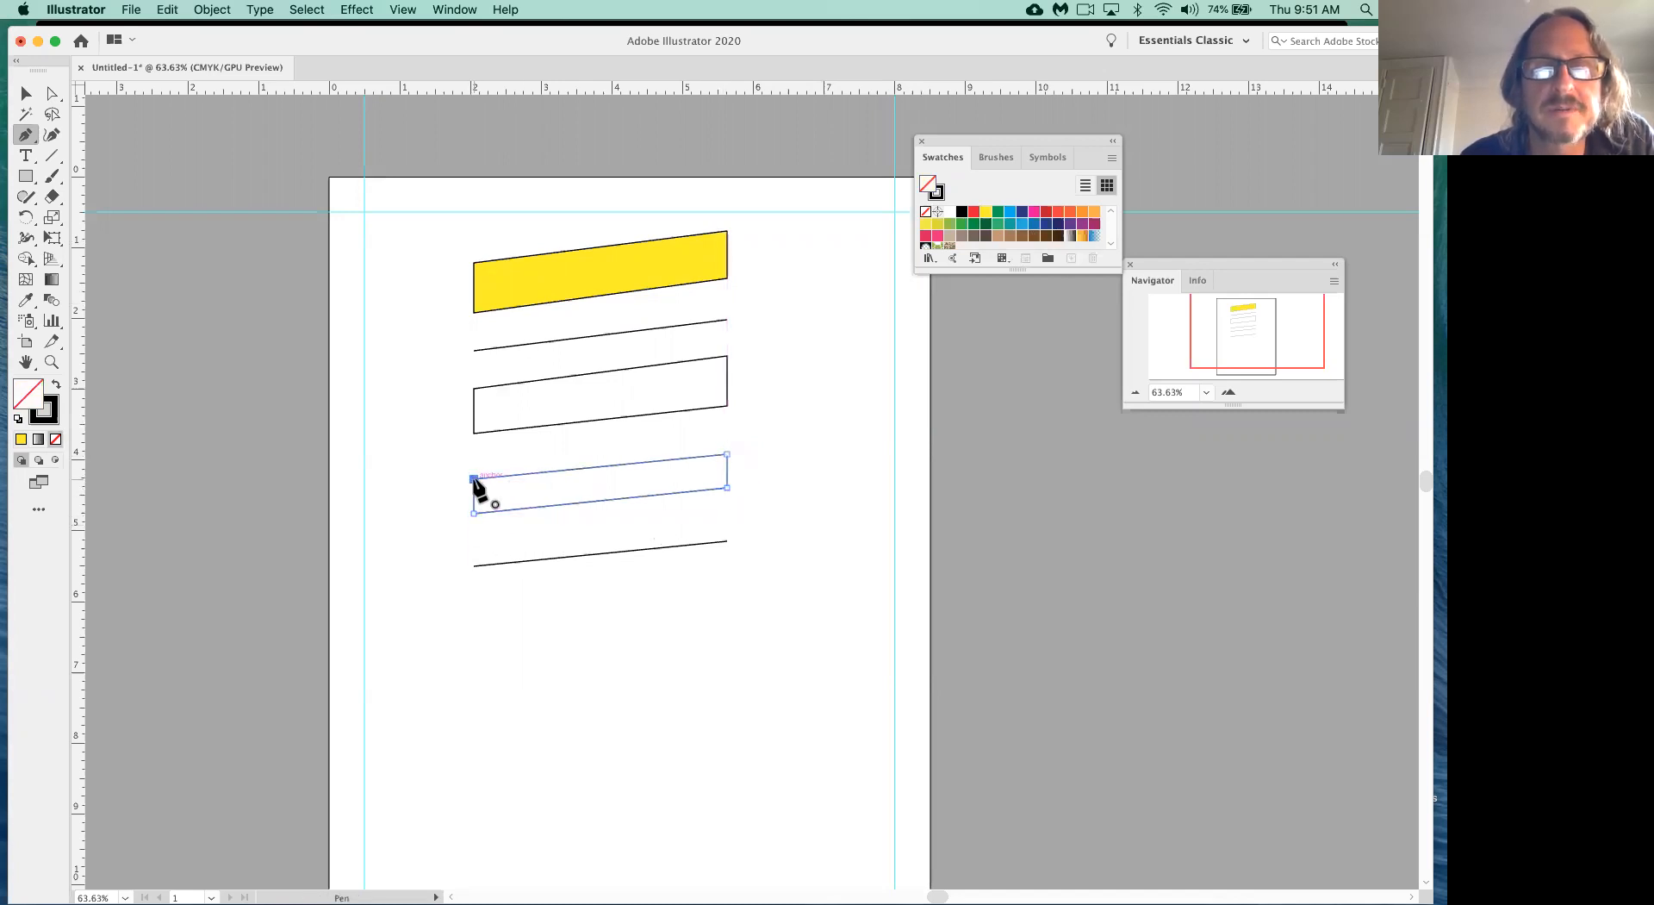
- Fill the closed shape made from the fifth and sixth slanted lines with yellow and deselect it
left_click(986, 211)
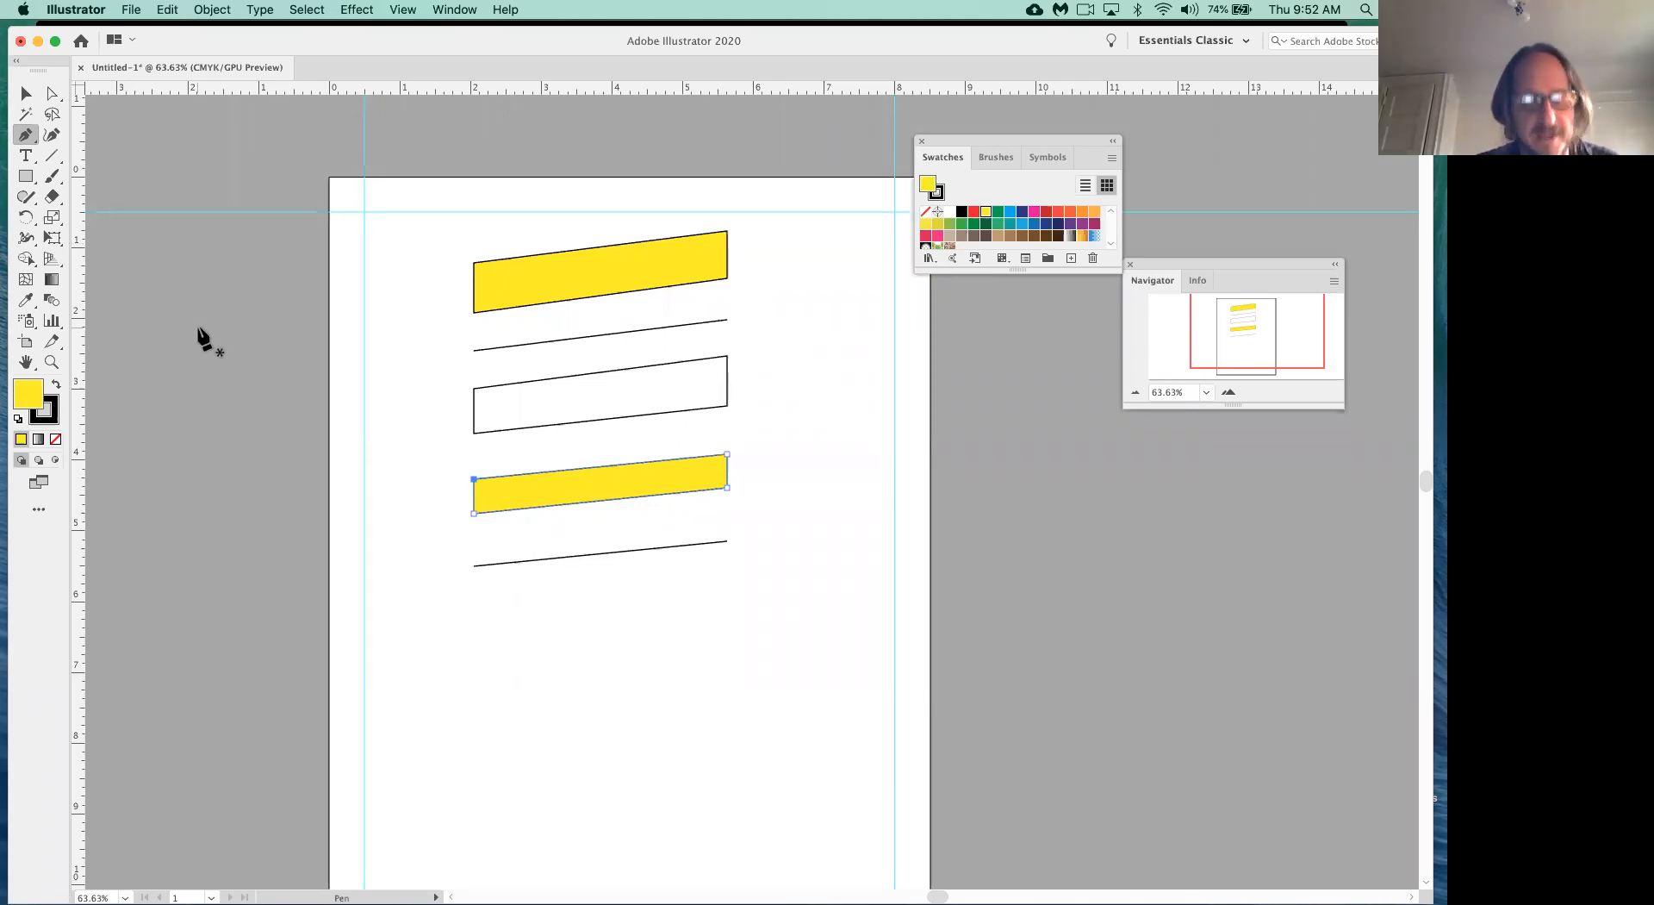
left_click(369, 489, "super")
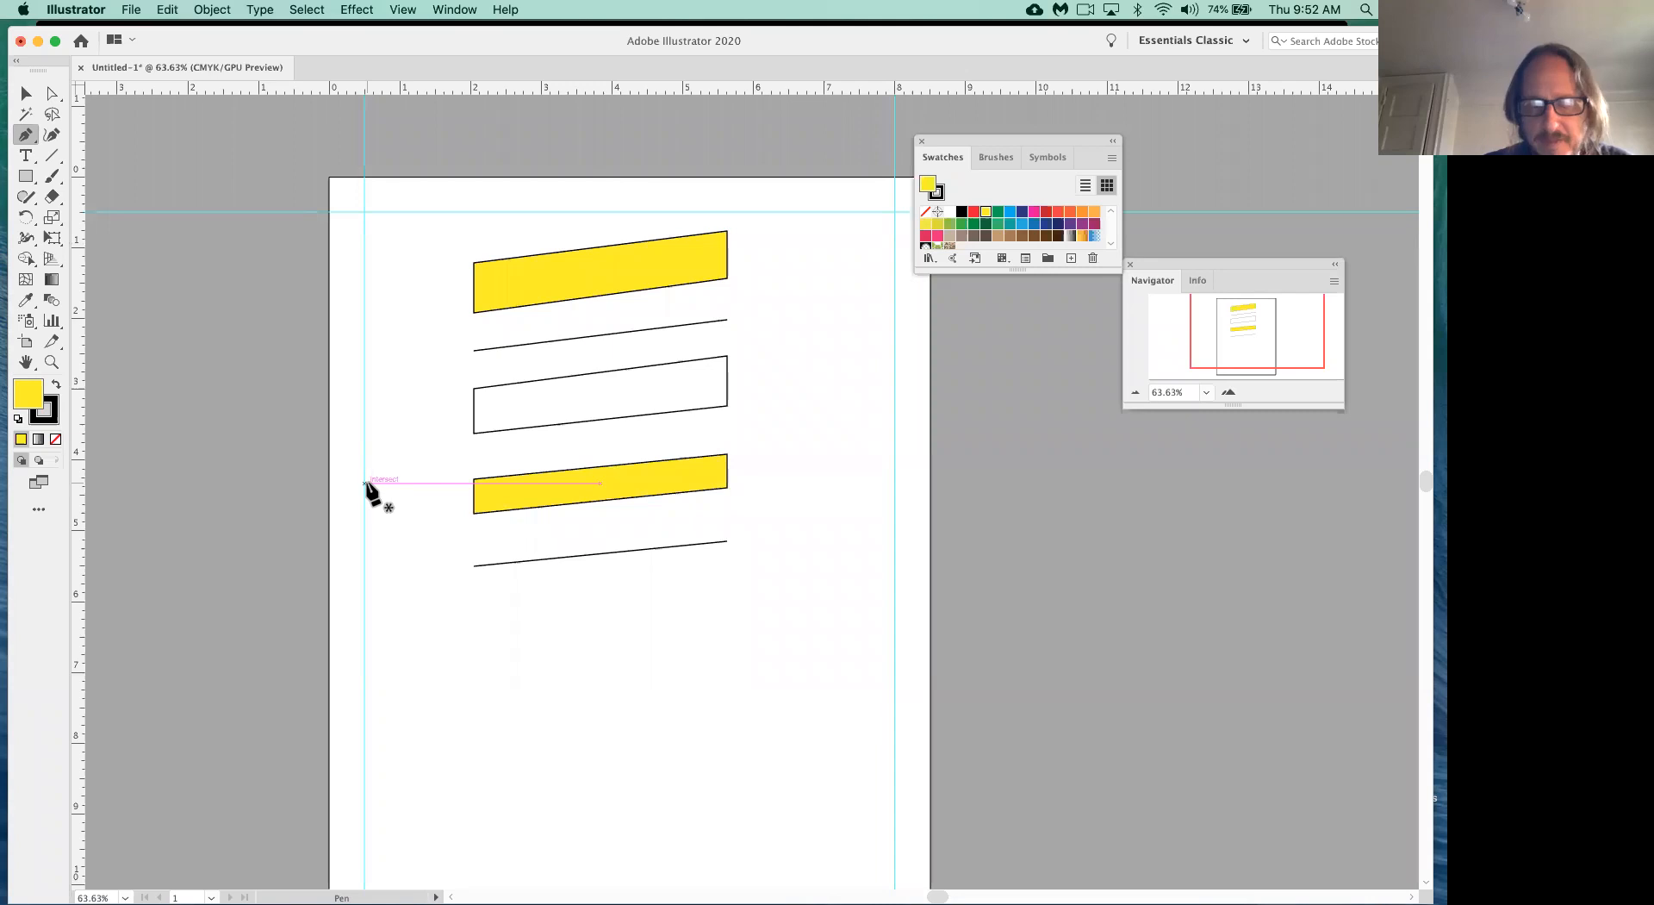
- Create a new portrait Letter document, 8.5 x 11 in, in CMYK Color, and show its grid
key("super+n")
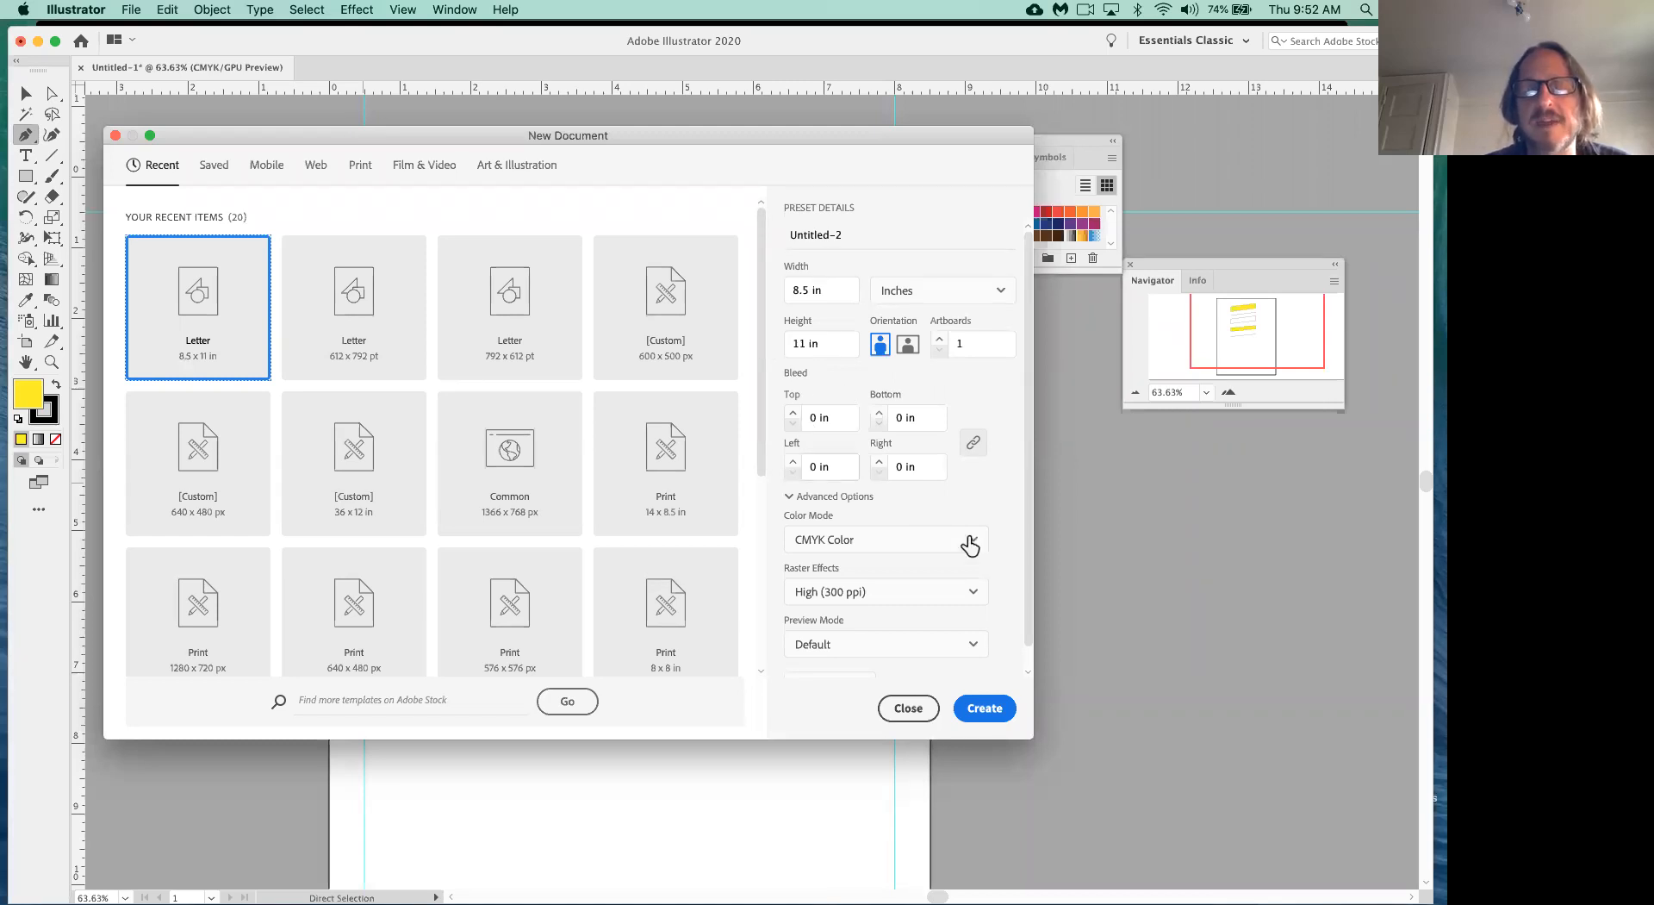
left_click(989, 708)
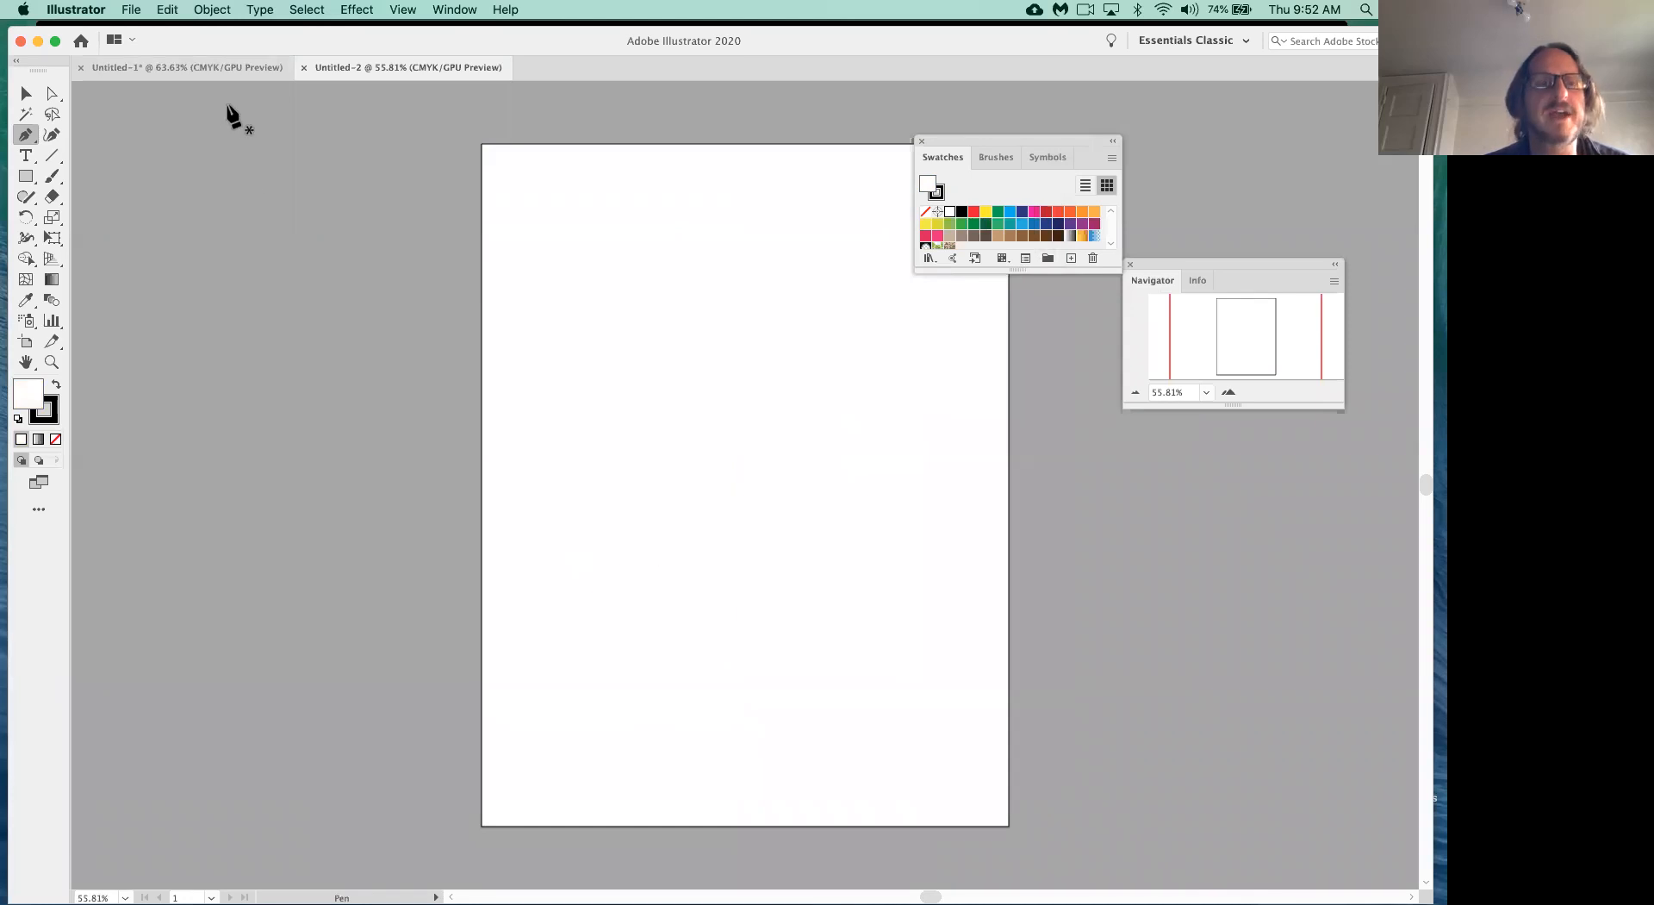
left_click(171, 69)
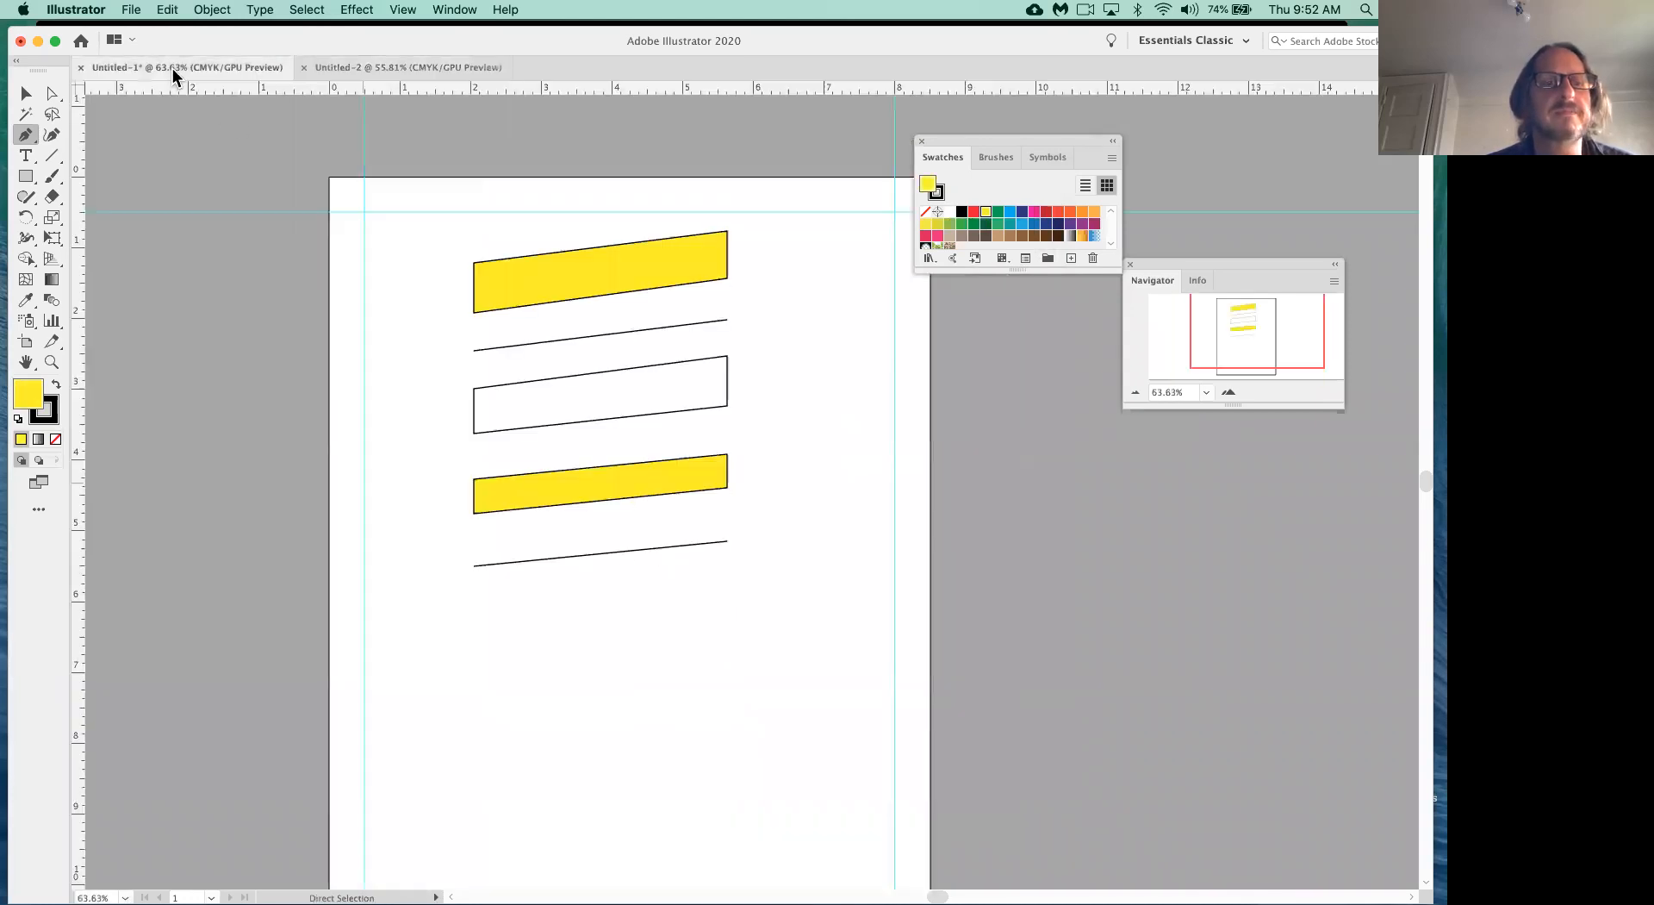
left_click(355, 71)
key("space")
left_click_drag(783, 469, 635, 485)
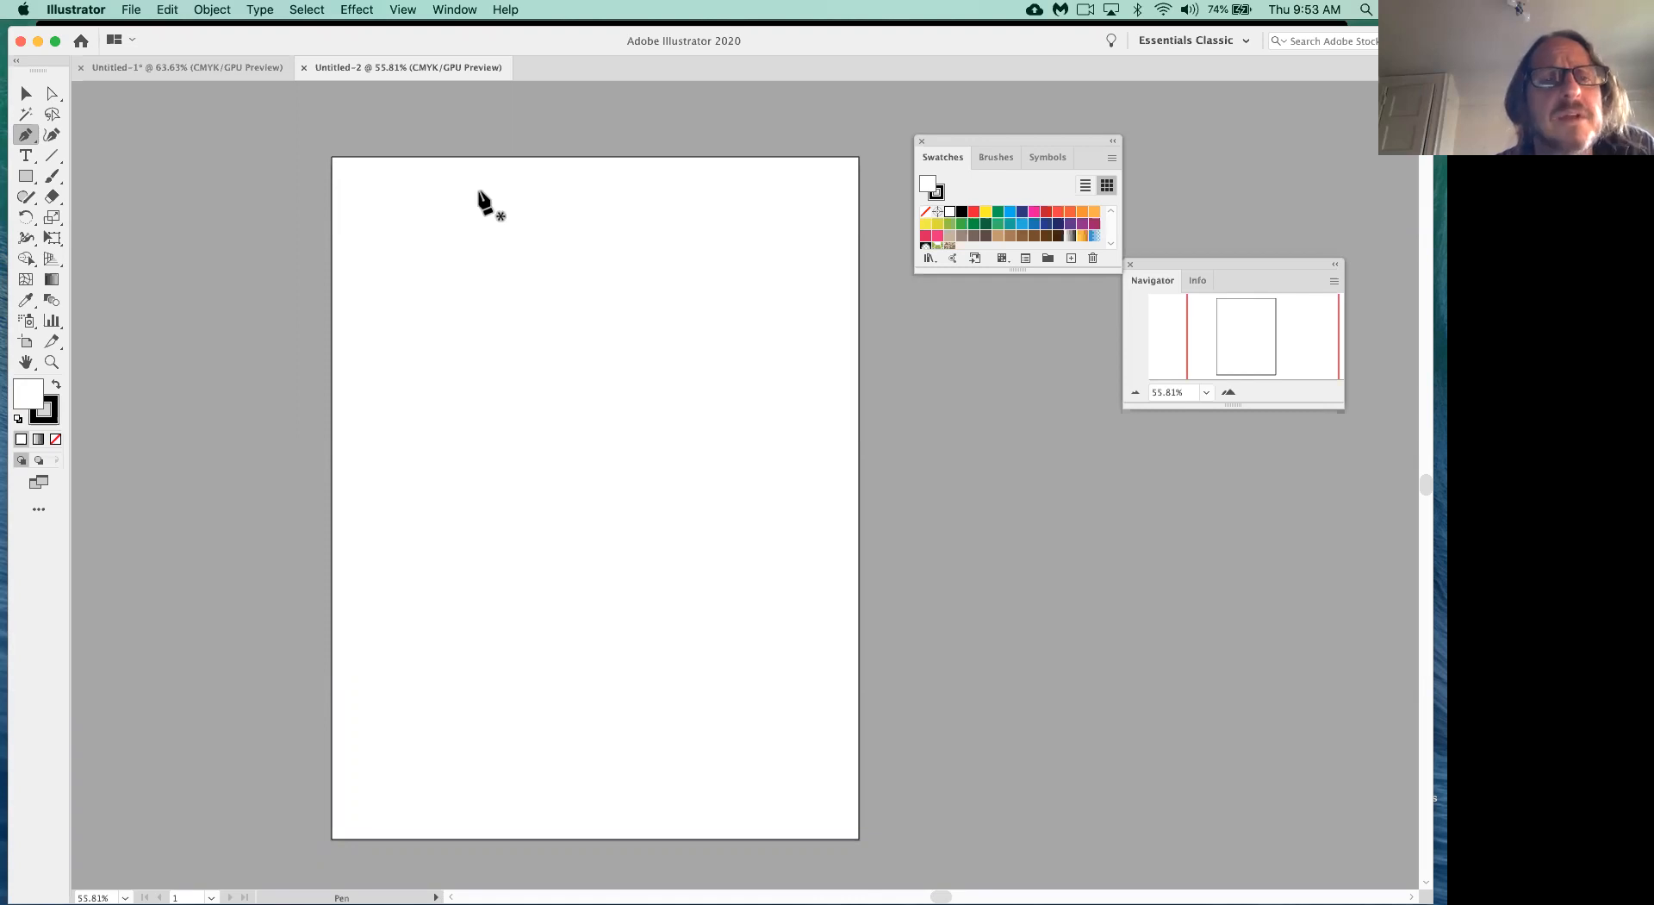
left_click(405, 11)
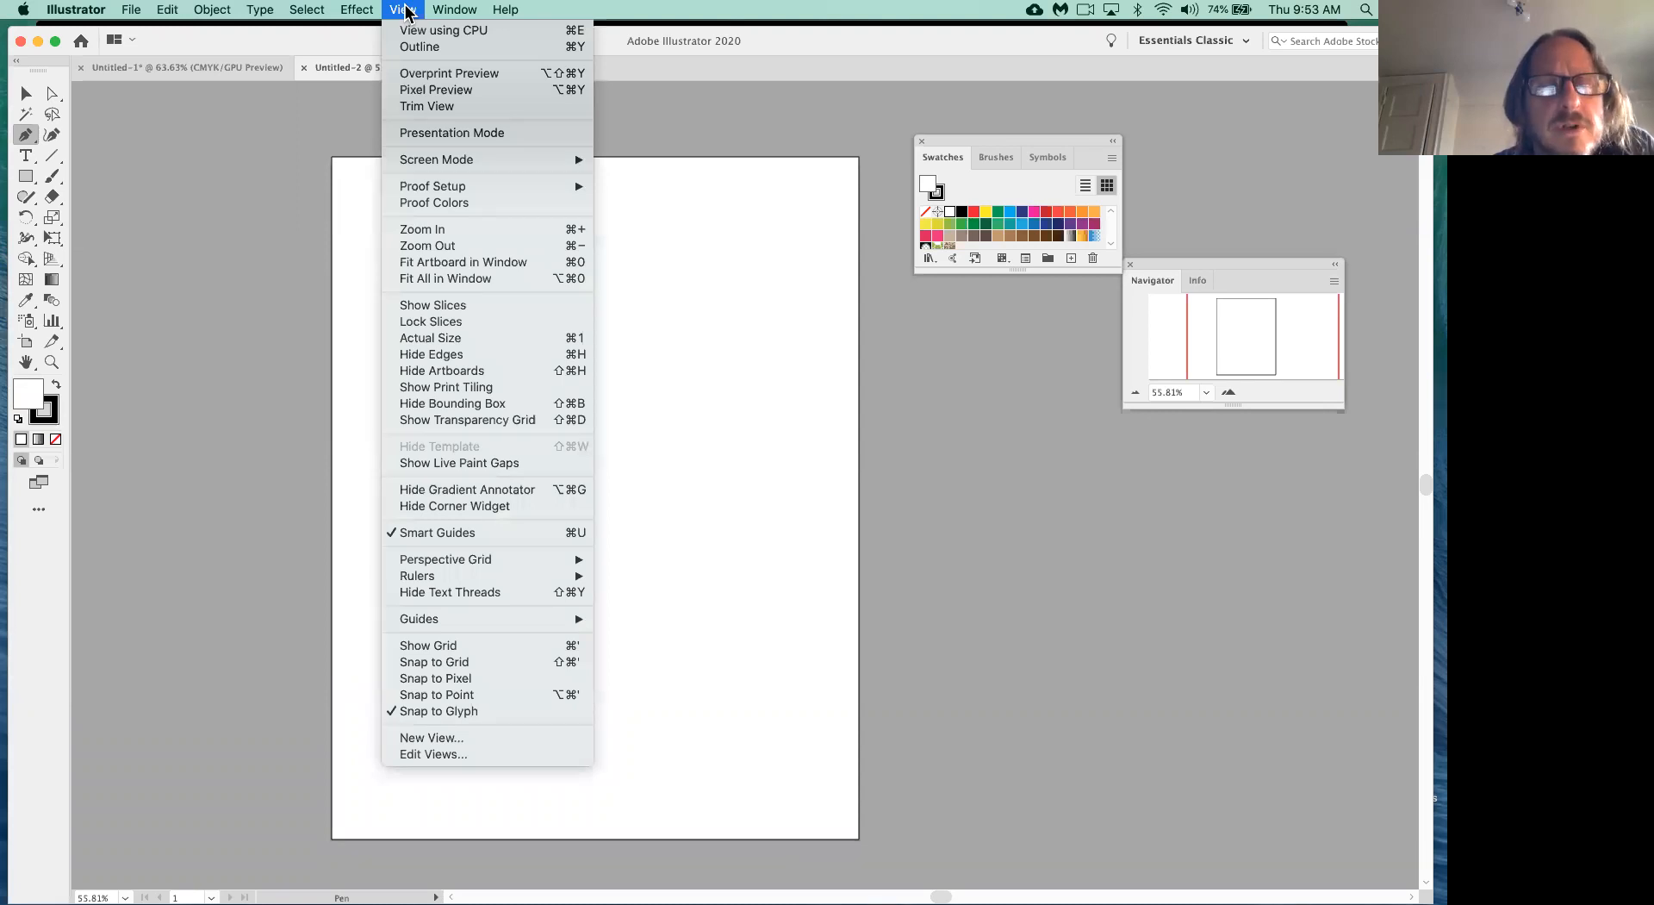
left_click(441, 648)
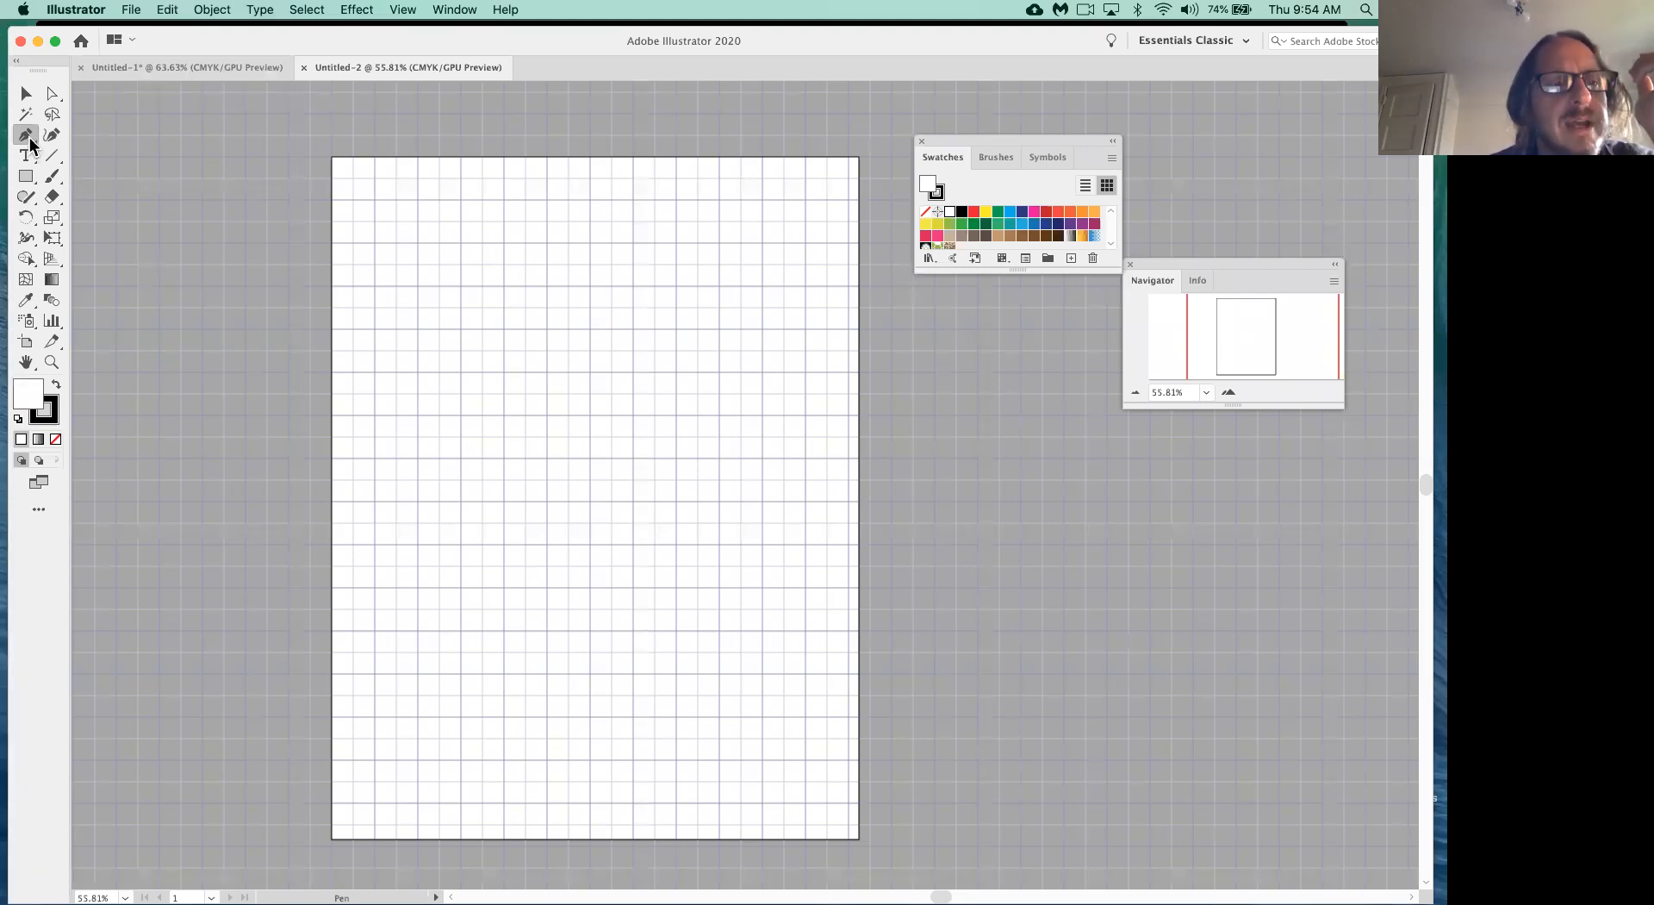
- Set the fill to None and activate the Pen tool, with Direct Selection as the last-used selection tool
left_click(56, 439)
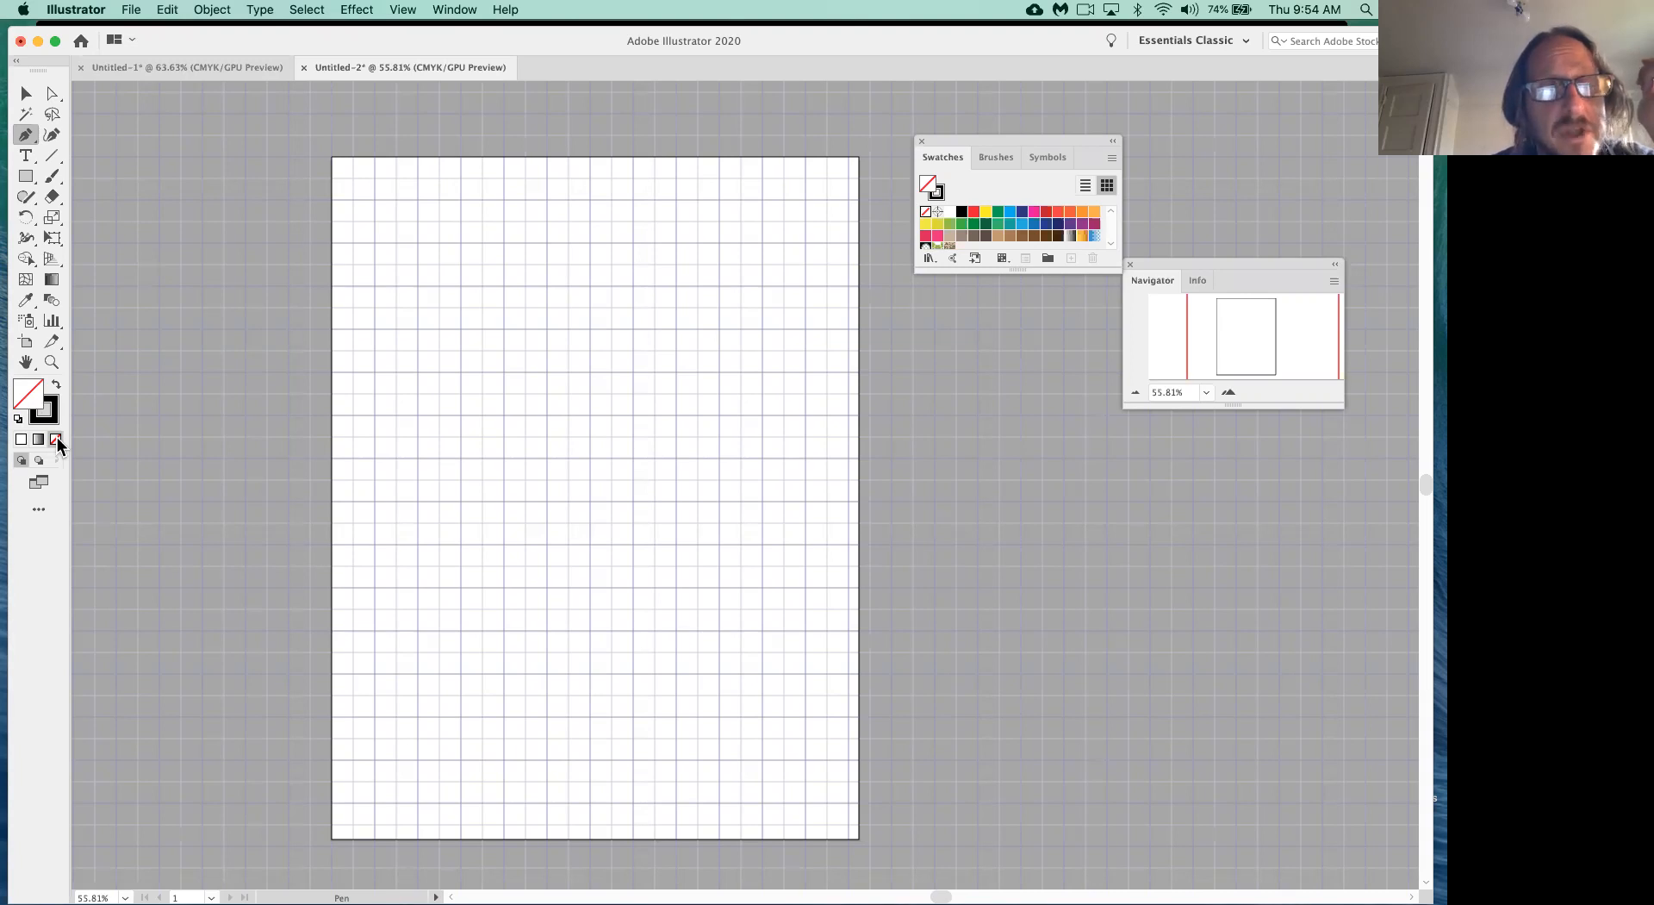
left_click(53, 96)
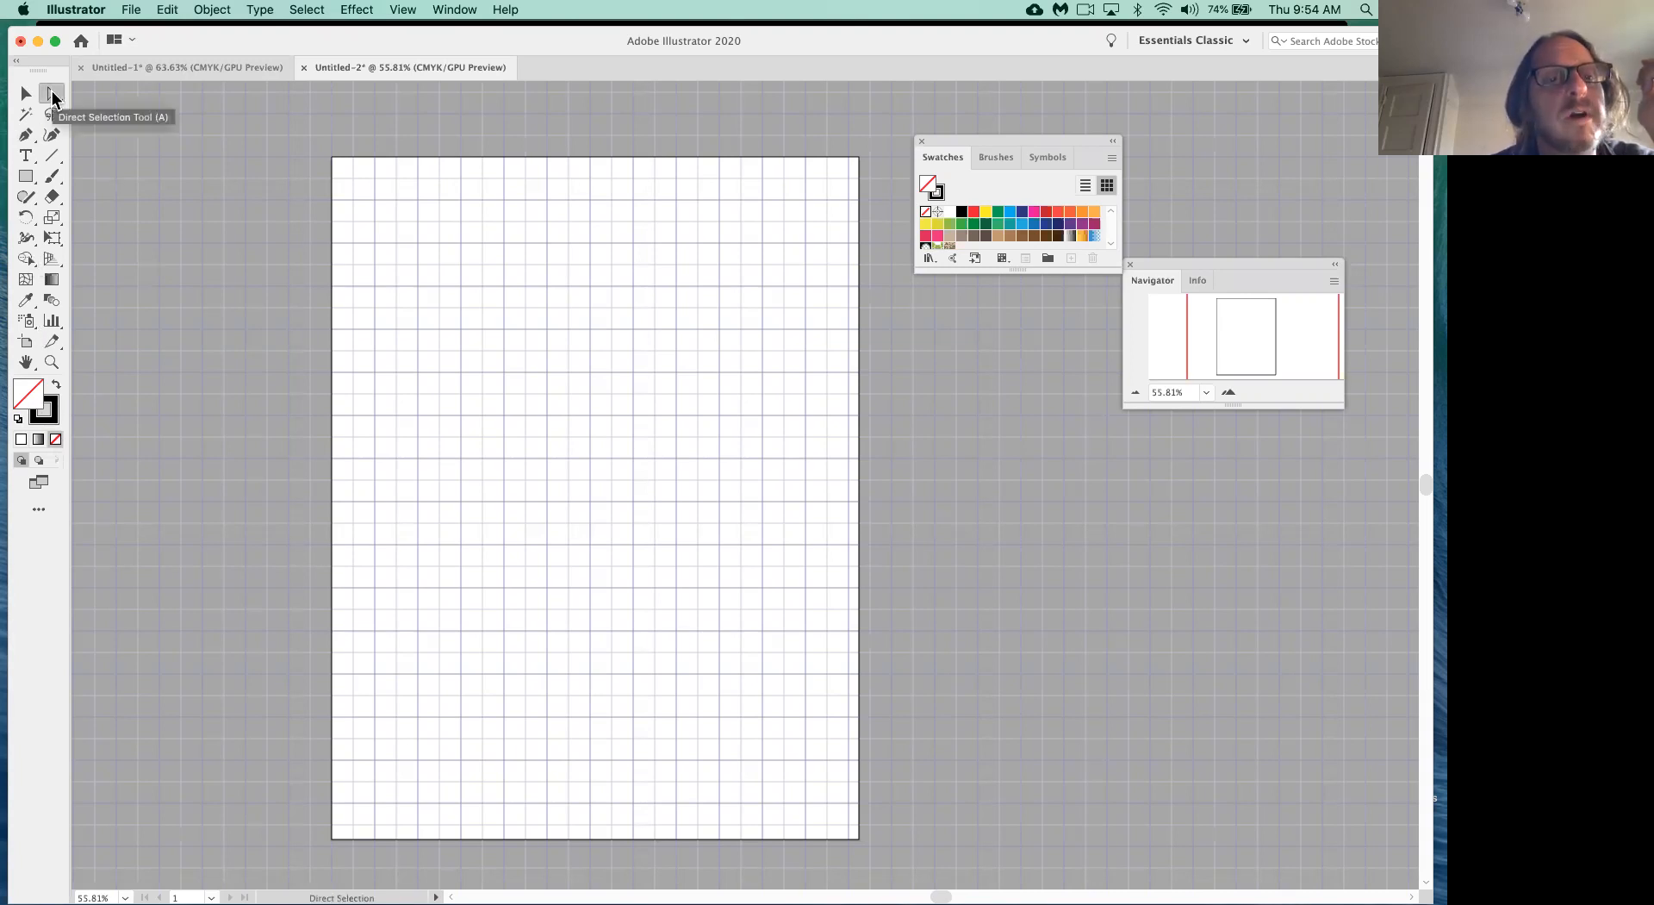
left_click(27, 137)
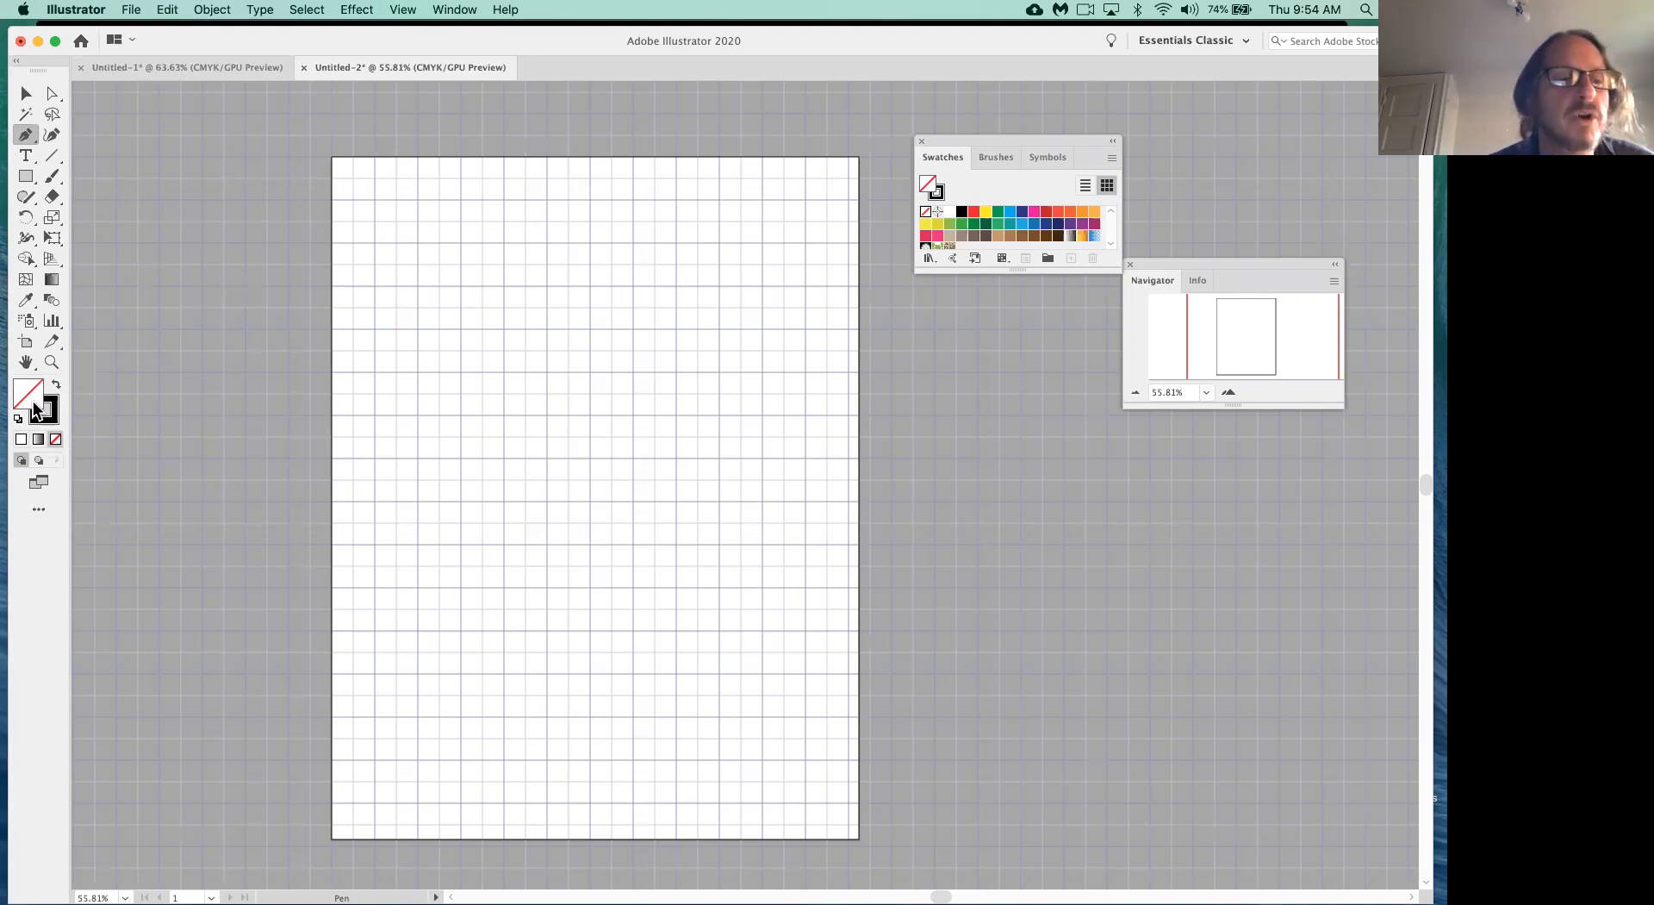
left_click(52, 95)
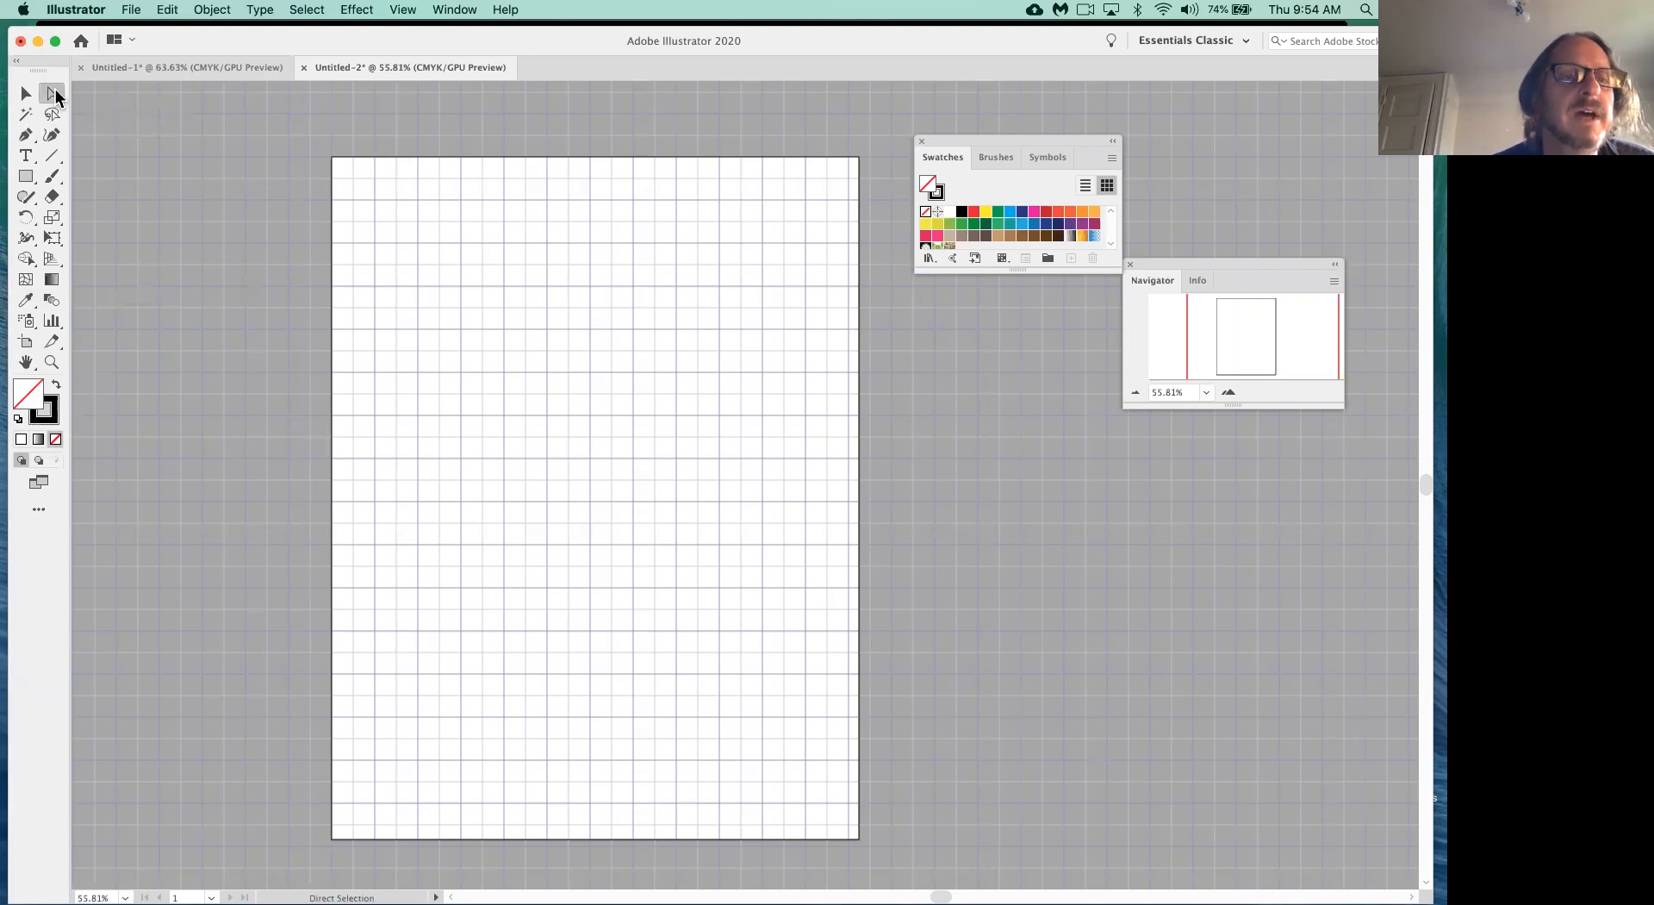
left_click(26, 135)
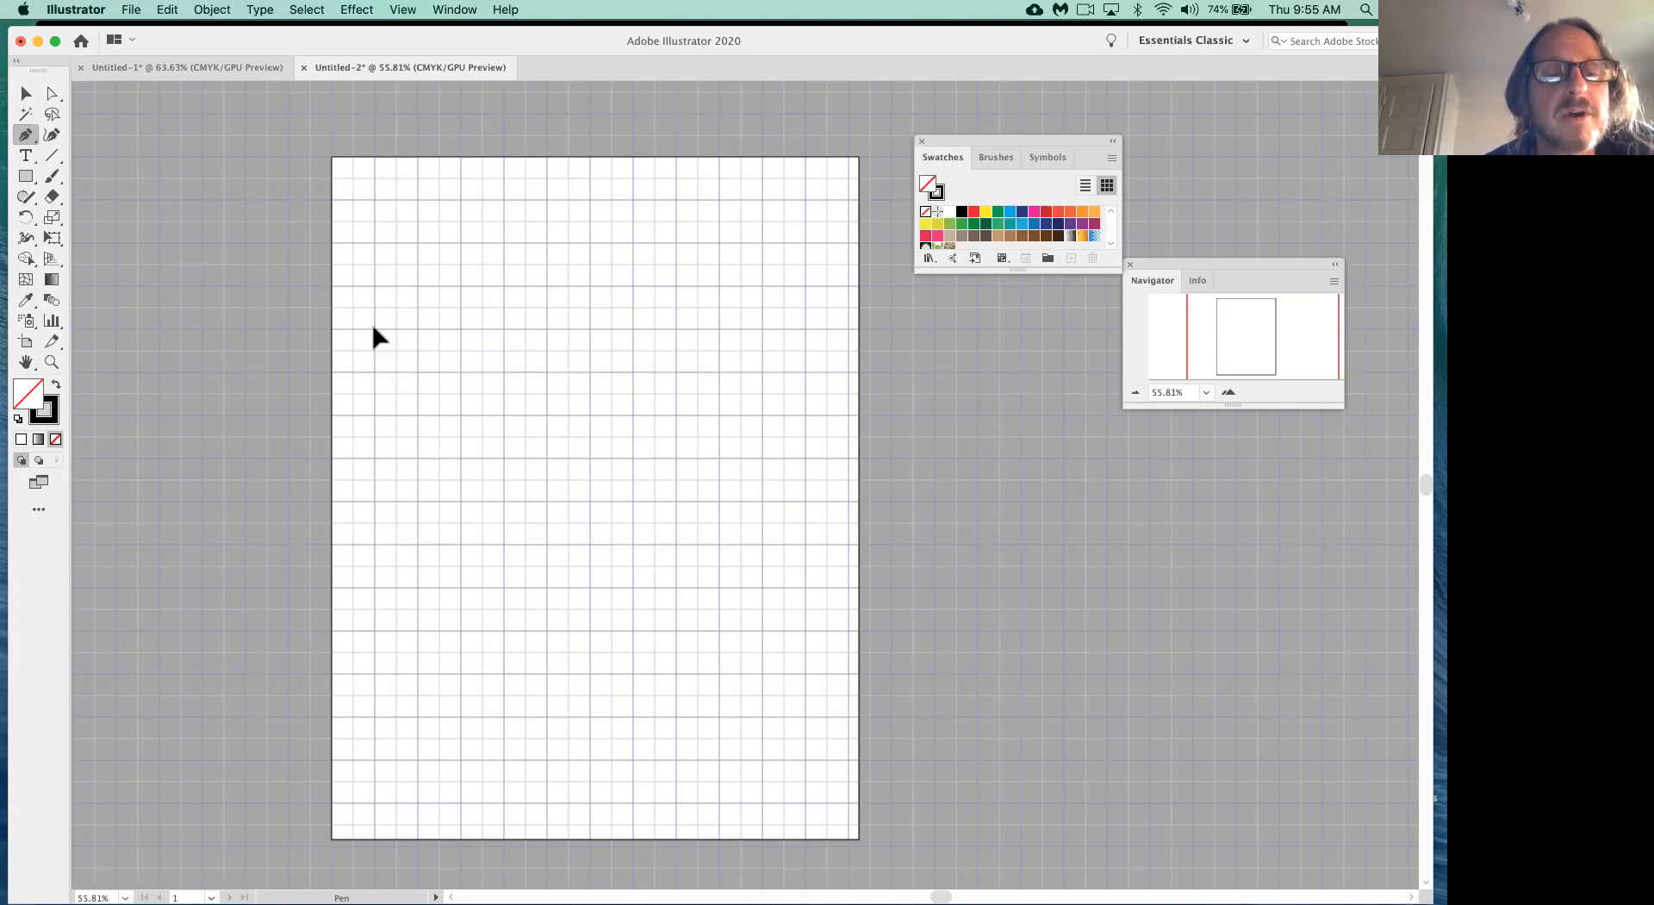
- Draw a continuous Pen tool wave near the page's upper left, its arch and valley each two grid squares wide with vertical handles two squares long
left_click_drag(373, 327, 374, 243)
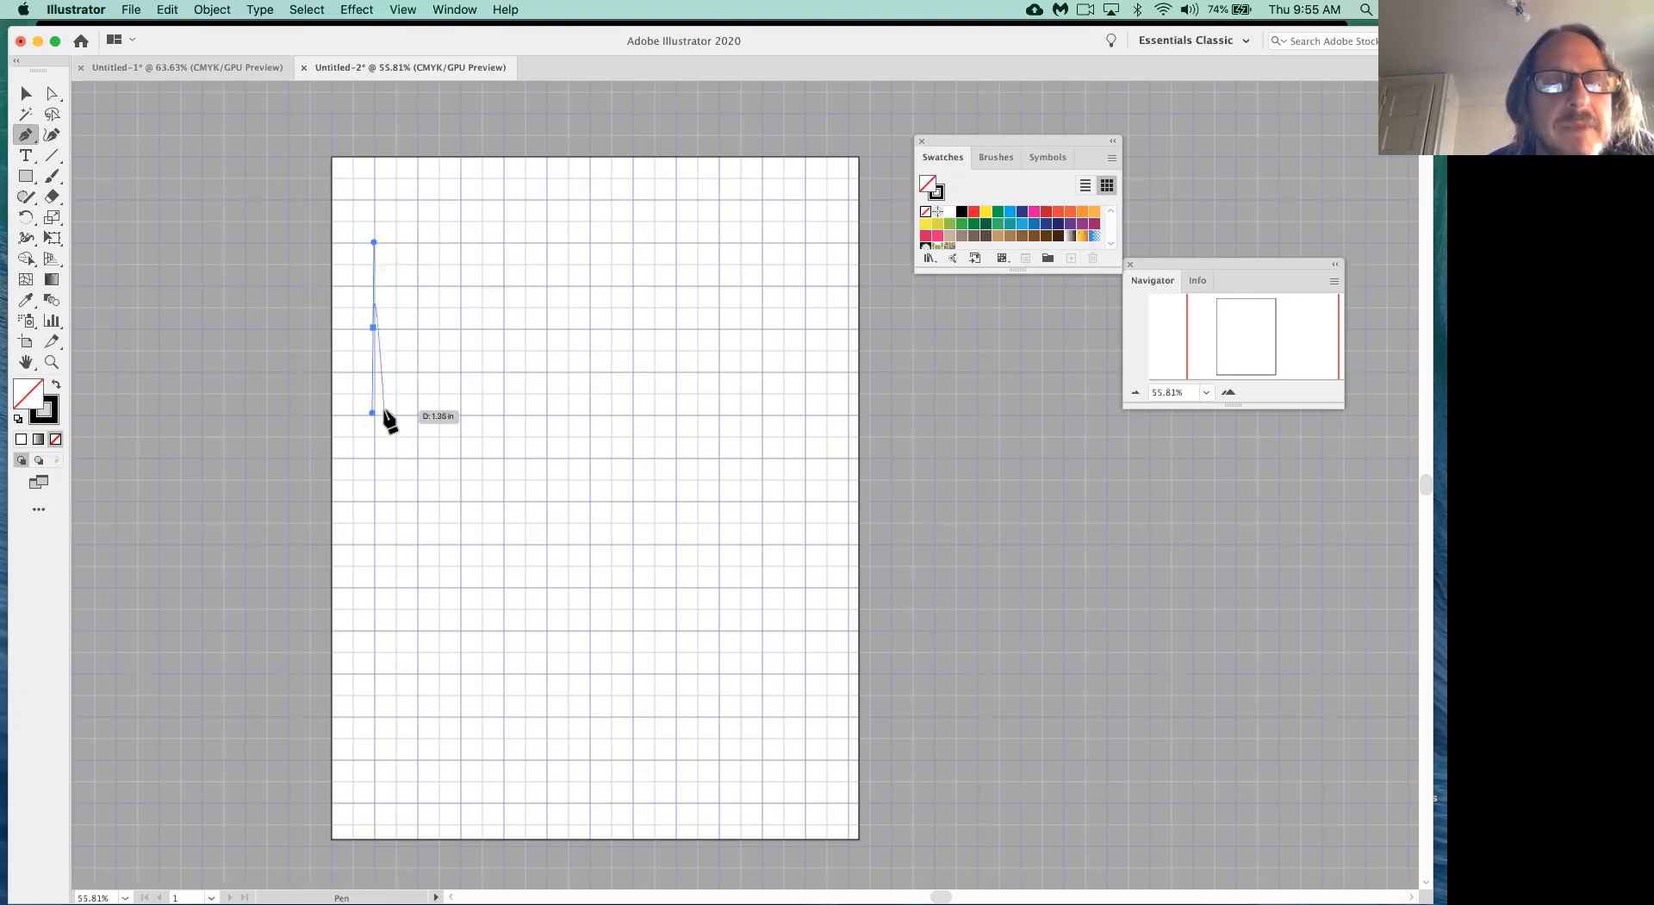
left_click(462, 329)
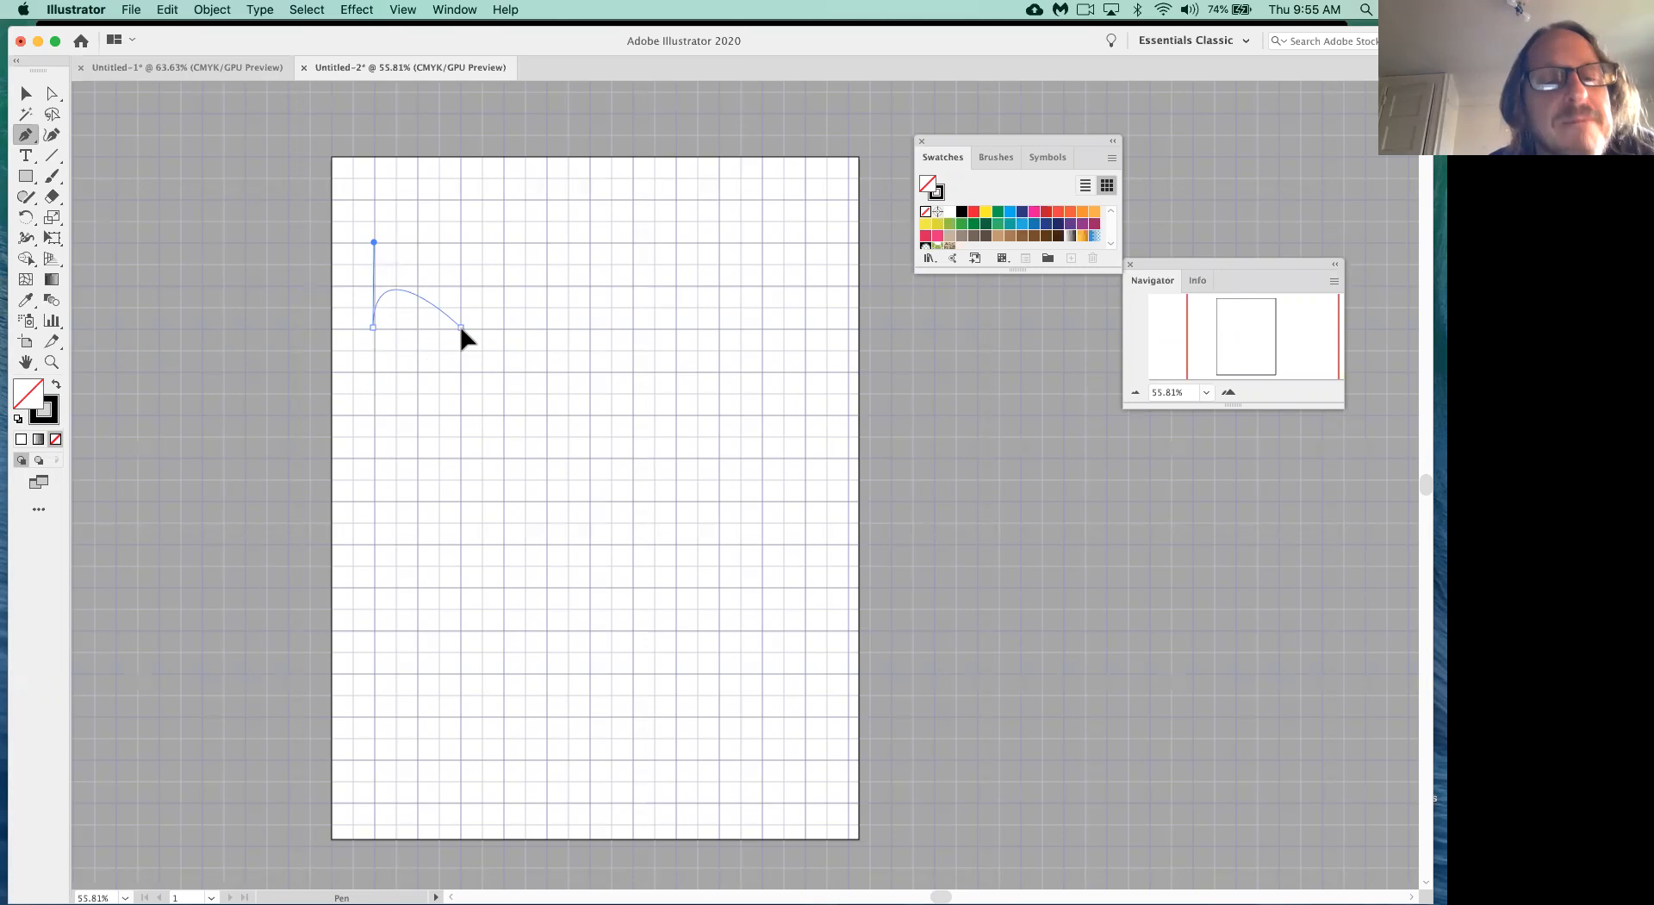
left_click_drag(461, 336, 461, 415)
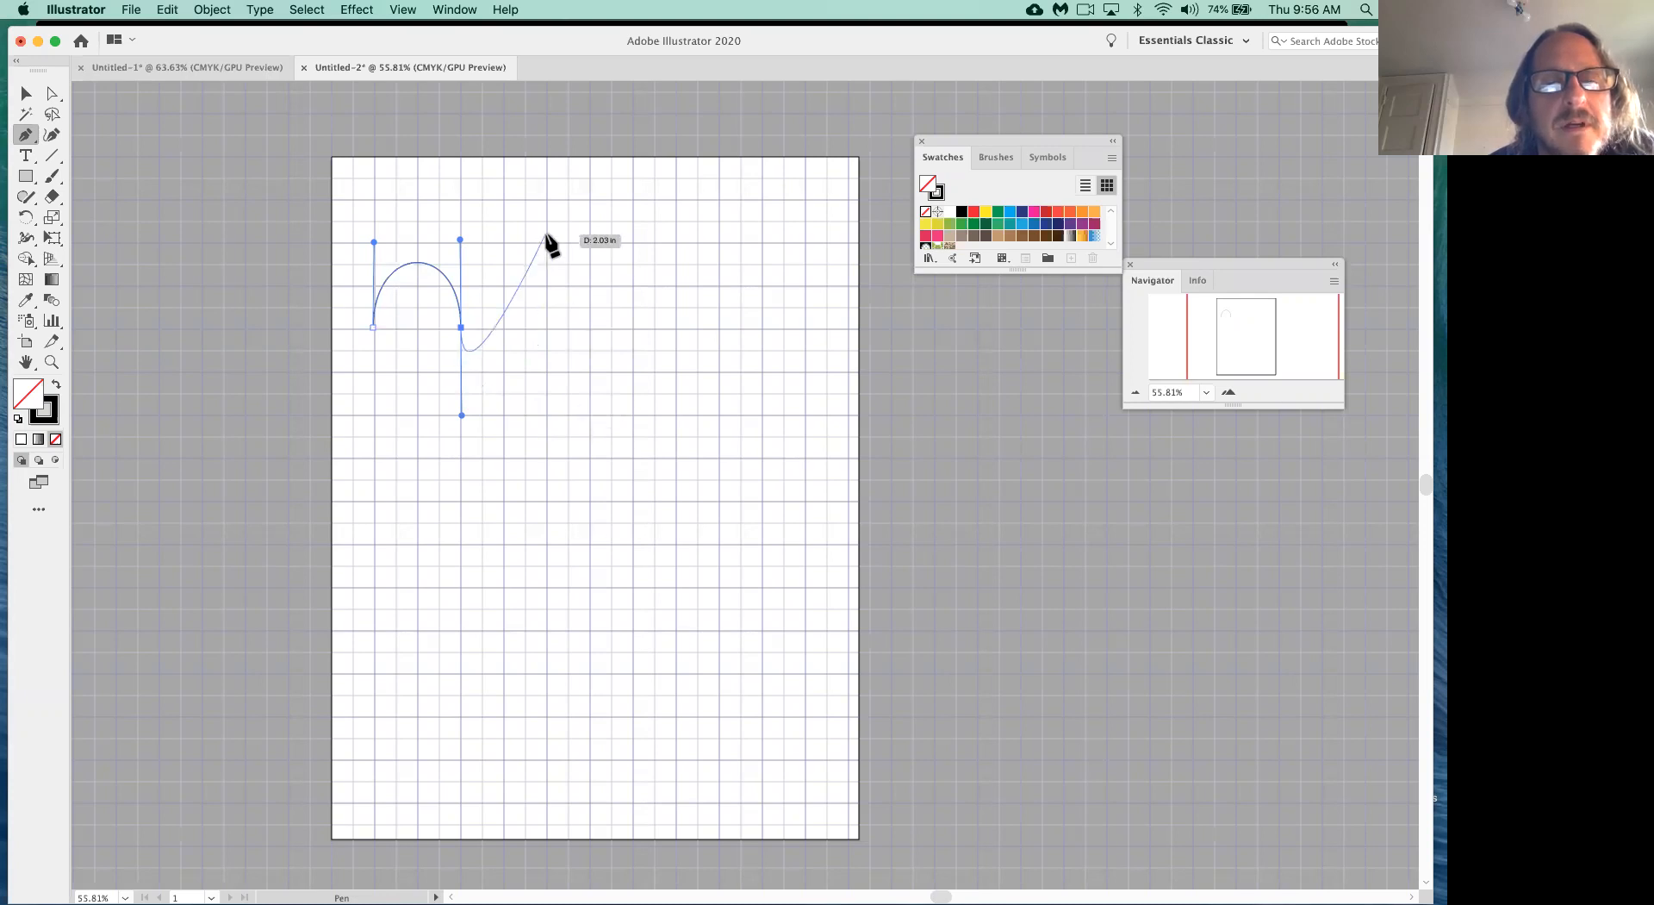
left_click_drag(548, 329, 549, 236)
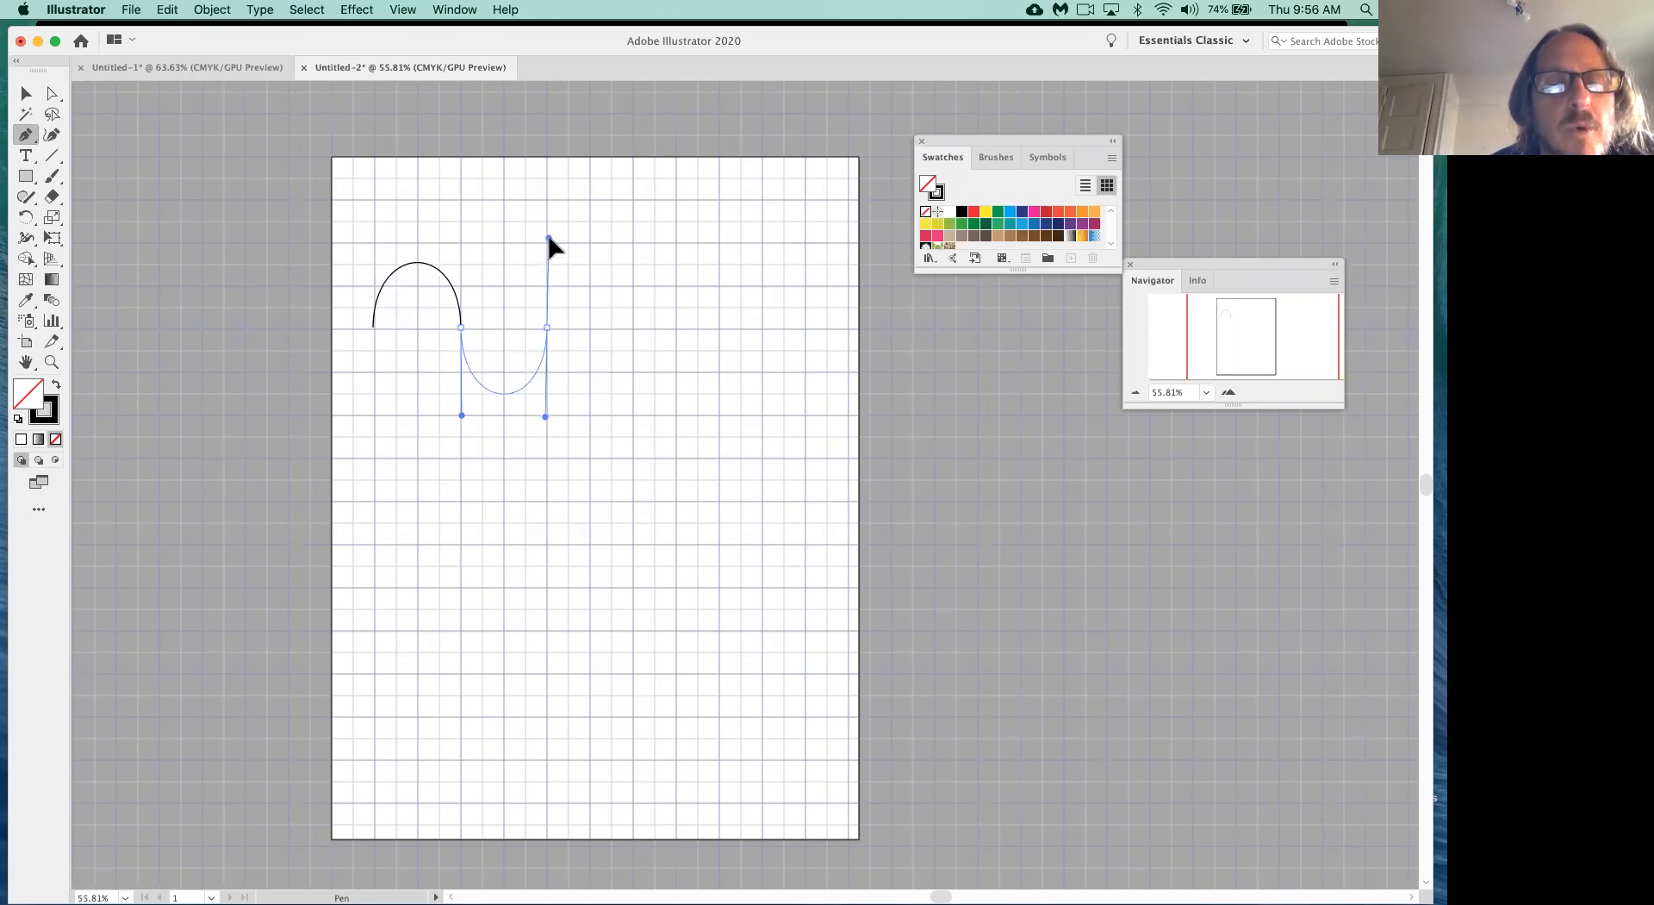
- Extend the wave with the Pen tool to five alternating arches across the page and delete the whole path
left_click_drag(549, 236, 549, 236)
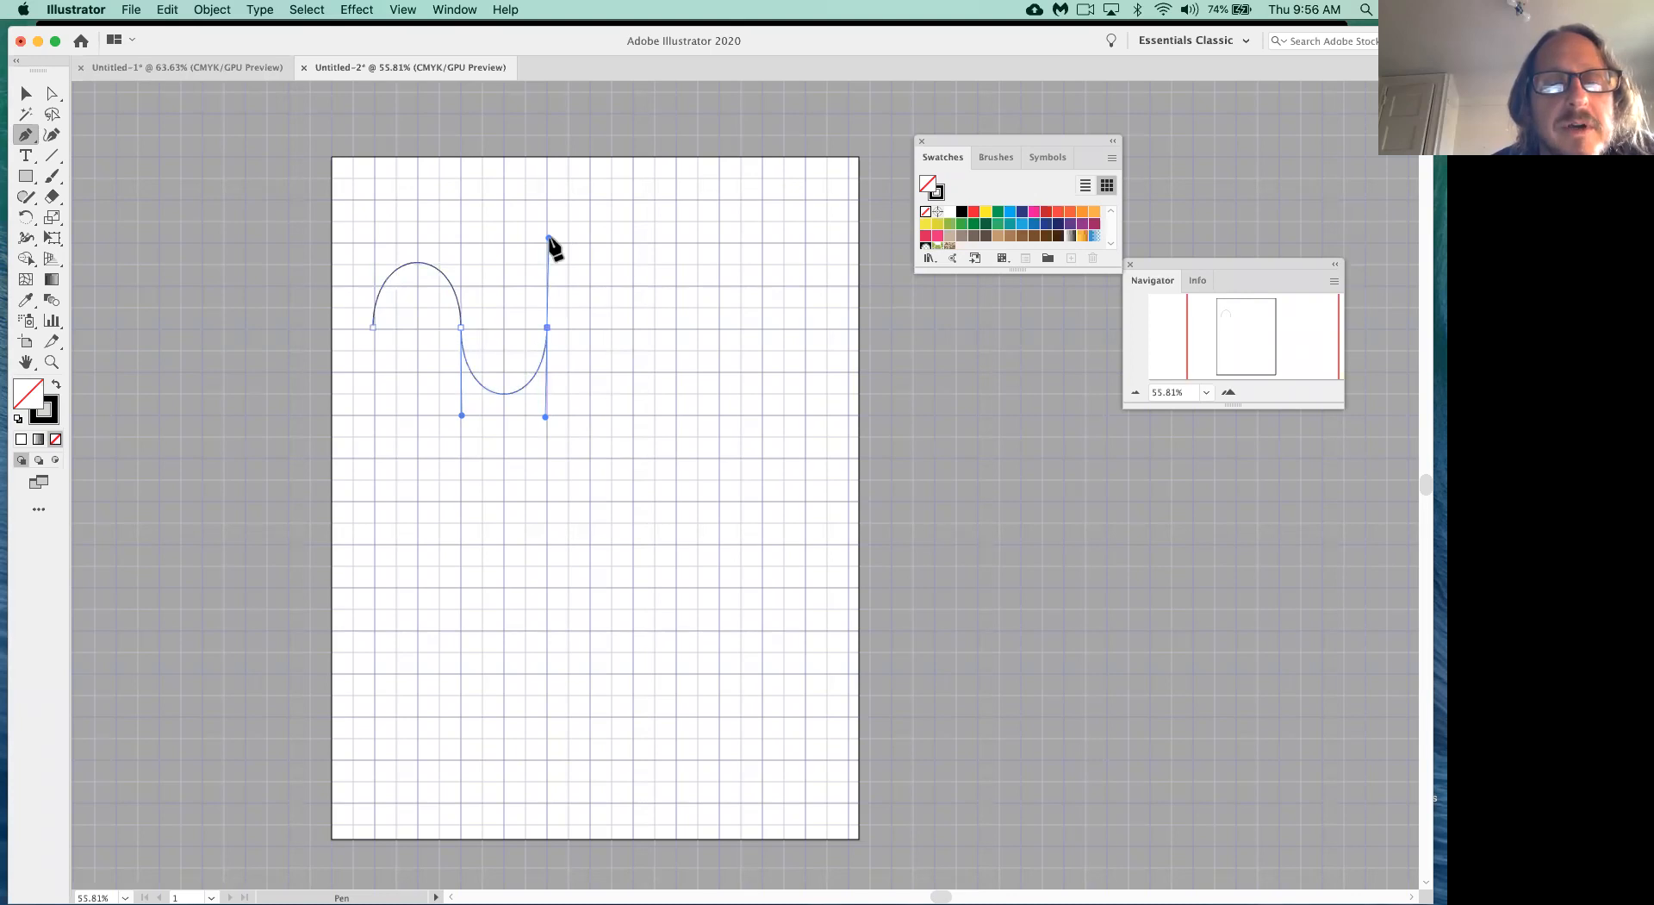
left_click_drag(632, 328, 633, 415)
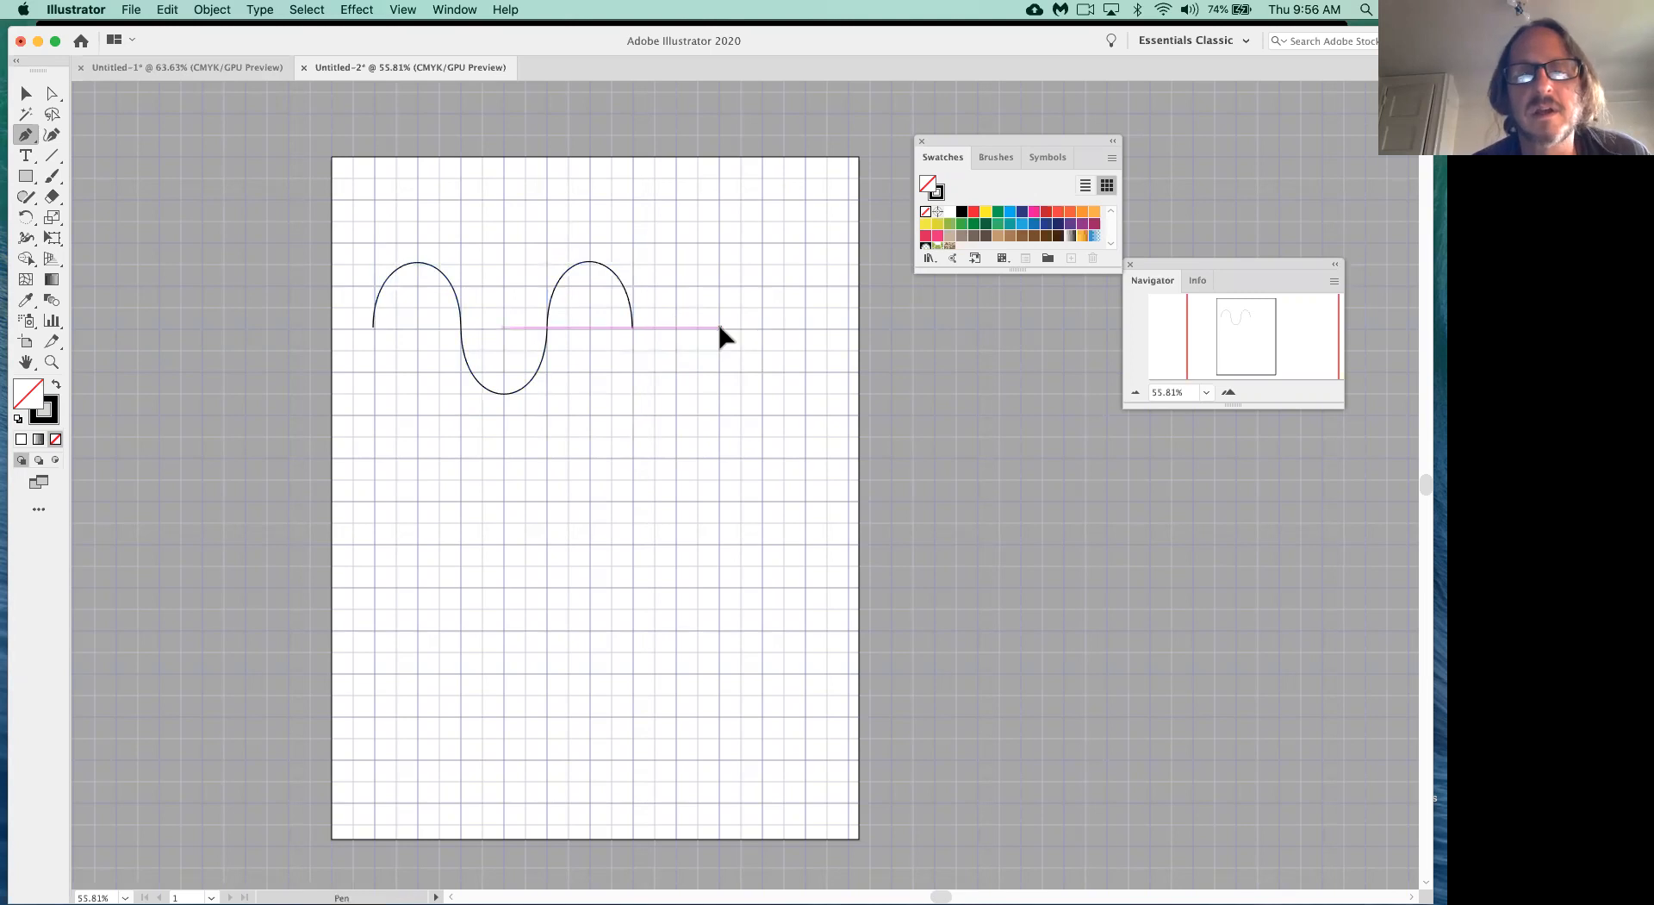
left_click_drag(721, 329, 721, 243)
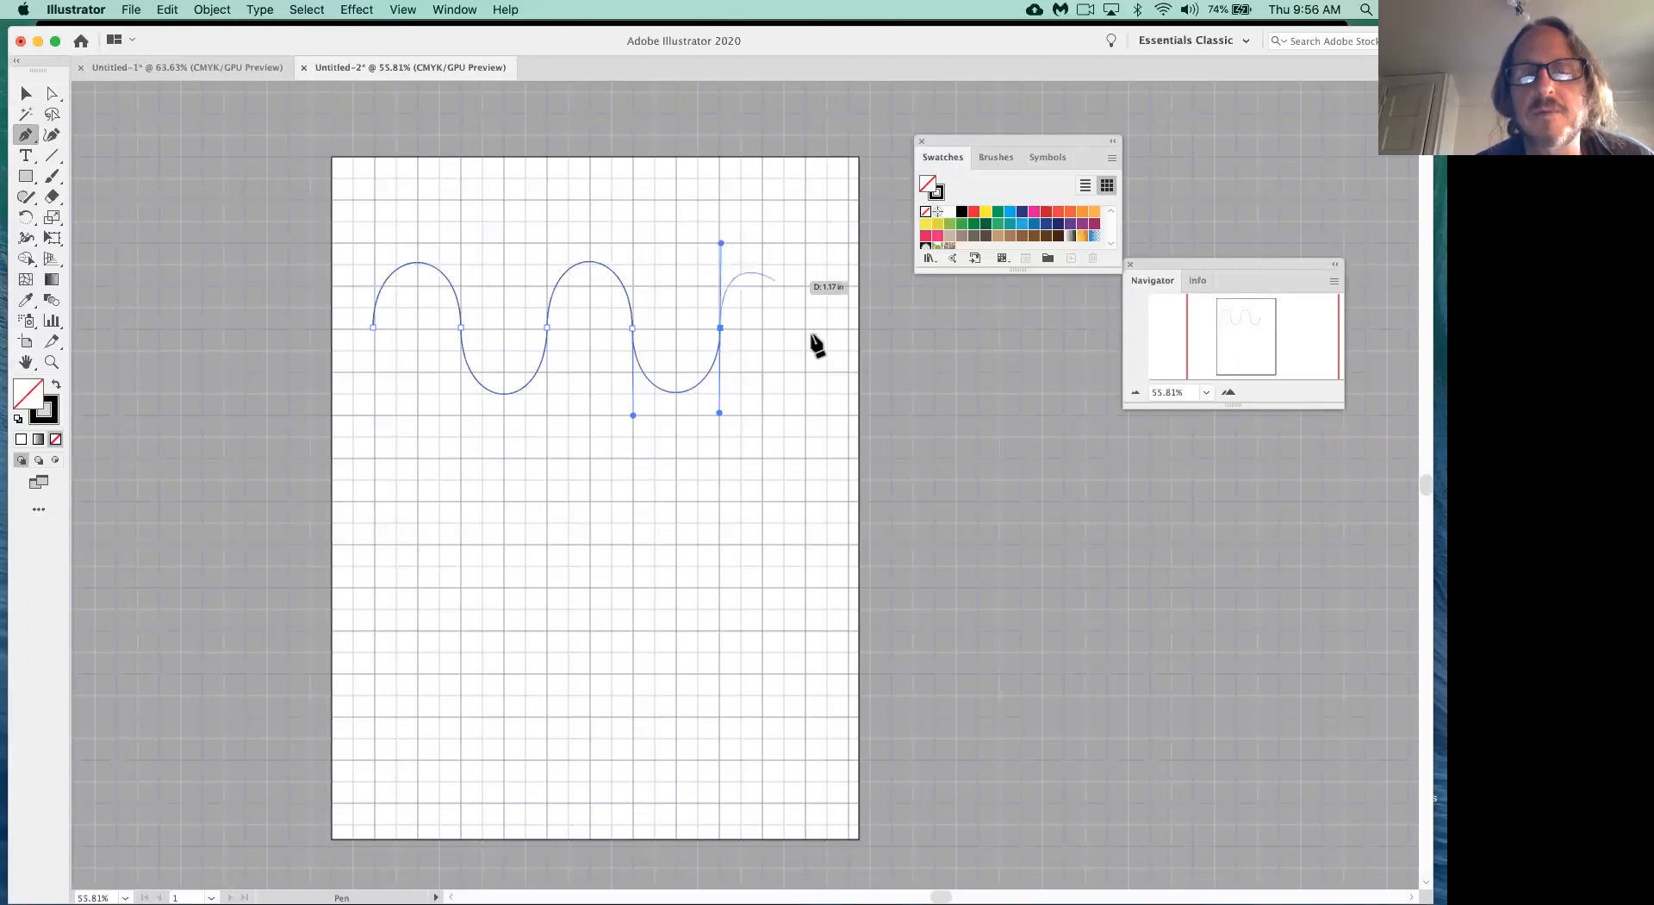
left_click_drag(808, 328, 808, 411)
key("BackSpace")
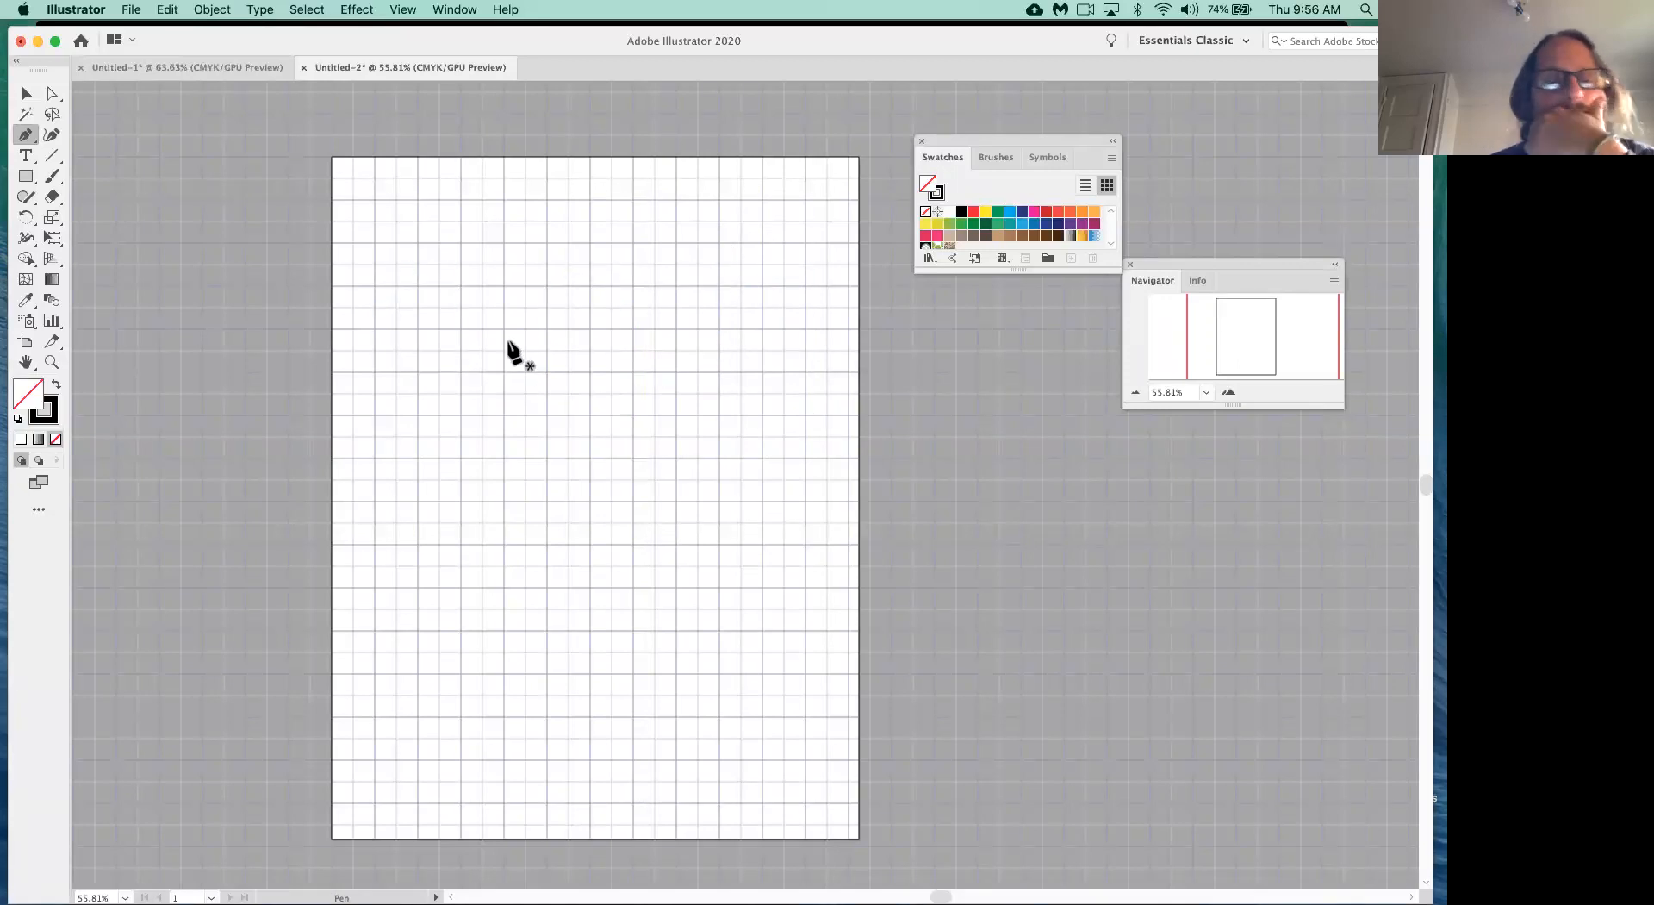
left_click(372, 370)
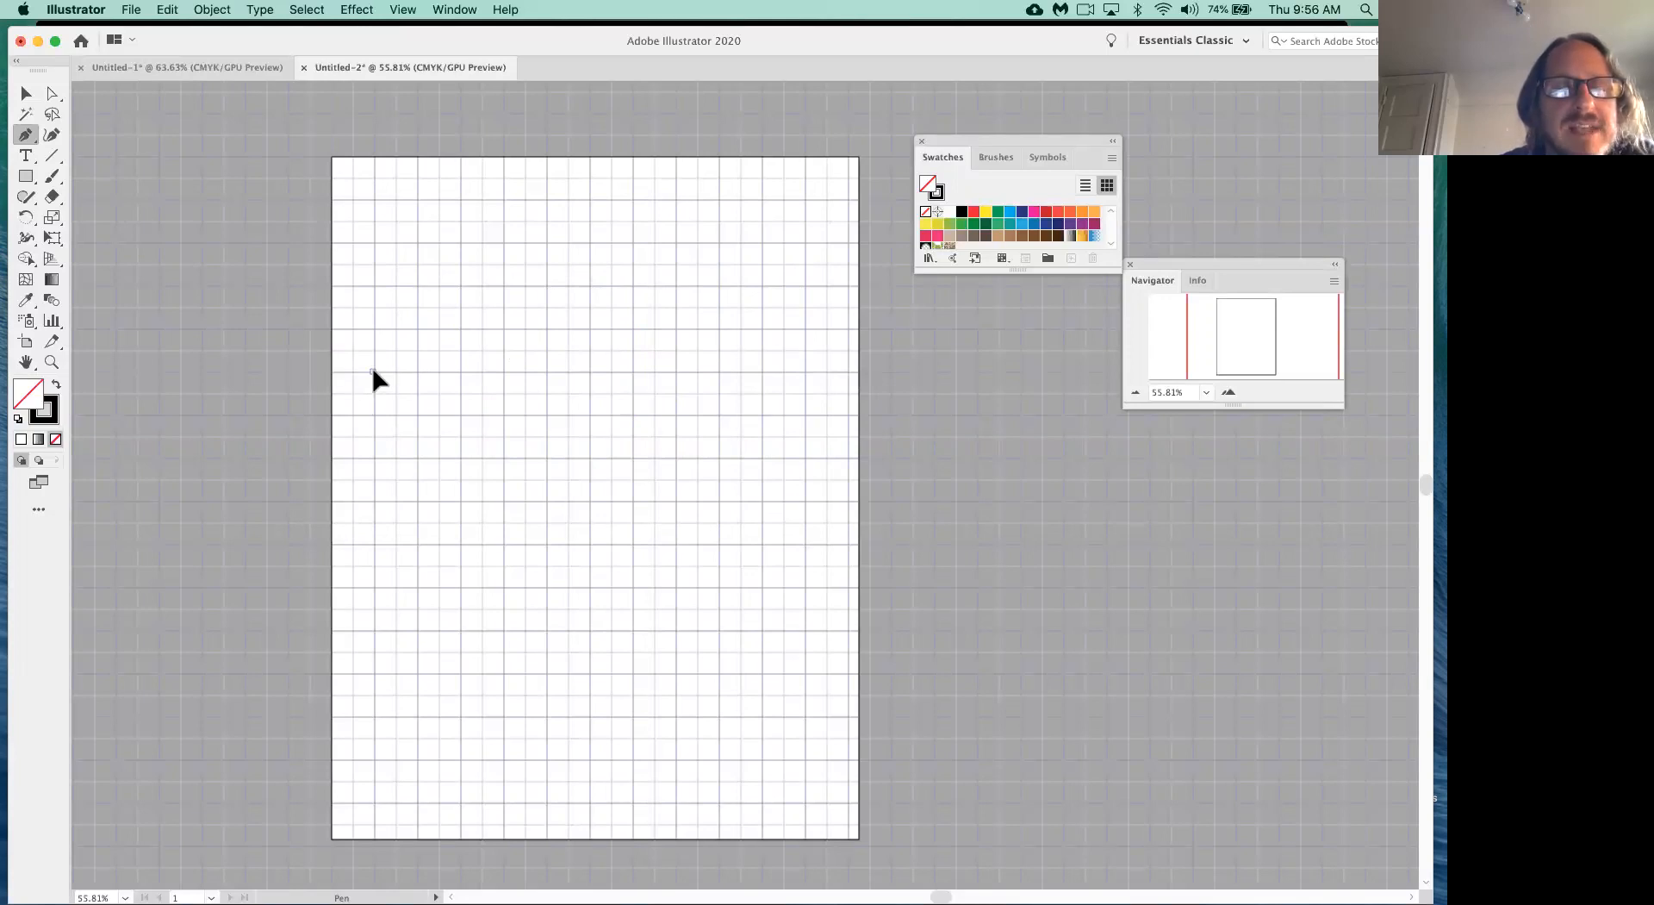
left_click_drag(372, 355, 372, 284)
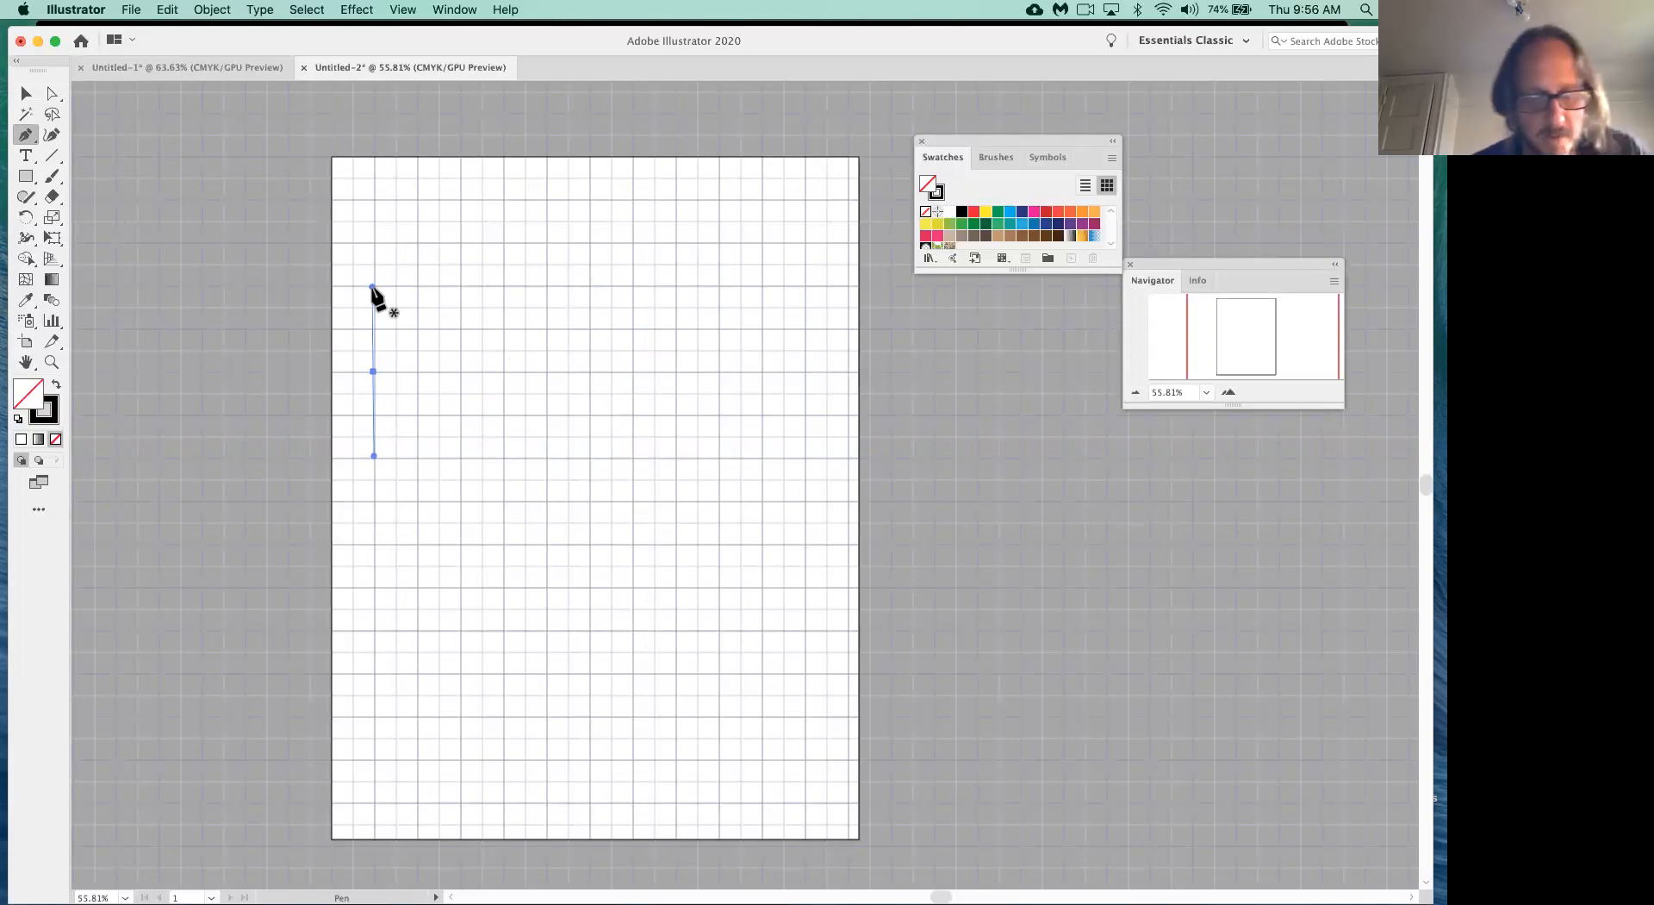
key("super+z")
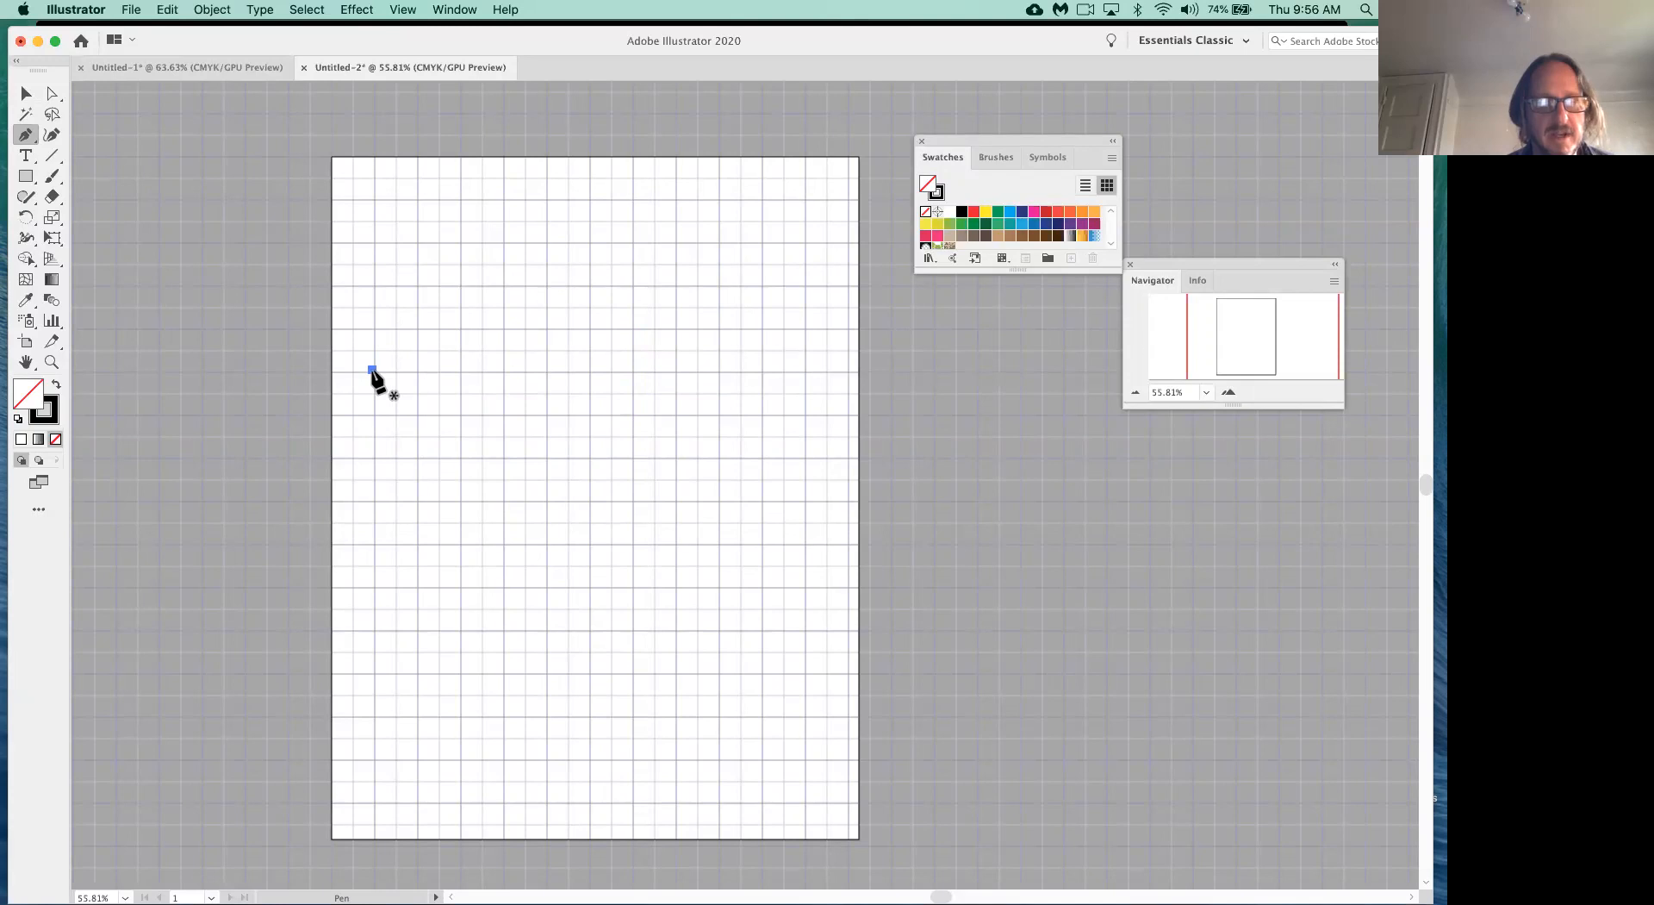
key("super+z")
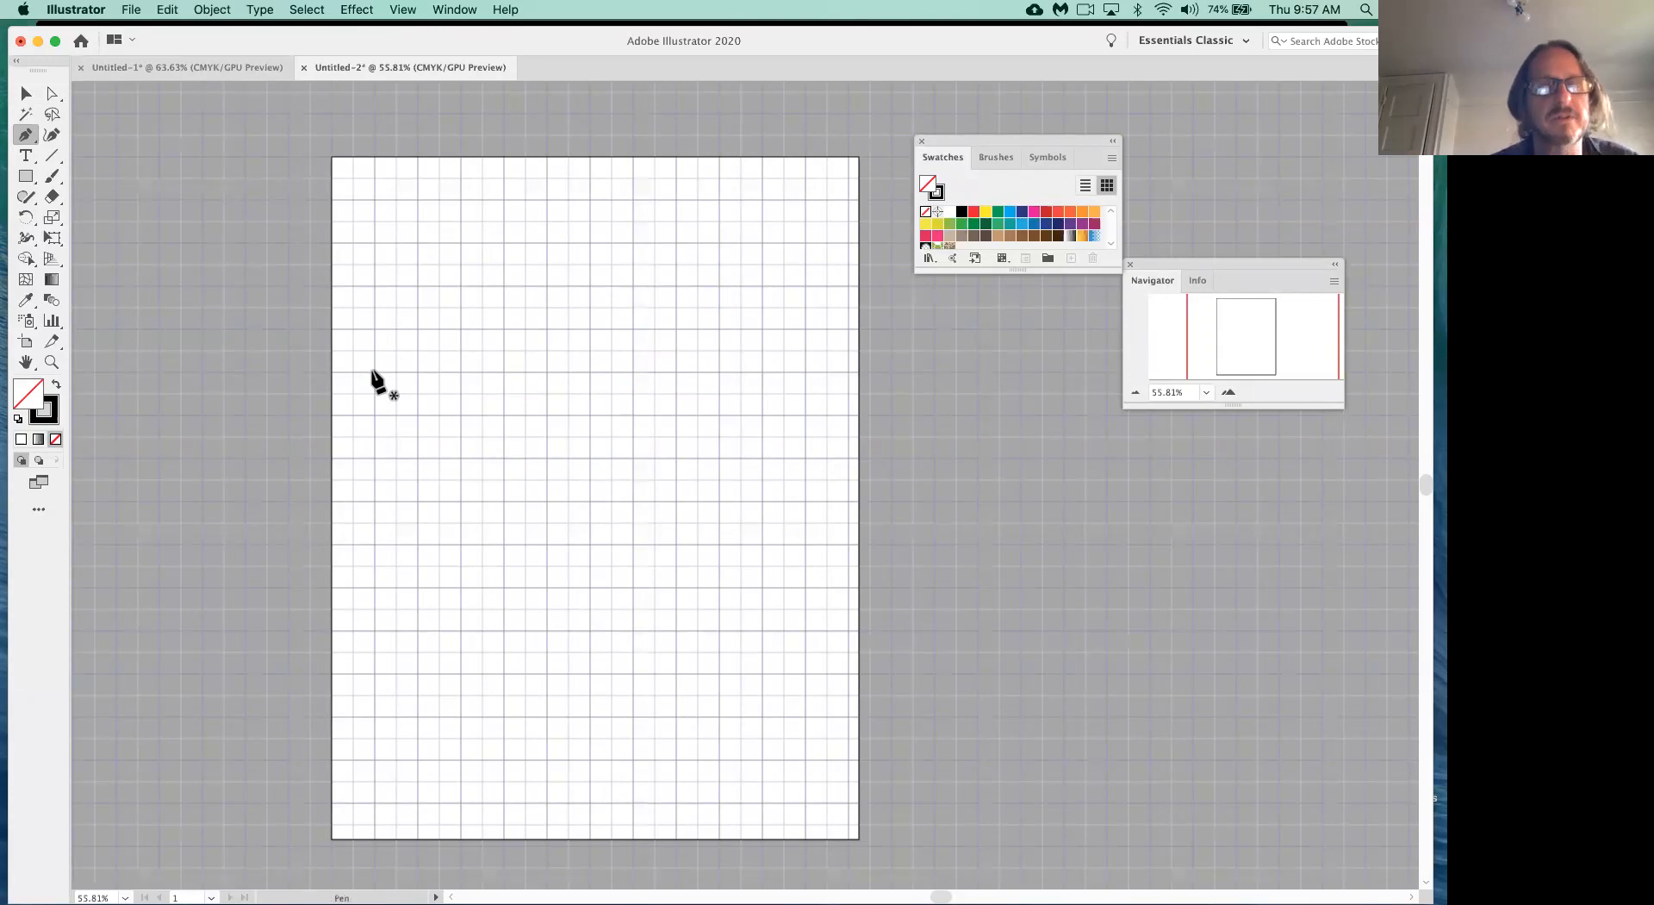
- Draw a wave of five alternating arches, each about 1.33 in wide, along a horizontal gridline across the page with the Pen tool
left_click_drag(372, 370, 372, 286)
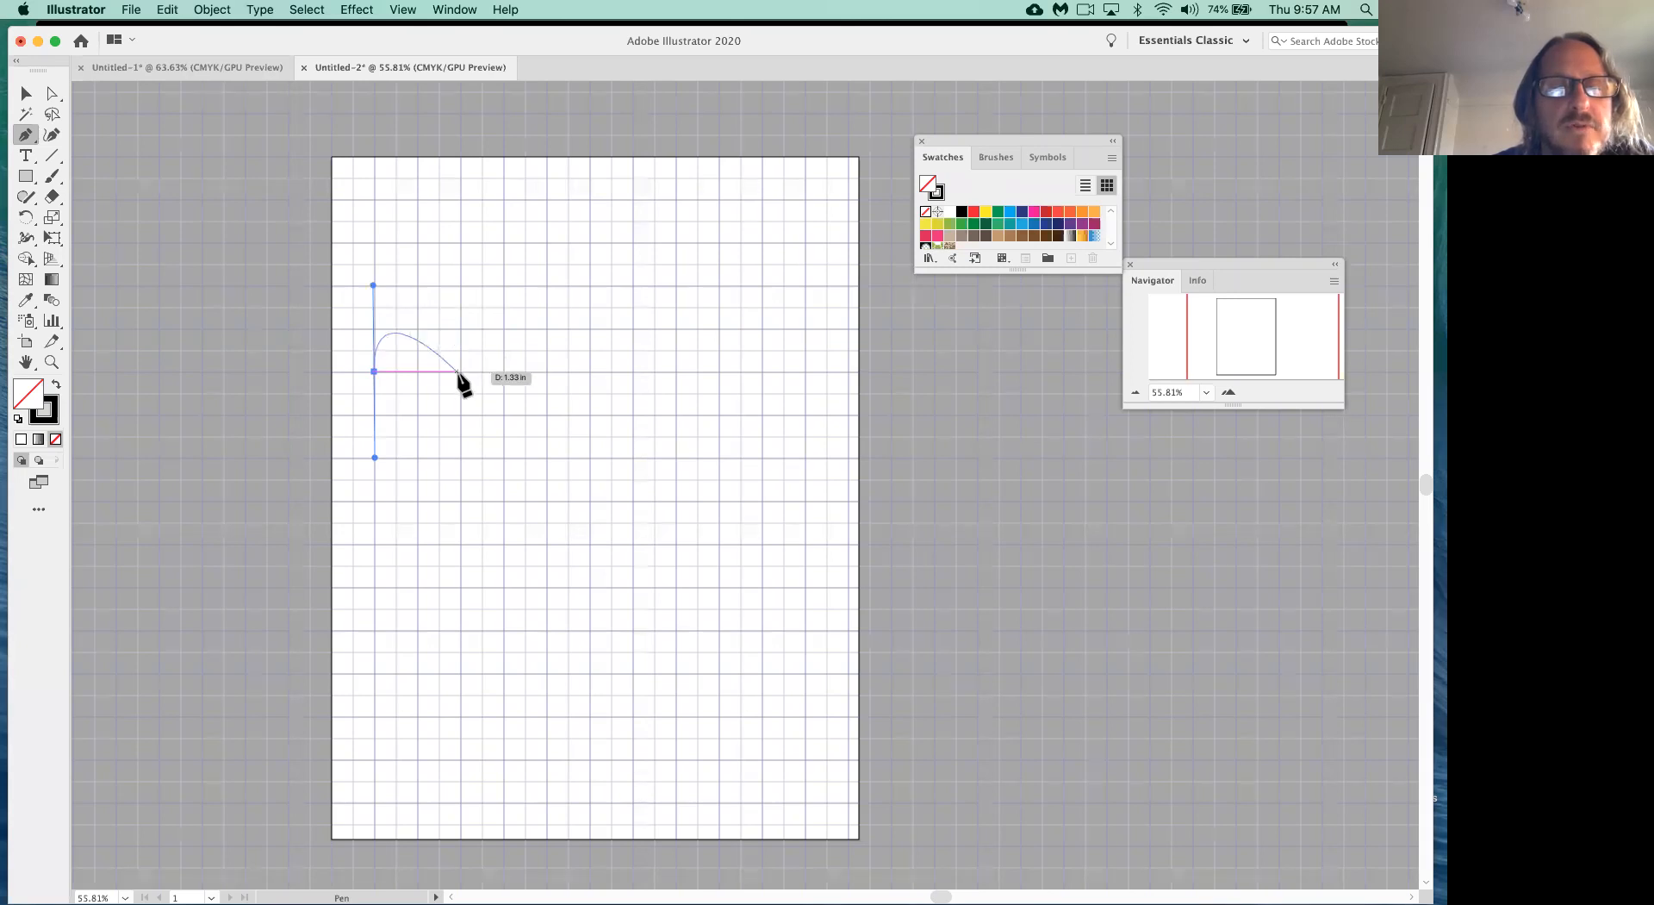
left_click_drag(461, 371, 461, 458)
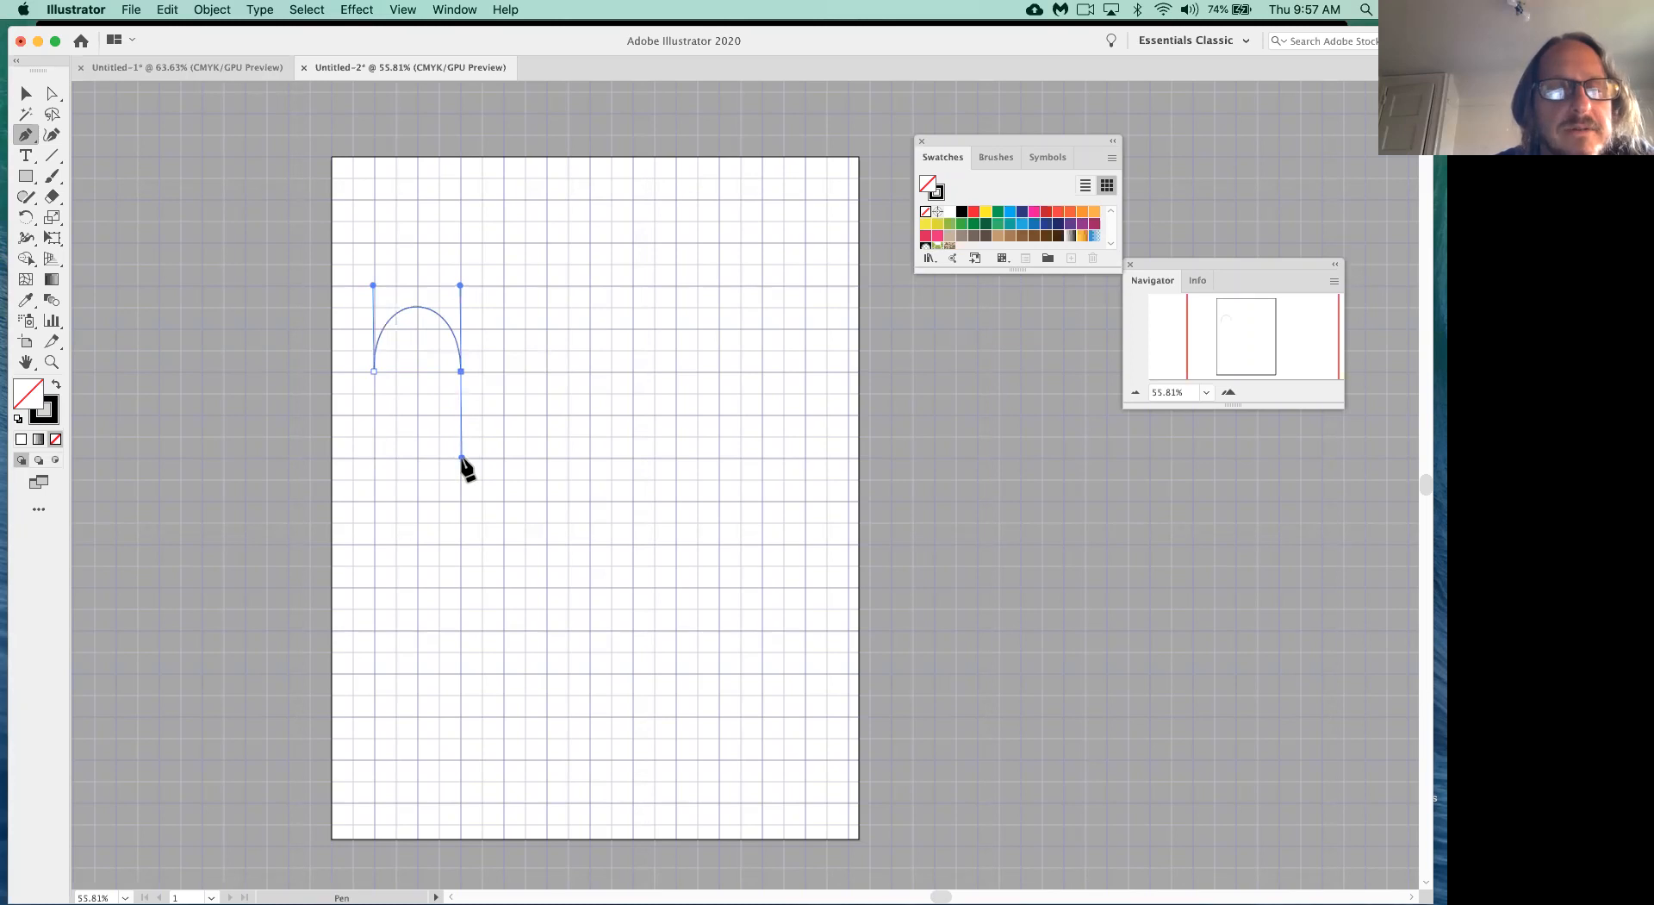
left_click_drag(548, 371, 548, 284)
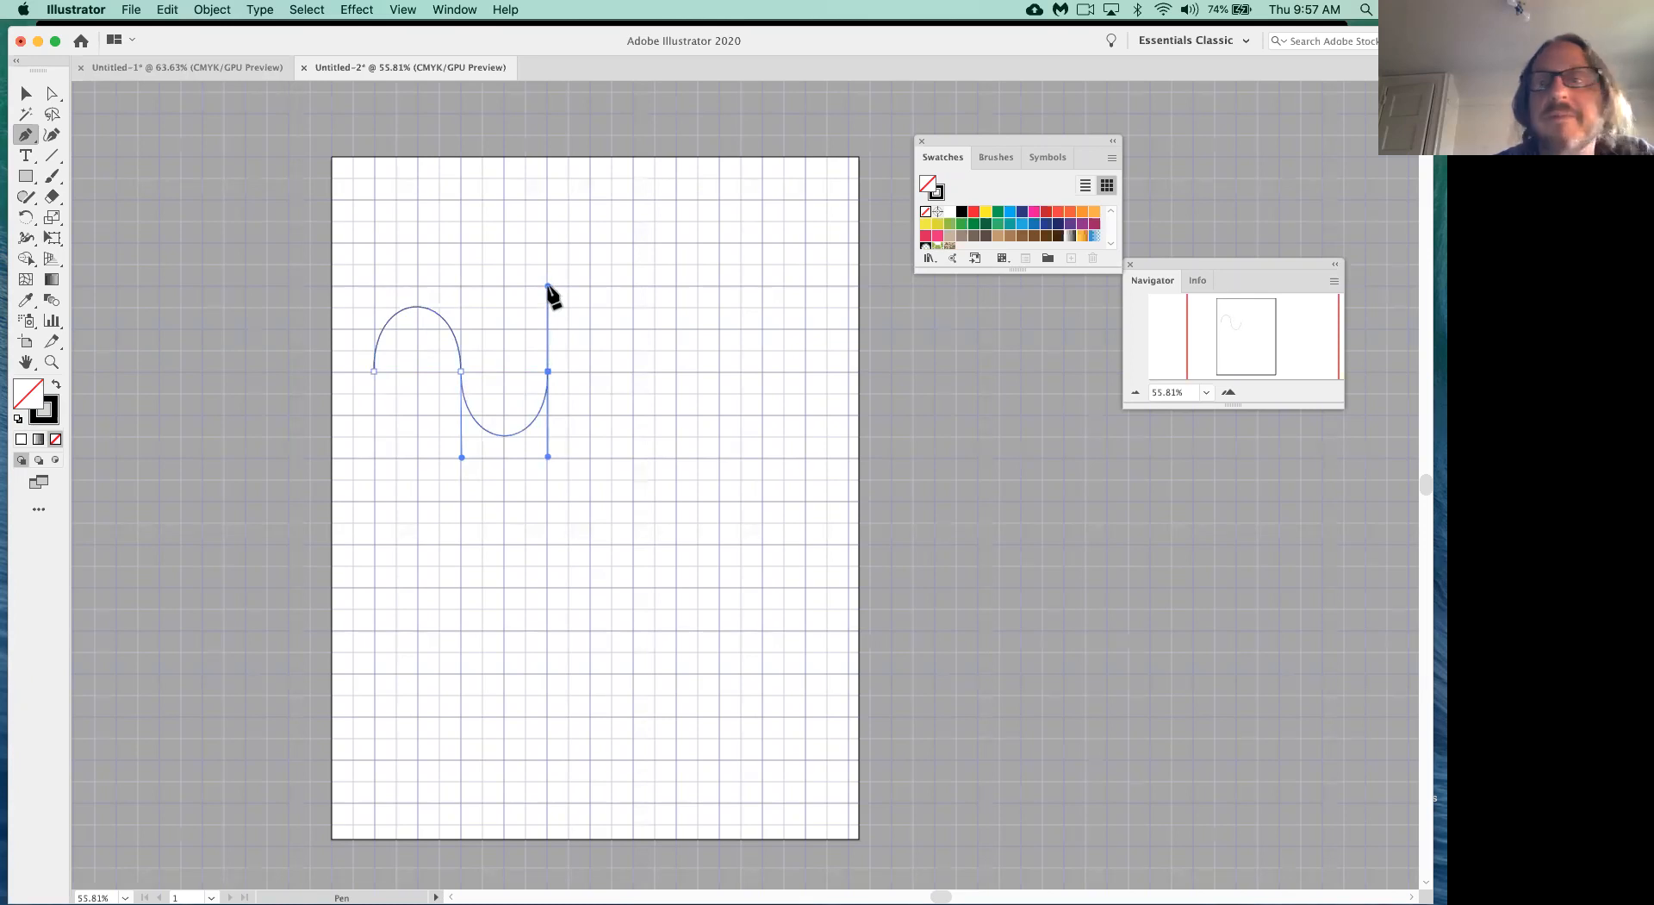
left_click_drag(632, 372, 633, 460)
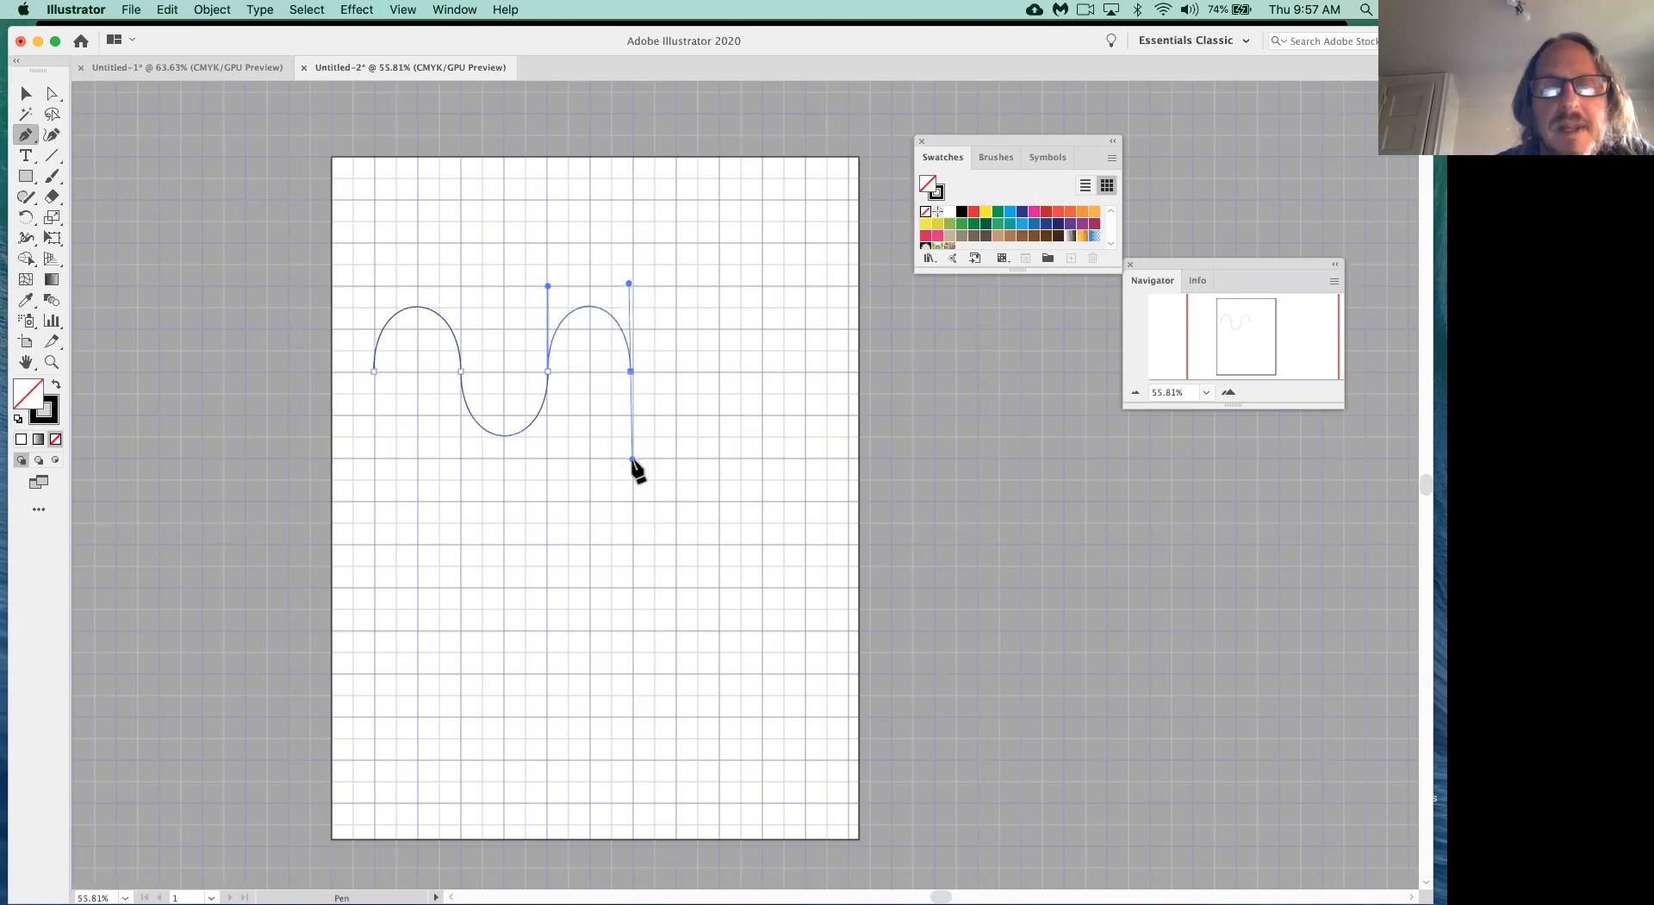
left_click_drag(720, 371, 719, 283)
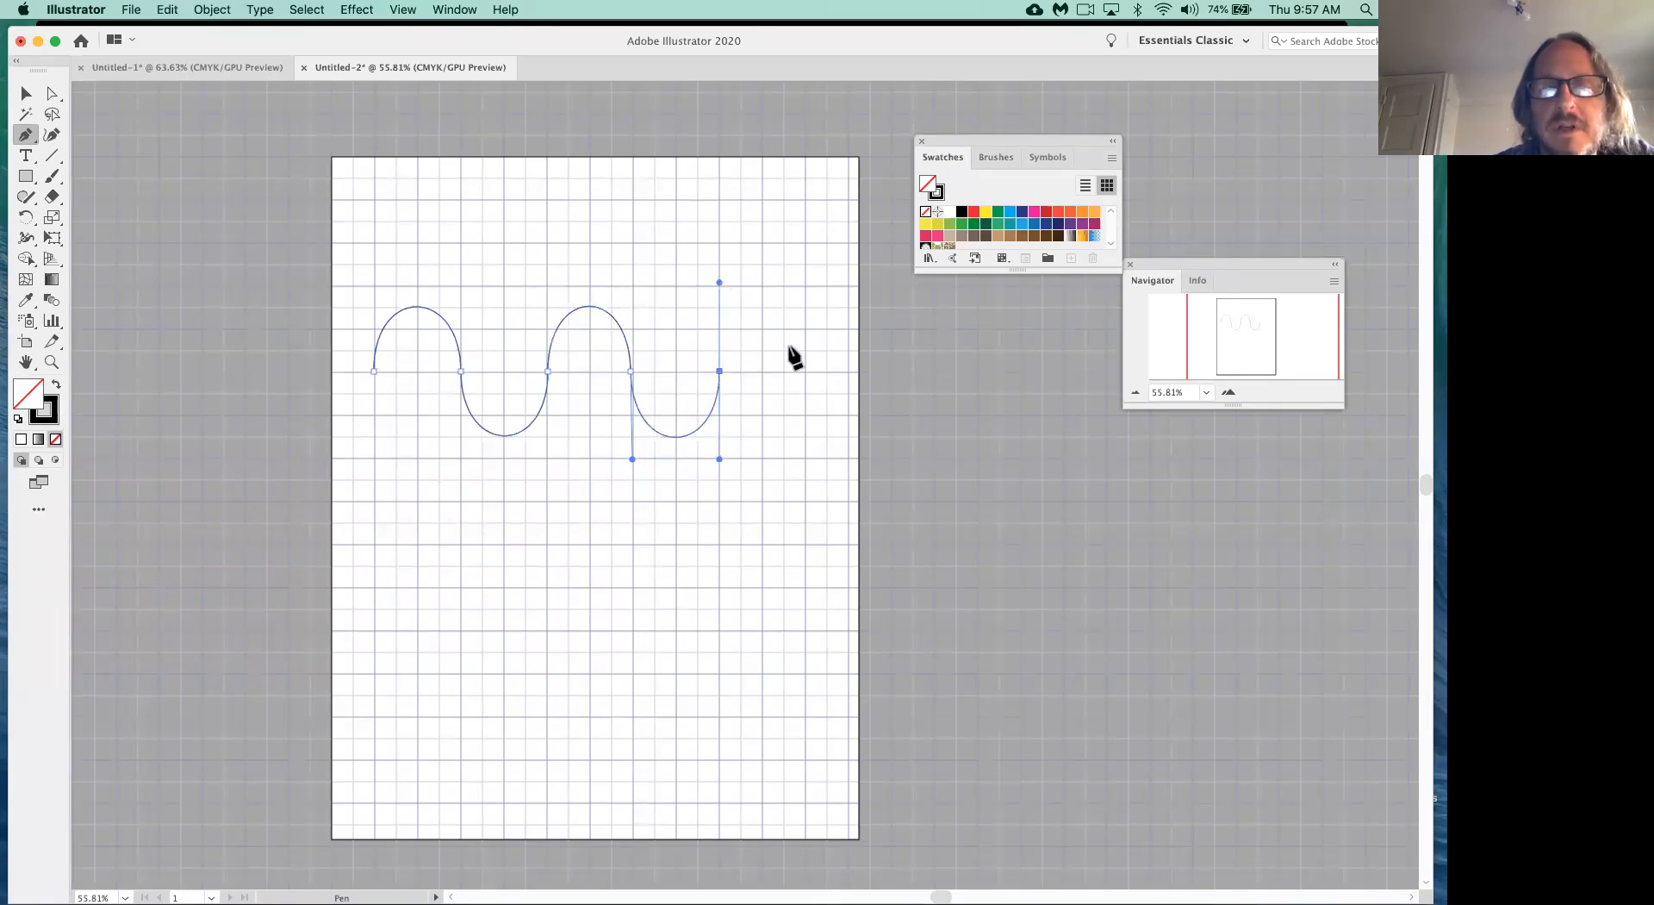
left_click_drag(807, 372, 805, 455)
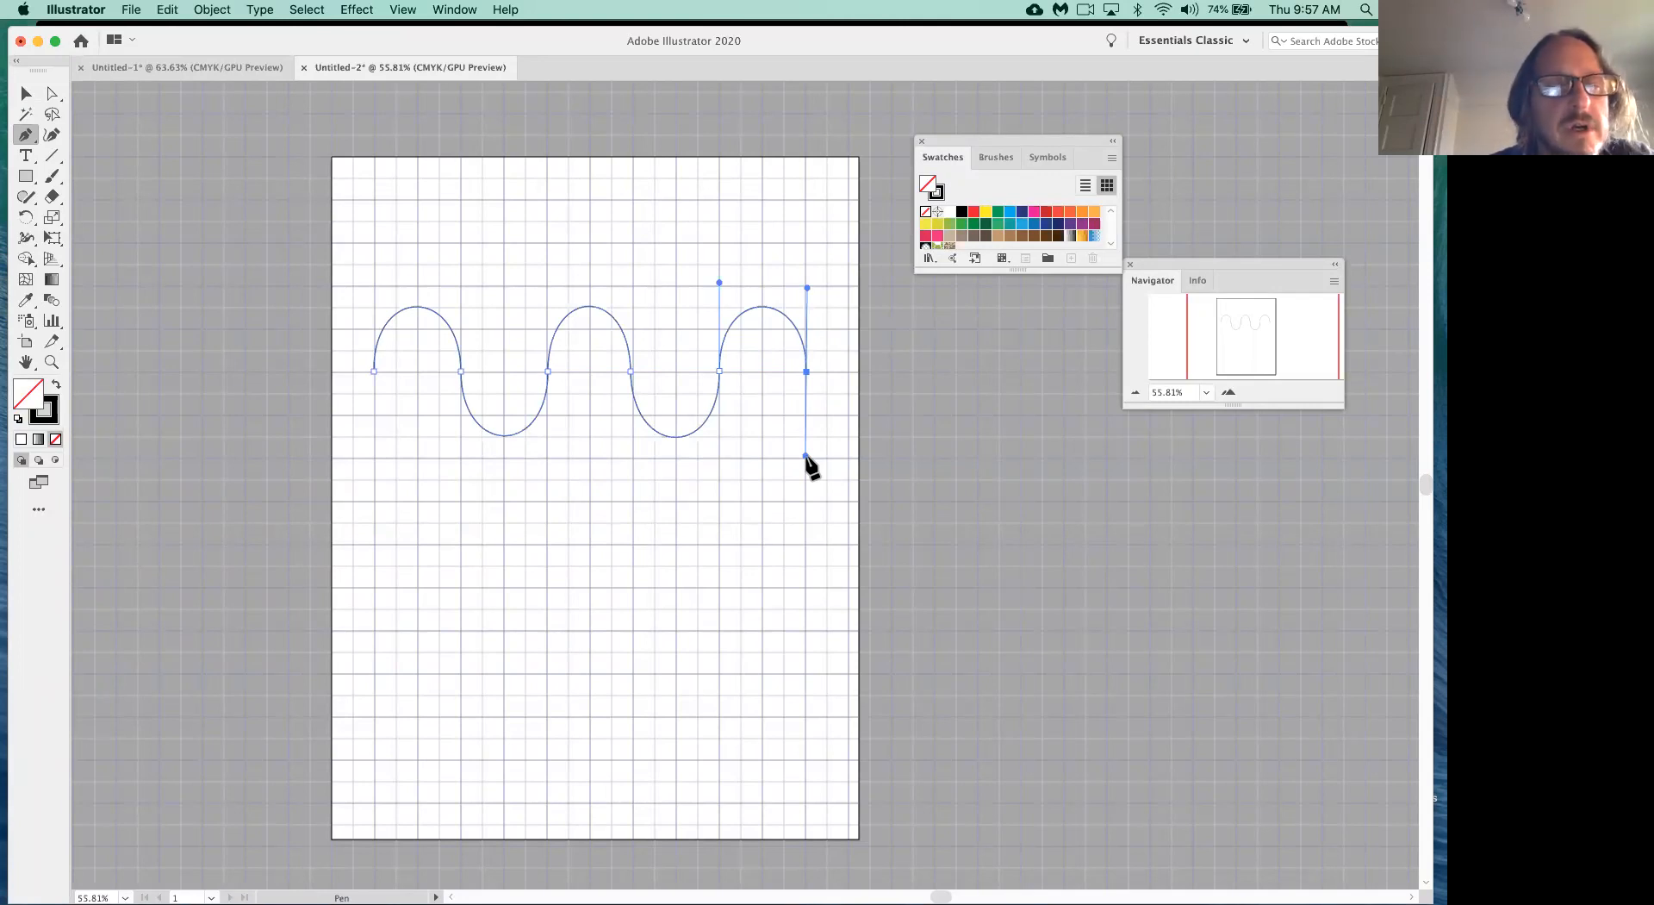
- Lengthen both handles of the wave's middle arch to about one large grid square below the artboard's upper edge
key("super")
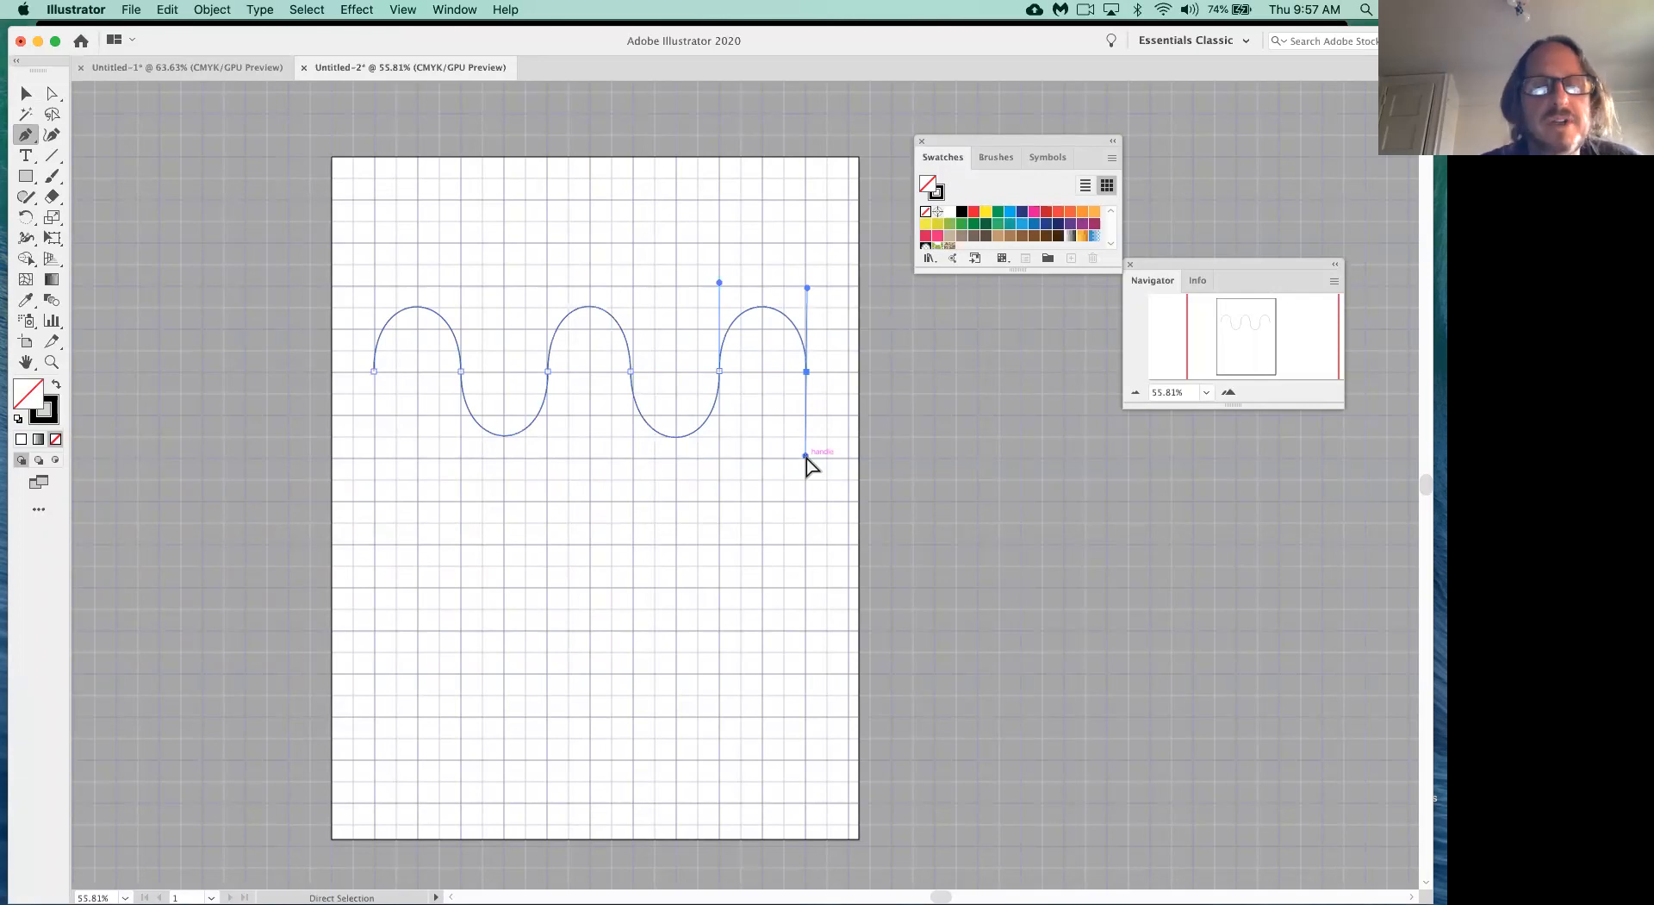
left_click(594, 307, "super")
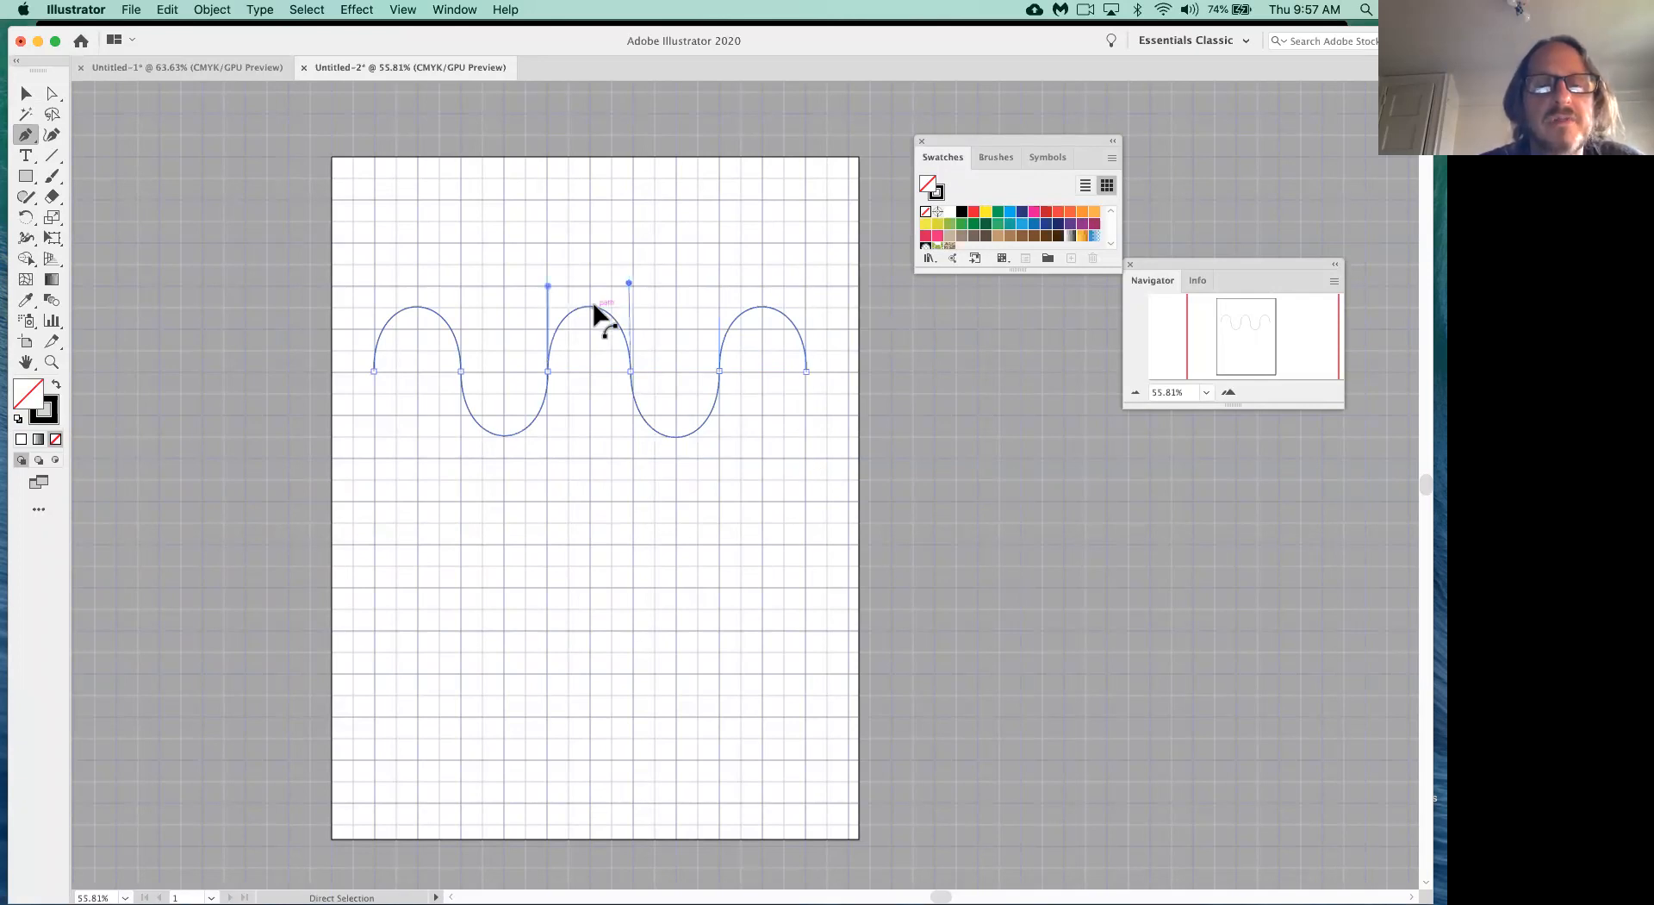
left_click_drag(629, 282, 628, 205)
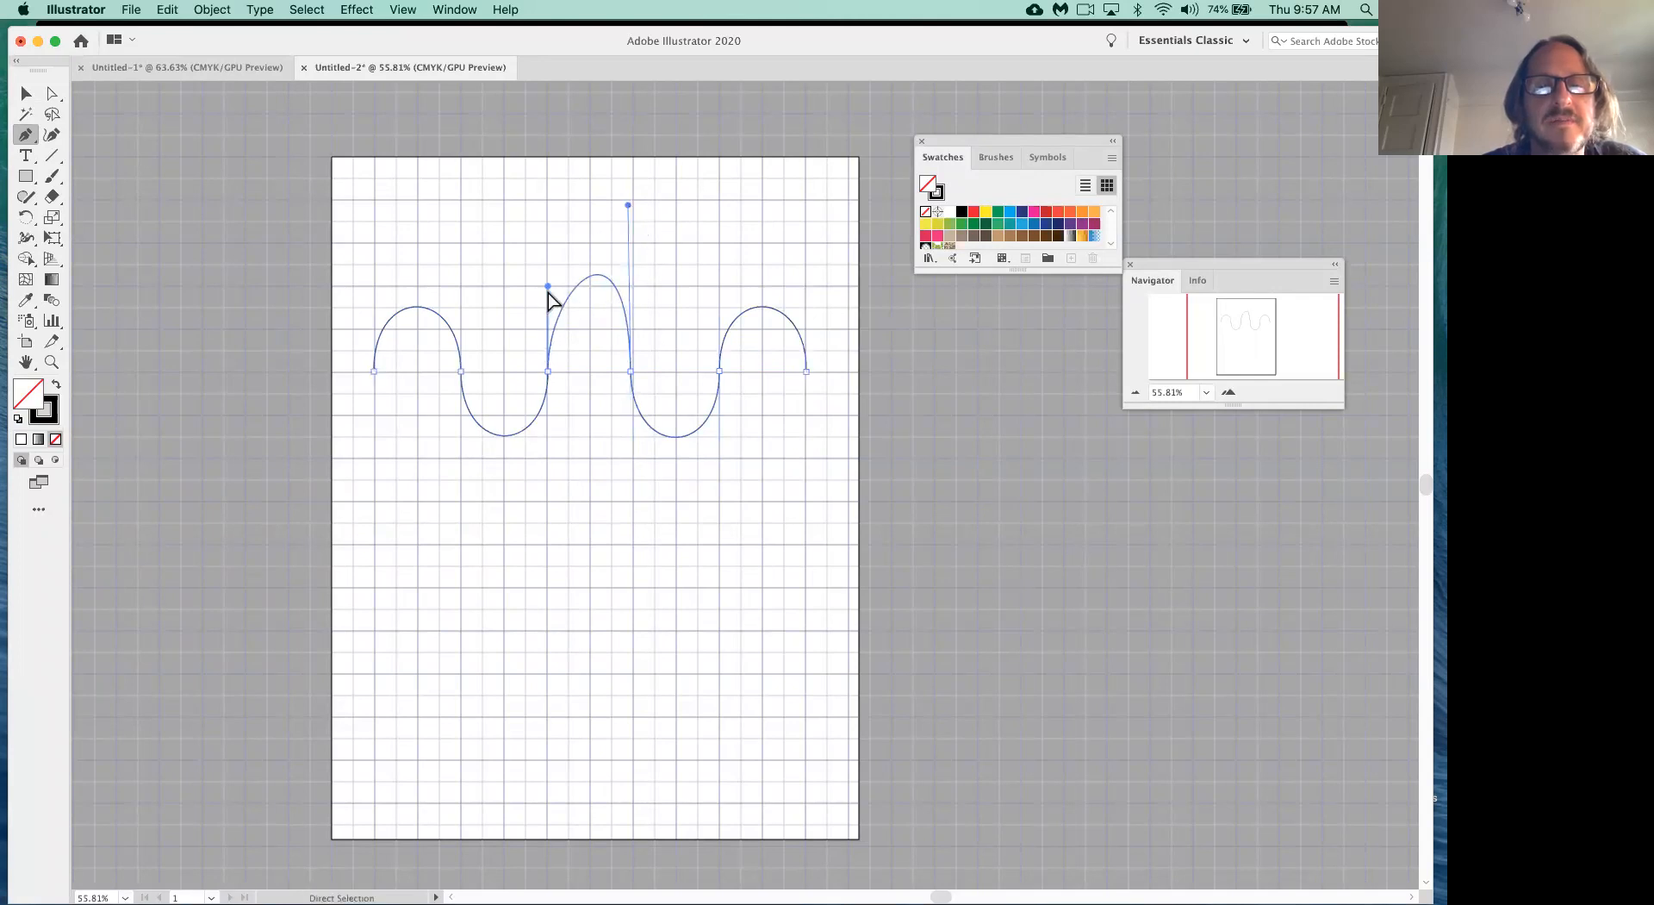
left_click_drag(548, 286, 546, 201)
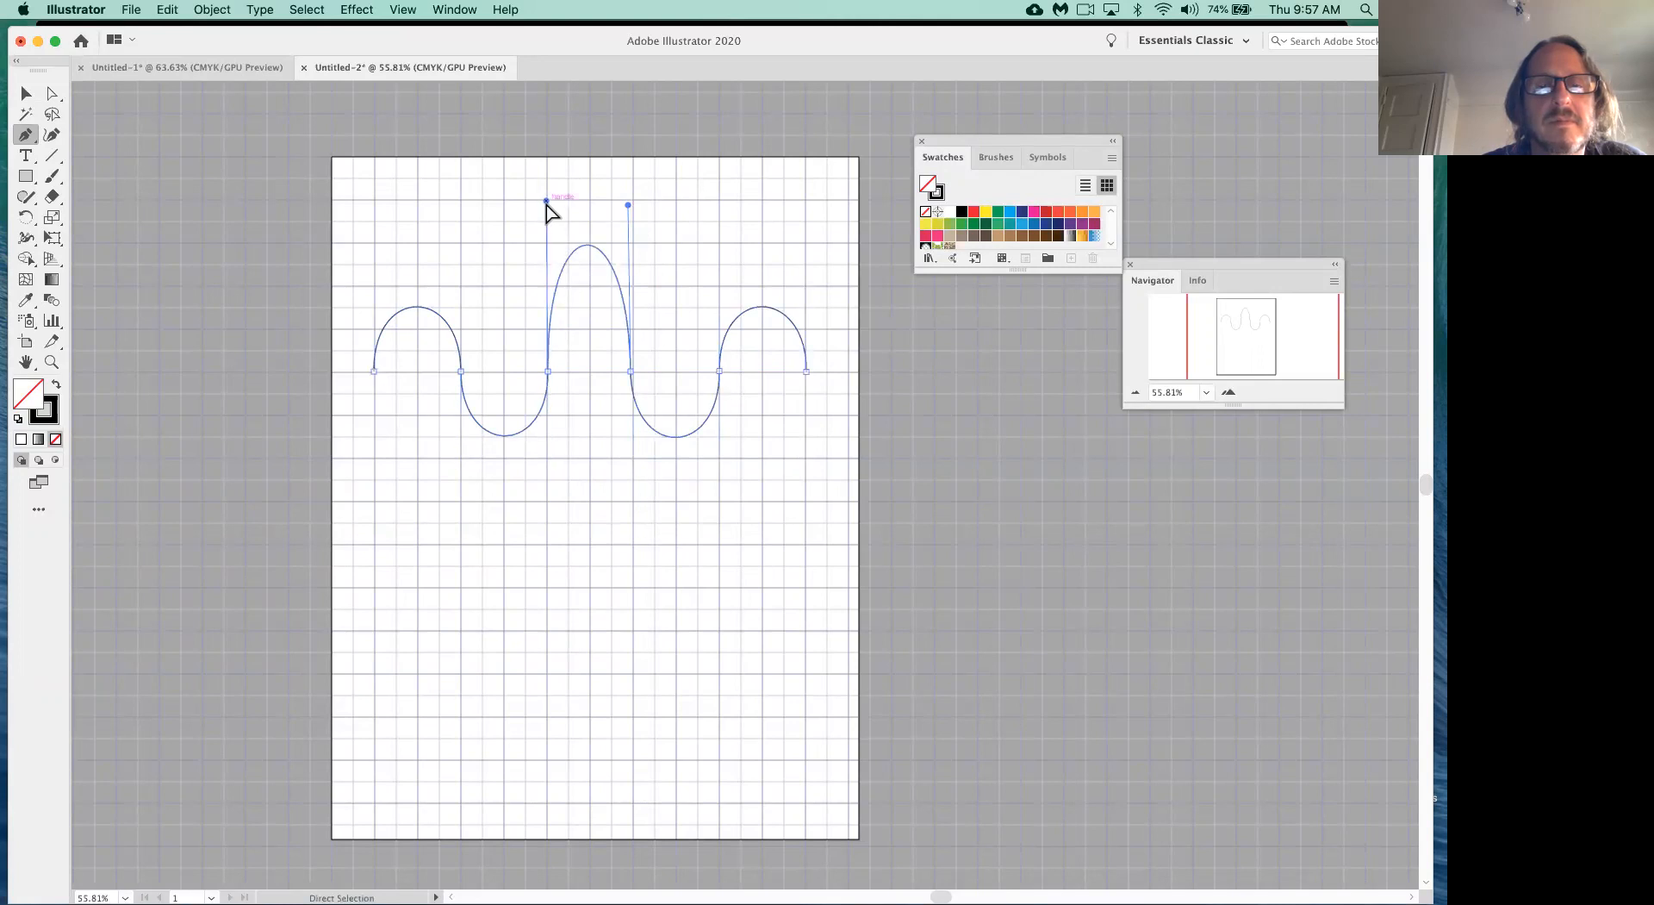
- Shorten the handles of the wave's first and last arches to make both humps flatter
left_click(420, 314)
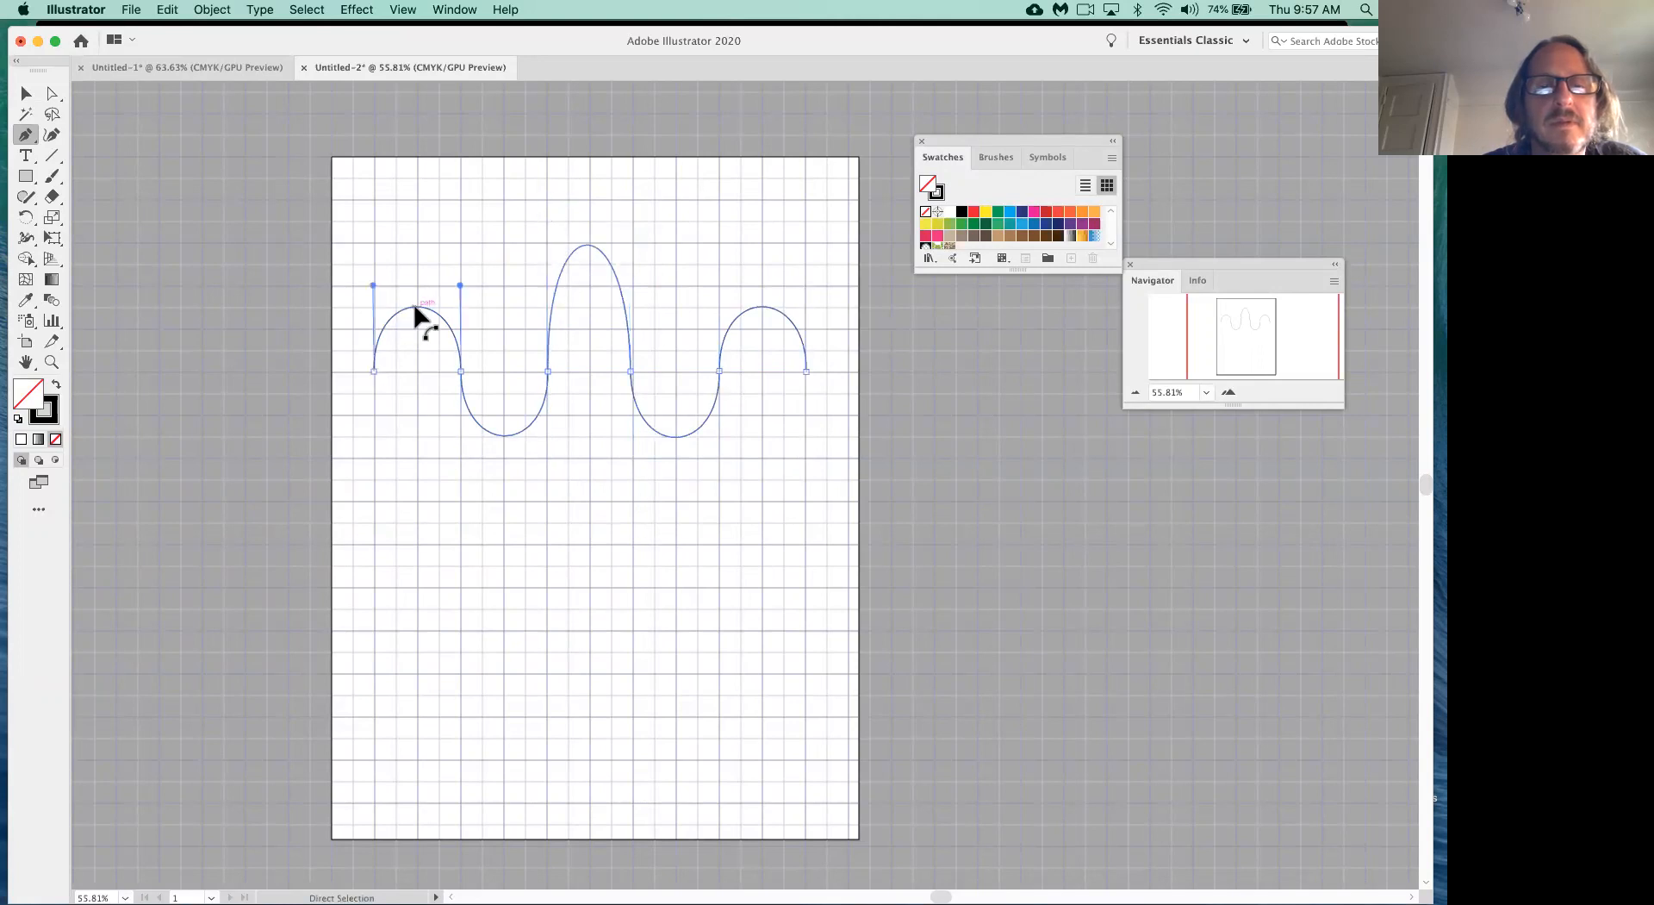
left_click_drag(460, 286, 461, 324)
left_click(462, 310)
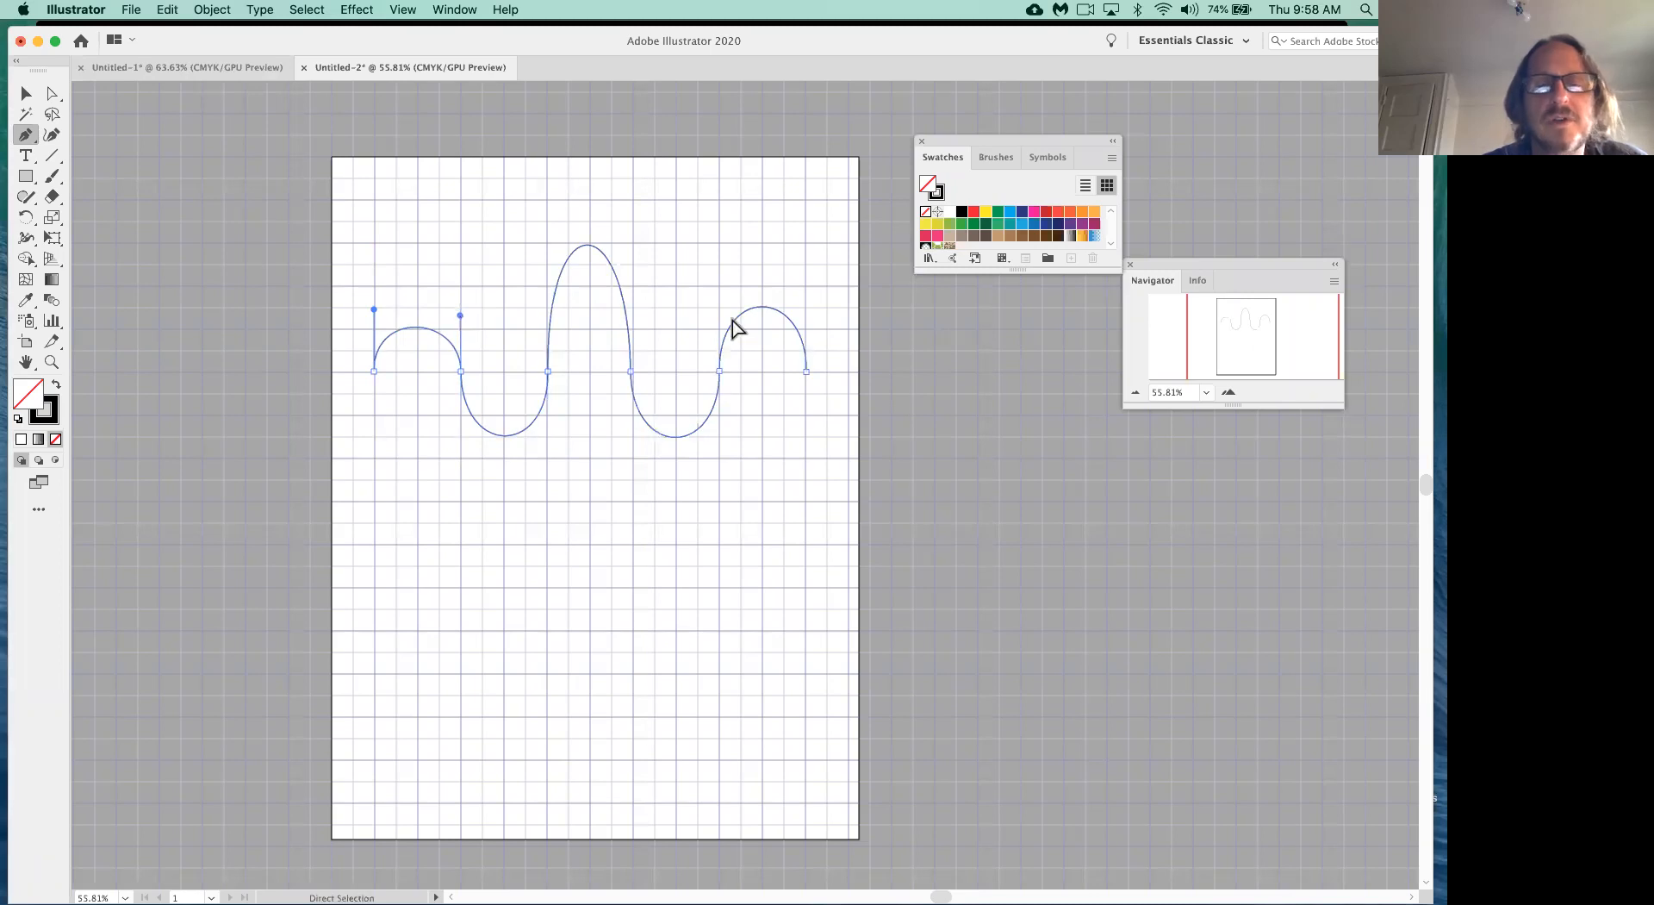
left_click(765, 309)
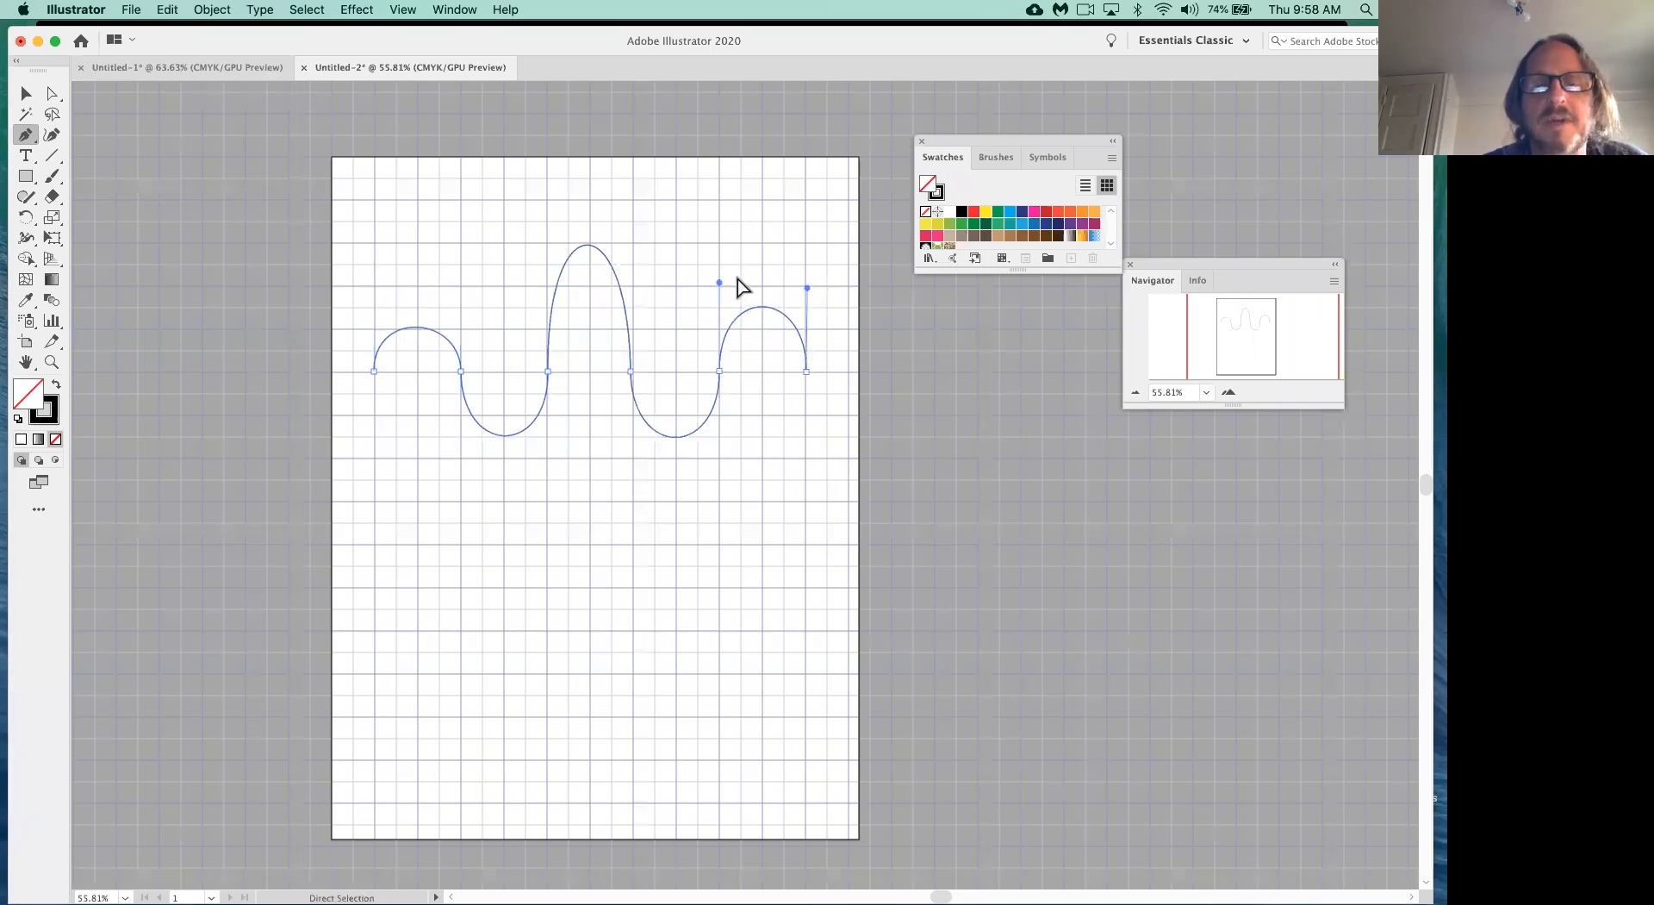
left_click_drag(719, 284, 808, 301)
- Reshape the middle arch by extending both of its handles to about half a large grid square below the artboard's upper edge
left_click_drag(591, 250, 630, 180)
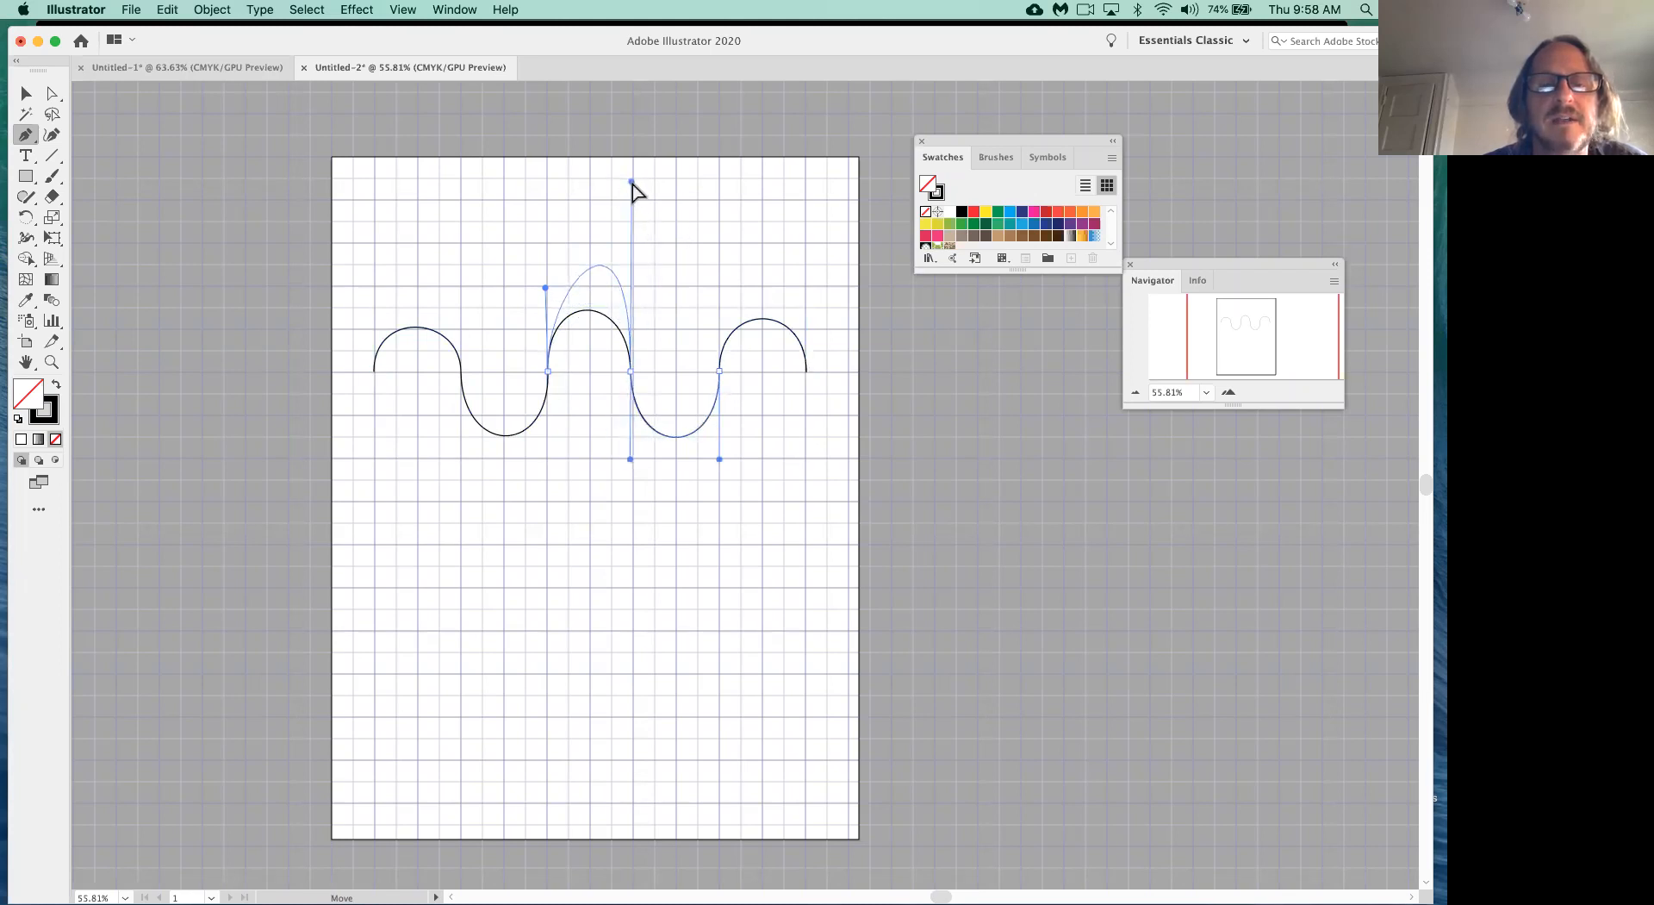
left_click(548, 197, "super")
left_click(568, 297, "super")
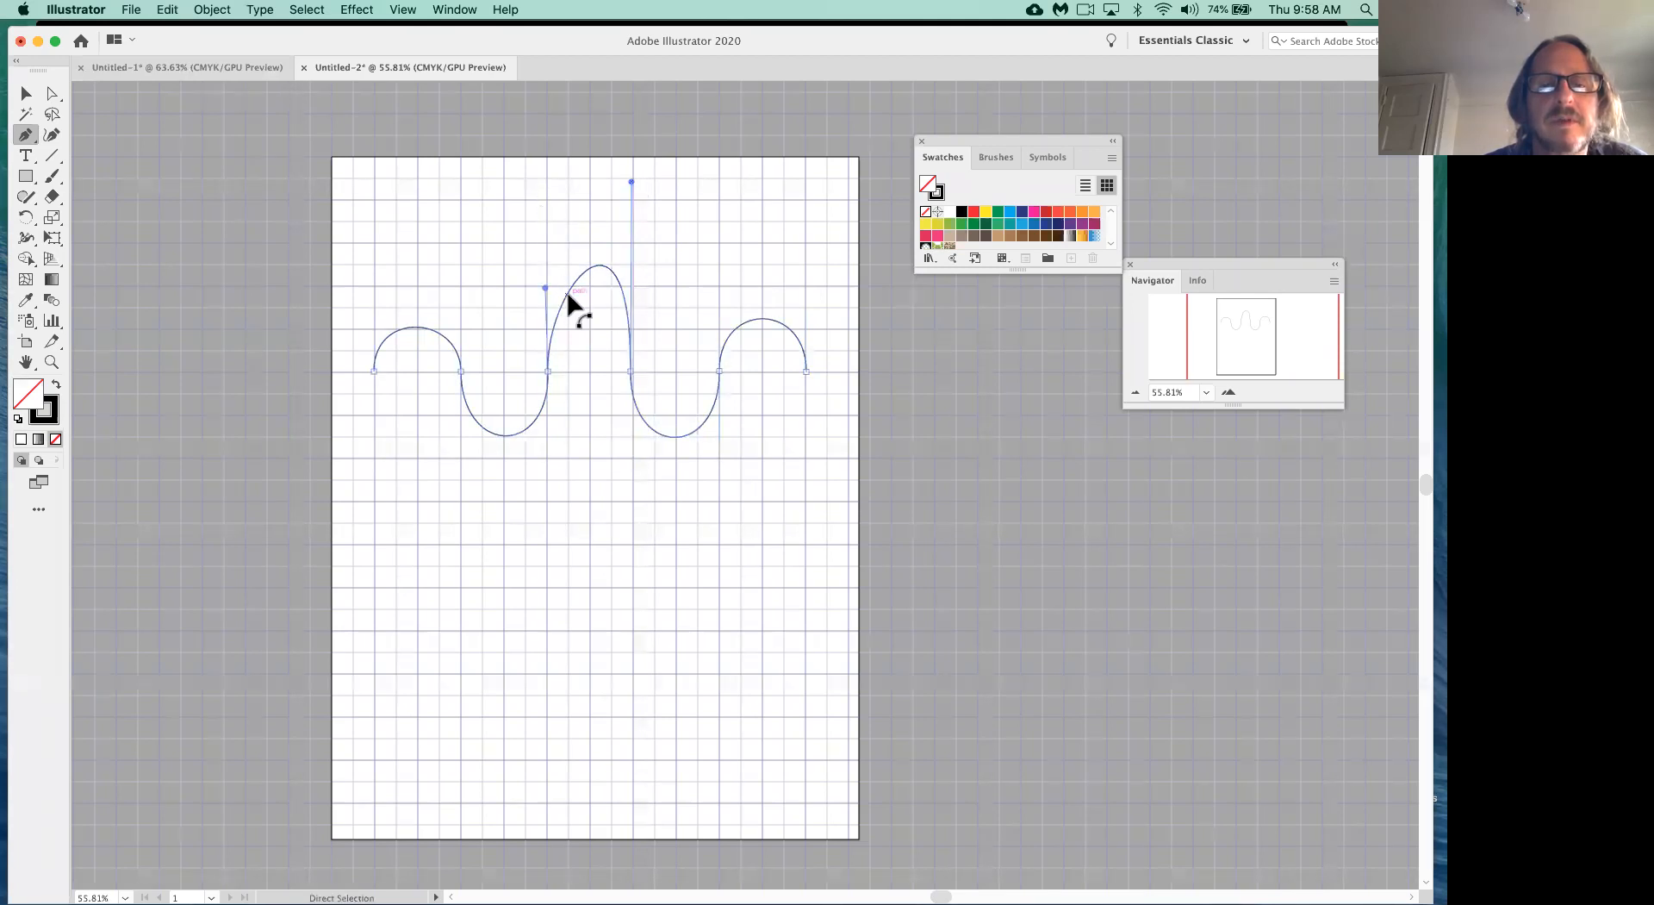
left_click_drag(545, 285, 548, 182)
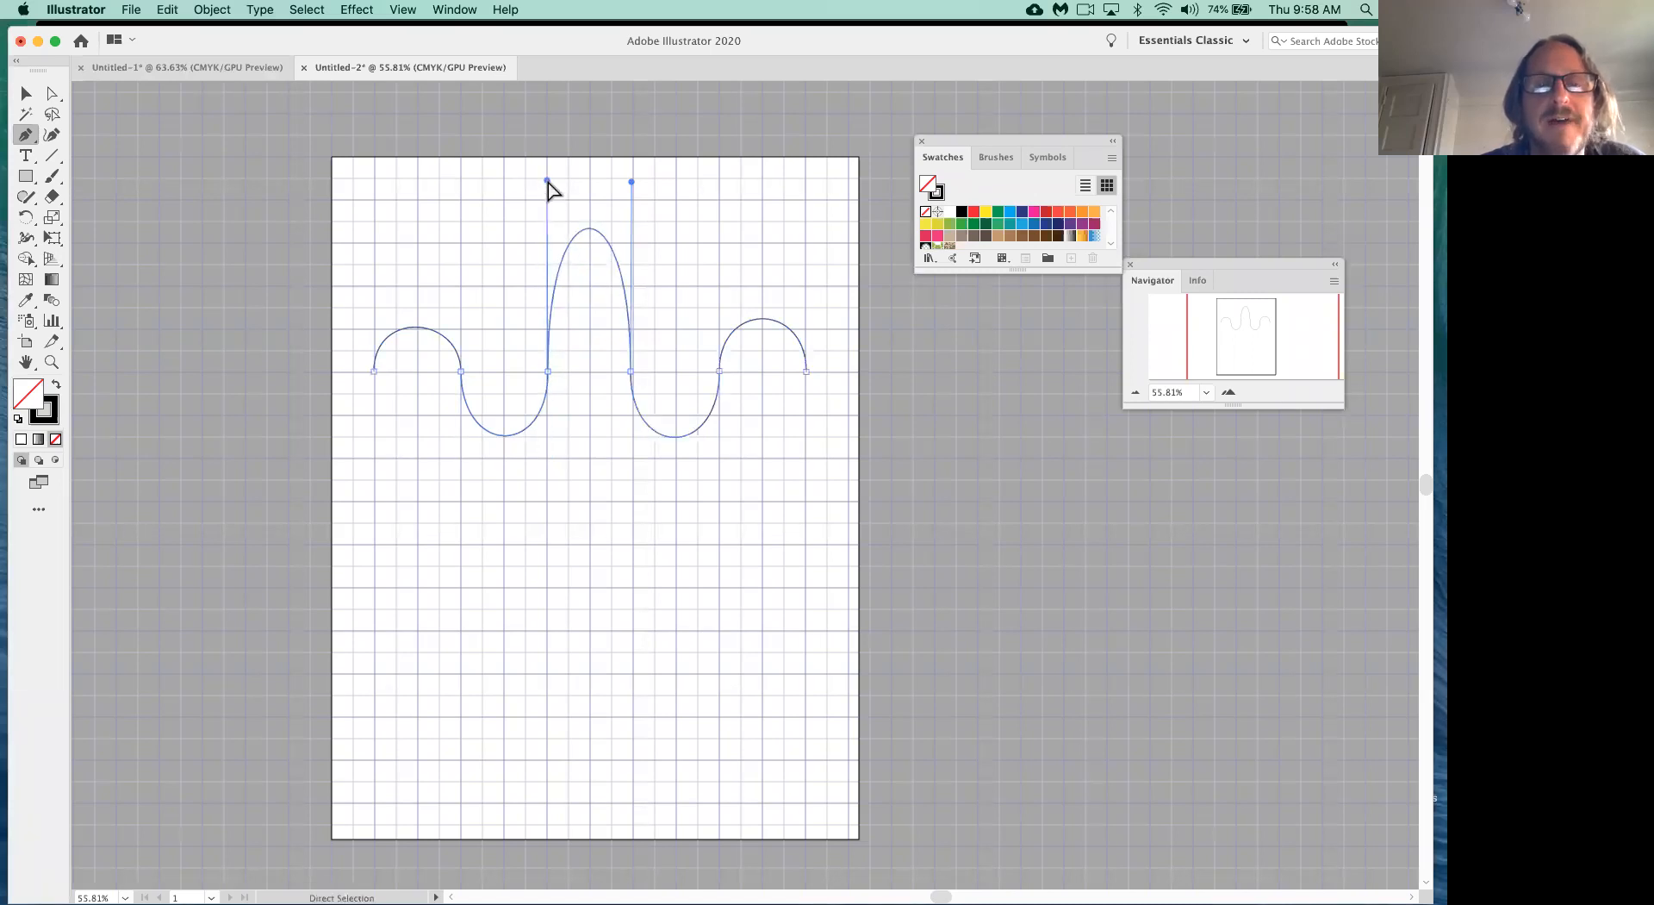
- Deselect the reshaped wave, select the complete path and delete it from the artboard
left_click(796, 520, "super")
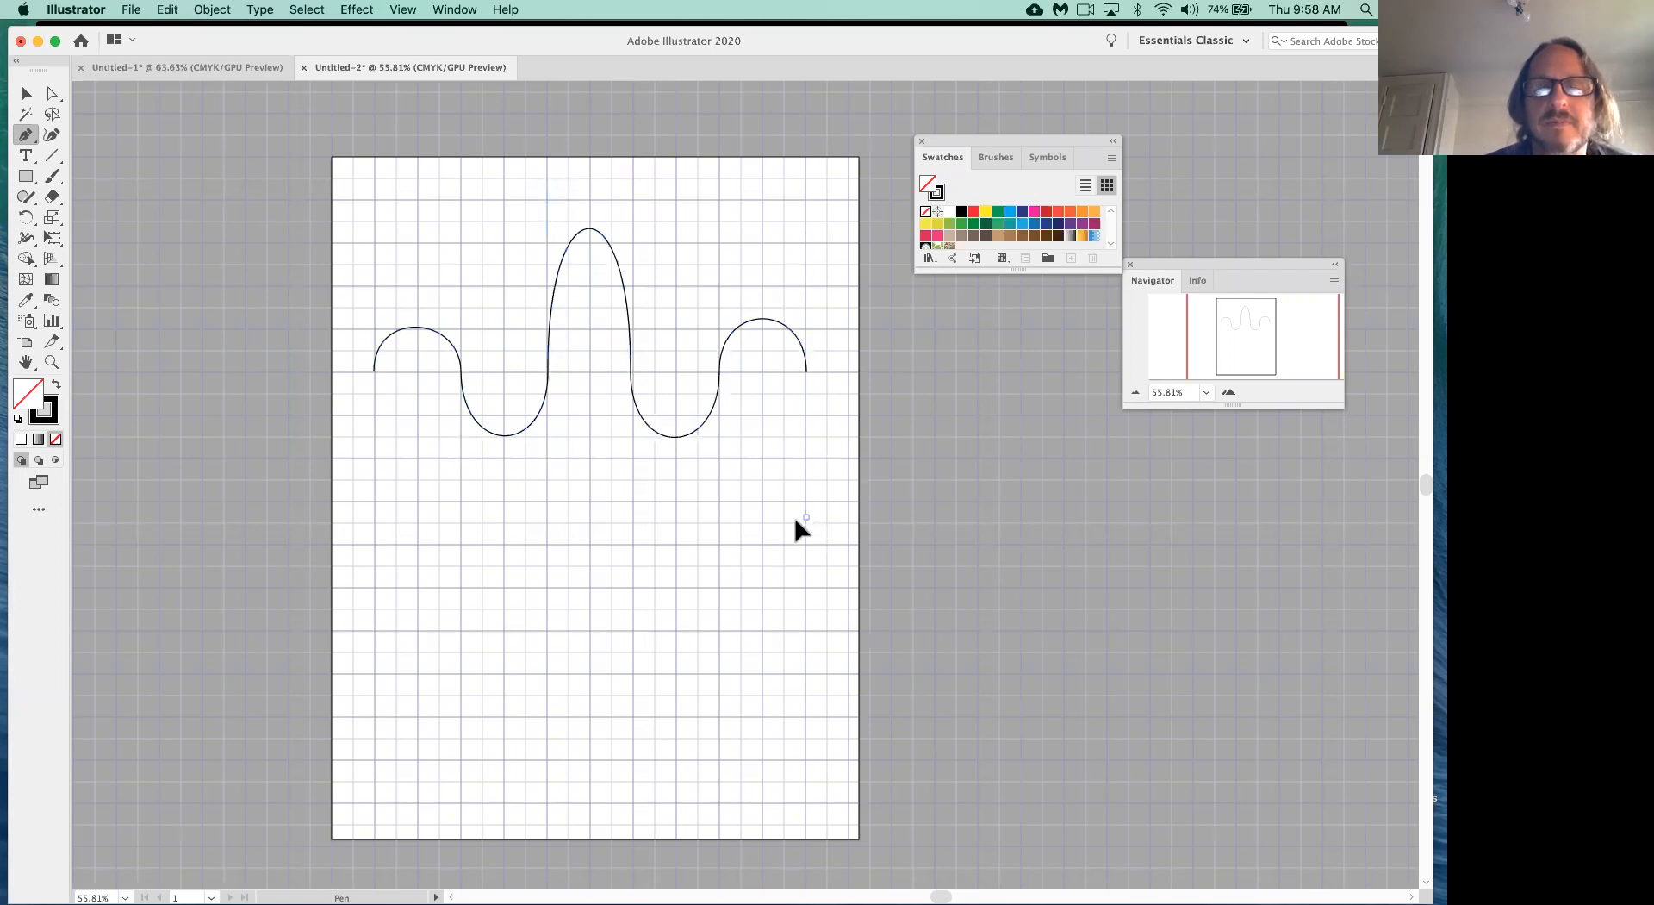
key("super+z")
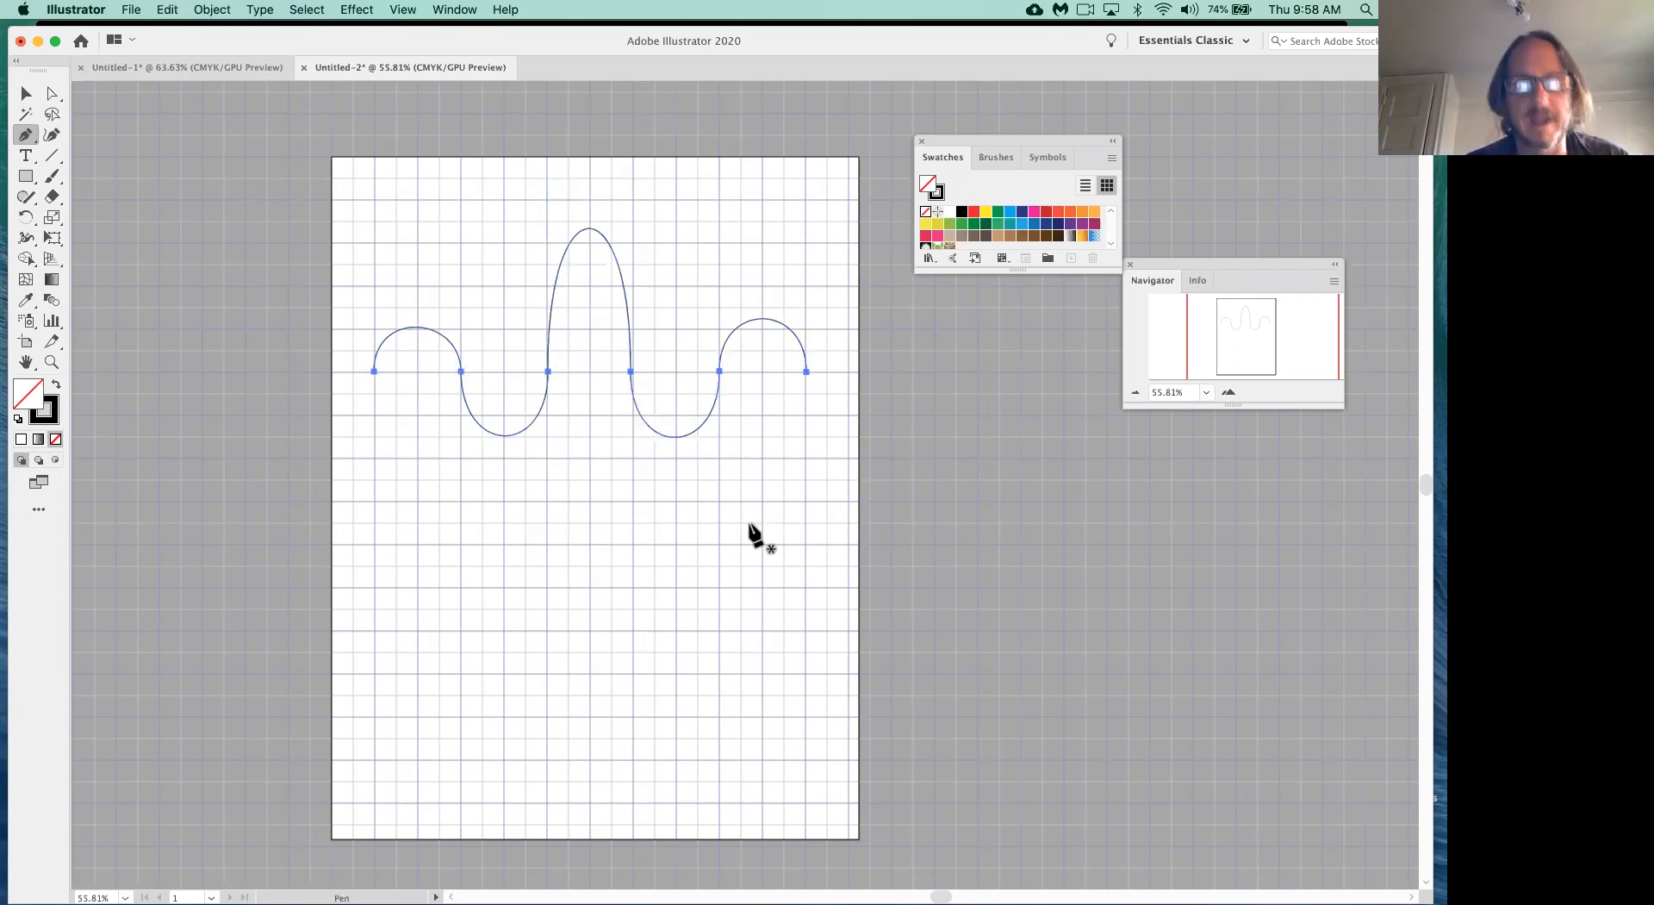
key("super+z")
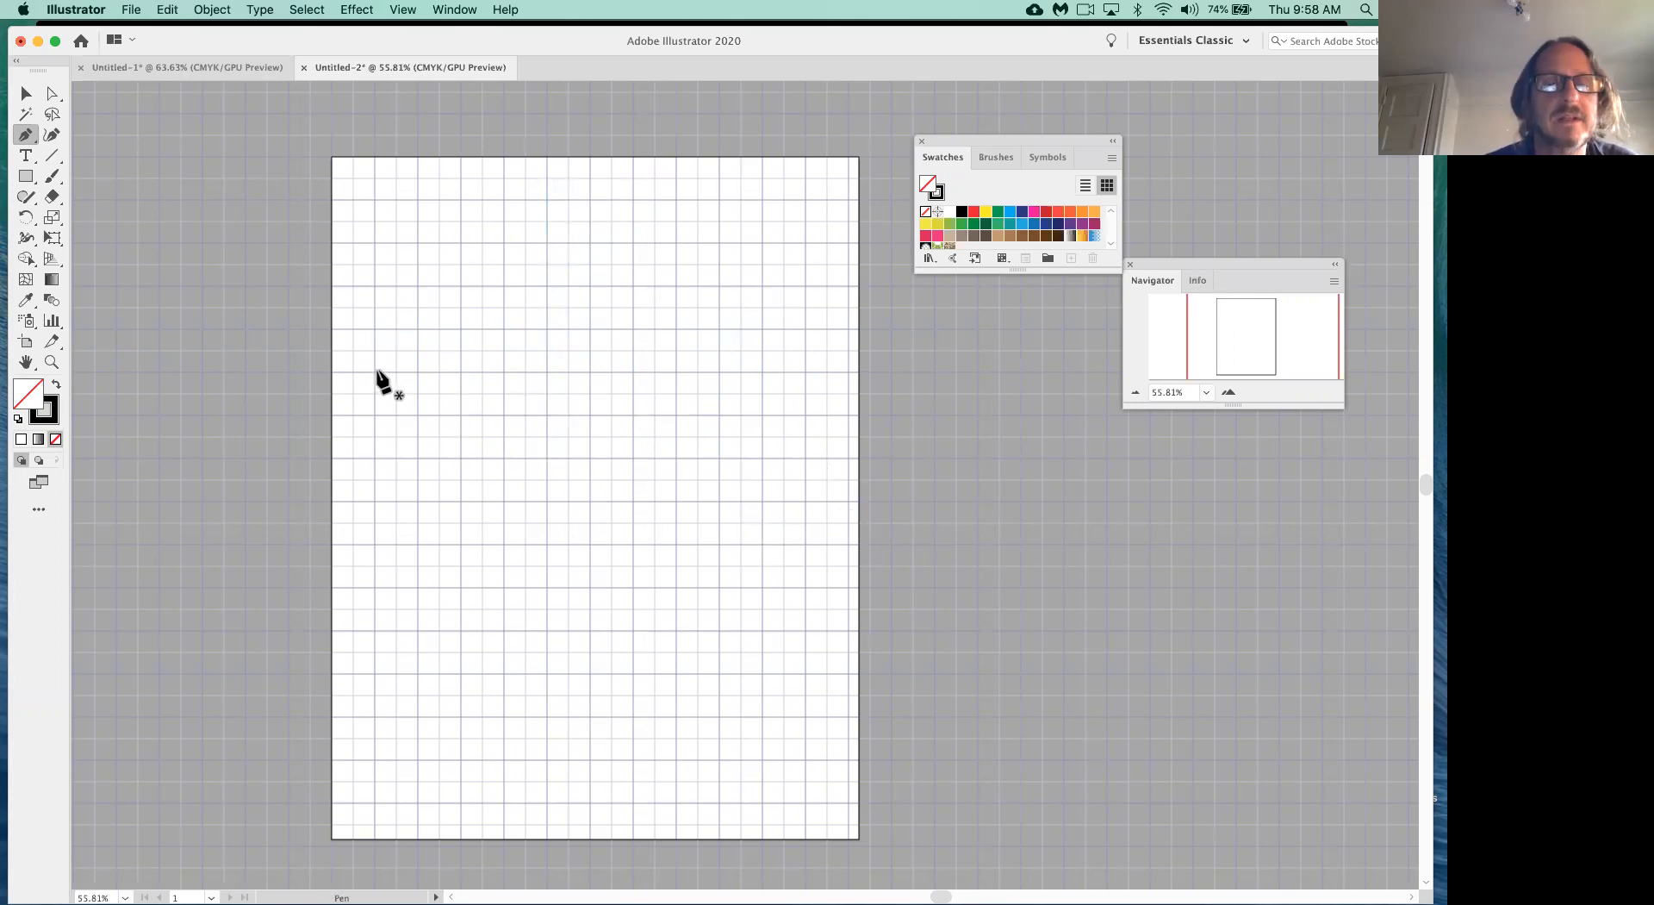
- Draw a new wave of three alternating arches, each about two large grid squares wide, with the Pen tool
left_click_drag(375, 372, 372, 294)
left_click_drag(463, 375, 463, 432)
left_click_drag(549, 377, 547, 277)
left_click_drag(636, 374, 635, 456)
- Move the wave's third anchor left by about one small grid square and make the dip before it shallower
key("super")
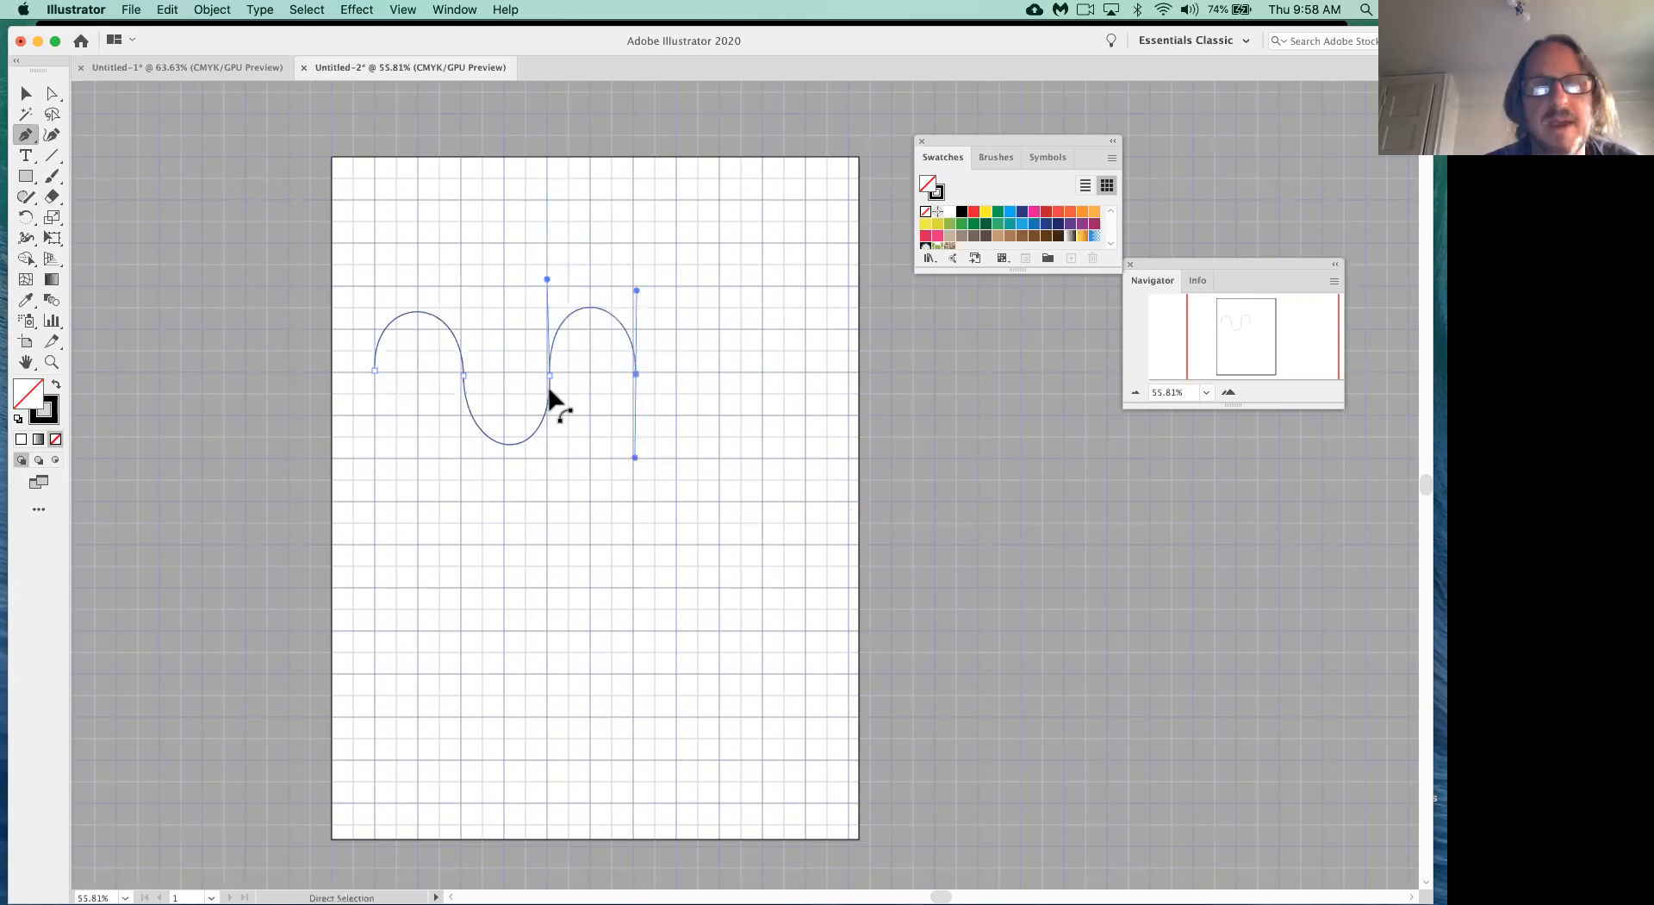
left_click(551, 376)
left_click_drag(551, 376, 528, 377)
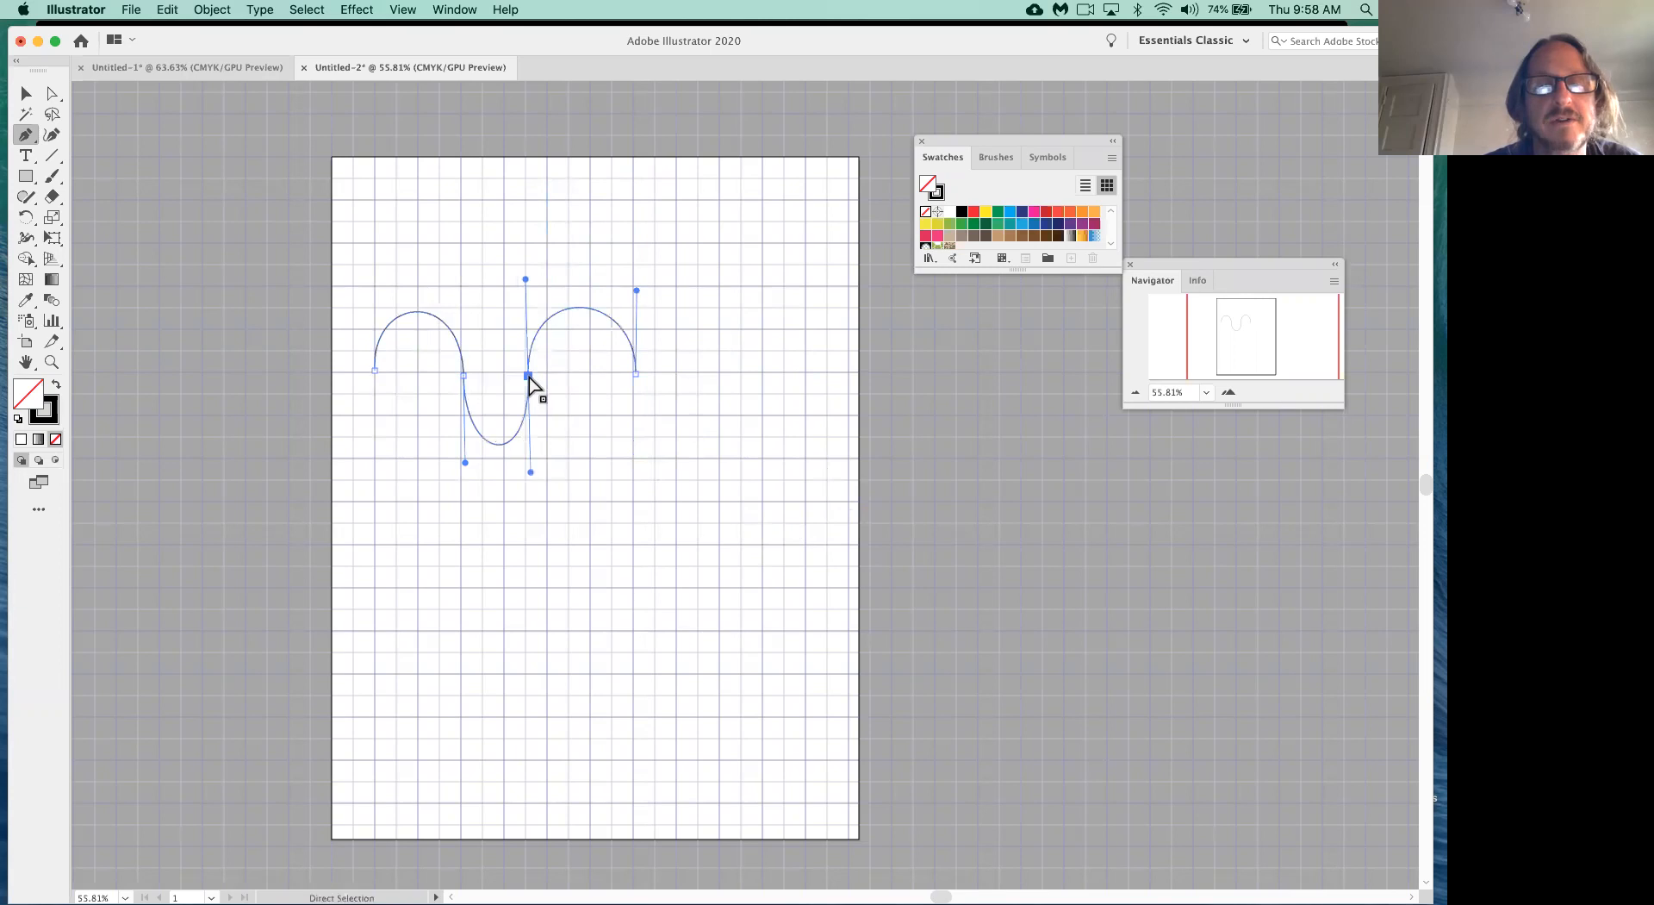
left_click_drag(498, 449, 495, 418)
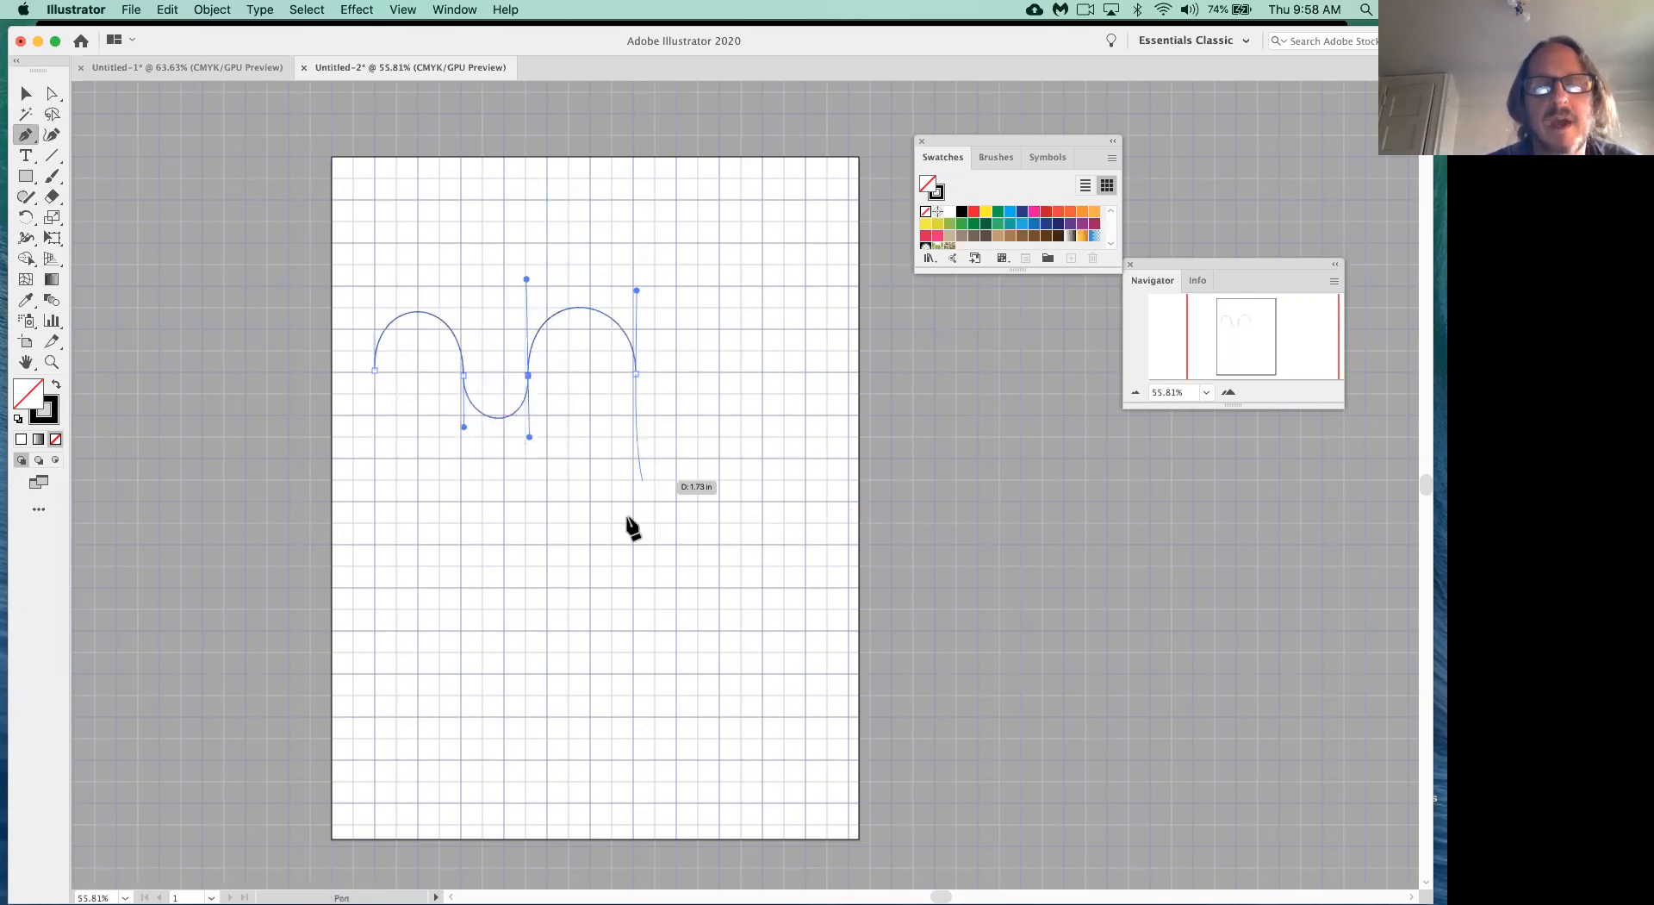
- Continue the path with a long downward side, a rounded bottom curve and an upward arch ending below the wave's starting point
left_click_drag(633, 545, 632, 584)
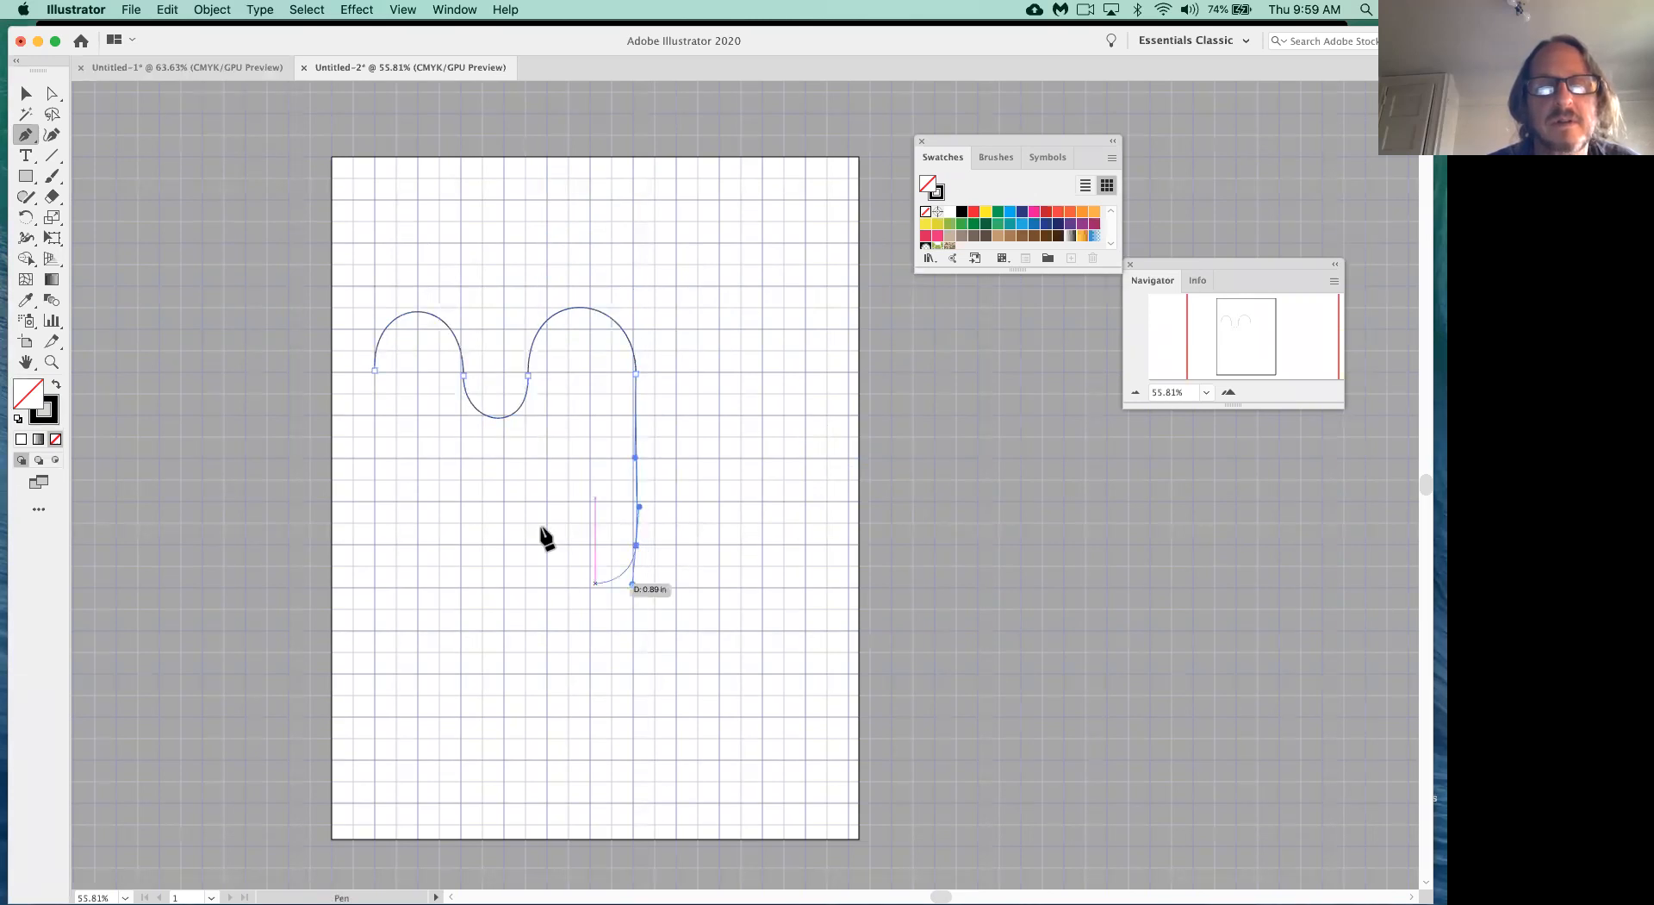
left_click(503, 544)
left_click_drag(502, 506, 503, 473)
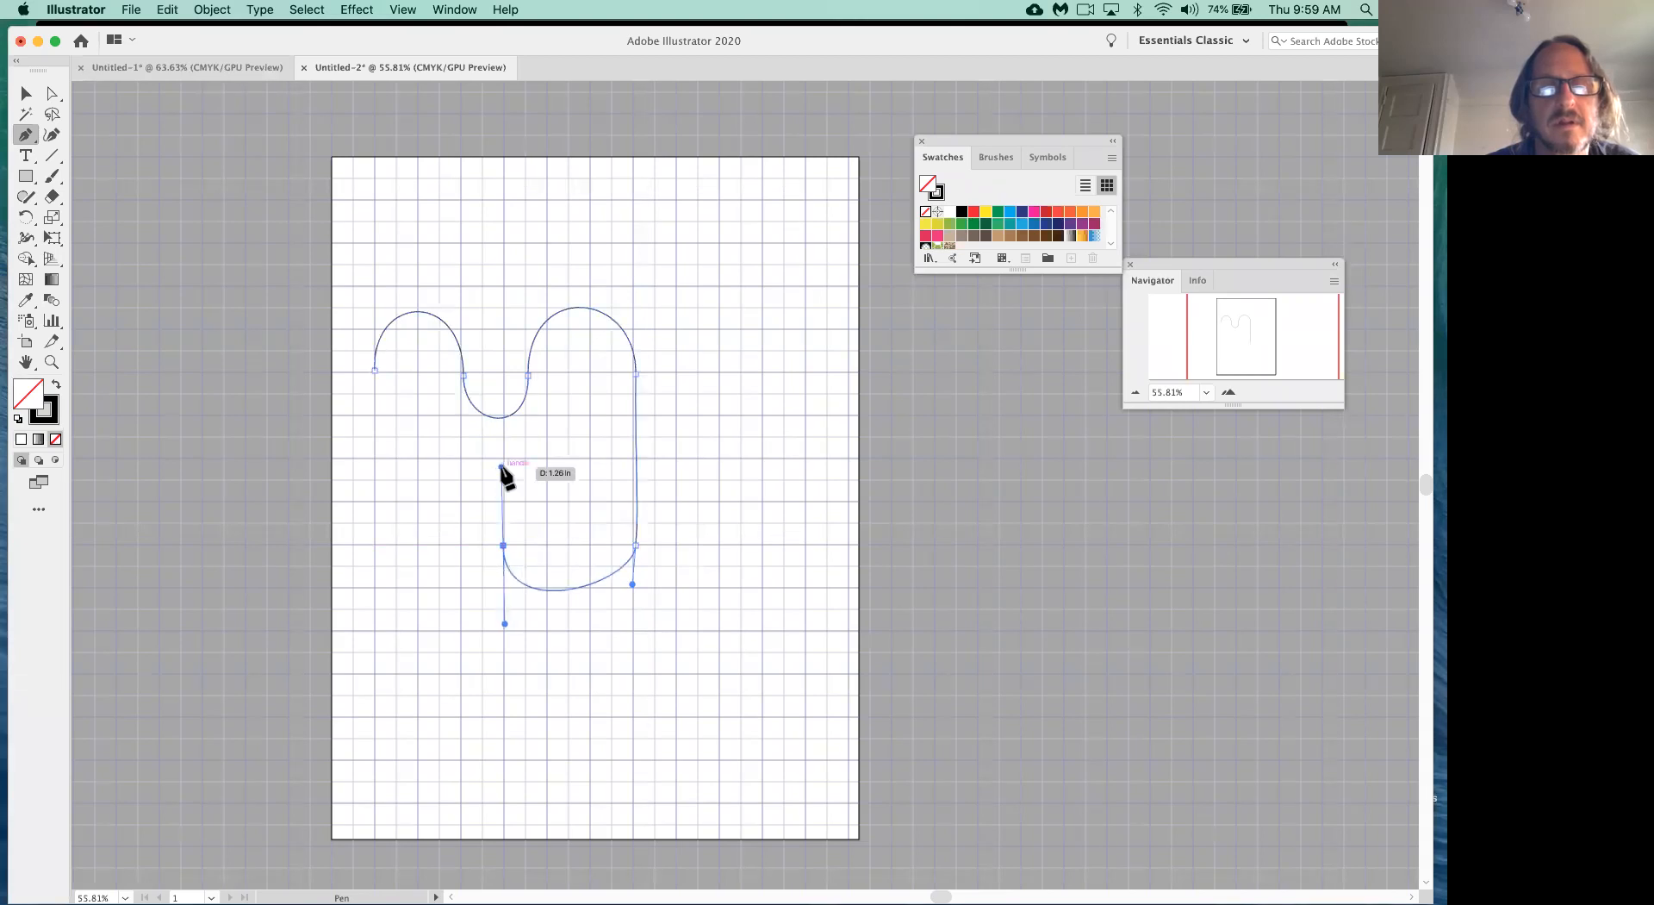
left_click(375, 546)
left_click_drag(380, 593, 378, 643)
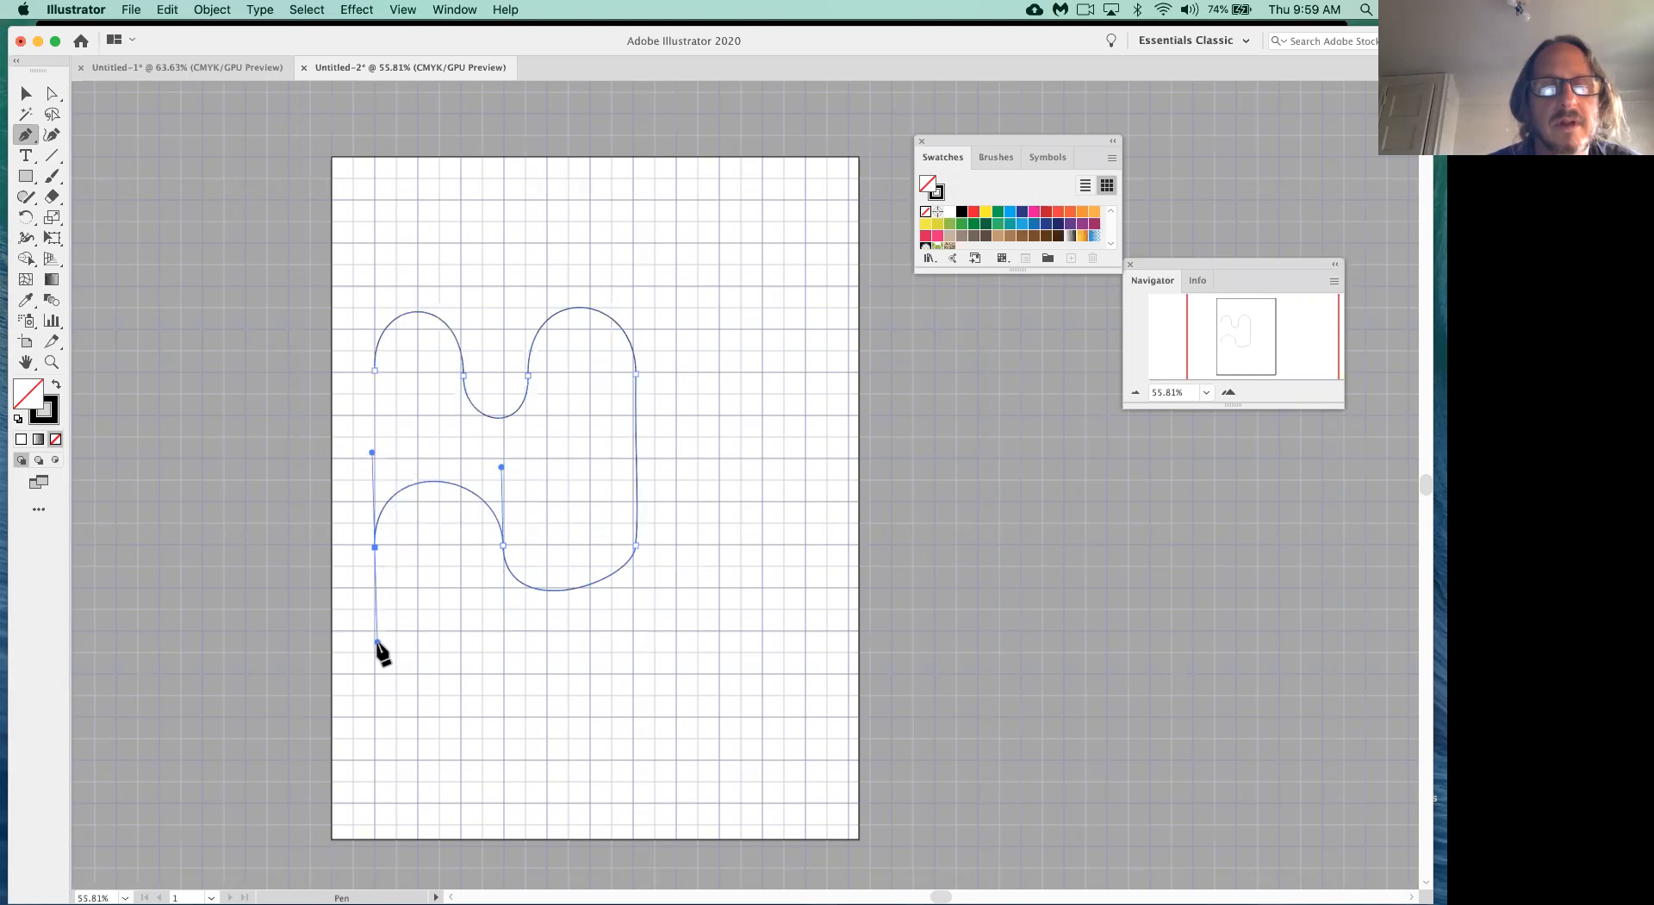
- Move the anchor between the bottom curve and the lower arch slightly left and delete the whole path
left_click(496, 546, "super")
left_click_drag(496, 545, 479, 546)
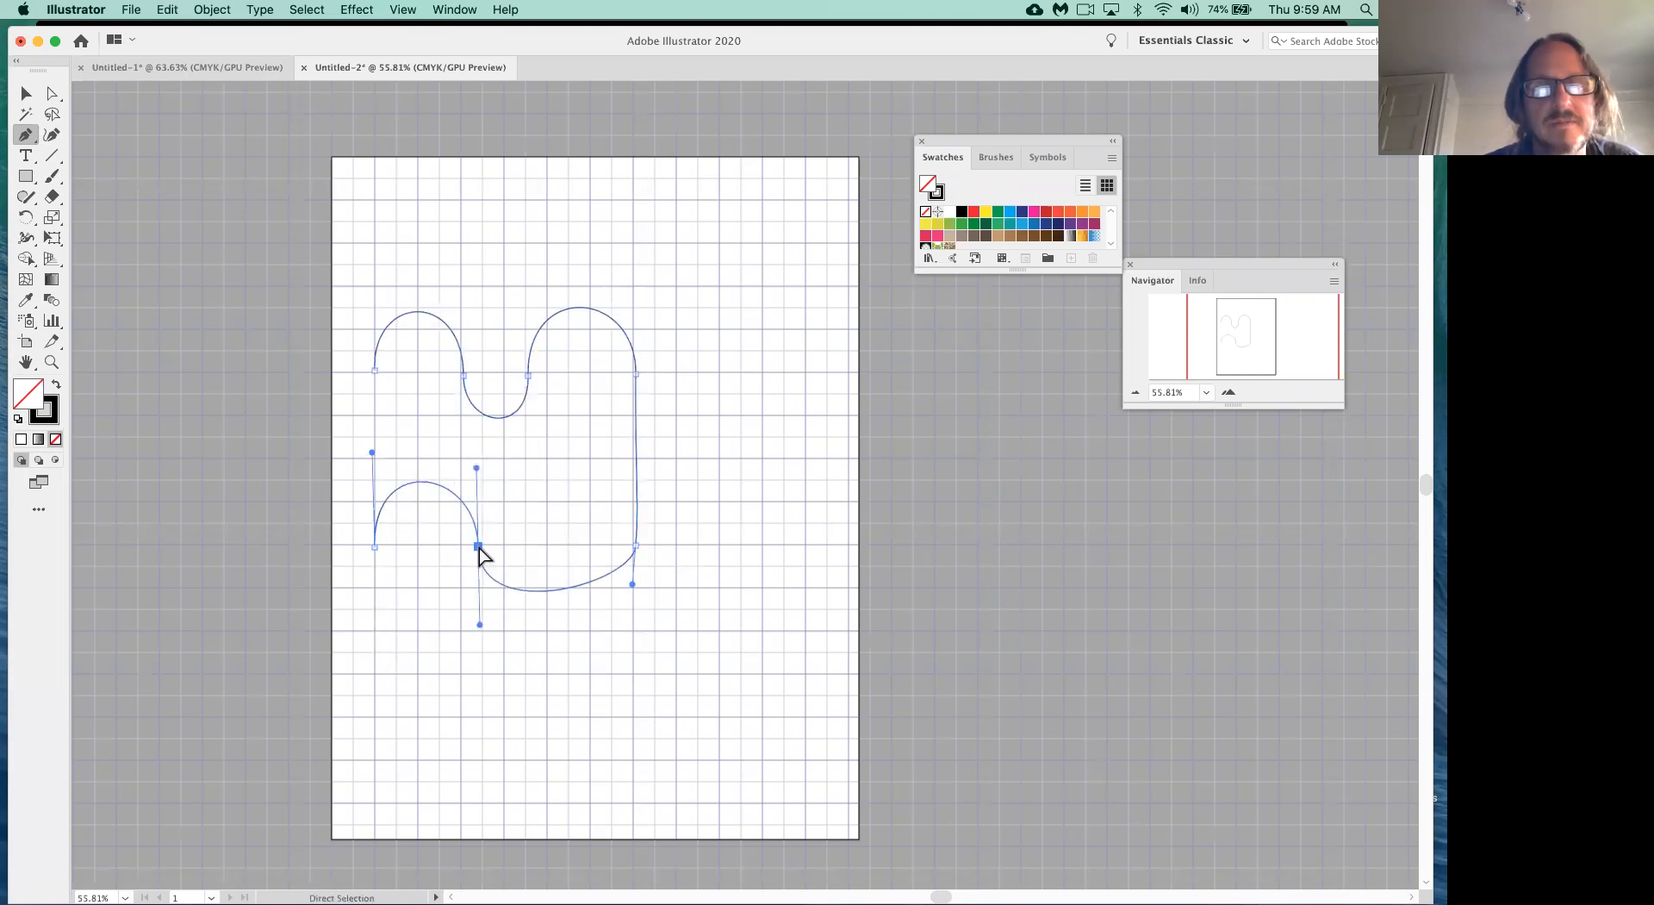
key("BackSpace")
key("BackSpace")
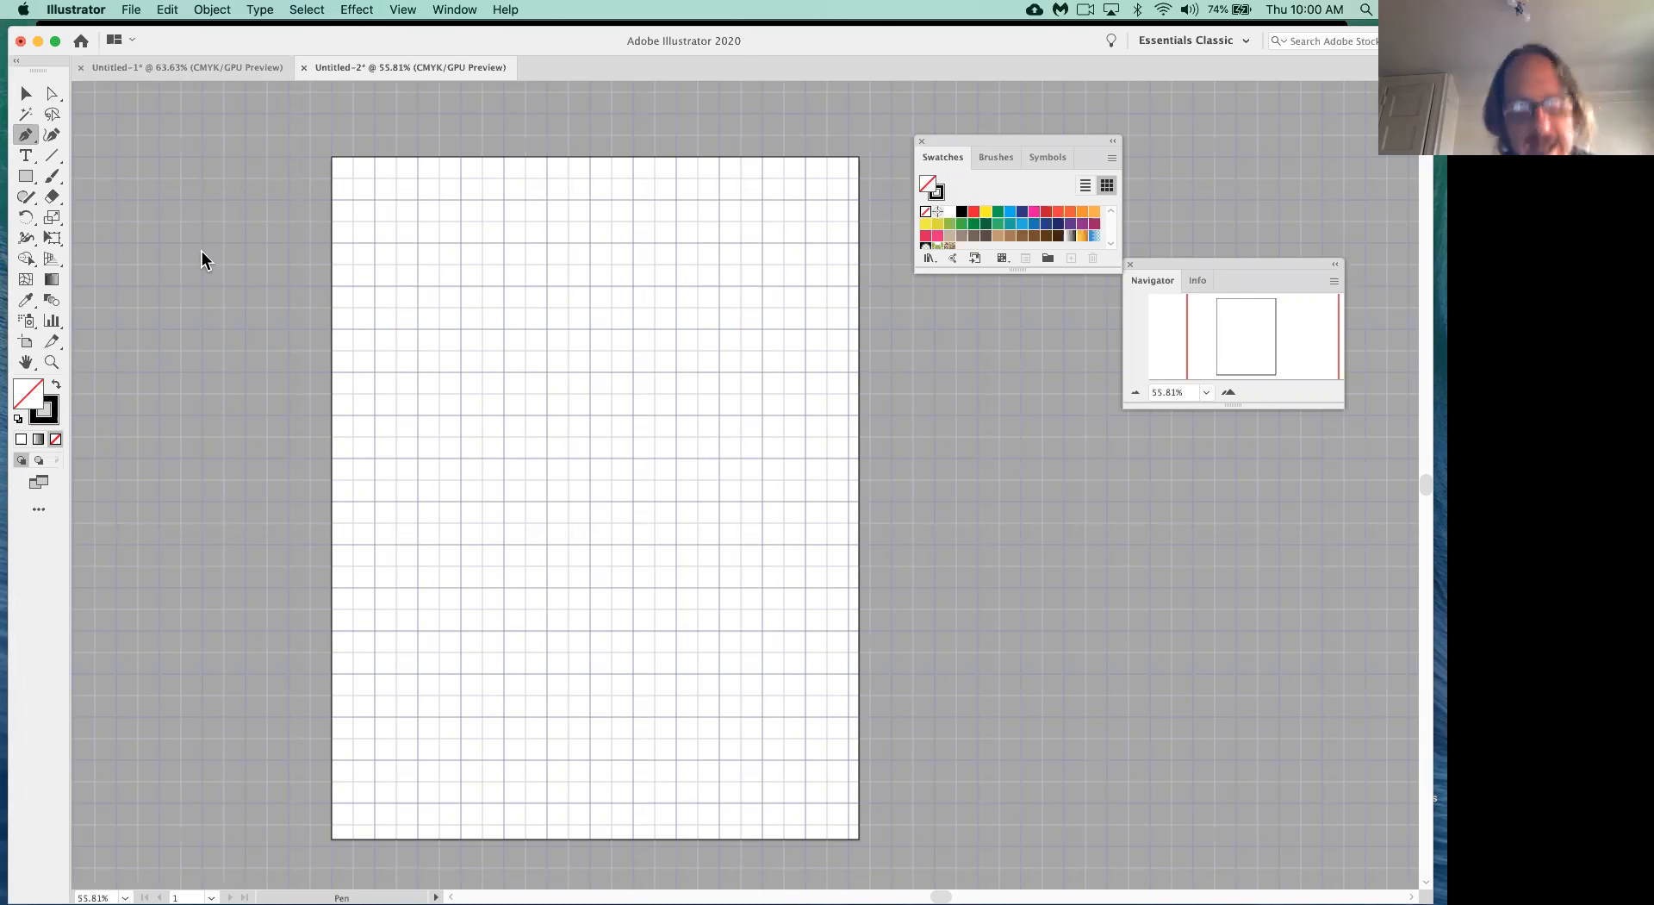
- Switch to Chrome to read the Class 3 handout's agenda, and return to Illustrator
key("super+Tab")
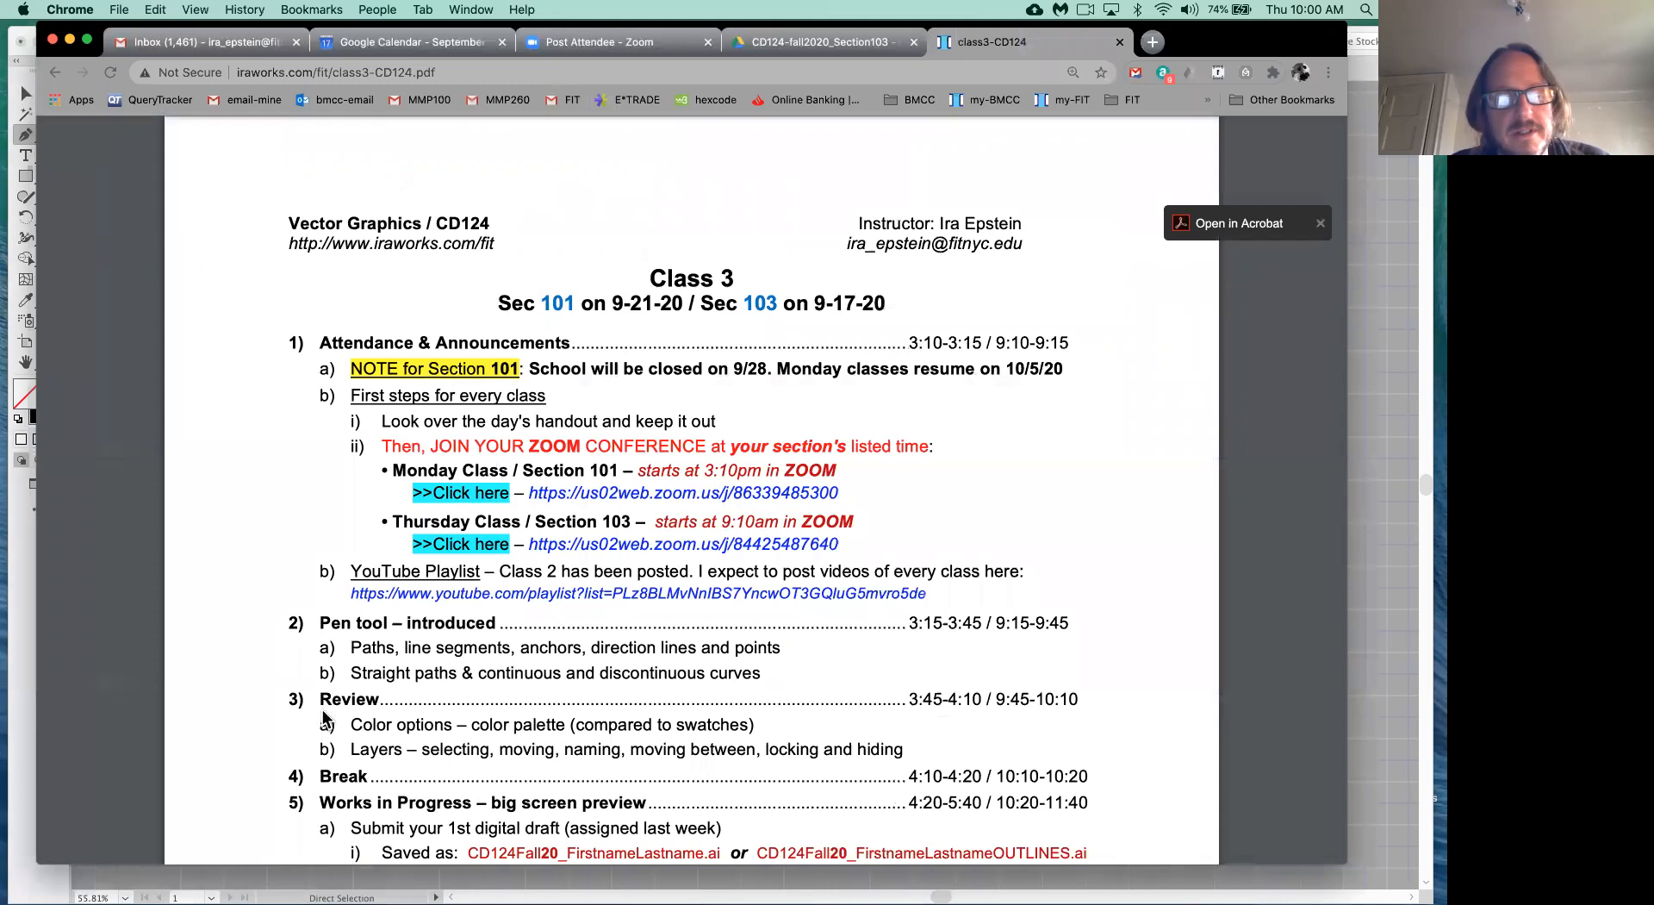
scroll(326, 716, "down", 3)
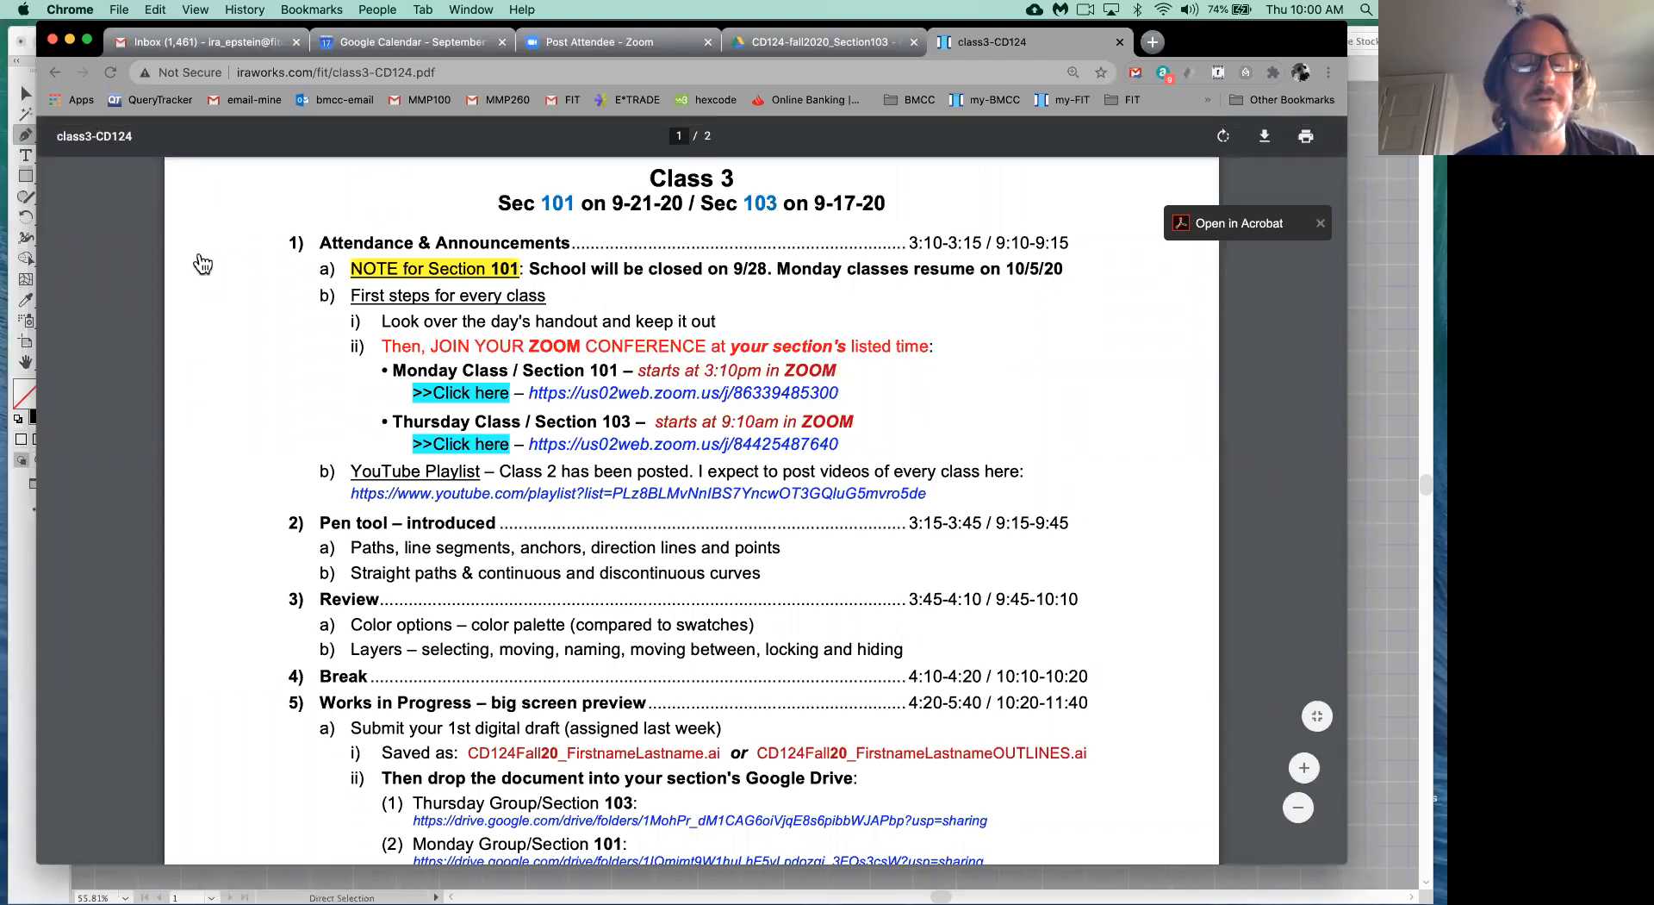
key("super+Tab")
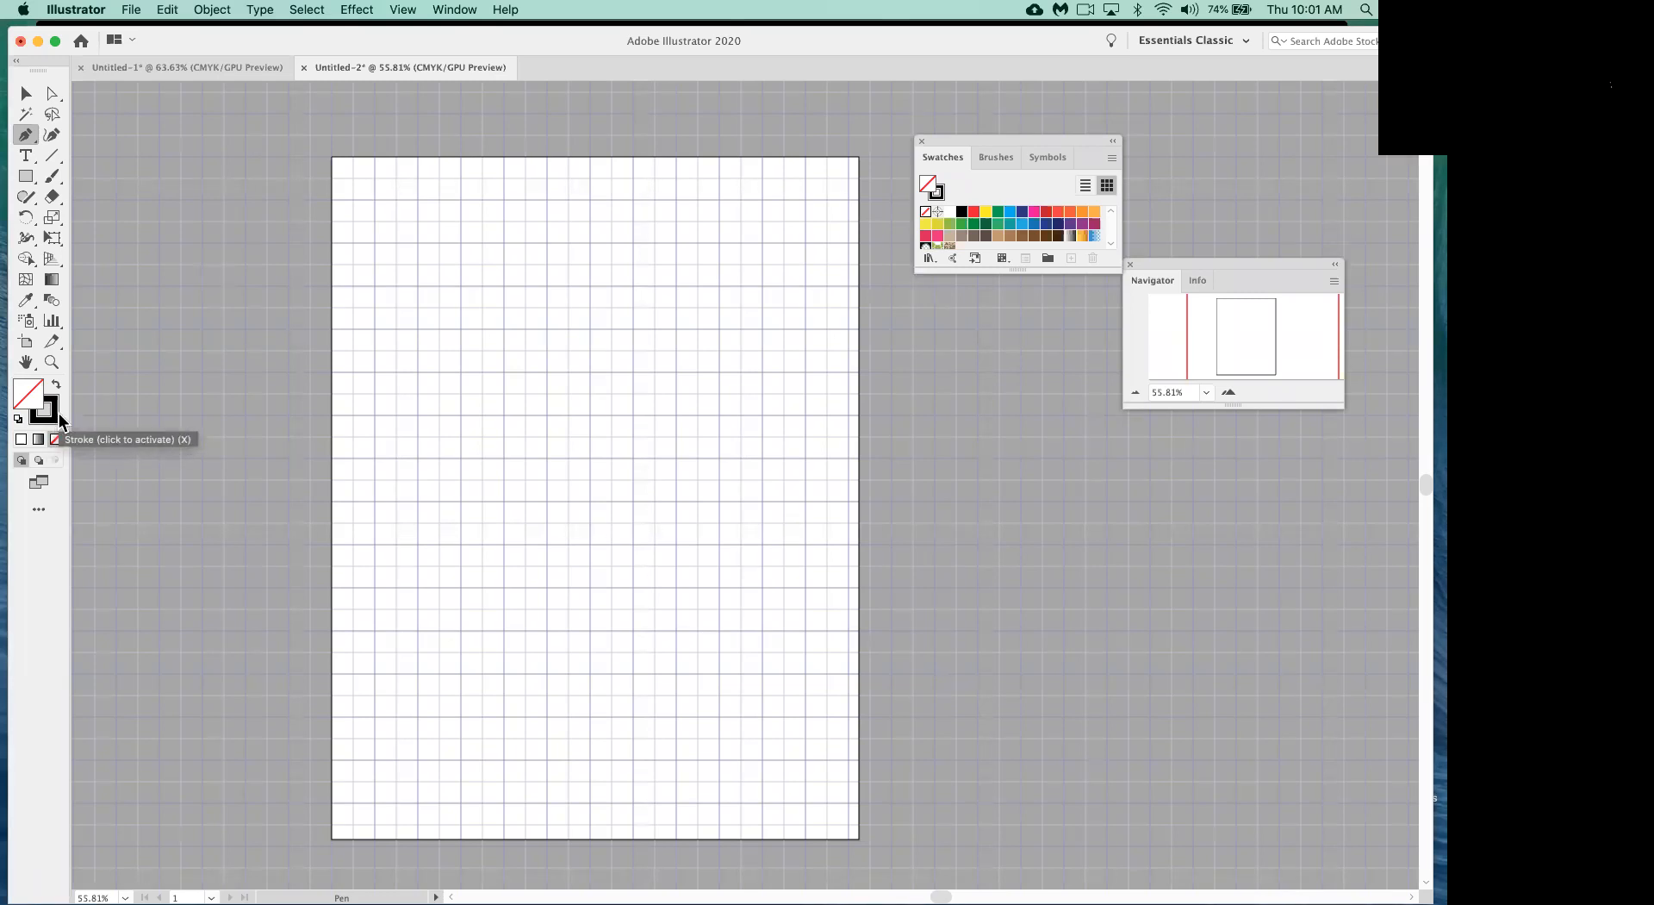
- Make Direct Selection the last-used selection tool and draw a new wave's first upward arch, about two large grid squares wide, with the Pen tool
left_click(53, 96)
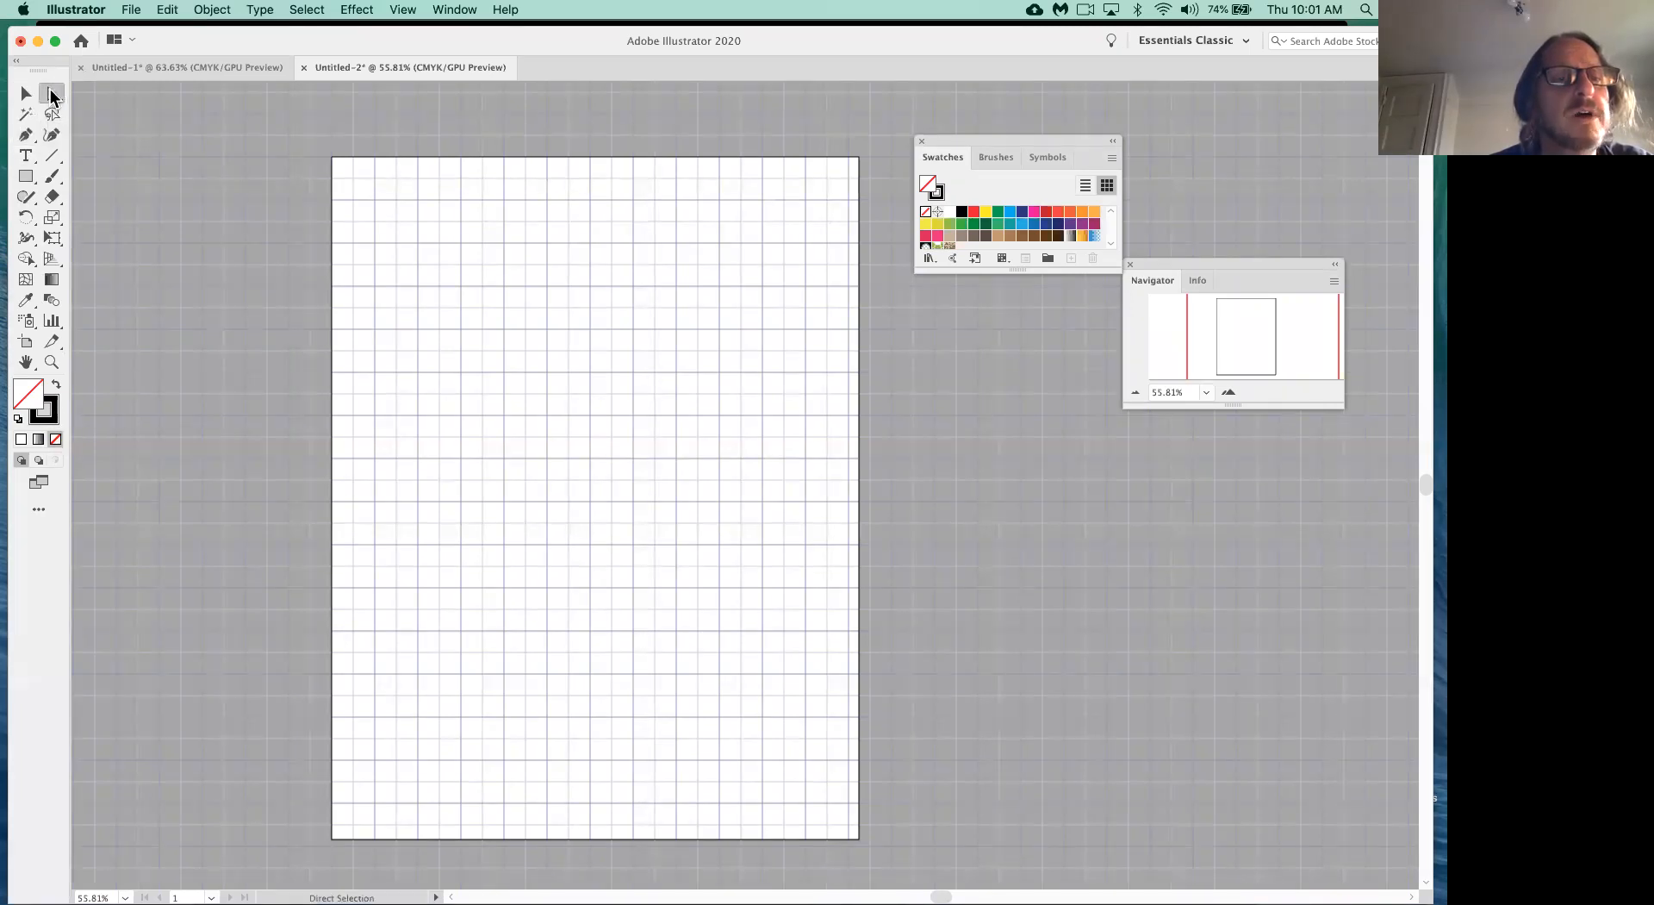
left_click(26, 136)
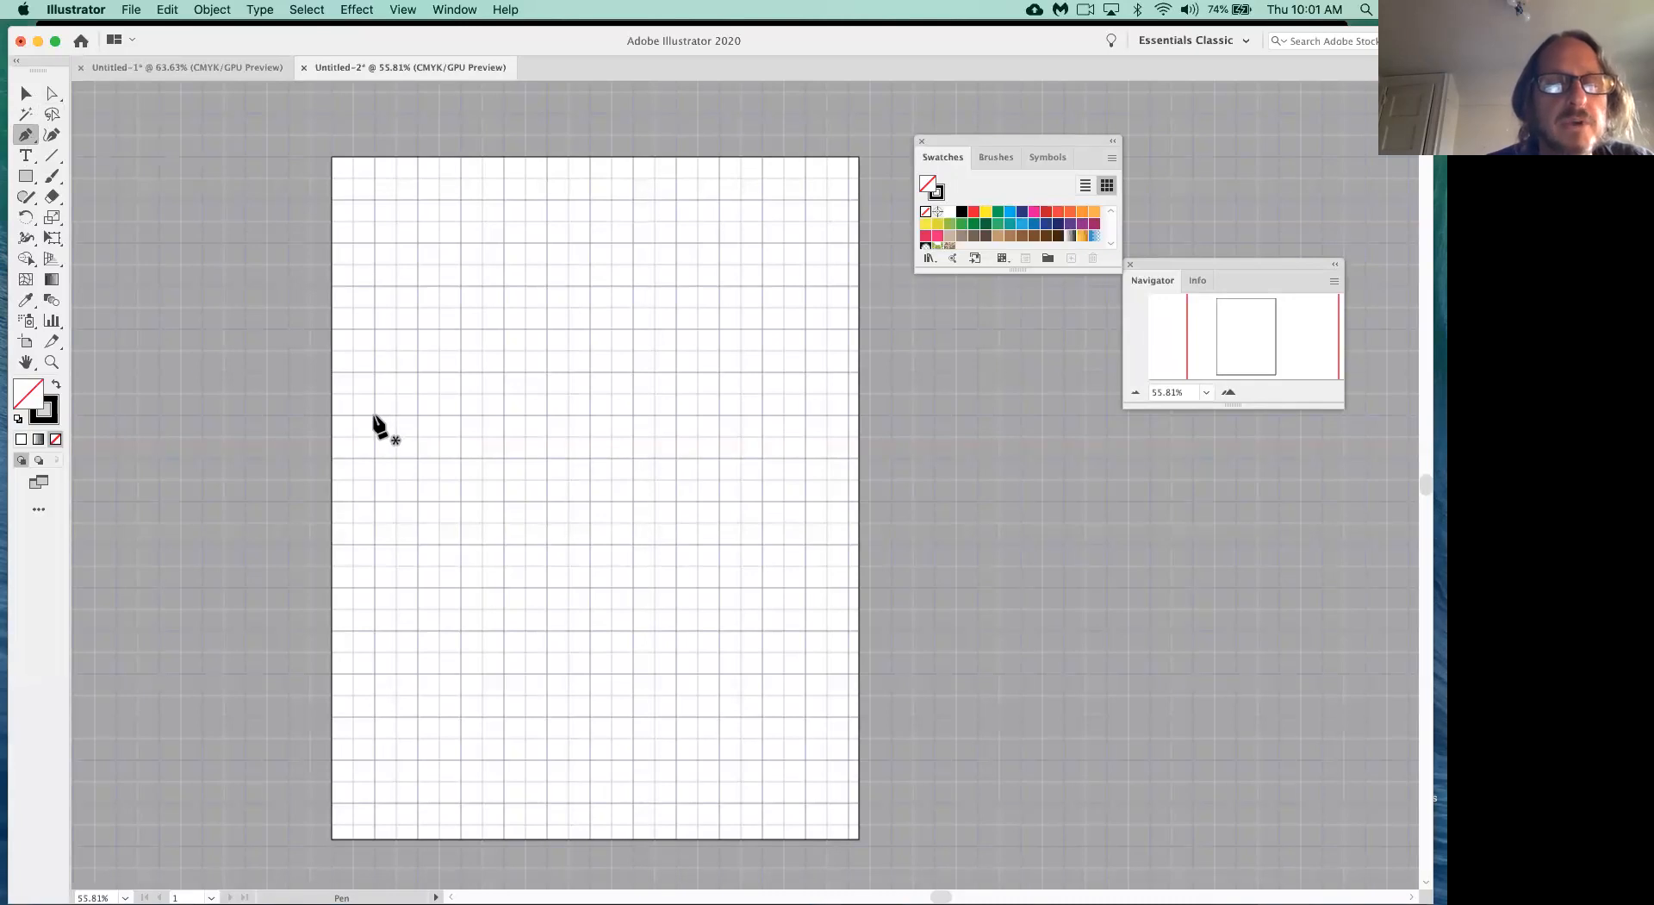
left_click_drag(372, 415, 373, 333)
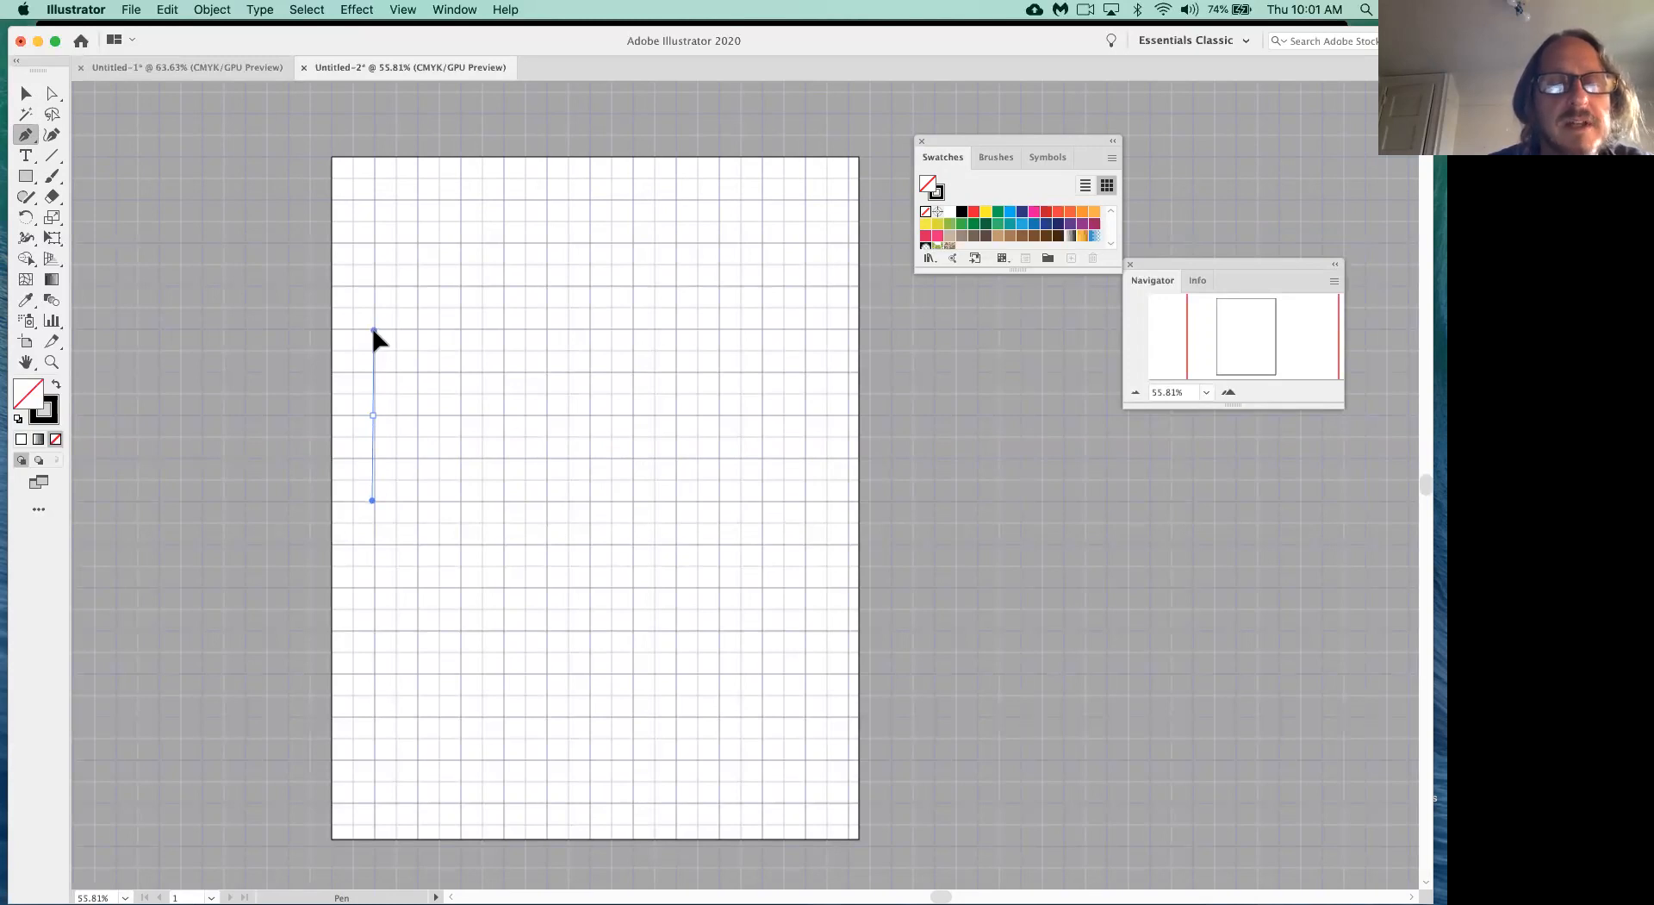
mouse_move(373, 333)
left_mouse_down()
mouse_move(411, 365)
mouse_move(375, 360)
mouse_move(374, 210)
mouse_move(448, 248)
mouse_move(388, 274)
mouse_move(373, 319)
mouse_move(387, 327)
left_mouse_up()
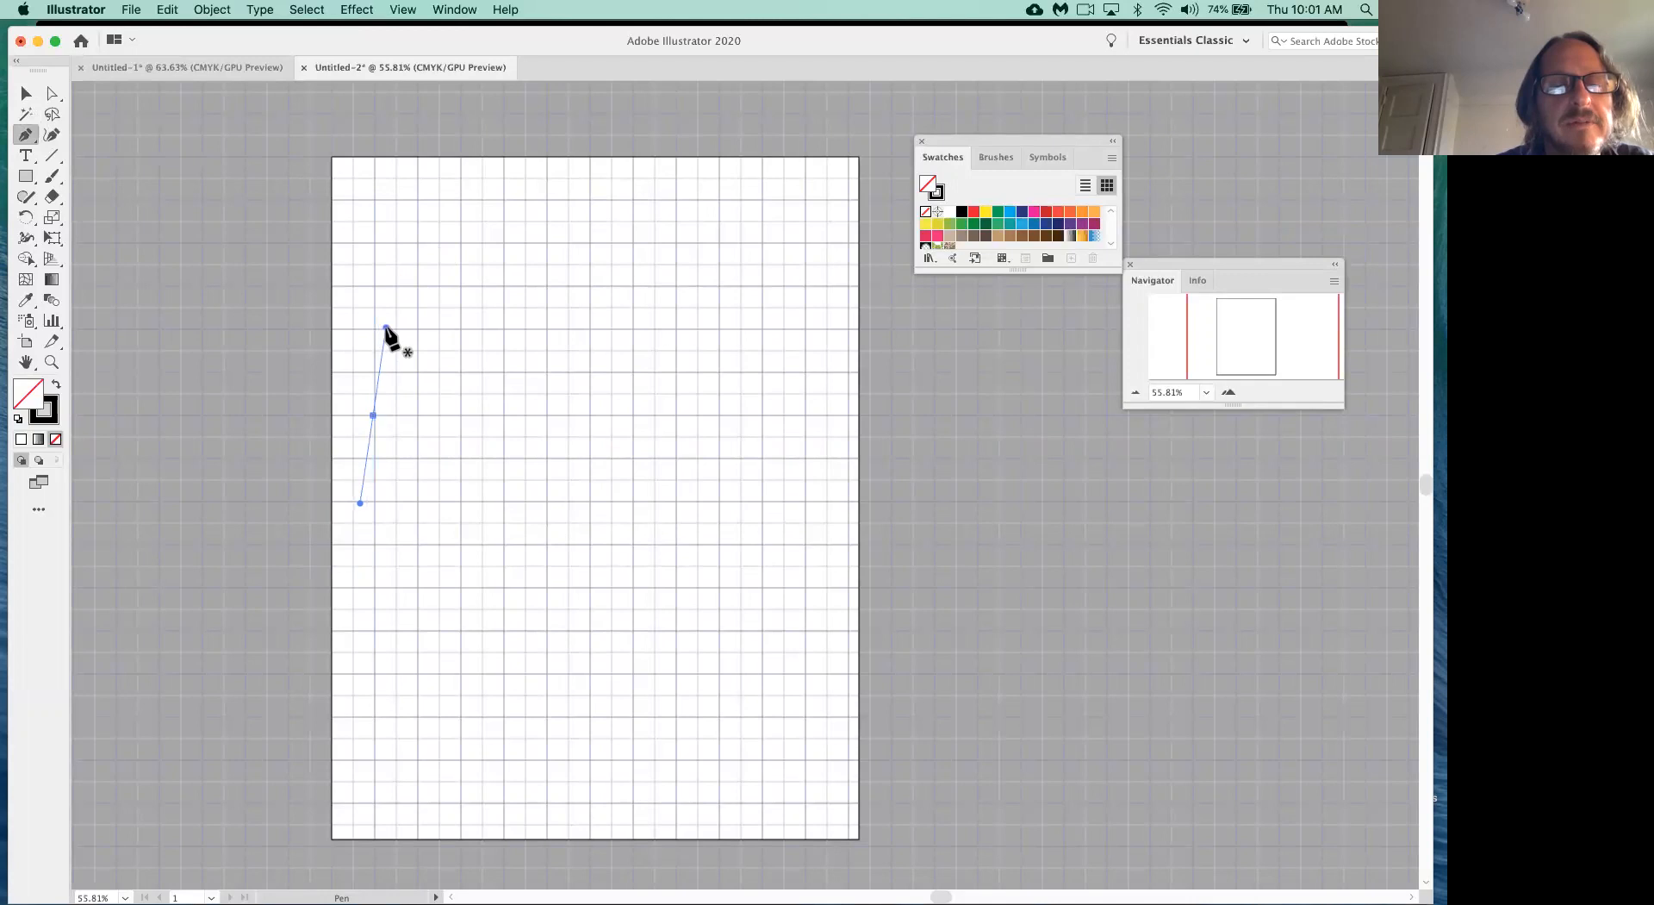
left_click_drag(387, 328, 387, 328)
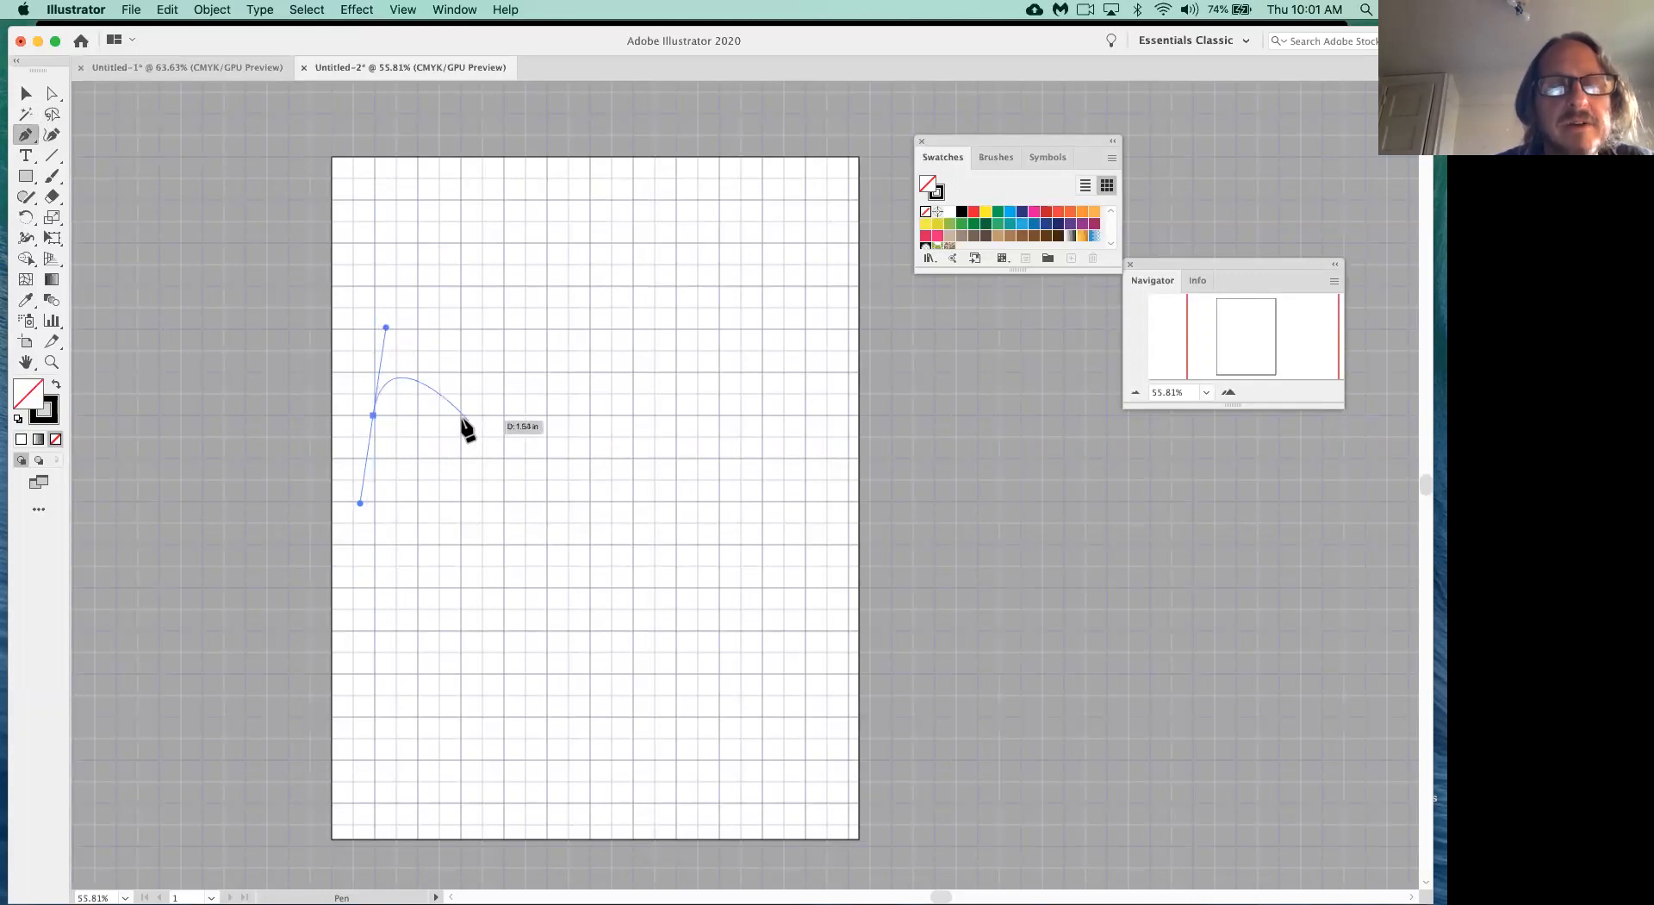
left_click_drag(461, 416, 478, 502)
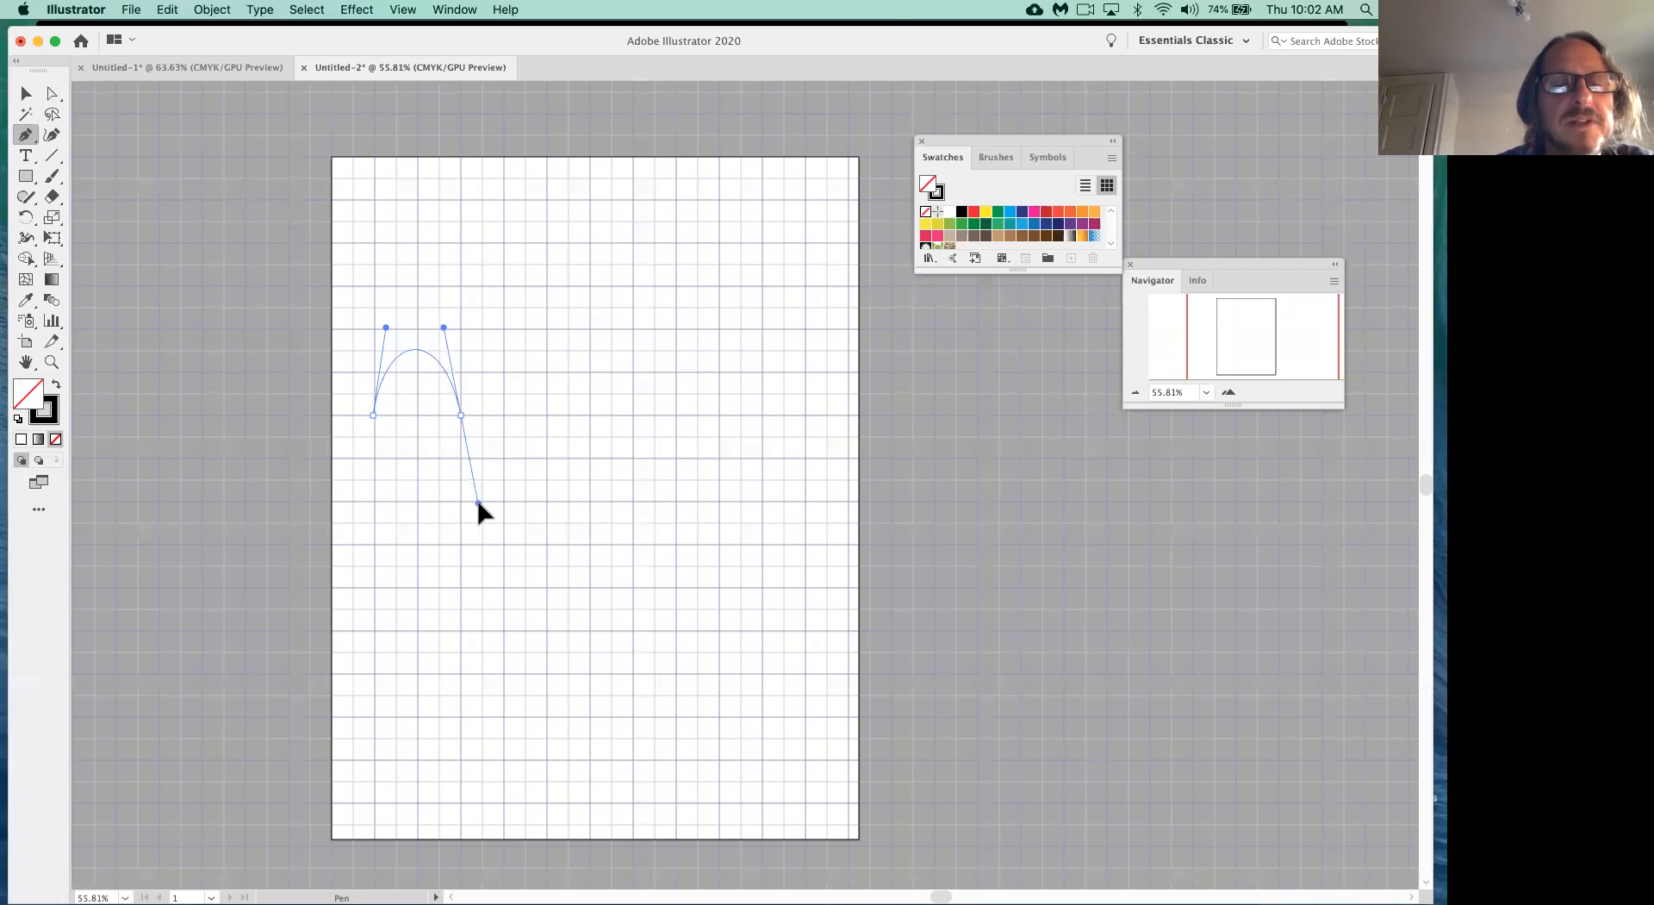
left_click_drag(478, 503, 478, 502)
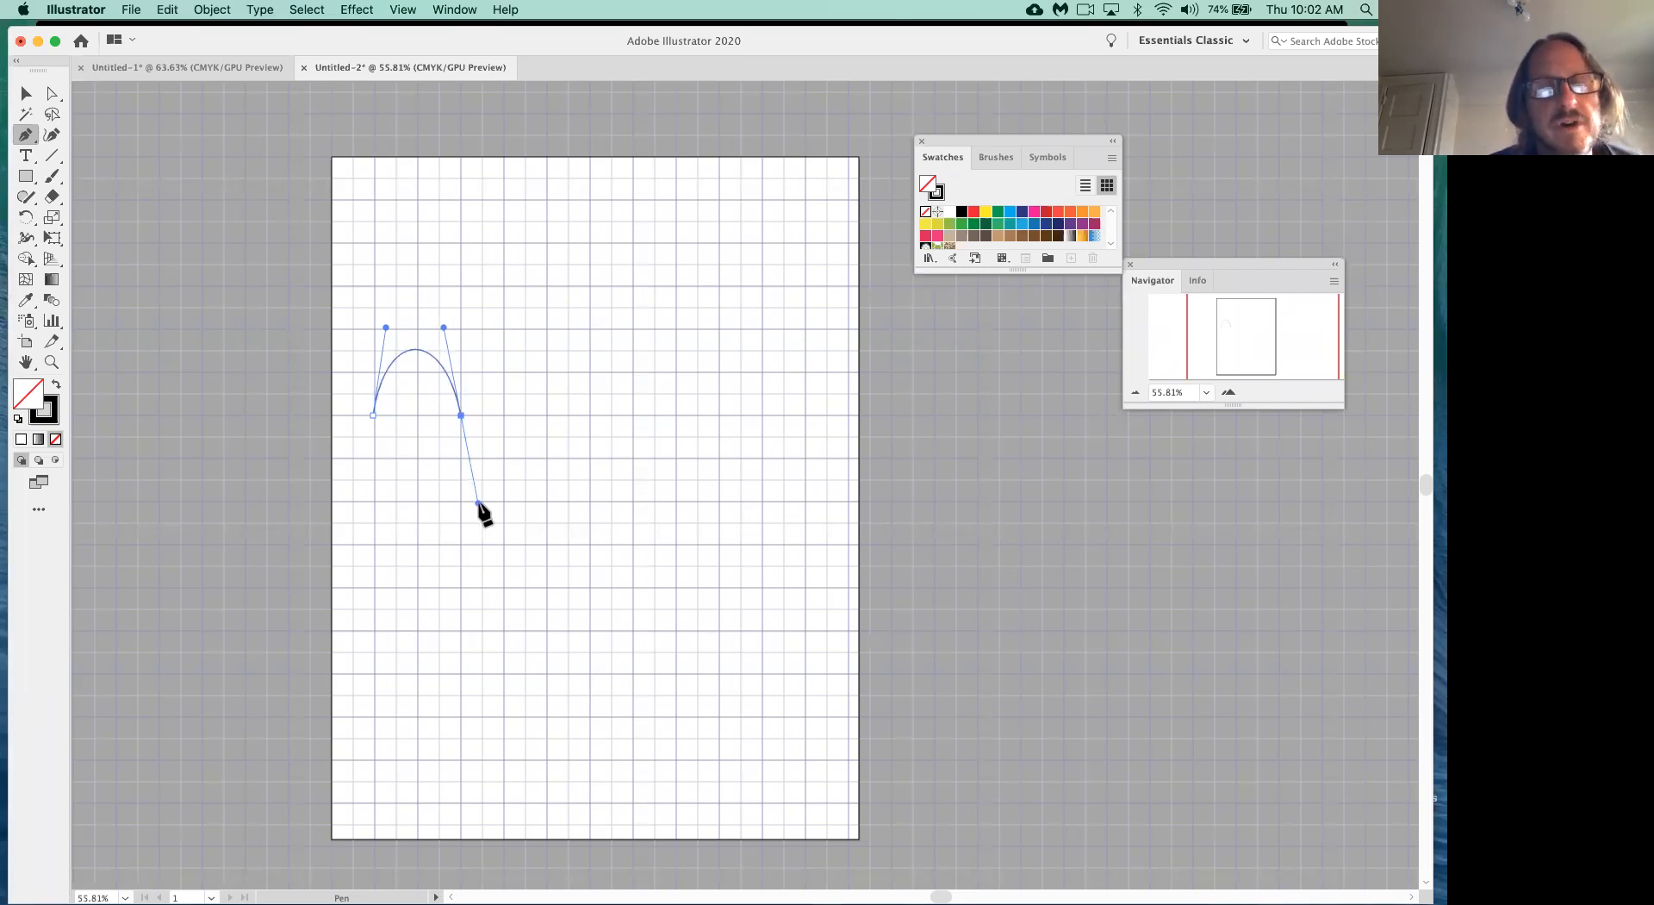
mouse_move(479, 504)
left_mouse_down()
mouse_move(509, 492)
mouse_move(485, 507)
left_mouse_up()
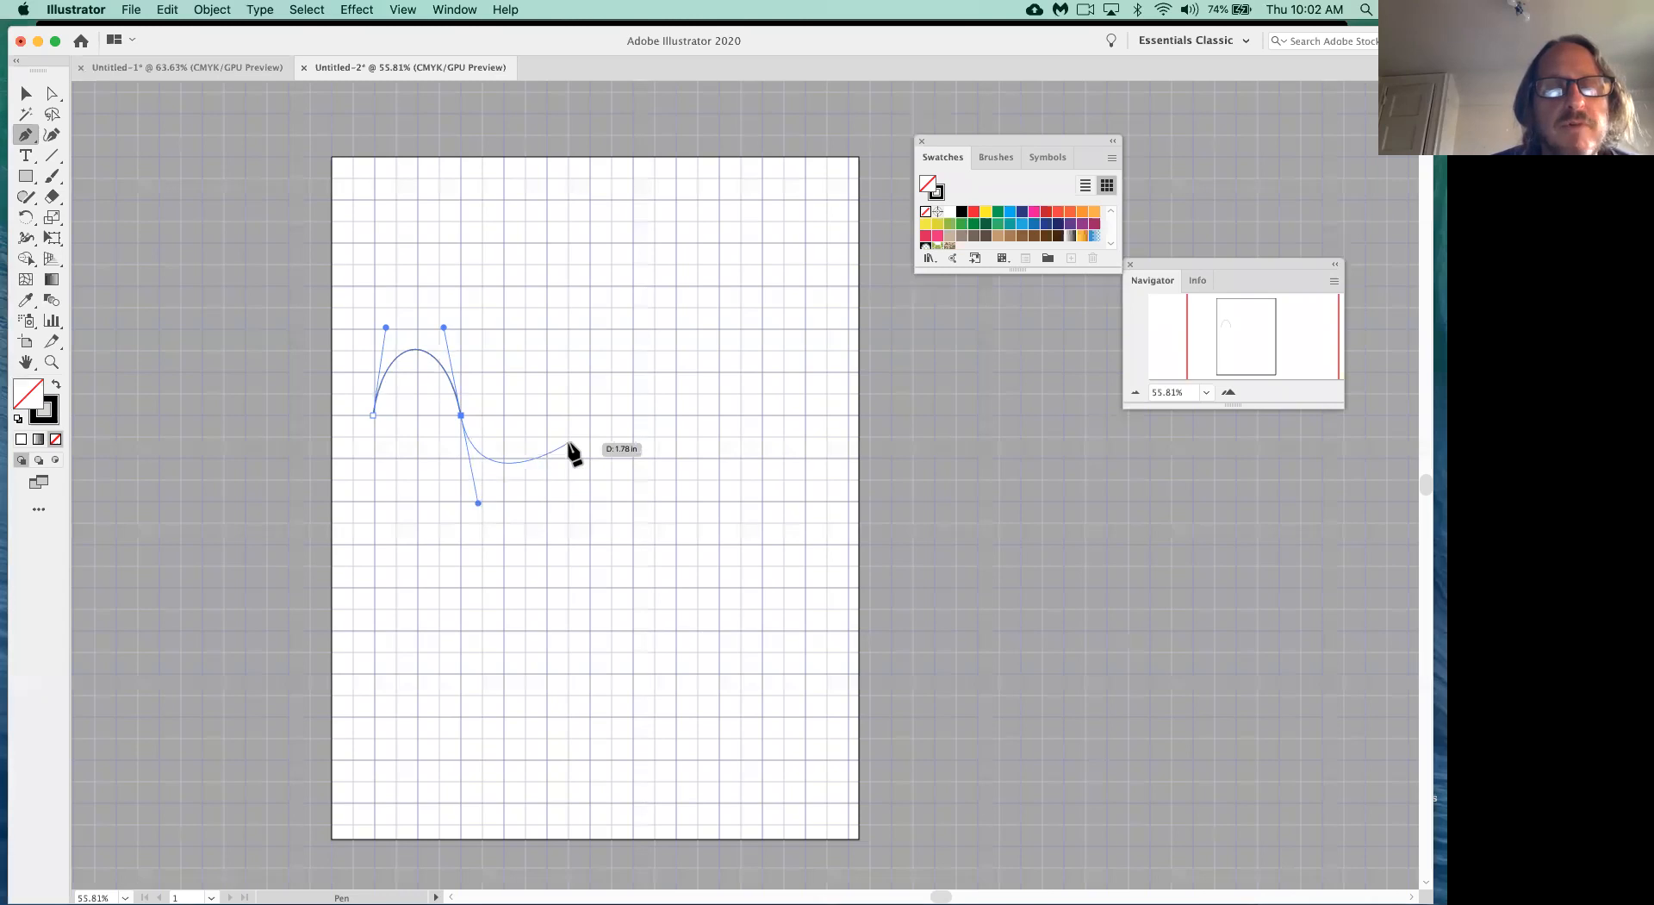
- Continue the wave with a matching dip and a second upward arch, each about two large grid squares wide
left_click(546, 416)
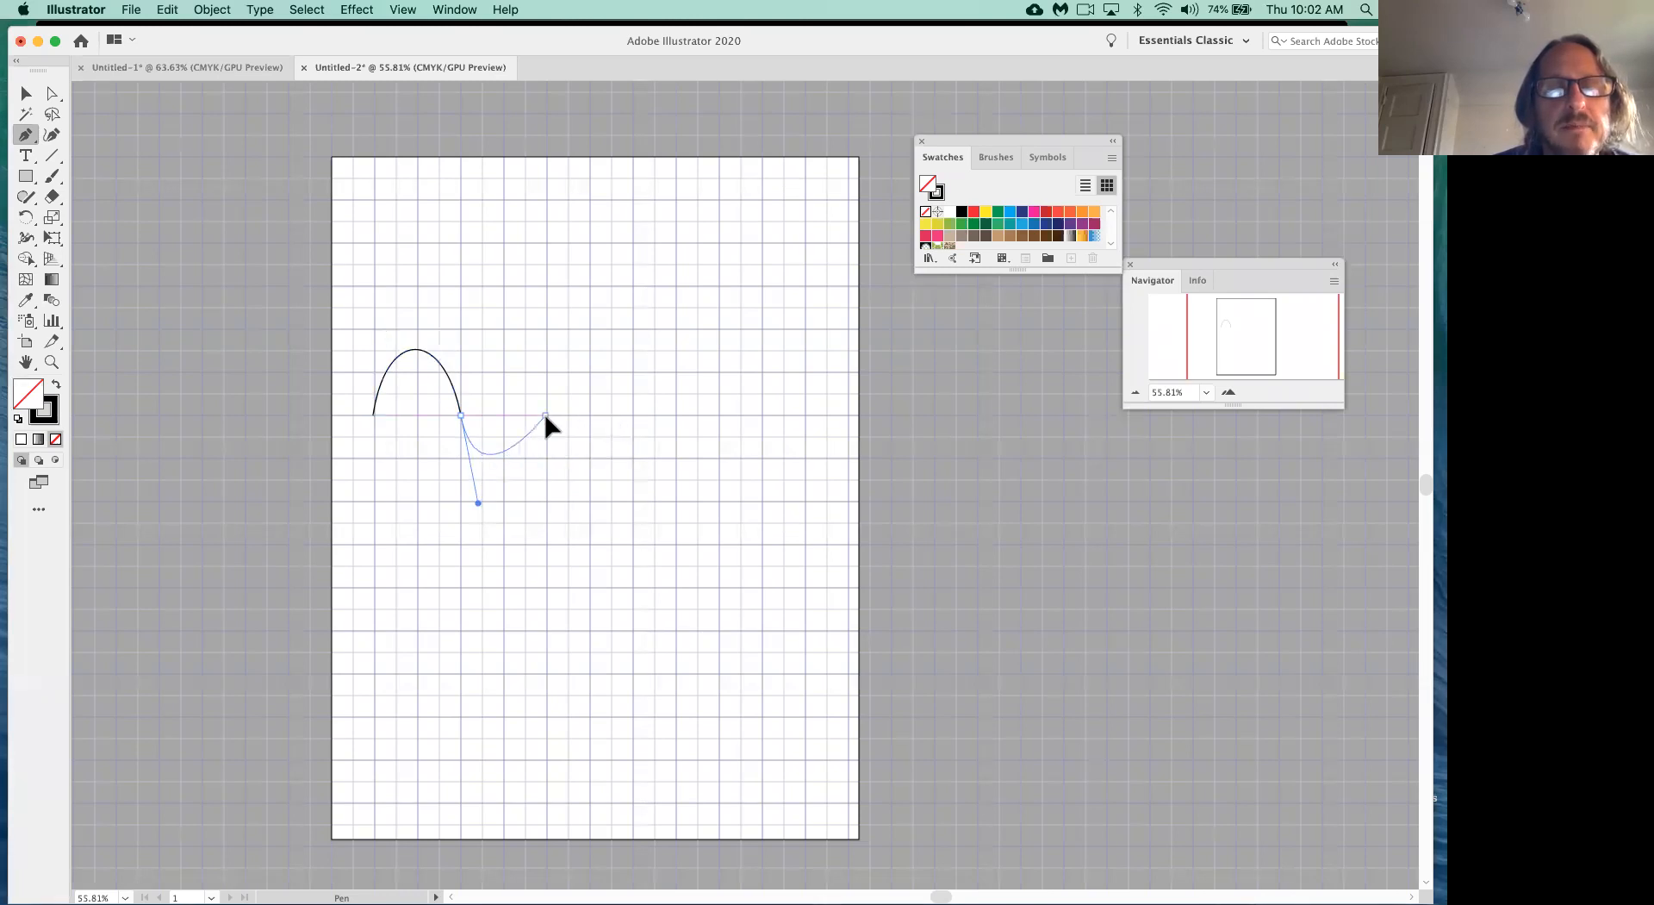
left_click_drag(549, 405, 552, 389)
left_click_drag(546, 368, 567, 325)
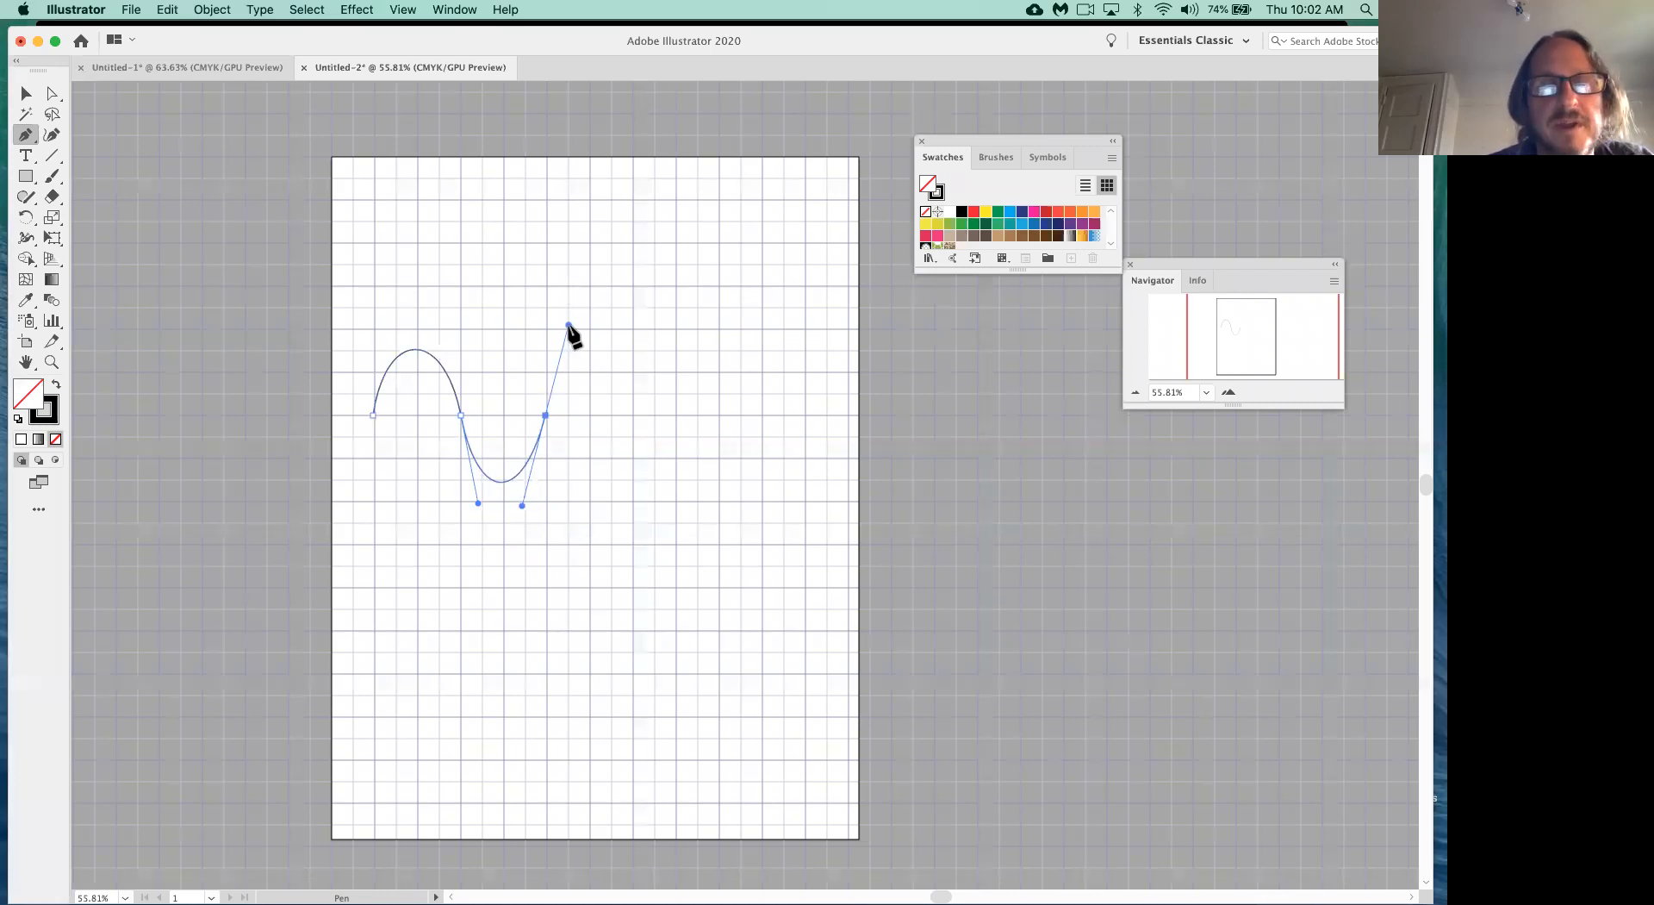
left_click(637, 416)
left_click_drag(637, 416, 661, 498)
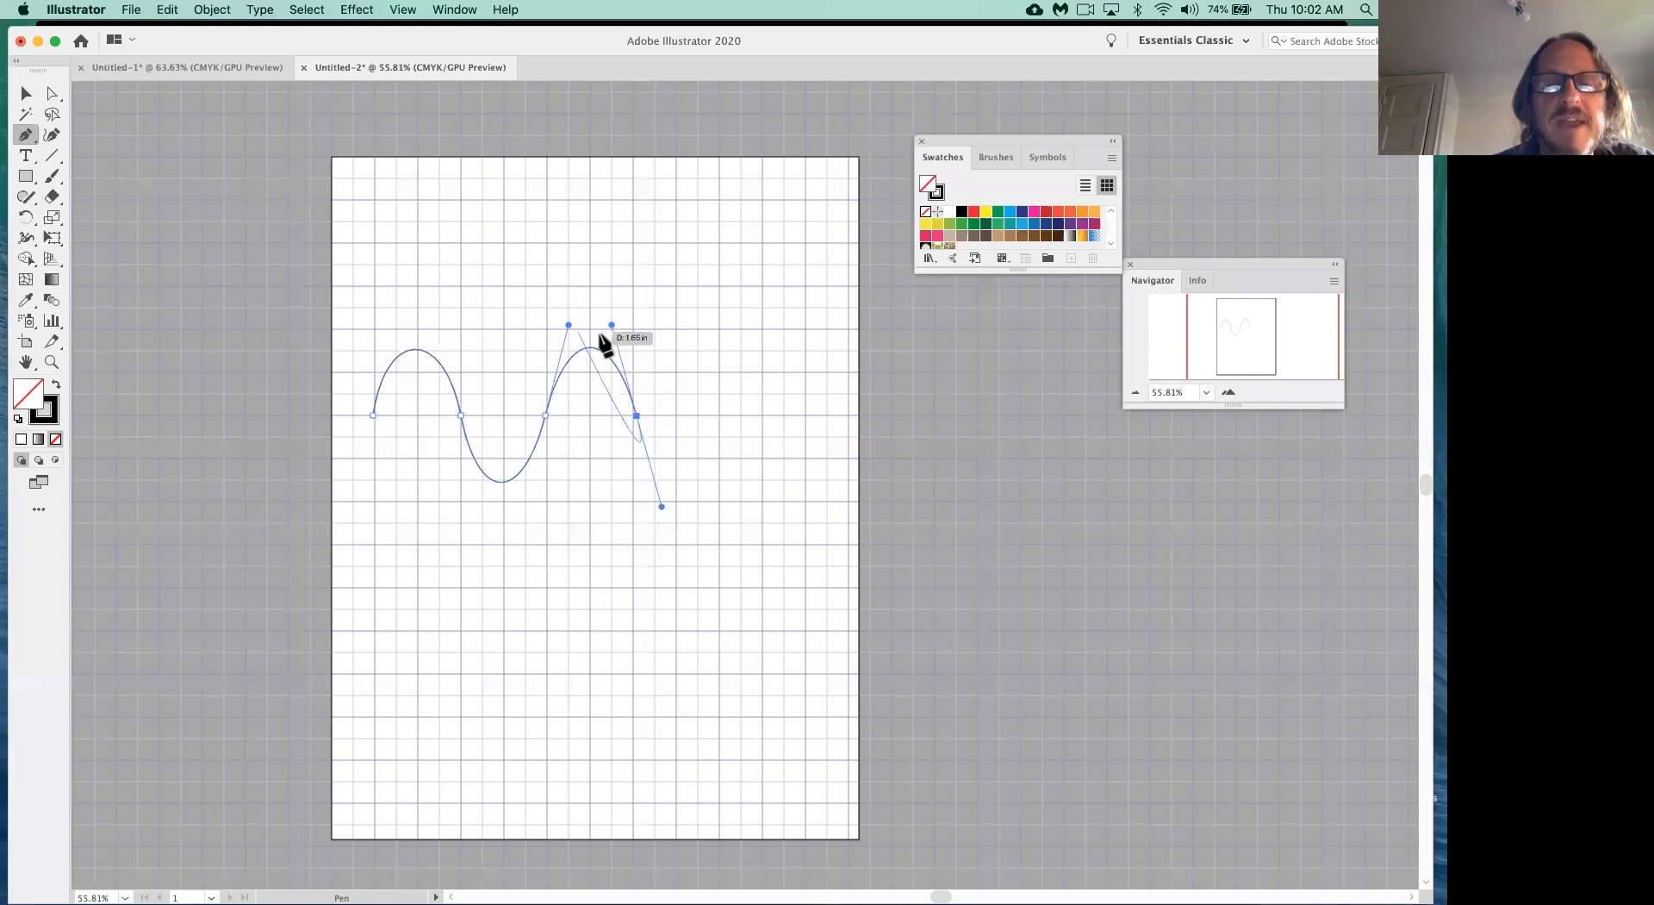
- Finish the wave with a second dip and a third upward arch of matching width, and deselect the path
left_click(722, 416, "super")
left_click_drag(734, 369, 743, 326)
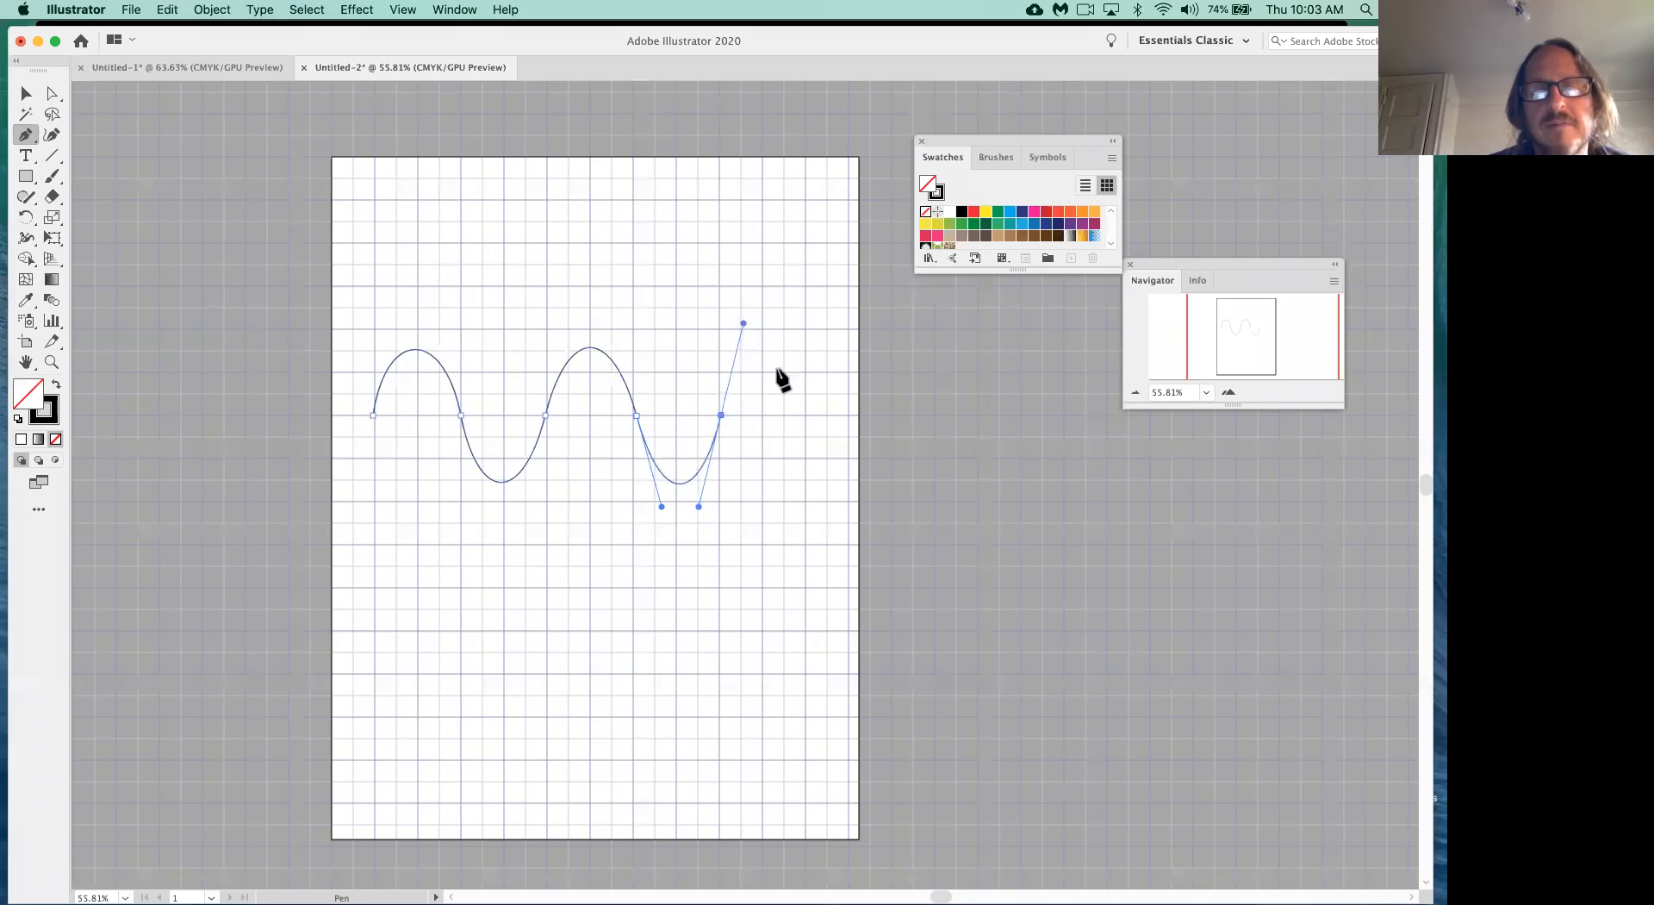
left_click_drag(807, 416, 838, 511)
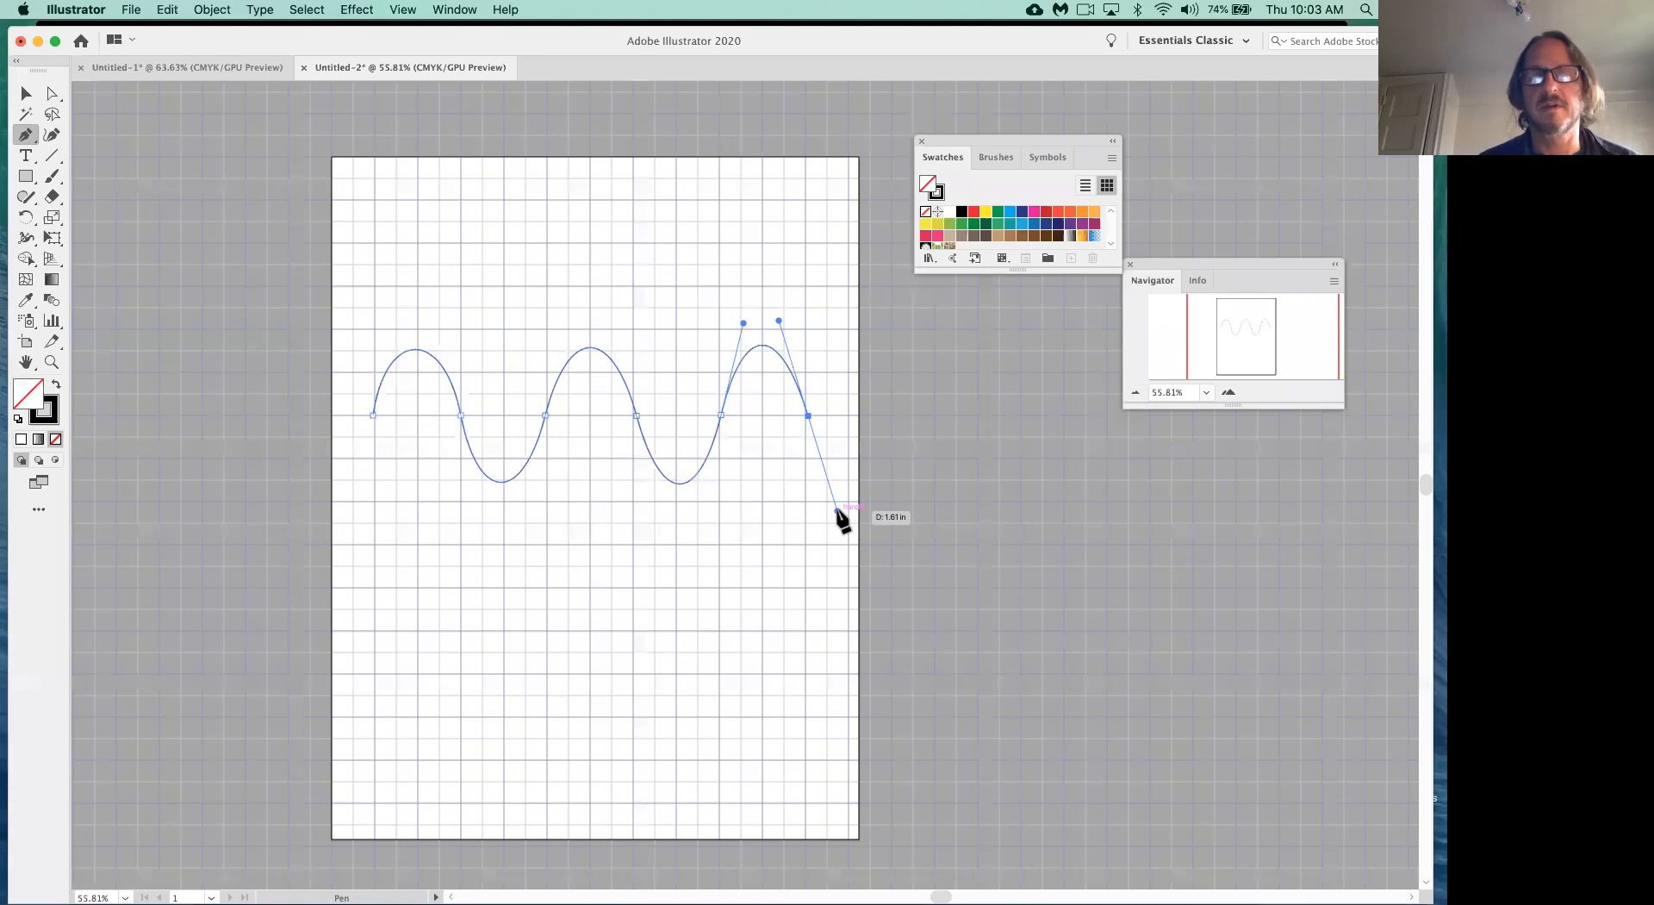
left_click(750, 538, "super")
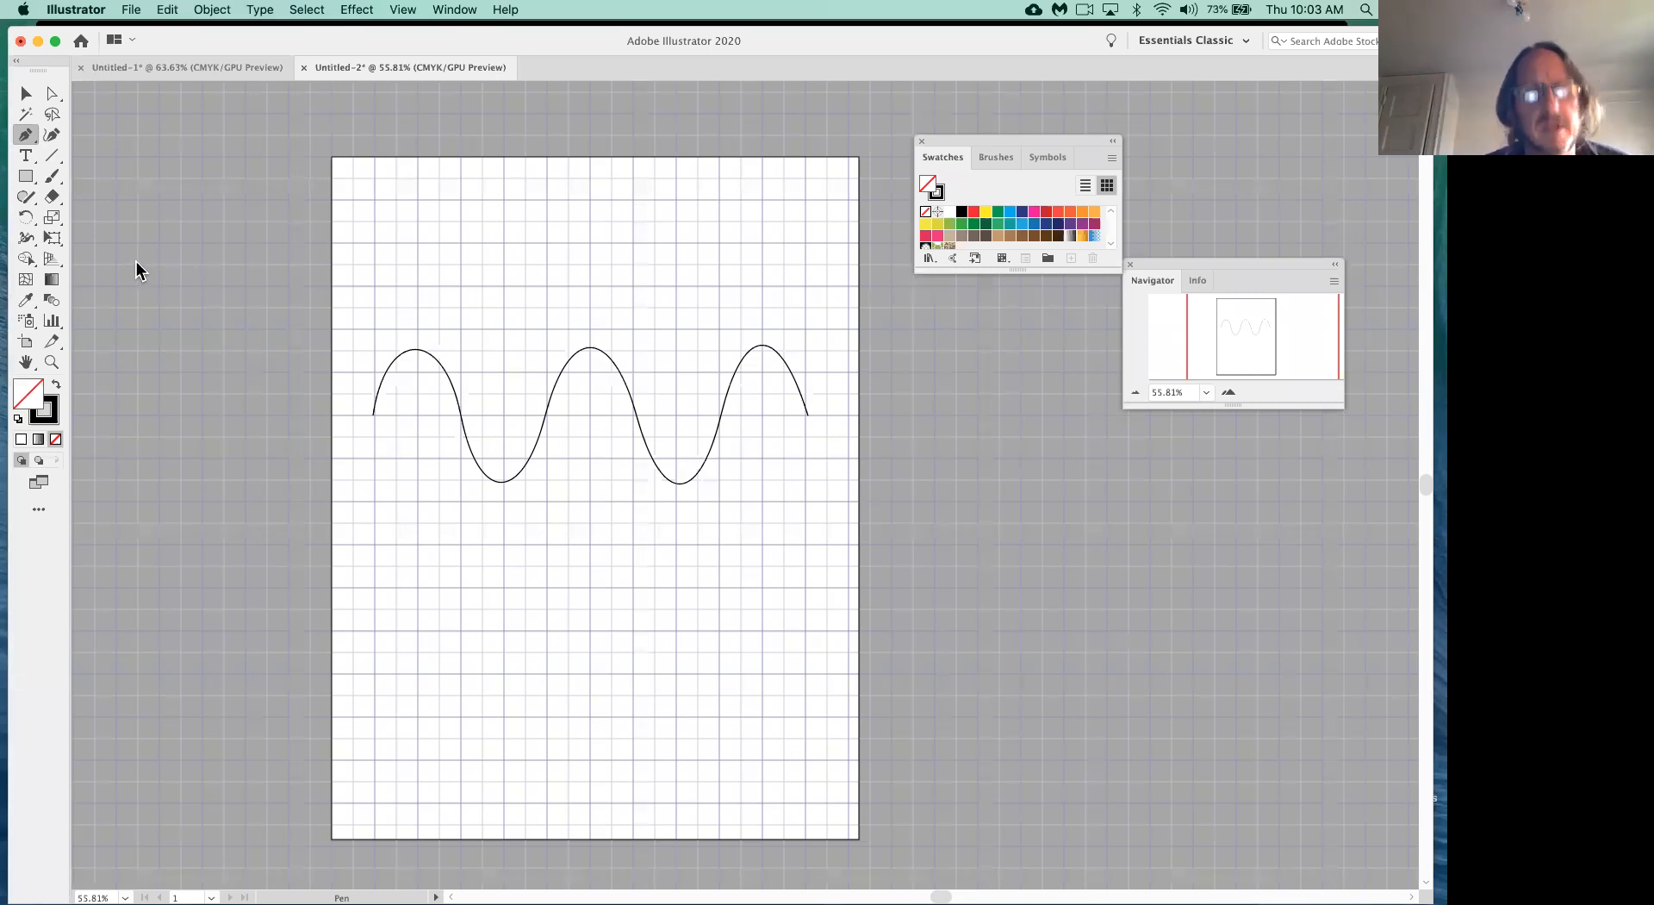
- Try to swing the first dip's right-hand handle up above the wave with temporary Direct Selection, and undo it
left_click(529, 457, "super")
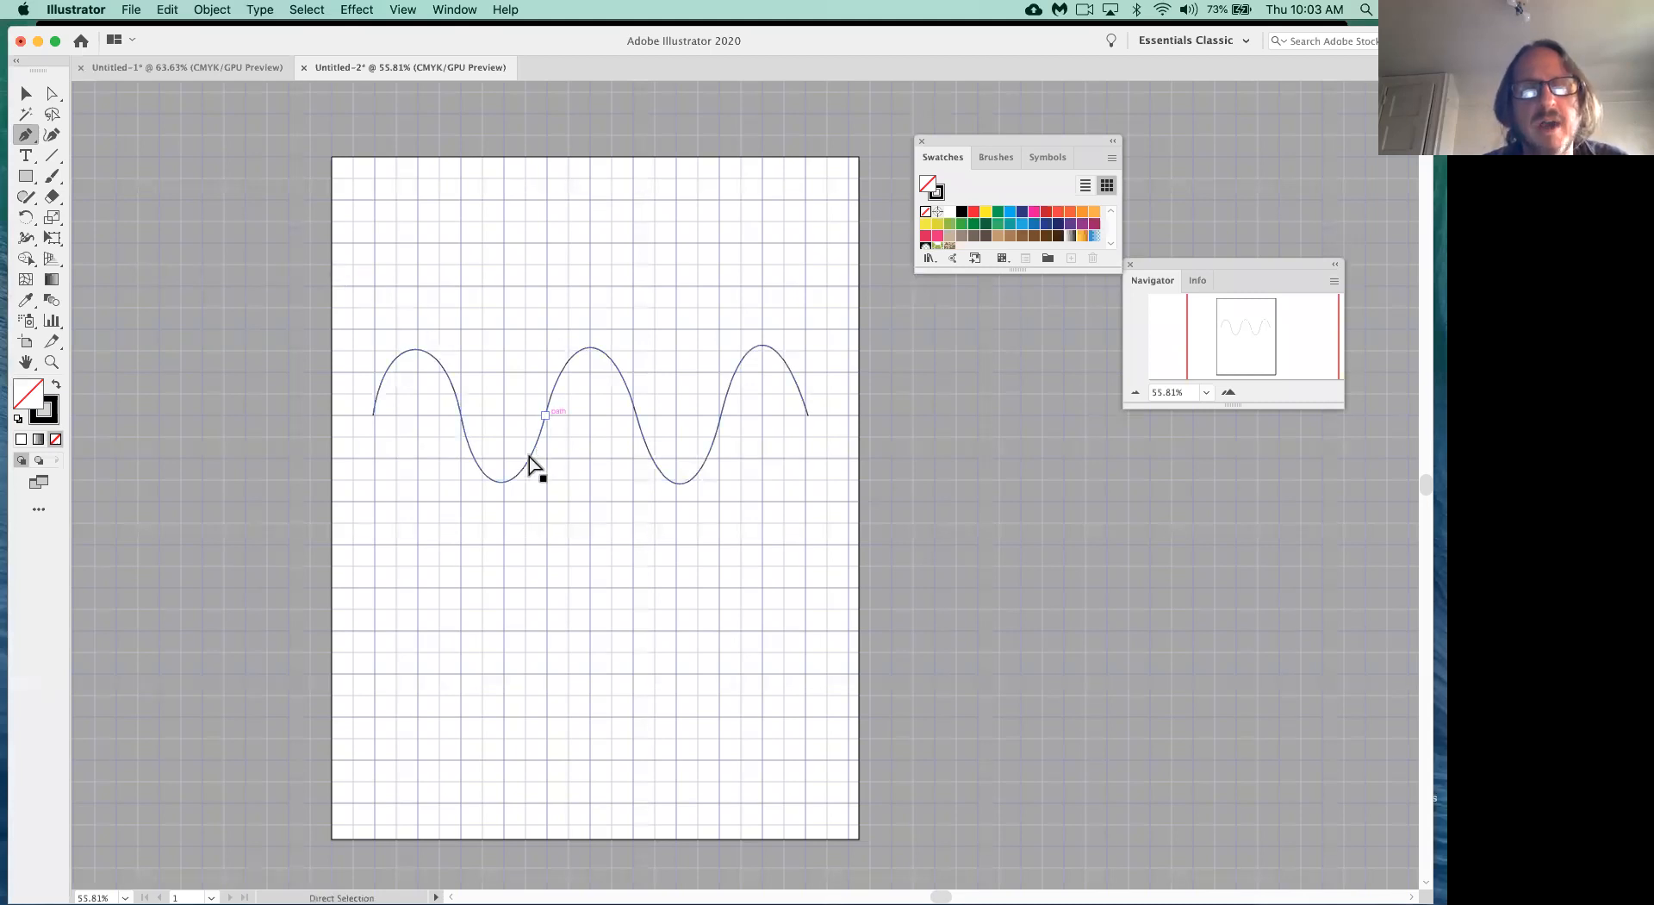
left_click(528, 459, "super")
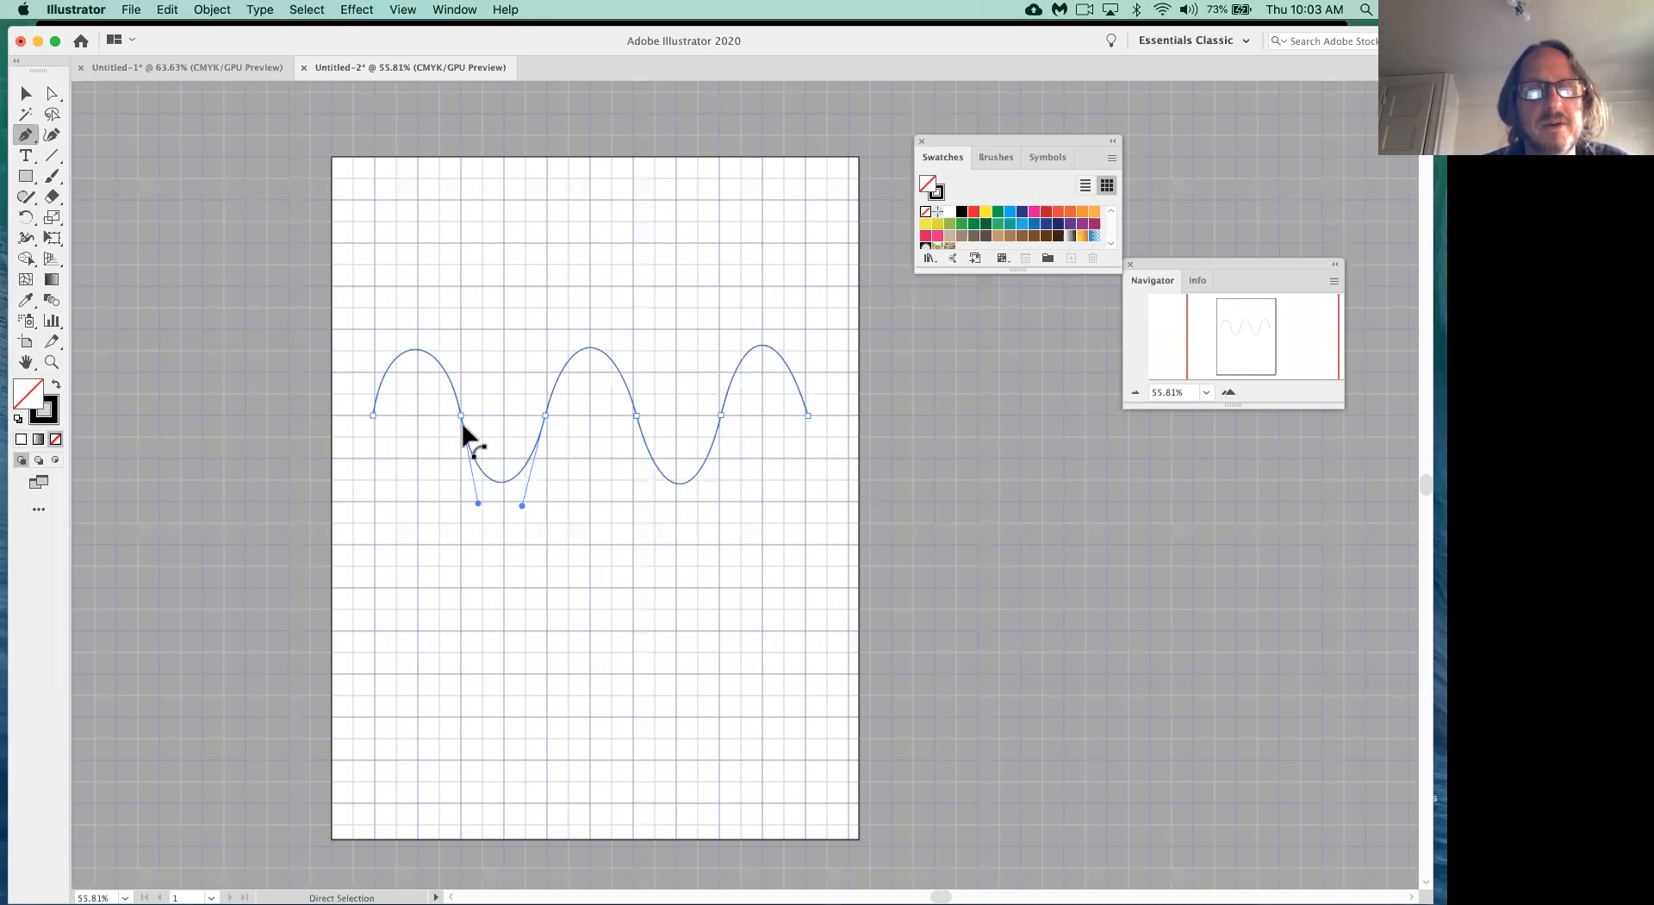
left_click_drag(522, 506, 514, 279)
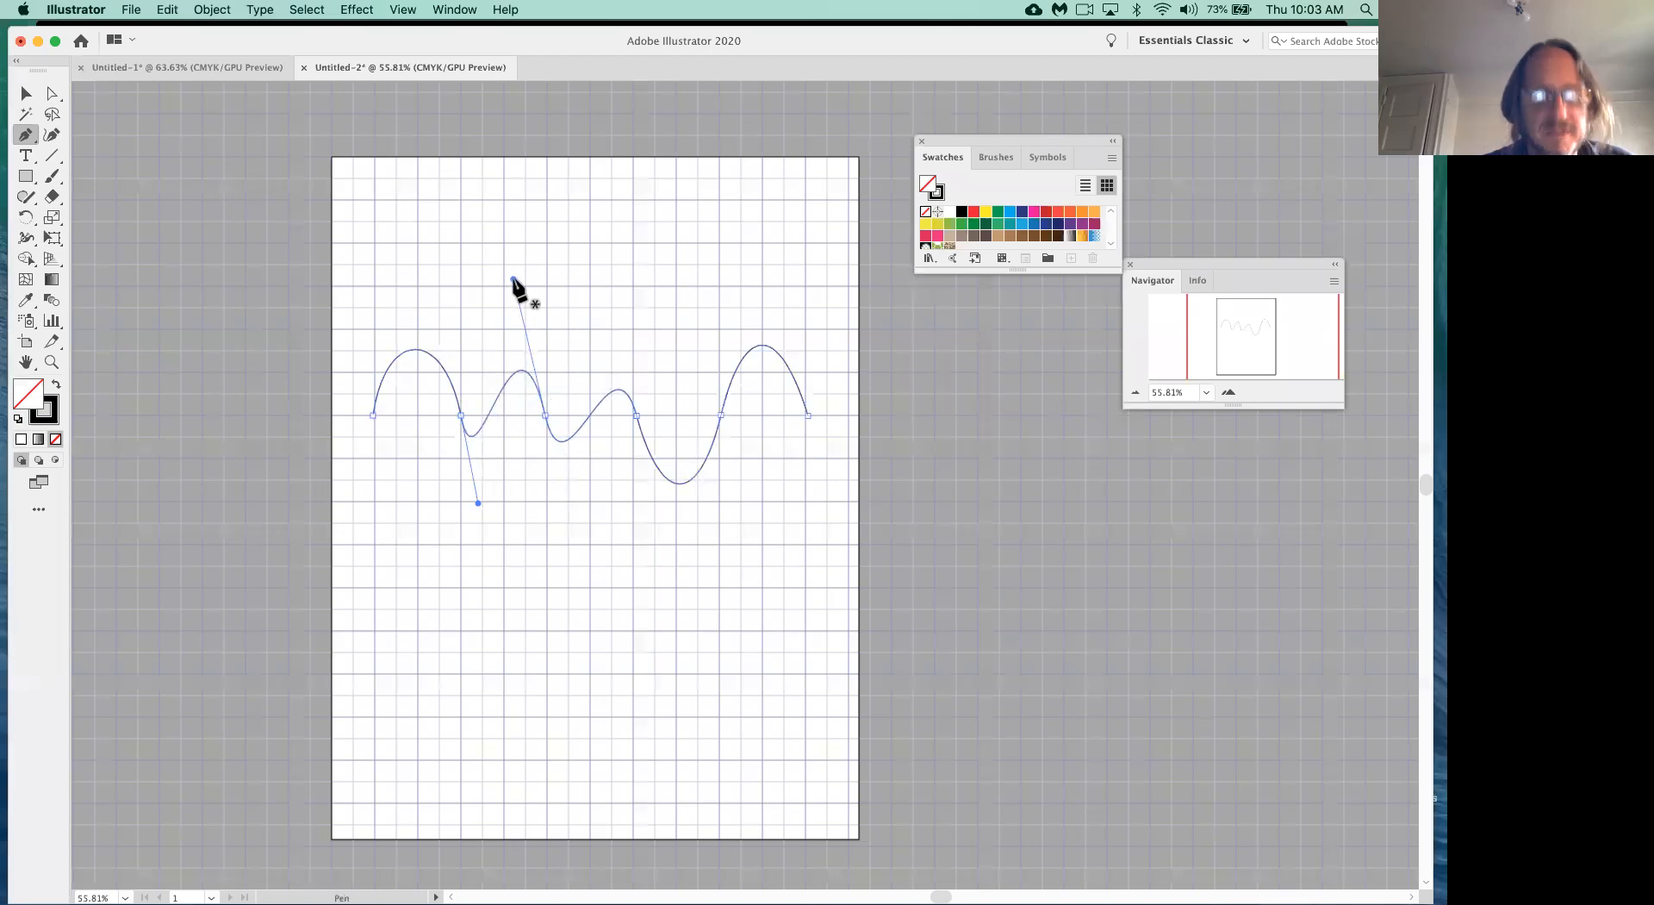
key("super+z")
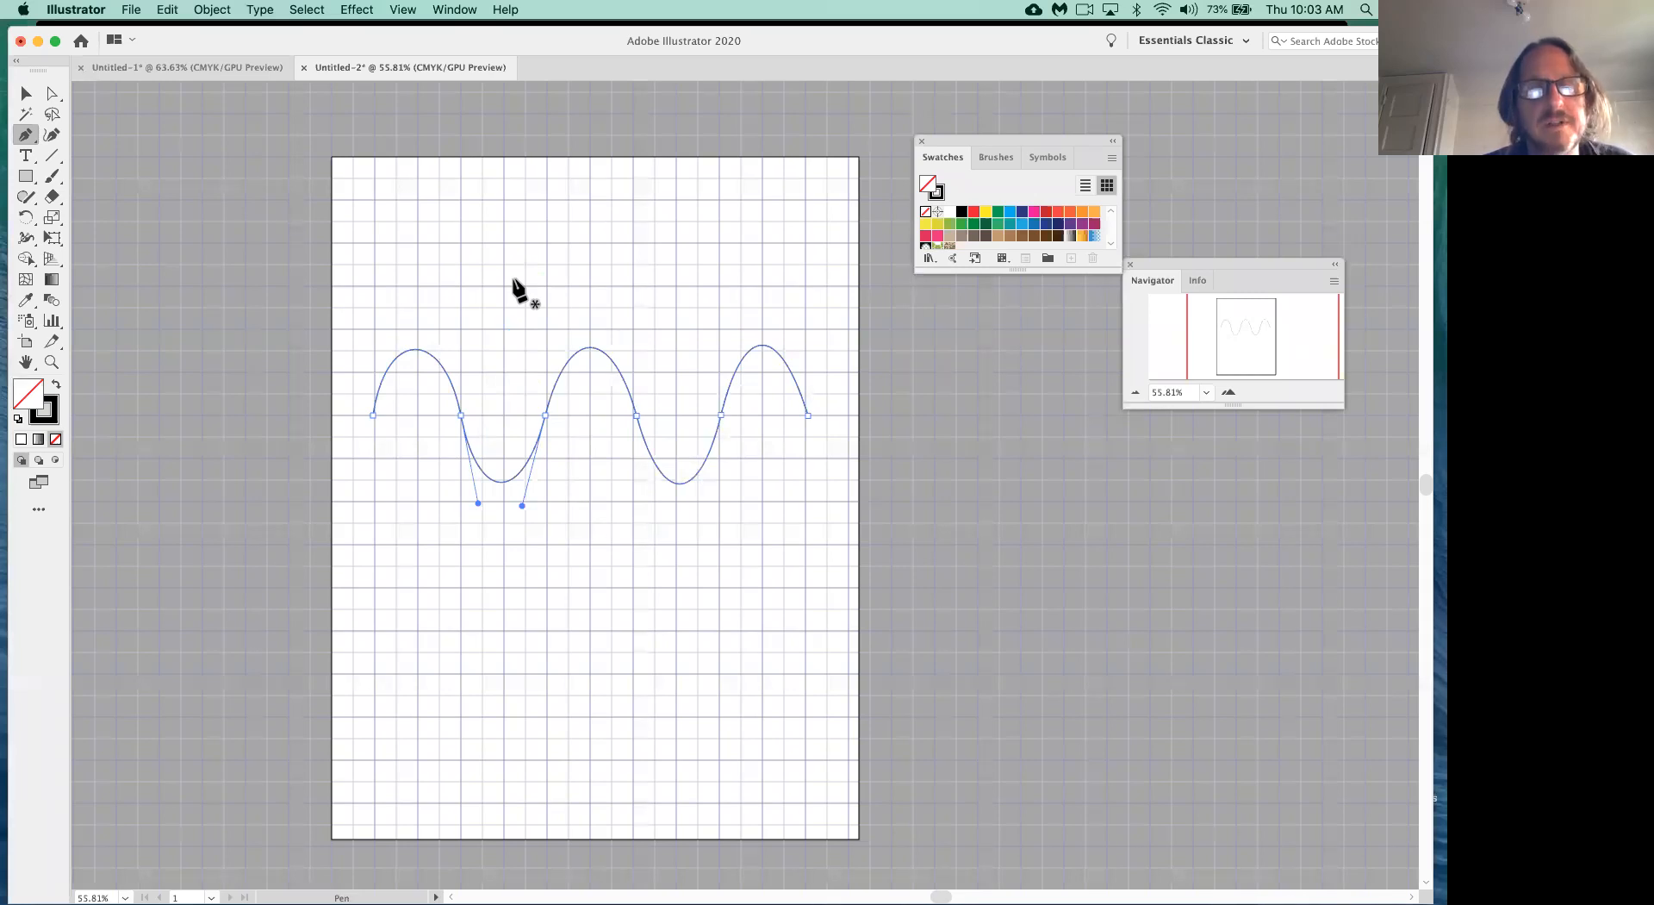
- Try to swing the same handle upward independently with the temporary Anchor Point tool, undo it and deselect the wave
key("alt")
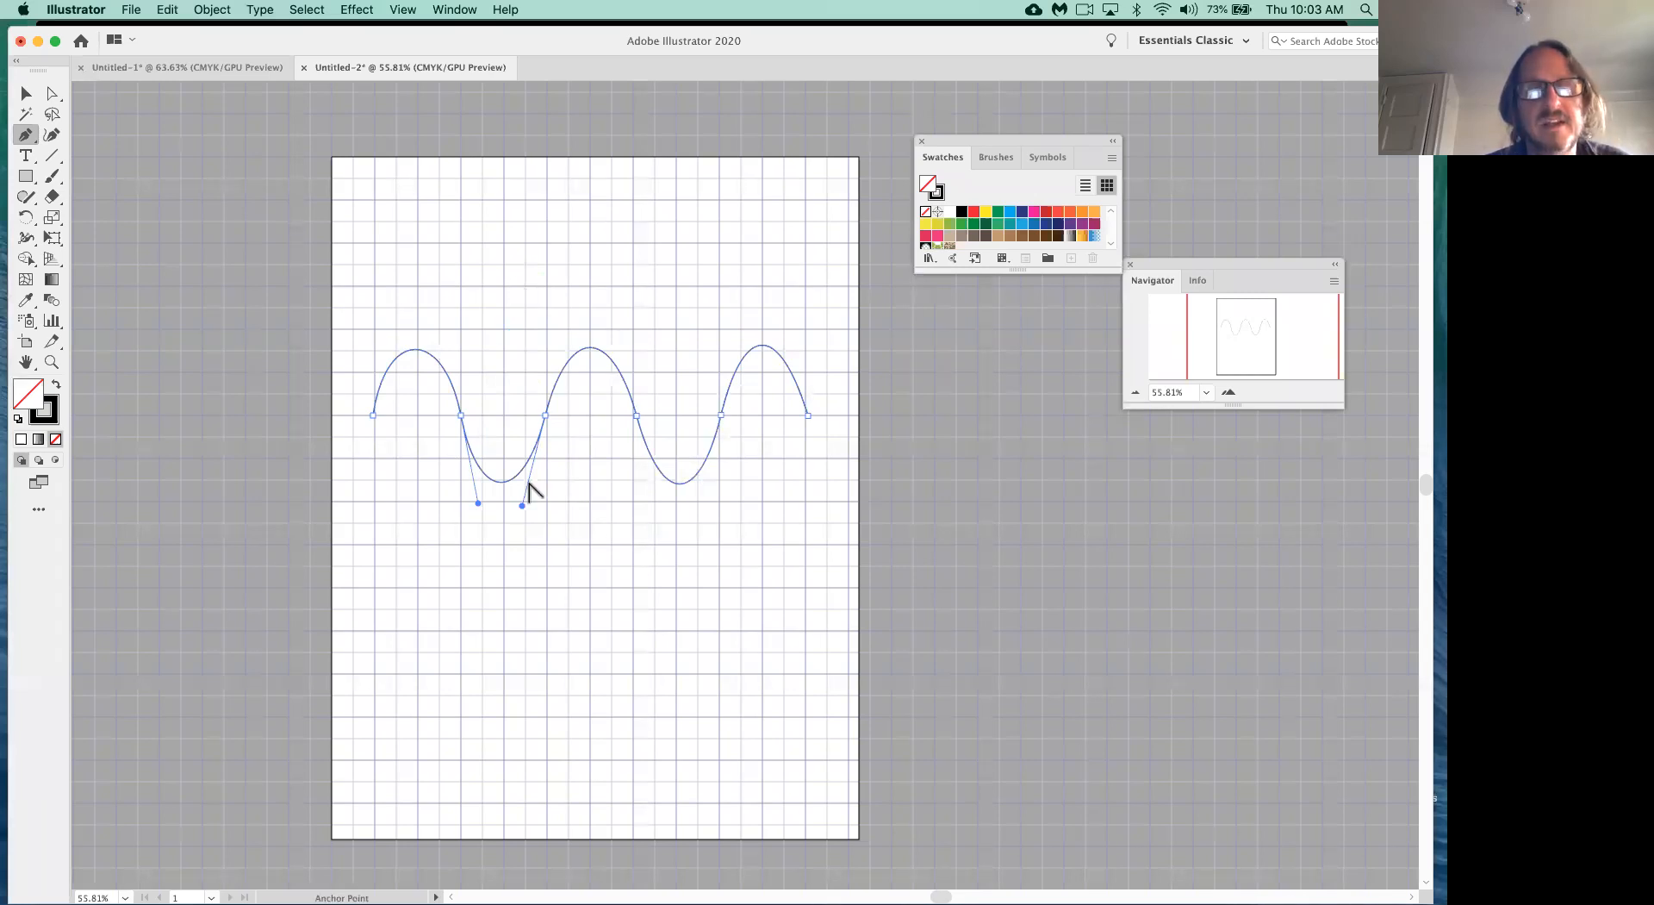
left_click_drag(522, 505, 486, 224)
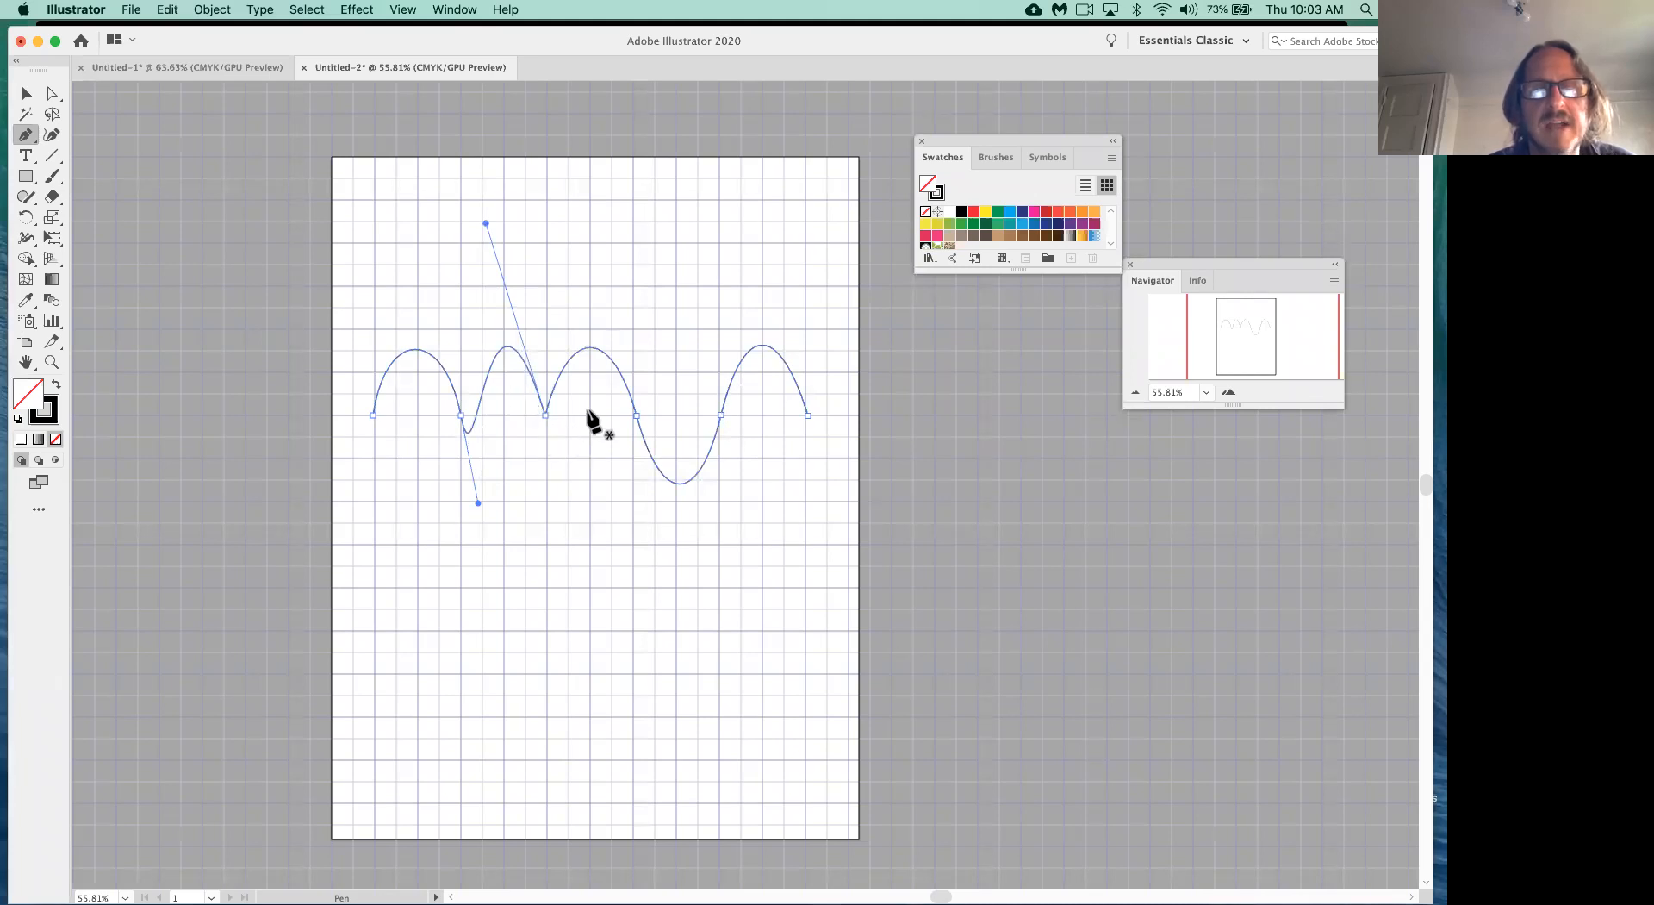
key("super+z")
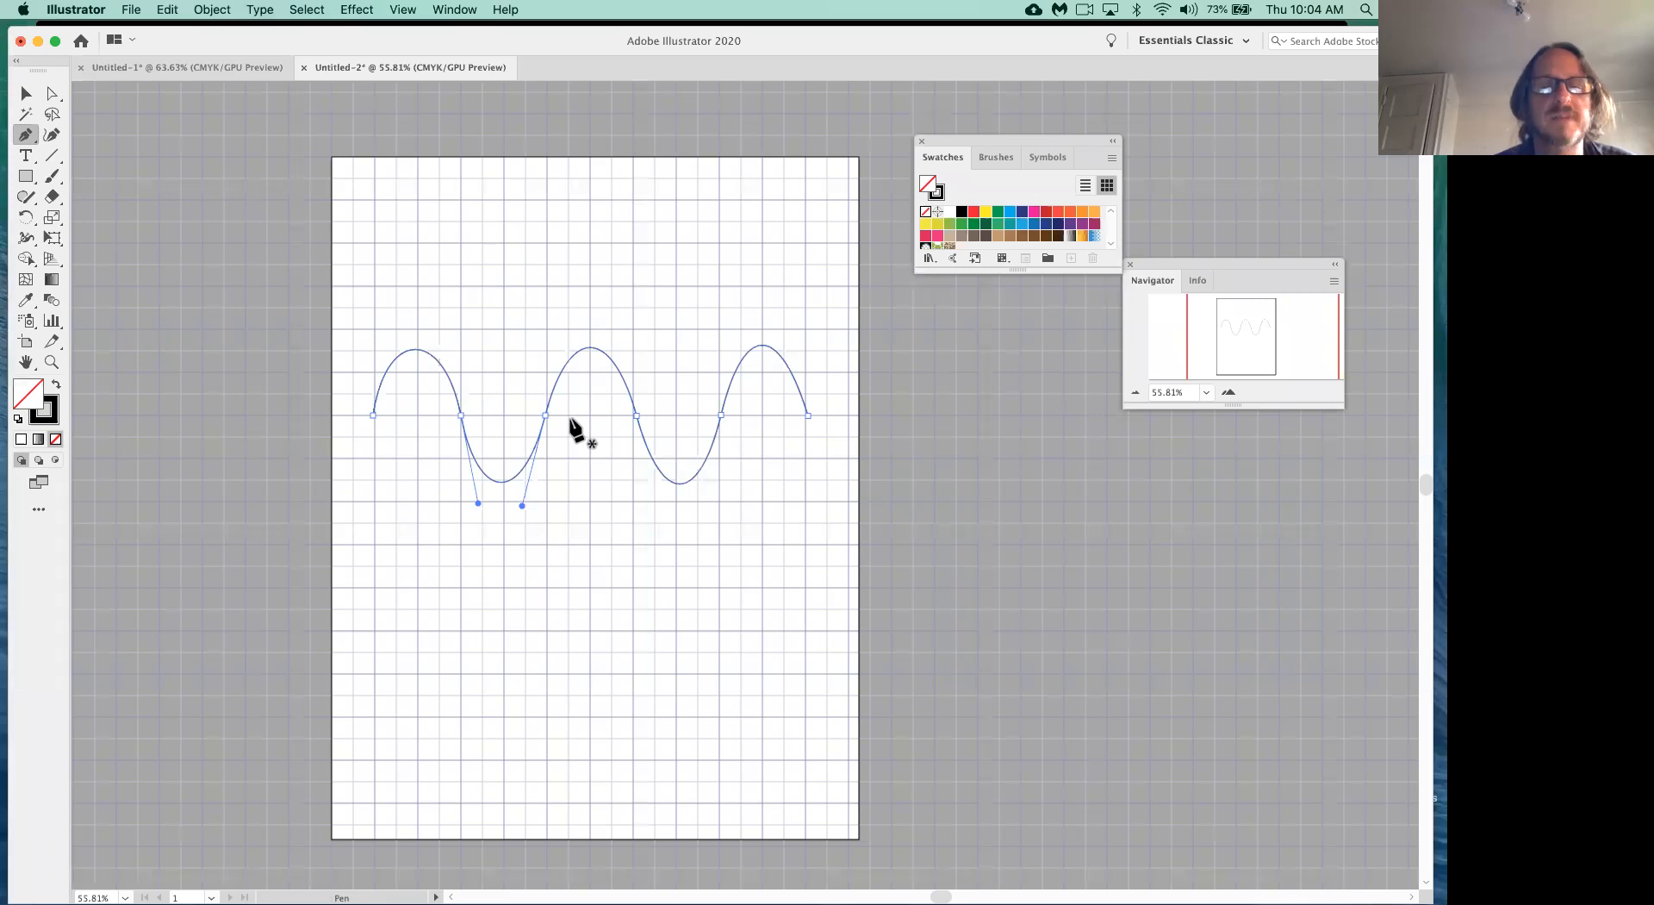
left_click(620, 562, "super")
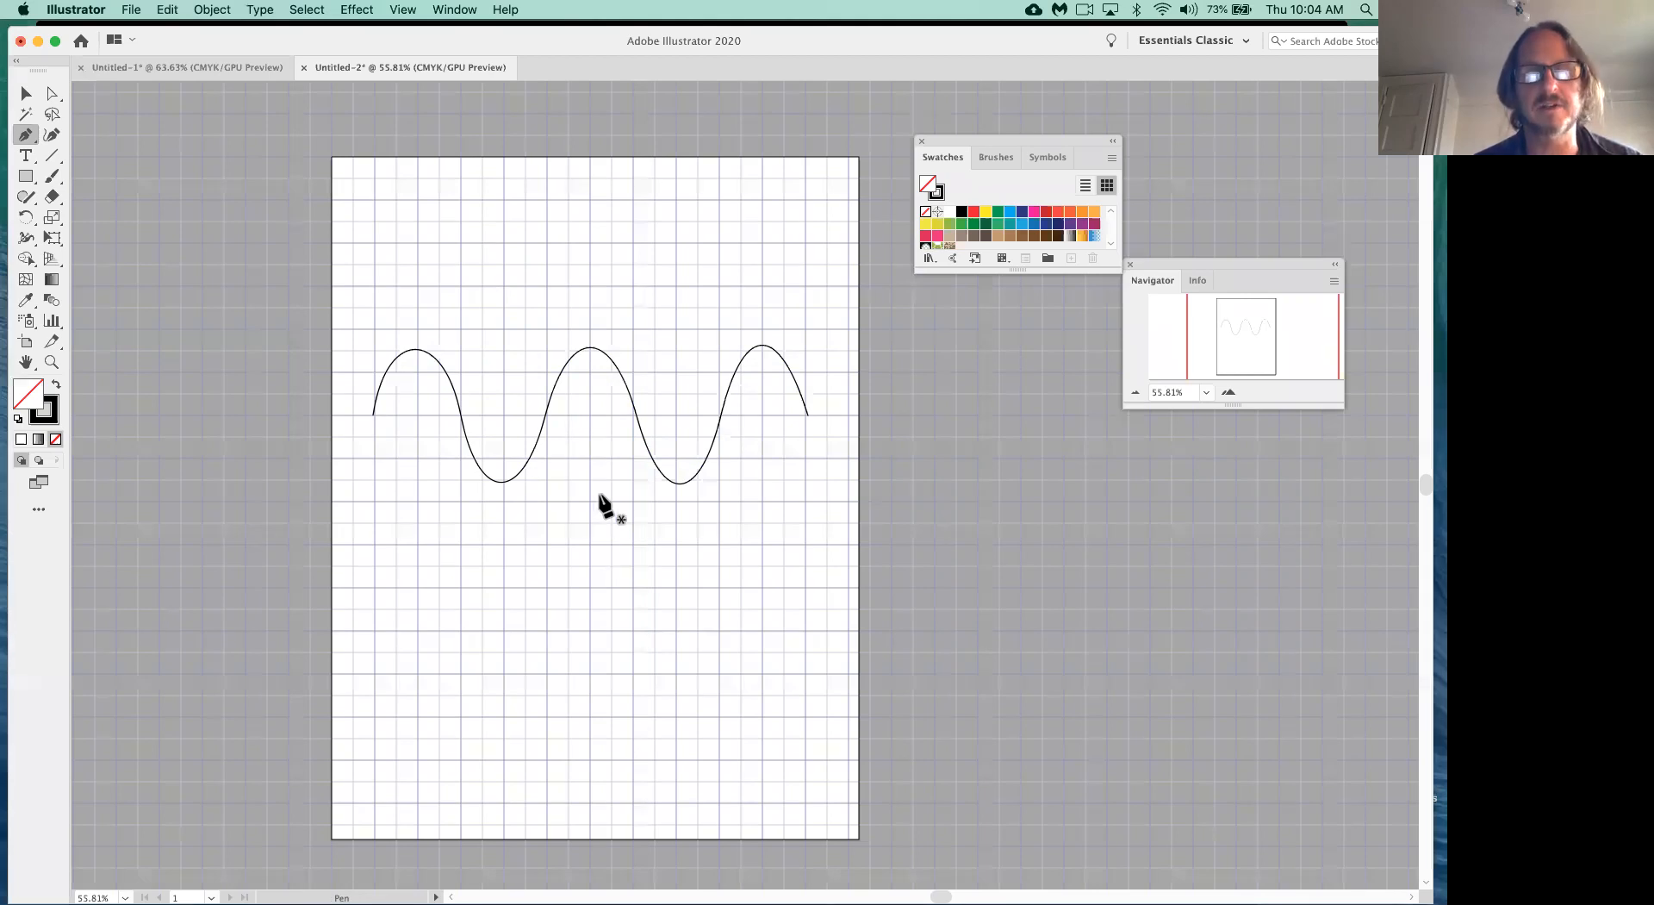
- Nudge the first dip's right-hand handle slightly right, and try pulling it independently to the right past its anchor
left_click(531, 470, "super")
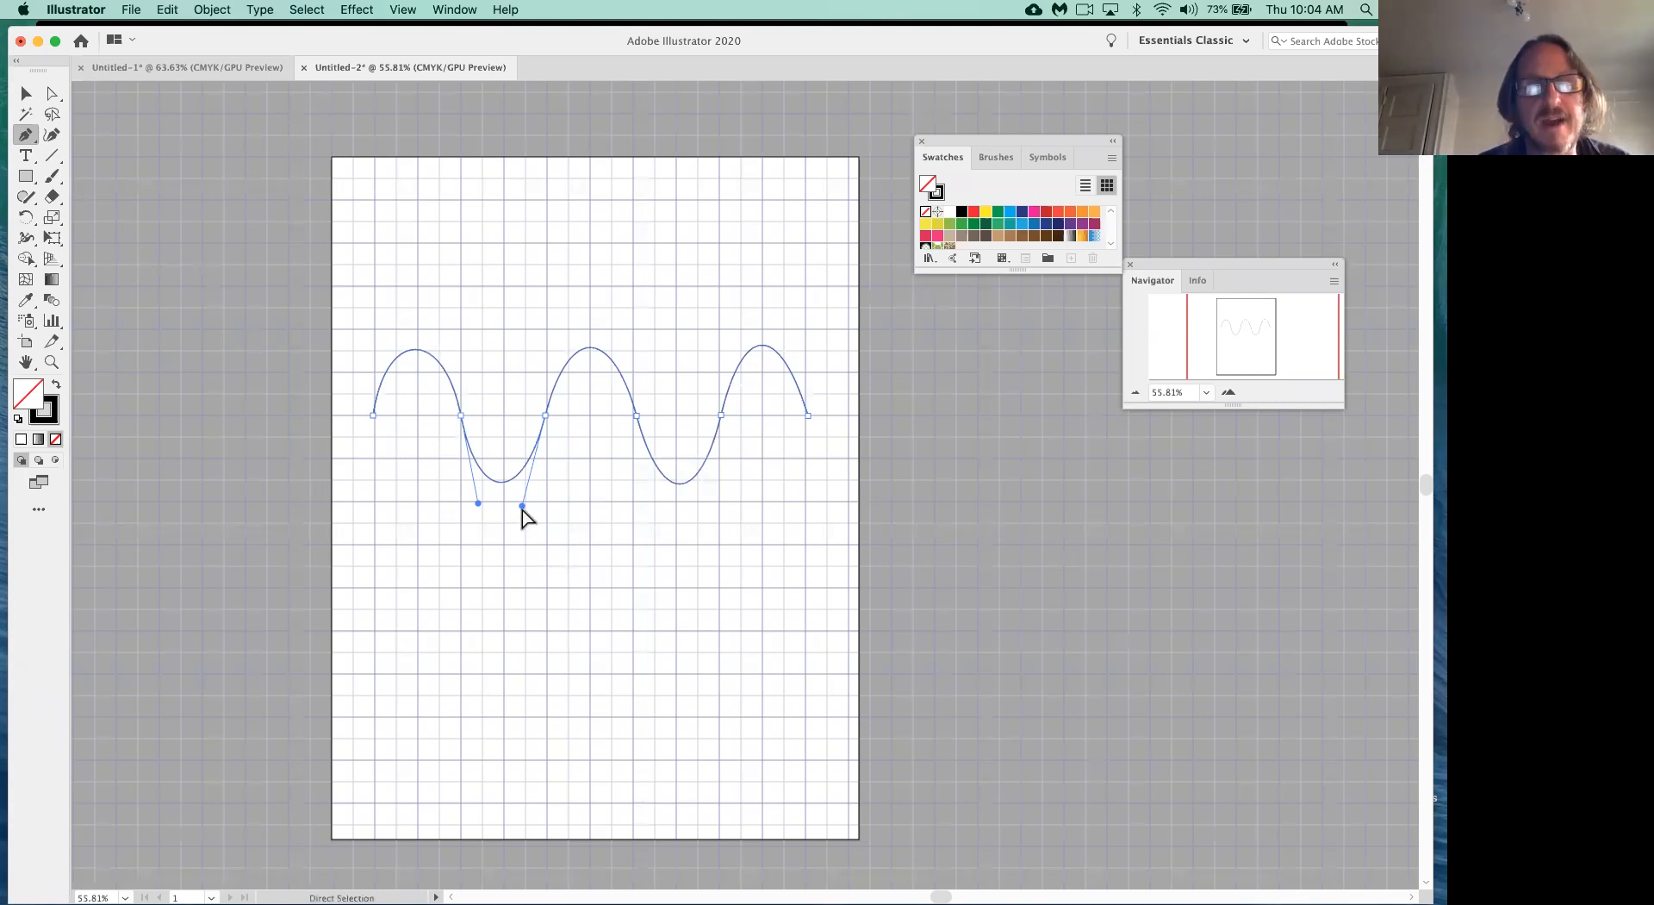
mouse_move(522, 504)
left_mouse_down()
mouse_move(565, 512)
mouse_move(527, 508)
left_mouse_up()
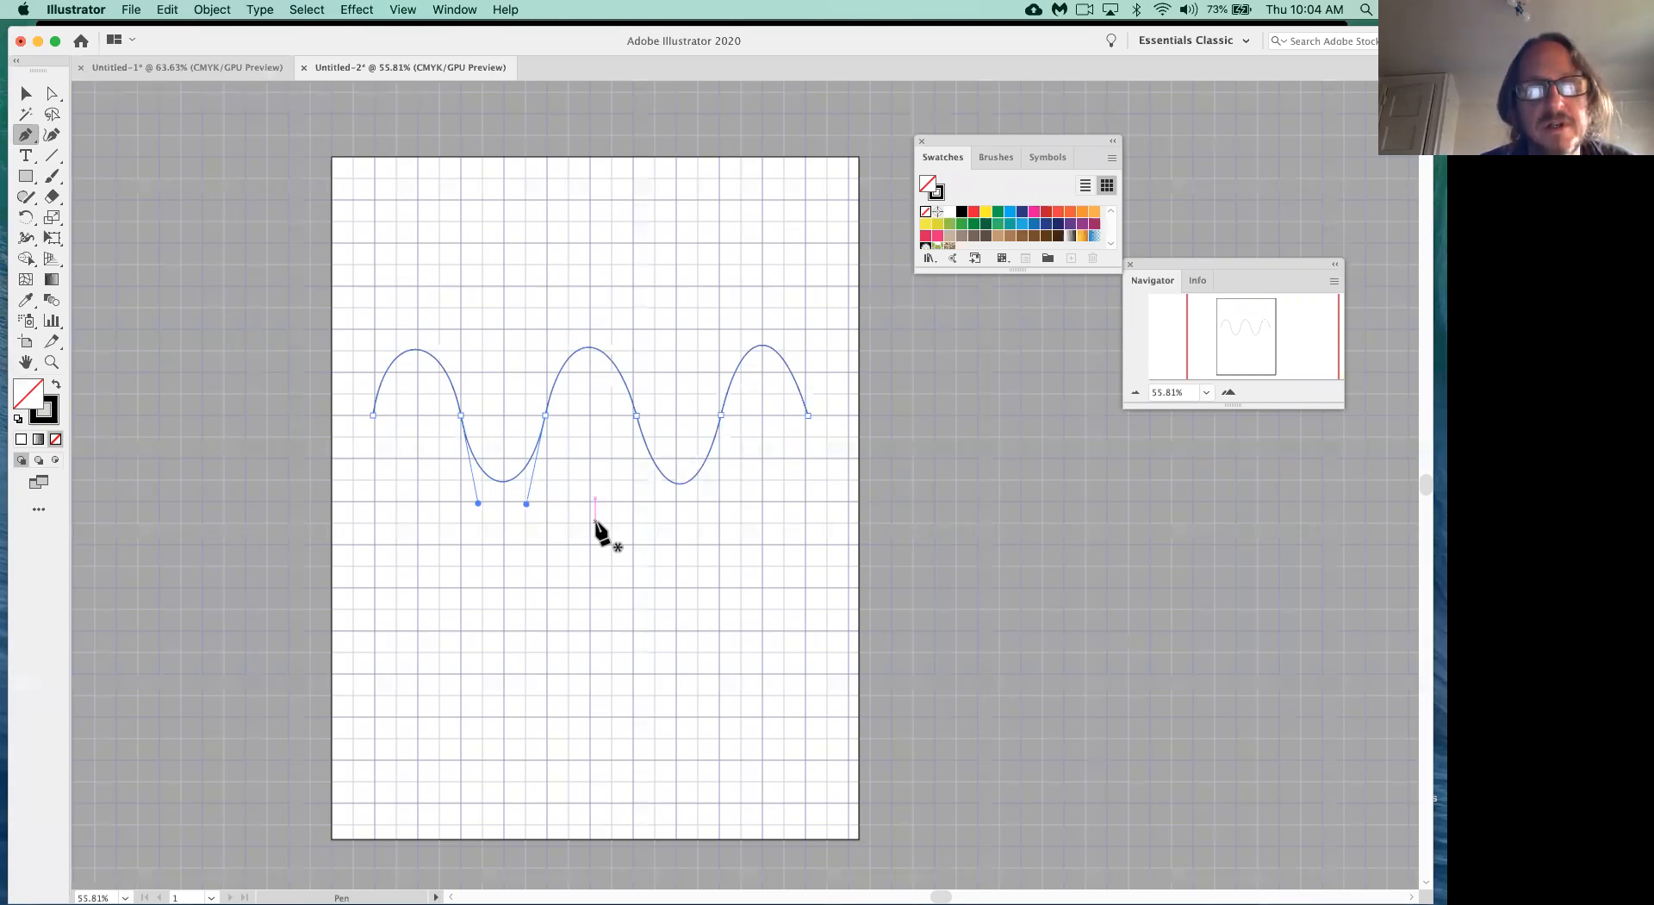
key("alt")
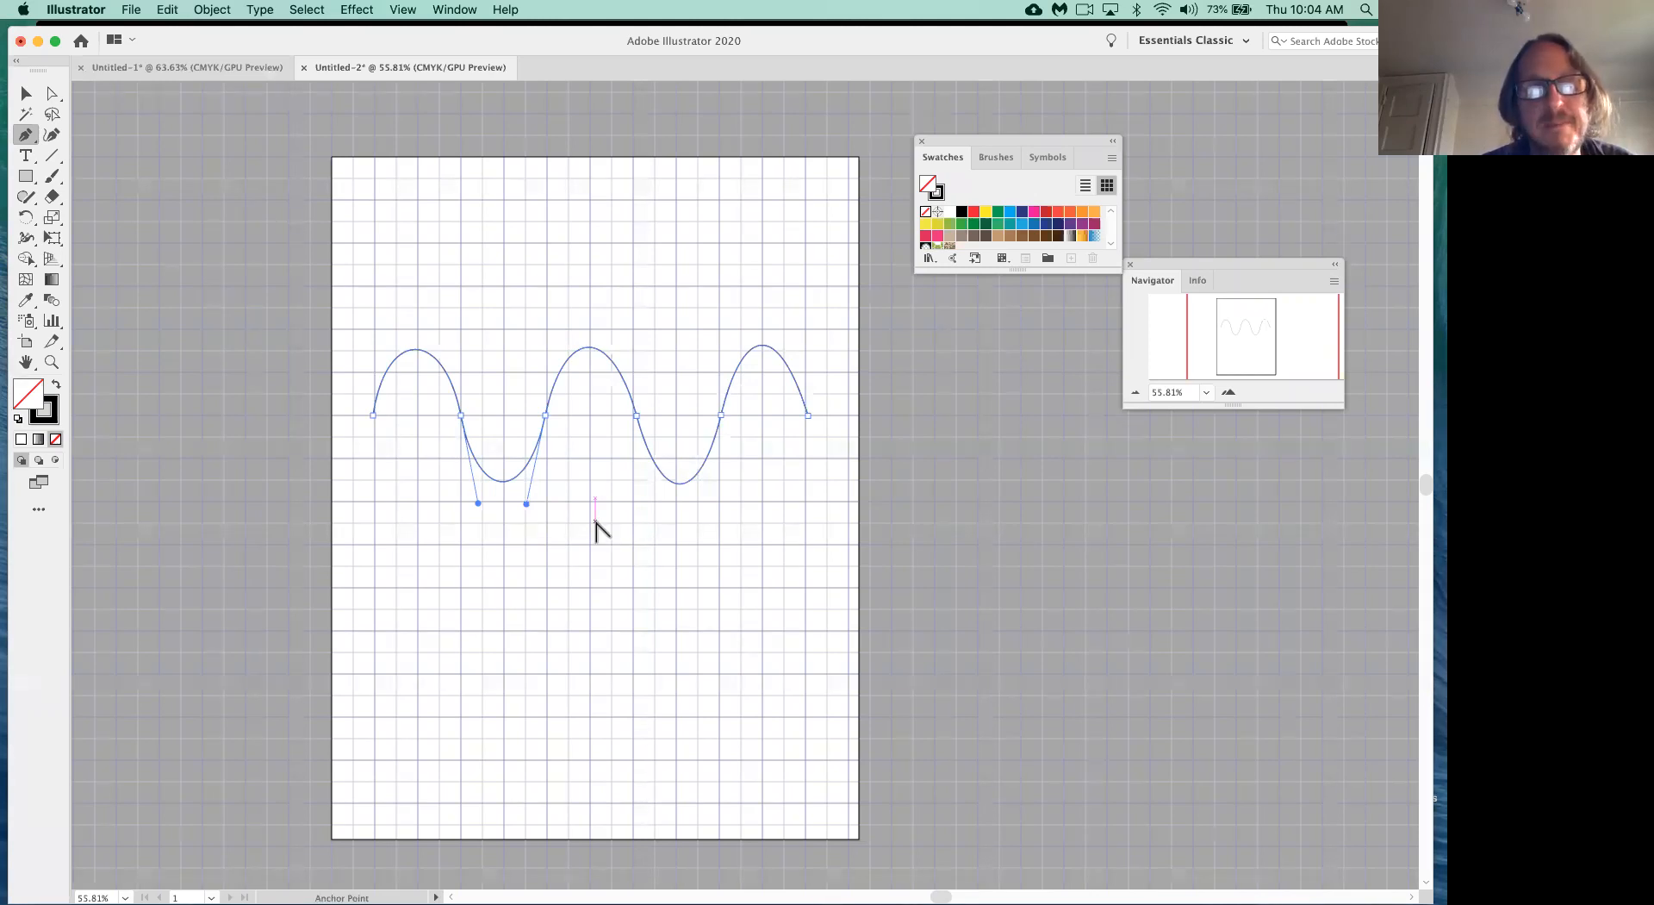
left_click_drag(526, 503, 622, 476)
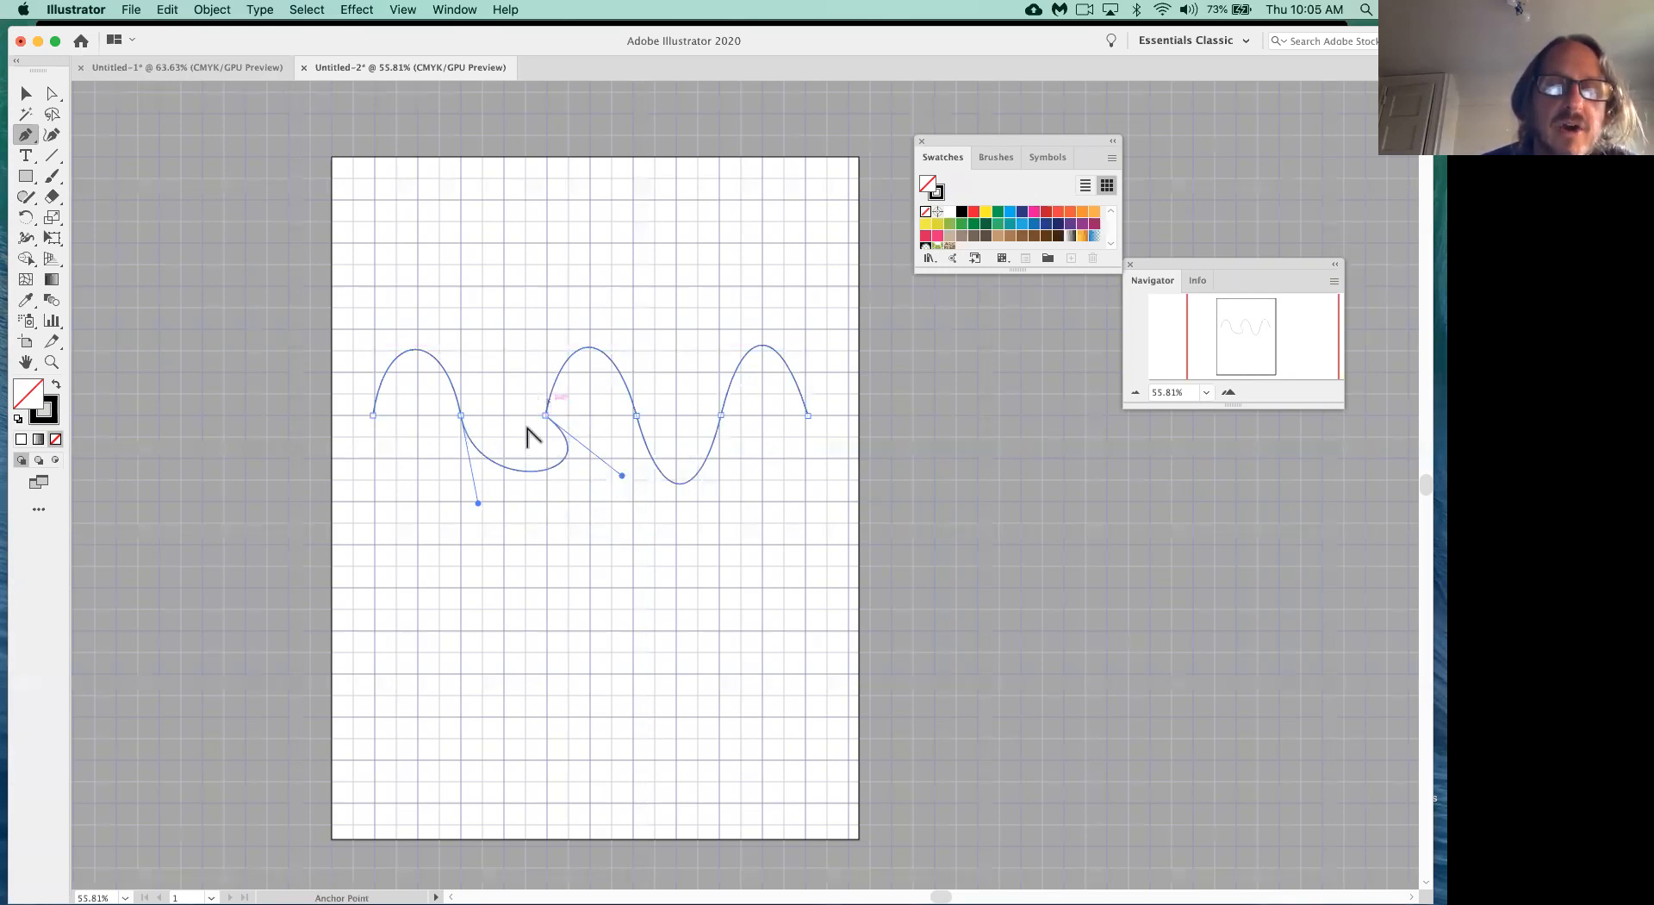
key("super+z")
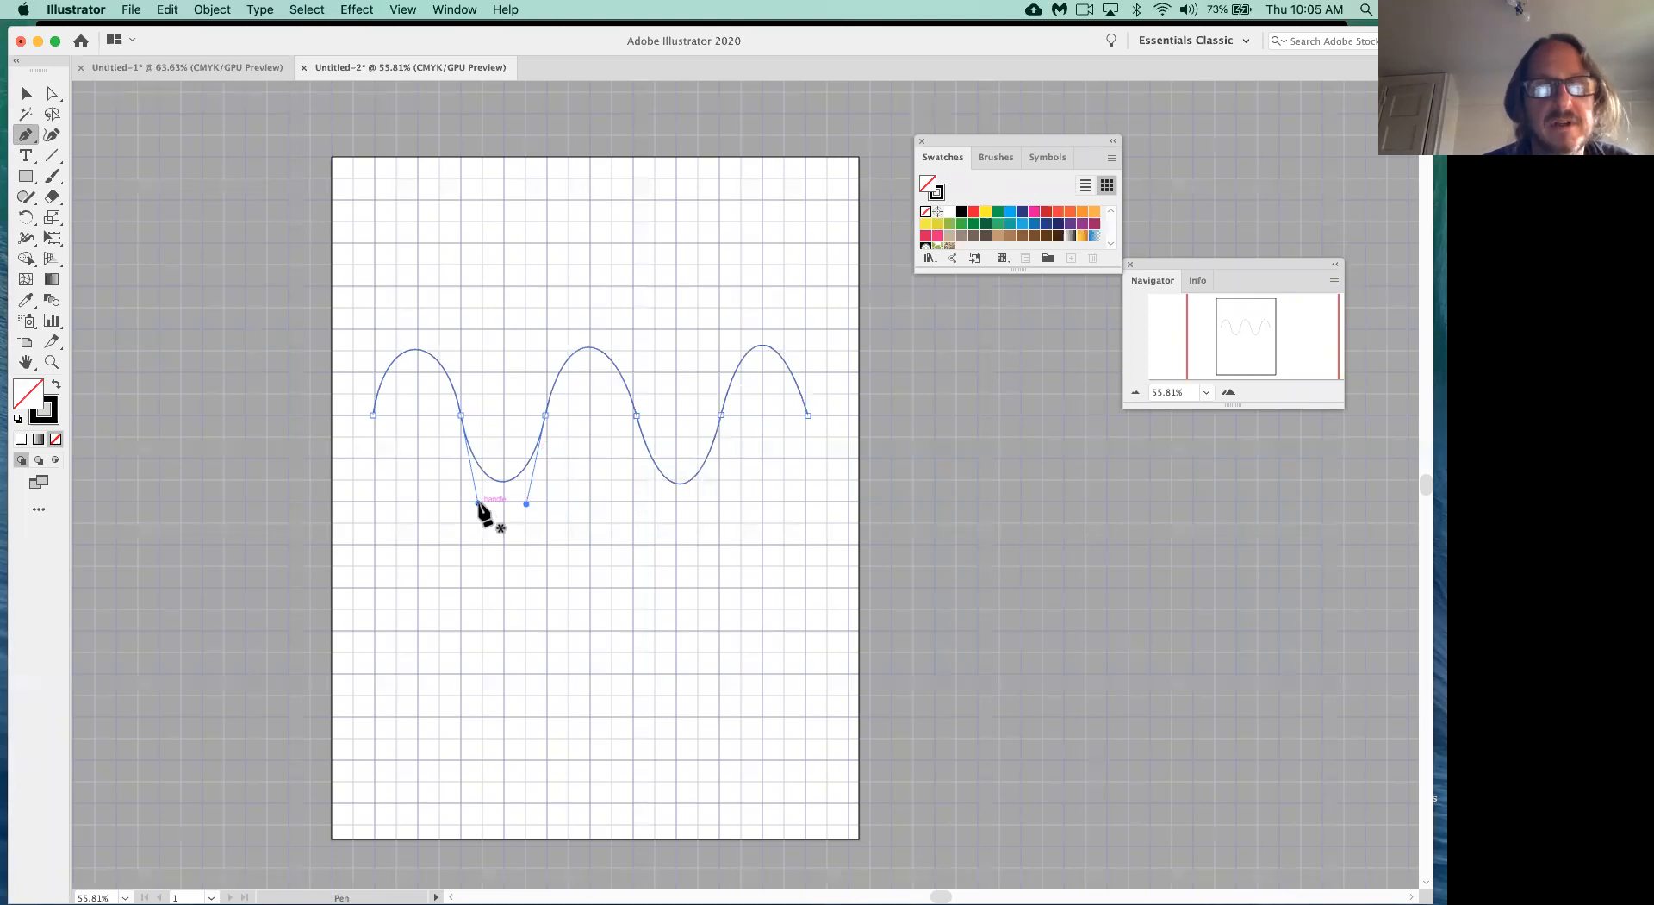
- Try tilting the first dip's left-hand handle outward to the left, and delete the whole wave
left_click_drag(478, 502, 427, 498)
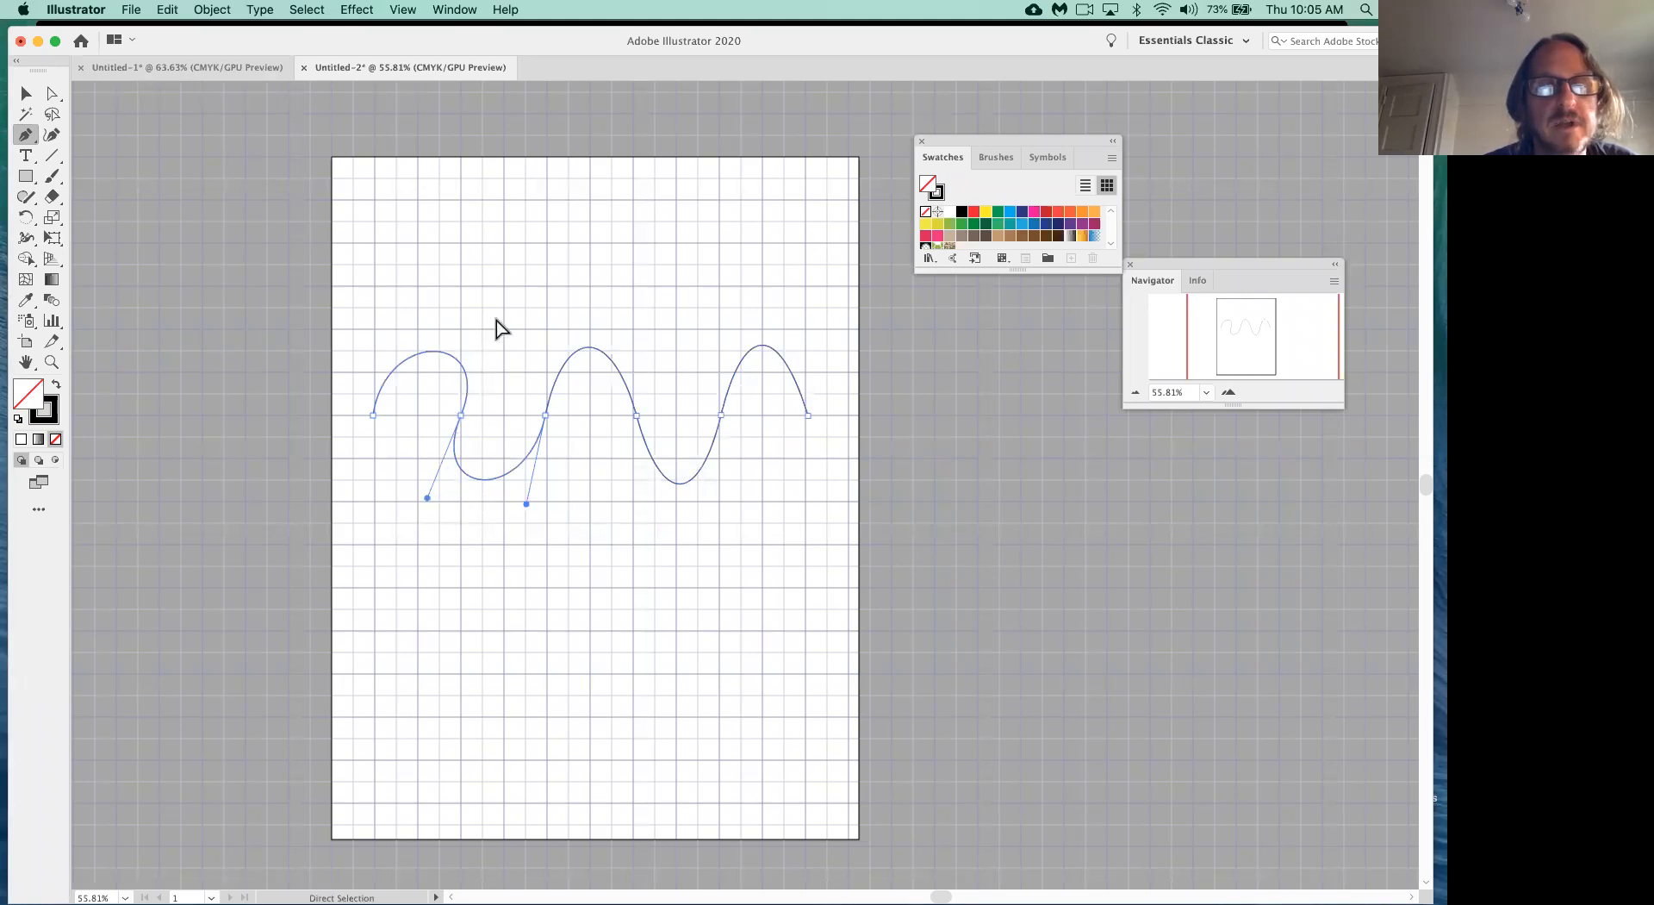
key("super+z")
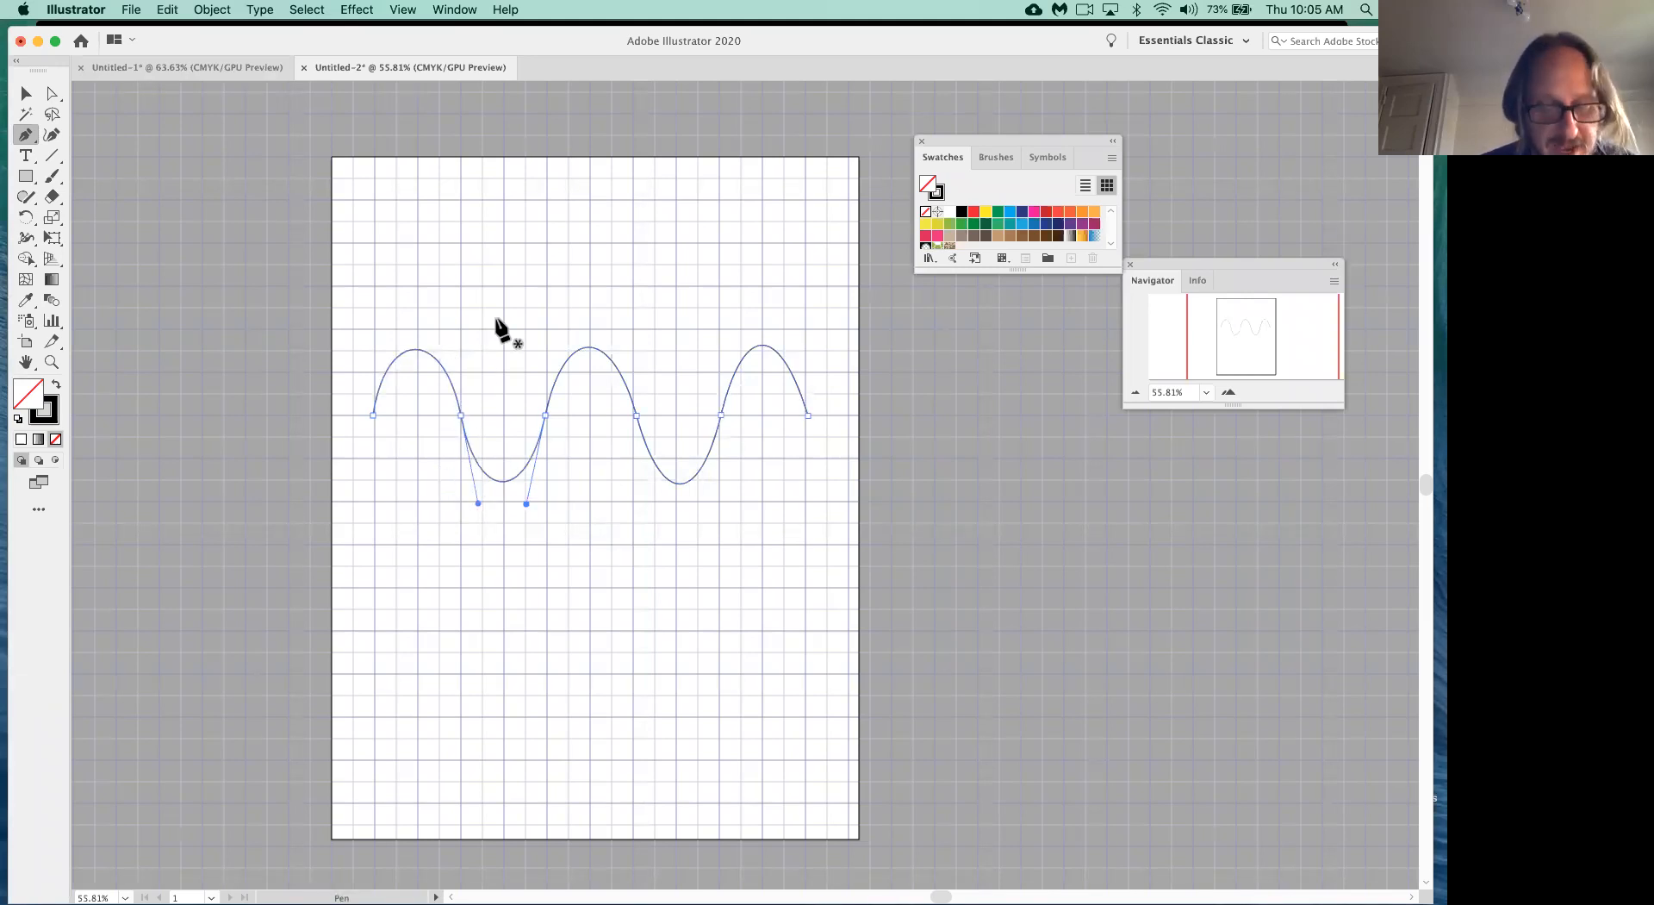
left_click_drag(478, 503, 404, 497)
key("BackSpace")
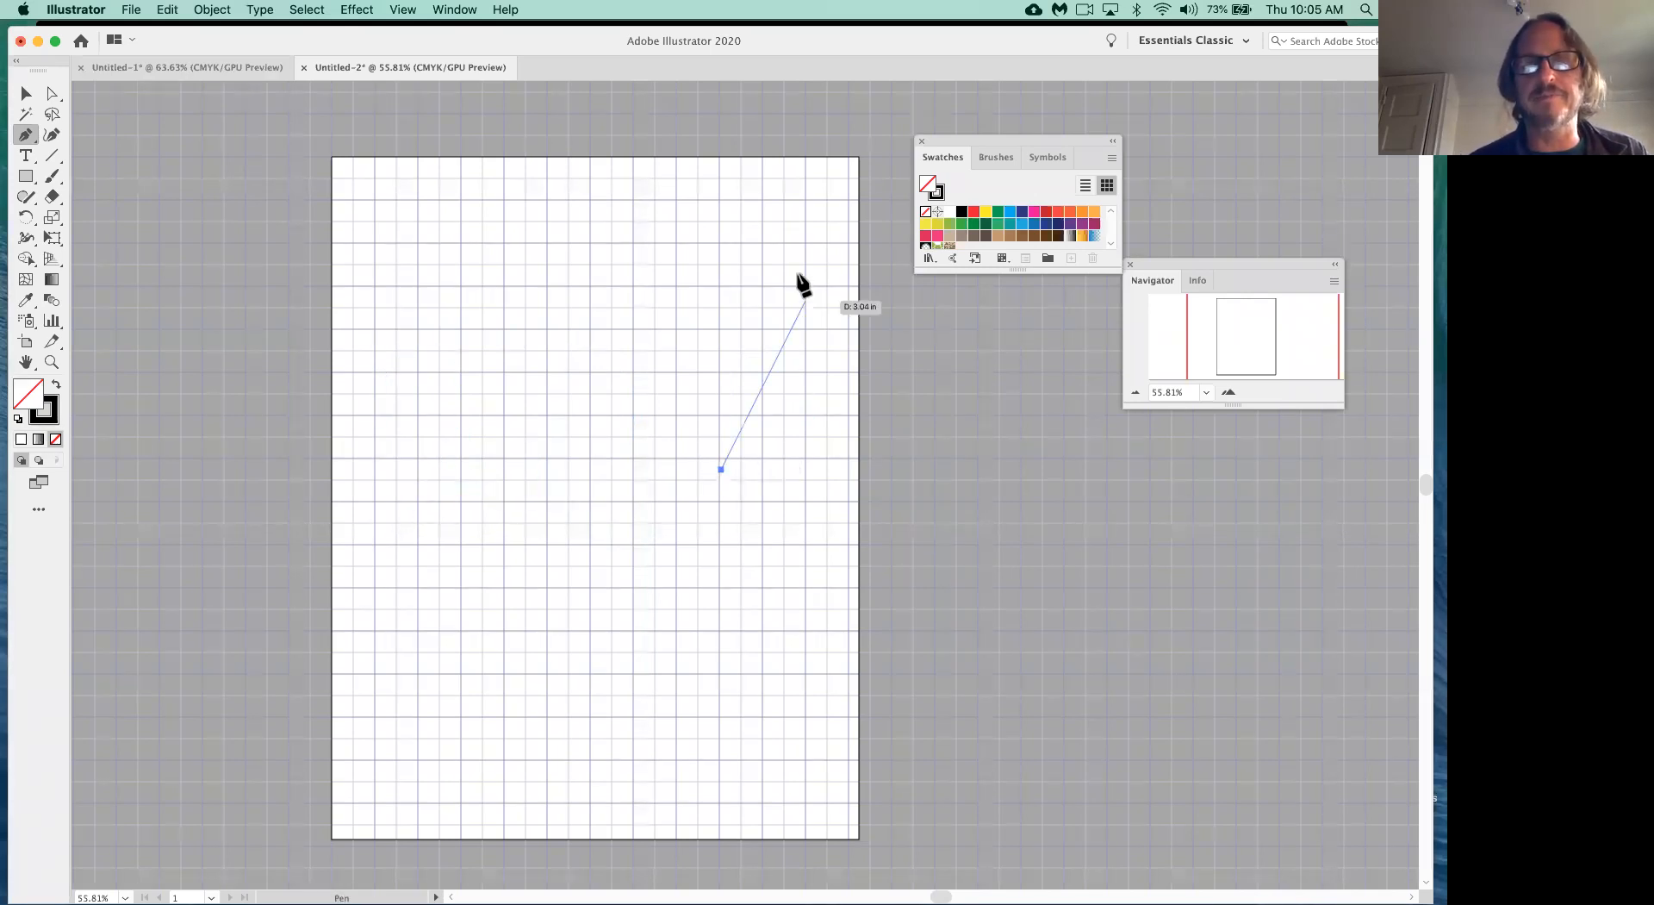
- Draw the back of the skull, crown and forehead of a left-facing head profile with the Pen tool, ending at the brow notch
left_click_drag(807, 337, 800, 251)
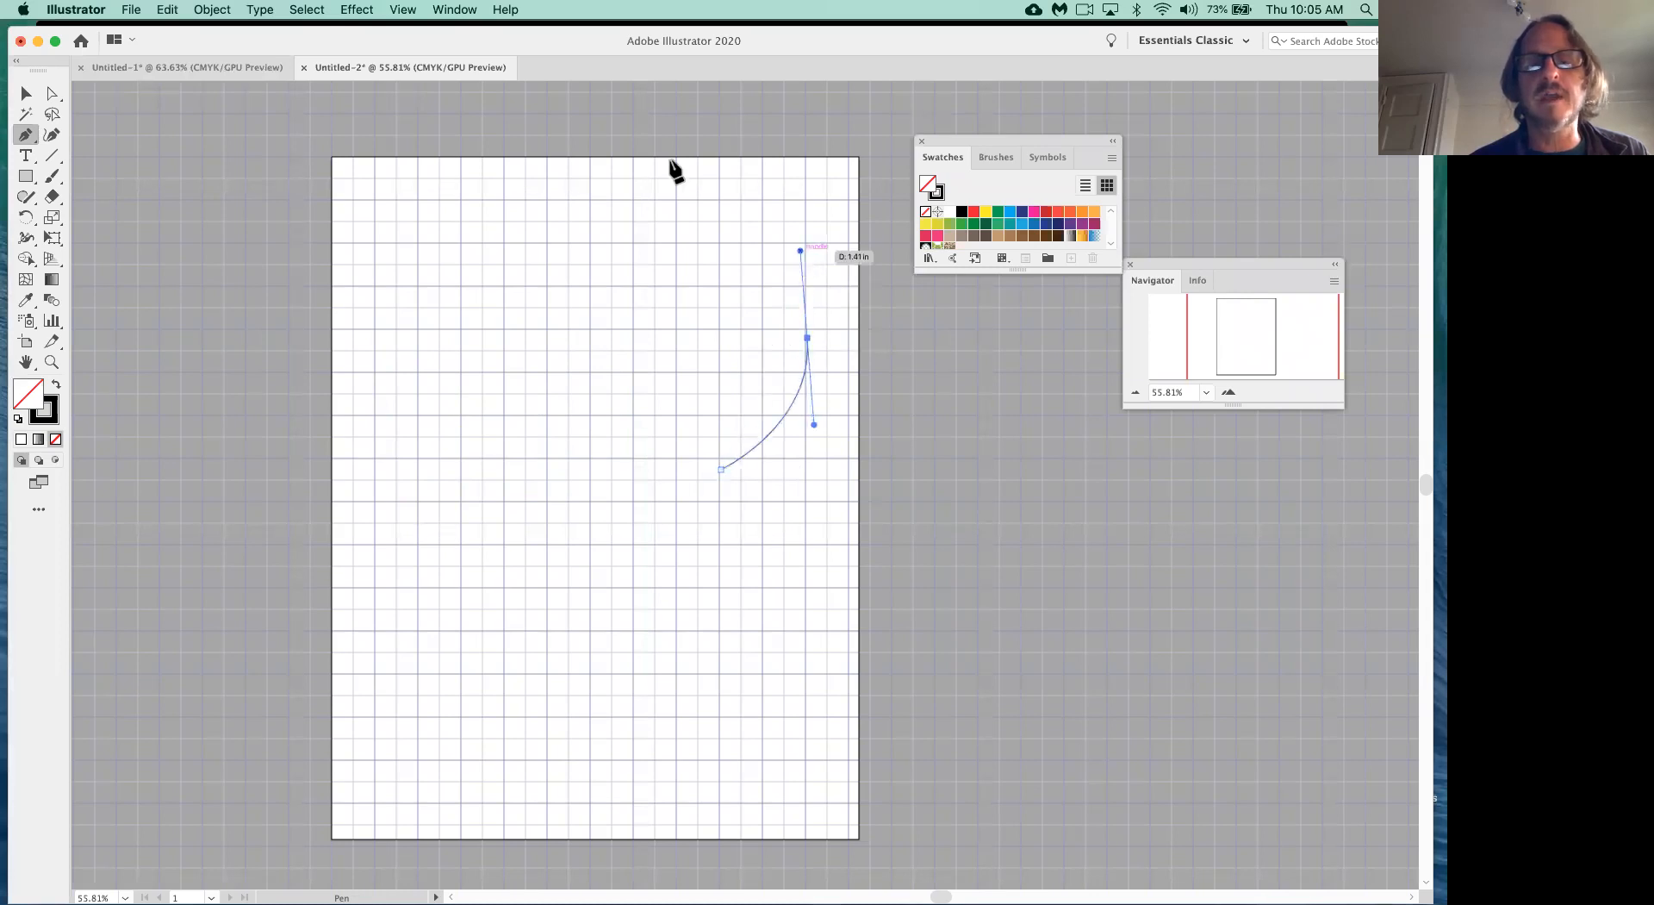
left_click_drag(596, 189, 480, 217)
left_click(495, 311)
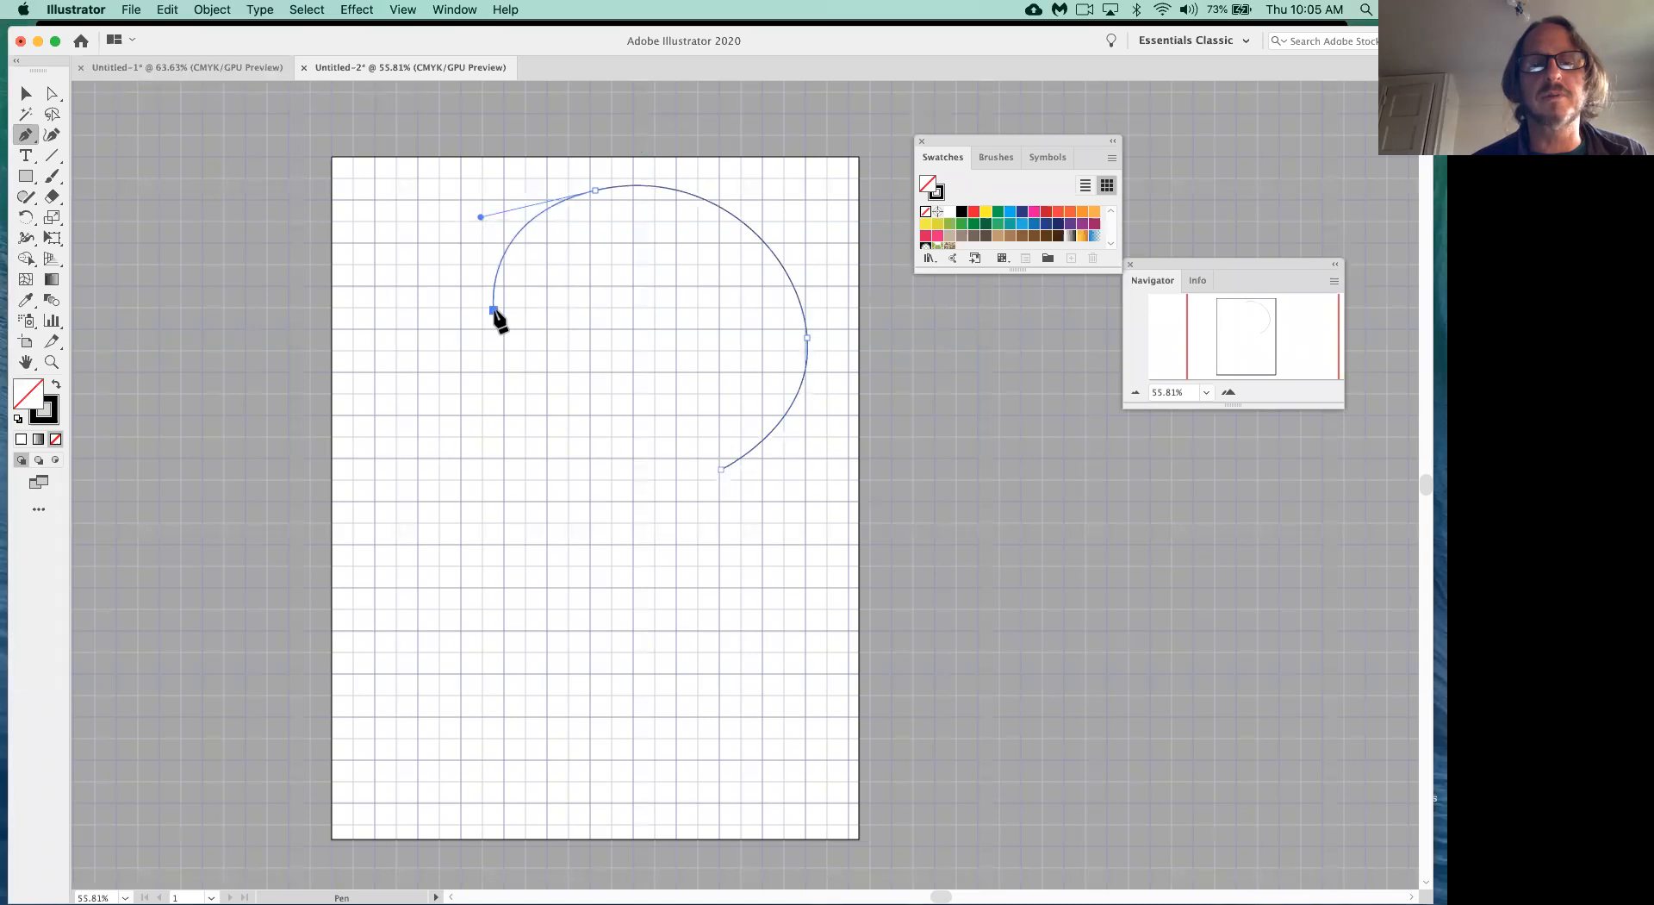
left_click(517, 355)
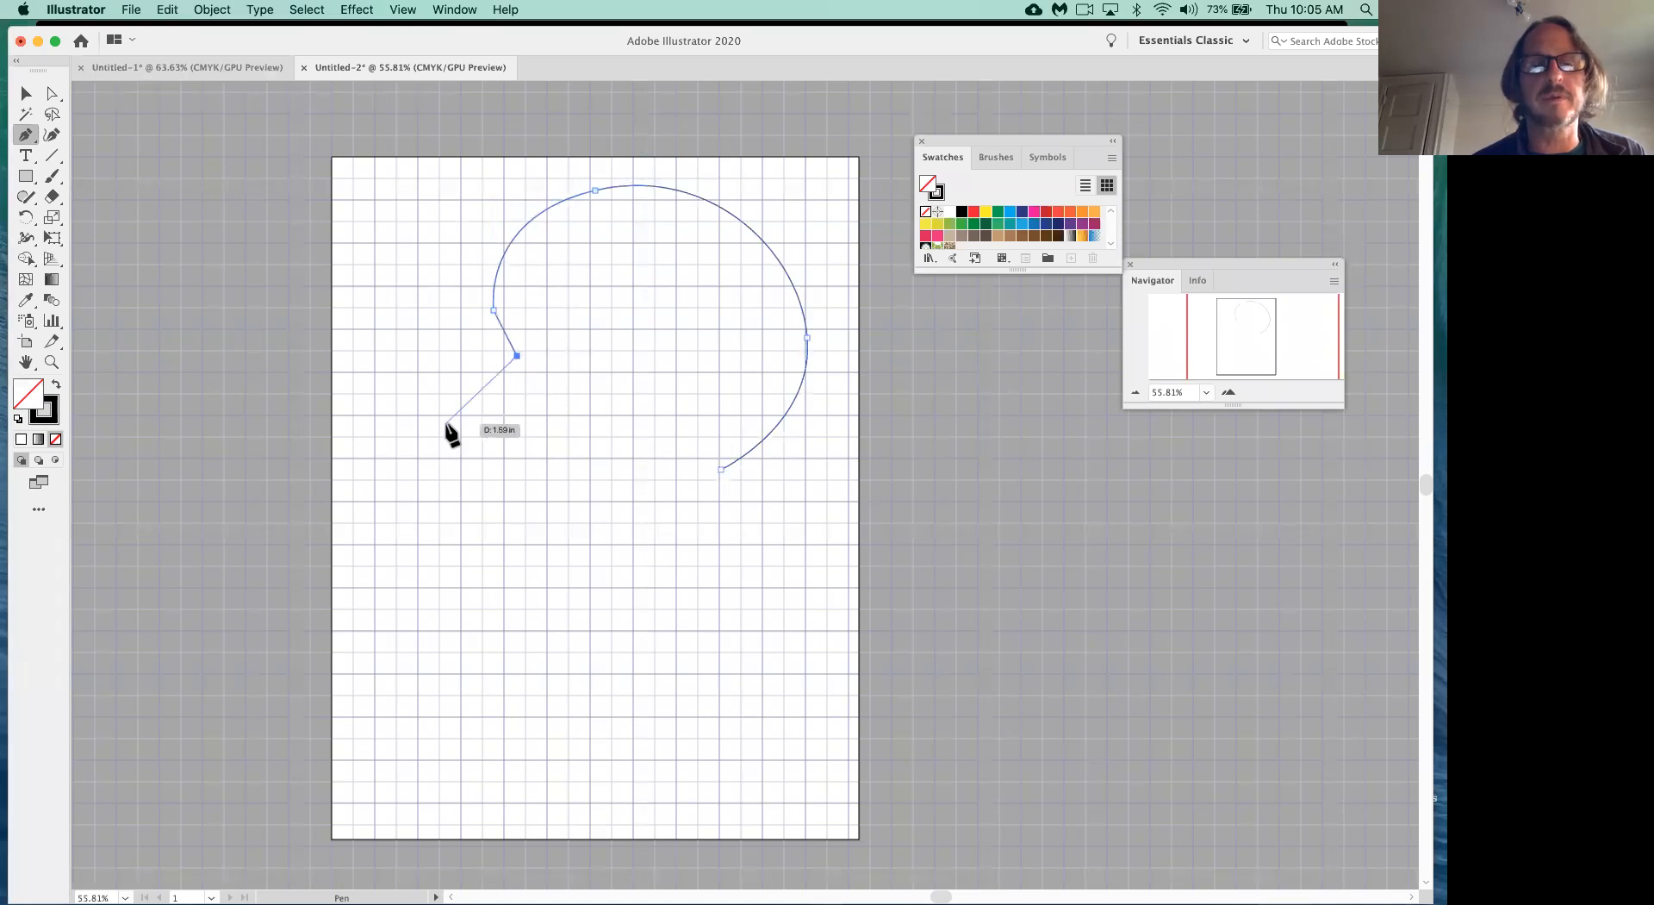
- Continue the profile with a rounded pointed nose and short straight segments for the upper lip, mouth notch and lower lip
left_click_drag(454, 412, 465, 424)
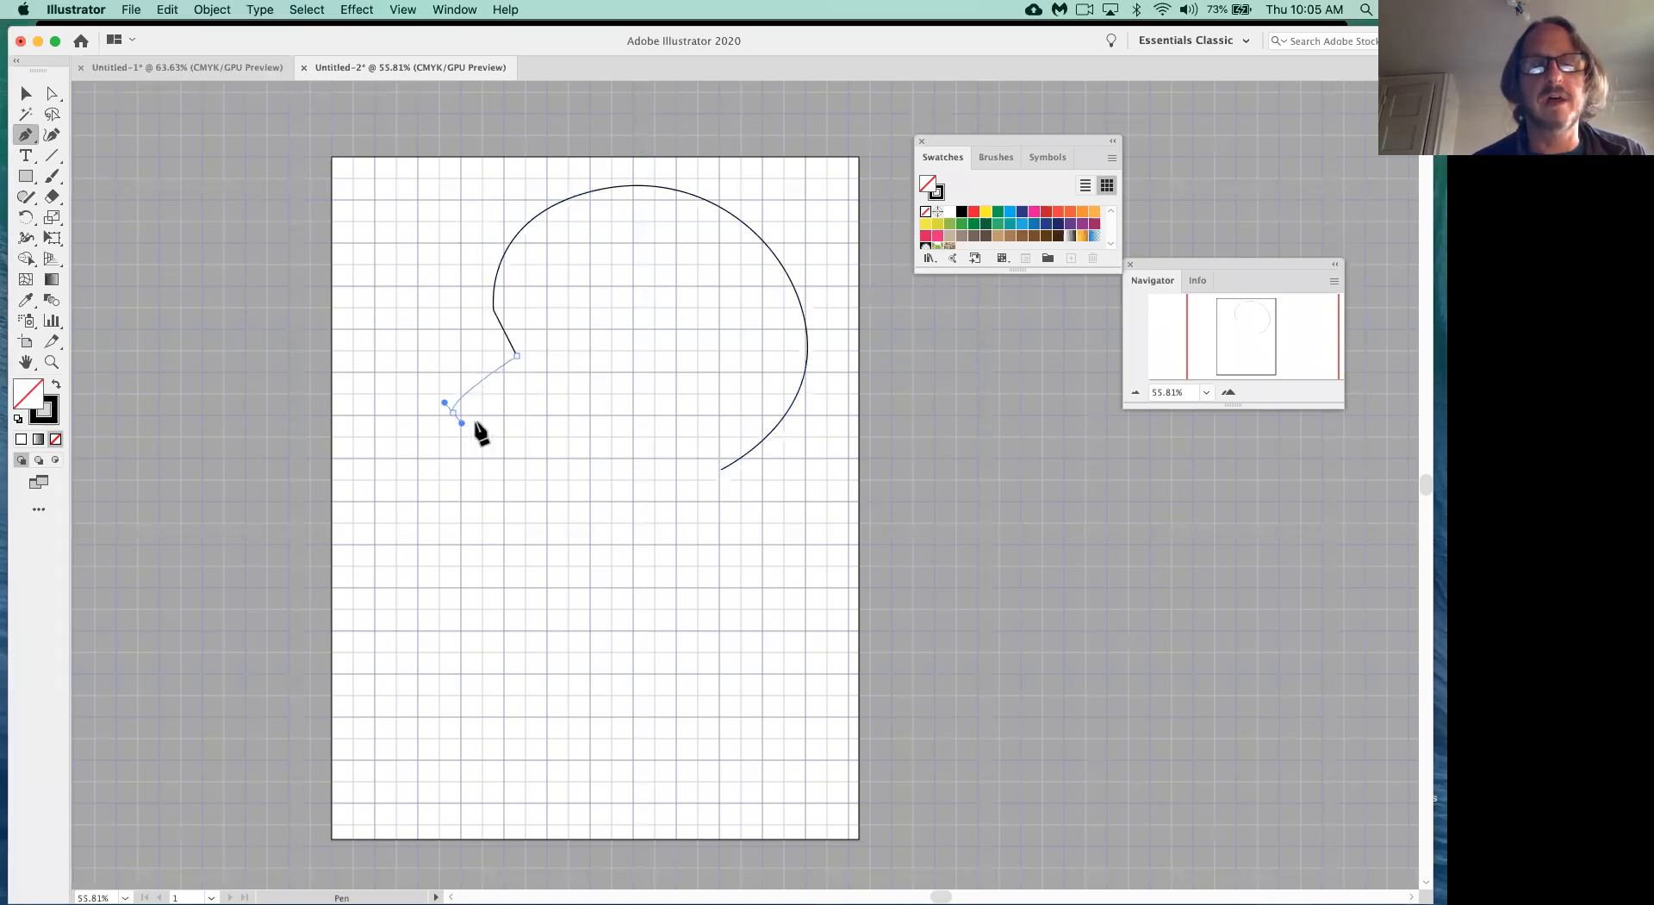
left_click(524, 421)
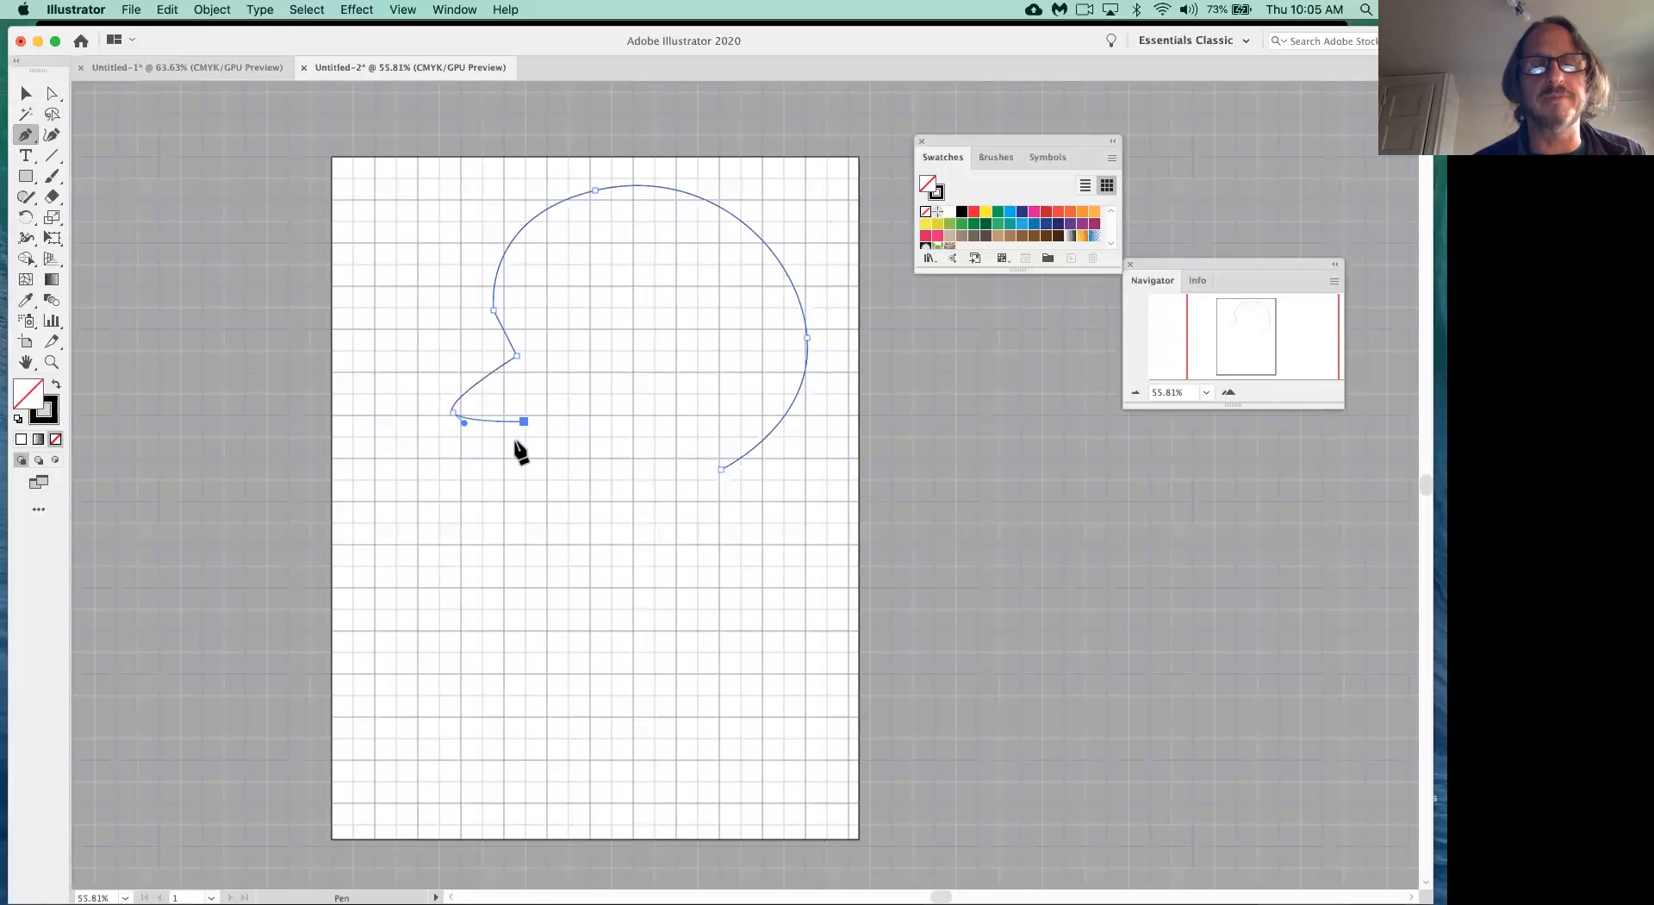
left_click(514, 443)
left_click(529, 453)
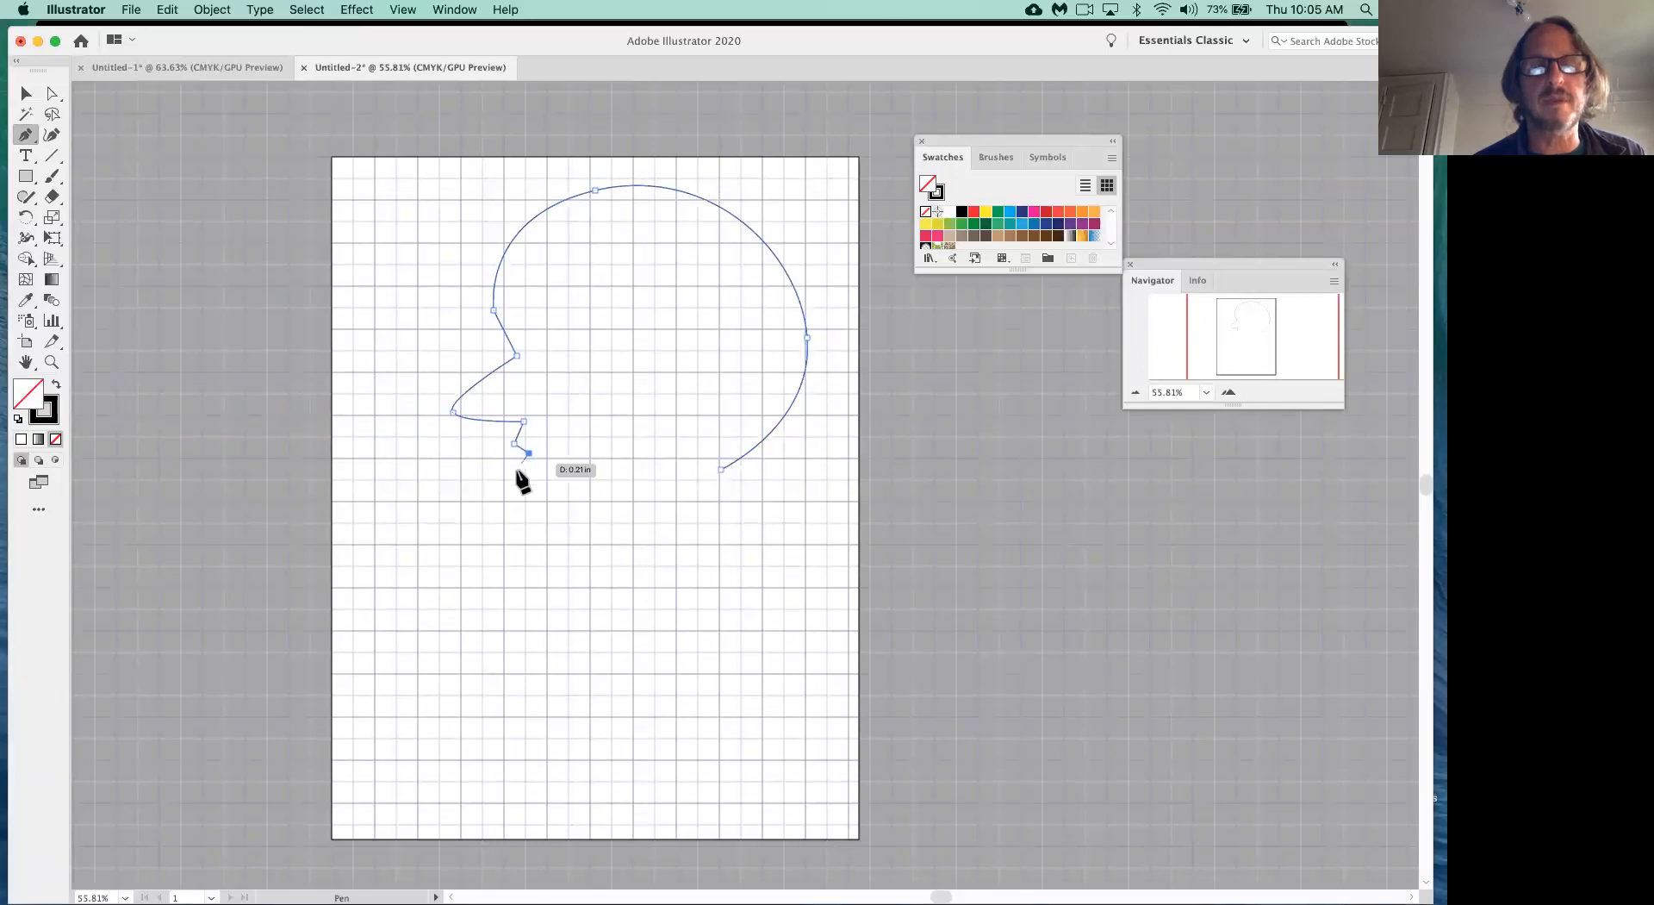
left_click(518, 469)
- Add a curved chin, jaw and straight-edged neck to the profile, and close the path at its starting point on the nape
left_click_drag(564, 509, 554, 525)
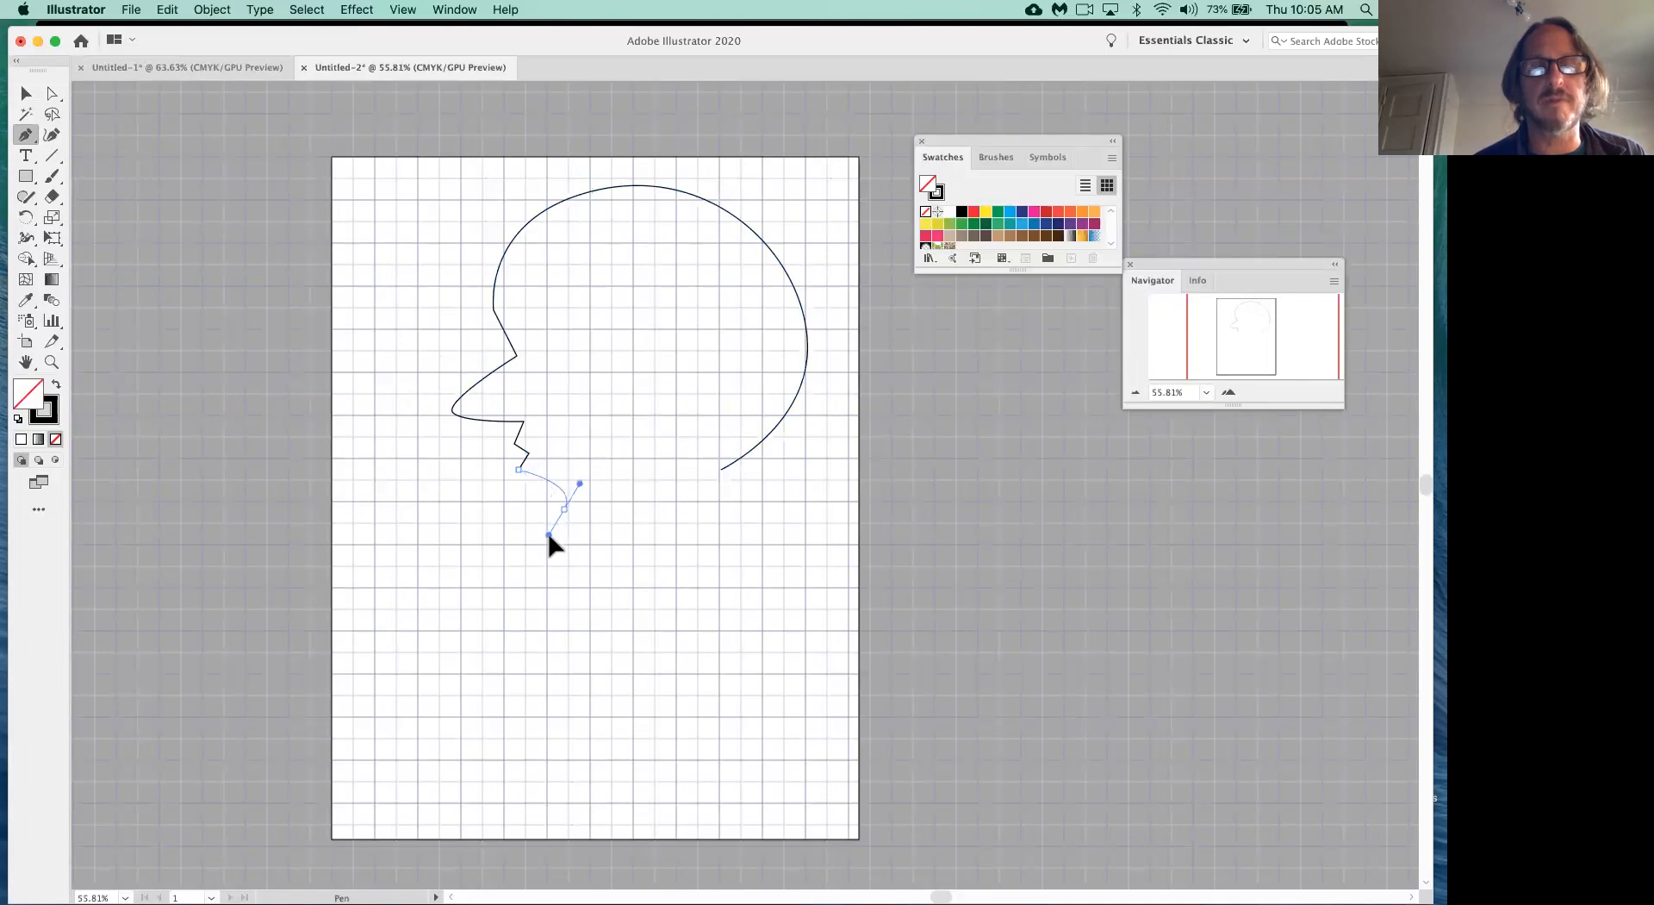
left_click_drag(585, 571, 684, 596)
left_click(676, 655)
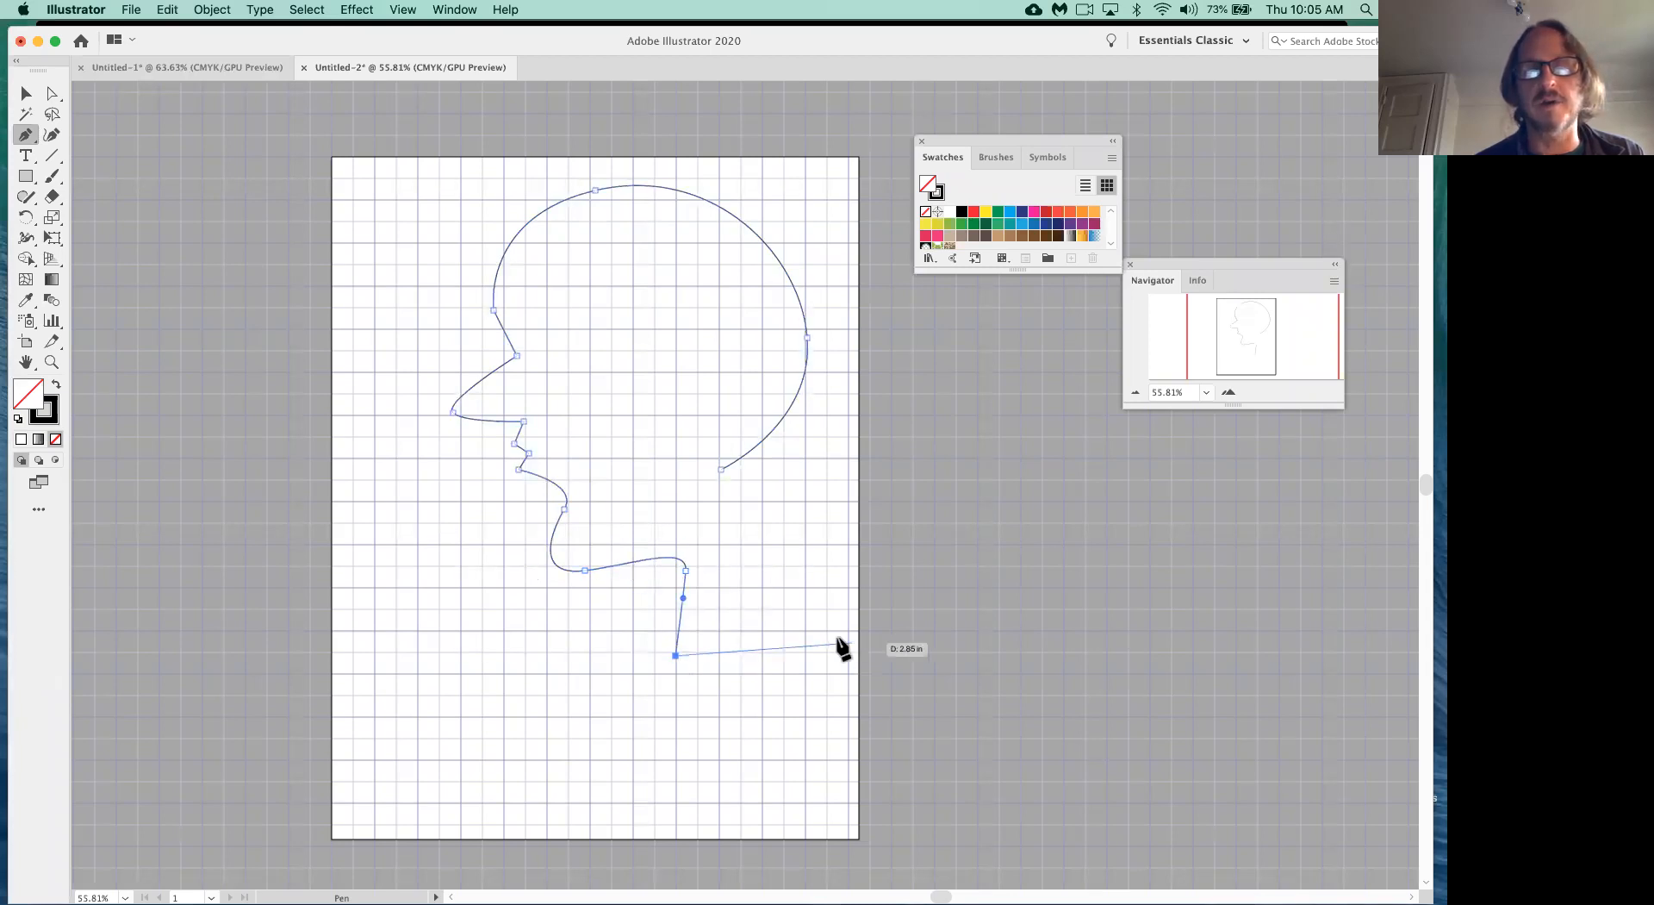
left_click(807, 655)
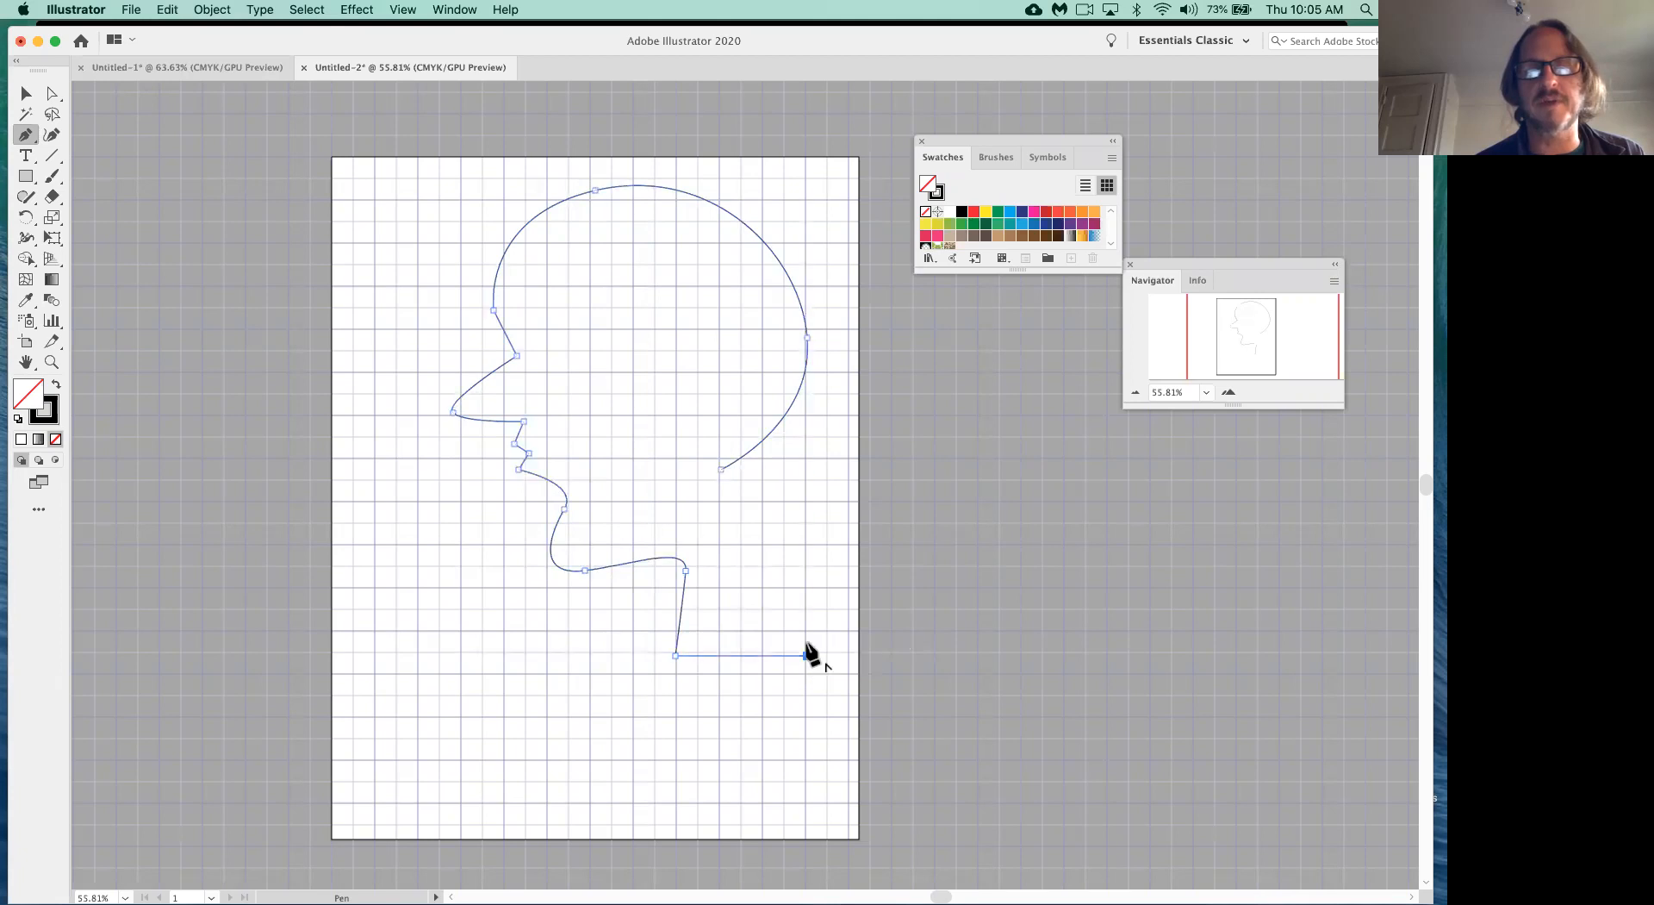
left_click(721, 468)
- Reshape the neck by moving the nape outward, raising the jaw point and both base corners, and lengthening the nape's lower handle
left_click_drag(721, 468, 759, 474)
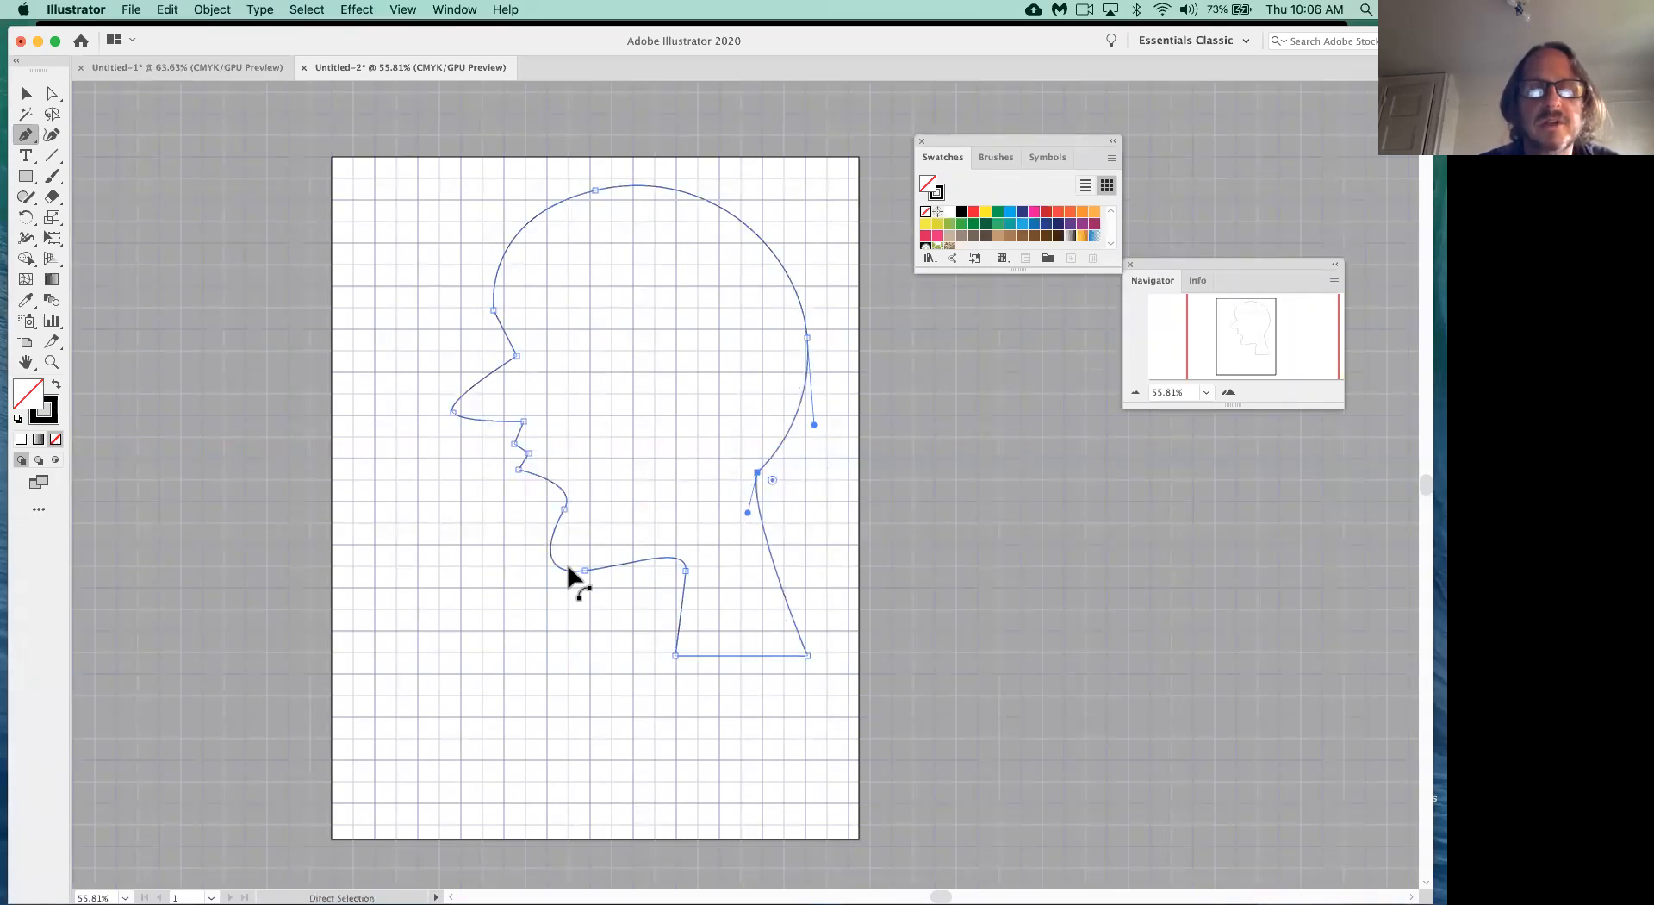
mouse_move(582, 569)
left_mouse_down()
mouse_move(600, 552)
mouse_move(563, 553)
left_mouse_up()
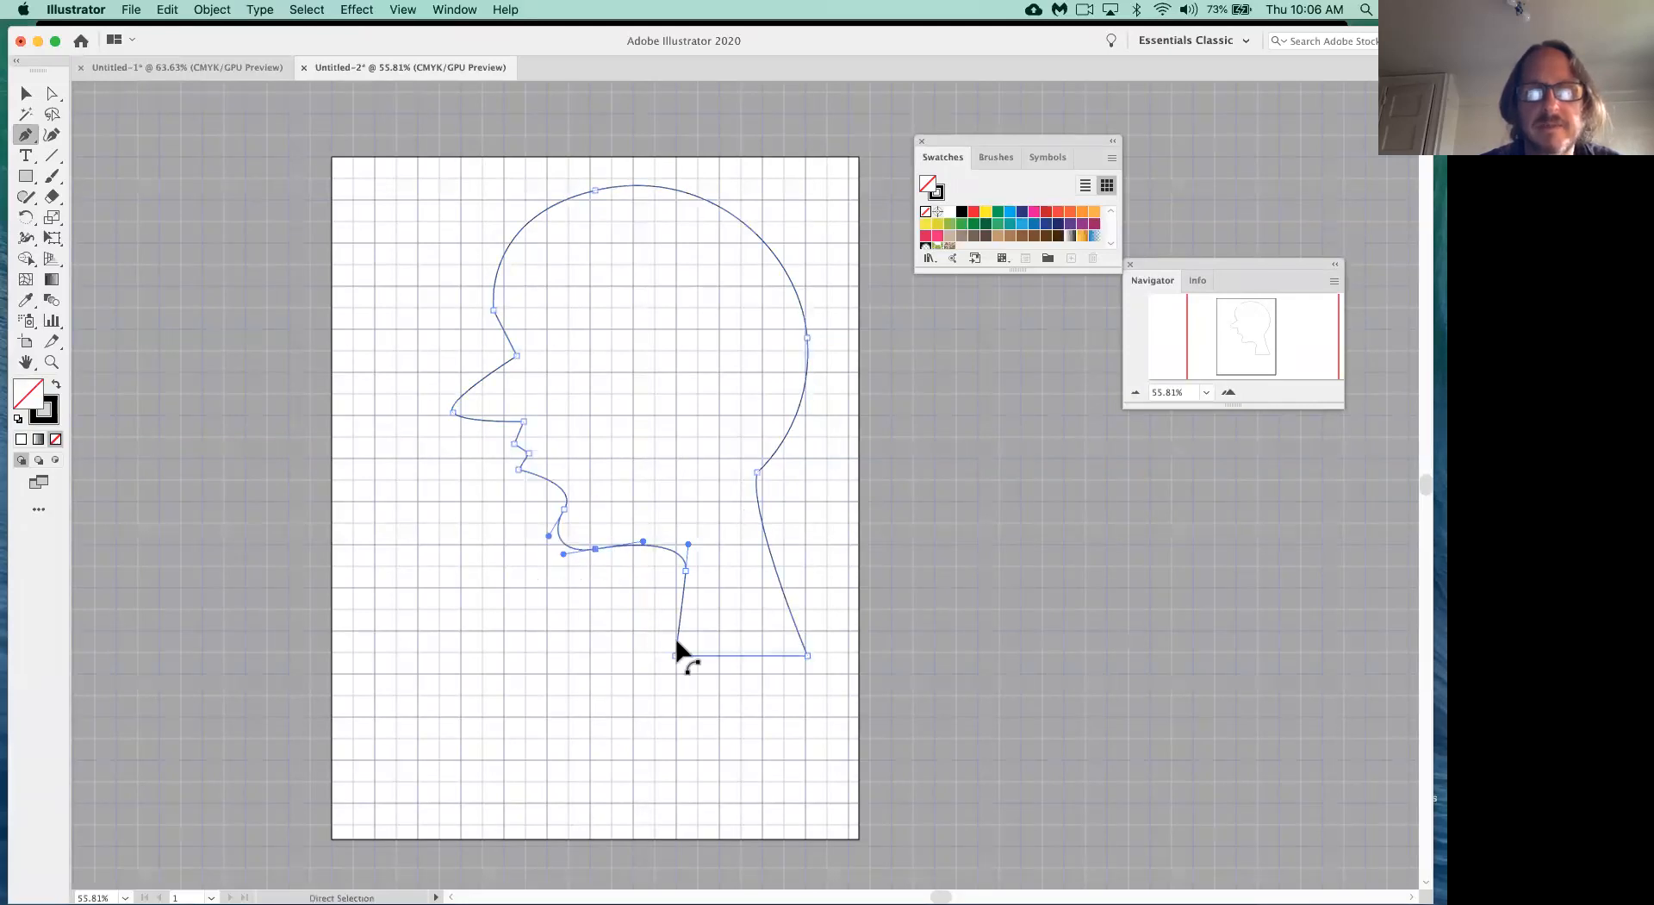
left_click_drag(675, 655, 689, 628)
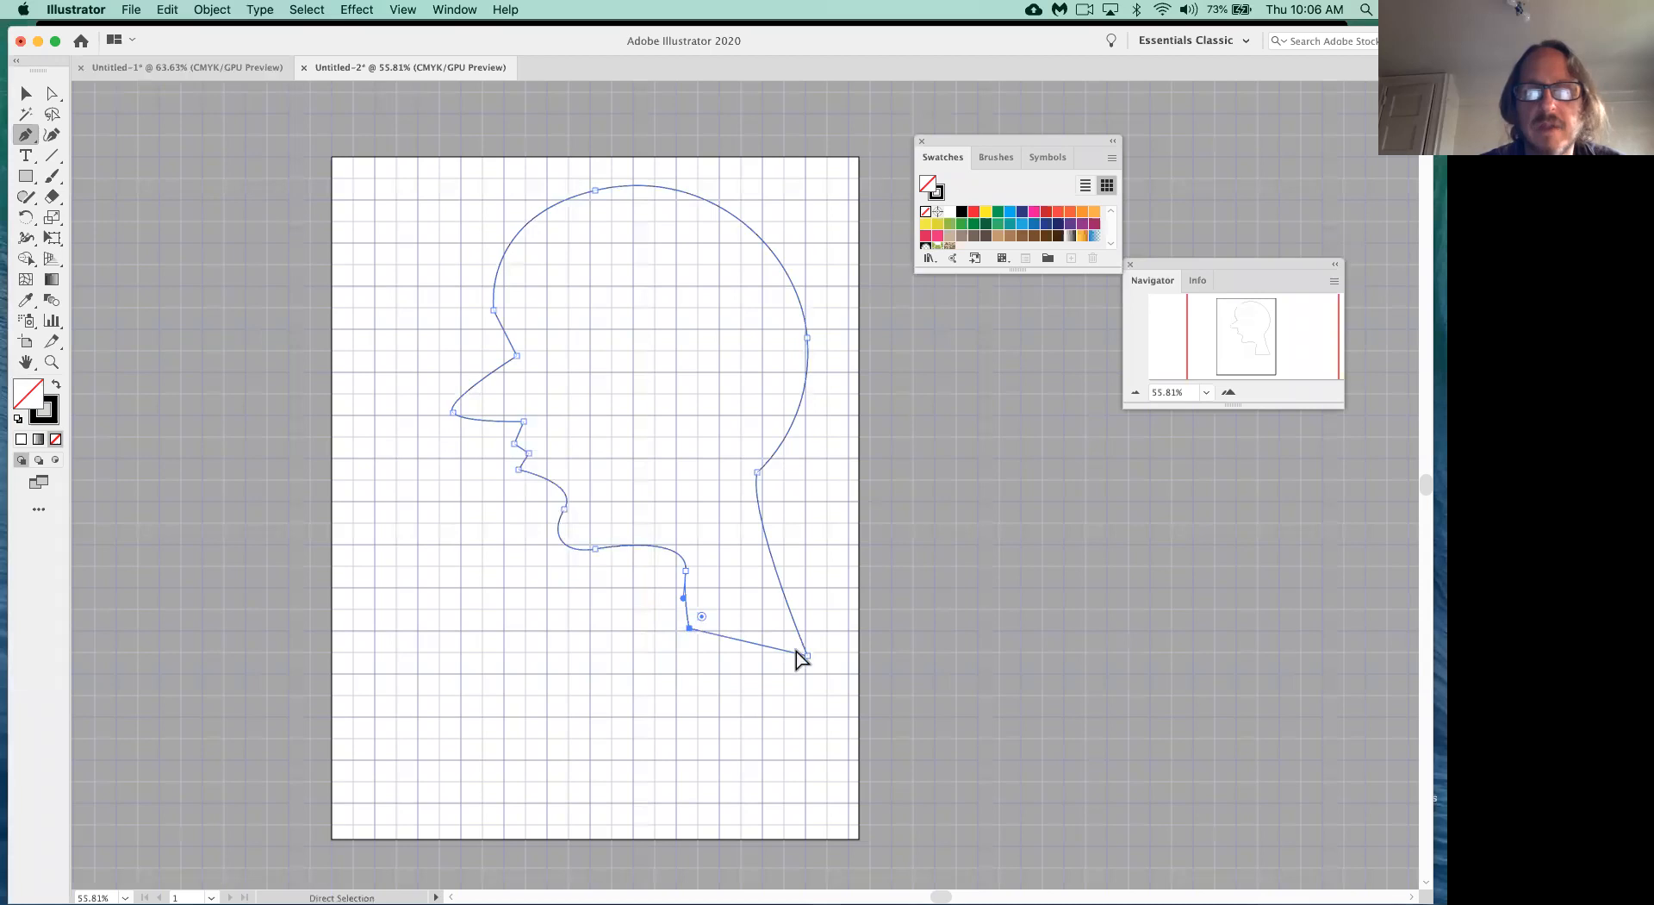
left_click_drag(807, 654, 772, 617)
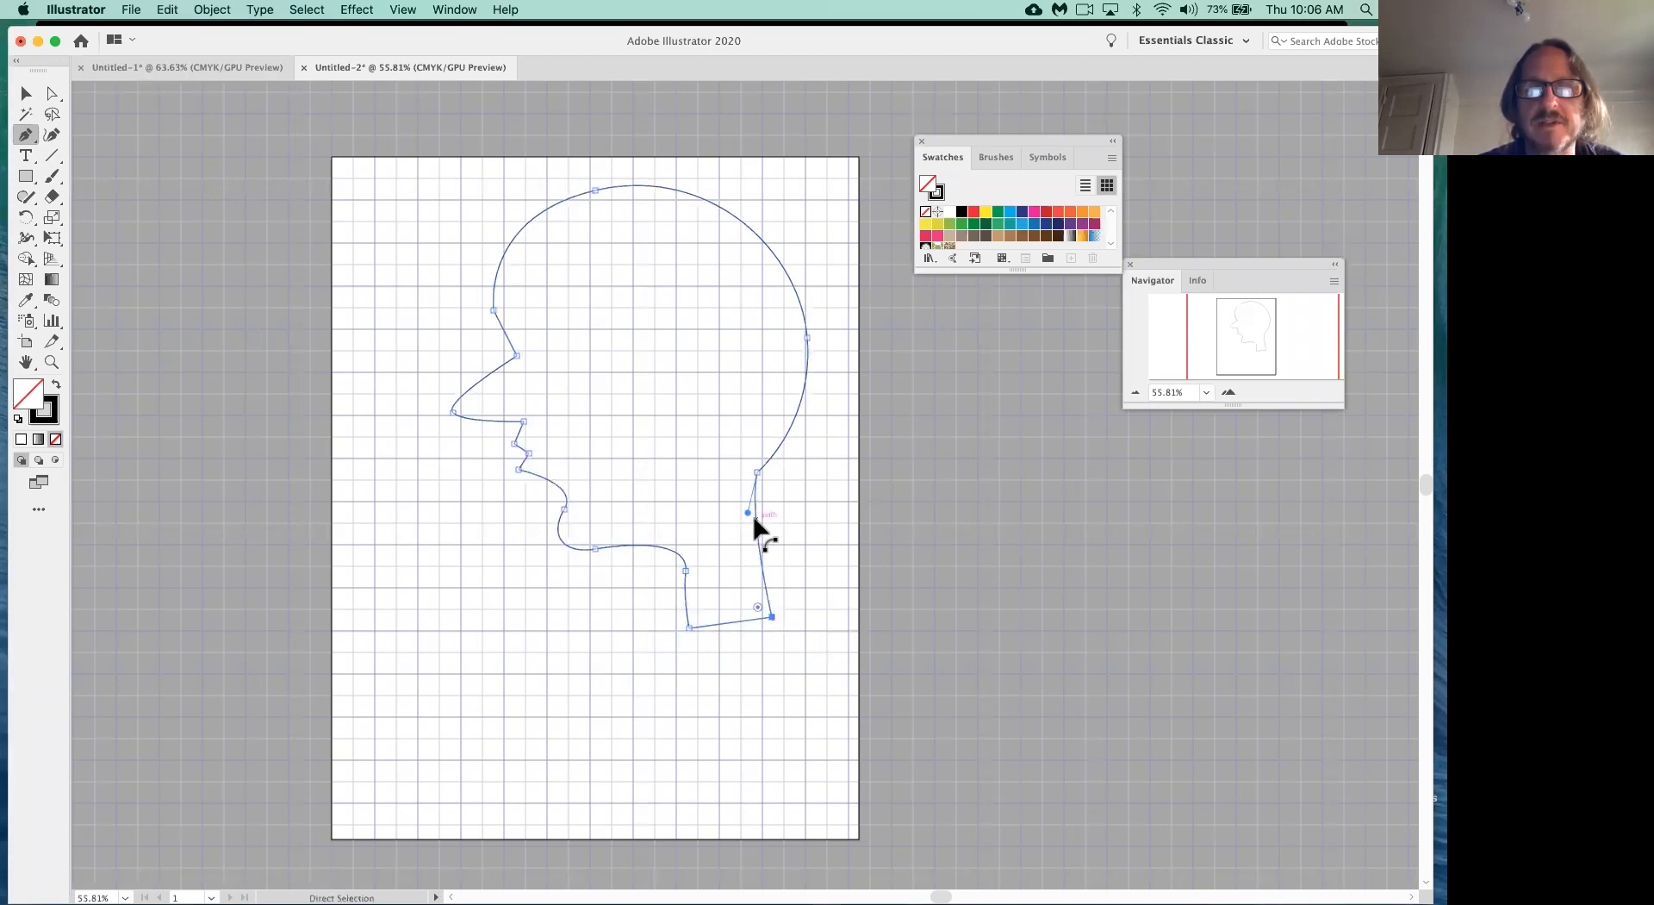
left_click_drag(749, 514, 748, 559)
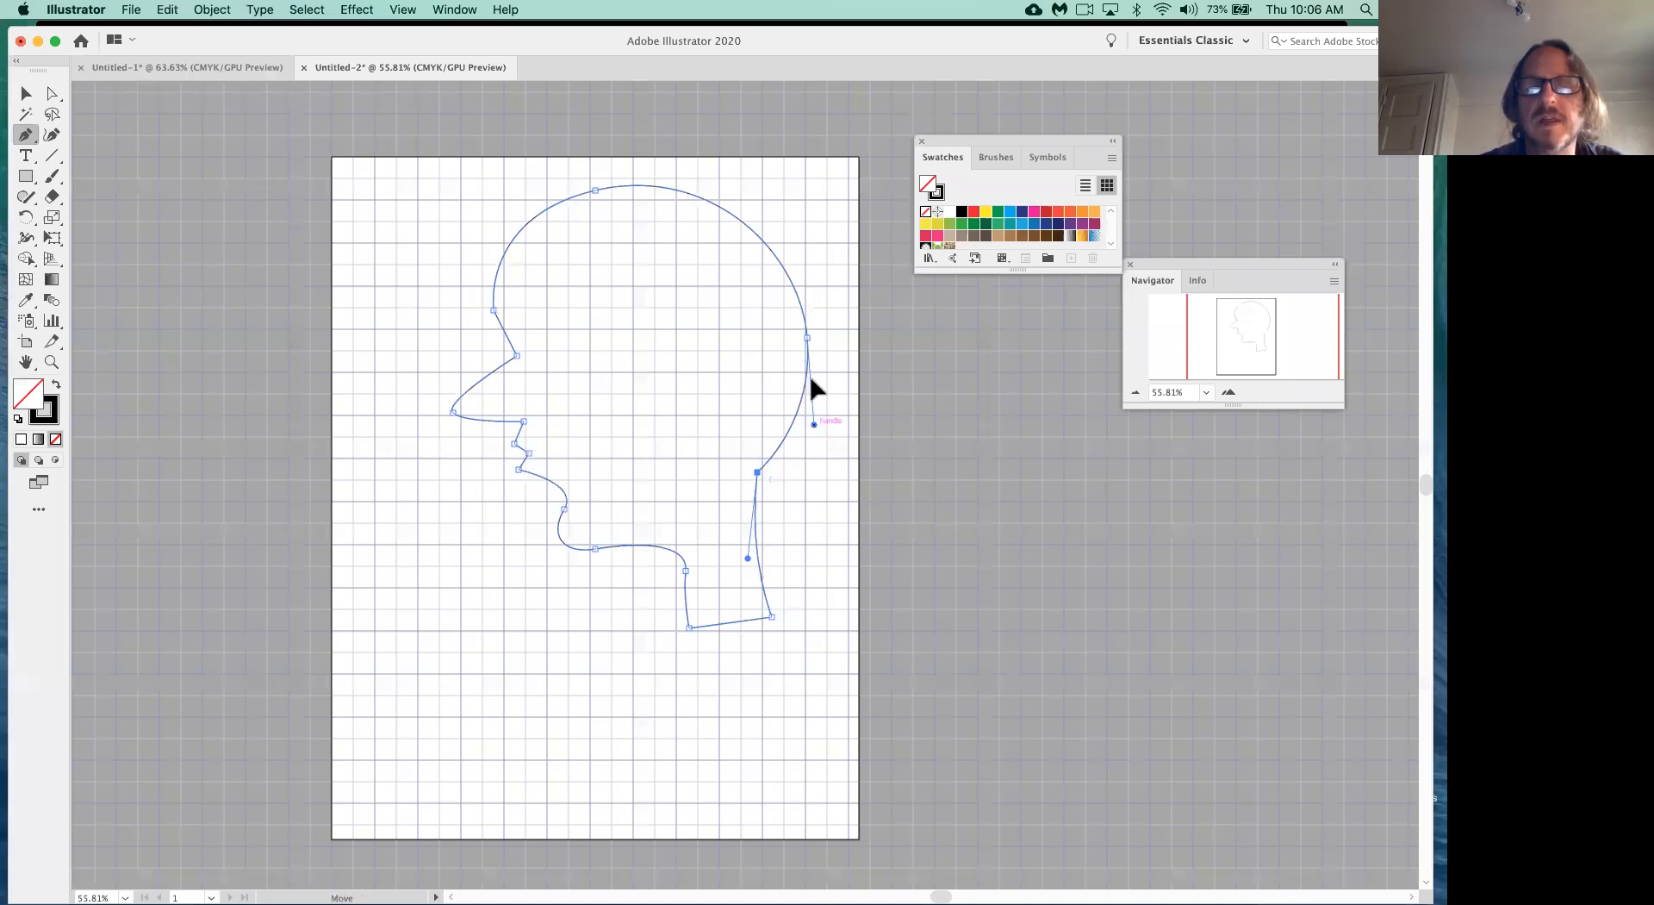
- Shift the crown and forehead points back toward the skull, deepen the mouth notch, shorten the nose, and deselect the head
left_click_drag(603, 205, 646, 210)
left_click_drag(495, 312, 536, 274)
left_click(568, 403)
left_click_drag(531, 454, 486, 406)
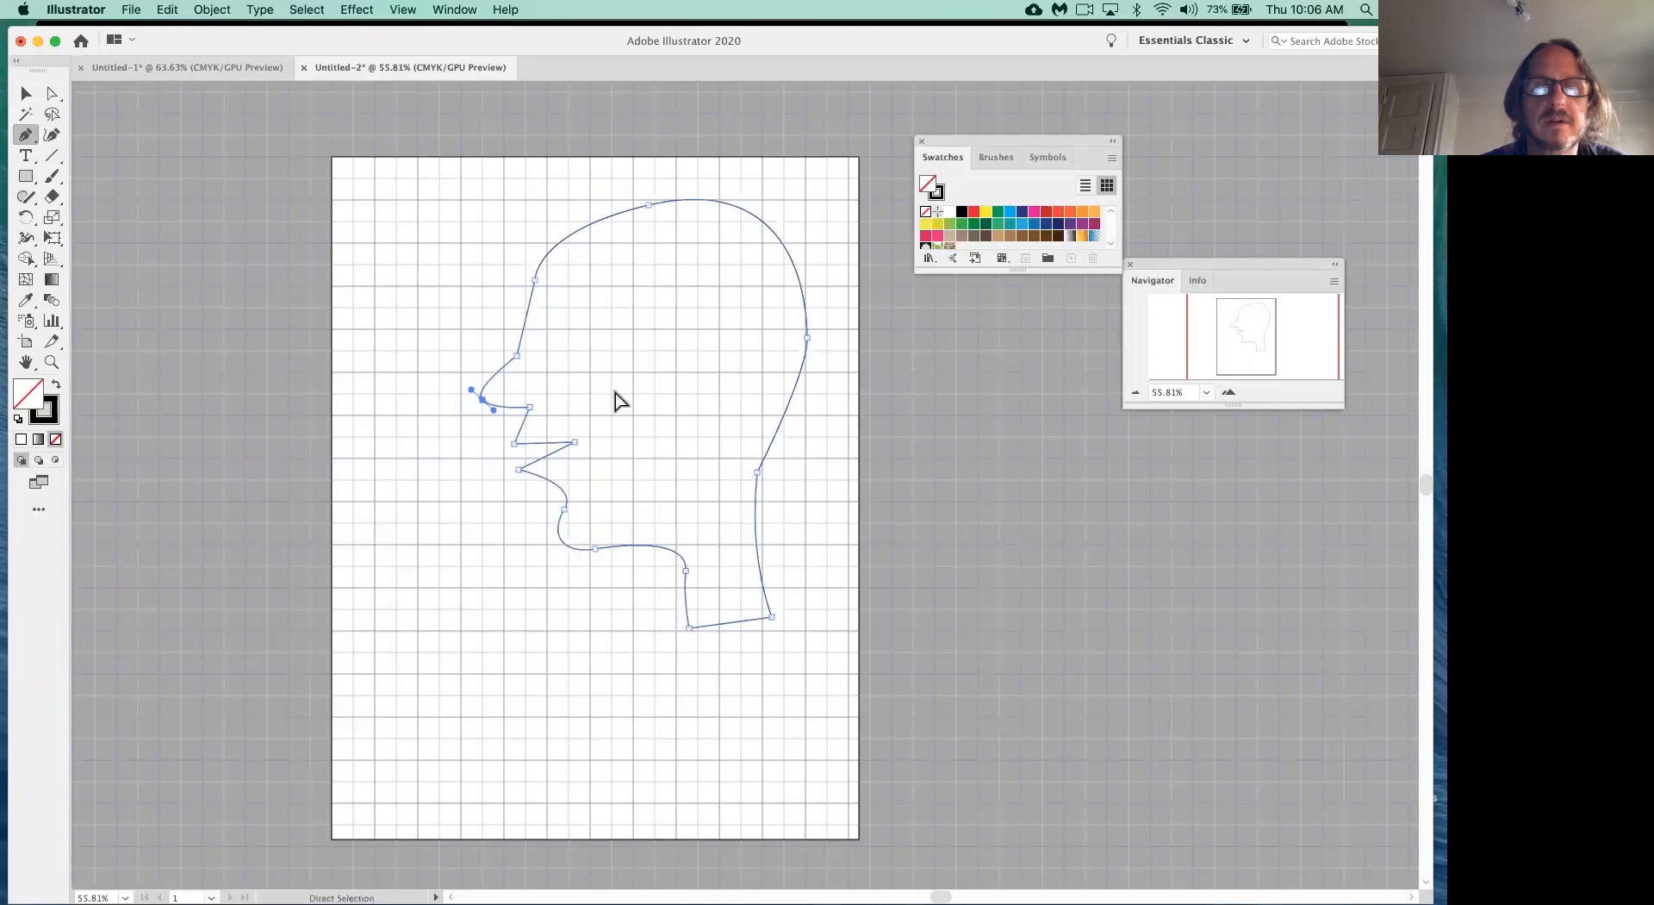
left_click(617, 401)
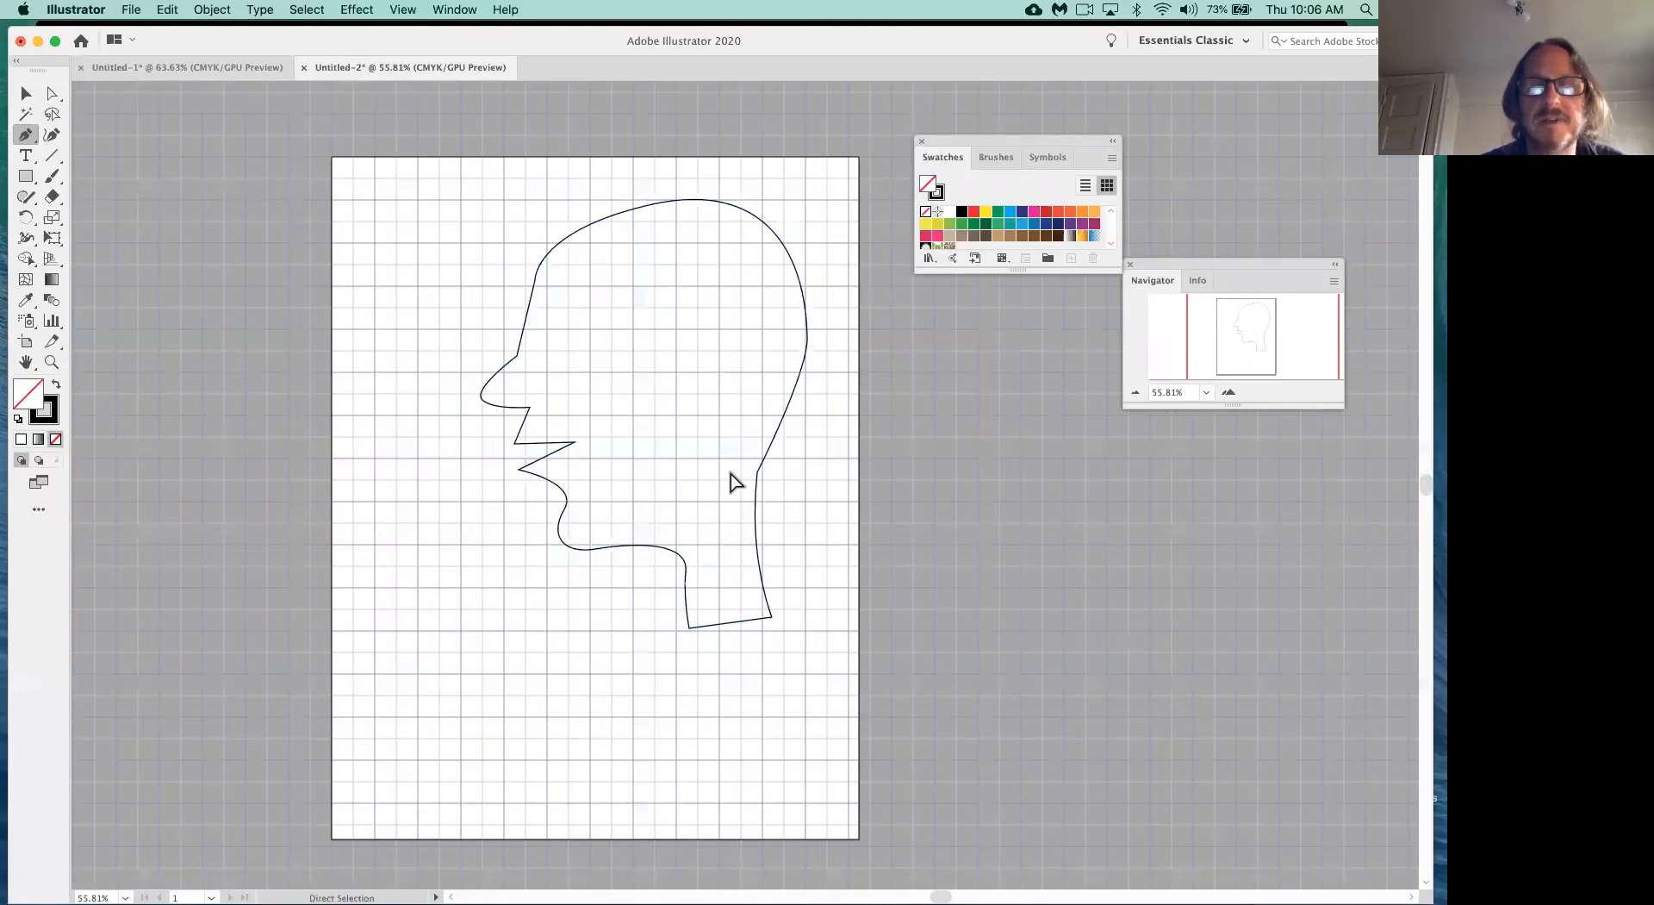
- Move the neck's rear base corner outward and slightly up, and straighten the edge between it and the nape
left_click_drag(773, 617, 803, 594)
left_click_drag(754, 491, 754, 568)
key("super+z")
left_click(786, 547)
left_click(811, 489)
left_click(768, 466, "super")
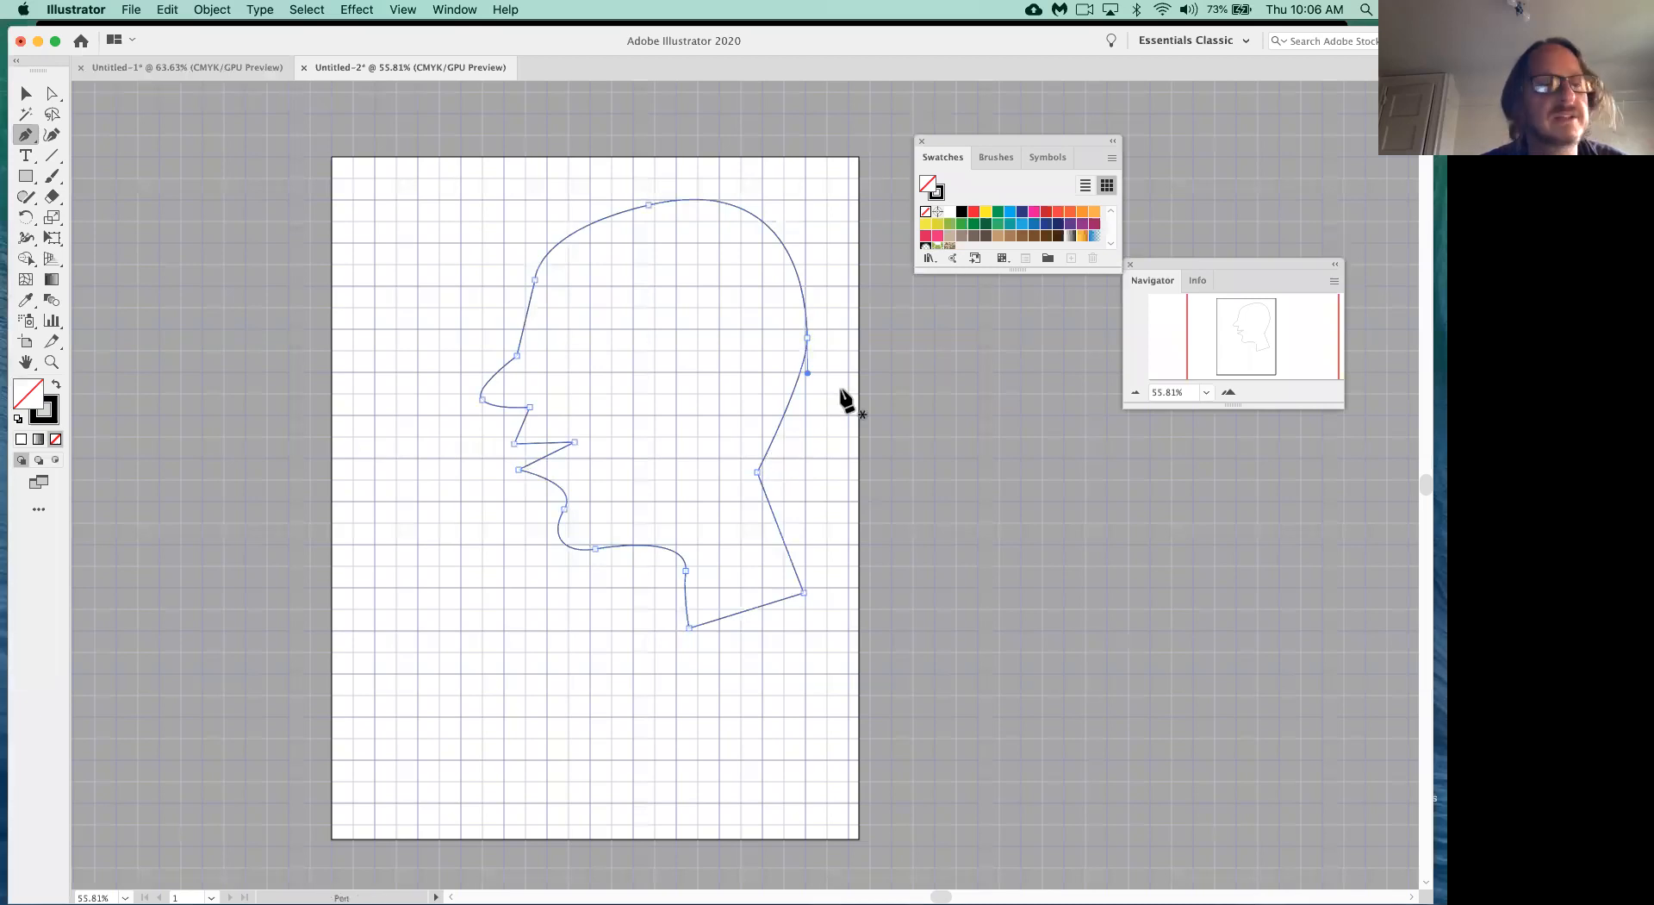
- Fill the head profile with light green and move the Swatches panel close to the head
left_click(948, 224)
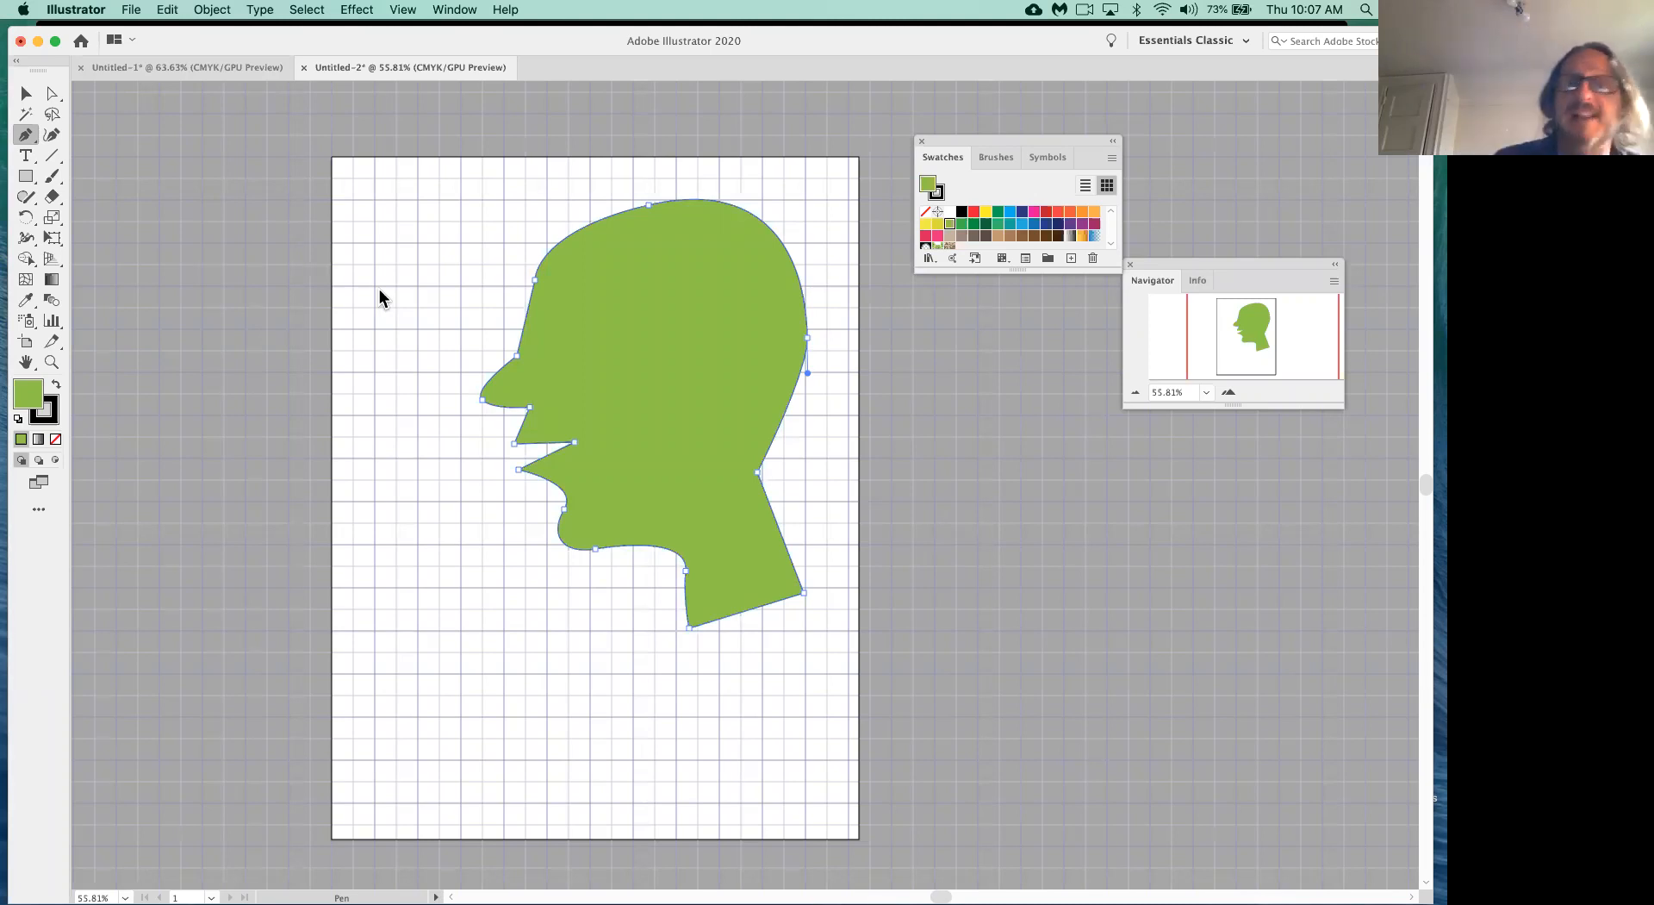
left_click_drag(989, 140, 946, 125)
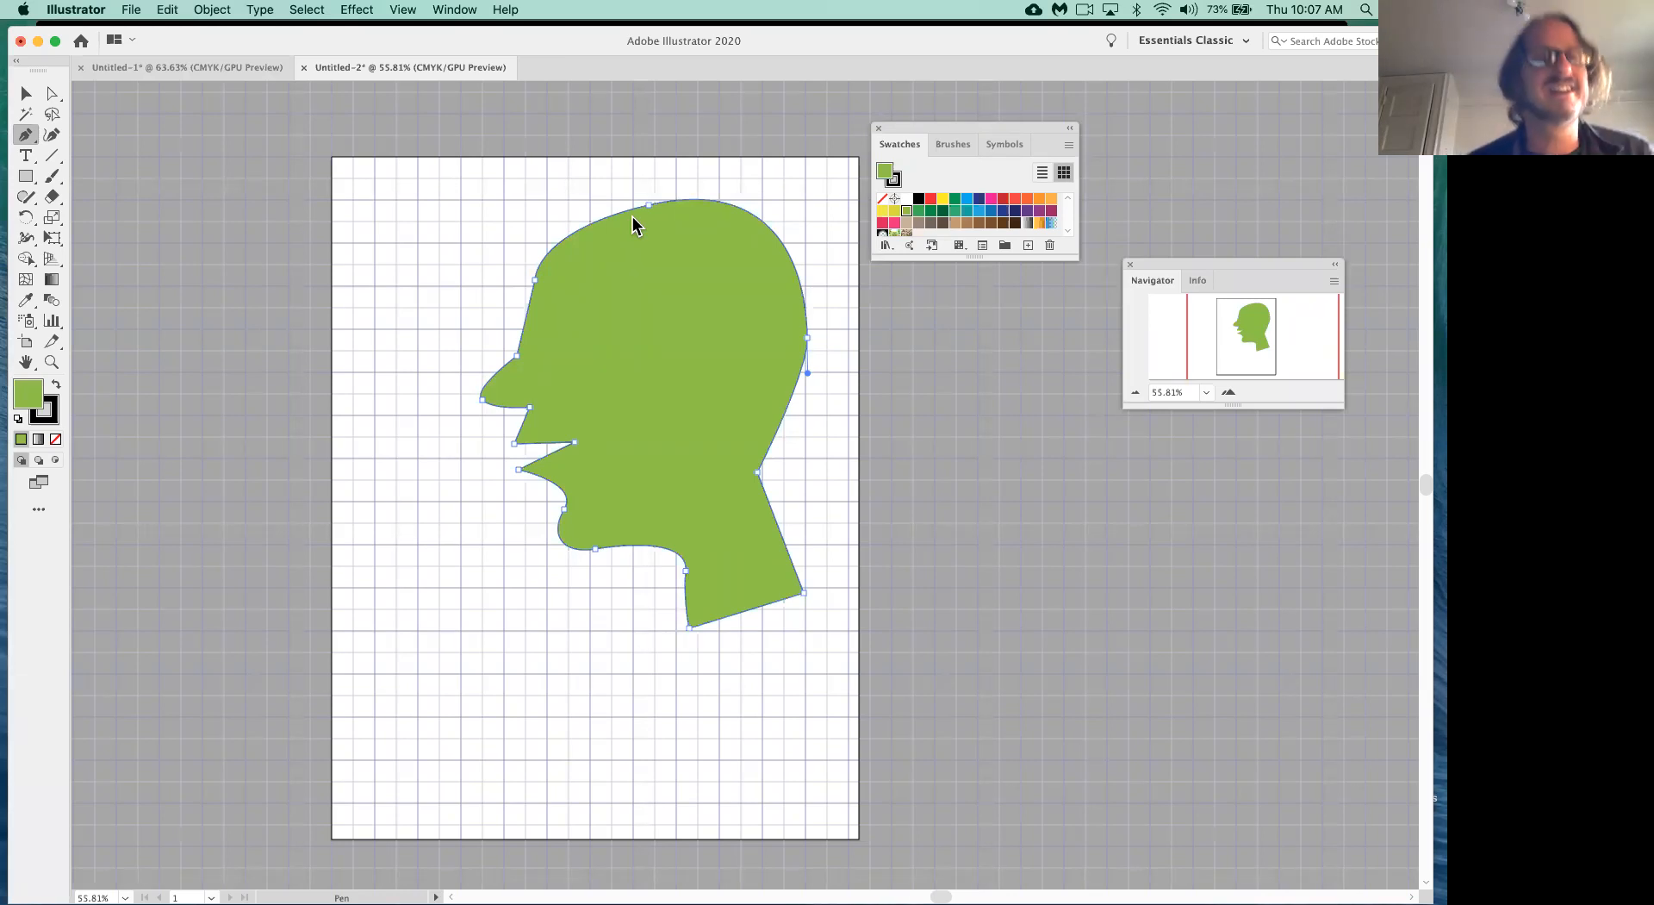
left_click_drag(503, 39, 504, 39)
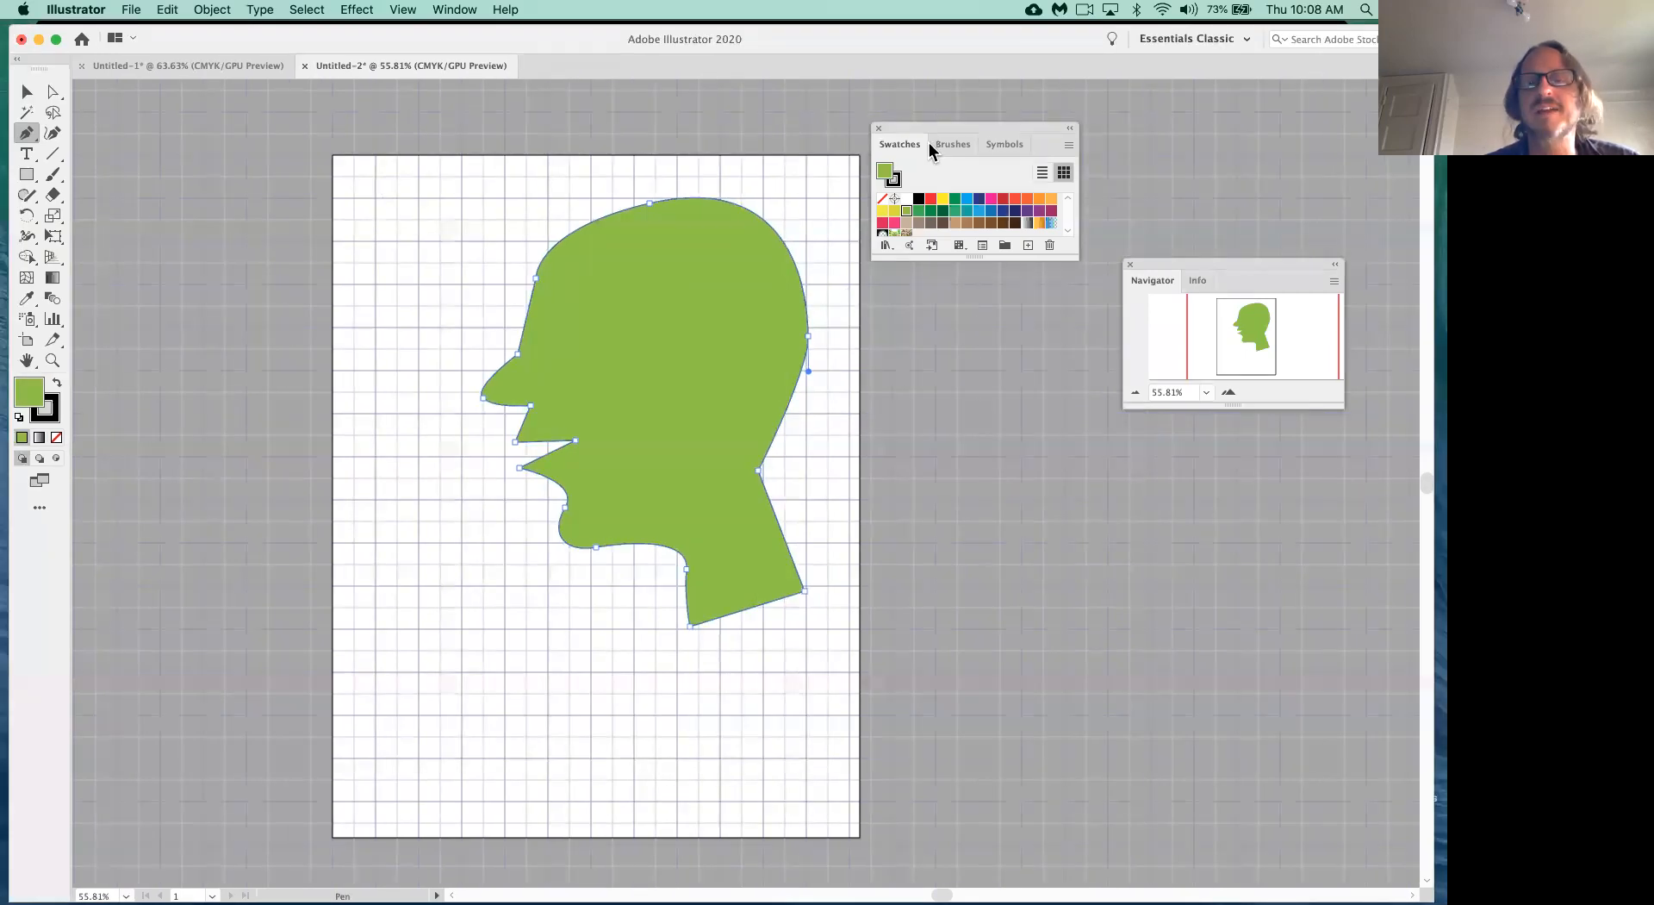
left_click_drag(951, 127, 890, 124)
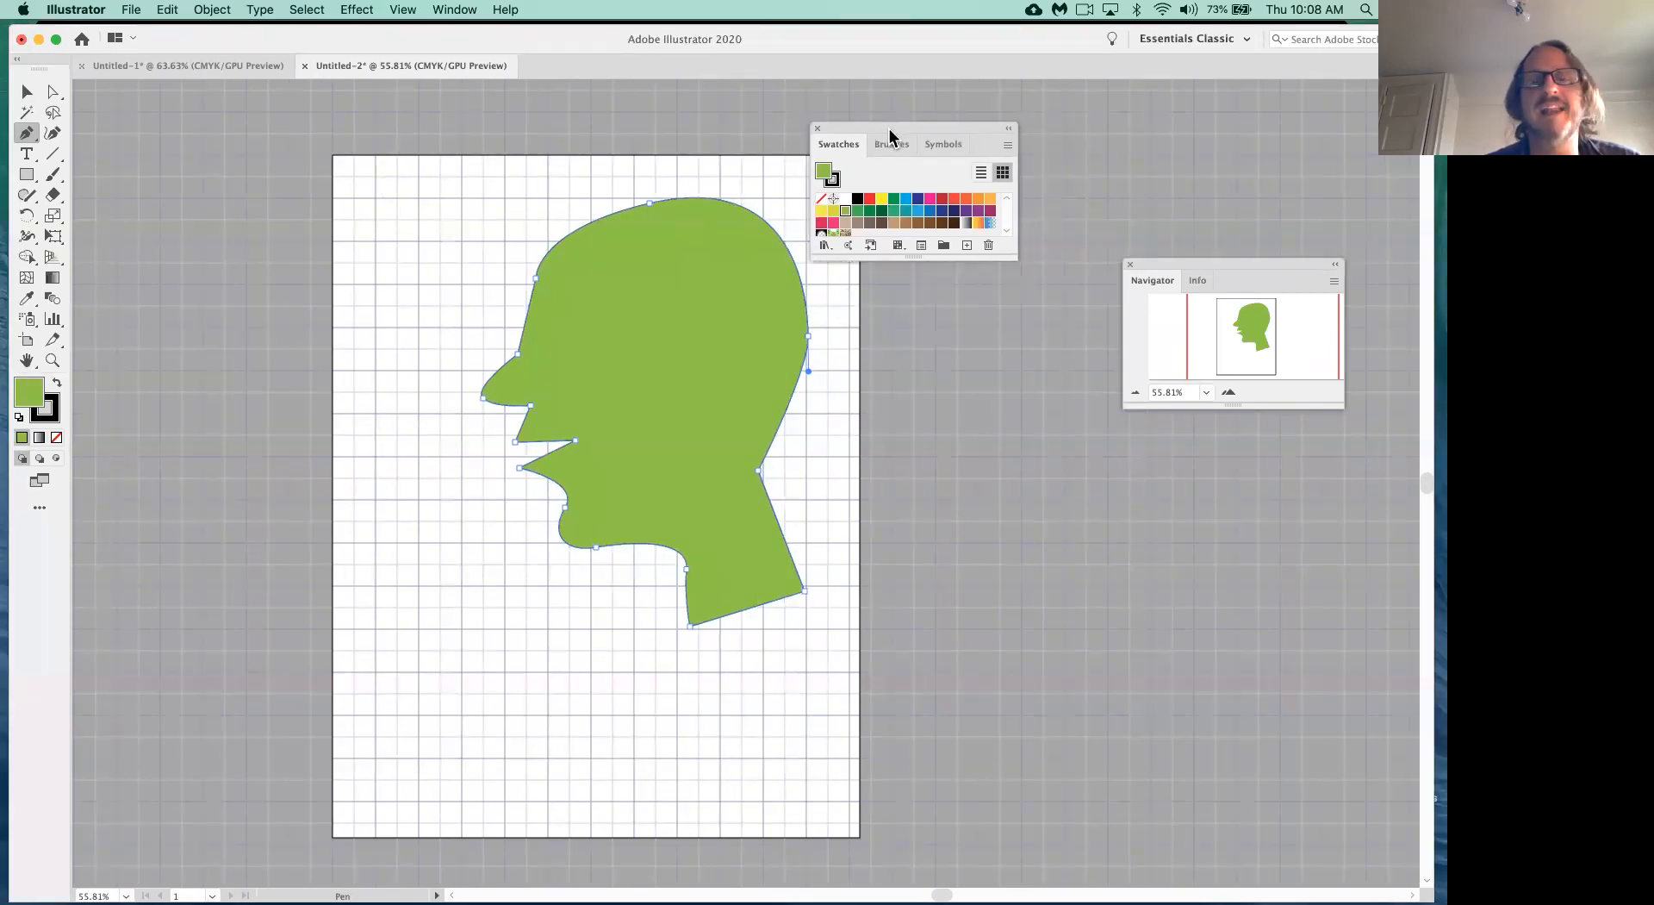
- Show the Properties panel, place it clear of the artboard, and close the Navigator panel
left_click(455, 11)
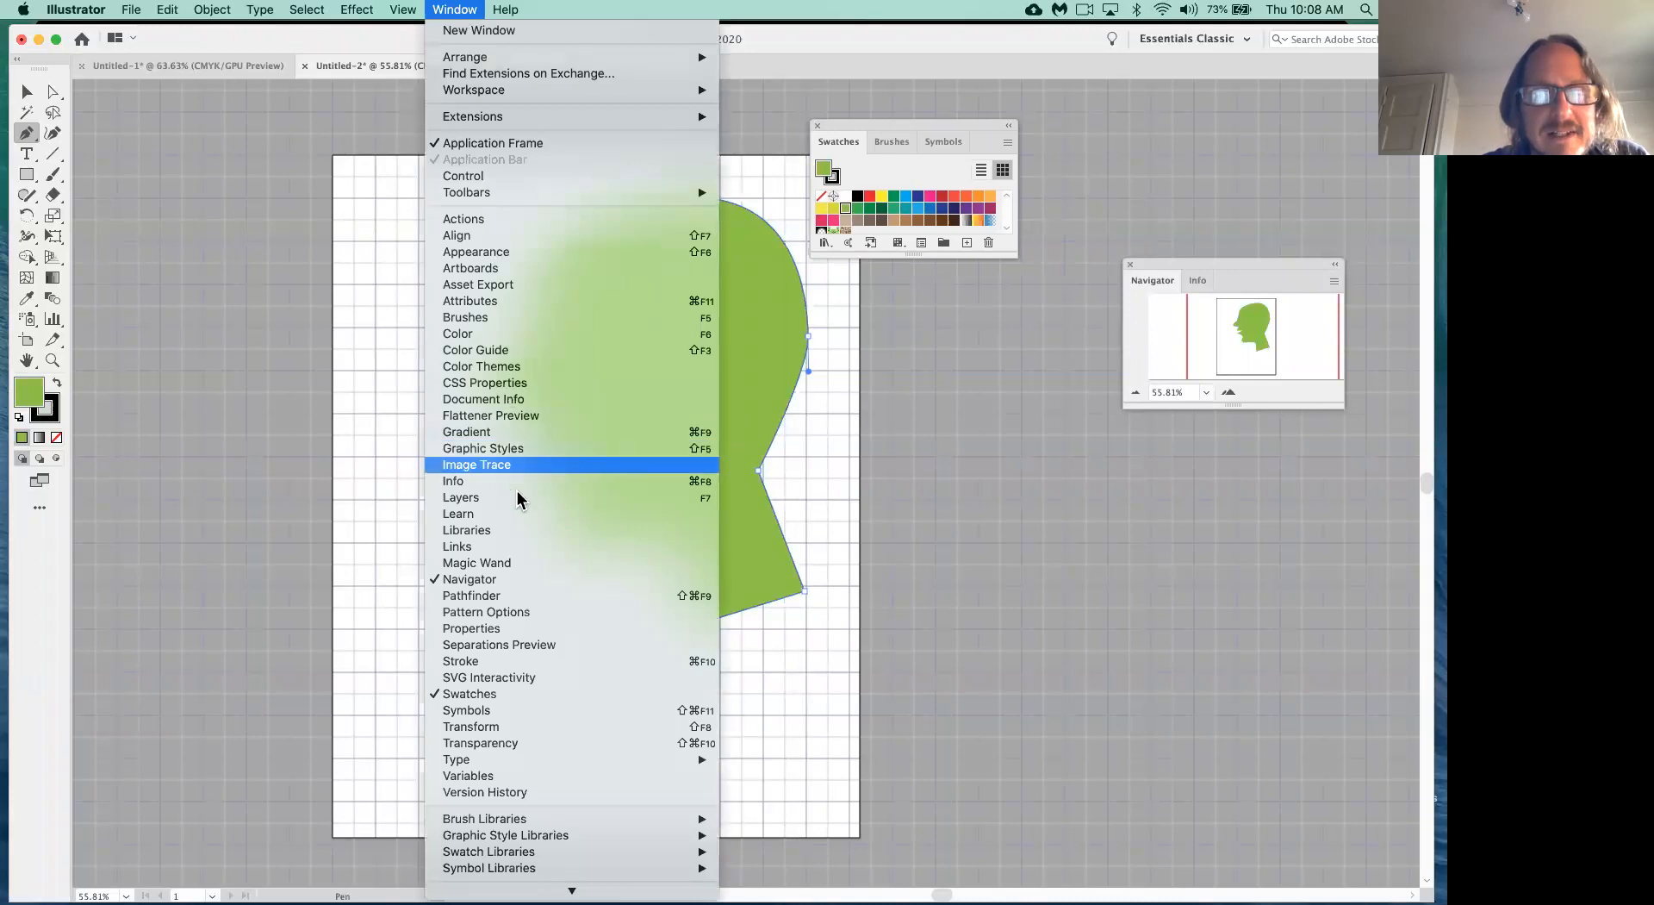
left_click(468, 629)
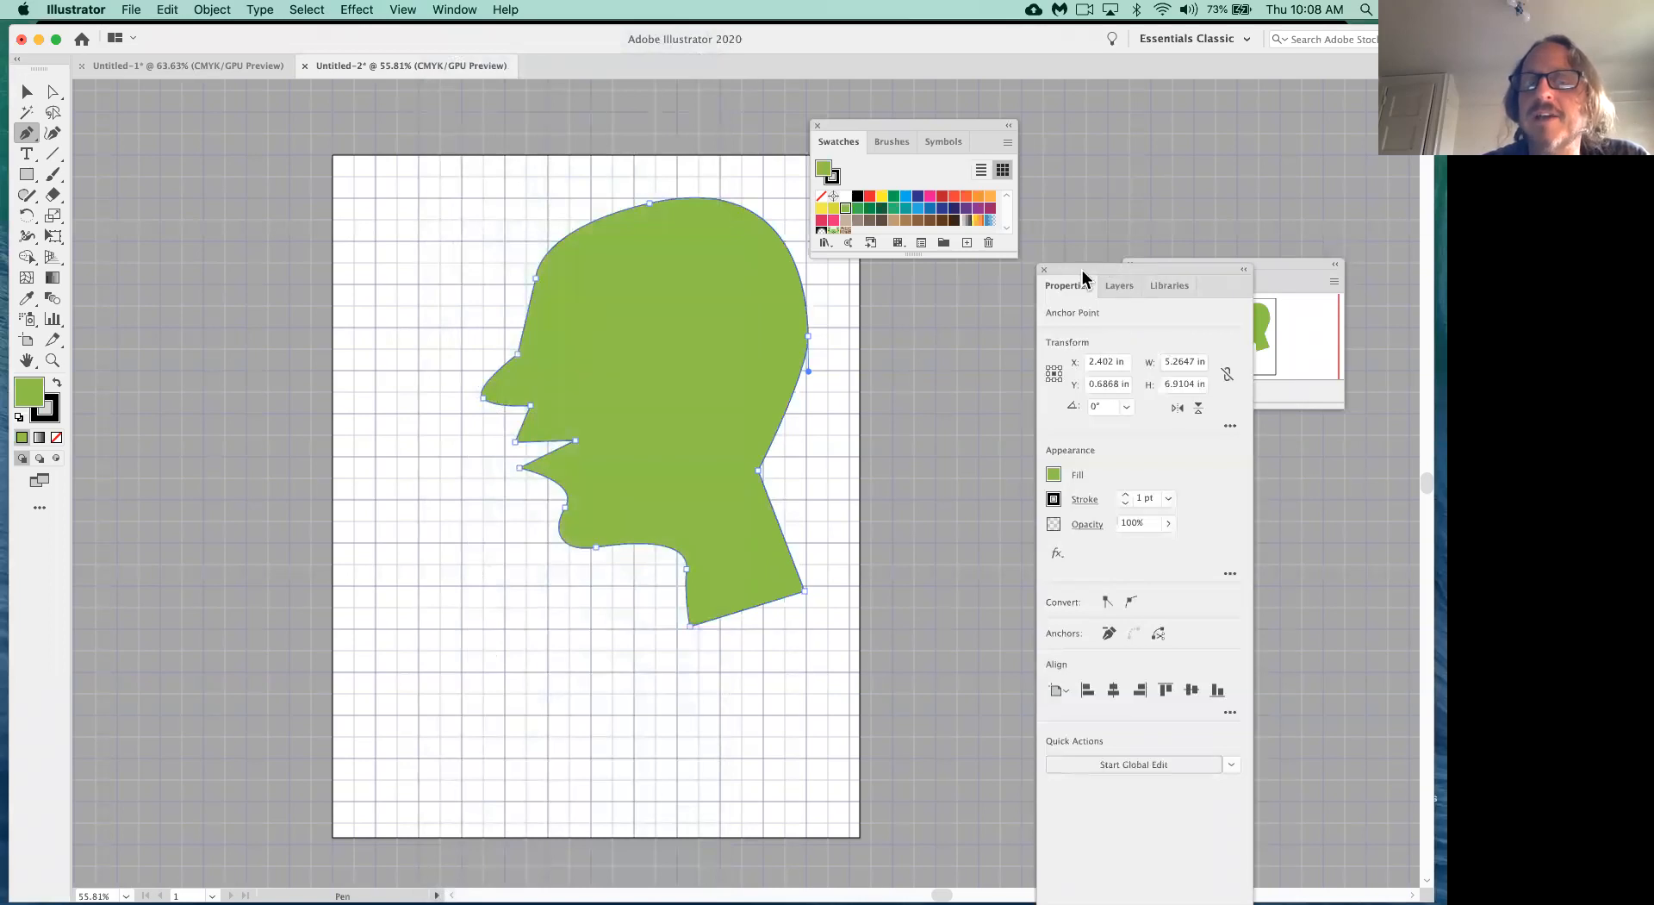
left_click_drag(1082, 262, 1241, 86)
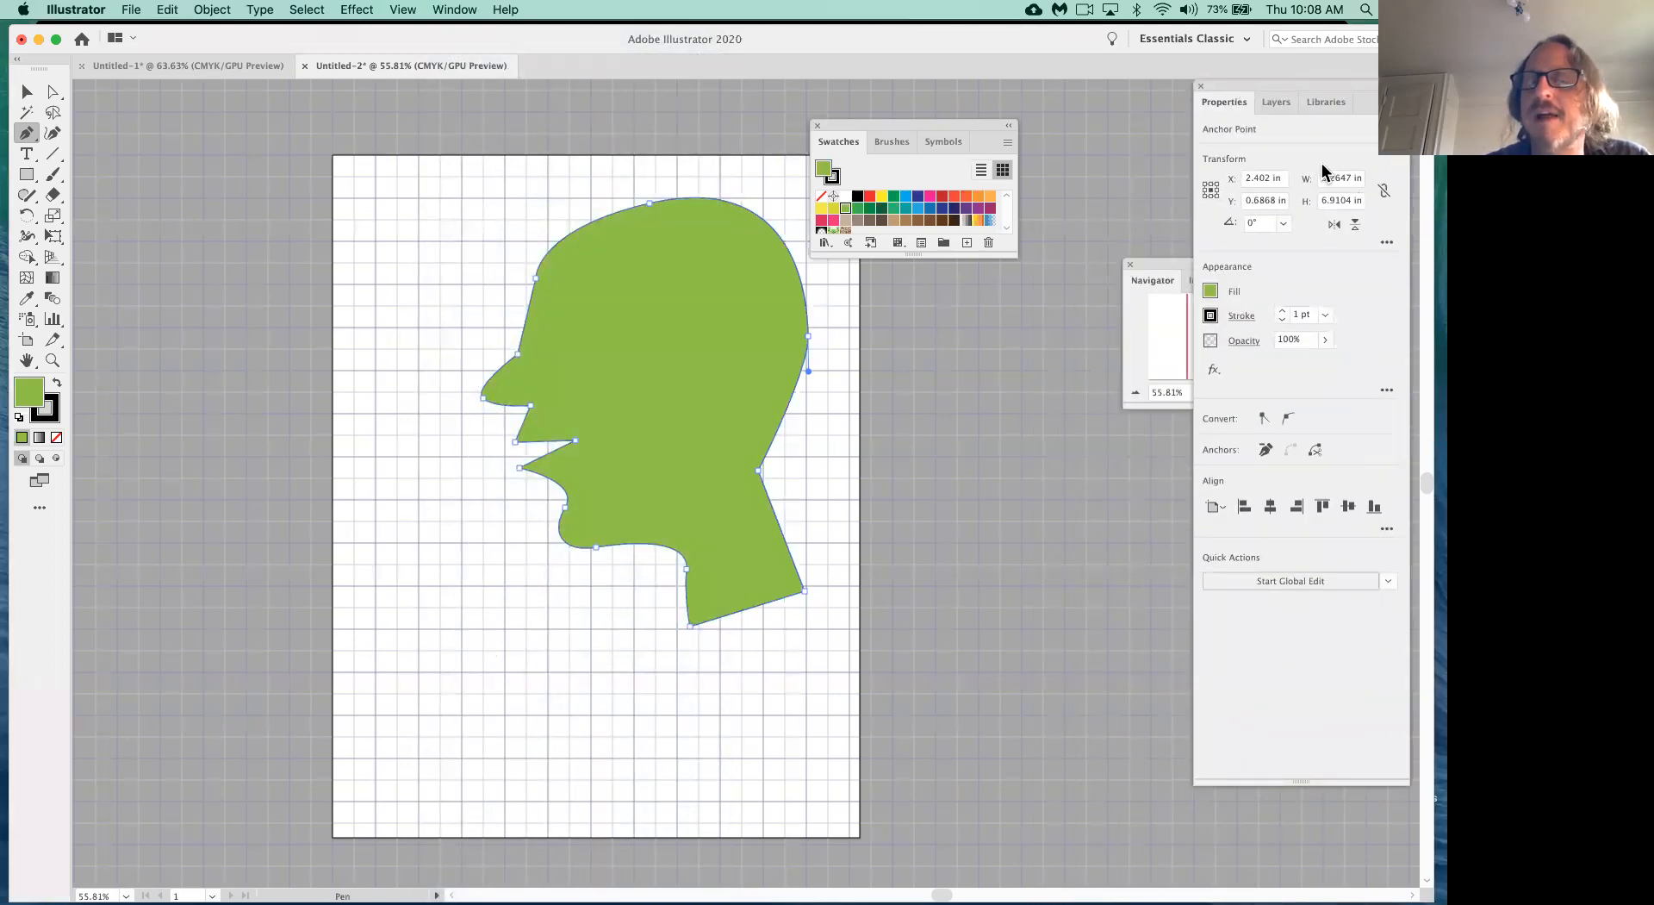
left_click_drag(1139, 281, 922, 469)
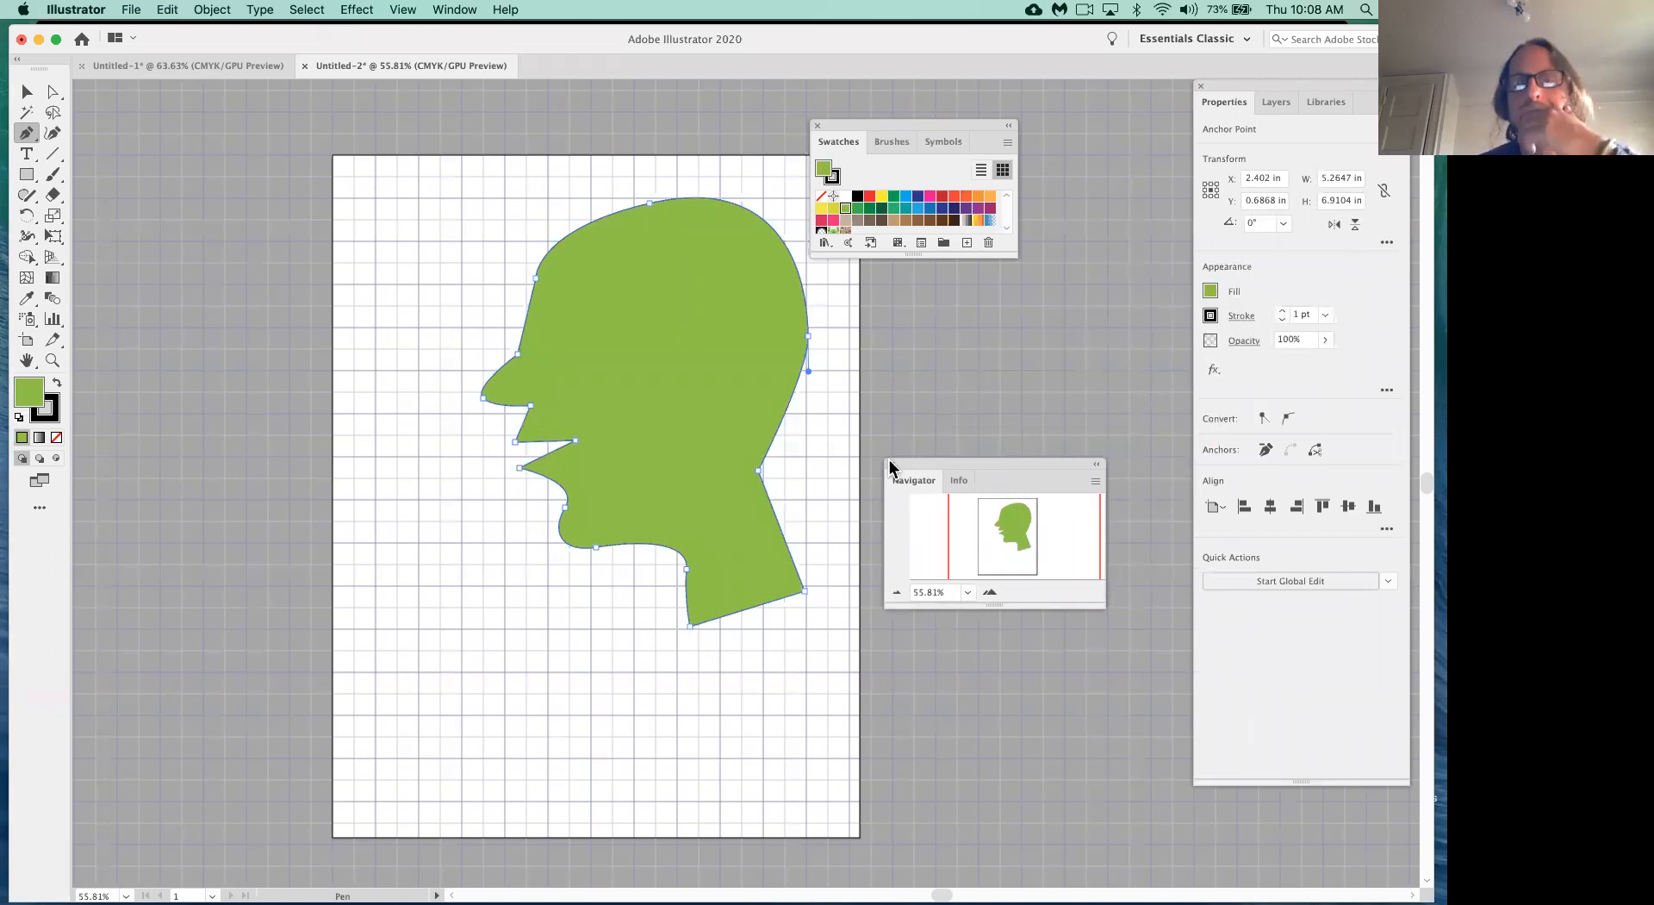
left_click(891, 464)
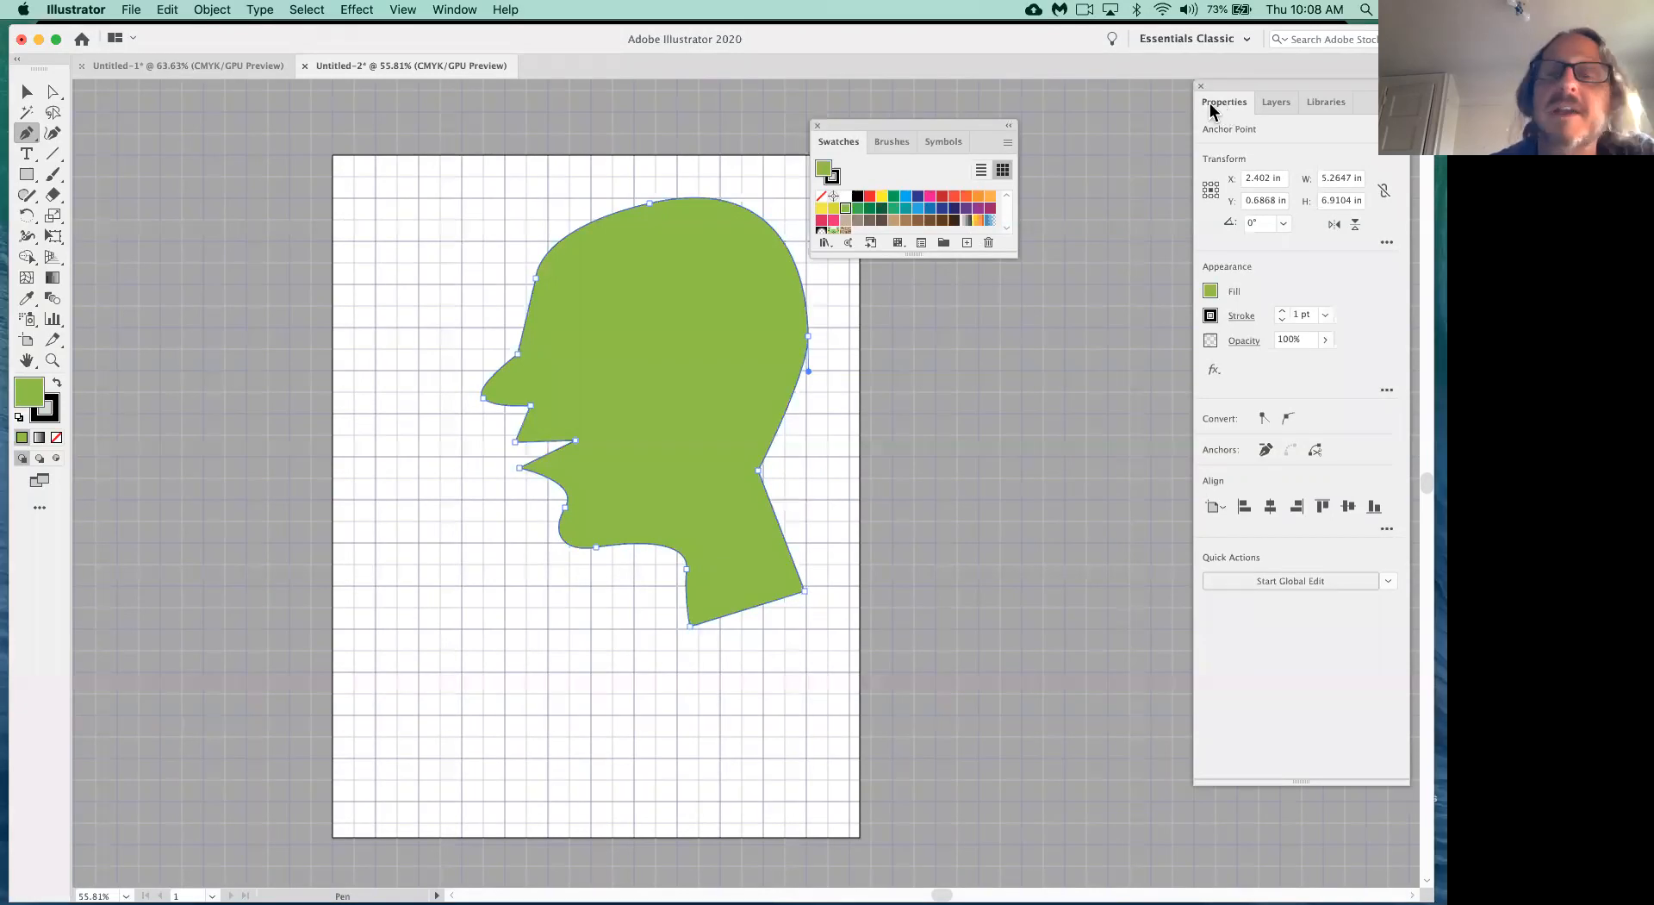
left_click(470, 12)
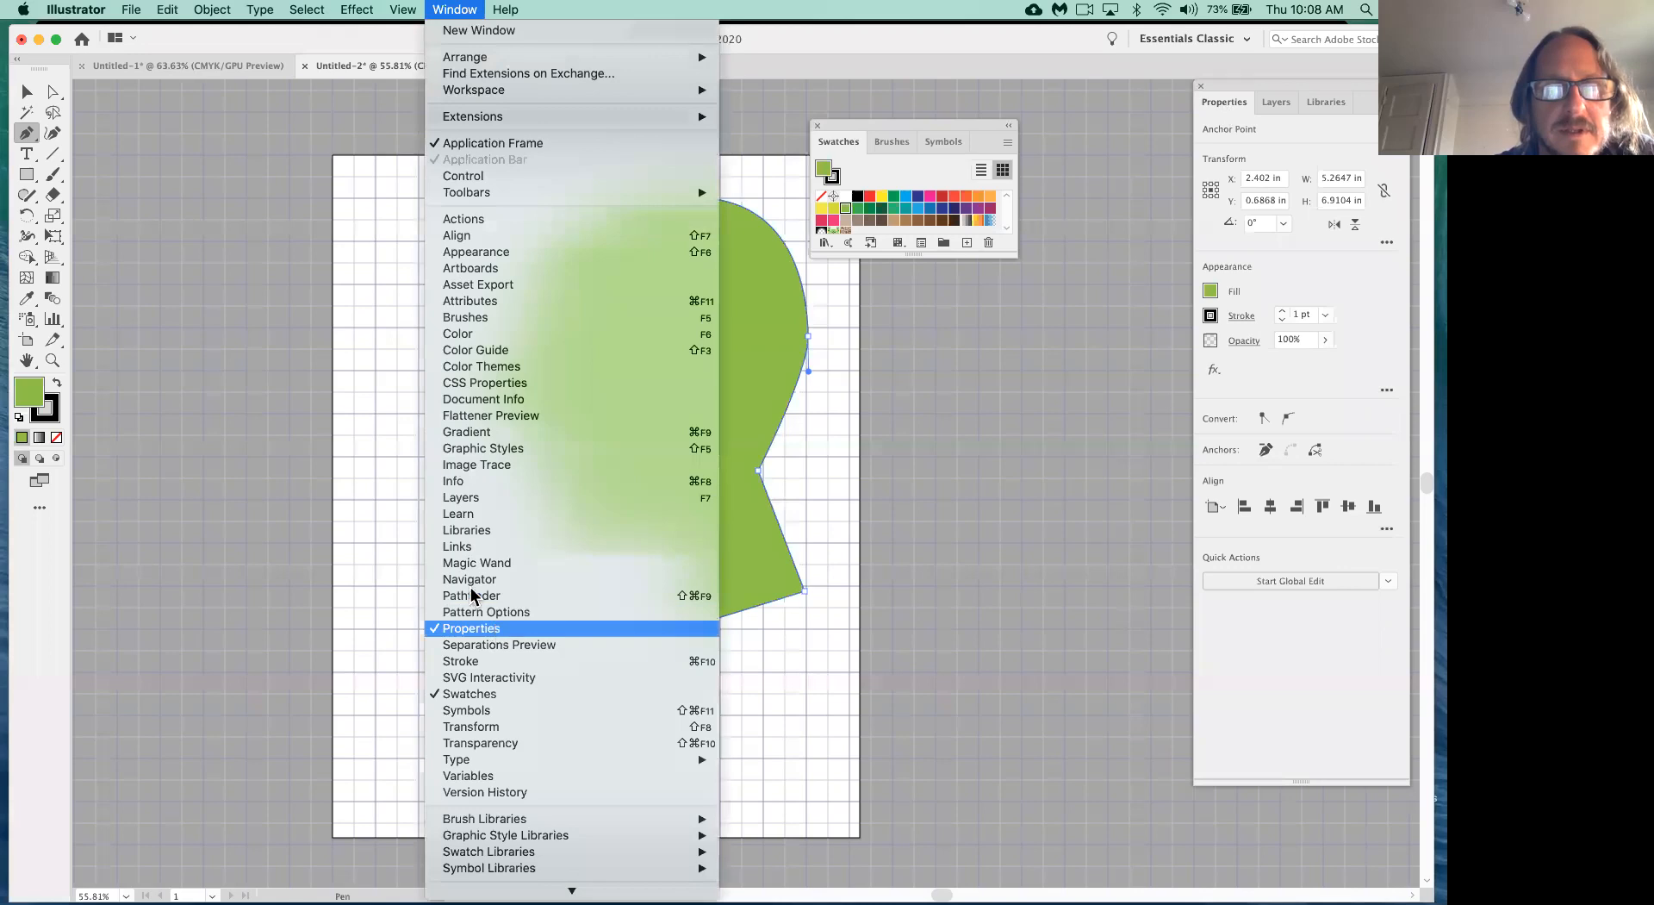
left_click(221, 224)
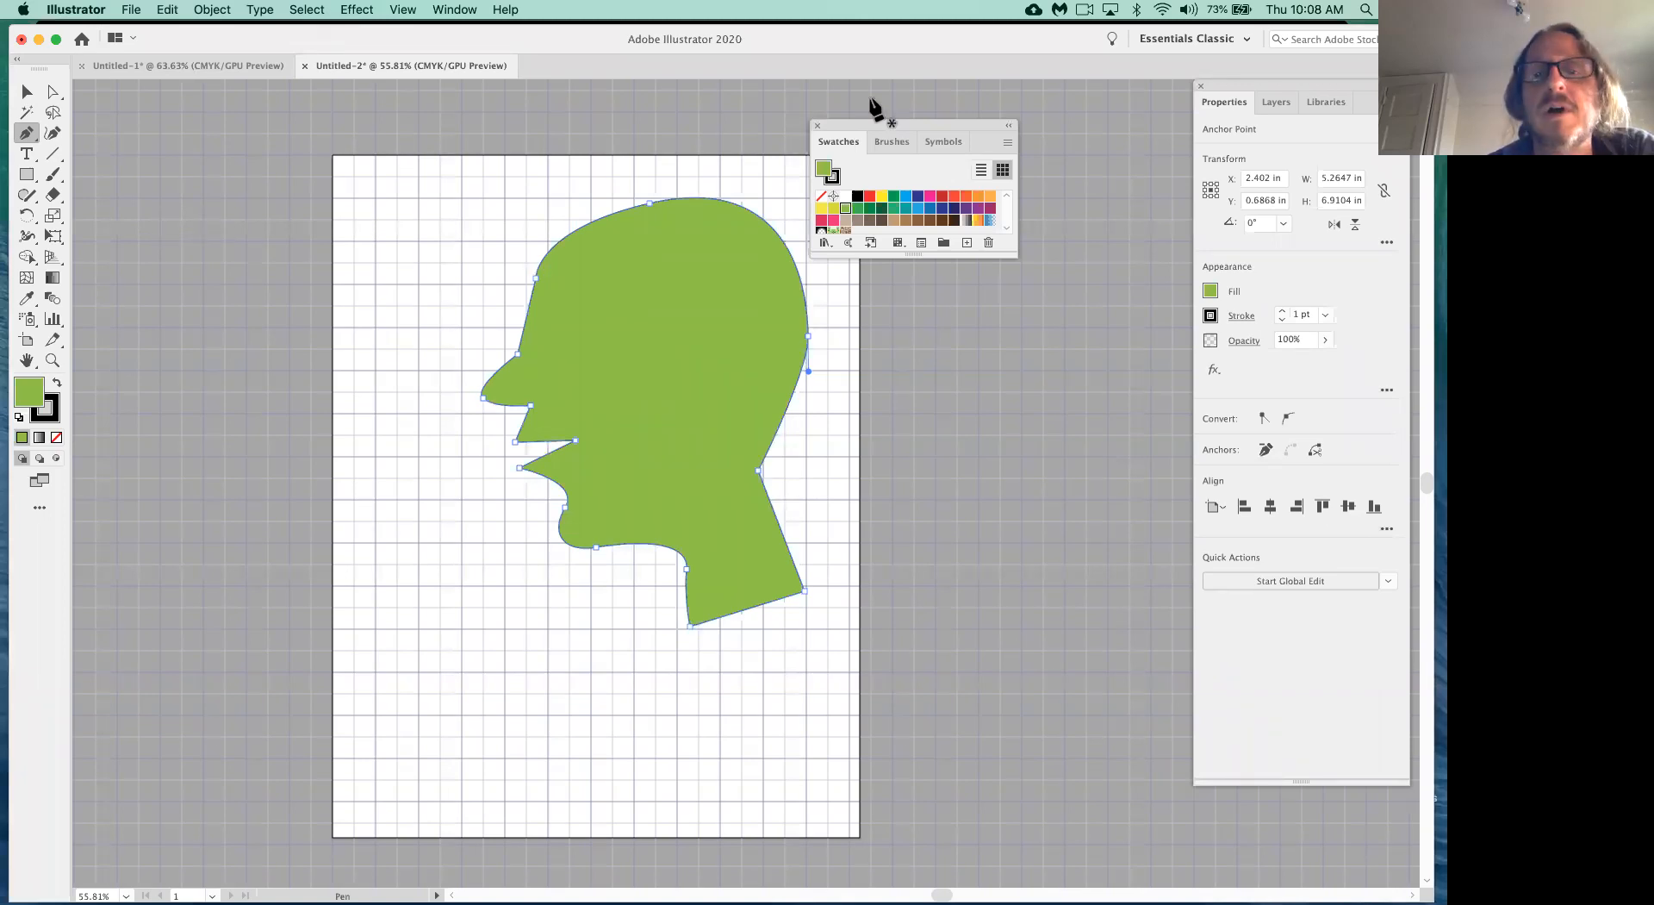
- Group Swatches with the Properties panel and close the remaining Brushes and Symbols panel
mouse_move(838, 141)
left_mouse_down()
mouse_move(1093, 173)
mouse_move(1323, 102)
left_mouse_up()
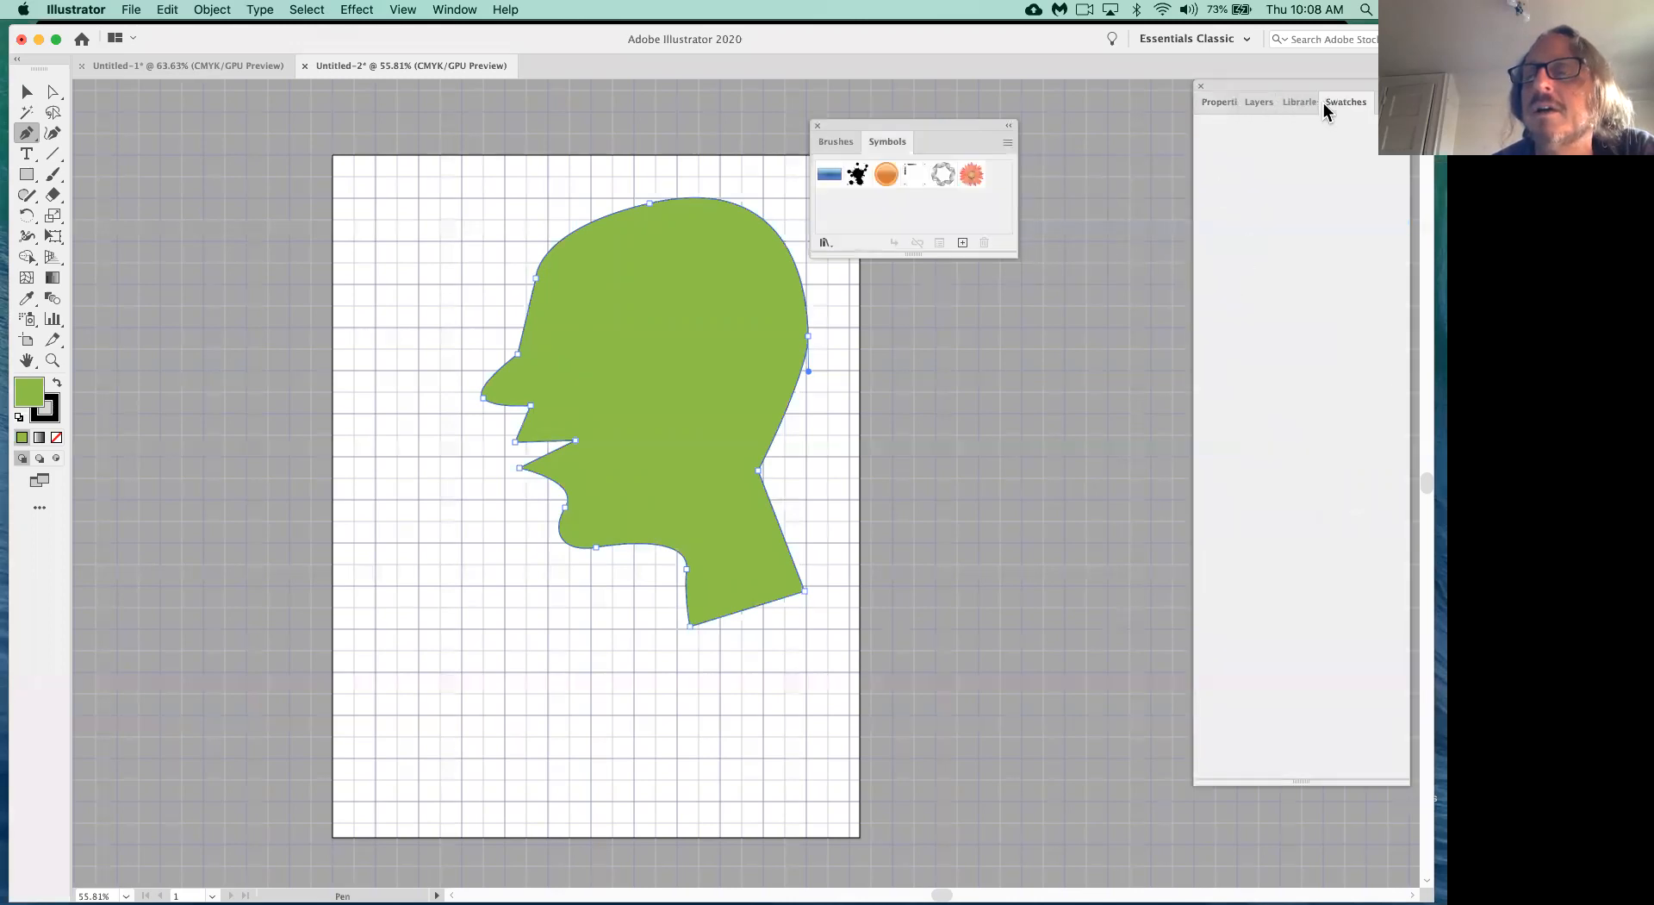
left_click(818, 126)
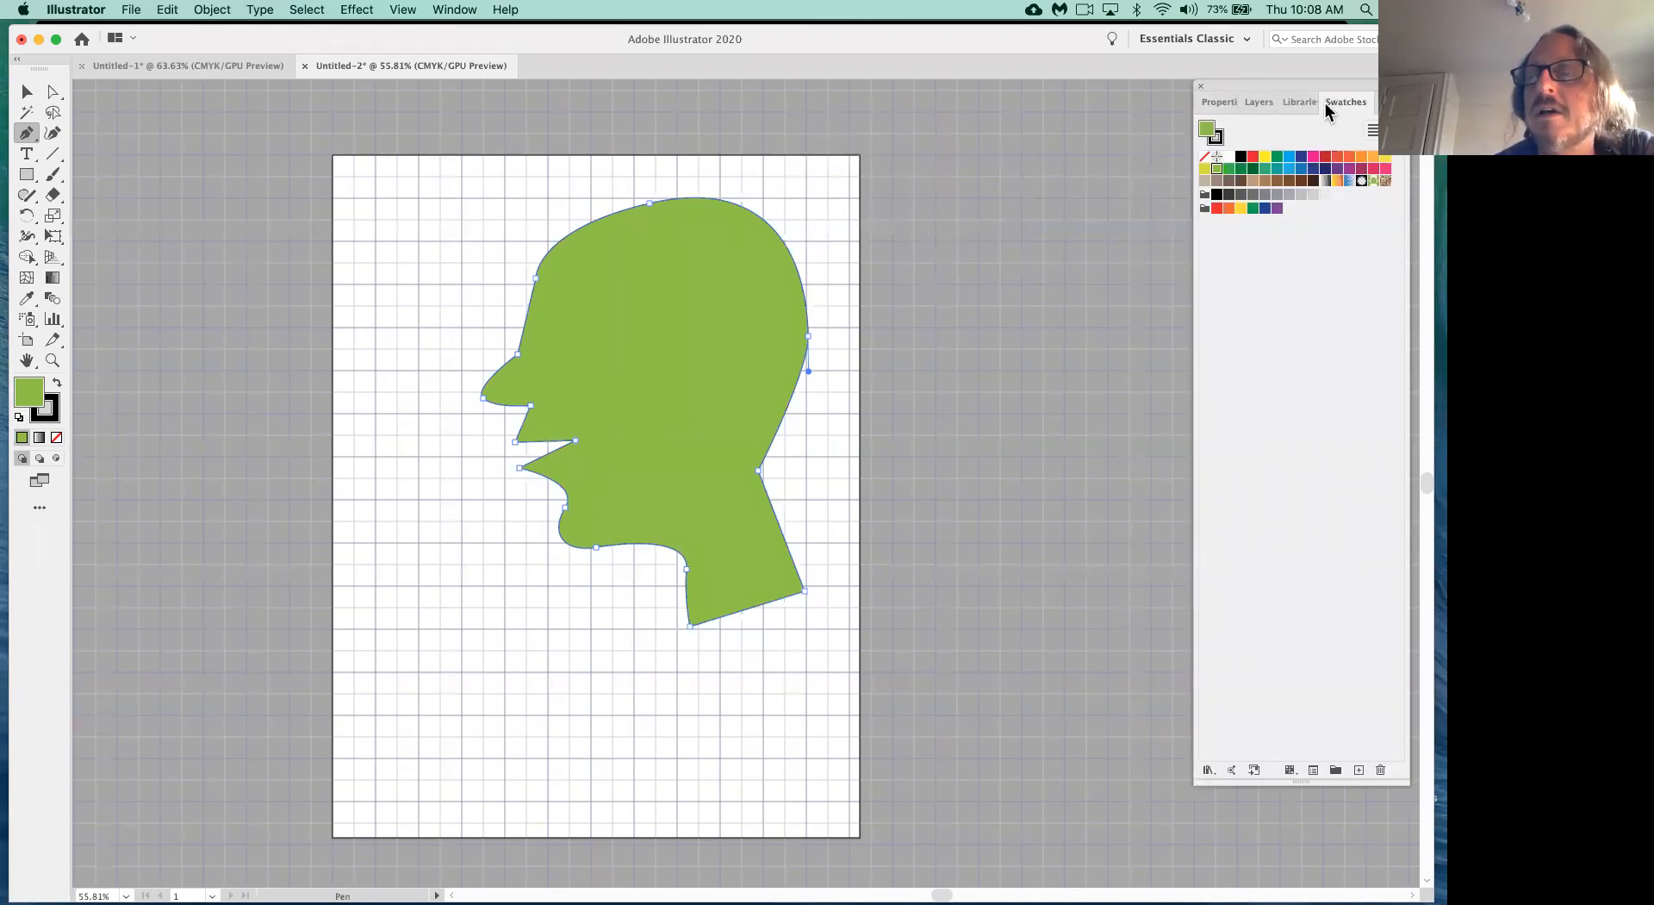
- Separate Swatches into its own floating panel beside the artboard and shorten it to fit the swatches
left_click_drag(1349, 102, 934, 147)
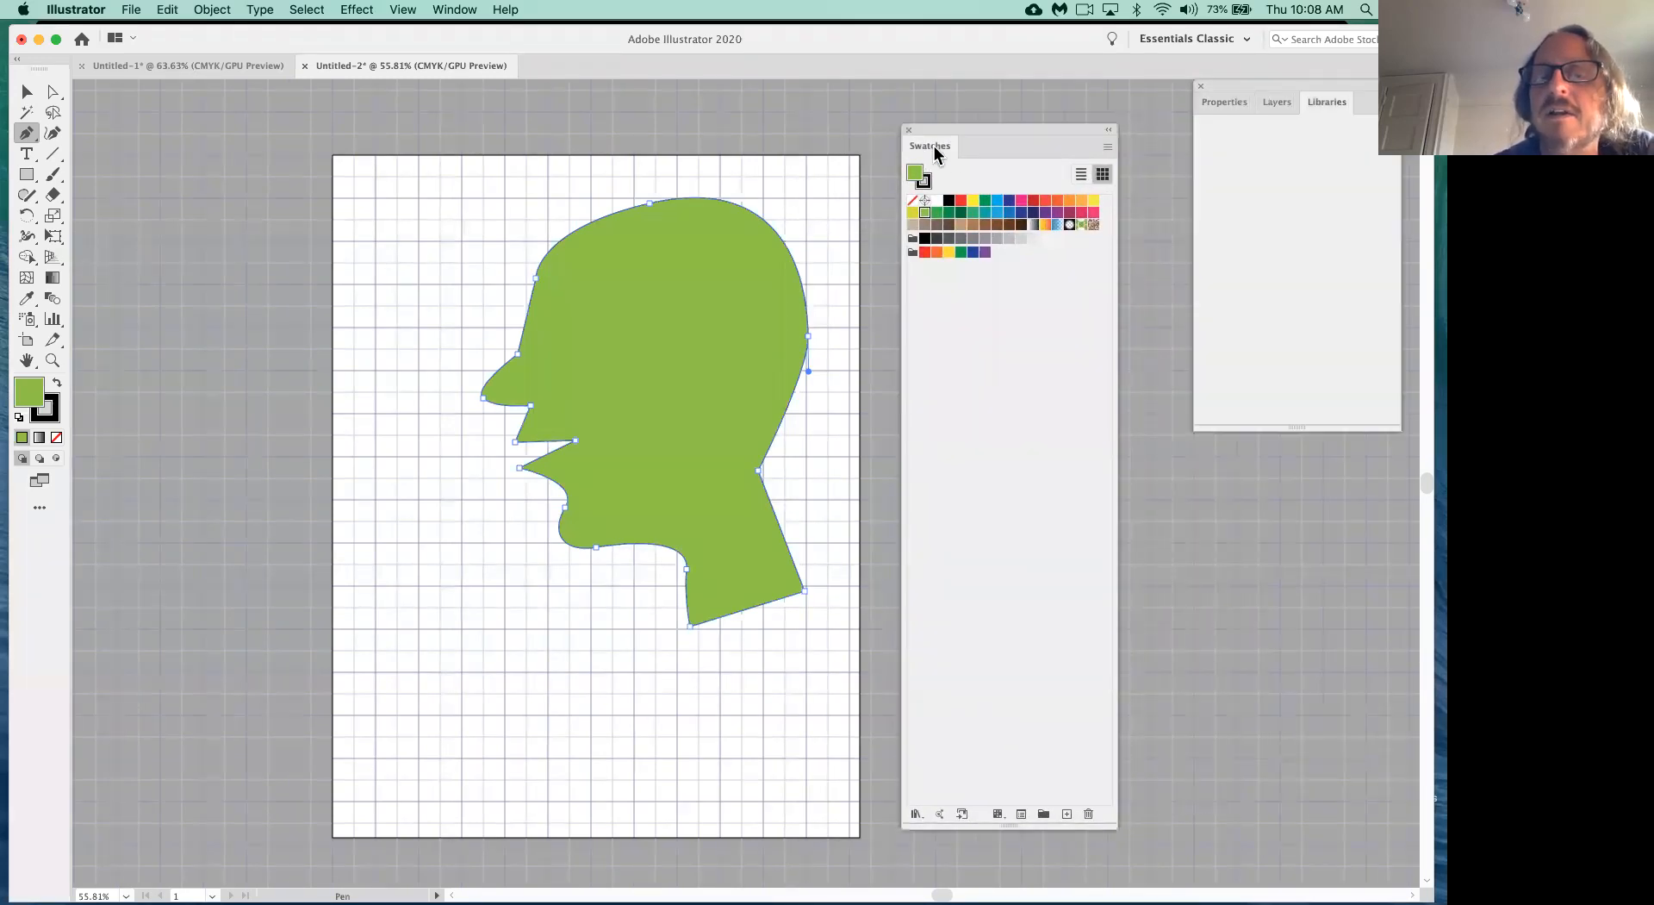
left_click_drag(967, 128, 974, 121)
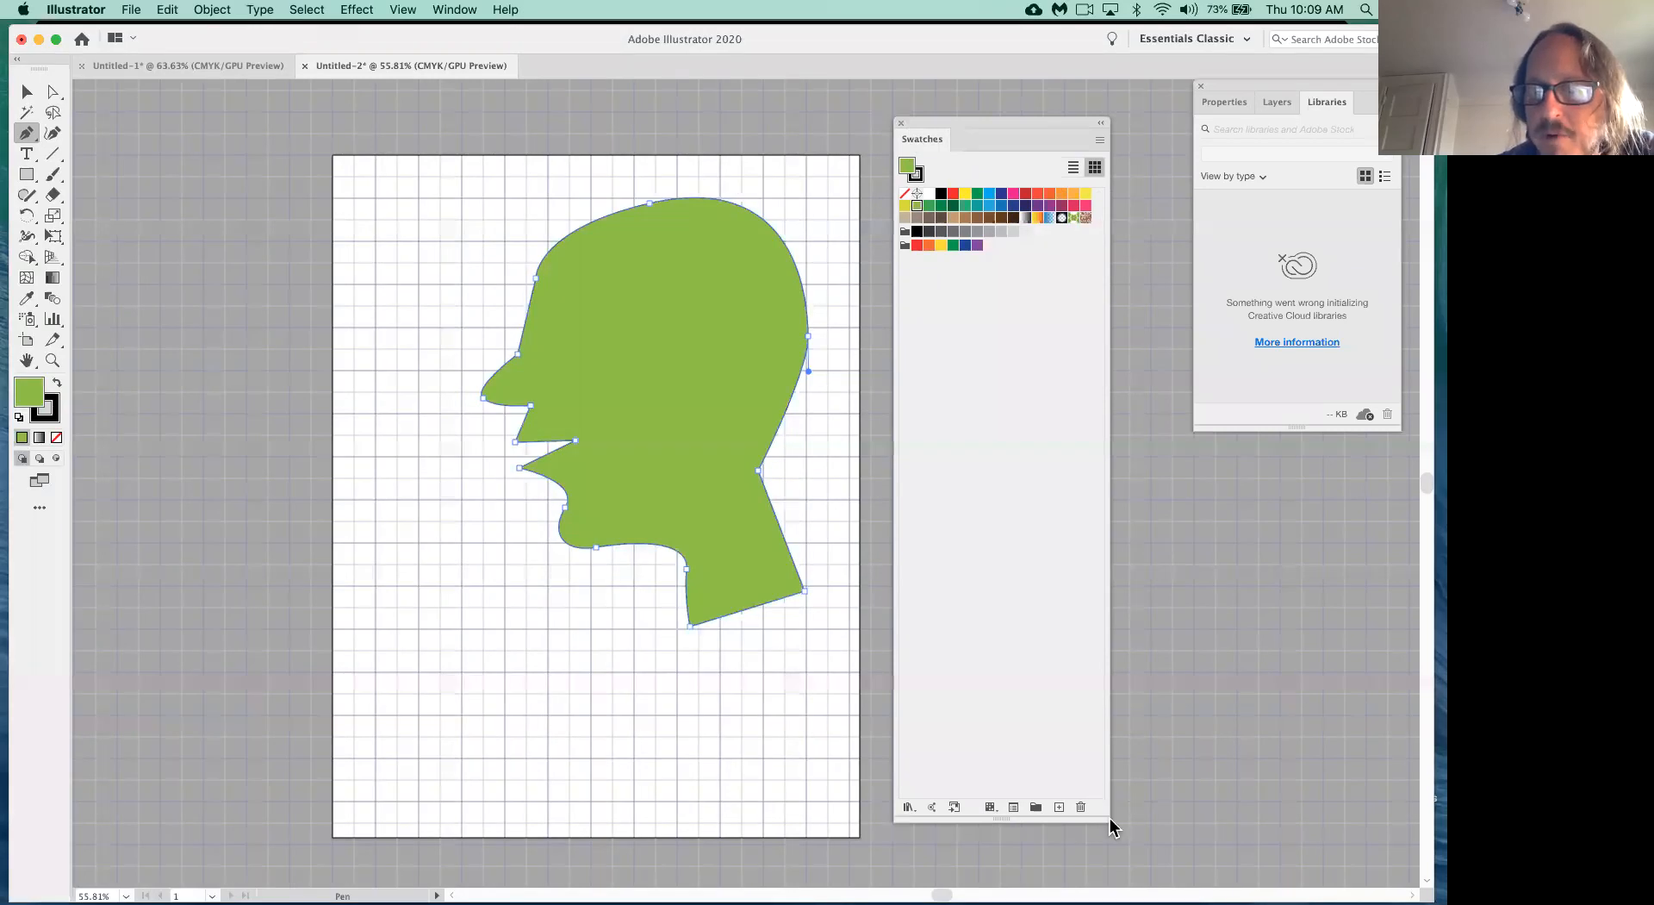
left_click_drag(1106, 803, 1110, 343)
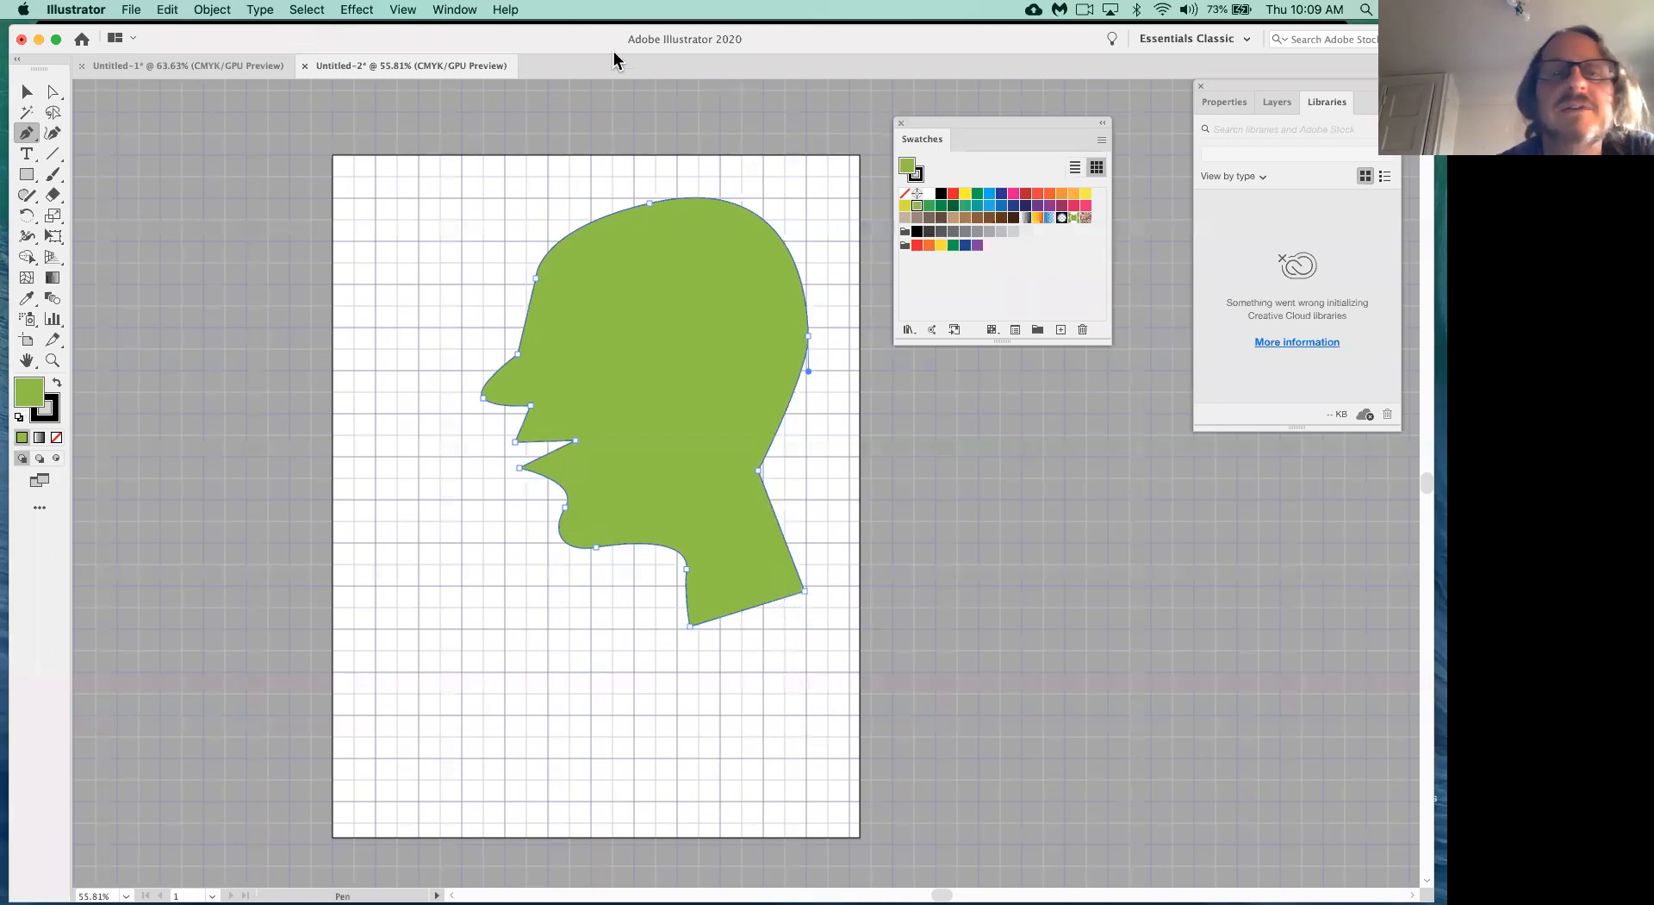
left_click(462, 13)
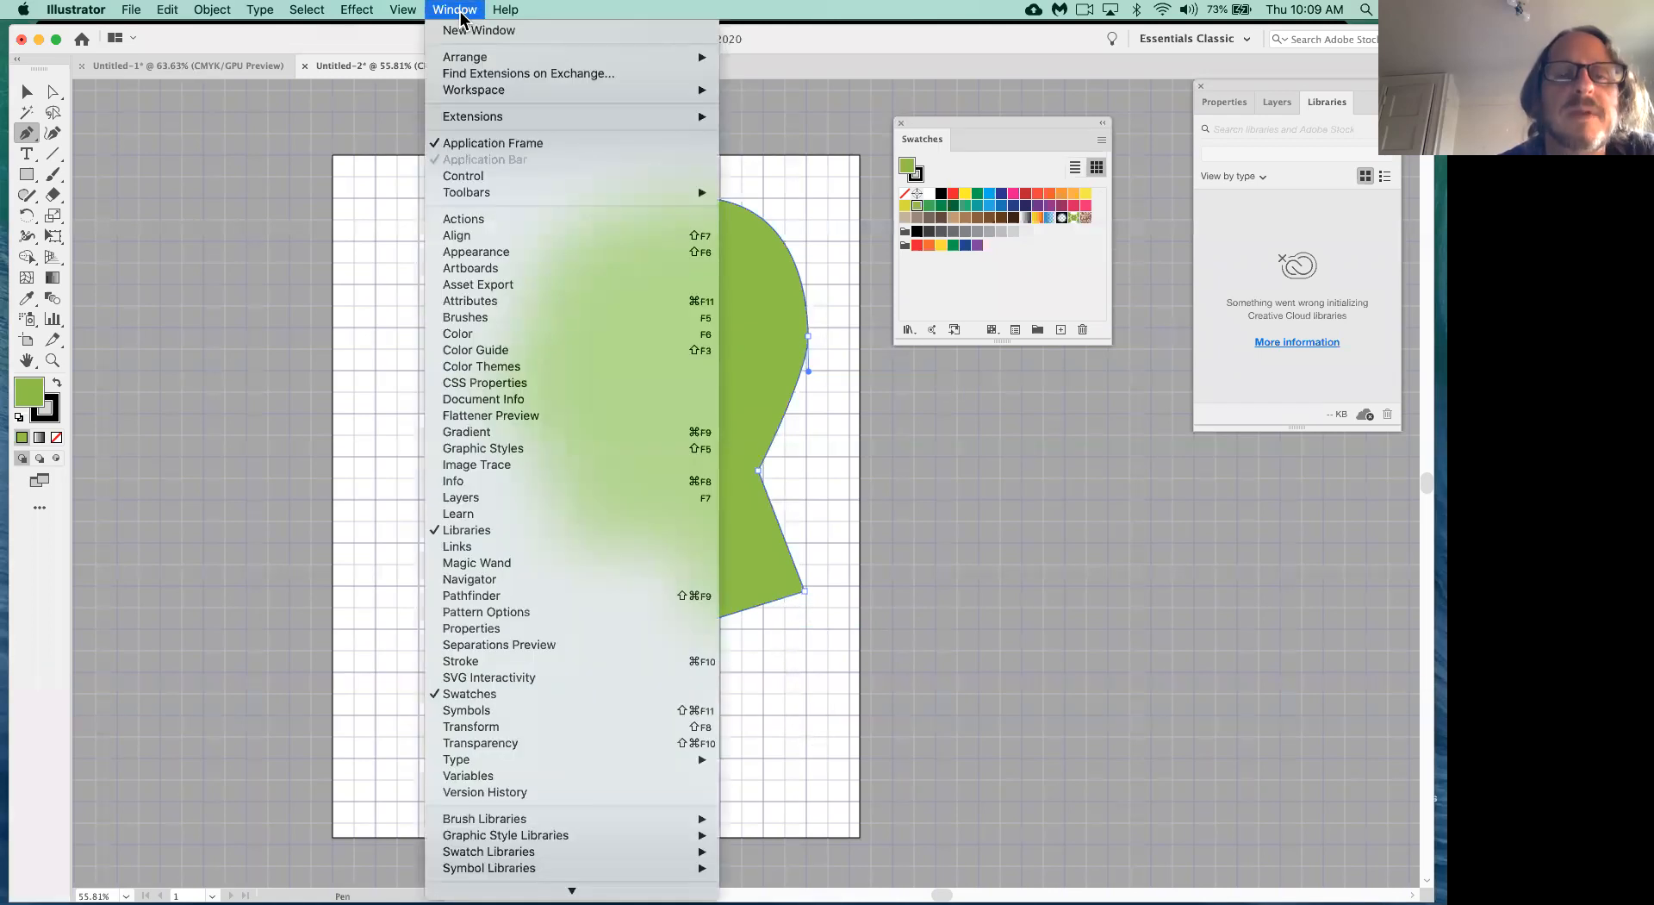
left_click(484, 334)
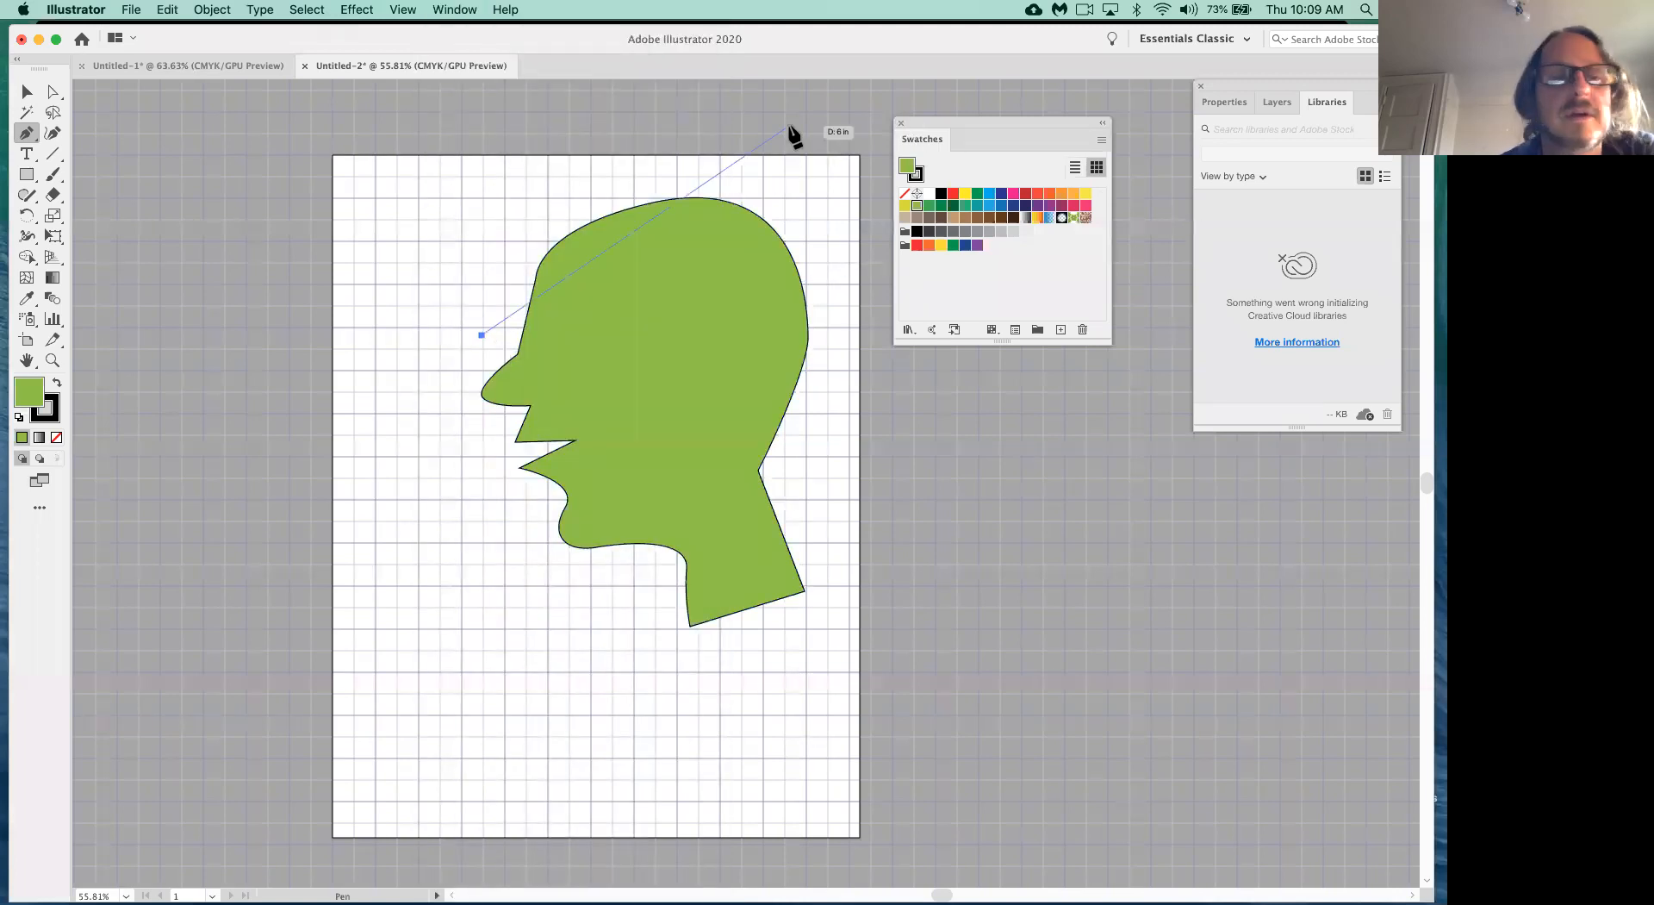
- End the stray path, then show the Color panel and place it below the Swatches panel, clear of the head
left_click(536, 221, "super")
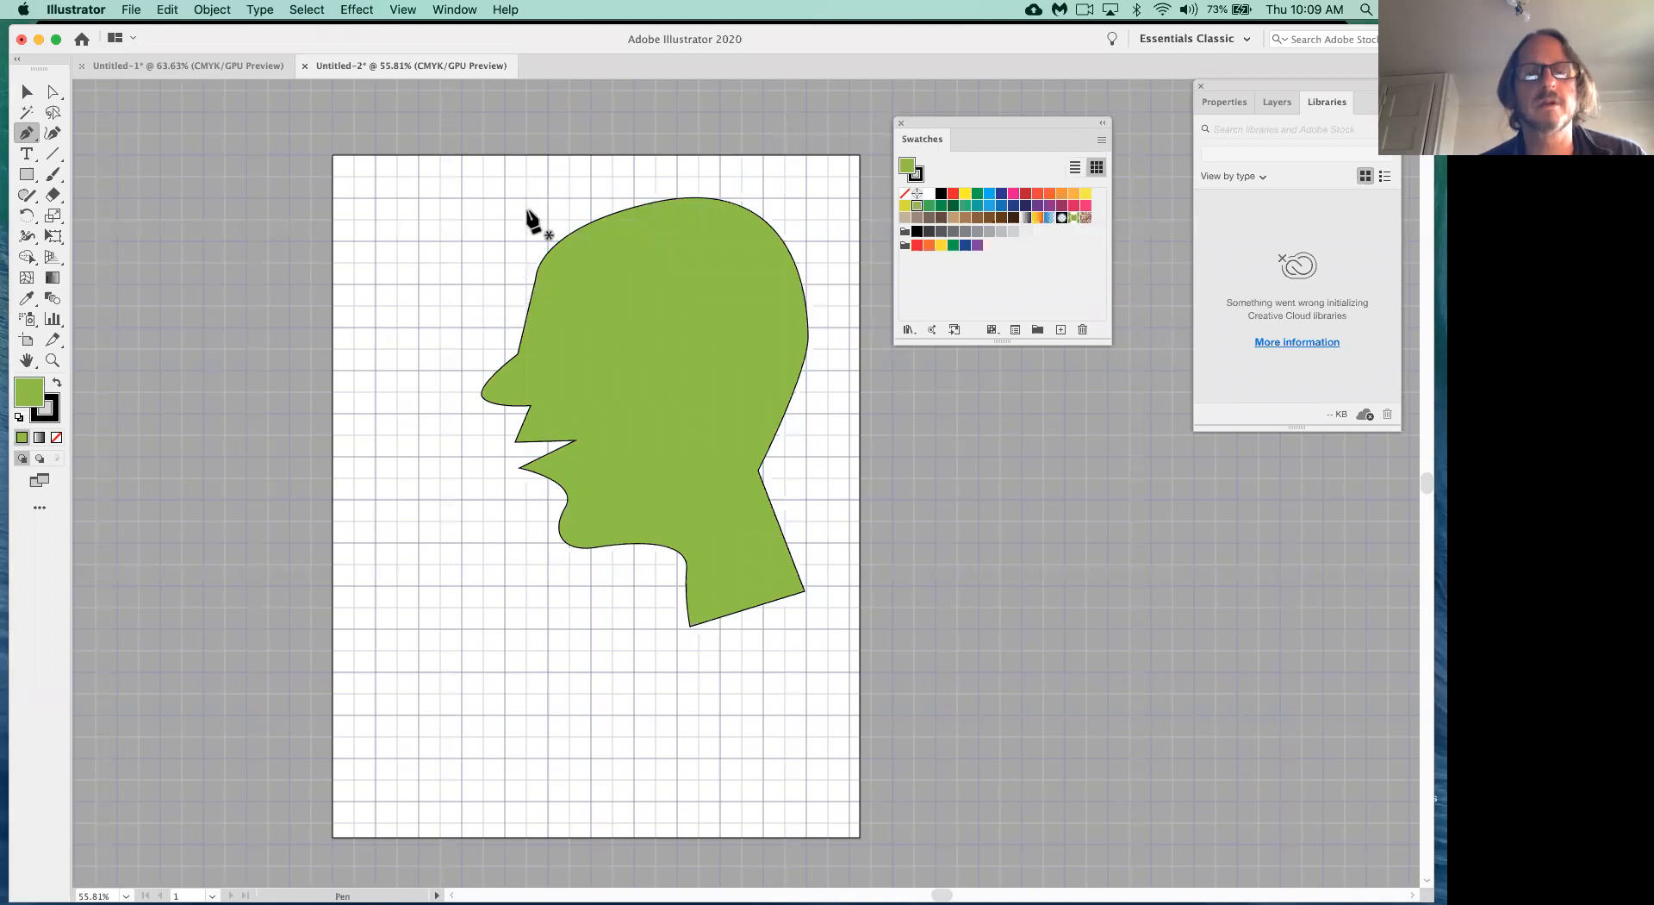
left_click(441, 11)
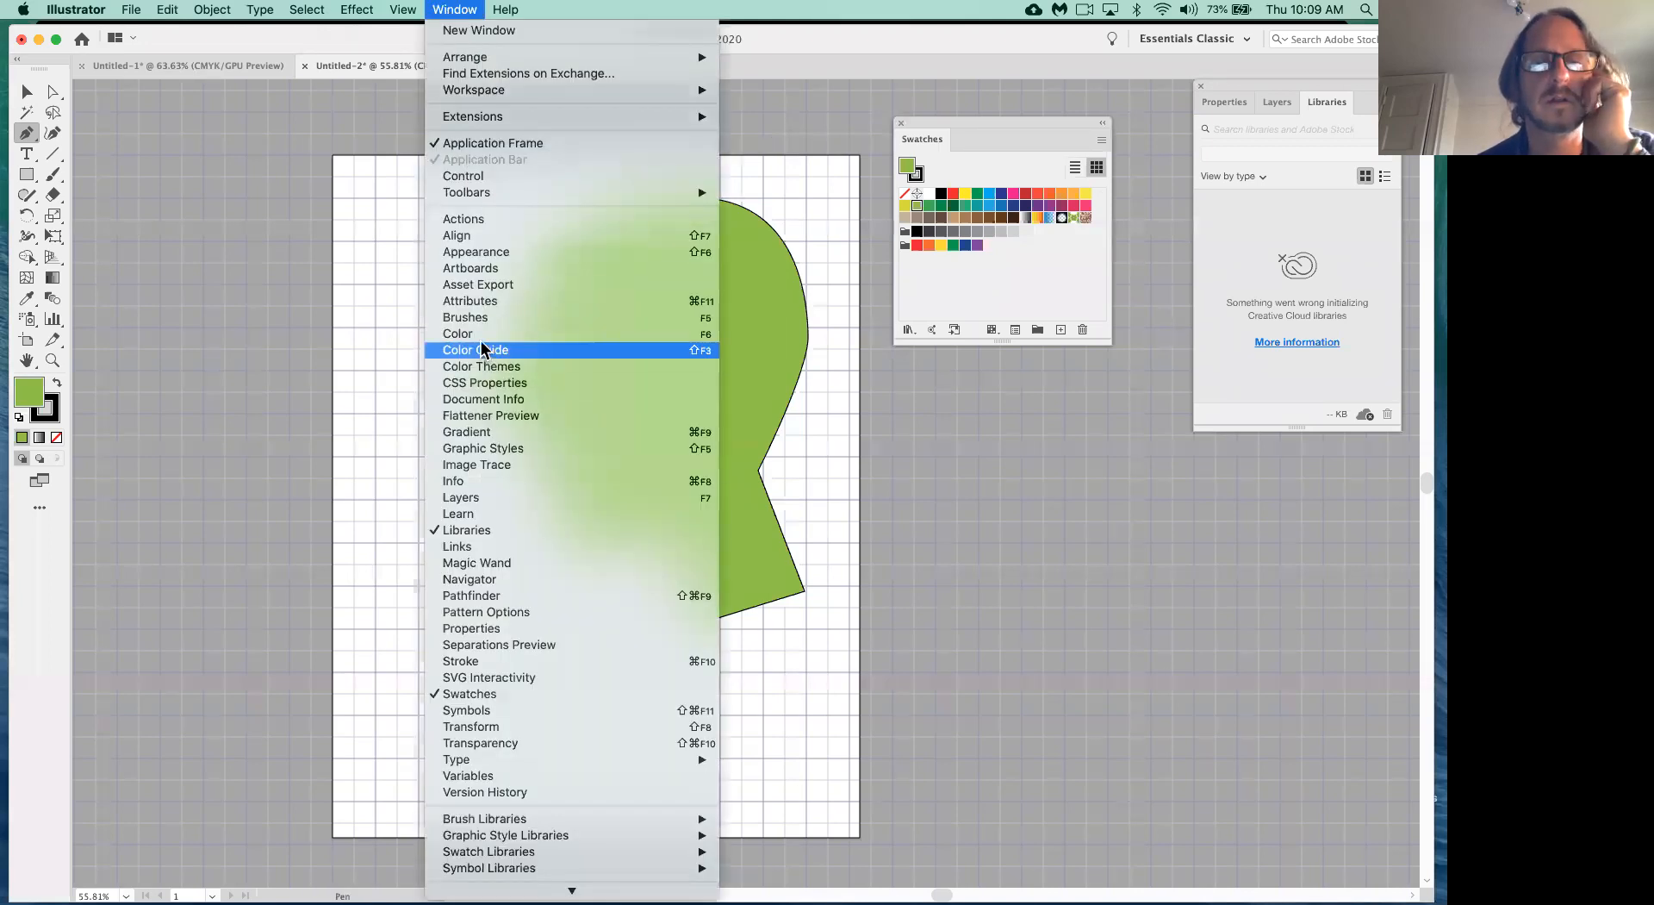
left_click(469, 333)
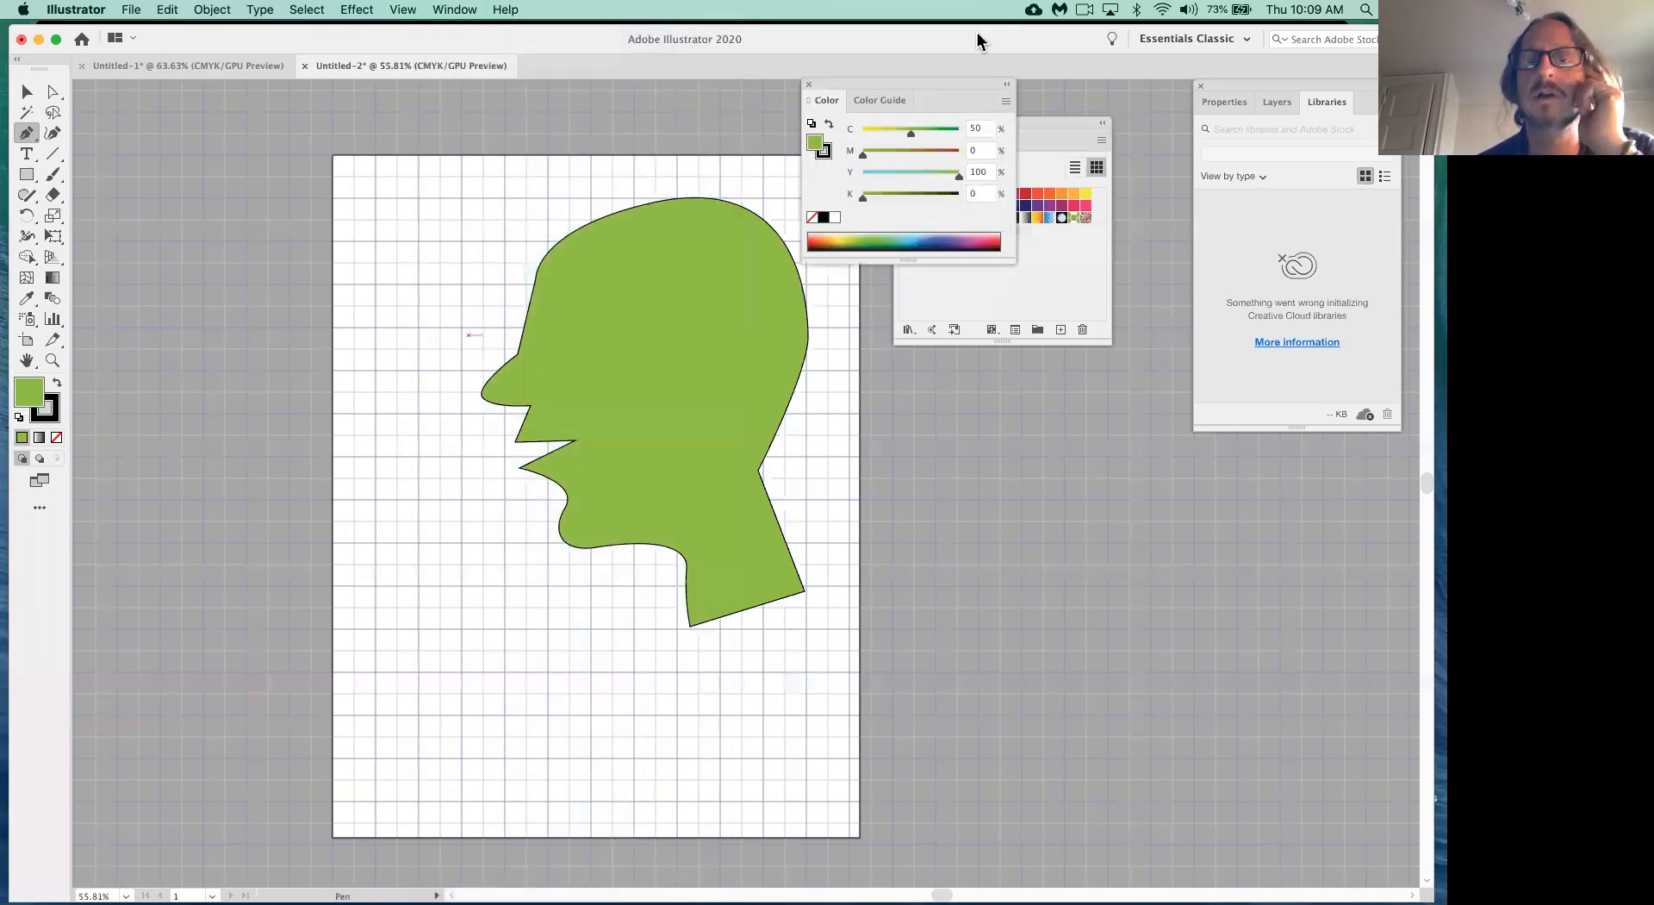
left_click_drag(893, 79, 787, 252)
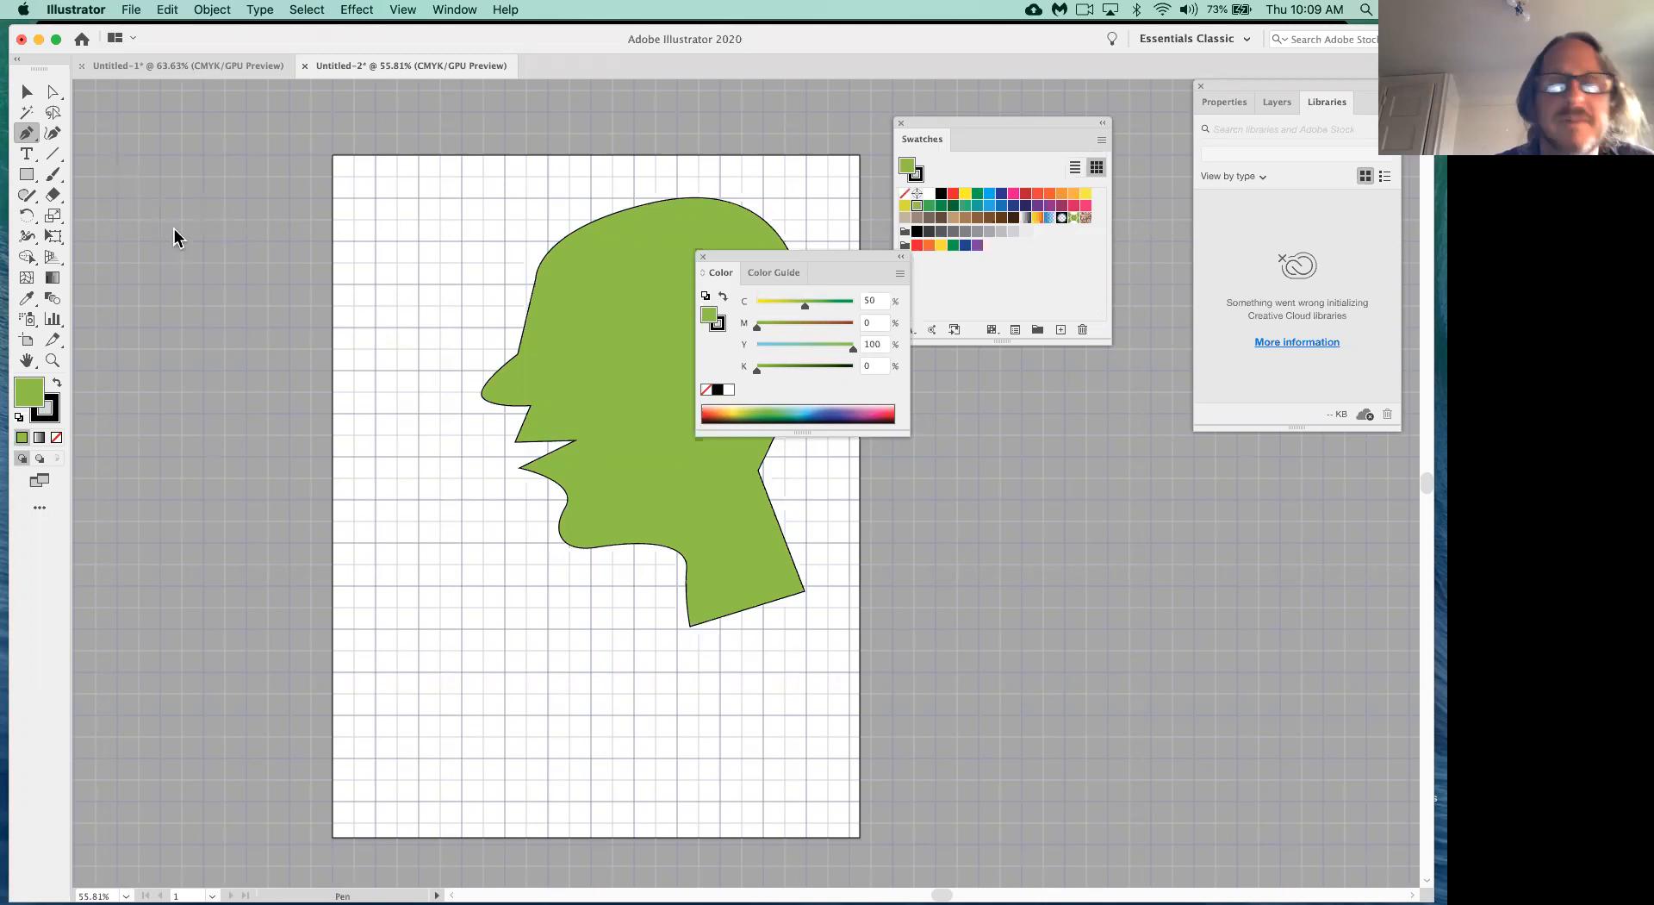
left_click_drag(740, 266, 864, 431)
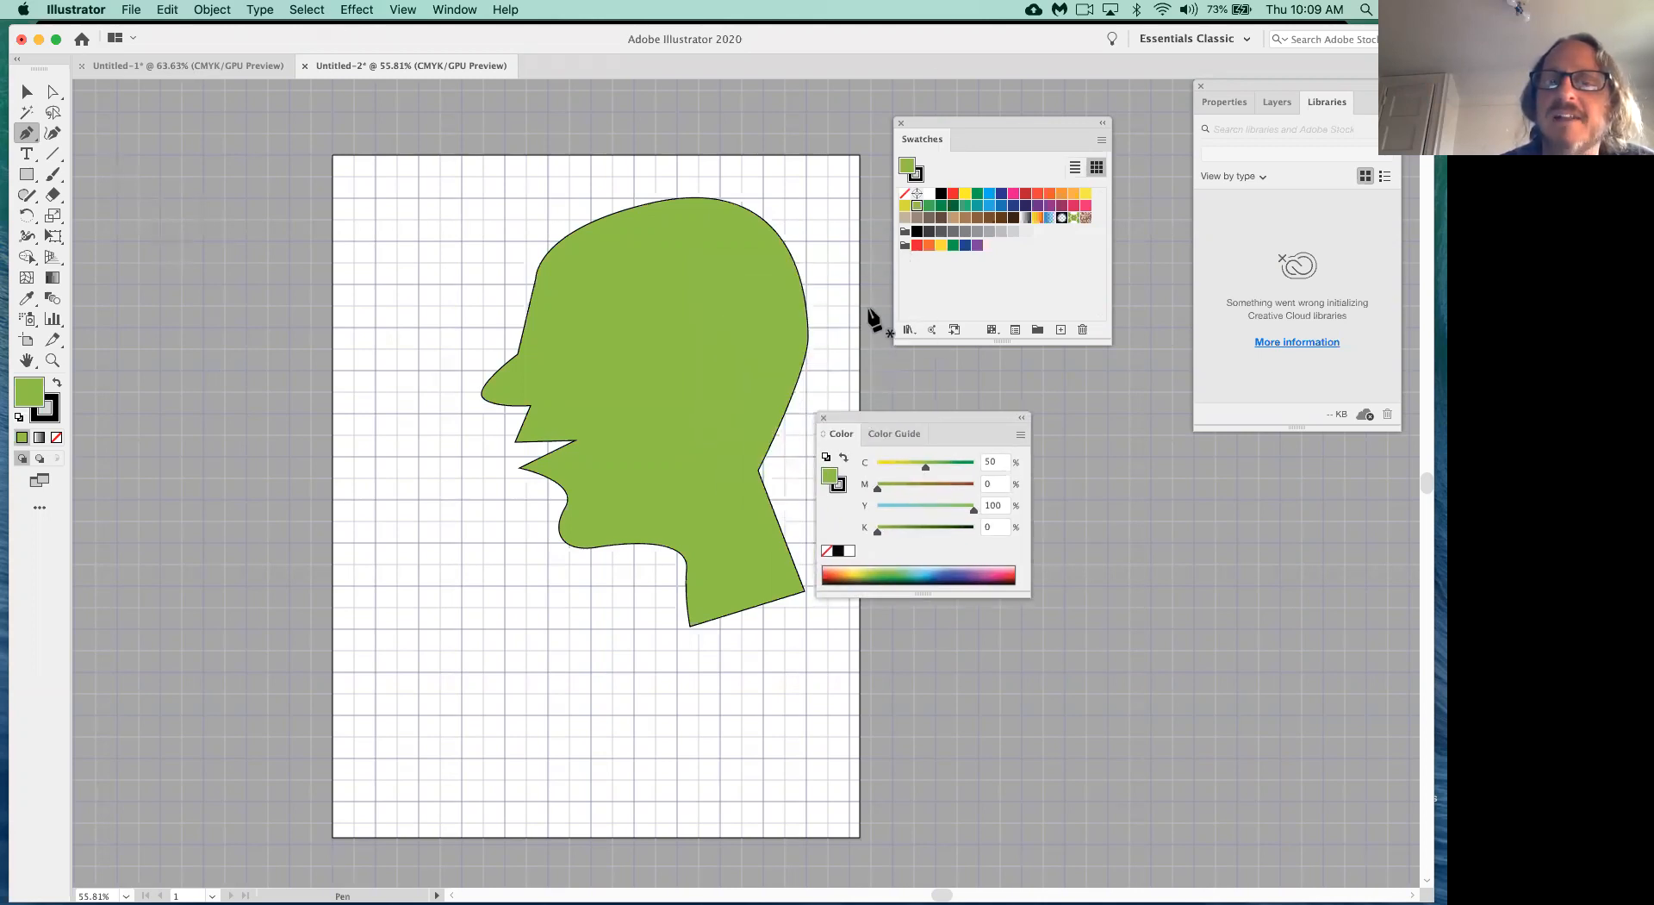
- Group the Color panel with Swatches, close the leftover Color Guide panel, and switch between the two grouped panels
left_click_drag(840, 434, 972, 141)
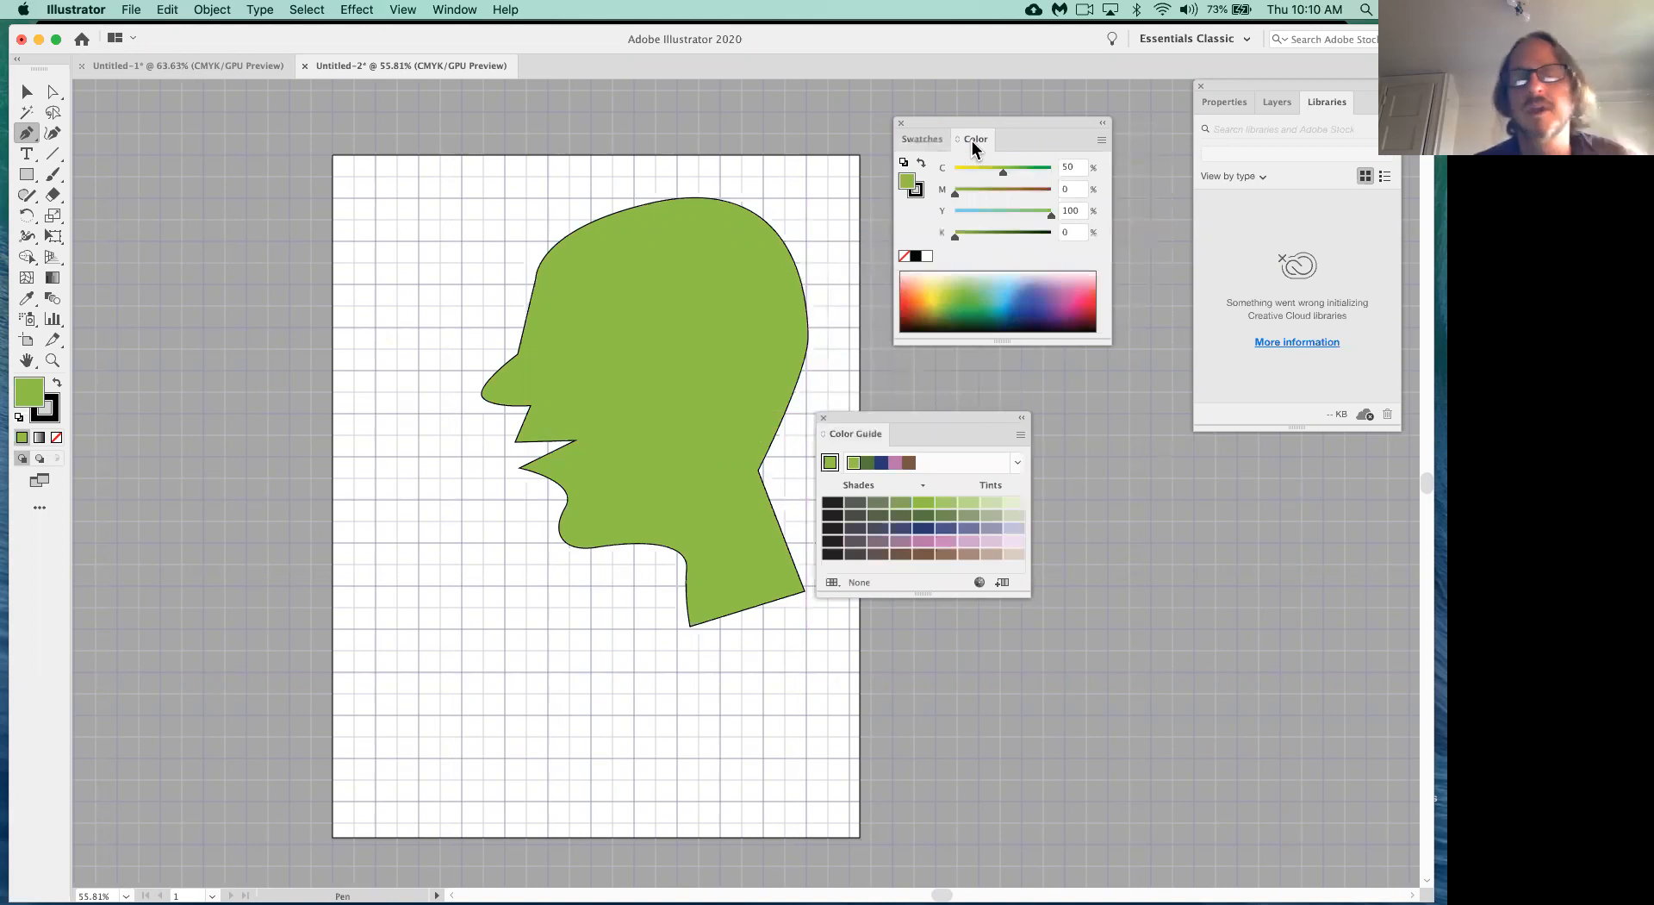
left_click(821, 416)
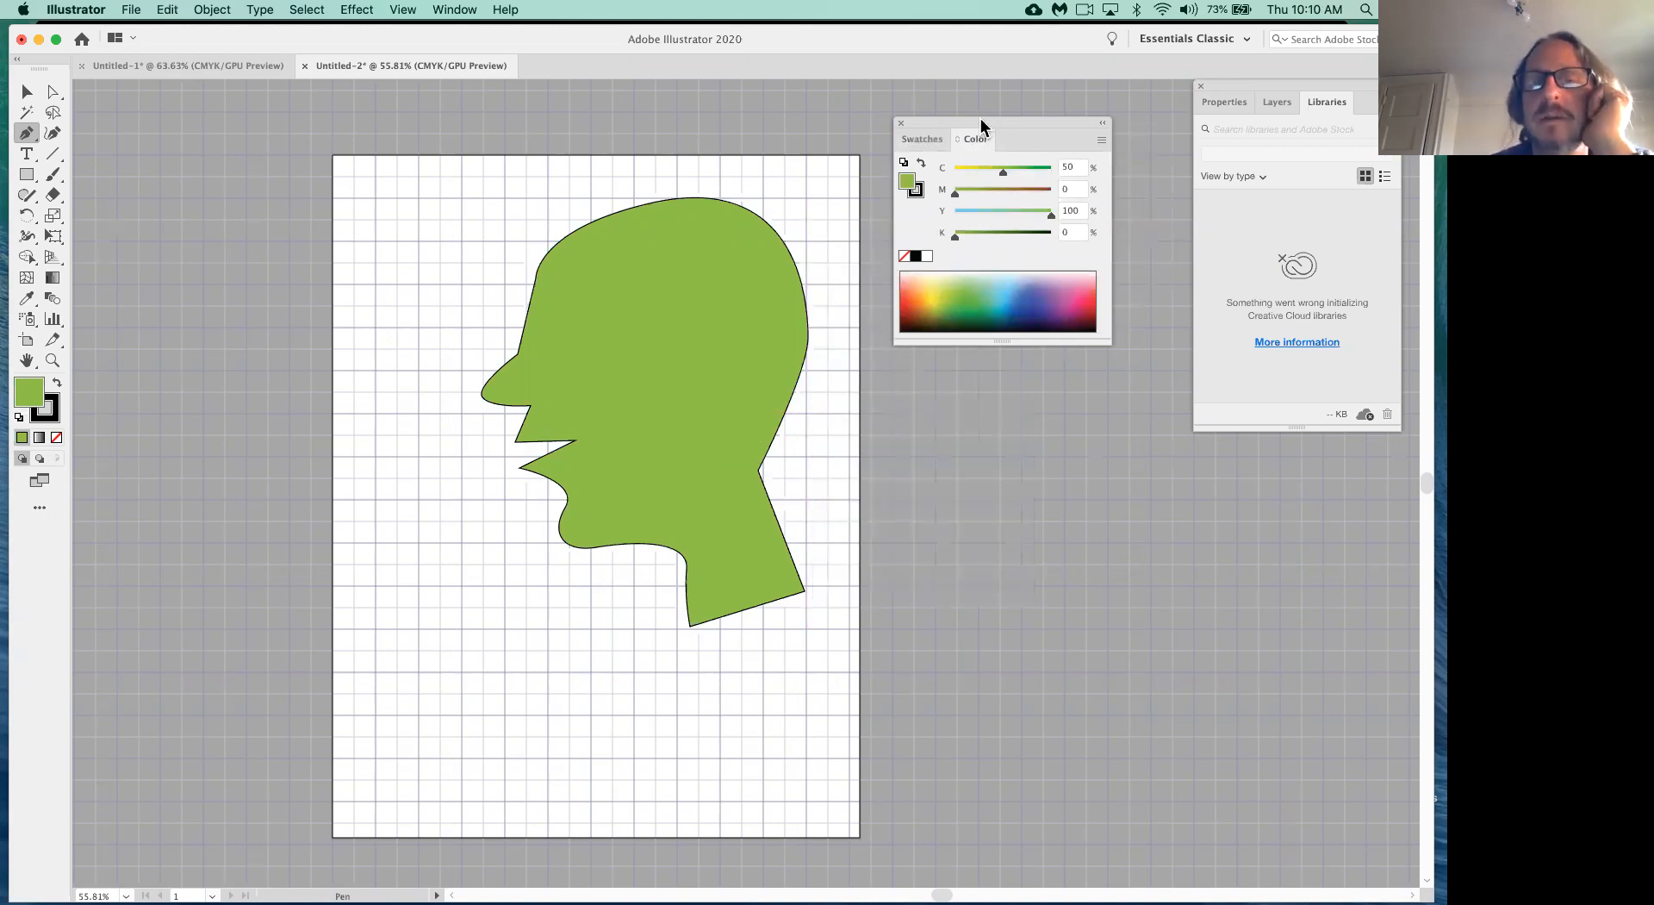
left_click(923, 140)
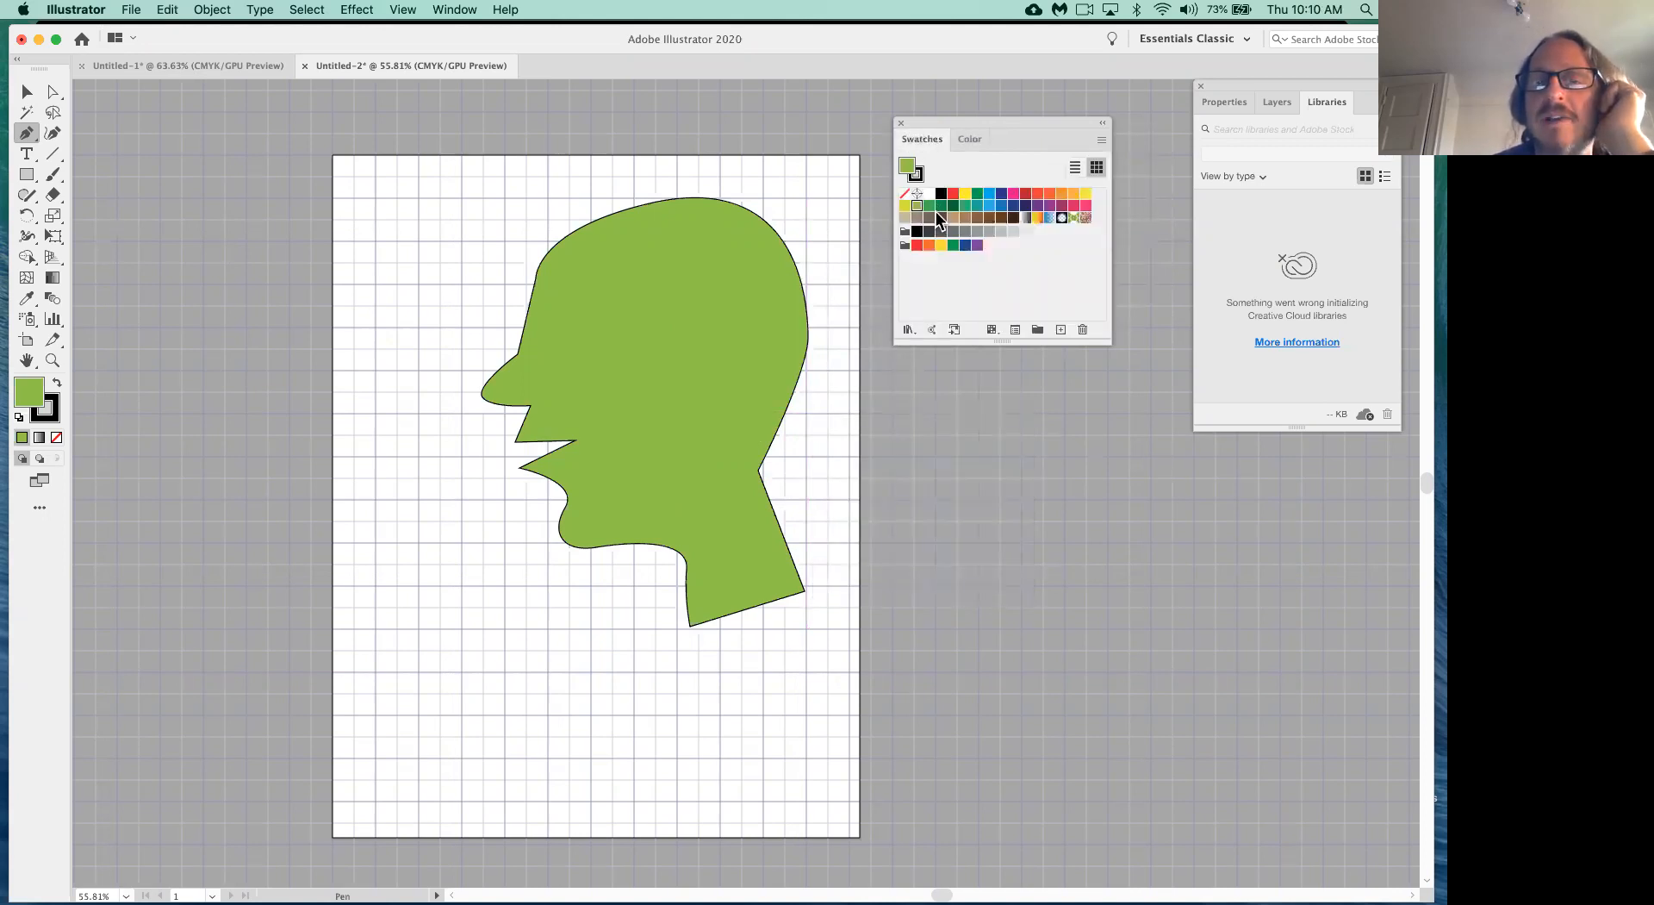
left_click(970, 142)
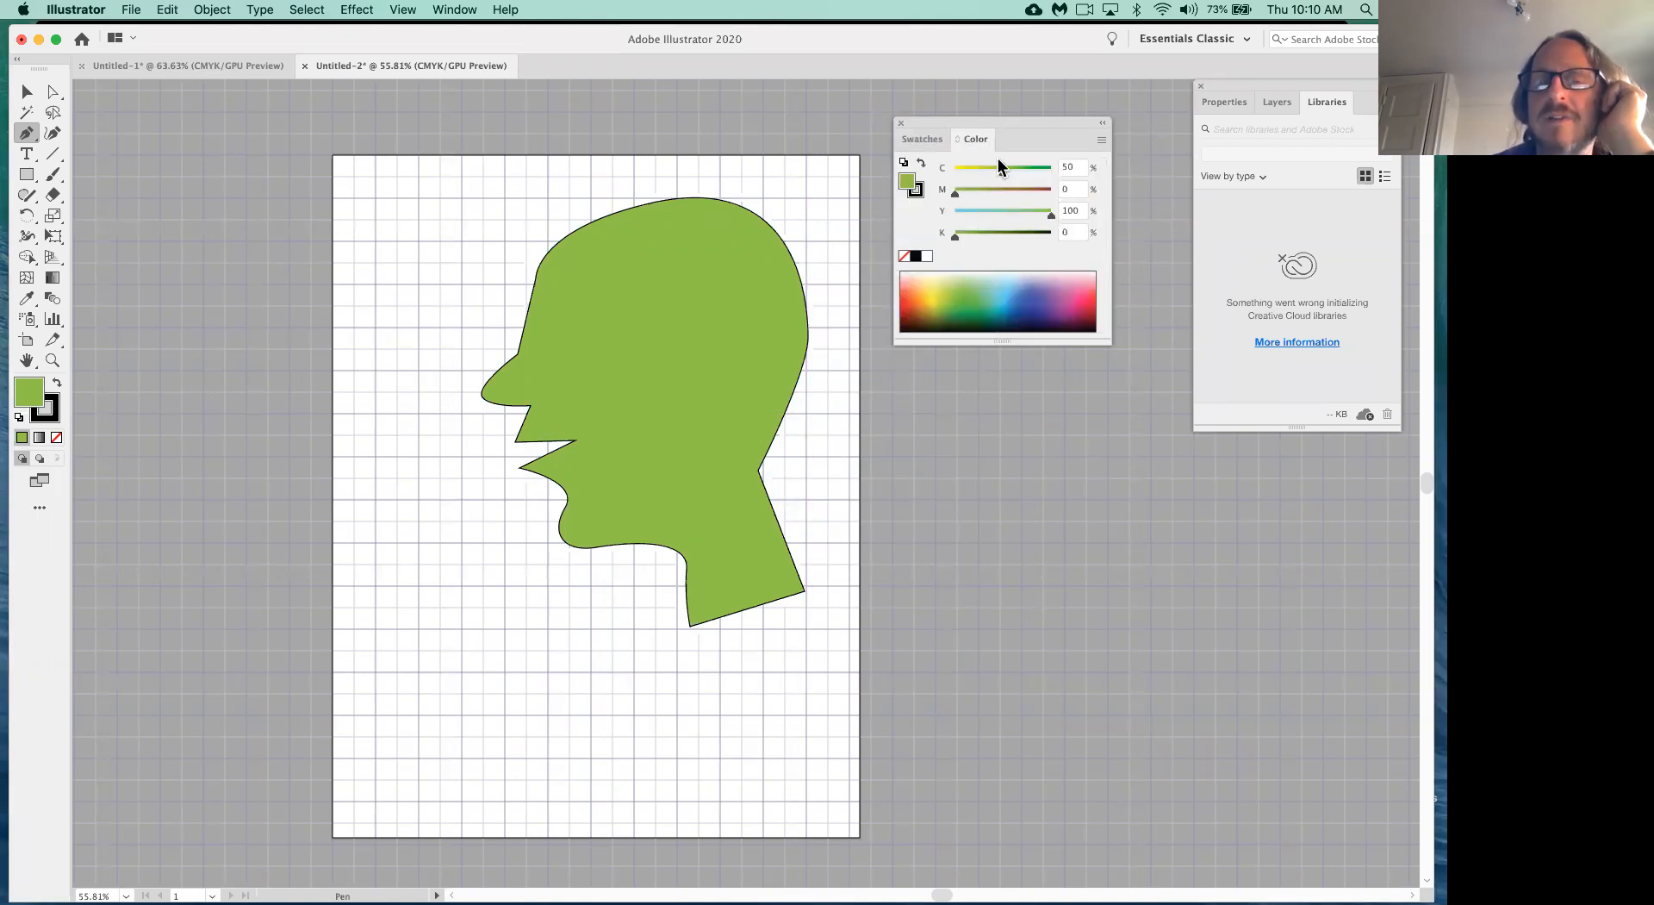
- Separate Color from the group, dock it directly beneath Swatches, and move the stacked panels closer to the head
left_click_drag(978, 146, 849, 444)
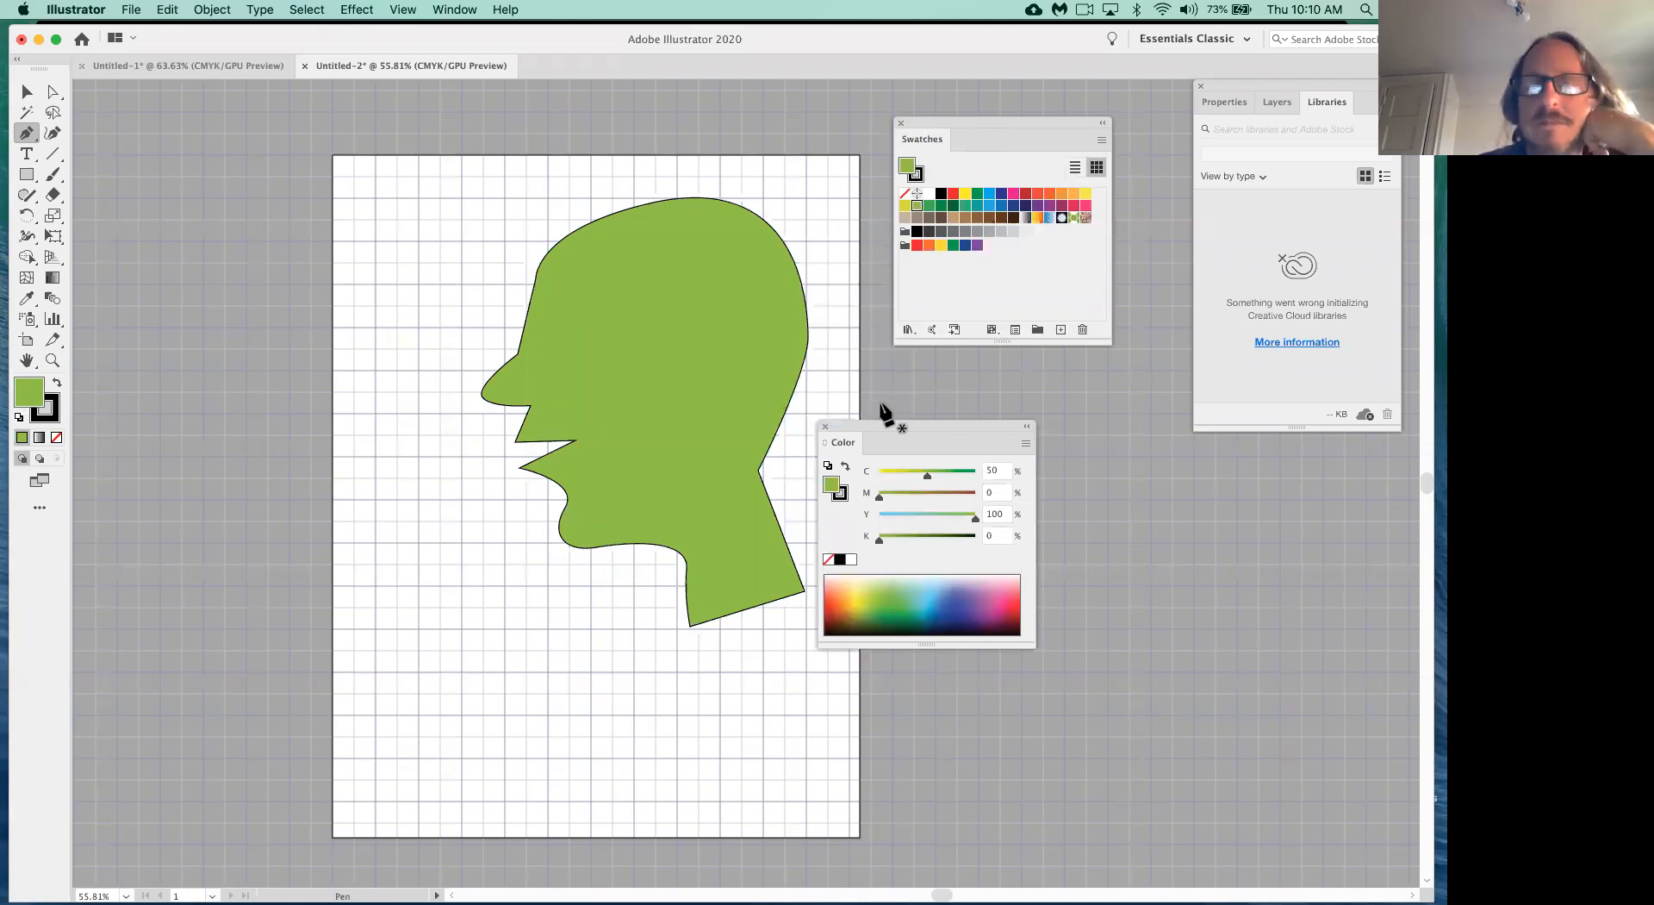
left_click_drag(843, 442, 925, 353)
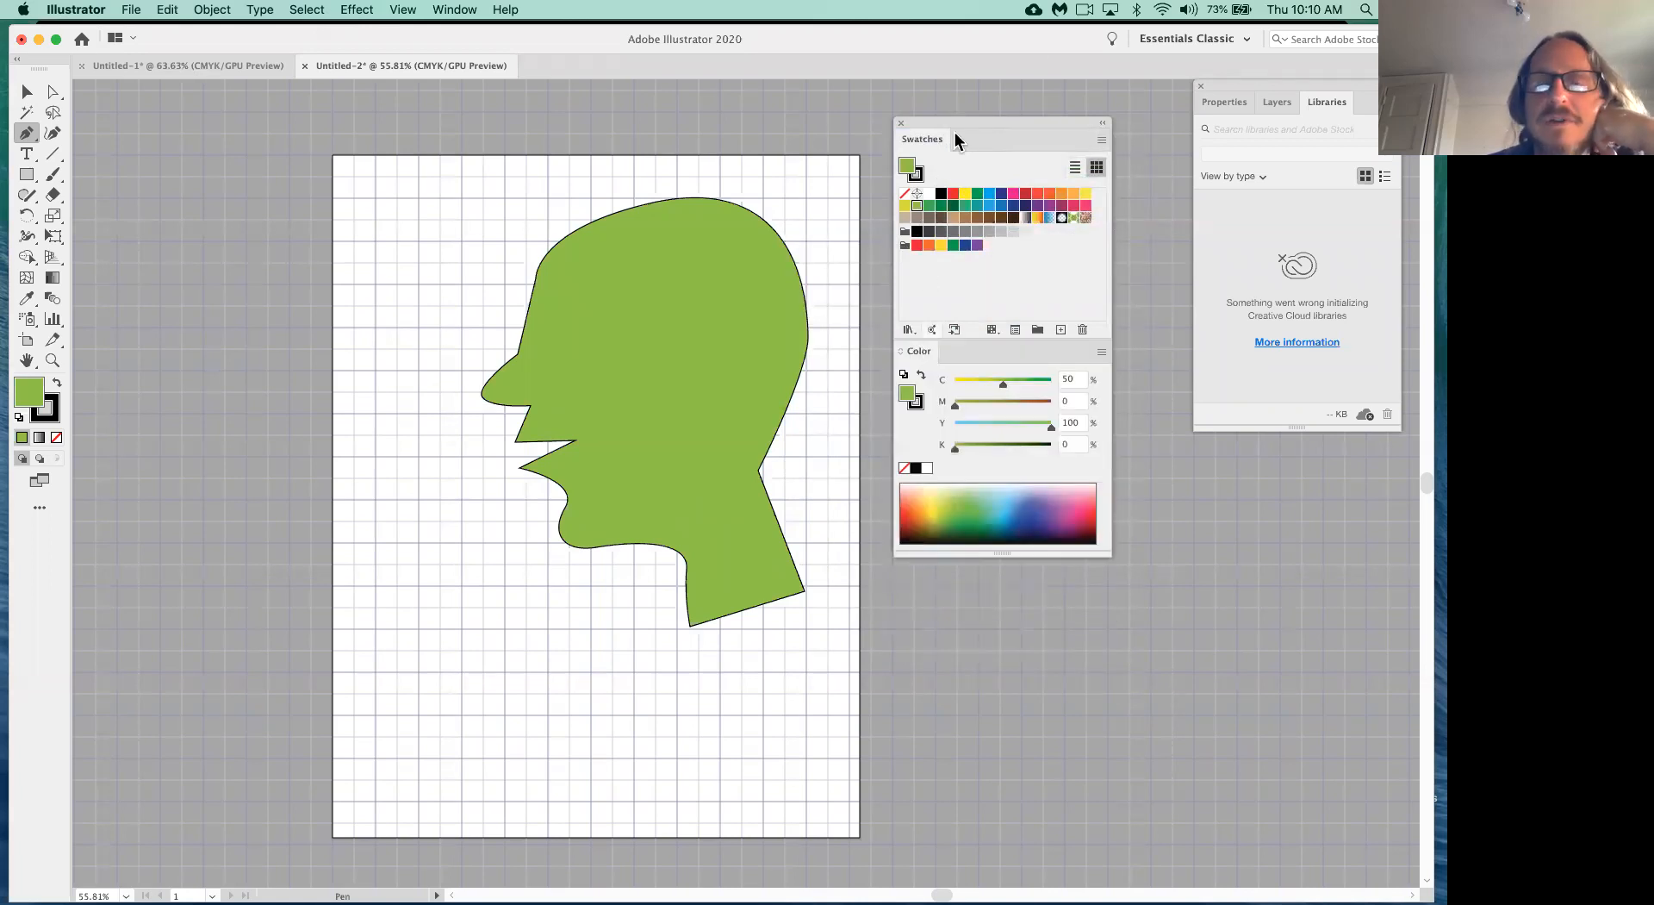
left_click_drag(1015, 121, 953, 137)
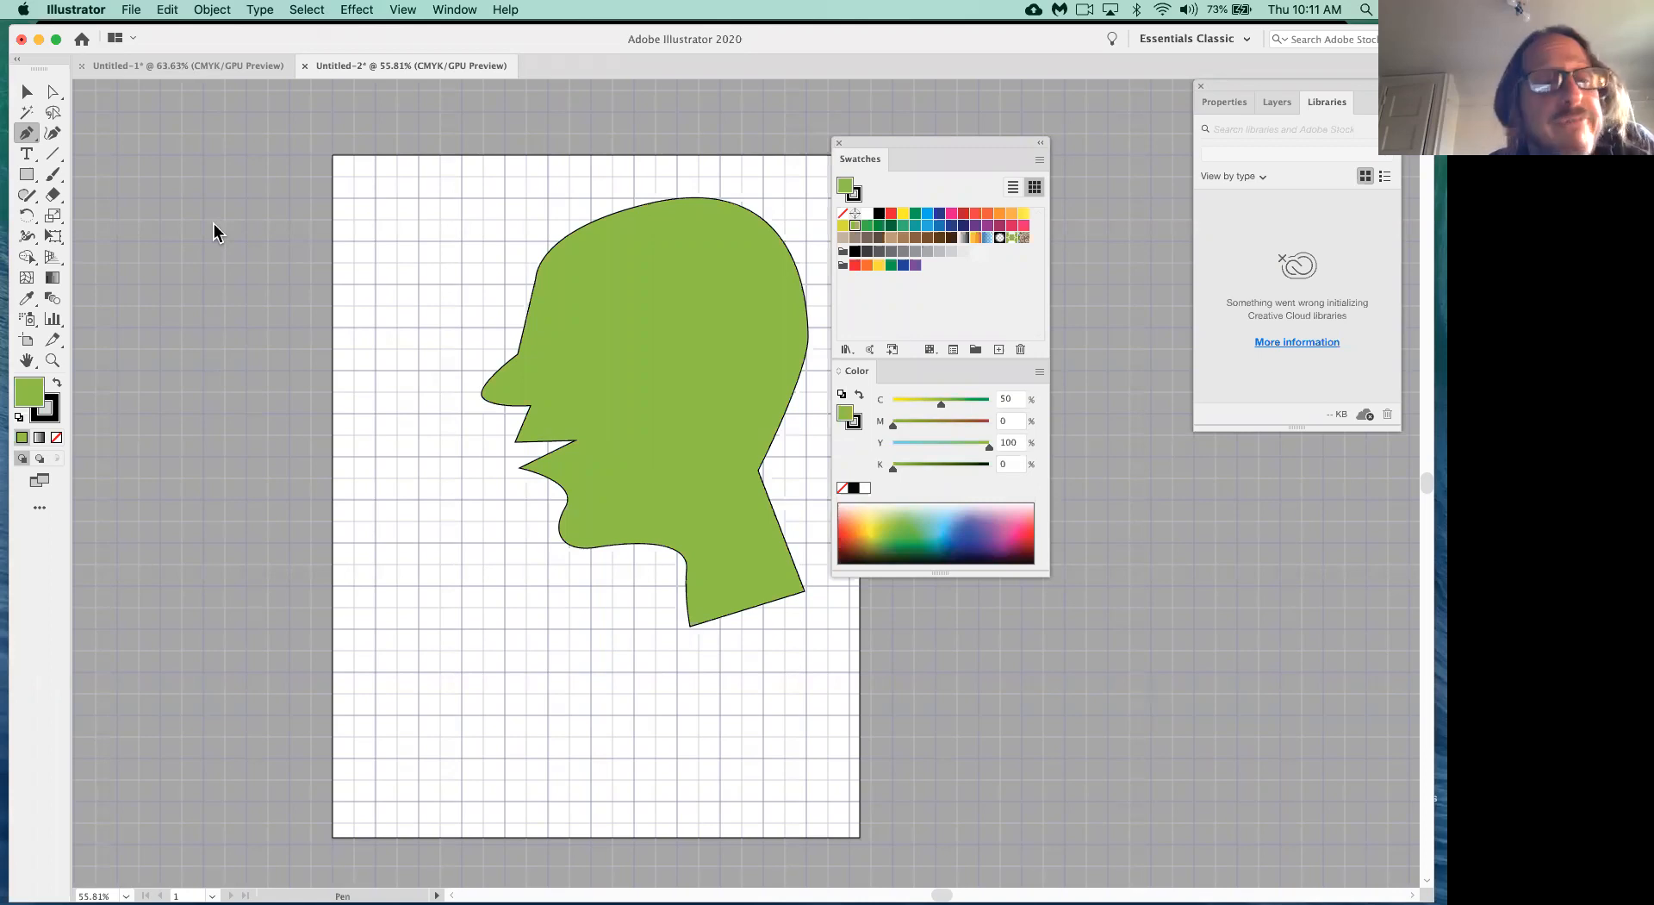
- Collapse and re-expand the Swatches panel and cycle the Color panel through its compact, collapsed and full views
left_click(862, 162)
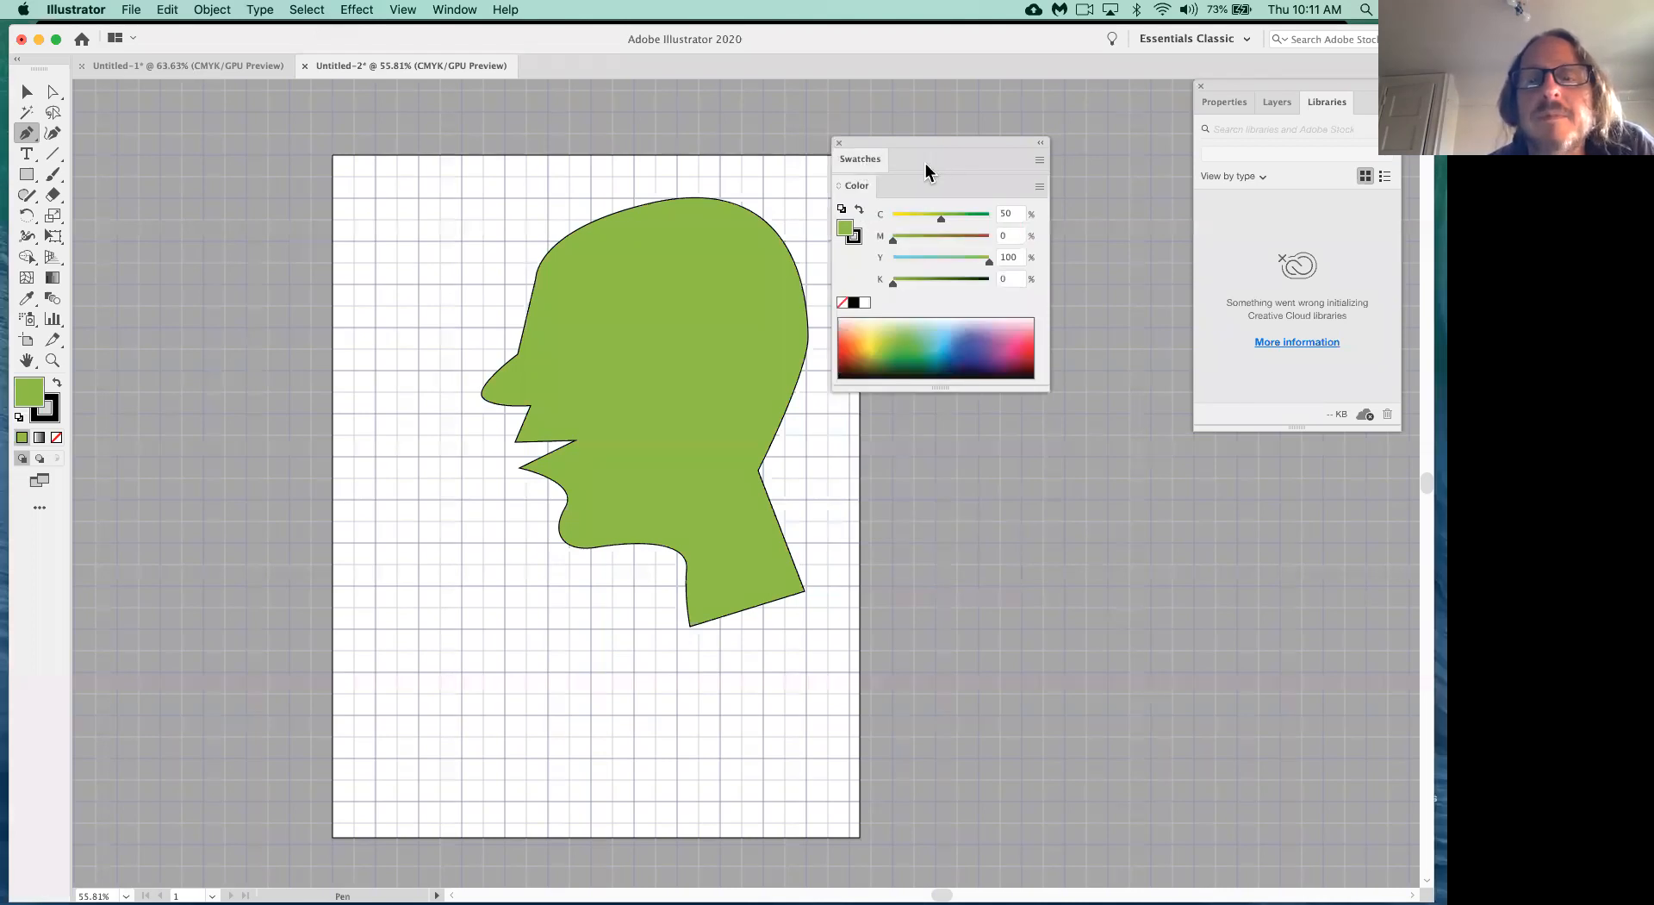
left_click(860, 158)
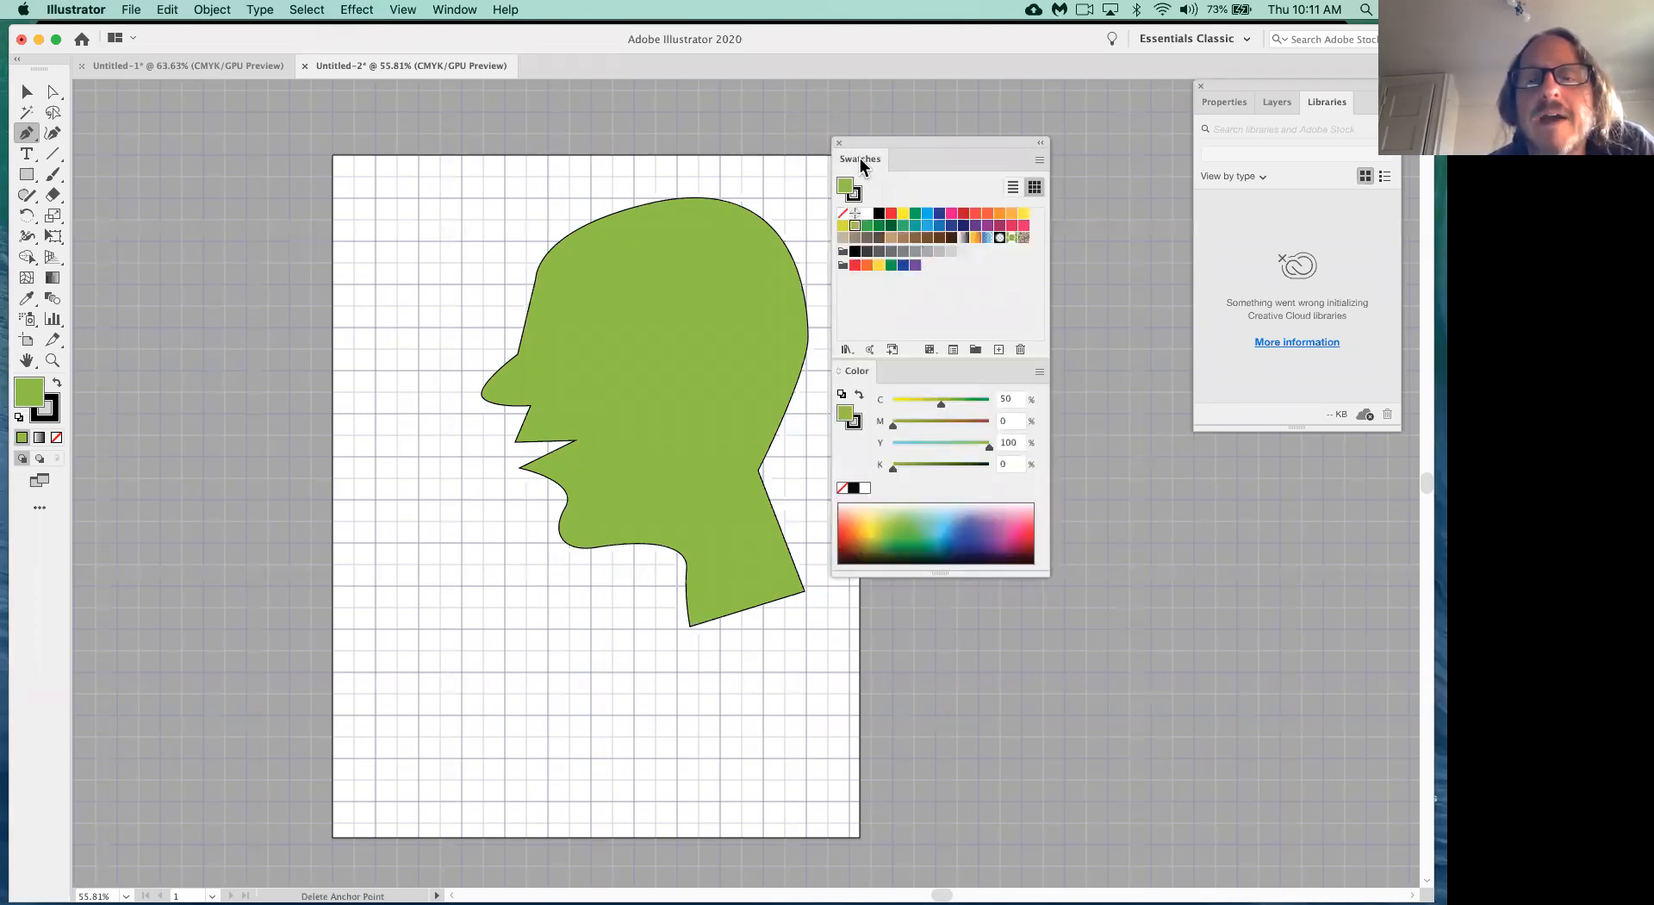
left_click(856, 372)
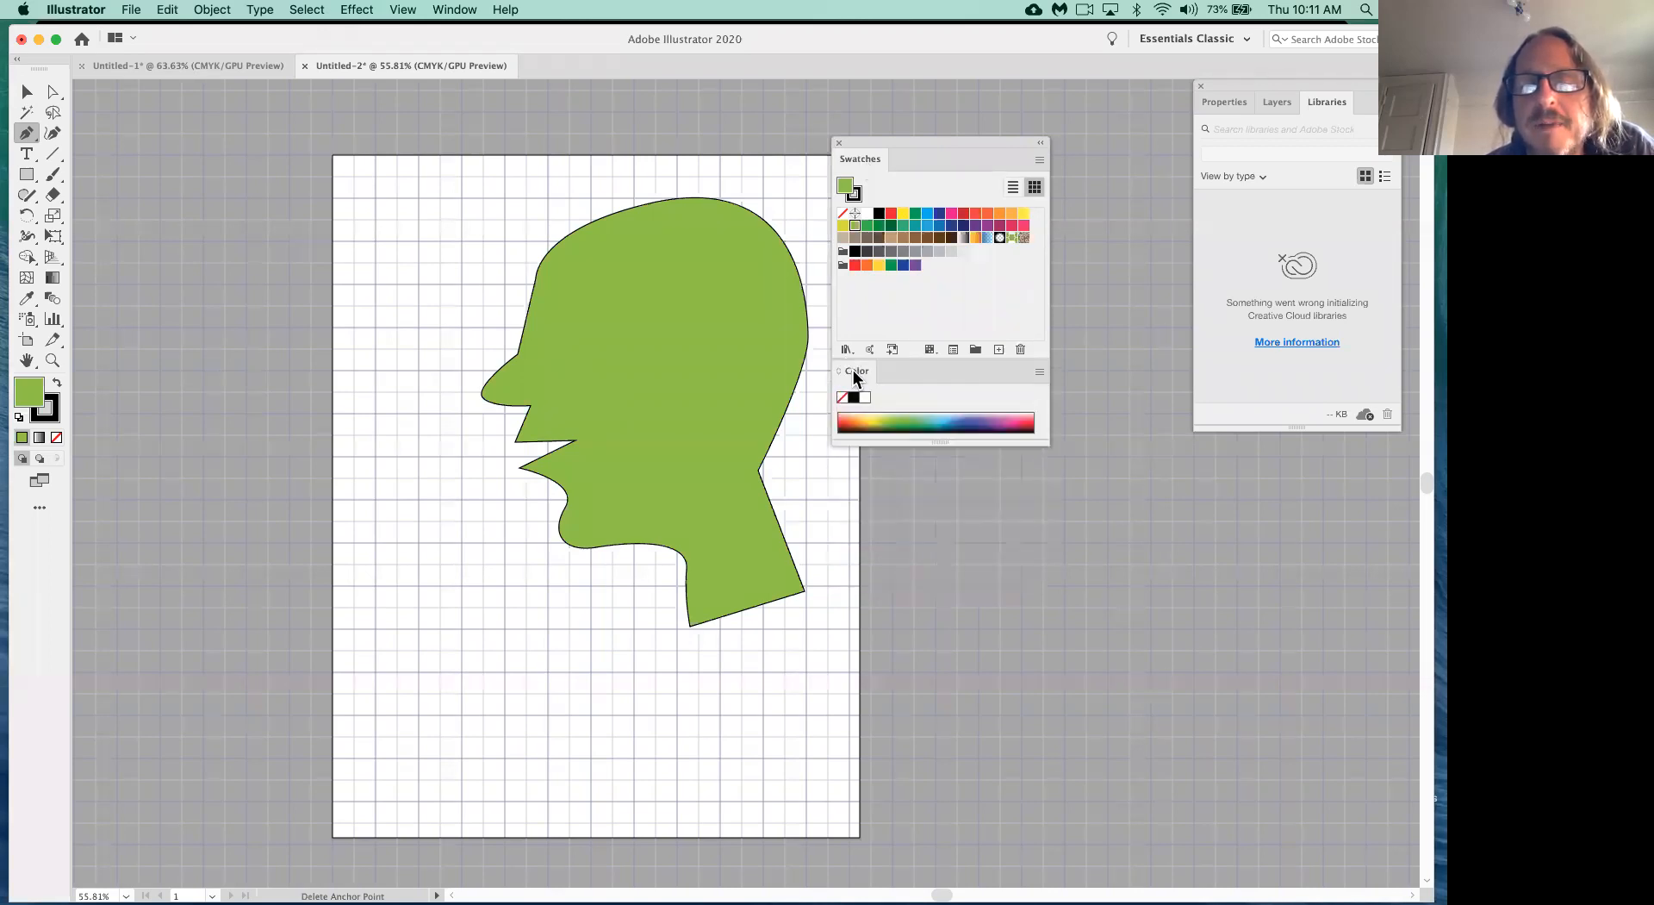
left_click(855, 372)
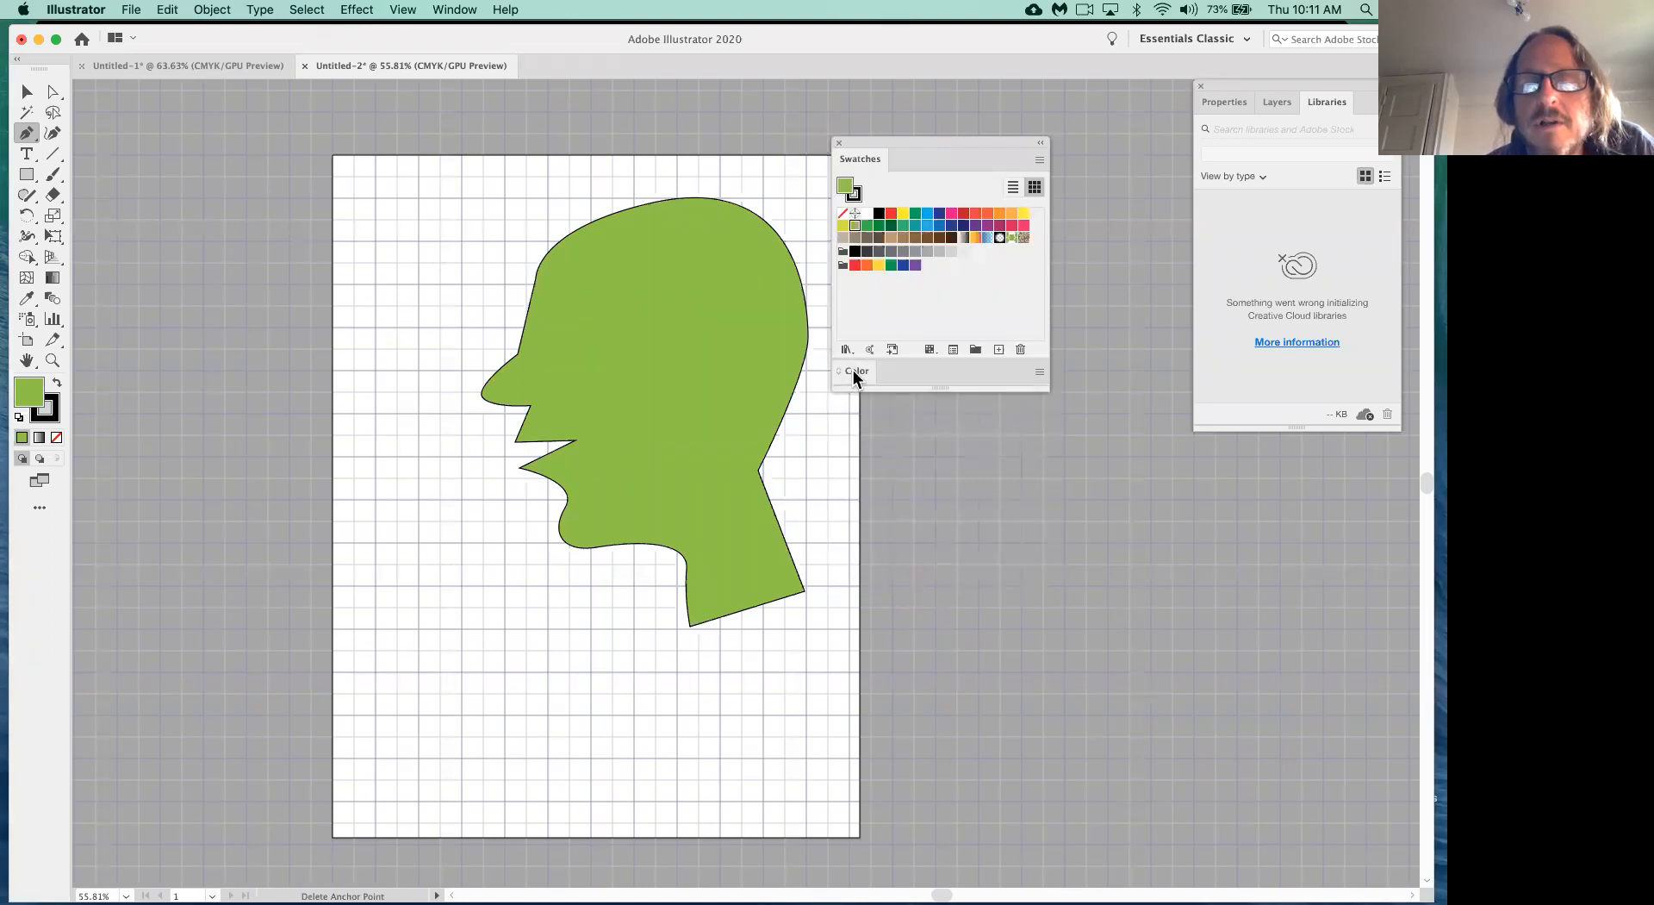
left_click(855, 372)
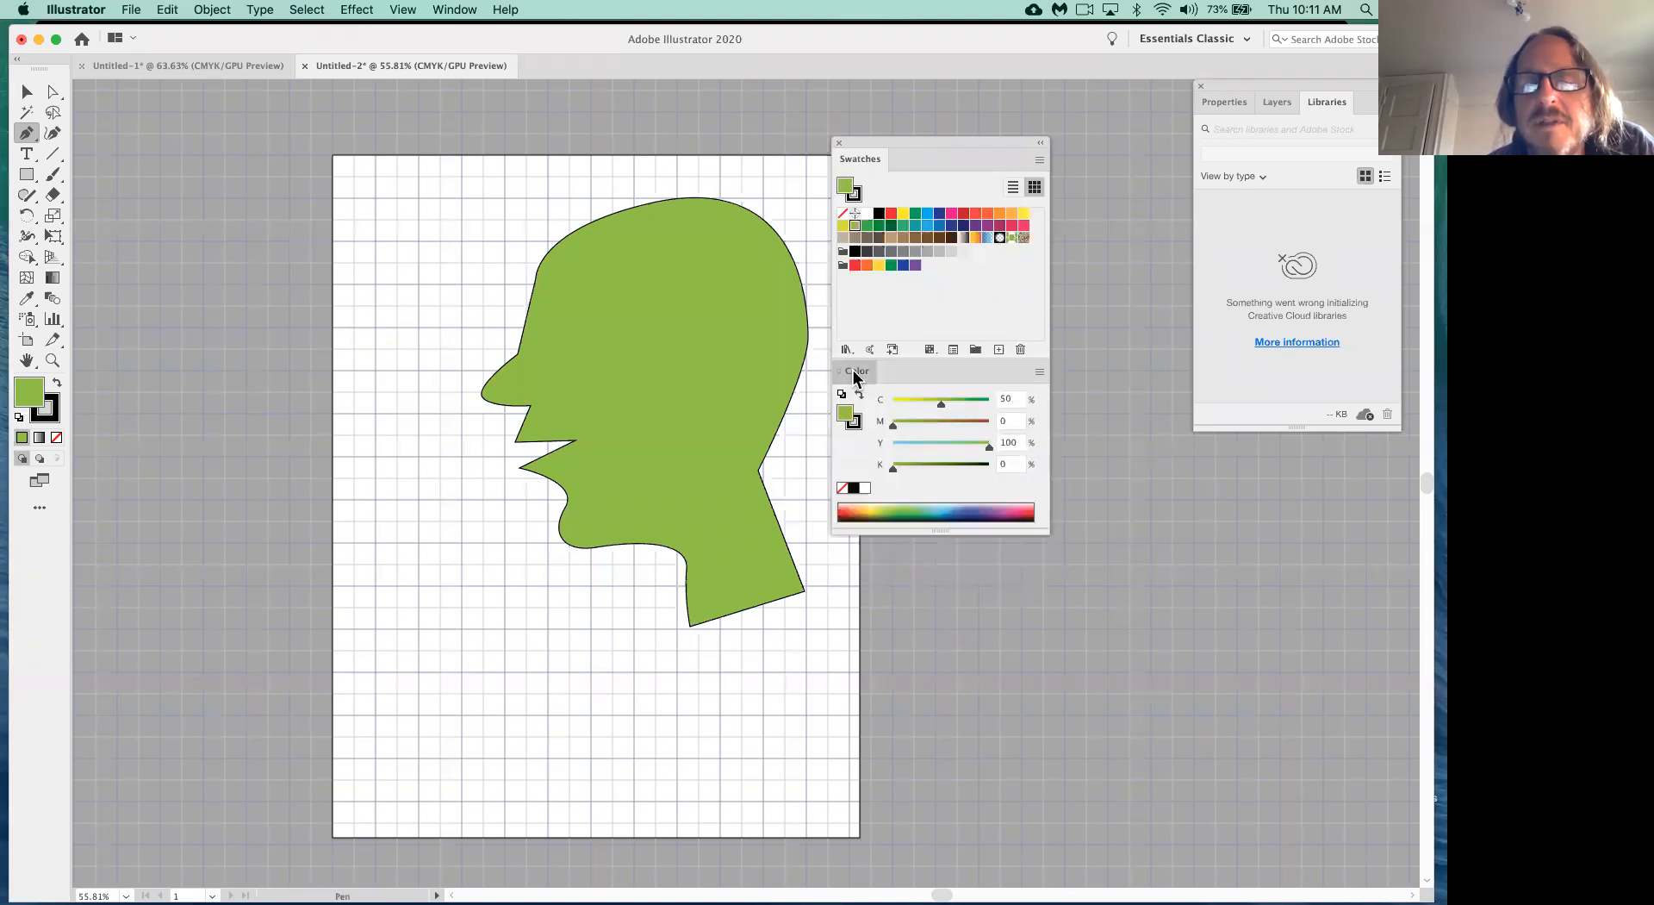
left_click(854, 373)
left_click(854, 372)
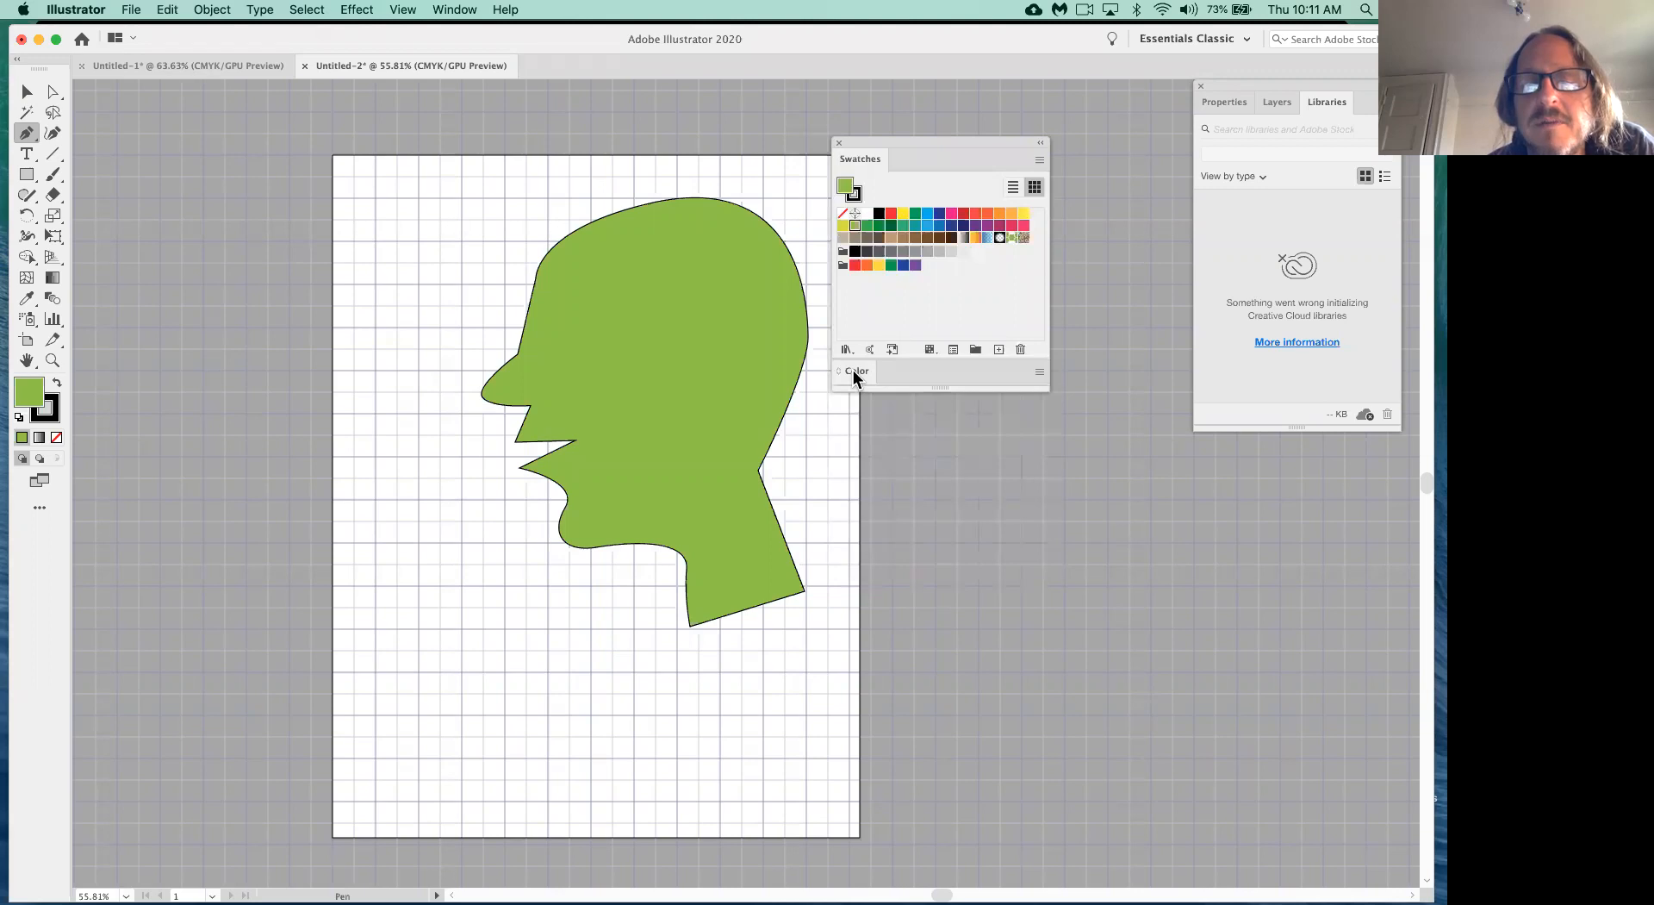
left_click(855, 373)
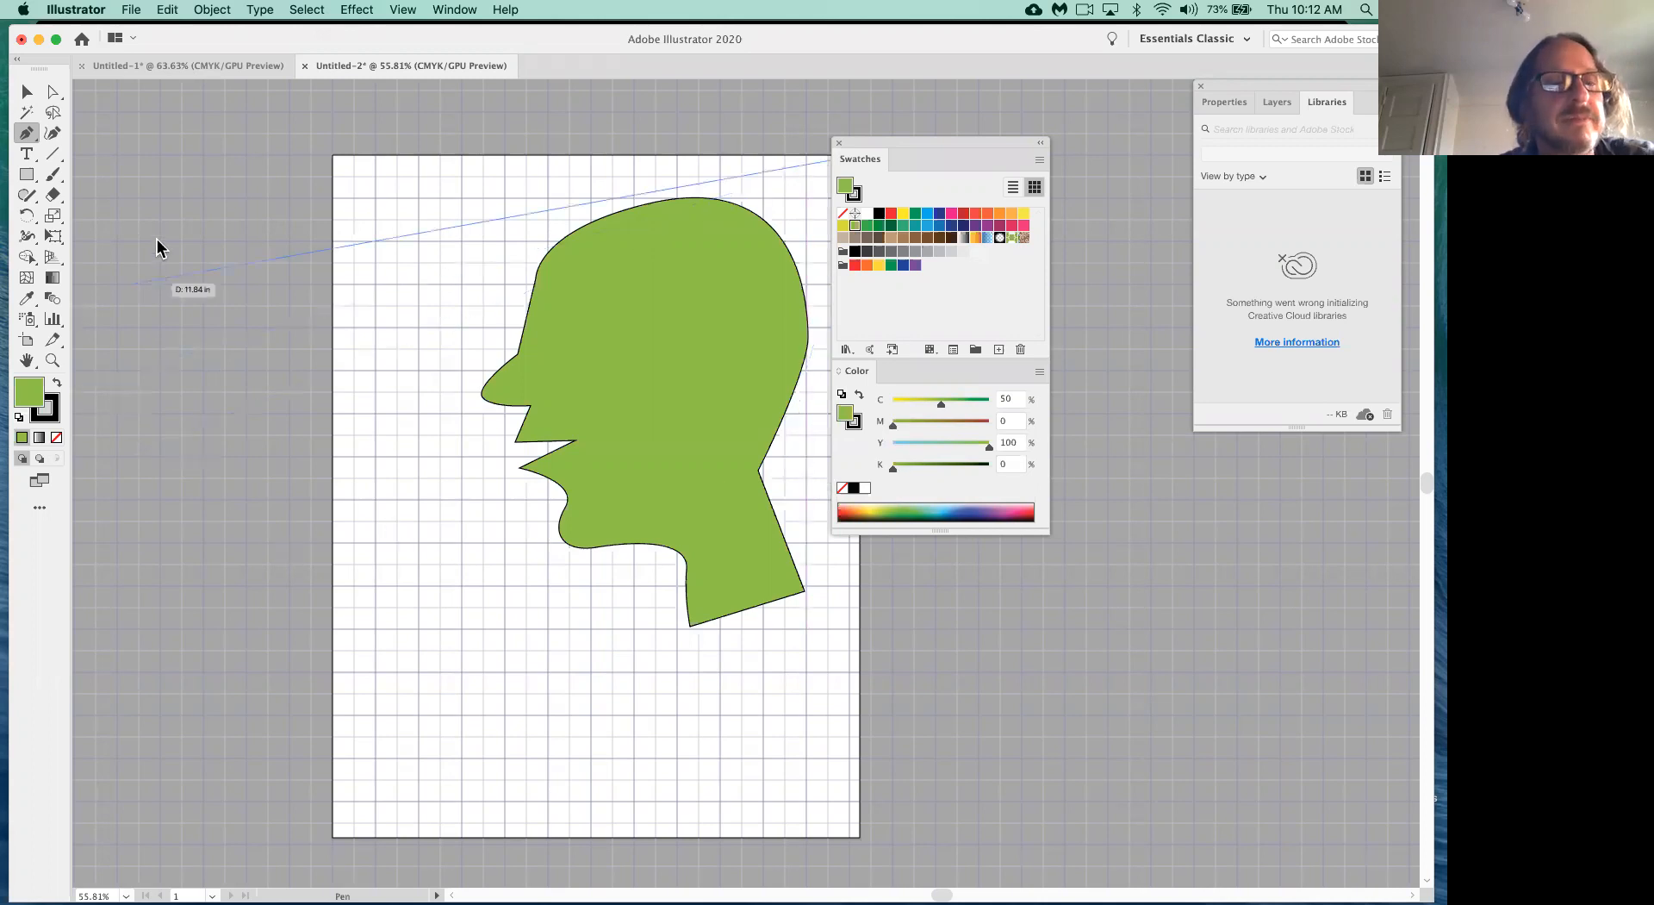
- Switch the Color panel's sliders to RGB and back to CMYK
left_click(1040, 373)
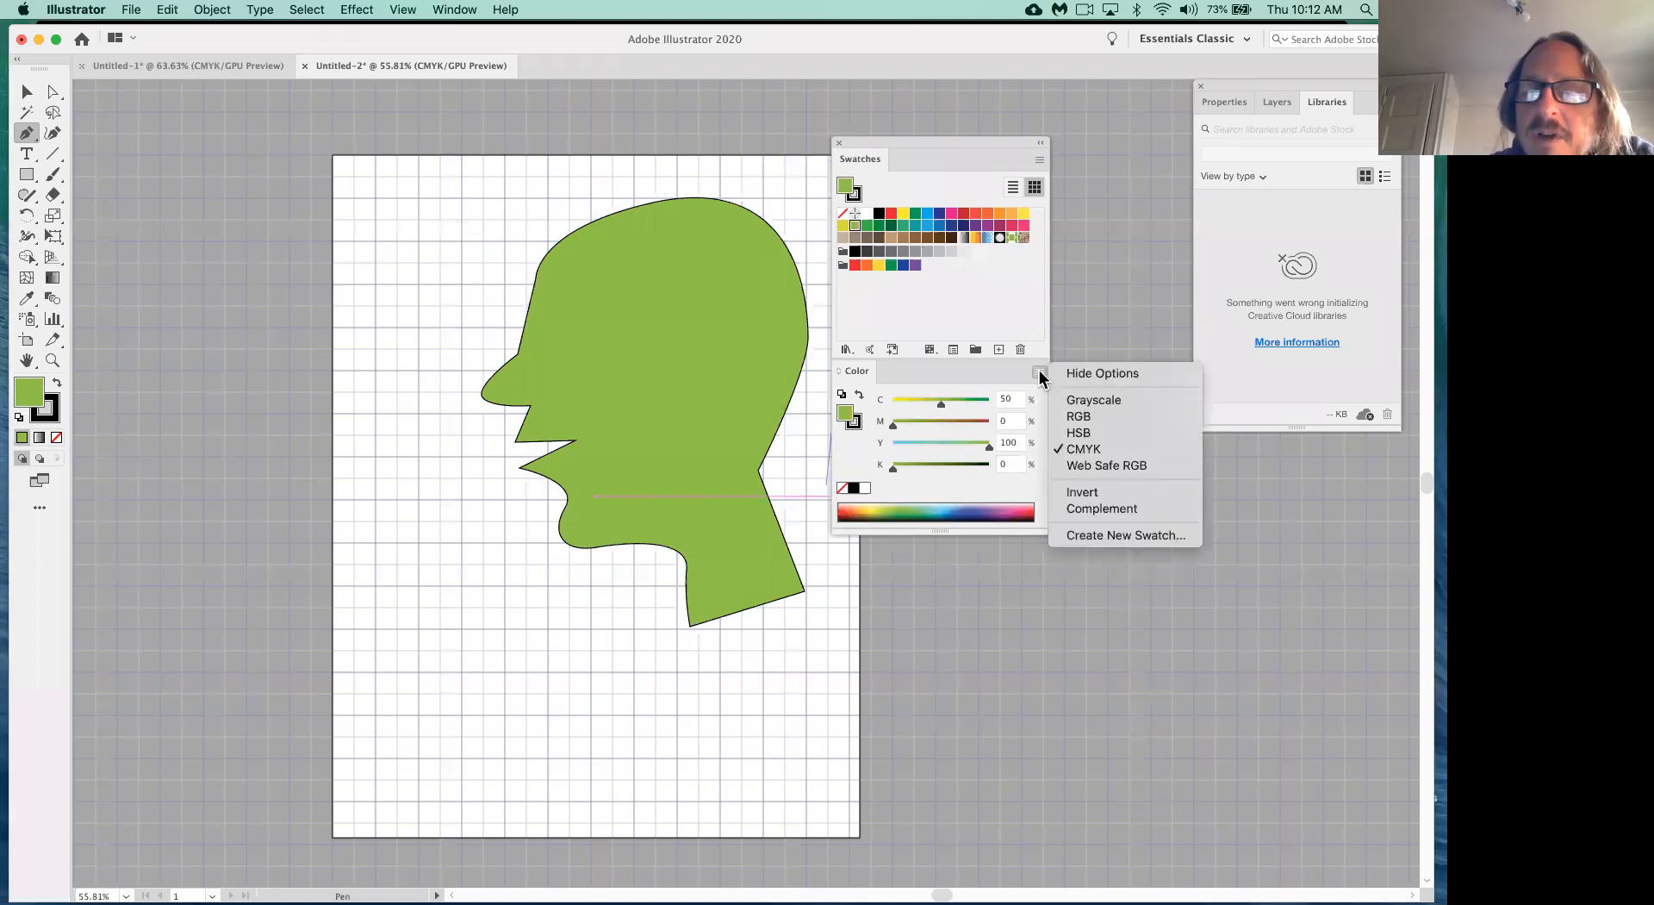
left_click(1040, 159)
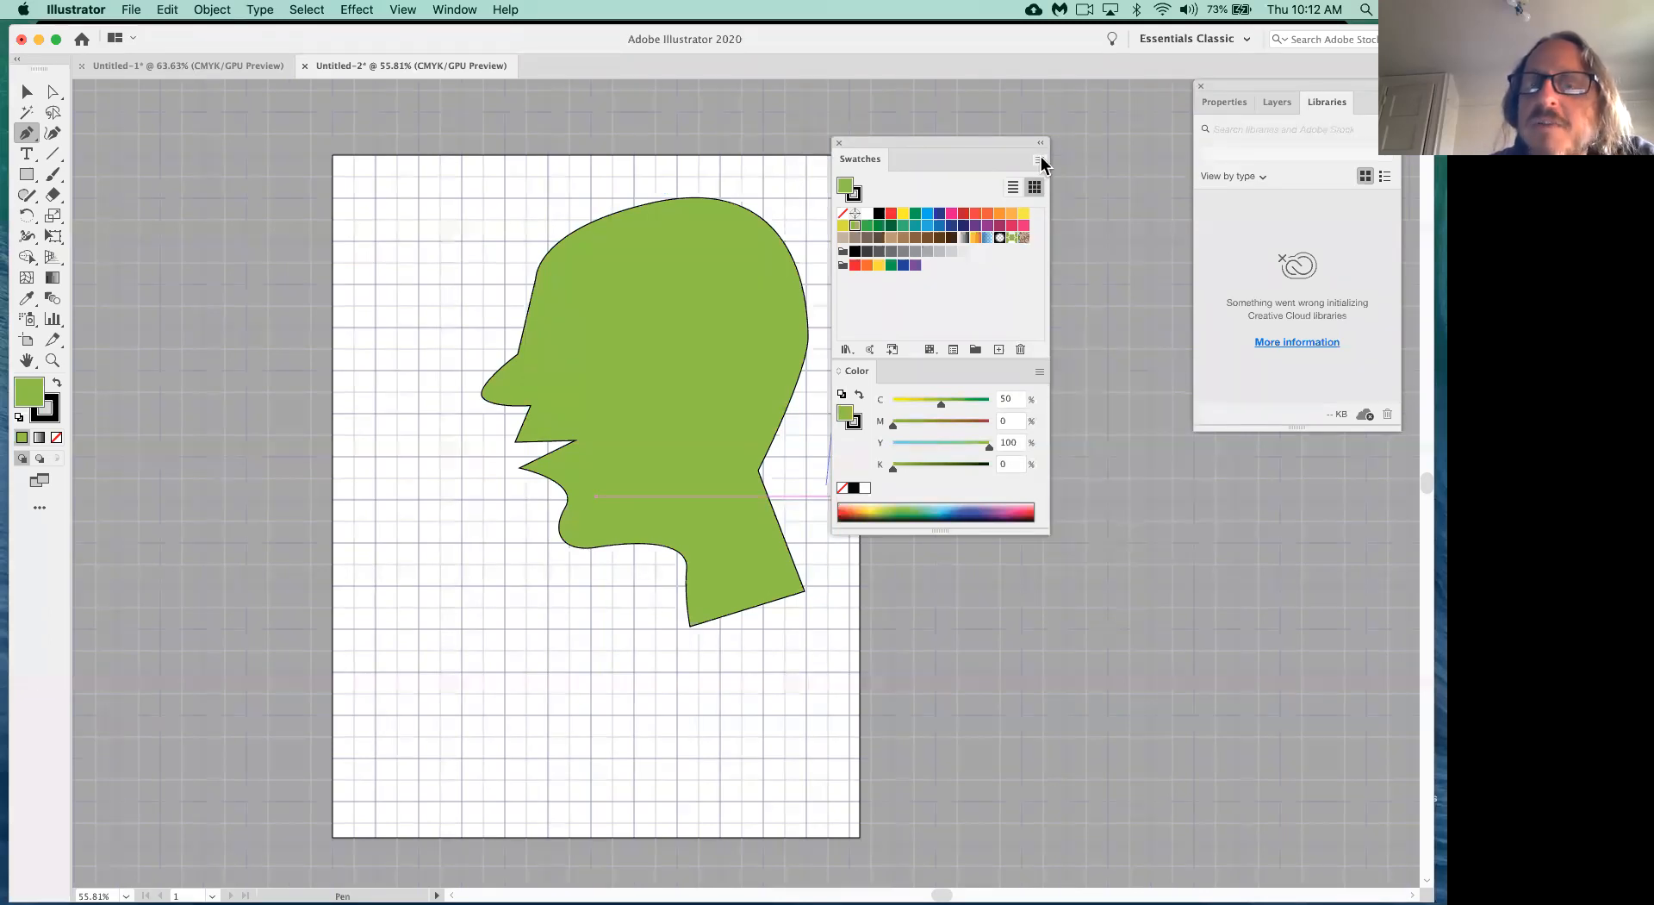
left_click(1040, 160)
left_click(1040, 162)
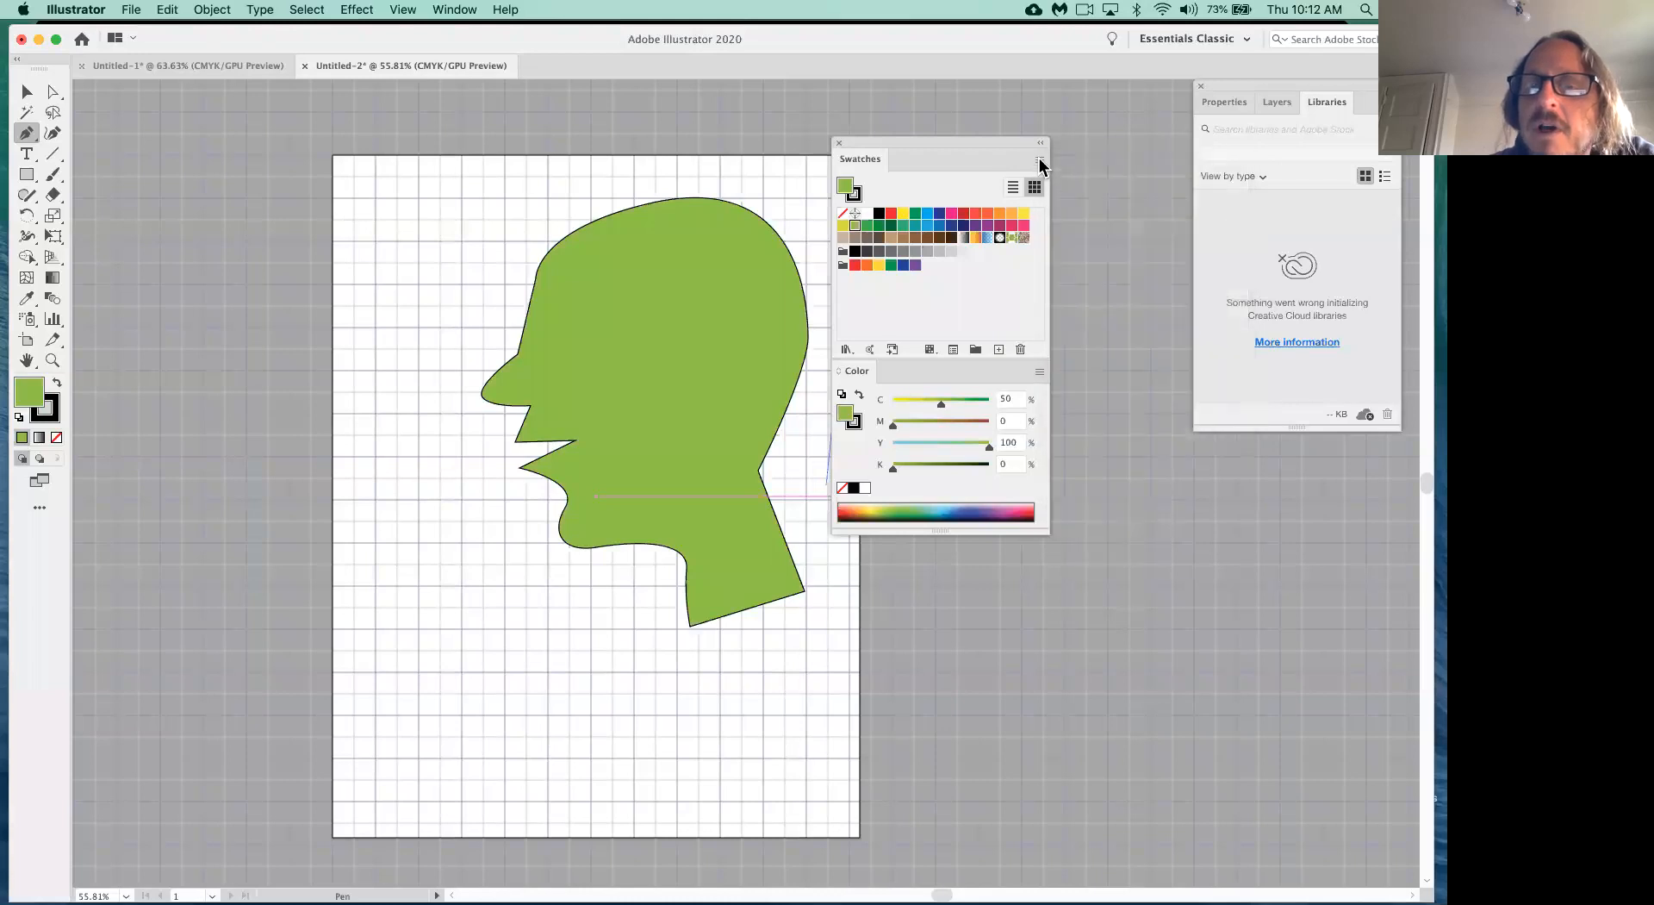
left_click(1040, 373)
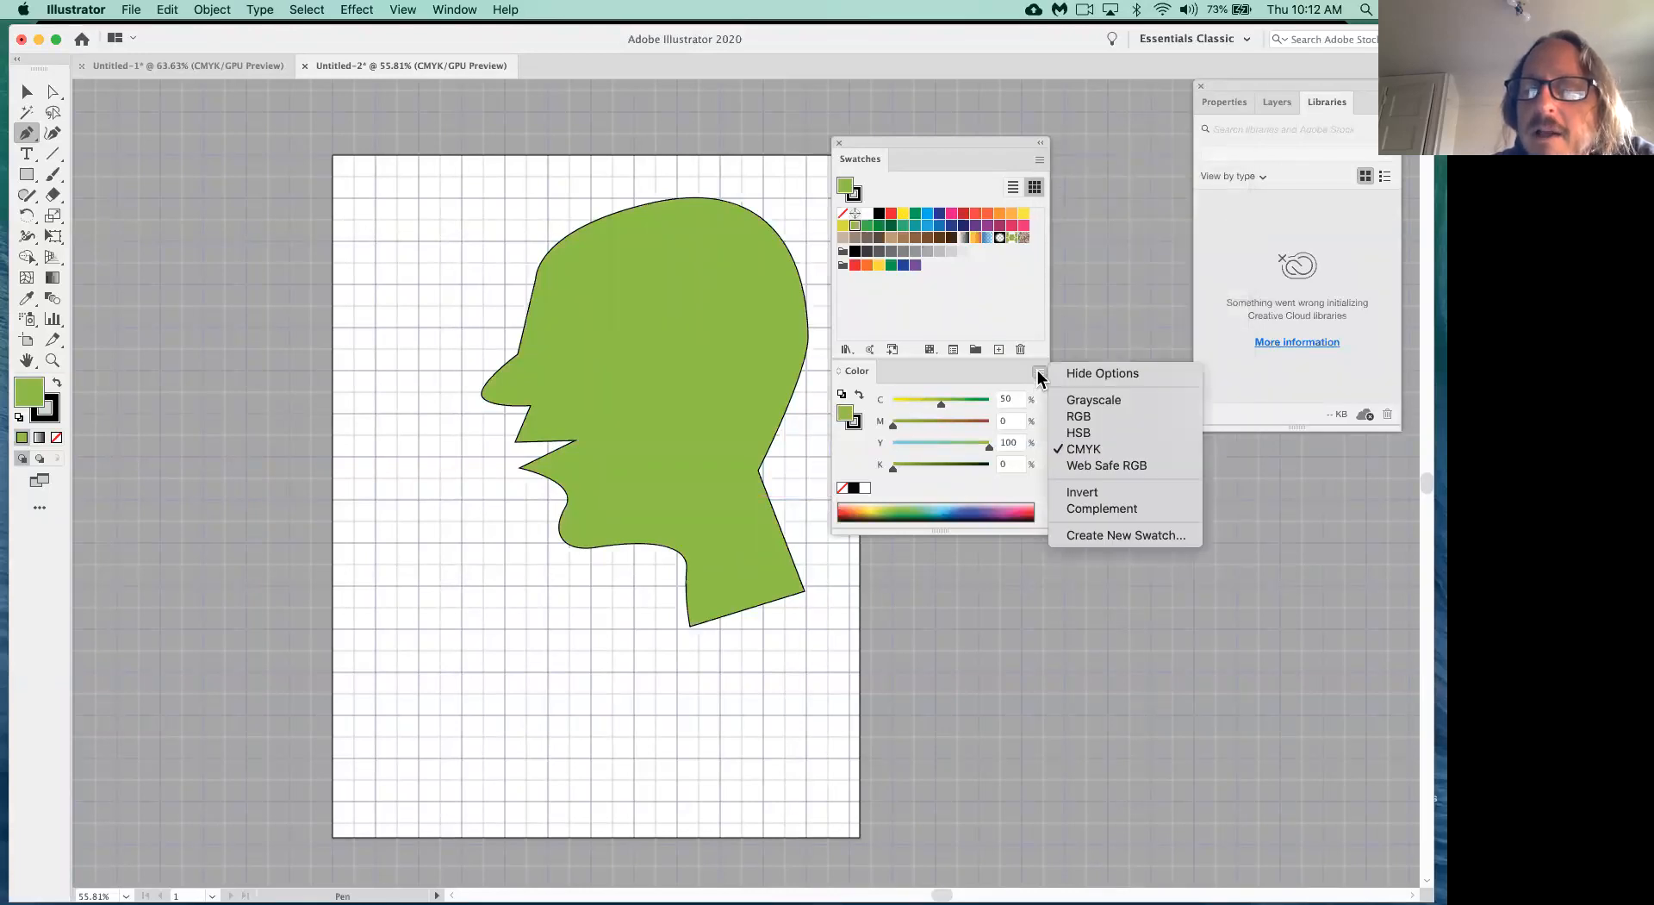
left_click(1081, 417)
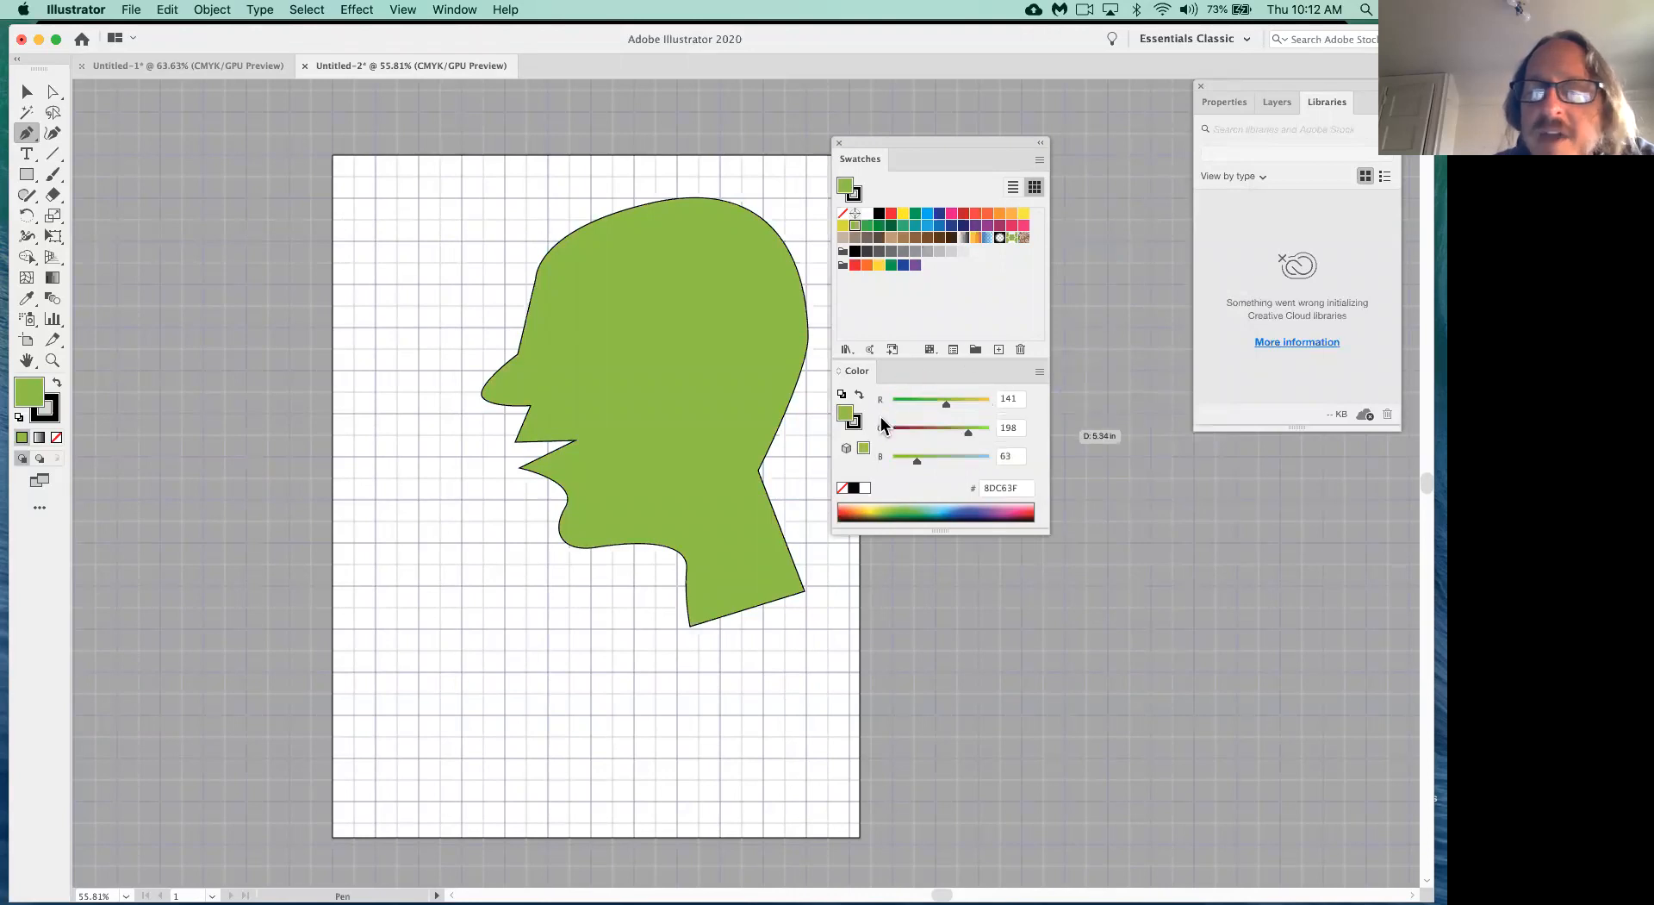
left_click(1039, 373)
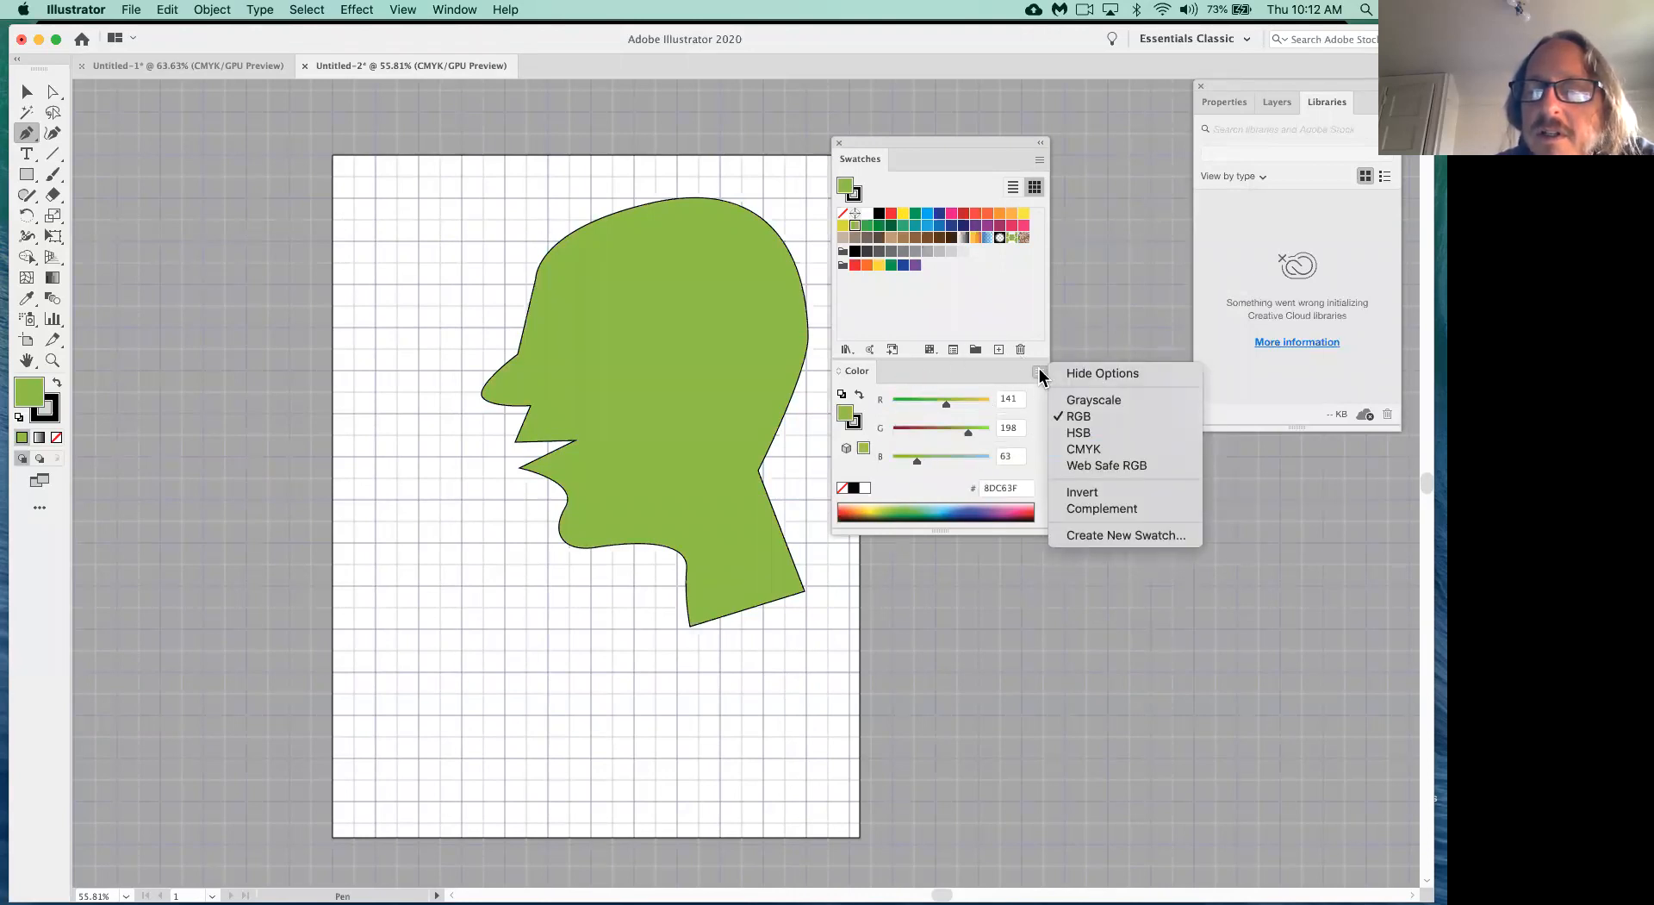
left_click(1083, 450)
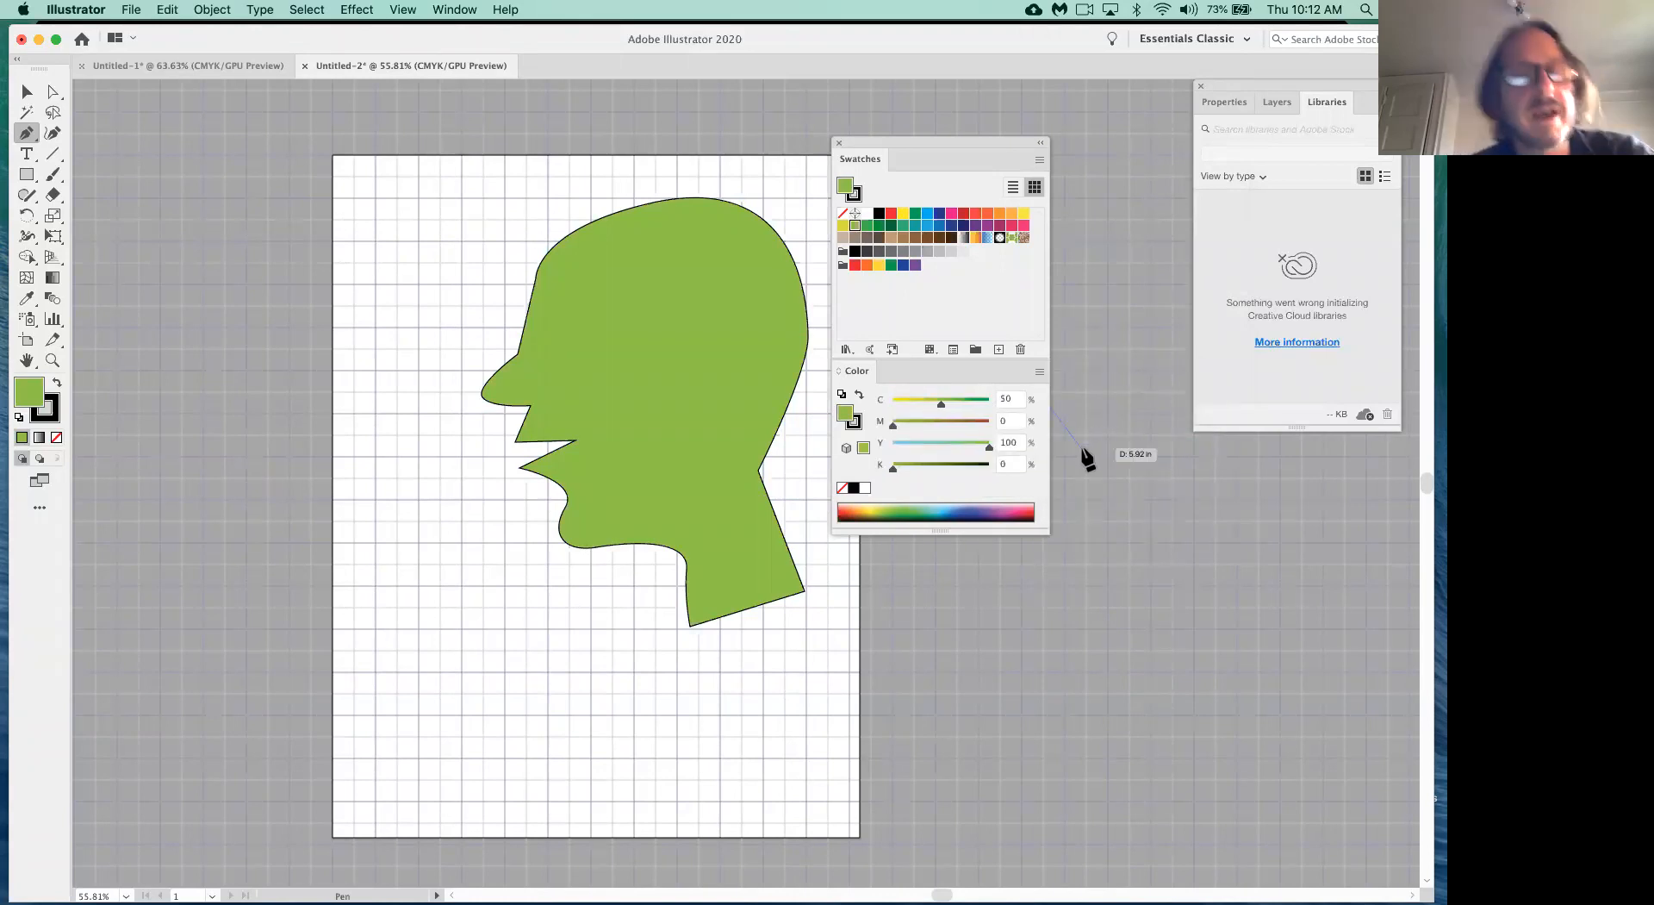
- Select the head profile, try orange, yellow-green and red swatches as its fill, and return to orange C=0 M=35 Y=85 K=0
left_click(26, 95)
left_click(685, 343)
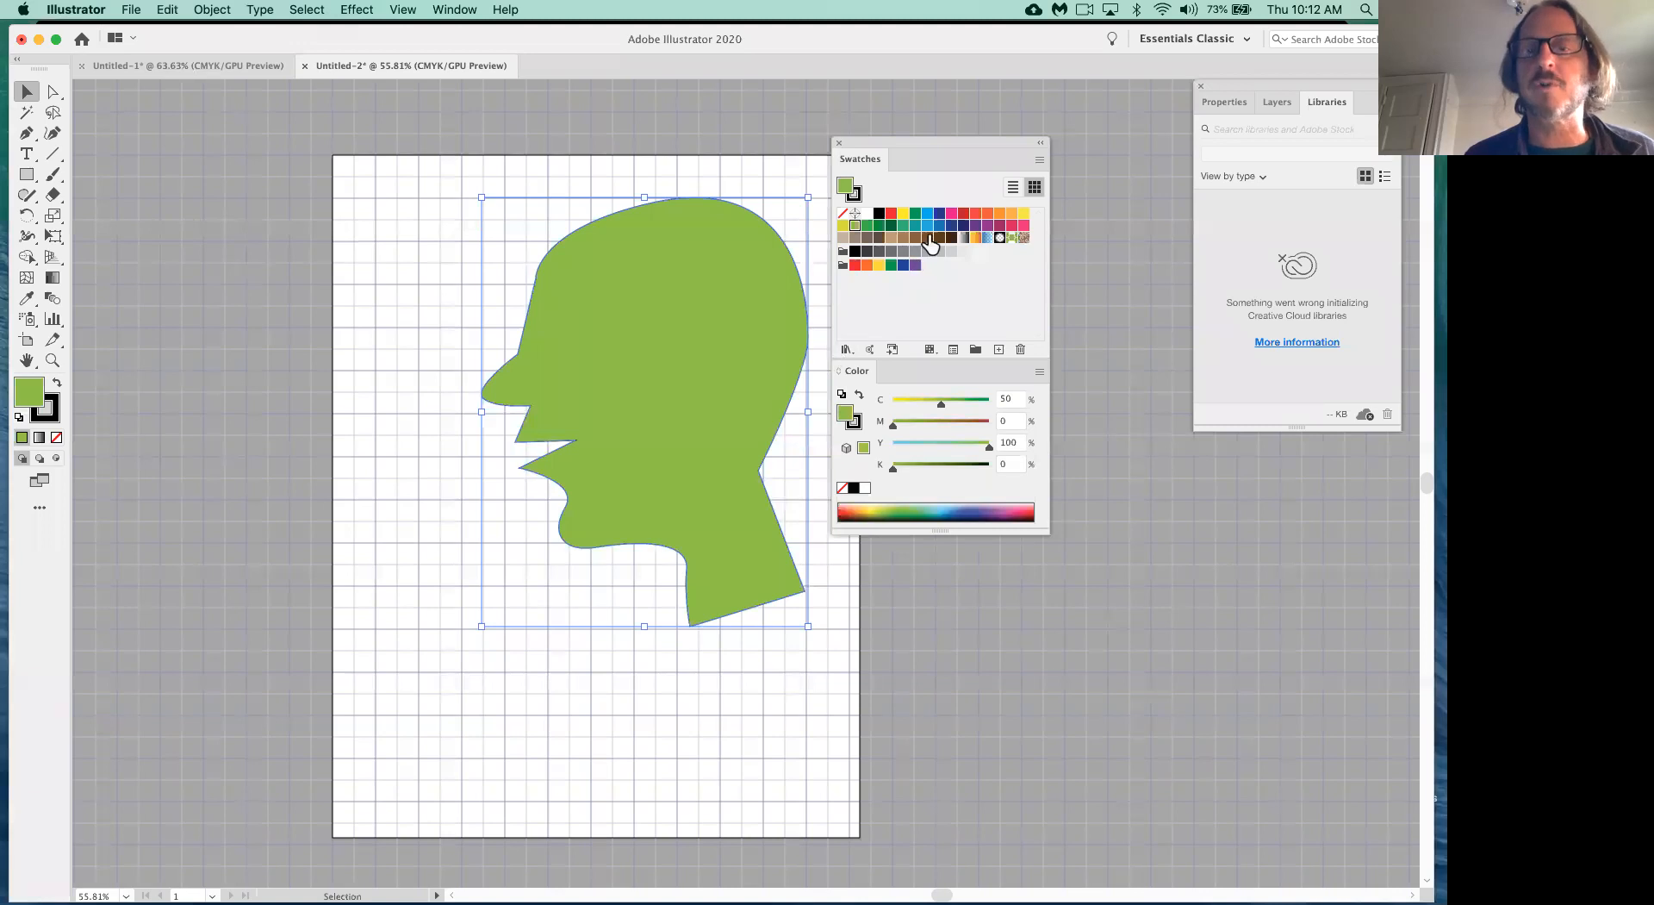
left_click(1014, 217)
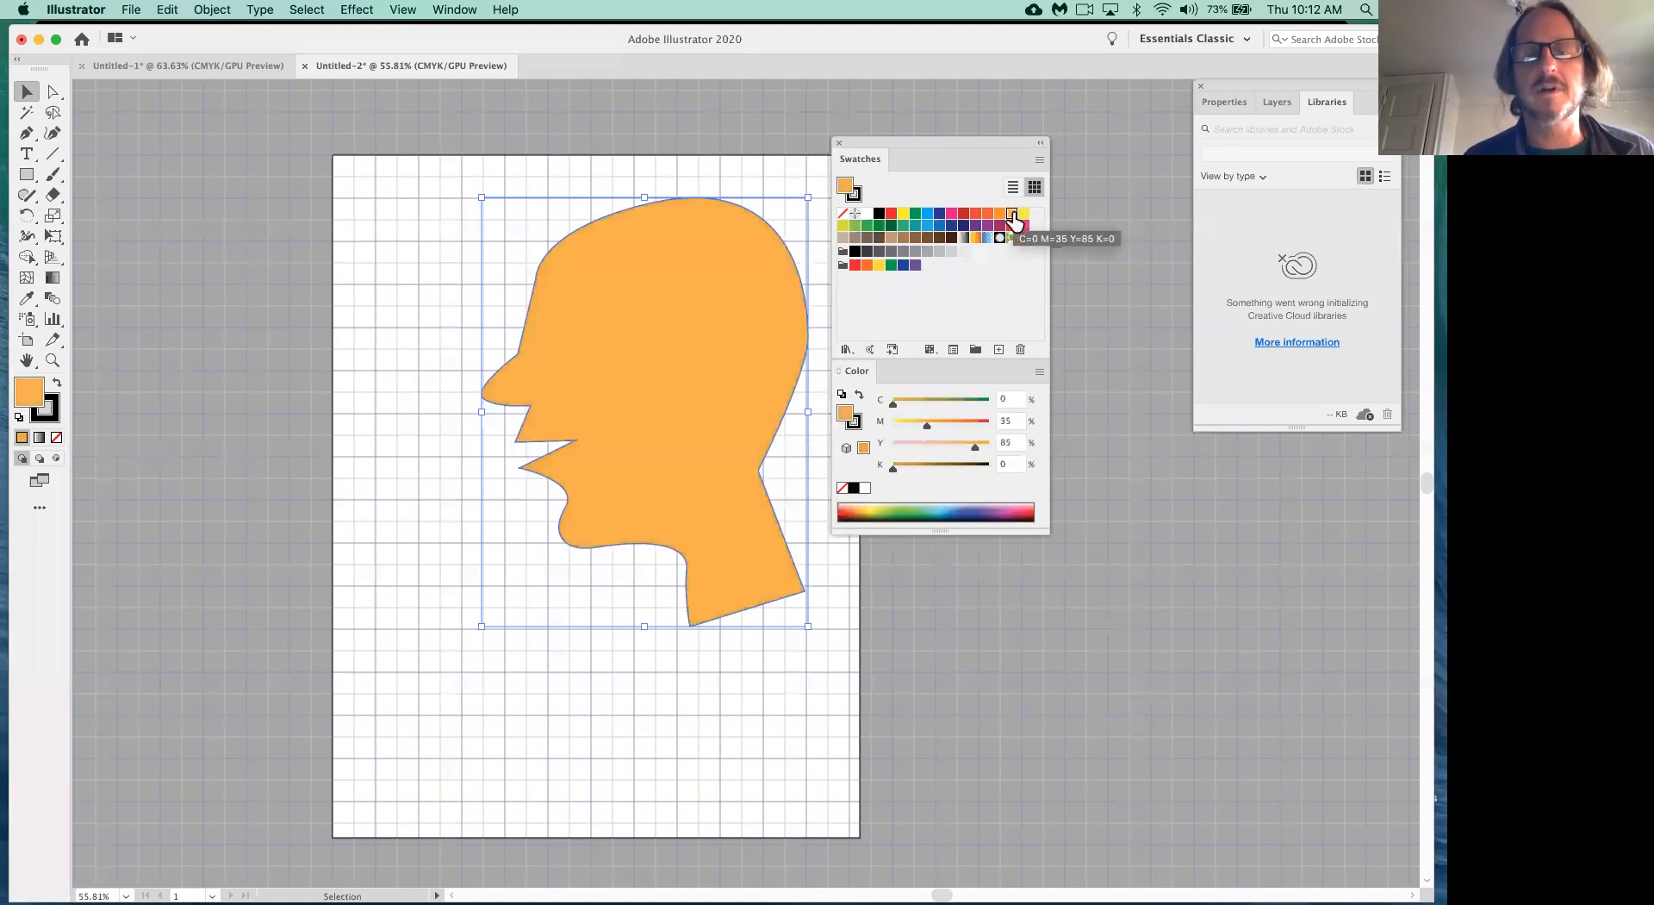
left_click(842, 226)
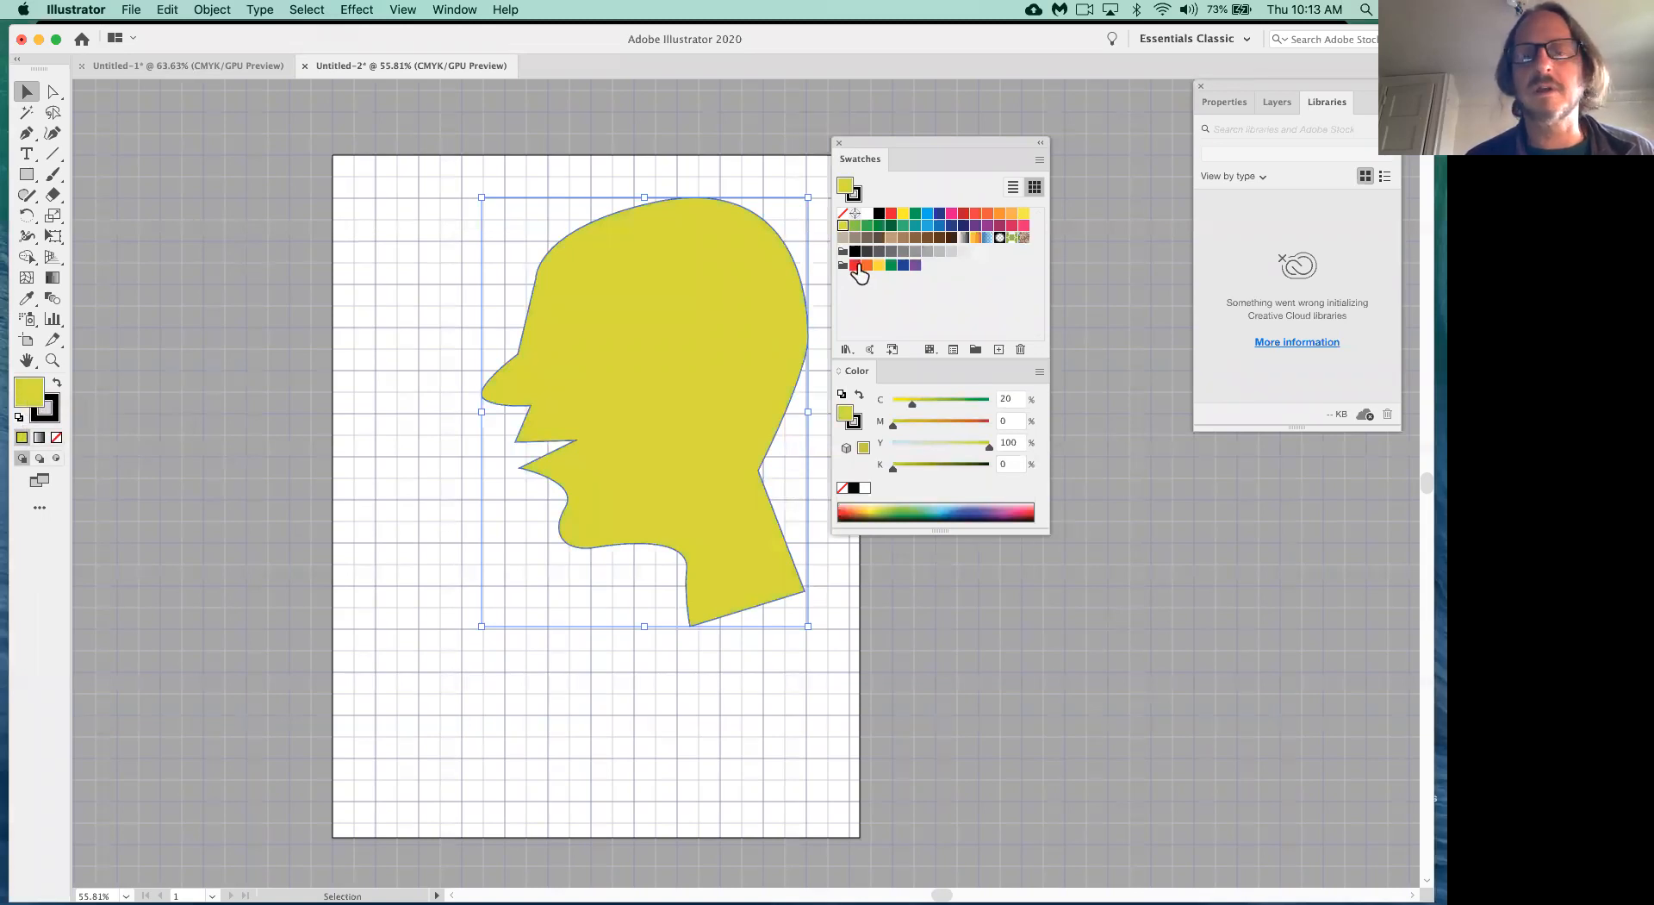
left_click(855, 264)
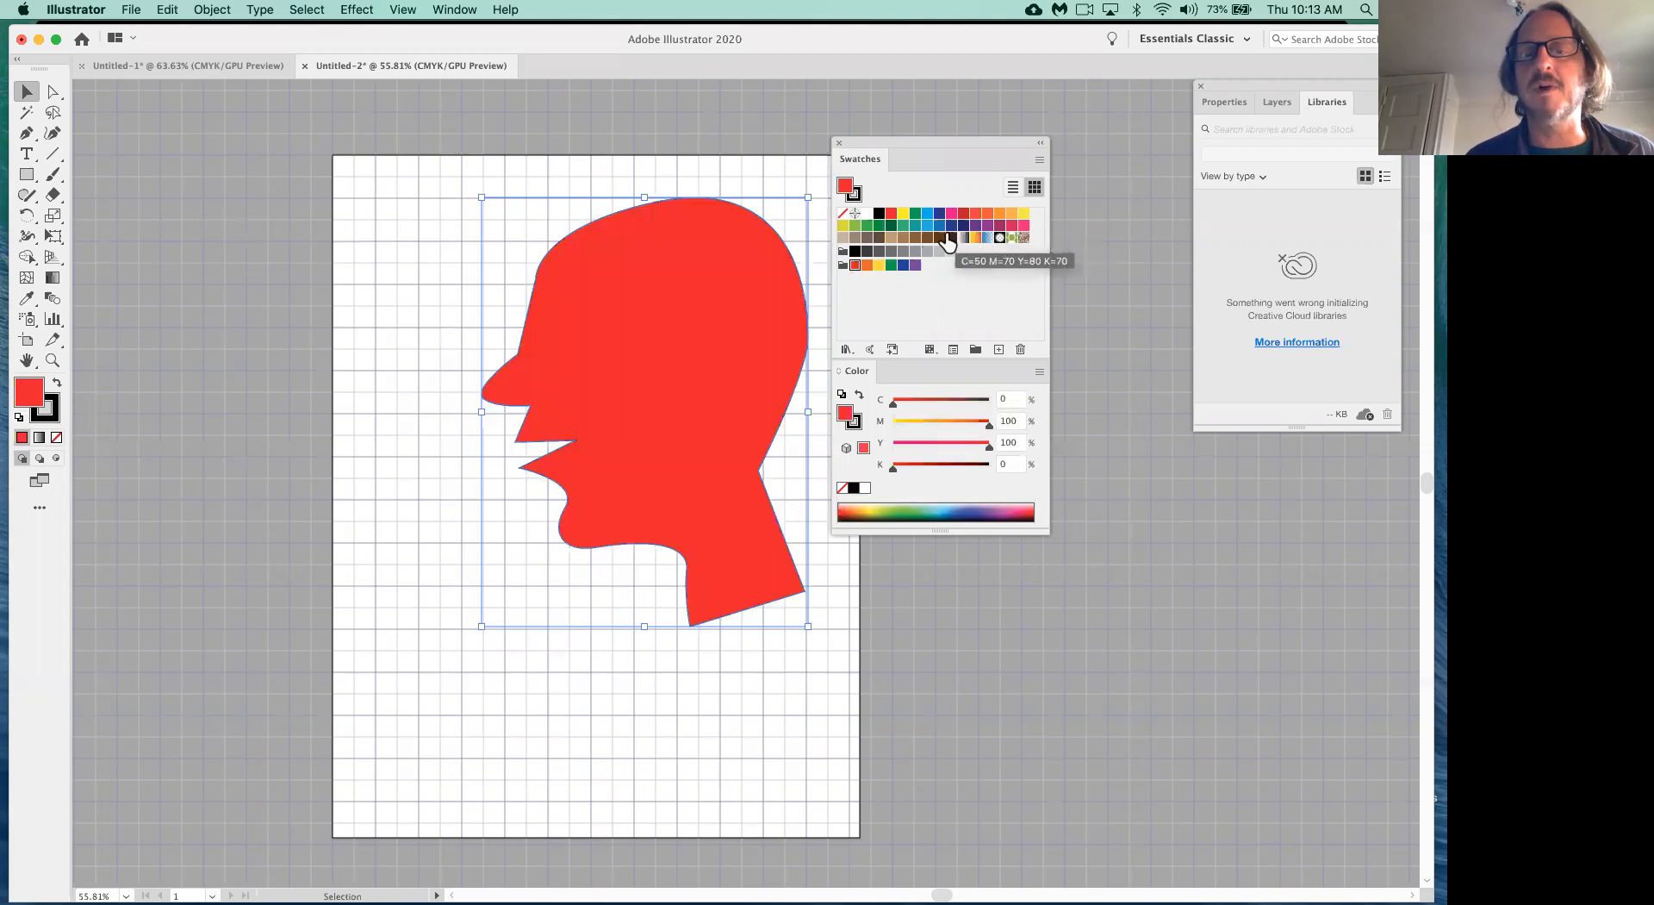
left_click(1011, 214)
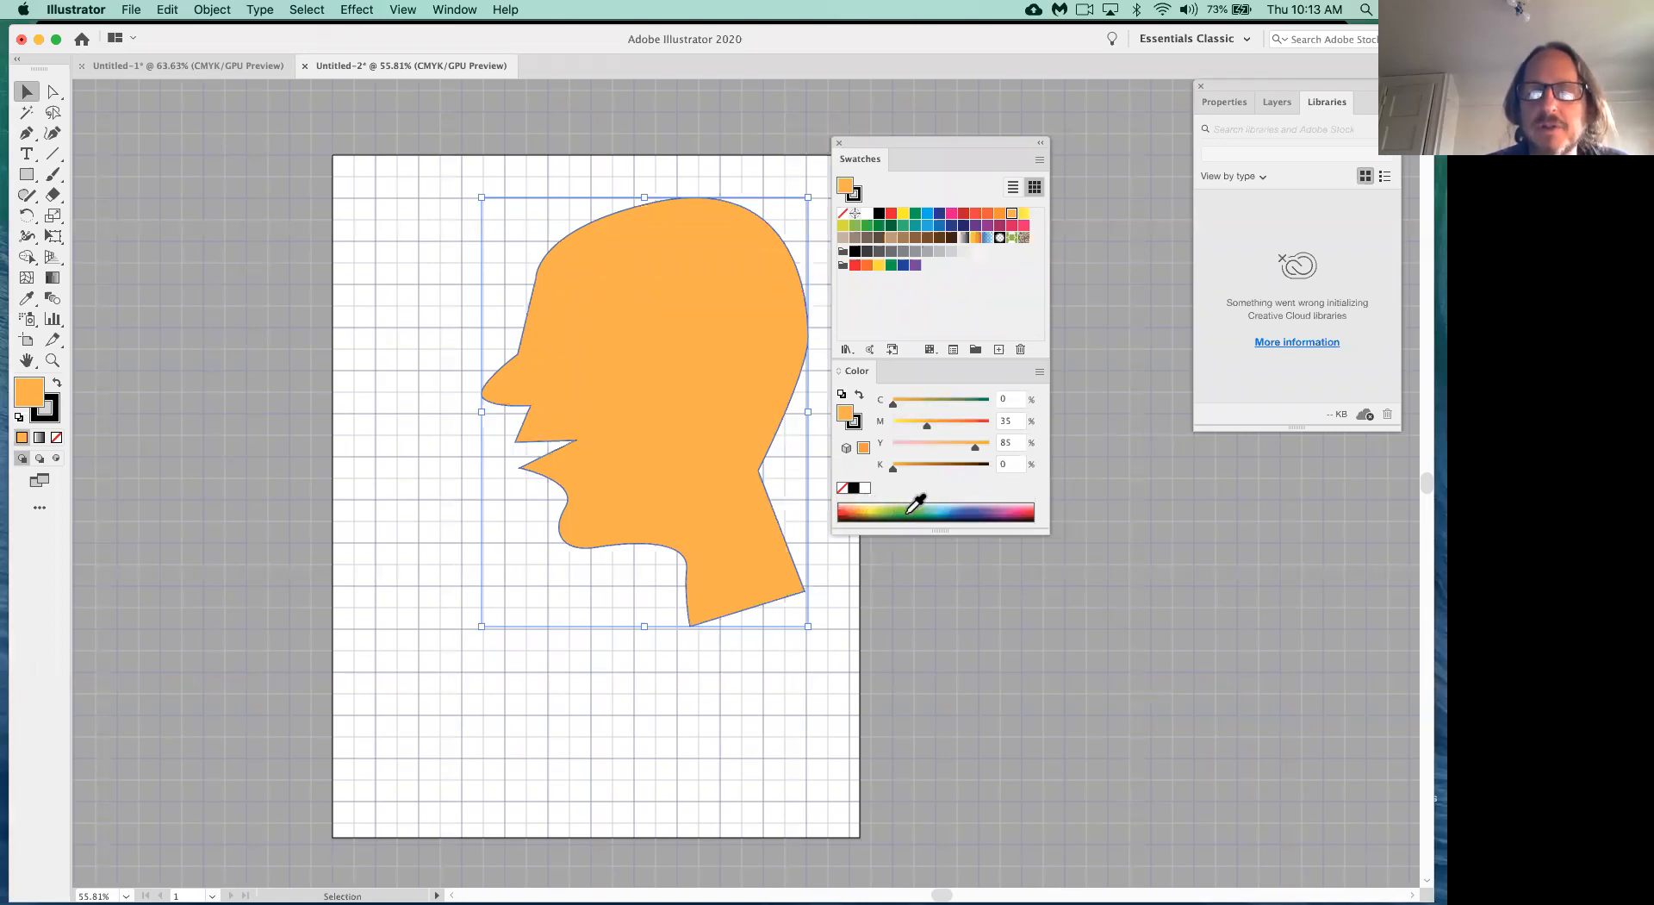
- Try brown, yellow and olive fills on the head profile by sampling different spots of the Color spectrum
left_click(865, 513)
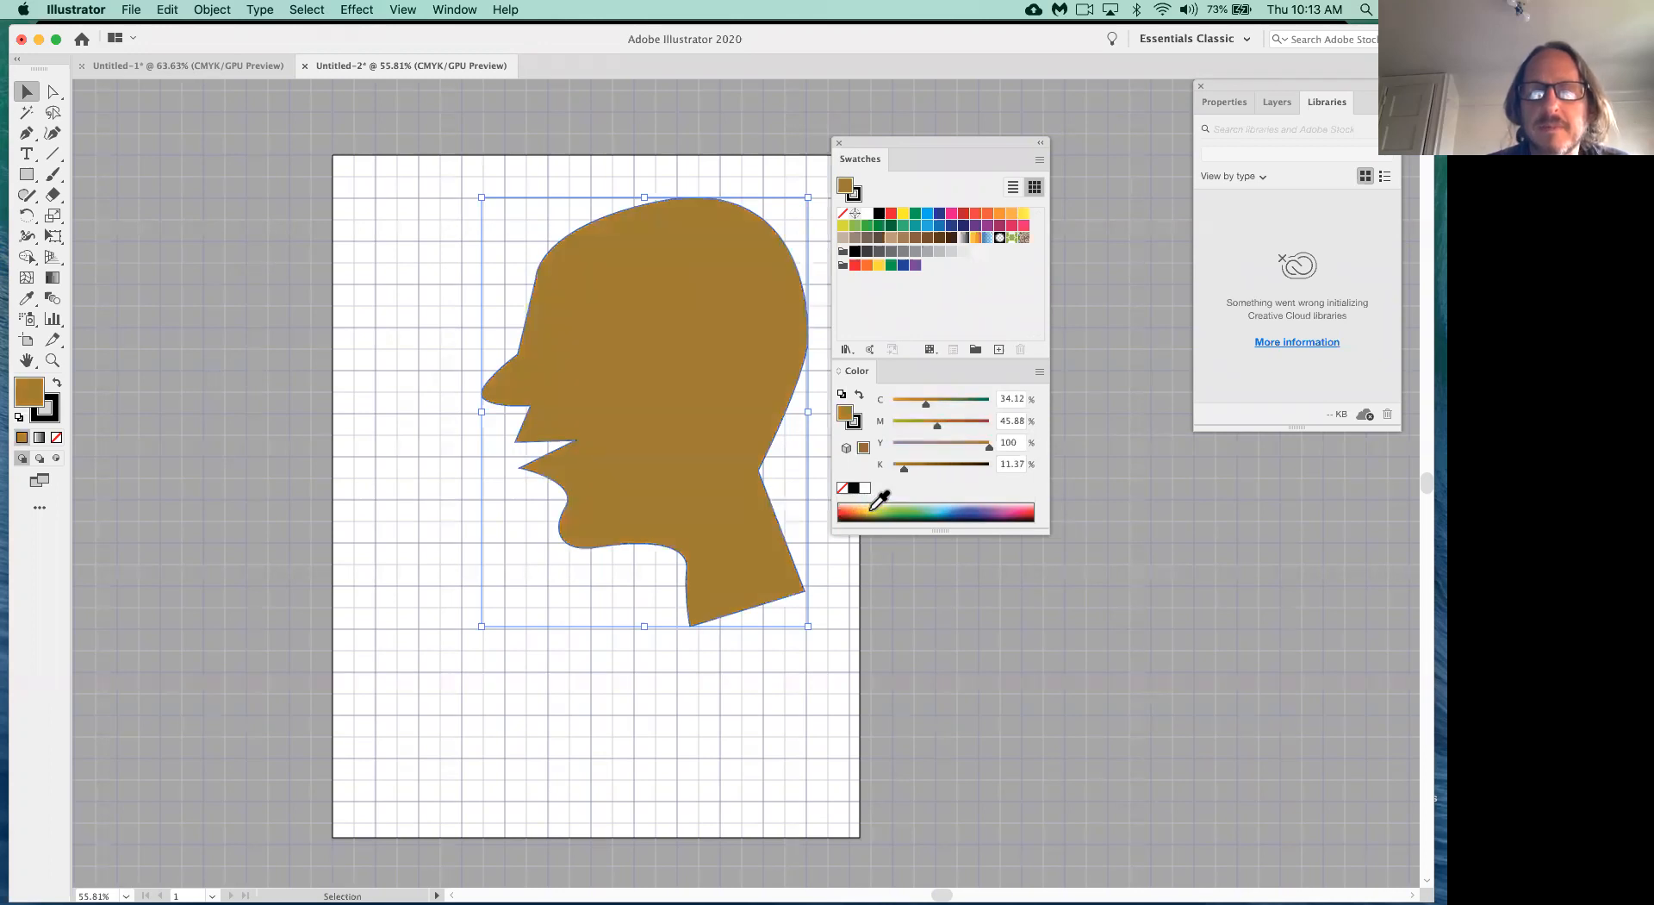
left_click(868, 510)
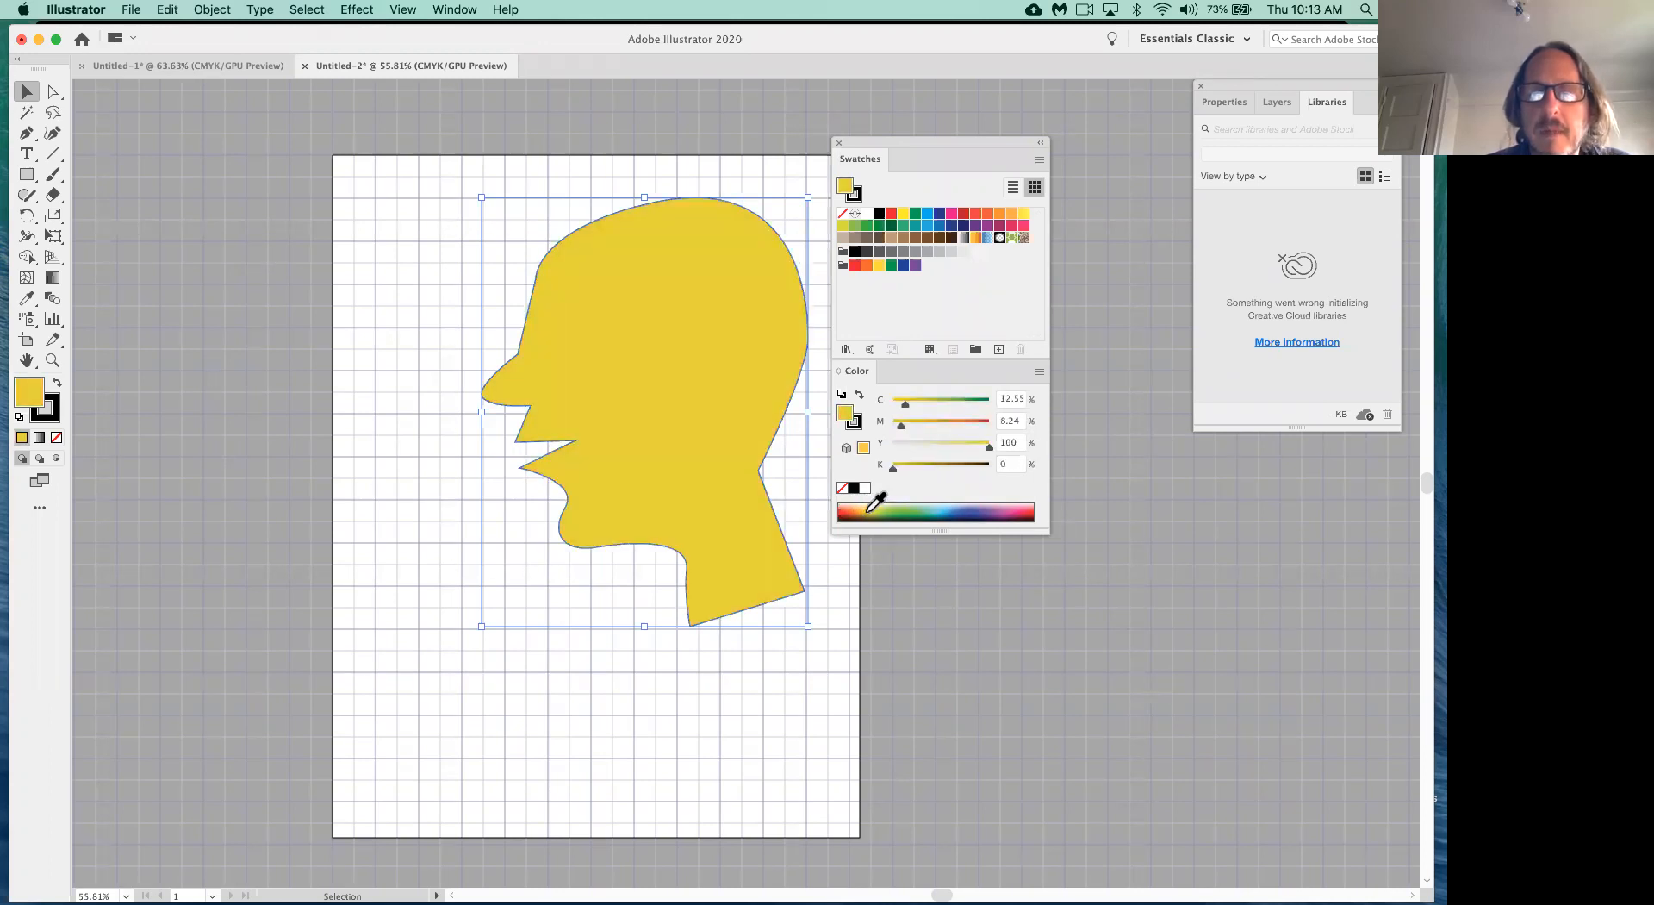
left_click(870, 506)
left_click(871, 505)
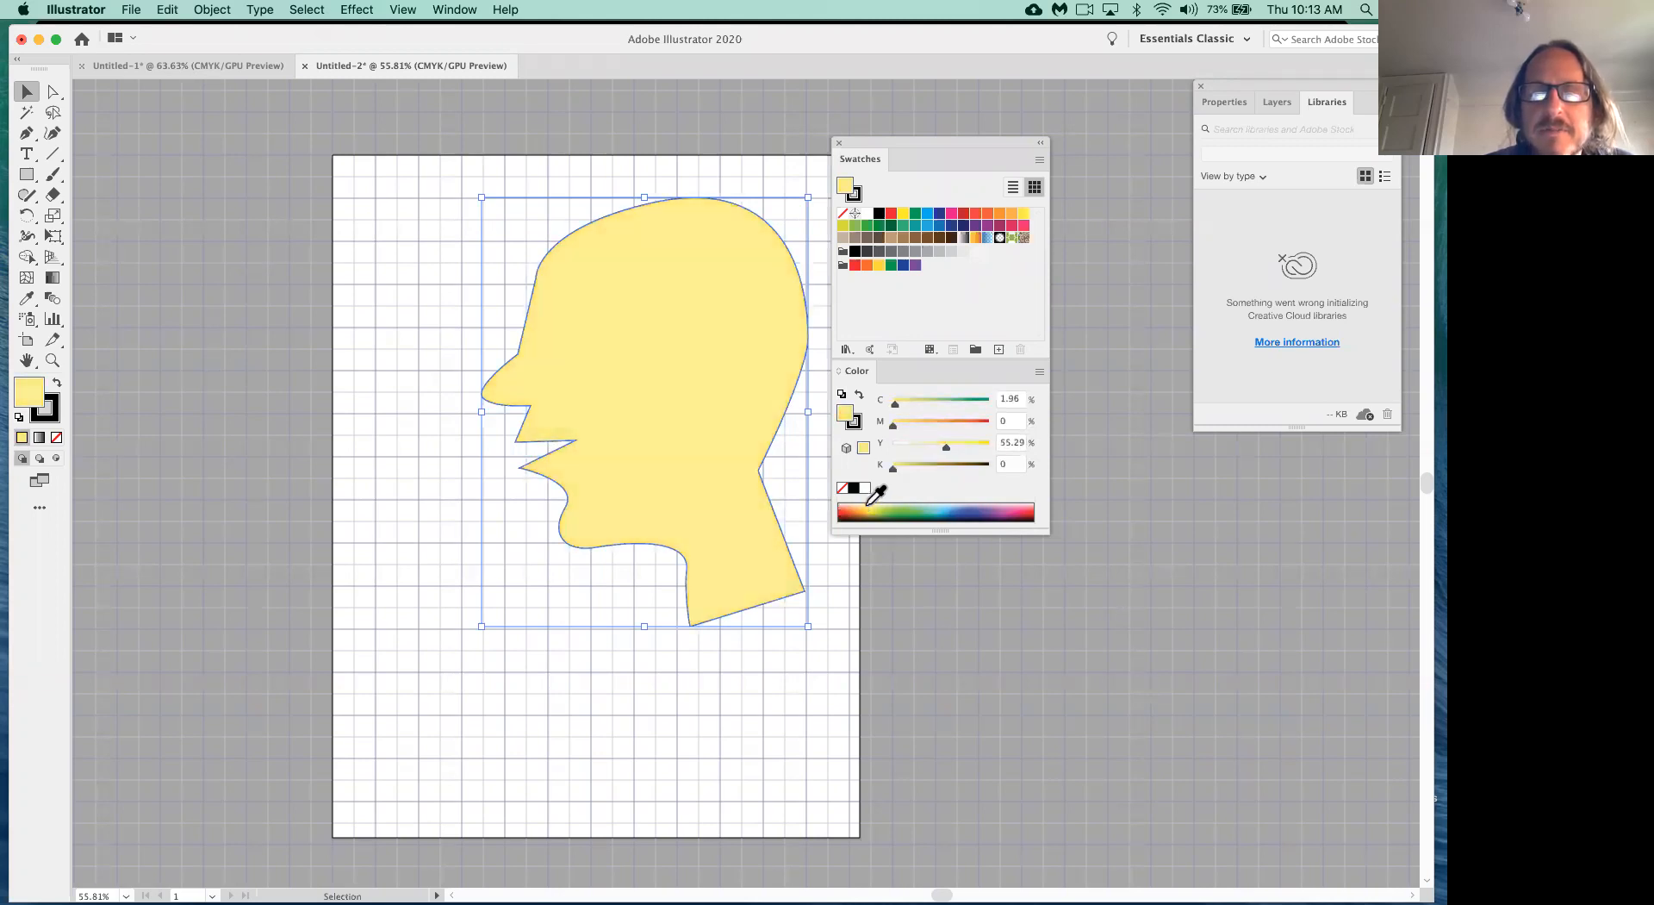
left_click(875, 503)
left_click(877, 504)
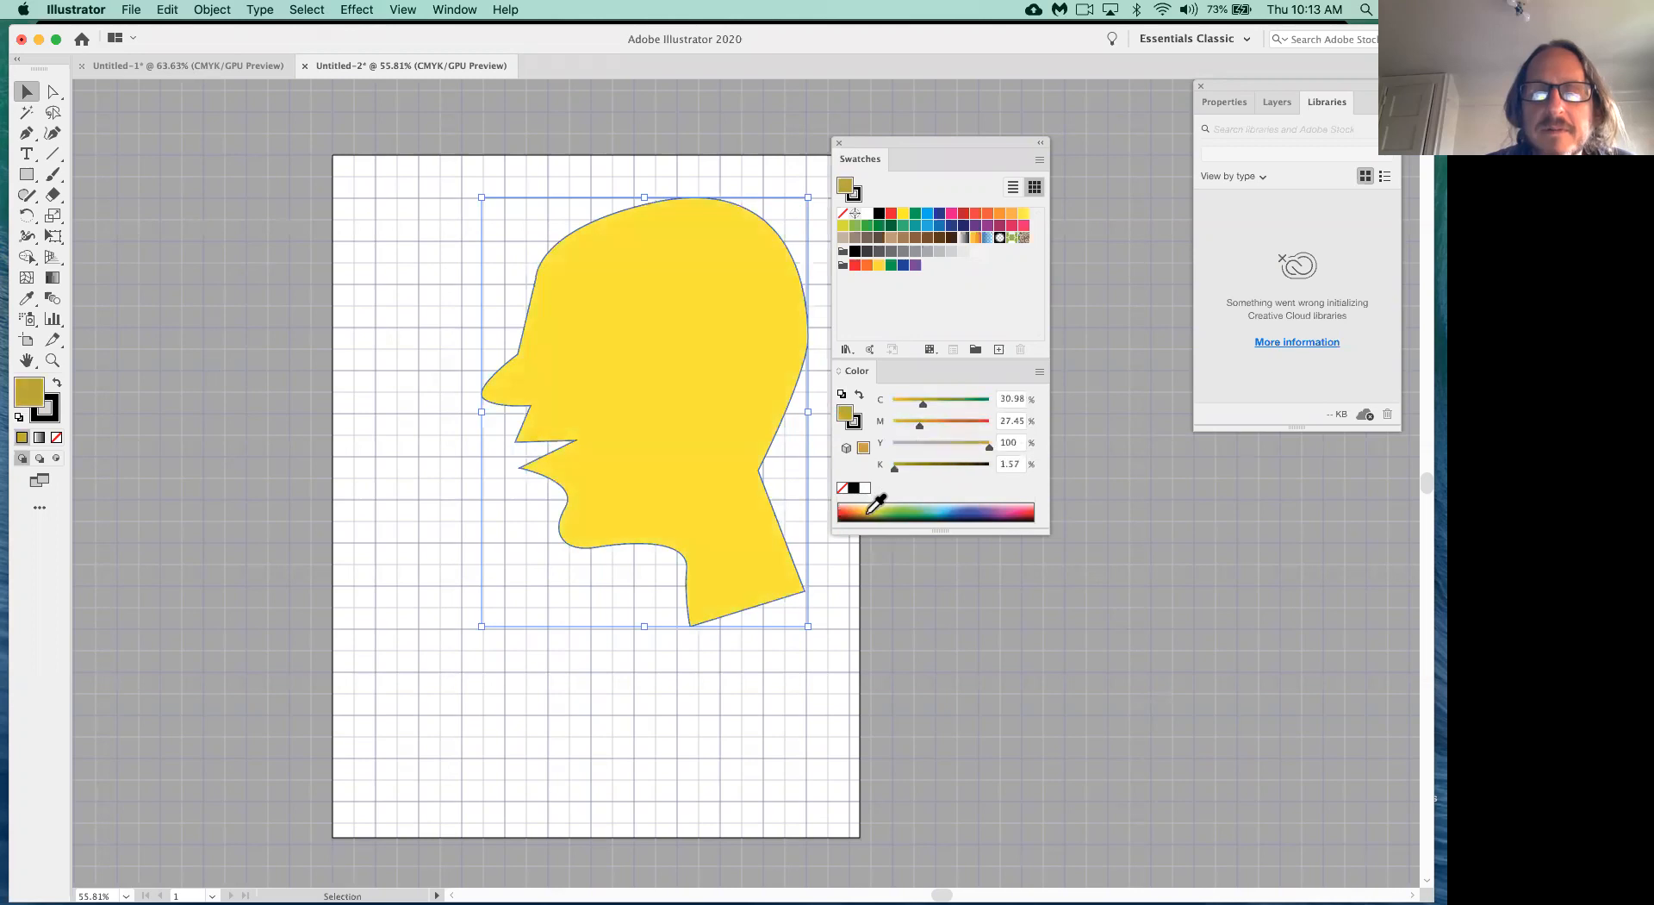
left_click(876, 505)
left_click(873, 507)
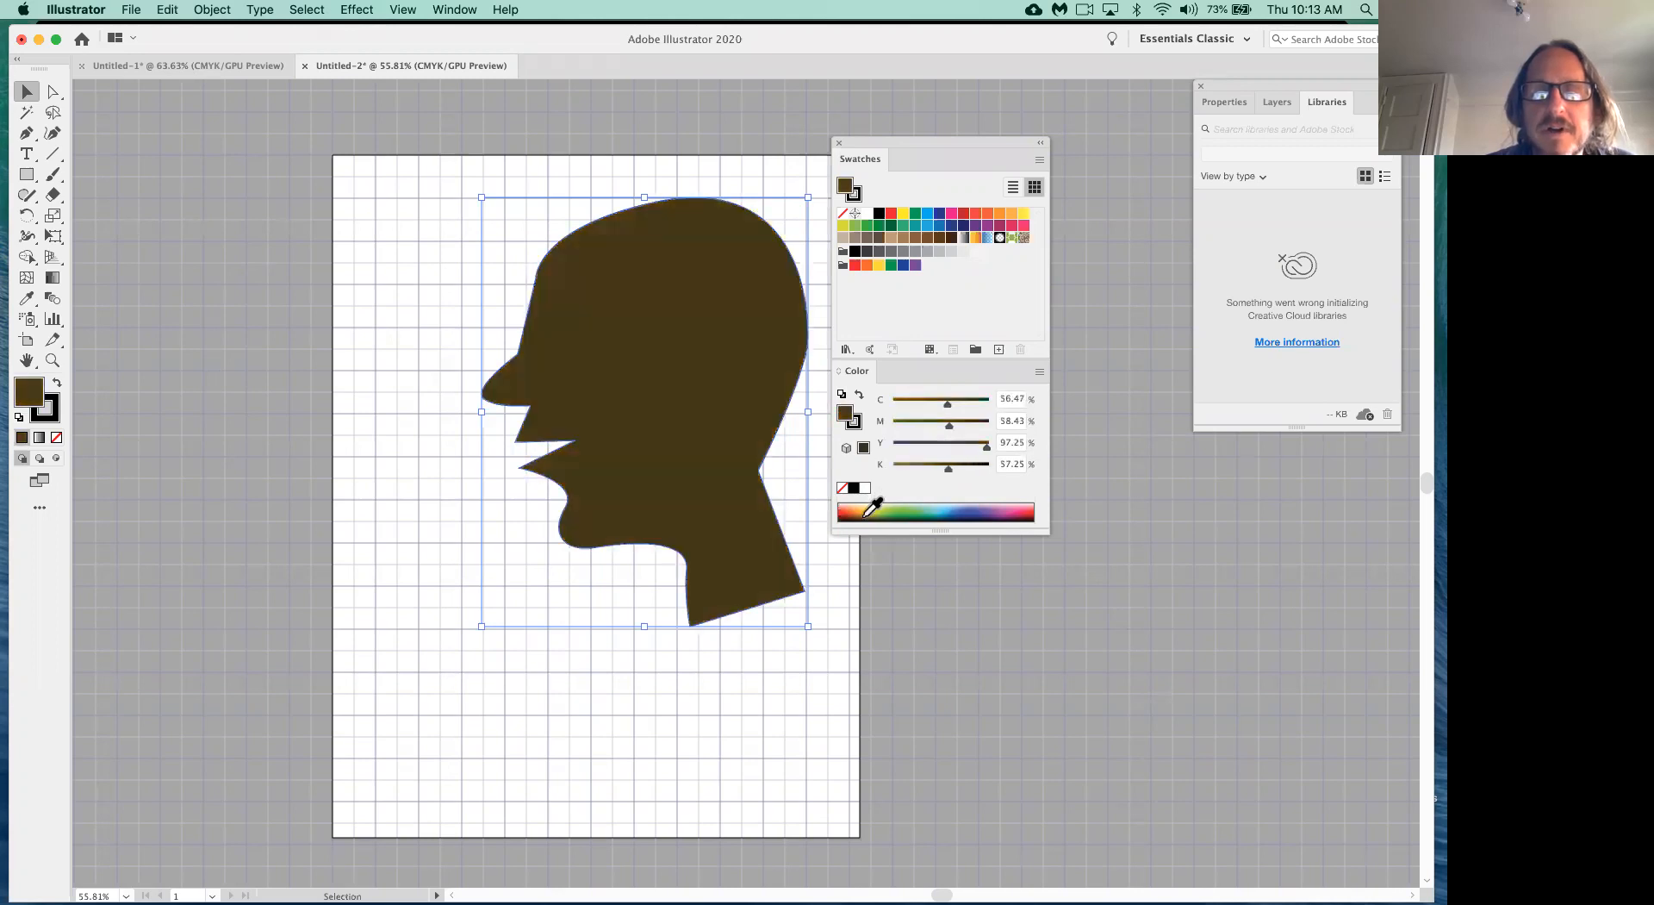
left_click(874, 507)
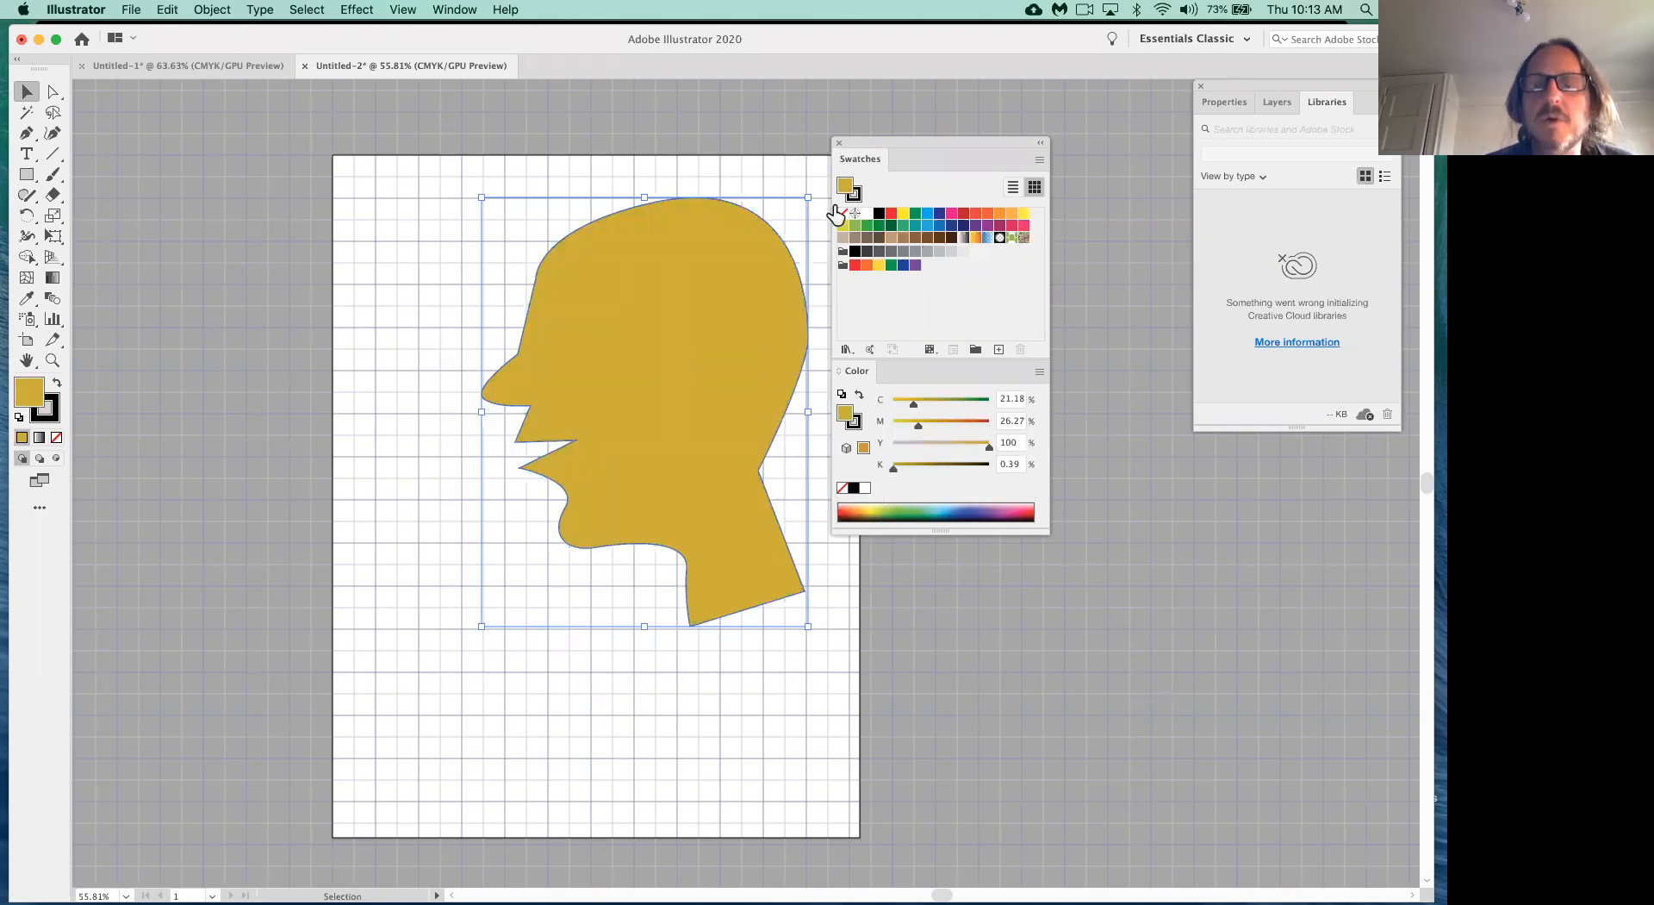
- Fill the head with yellow swatch C=5 M=0 Y=90 K=0, try a green from the spectrum, and return to the yellow swatch
left_click(1022, 214)
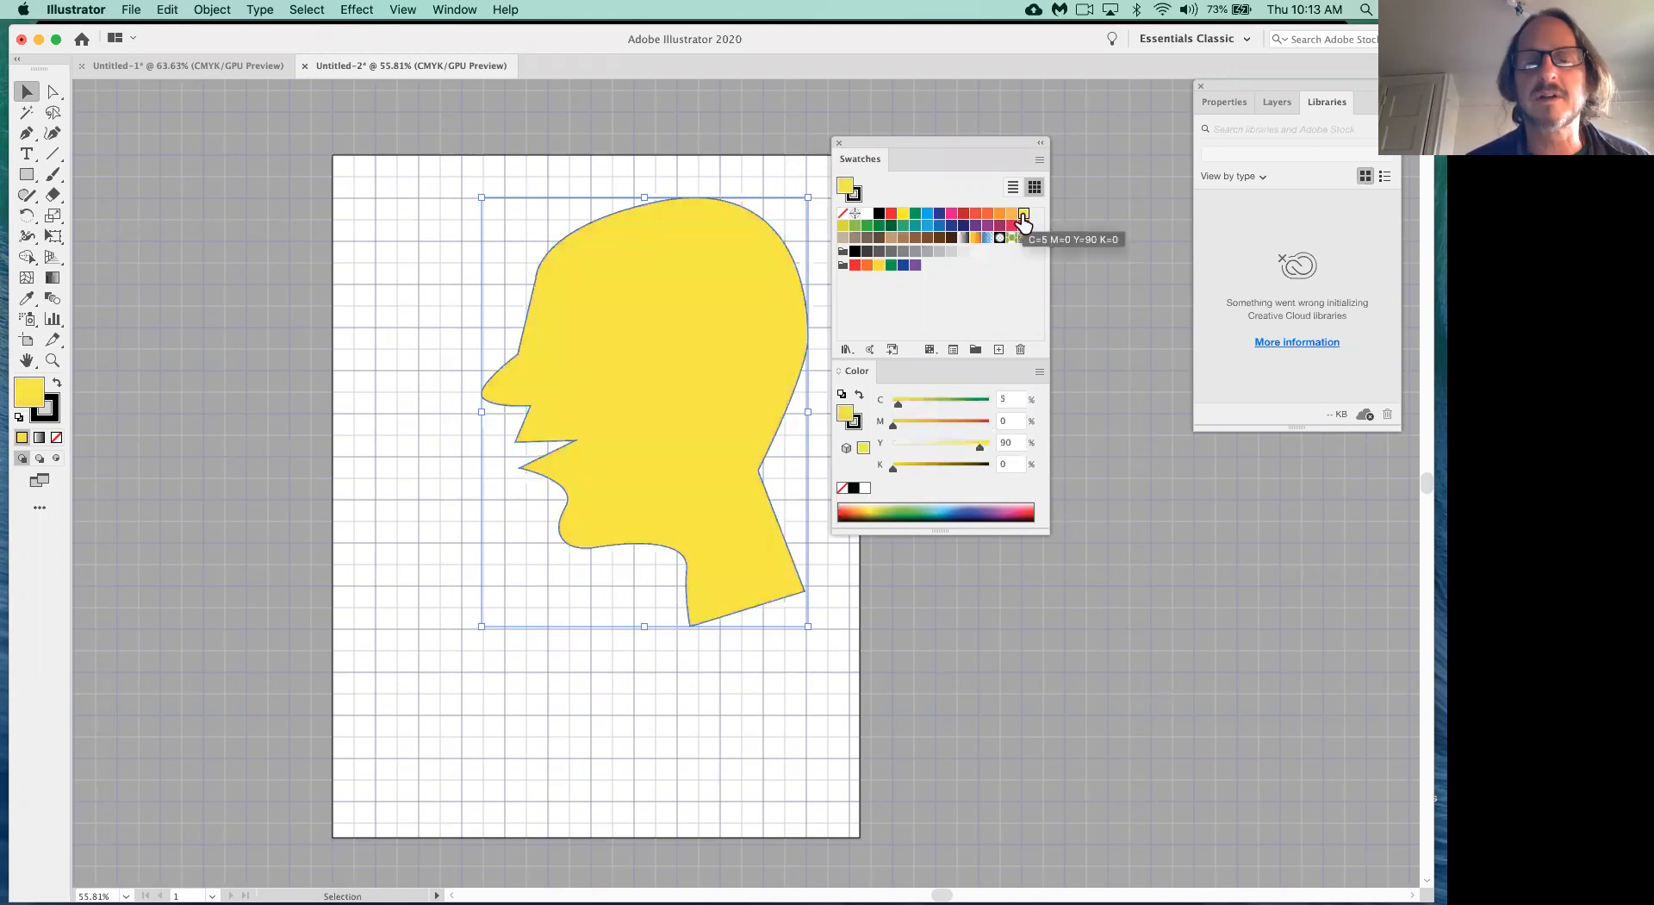
left_click(892, 510)
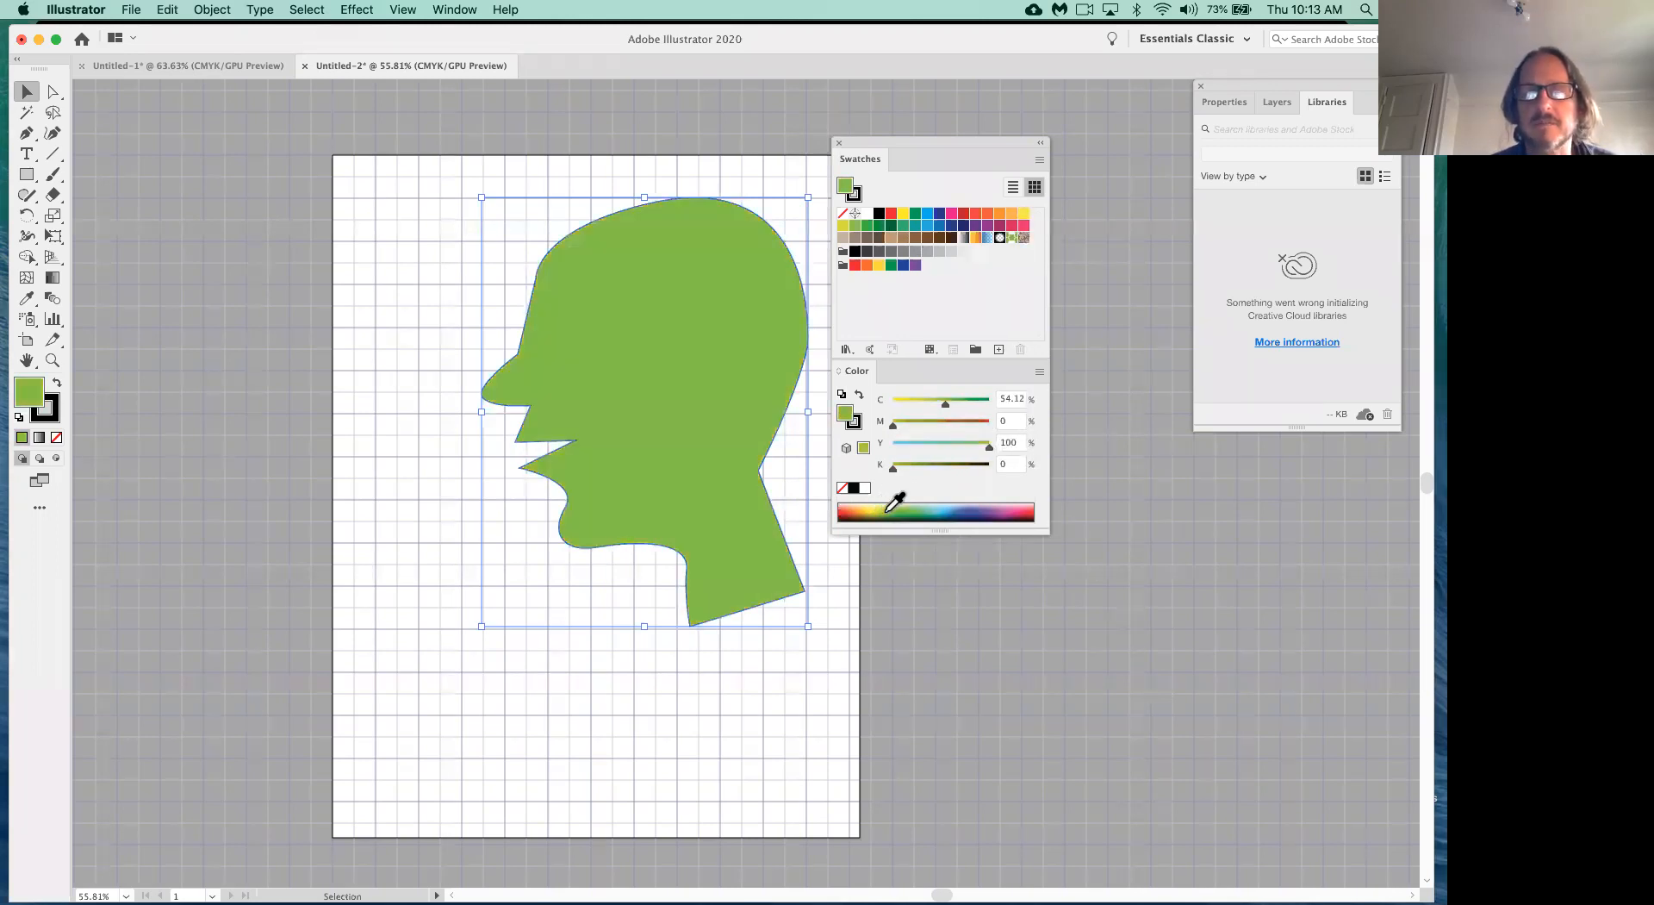
left_click(1023, 214)
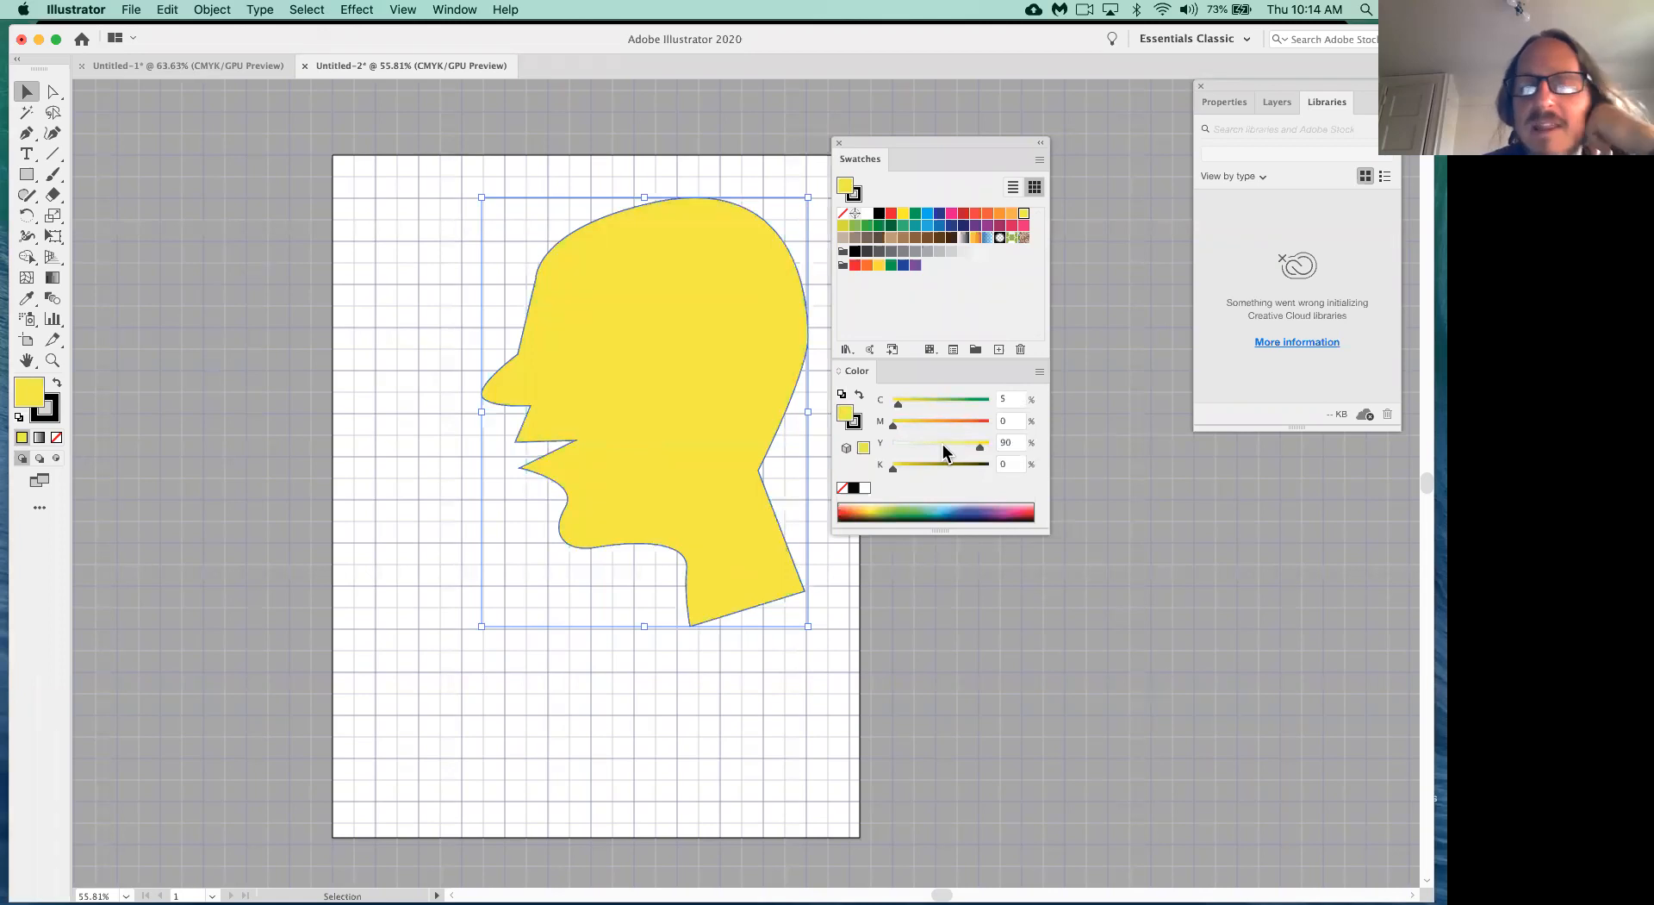
- Try several cyan amounts in the head's fill, from yellow through green, and settle on 22% cyan
left_click(911, 401)
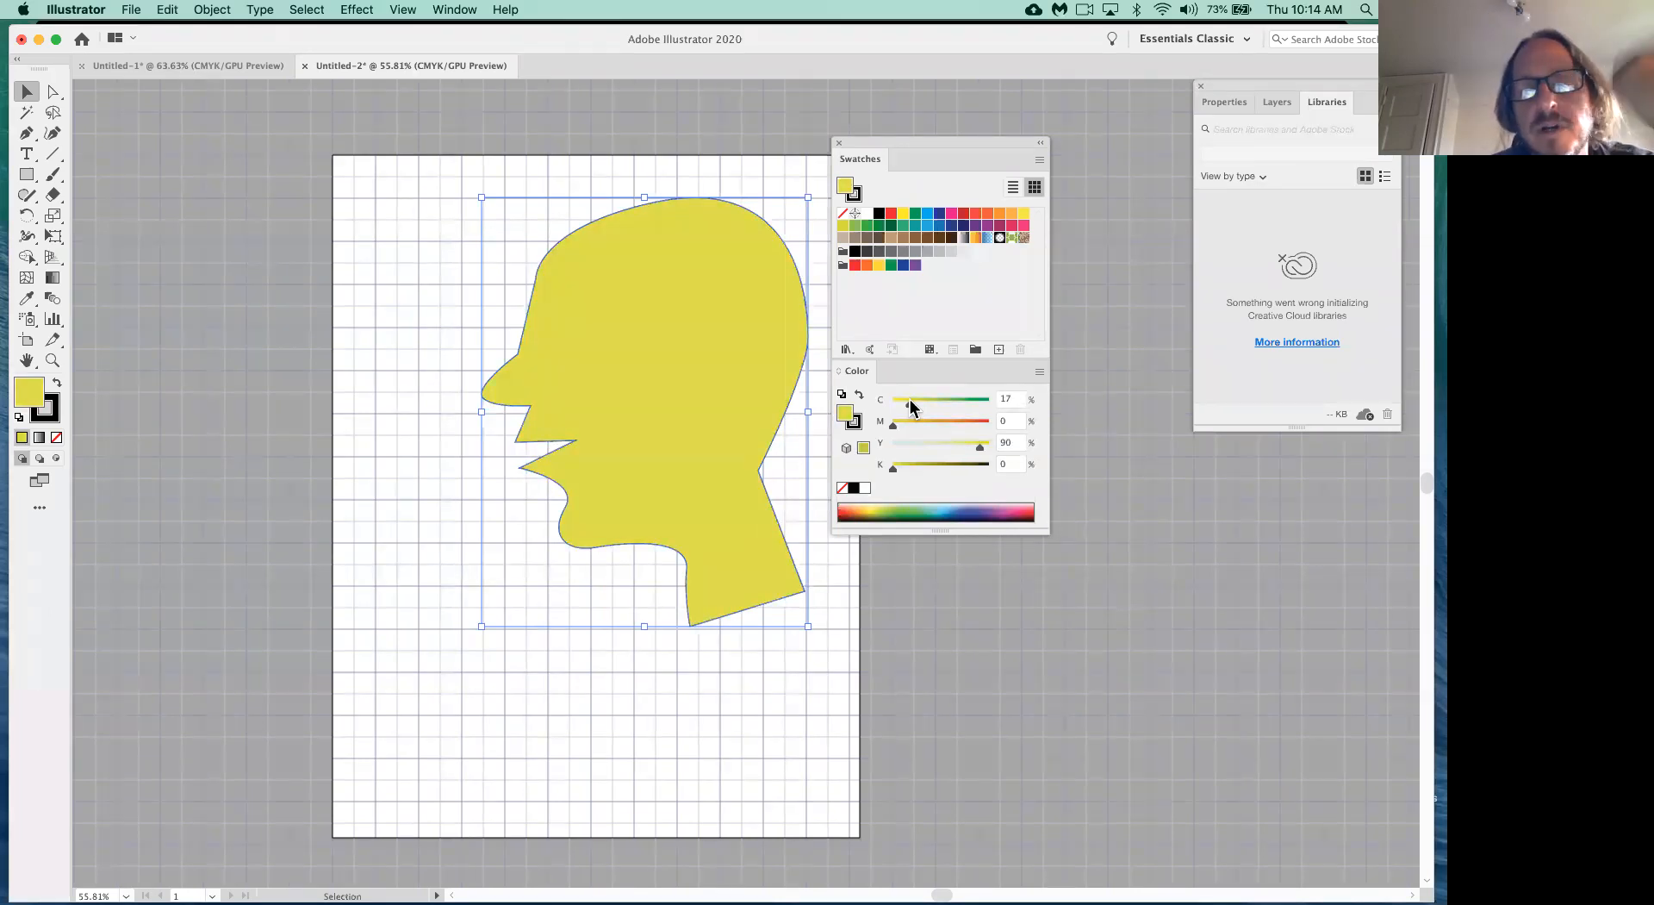
left_click(930, 401)
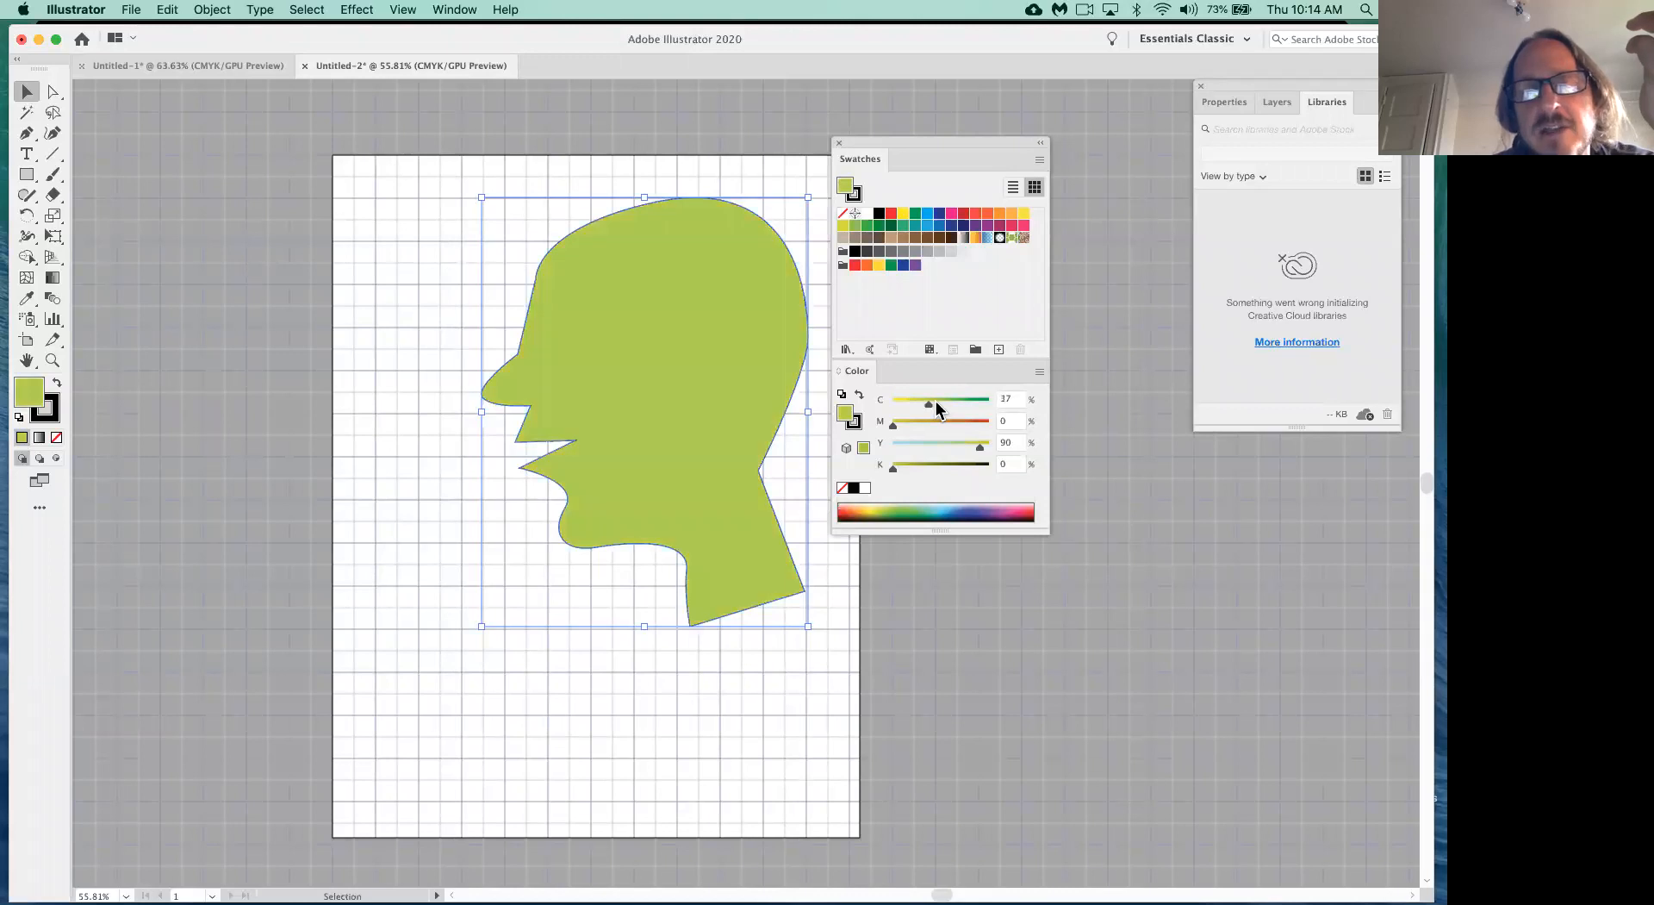
left_click(944, 401)
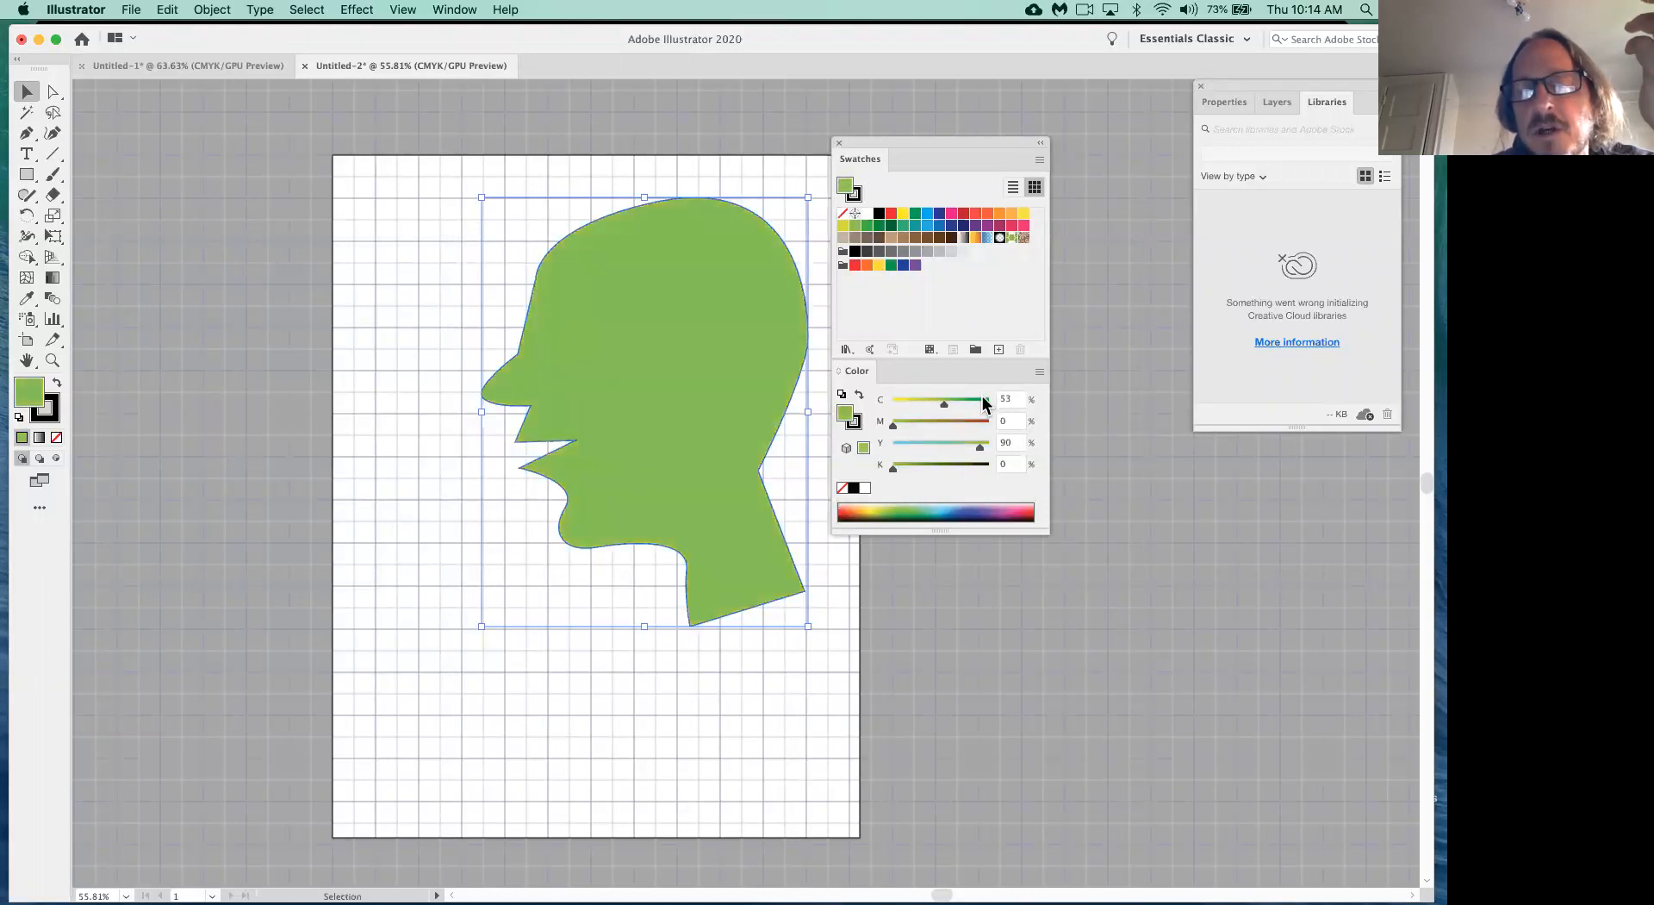
left_click(982, 400)
left_click(931, 401)
left_click(914, 402)
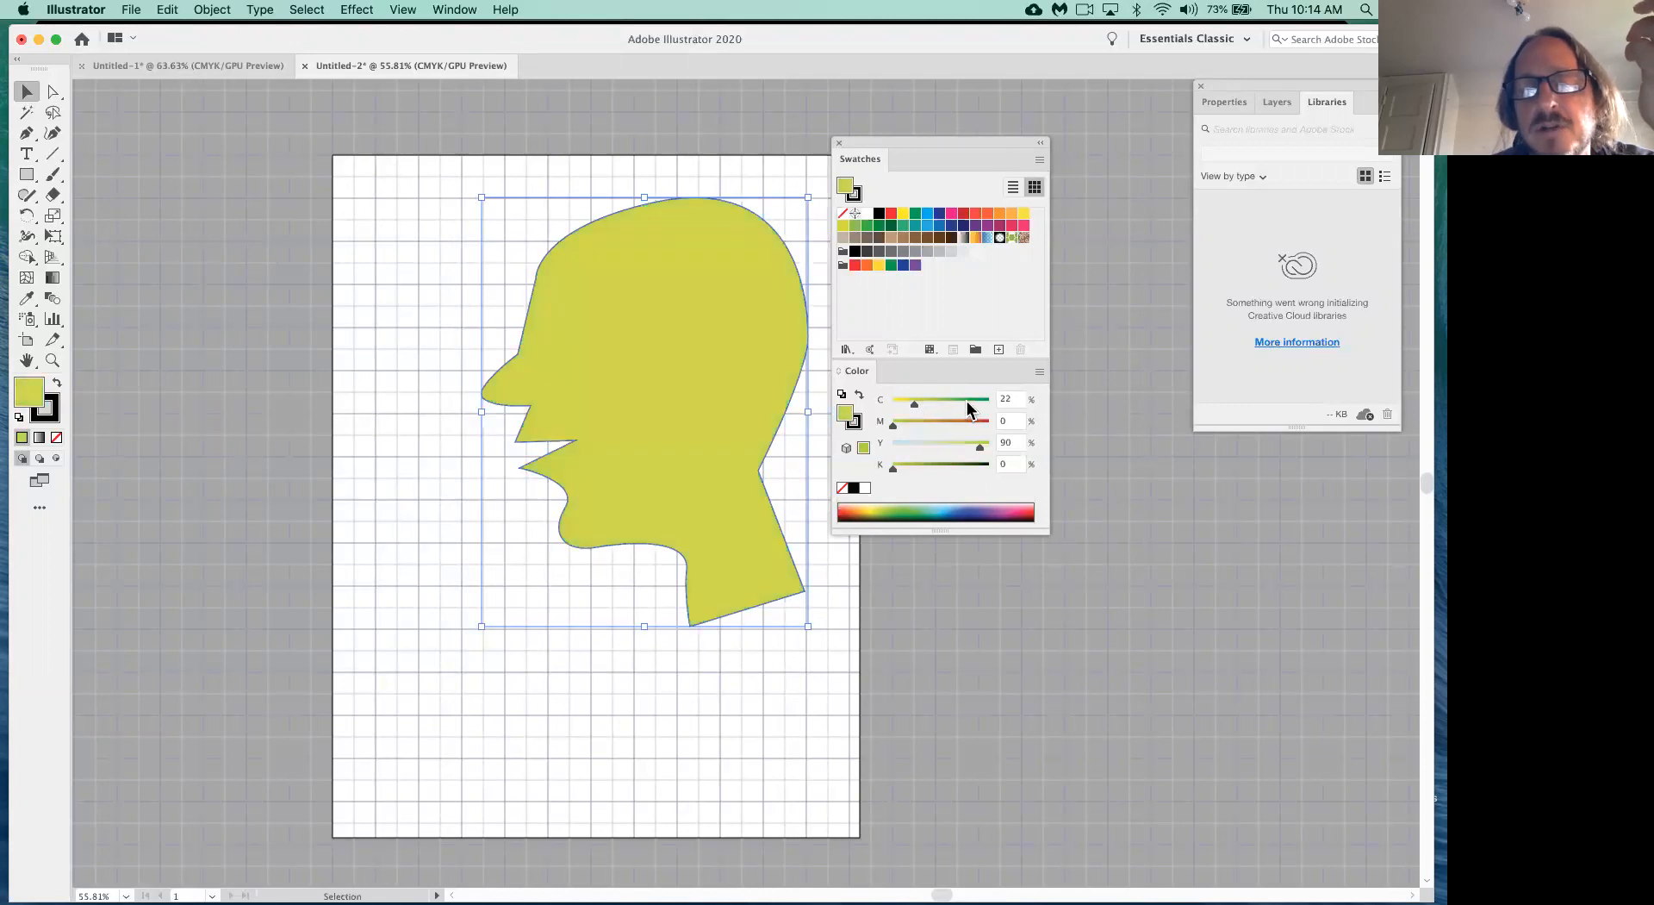
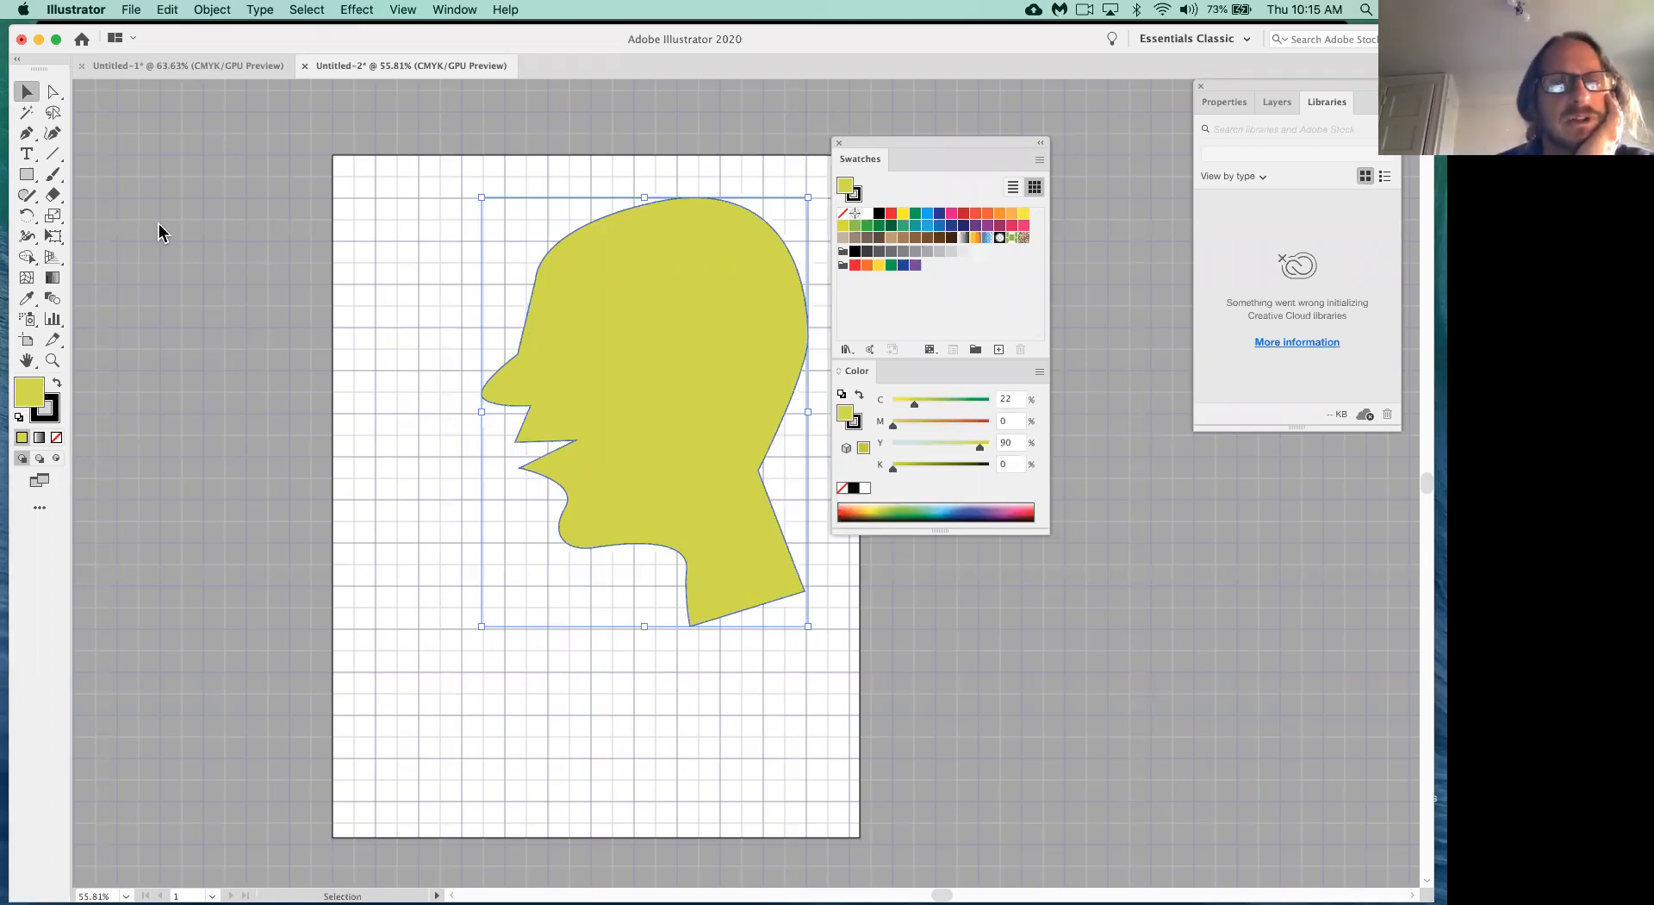
- Hide the document grid and switch to the Direct Selection tool
left_click(412, 10)
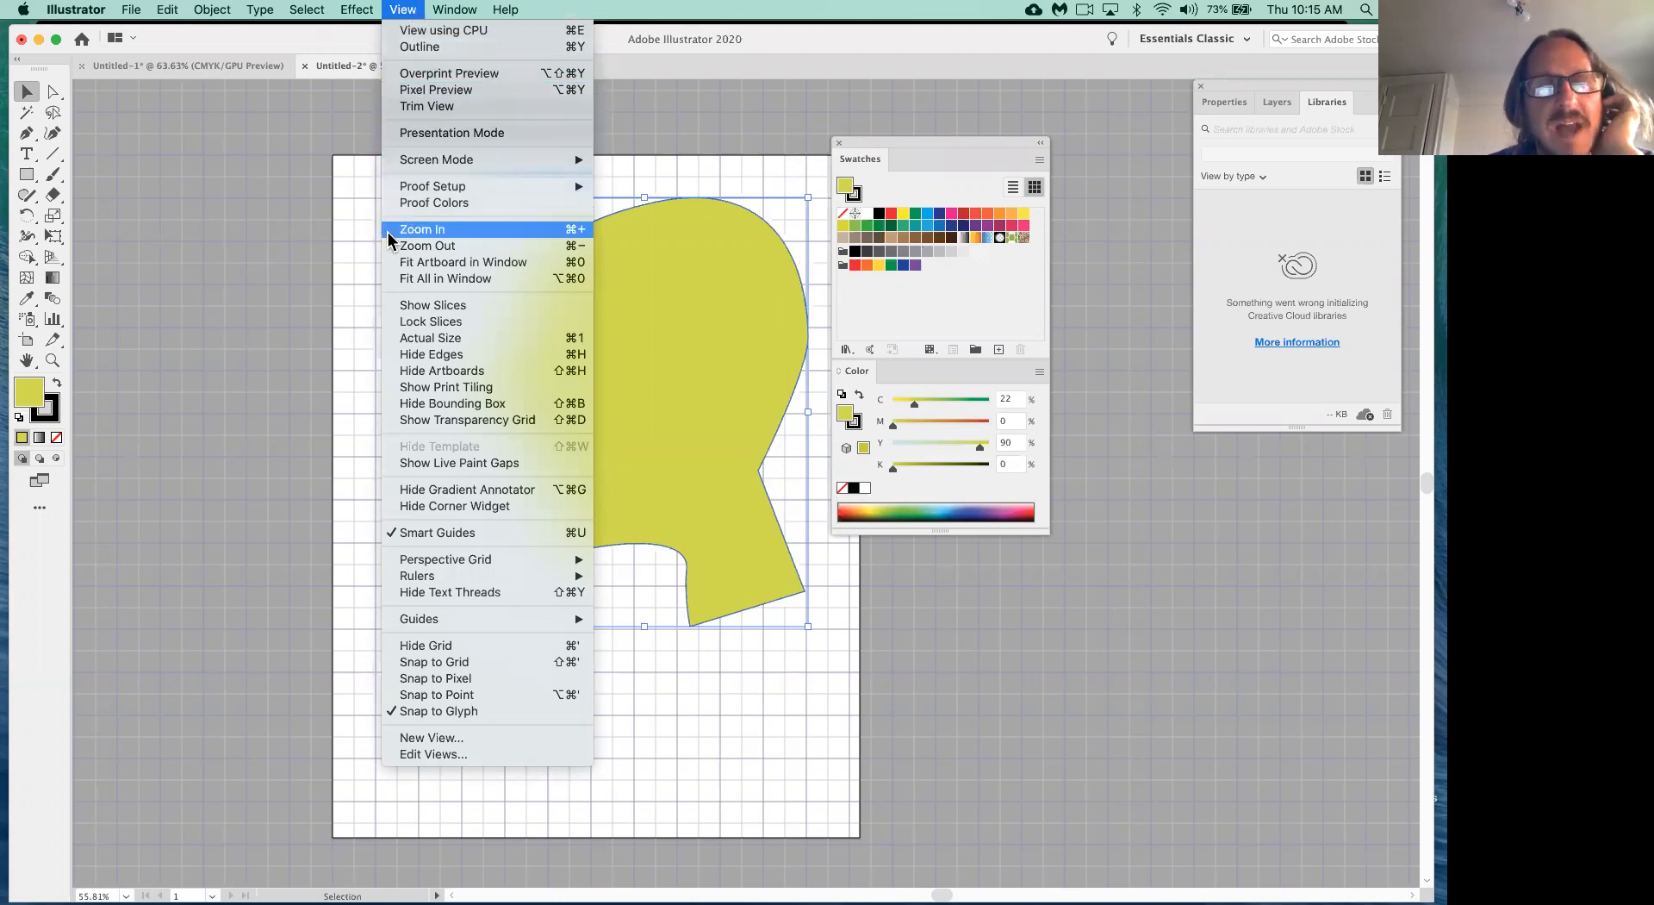
left_click(424, 652)
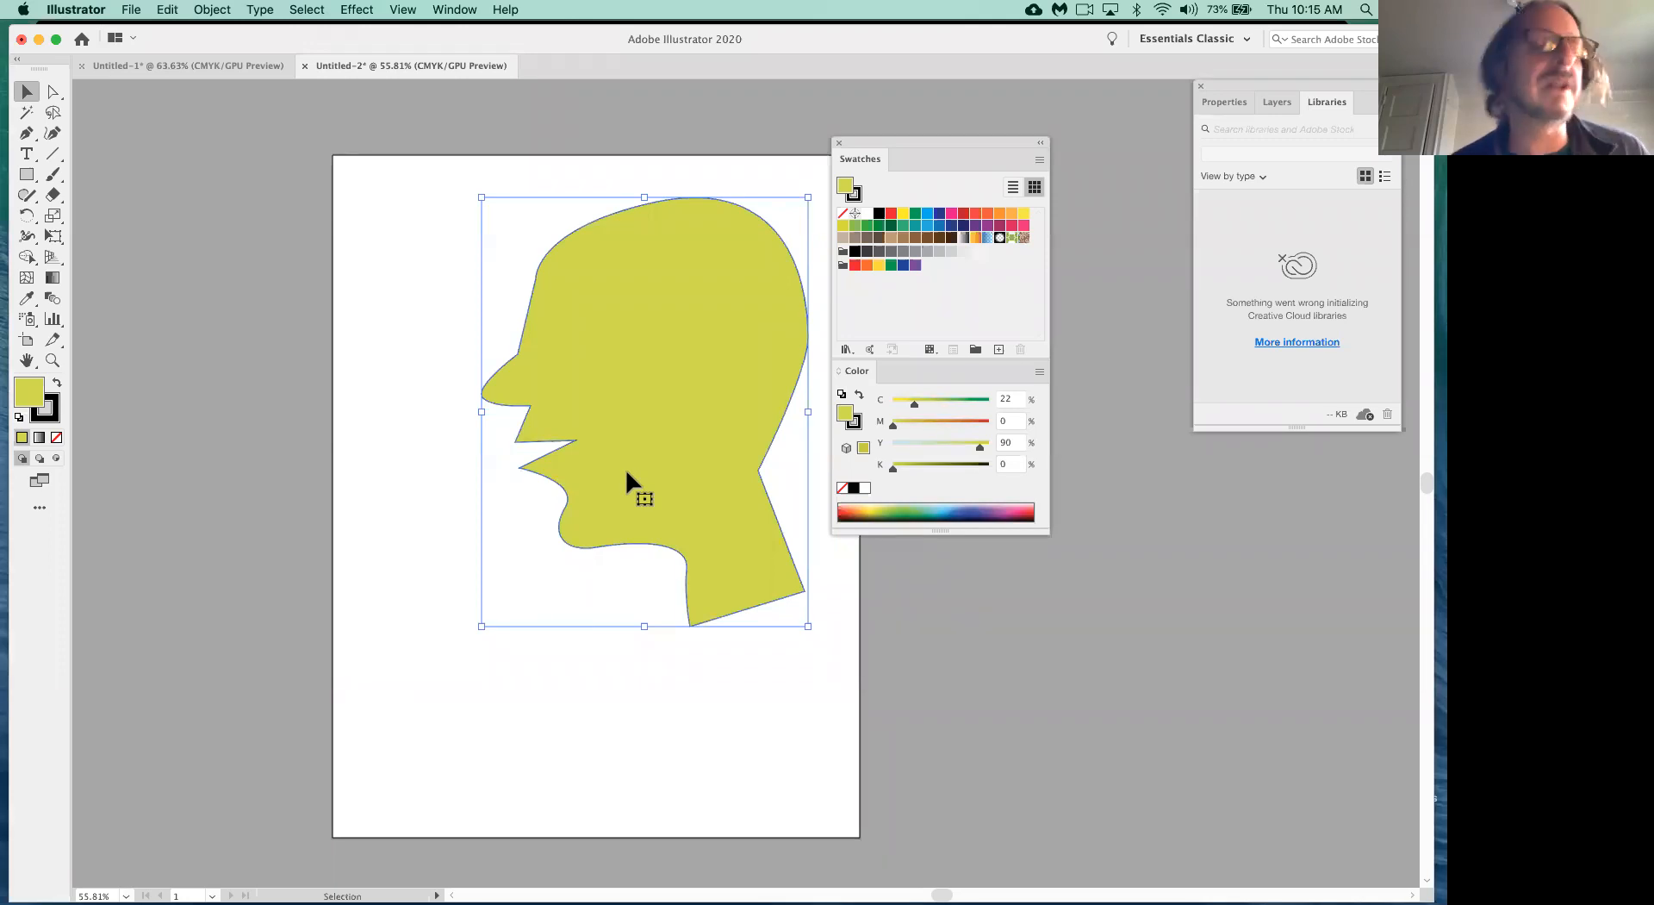
key("a")
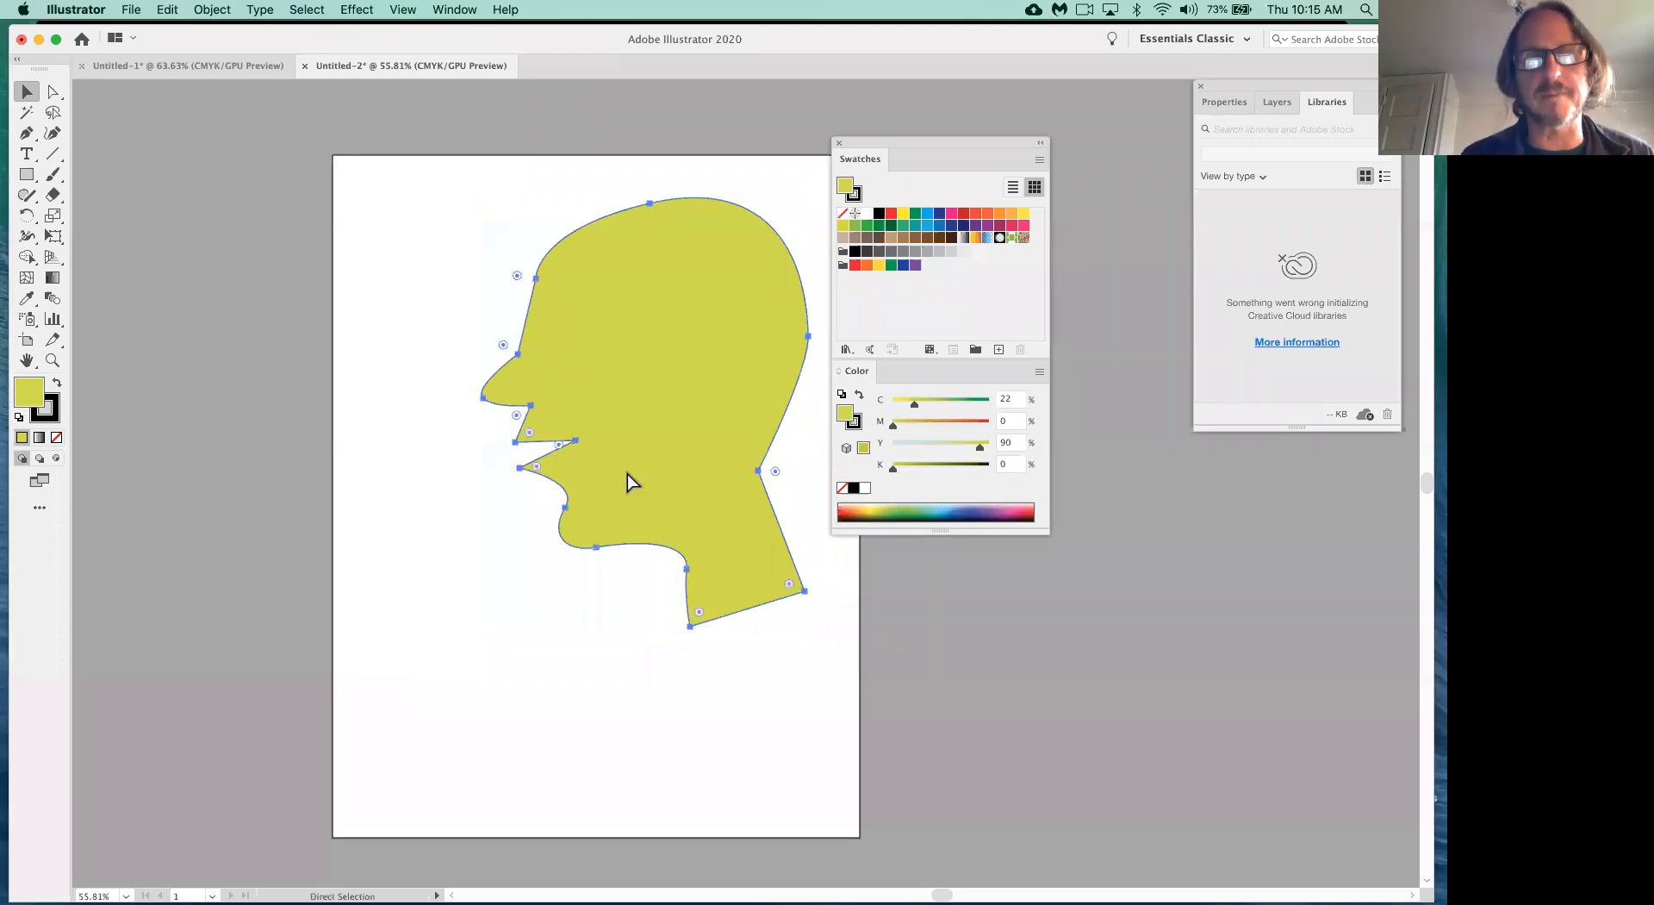
- Create a new portrait Letter document, 8.5 x 11 in with CMYK color, and move the Swatches and Color panels off the artboard
key("super+n")
left_click_drag(719, 131, 710, 85)
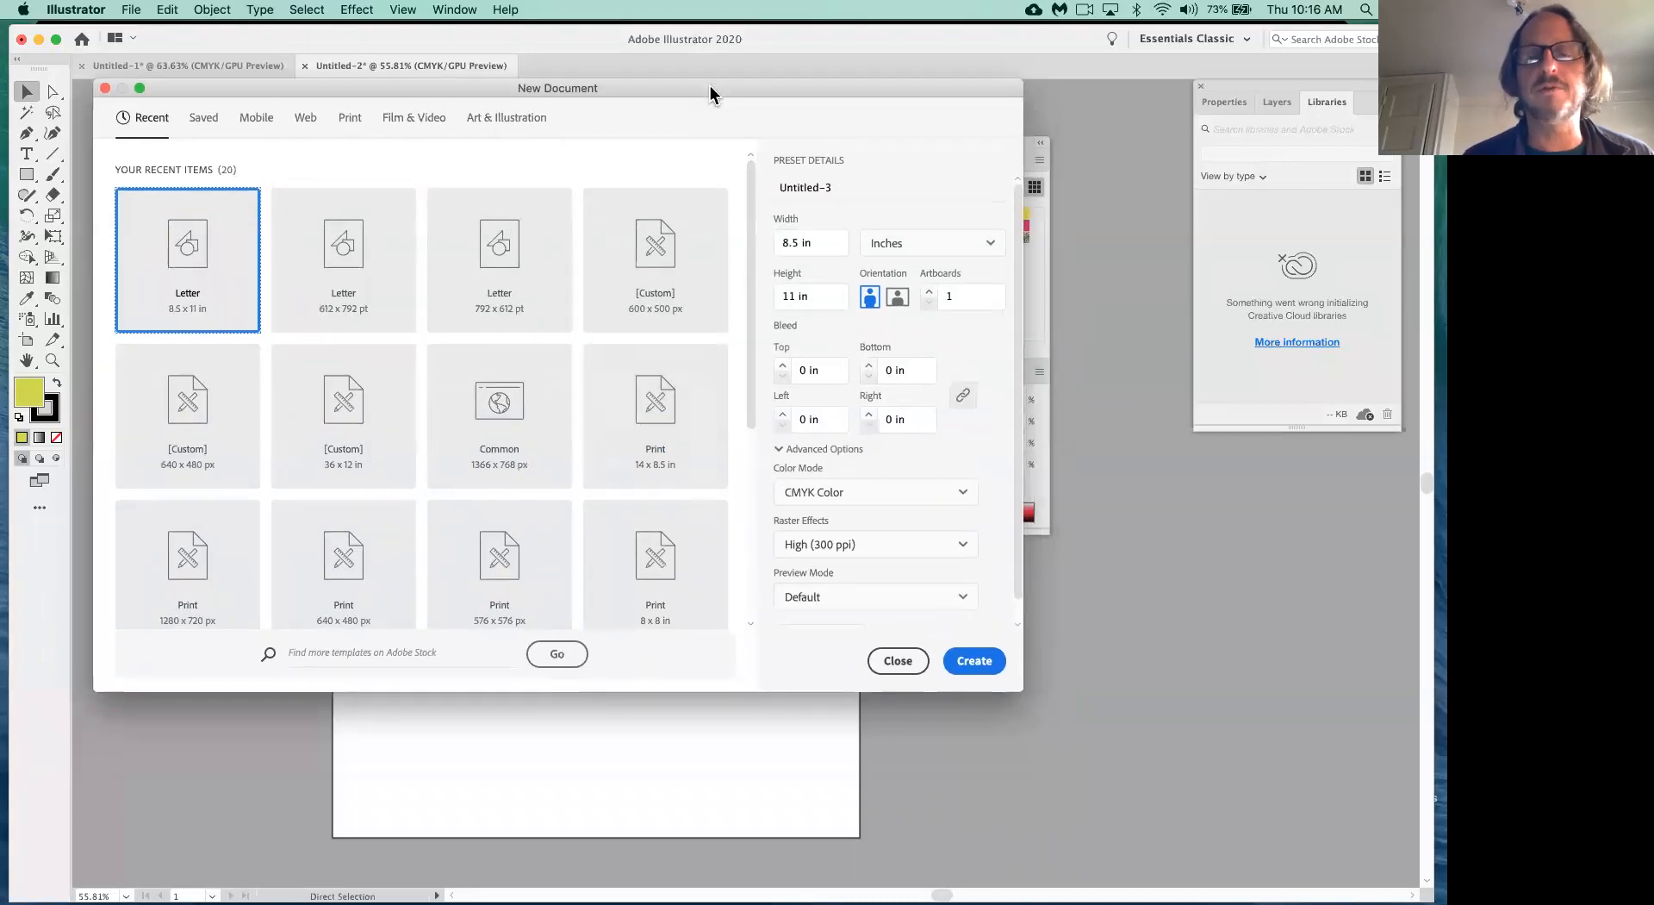
left_click(983, 661)
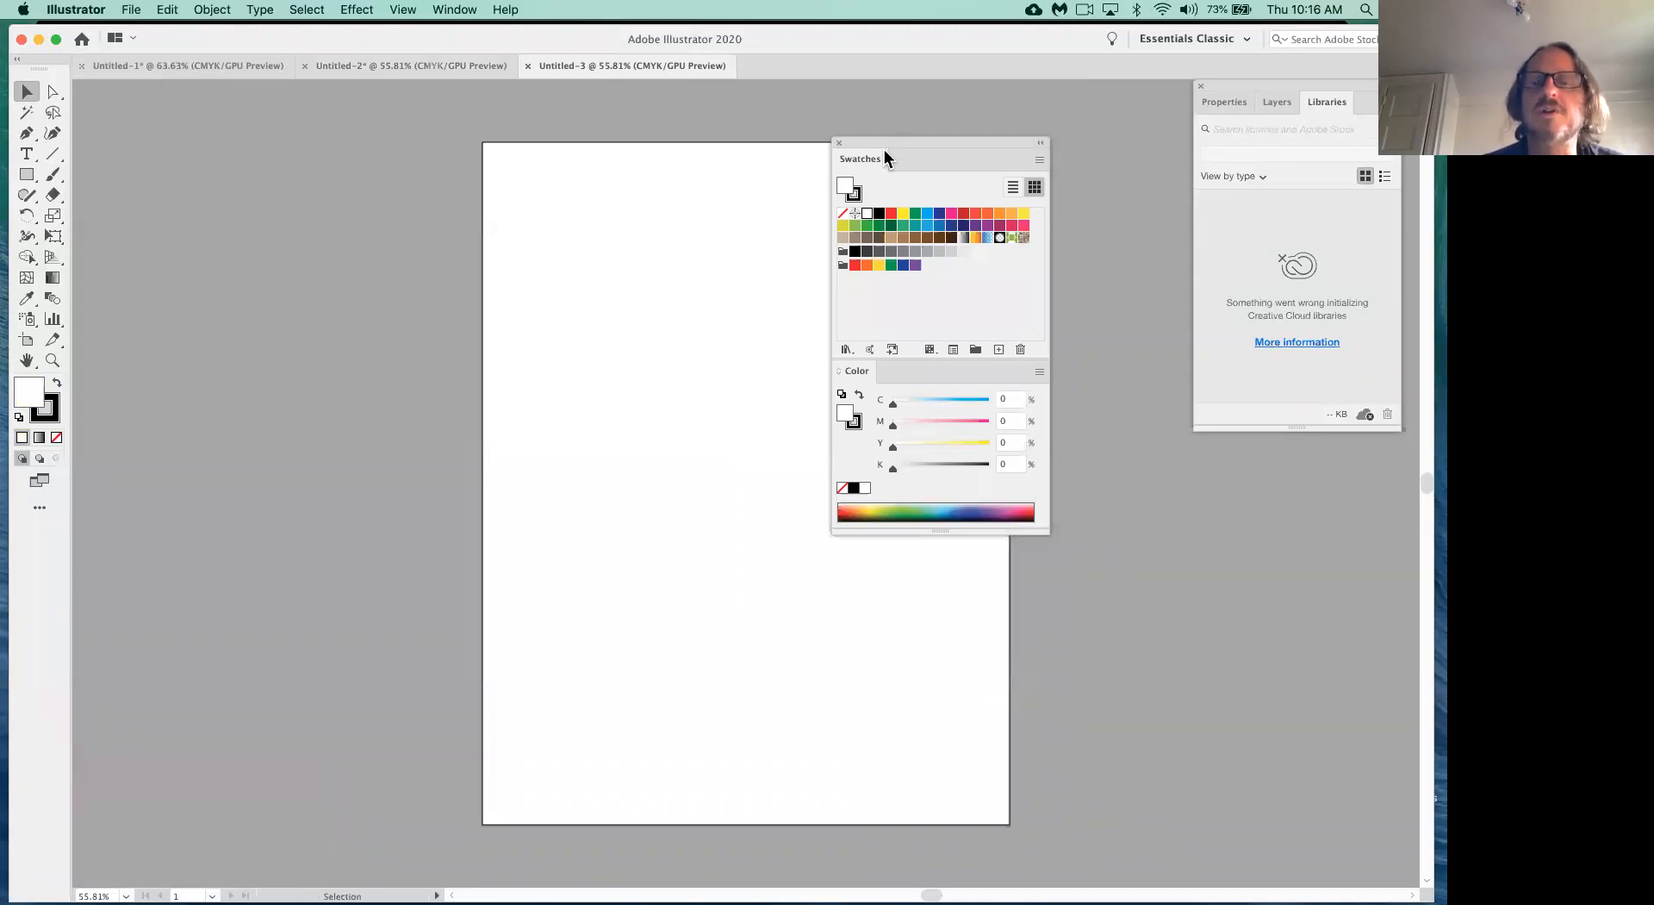
left_click_drag(884, 143, 1032, 103)
key("space")
left_click_drag(720, 407, 588, 416)
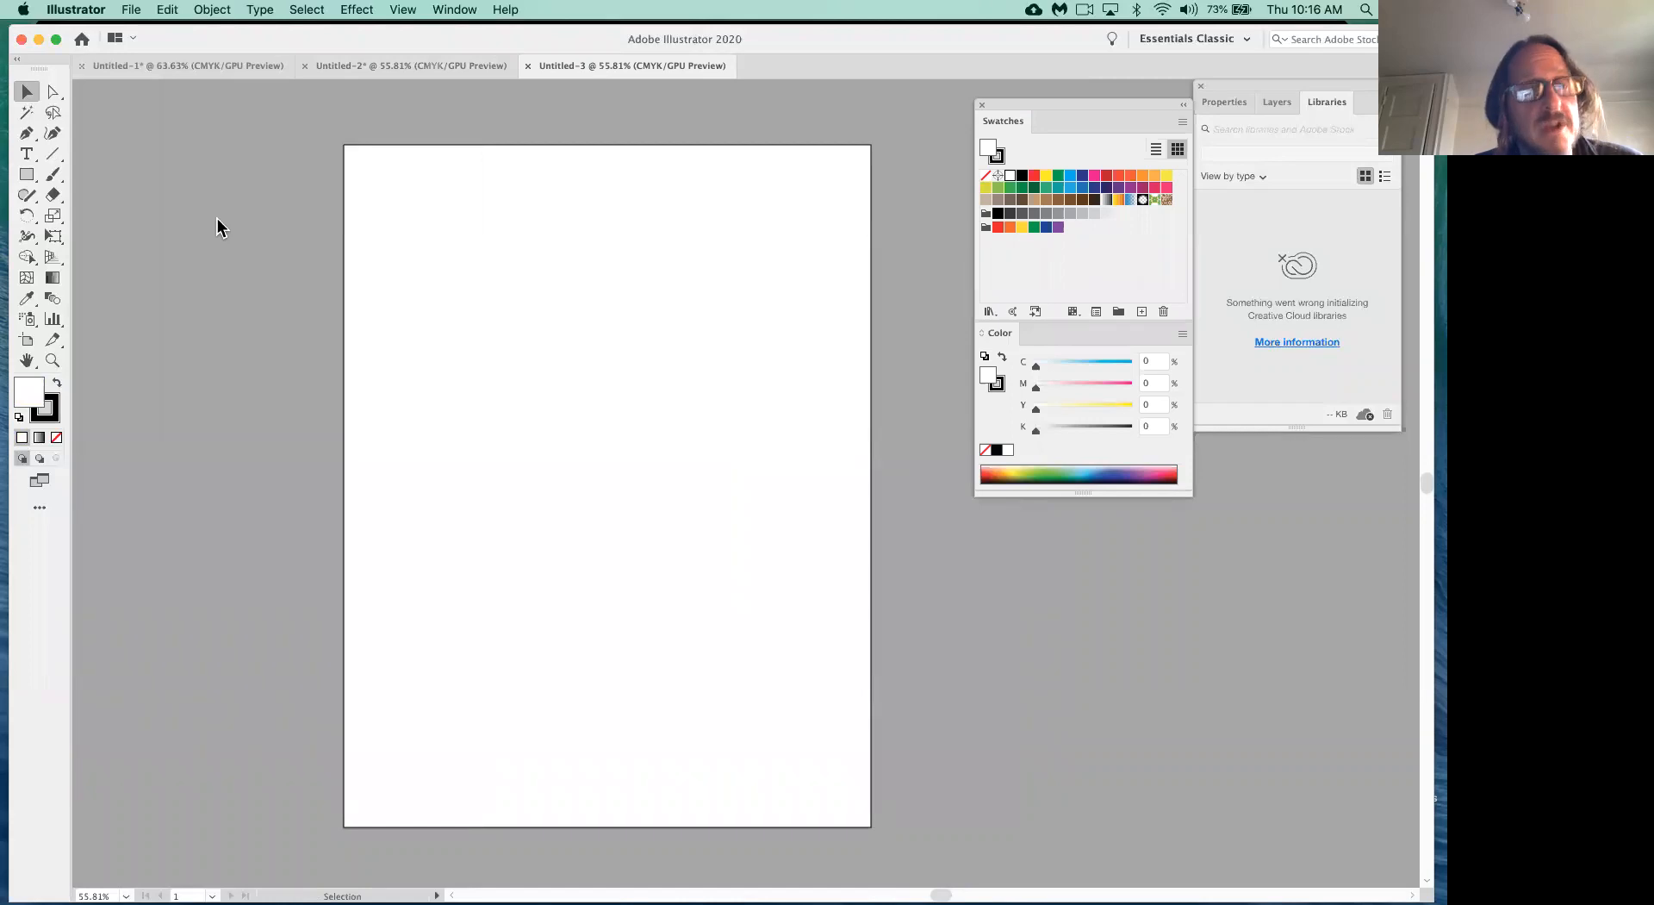
key("space")
left_click_drag(458, 376, 718, 431)
left_click_drag(281, 419, 491, 368)
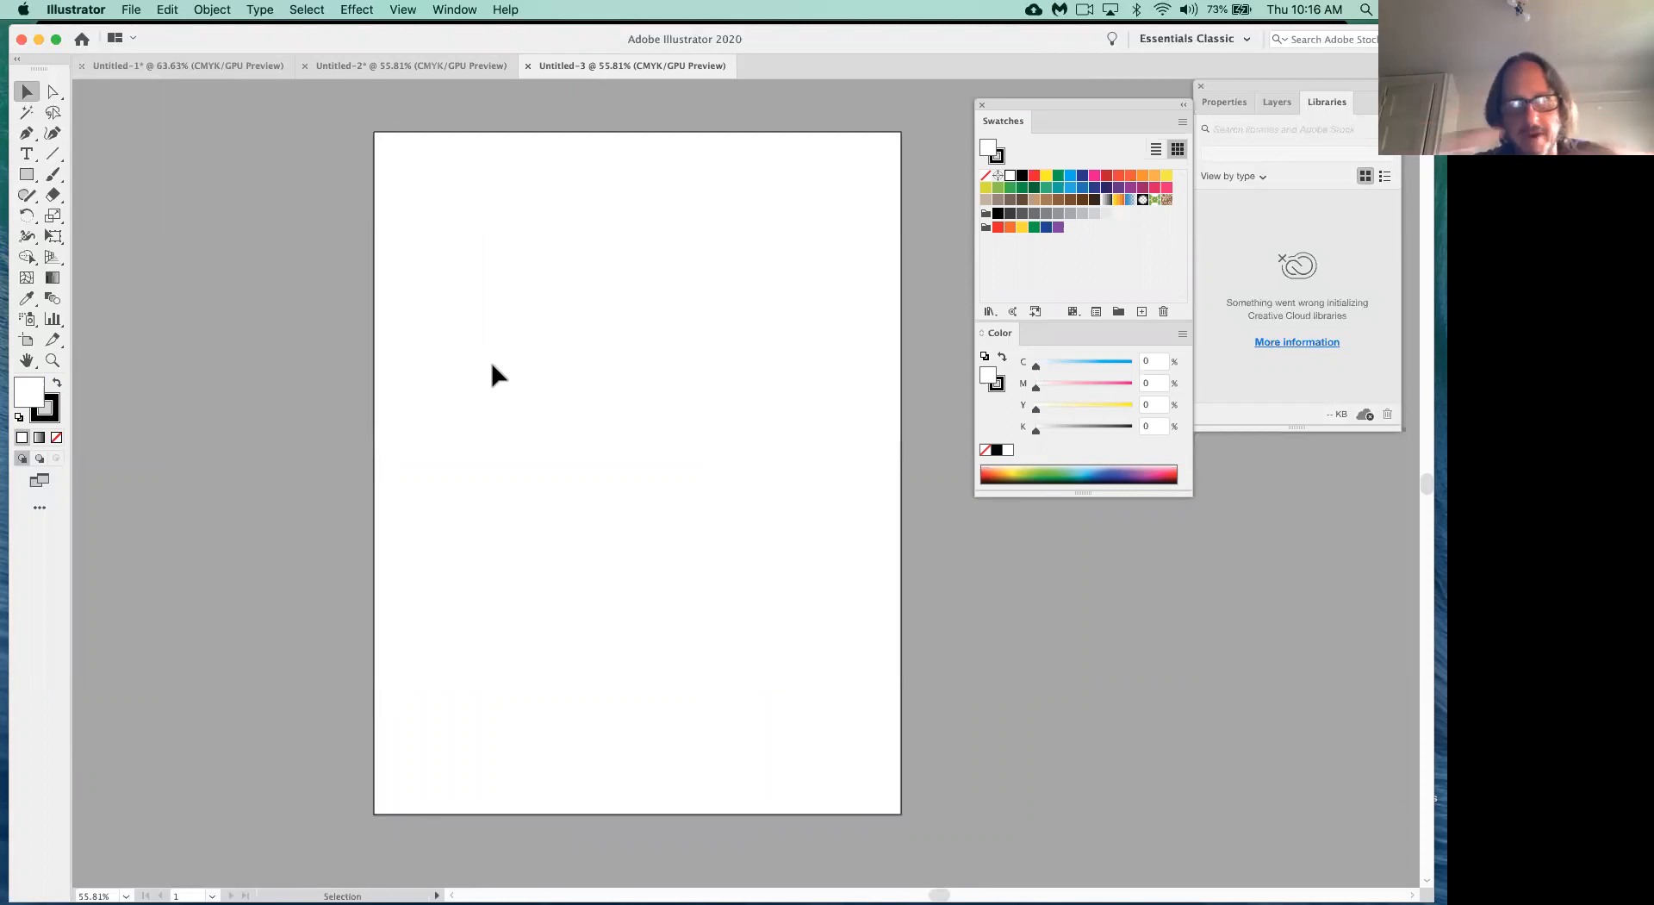
key("space")
mouse_move(457, 373)
left_mouse_down()
mouse_move(251, 399)
mouse_move(411, 358)
mouse_move(480, 362)
mouse_move(442, 363)
left_mouse_up()
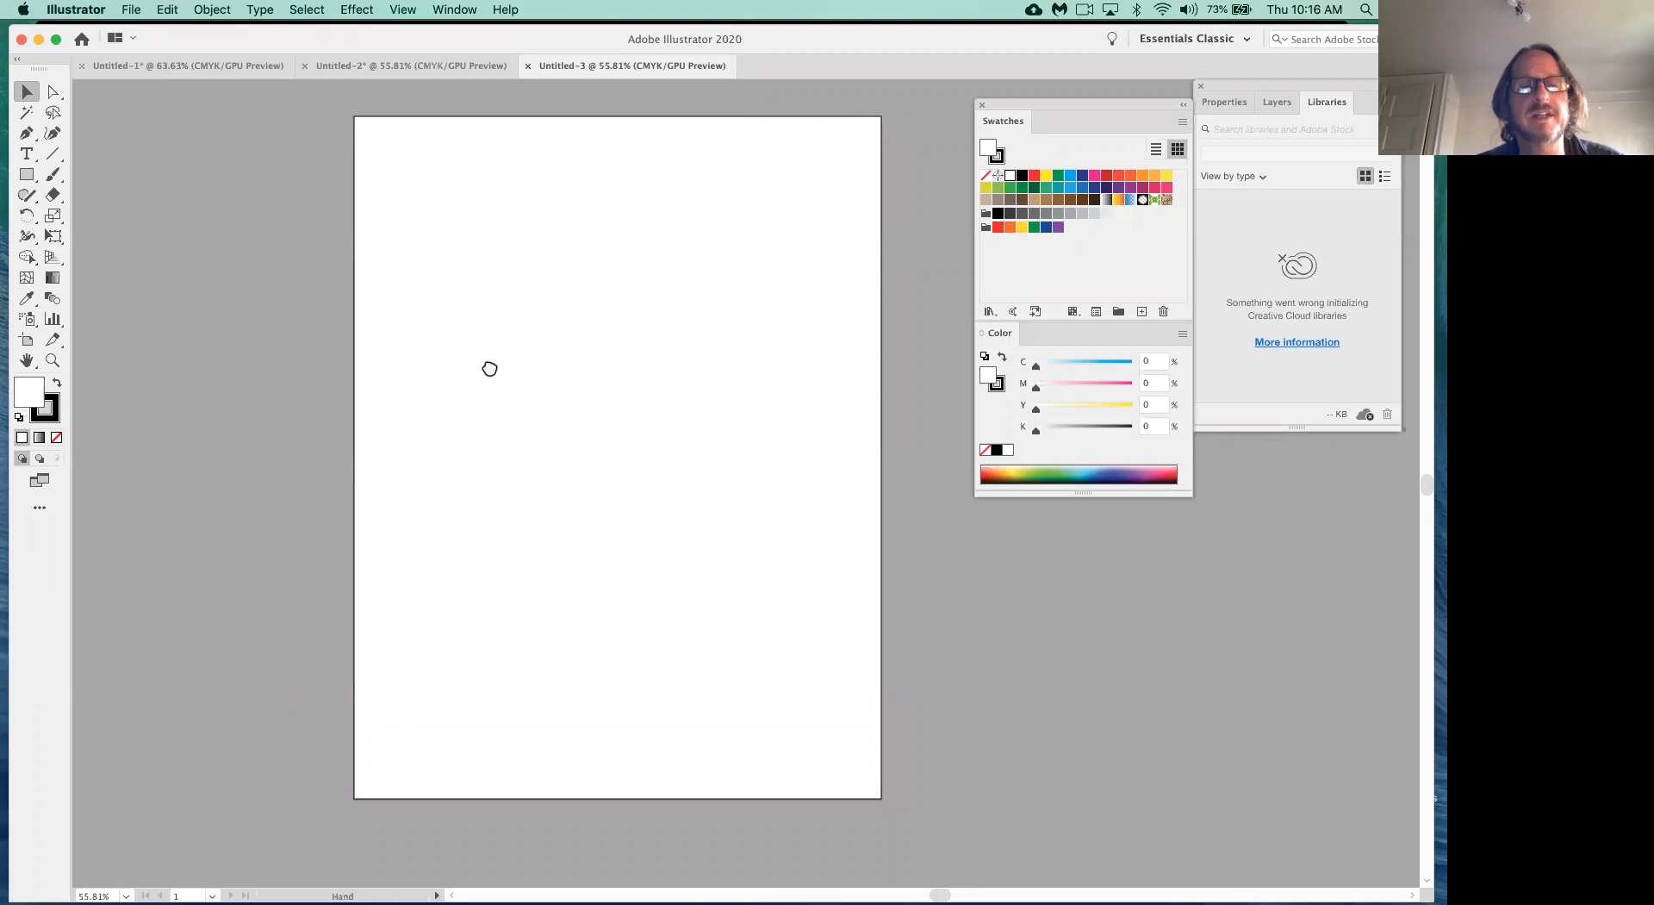
scroll(487, 365, "right", 3)
scroll(469, 367, "left", 2)
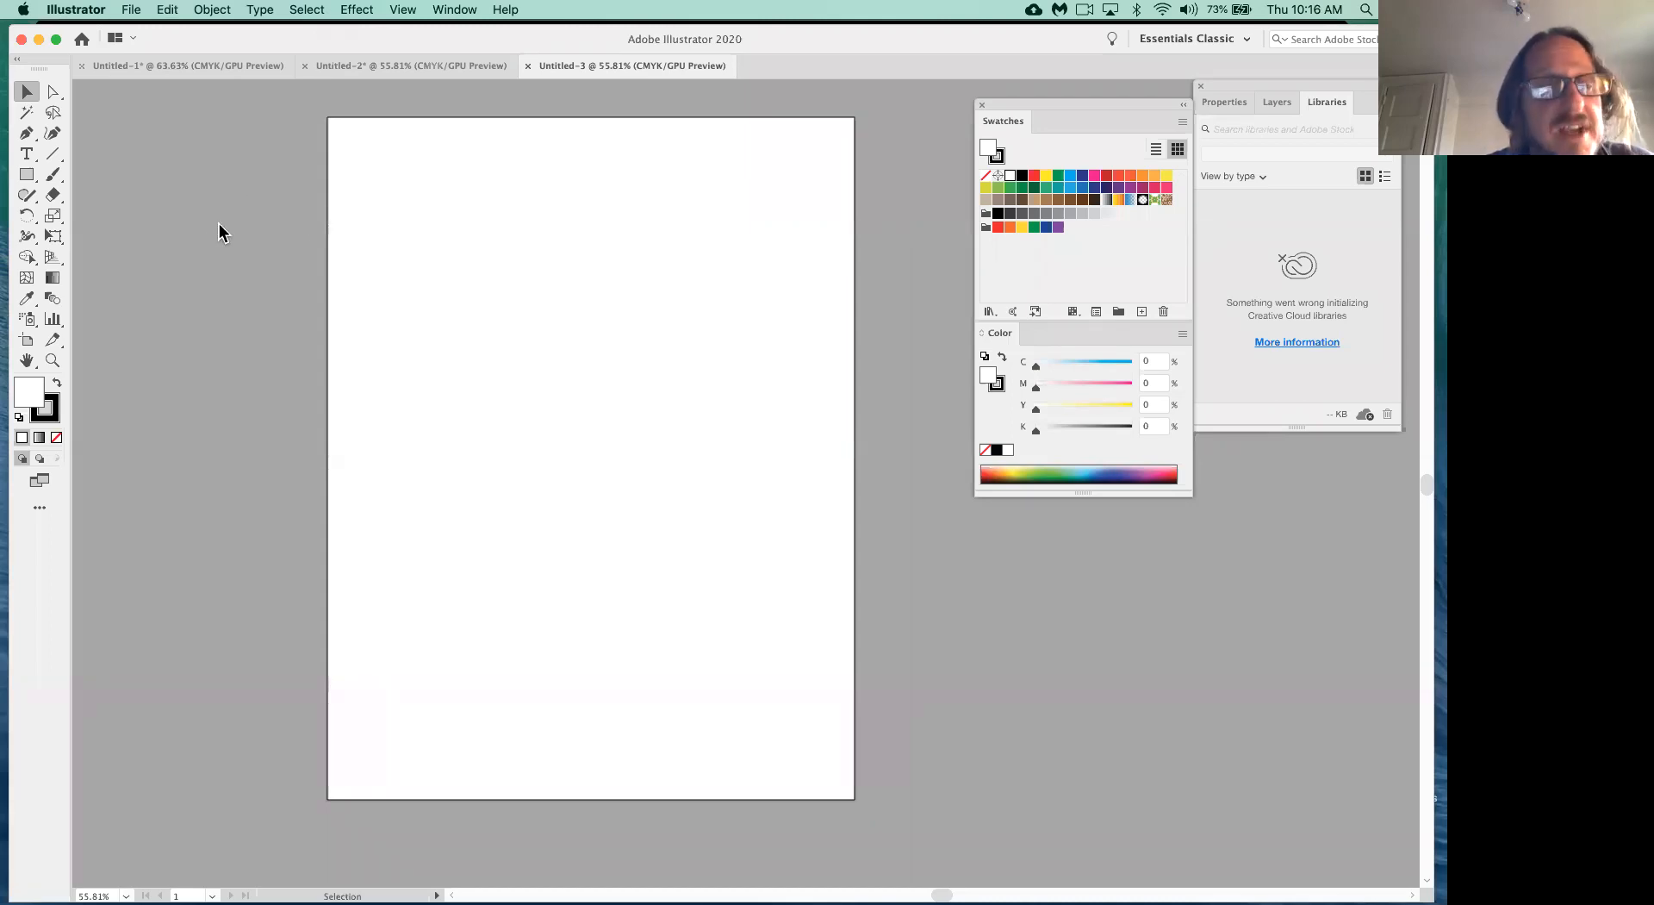
- Draw a wide rectangle in the middle of the artboard filled with yellow C=5 M=0 Y=90 K=0, and deselect it
left_click(26, 175)
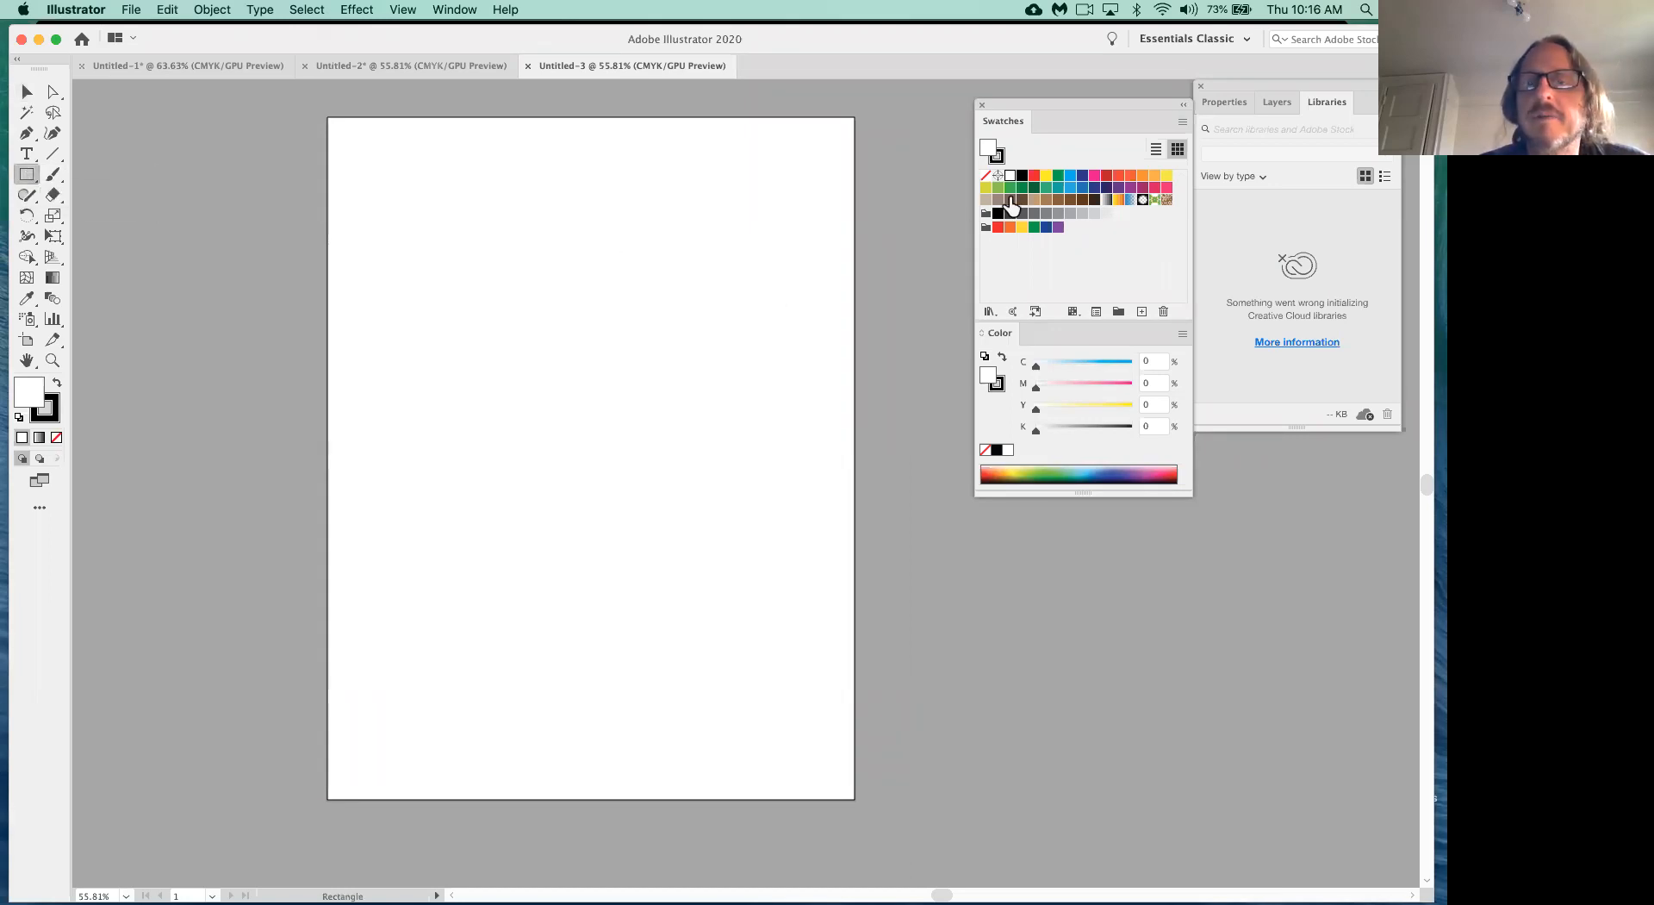
left_click(1166, 179)
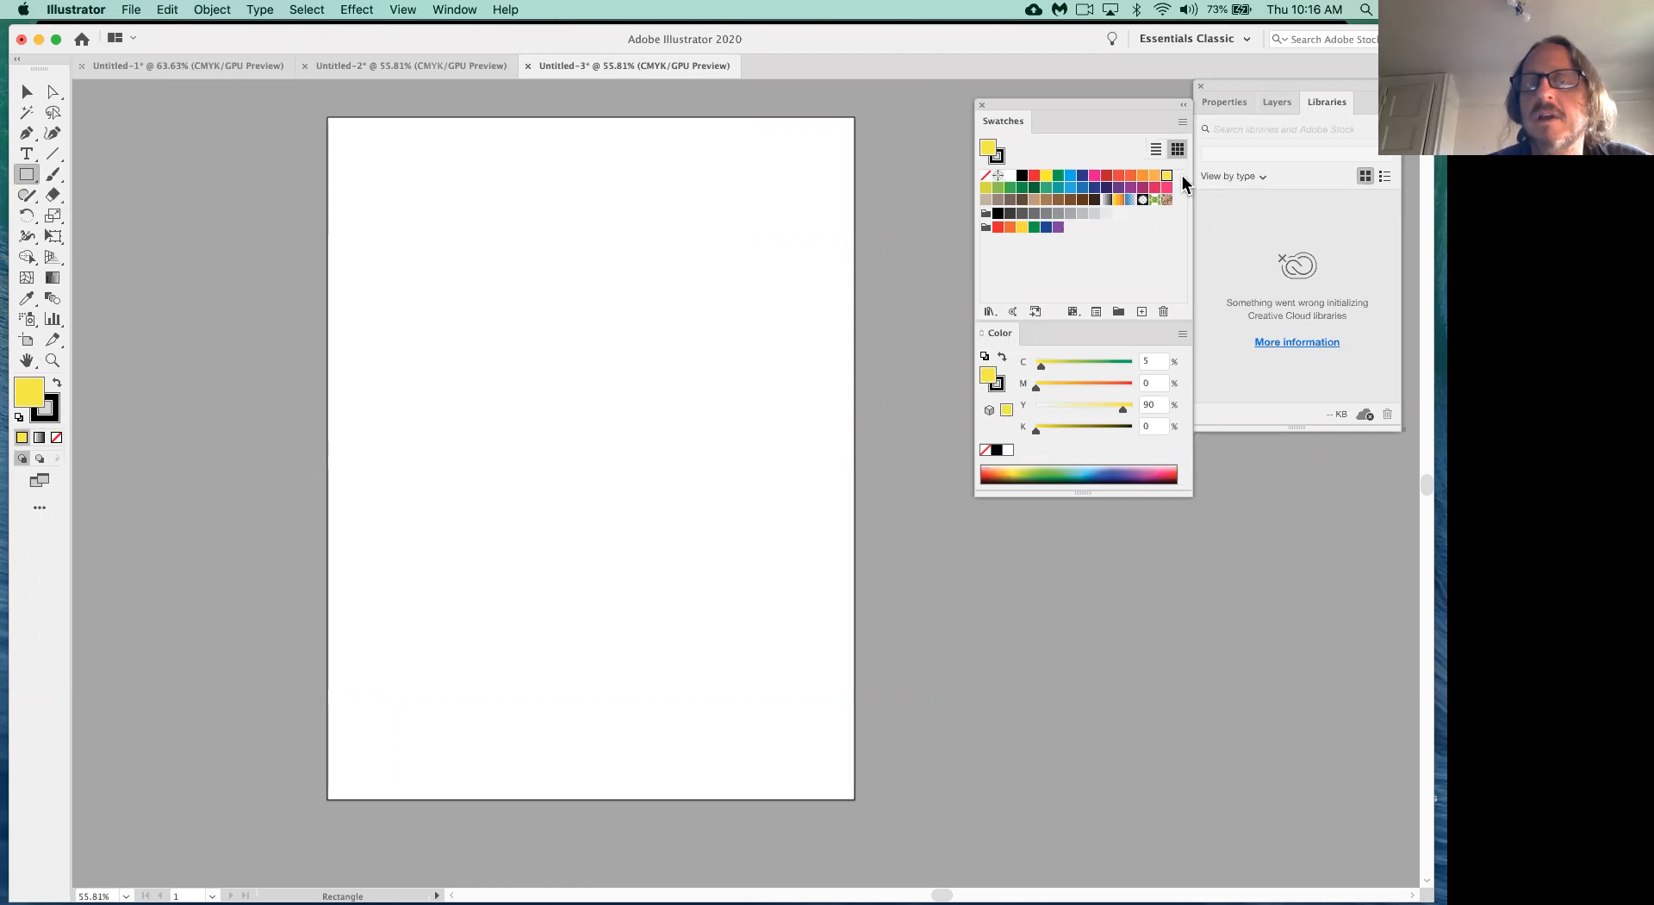
left_click_drag(426, 288, 750, 579)
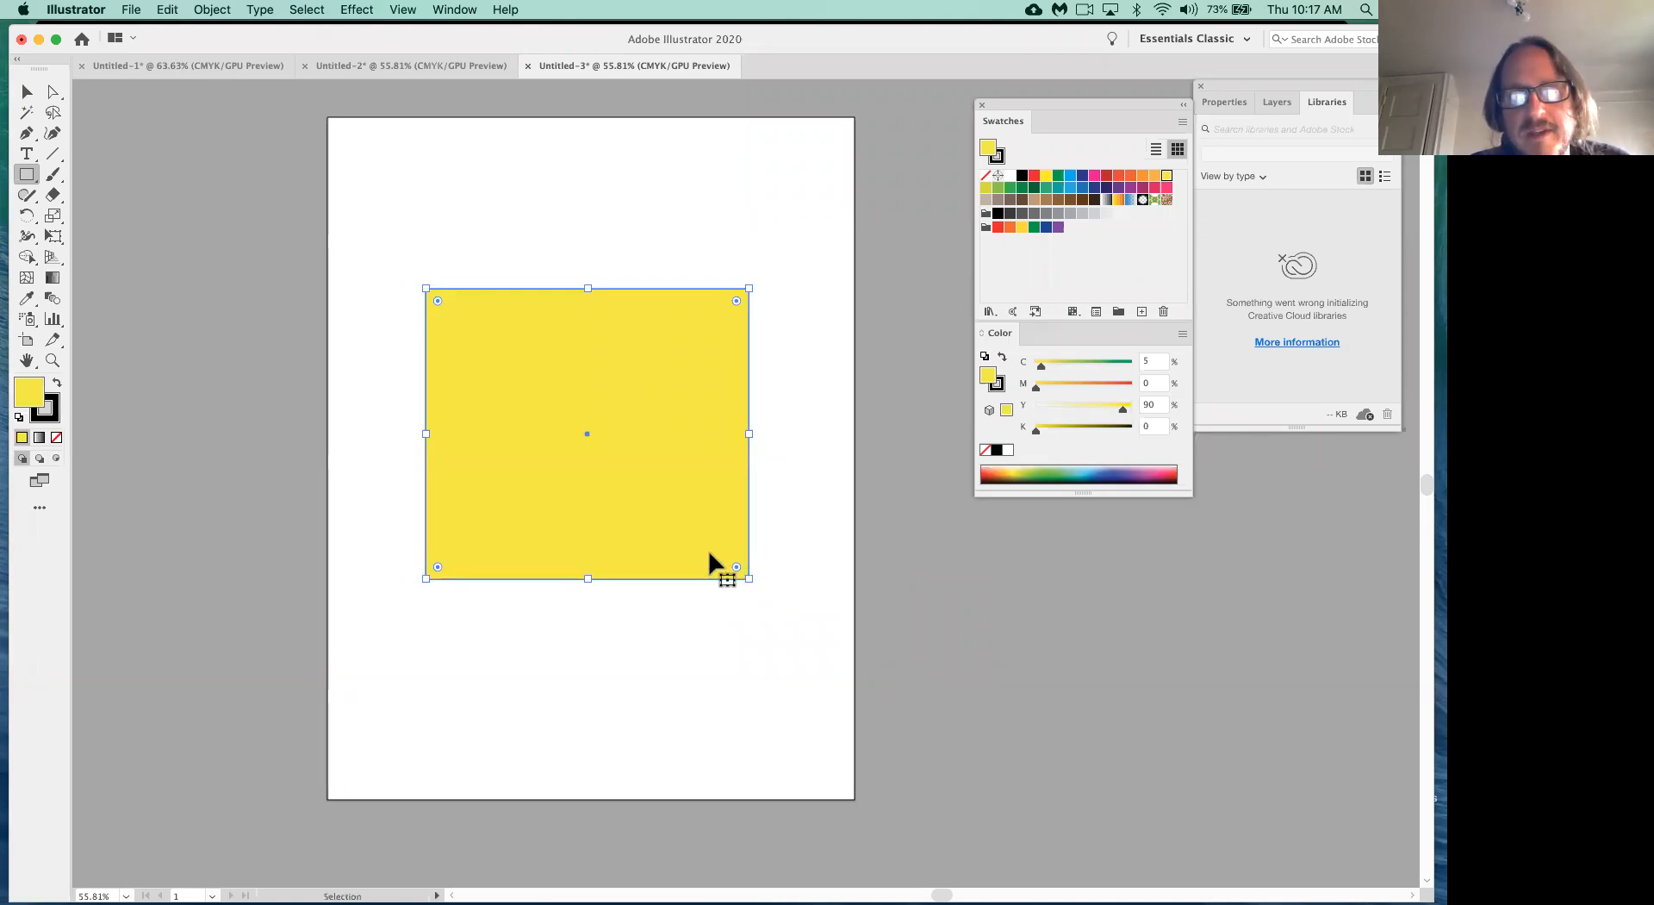
left_click(706, 629, "super")
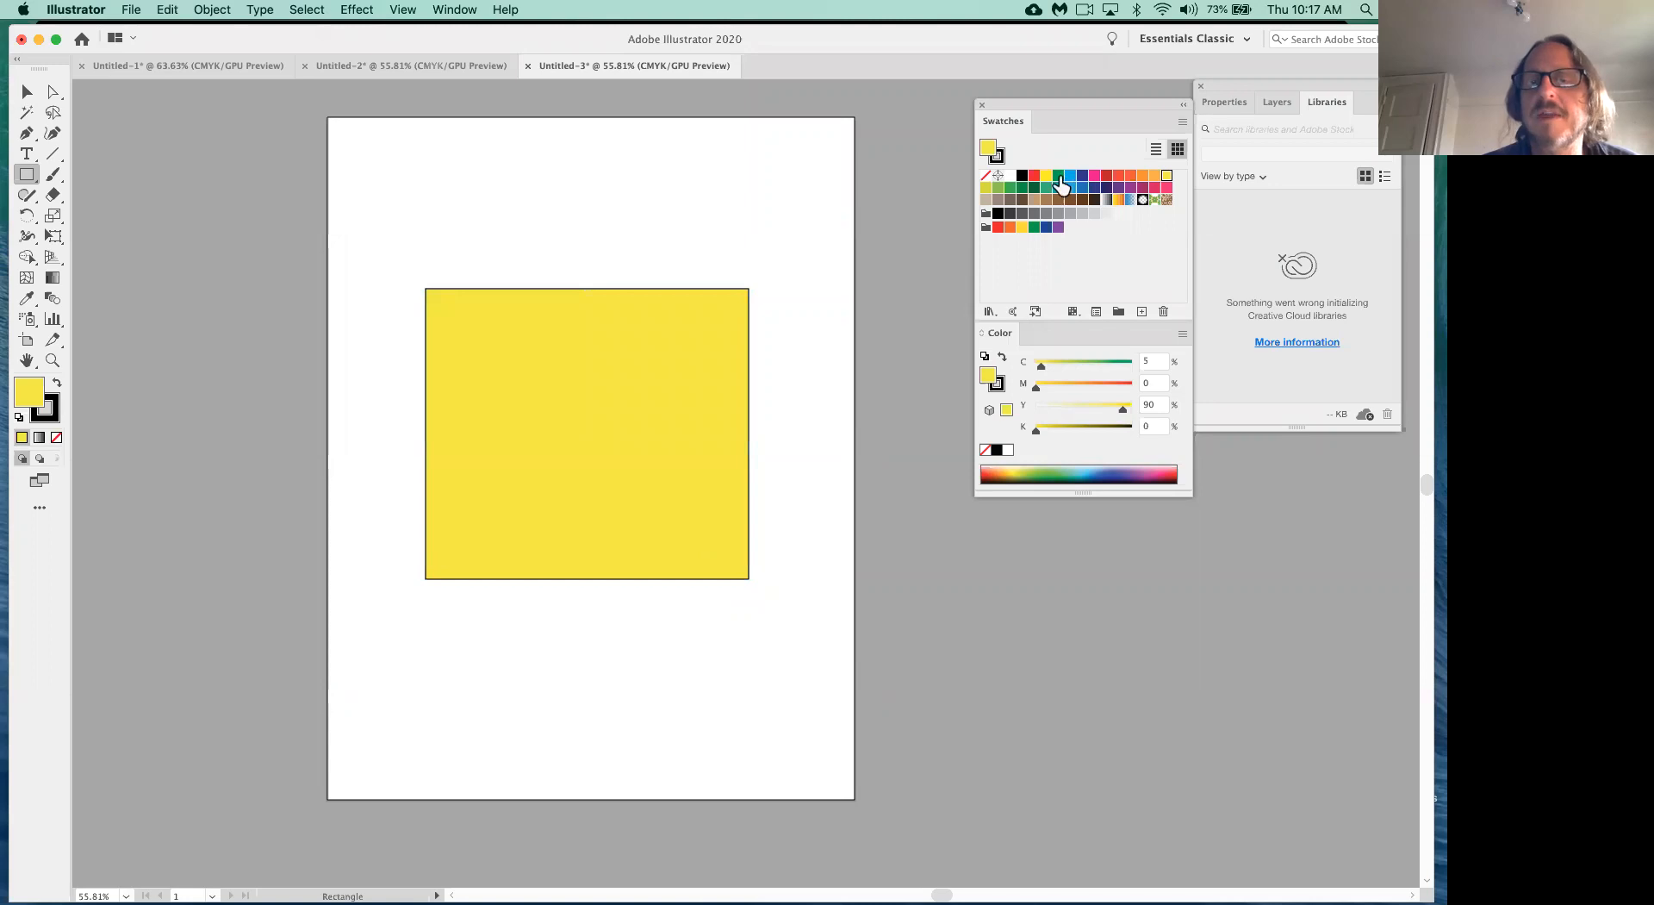
- Draw a narrower, taller red rectangle with fill C=0 M=100 Y=100 K=0 over the yellow one, and deselect it
left_click(1034, 177)
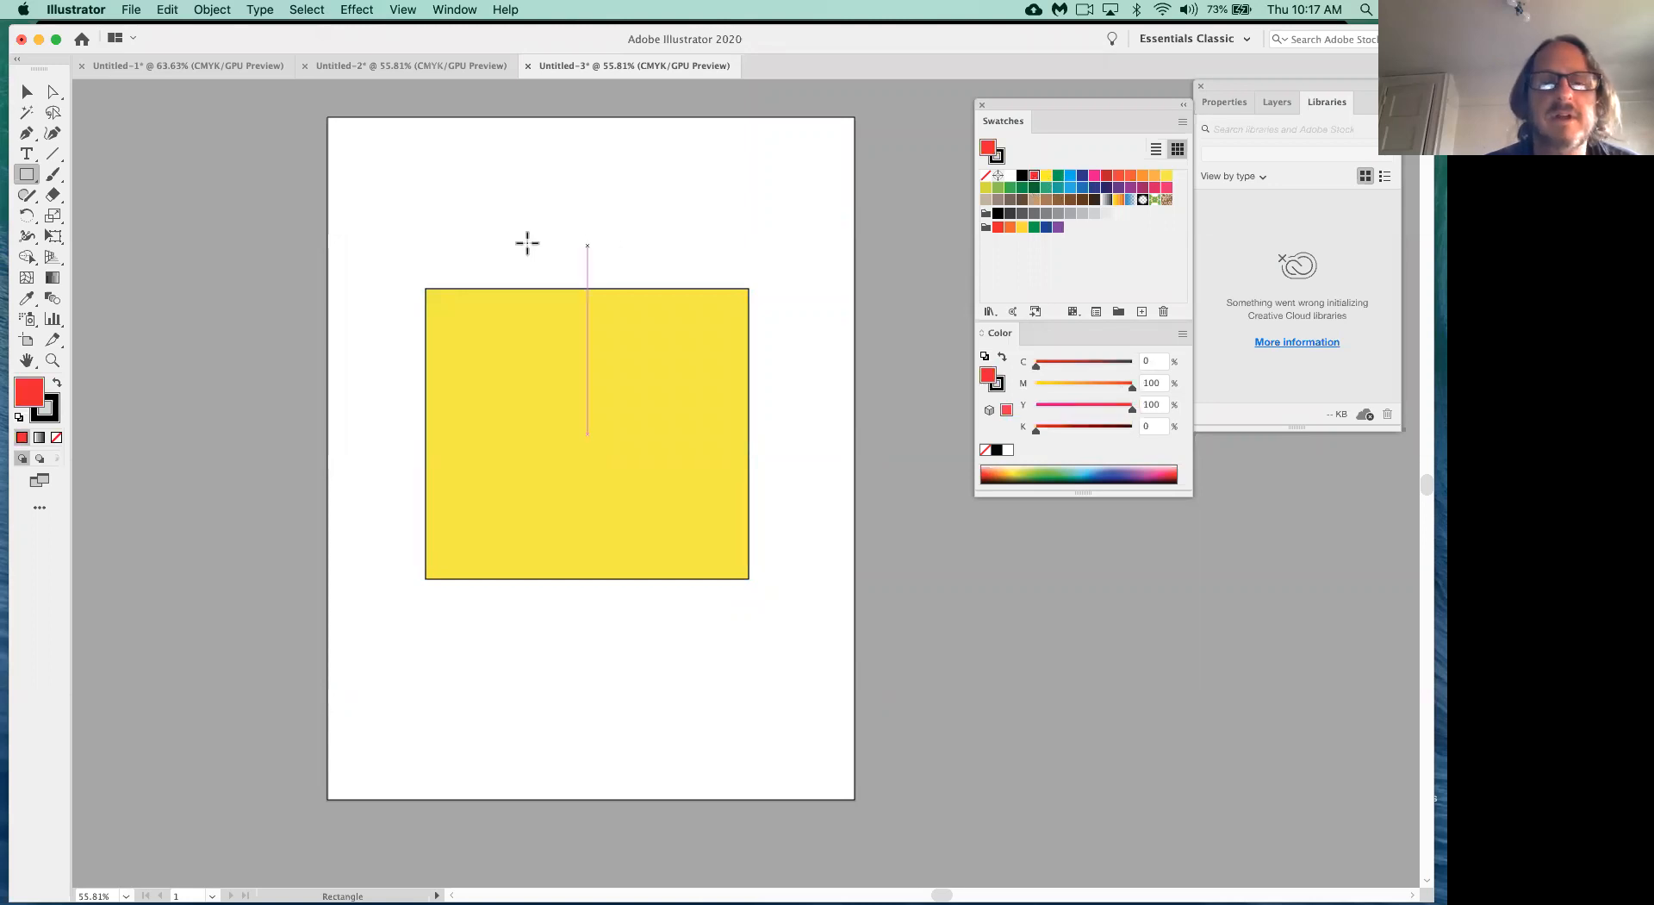
left_click_drag(479, 253, 708, 643)
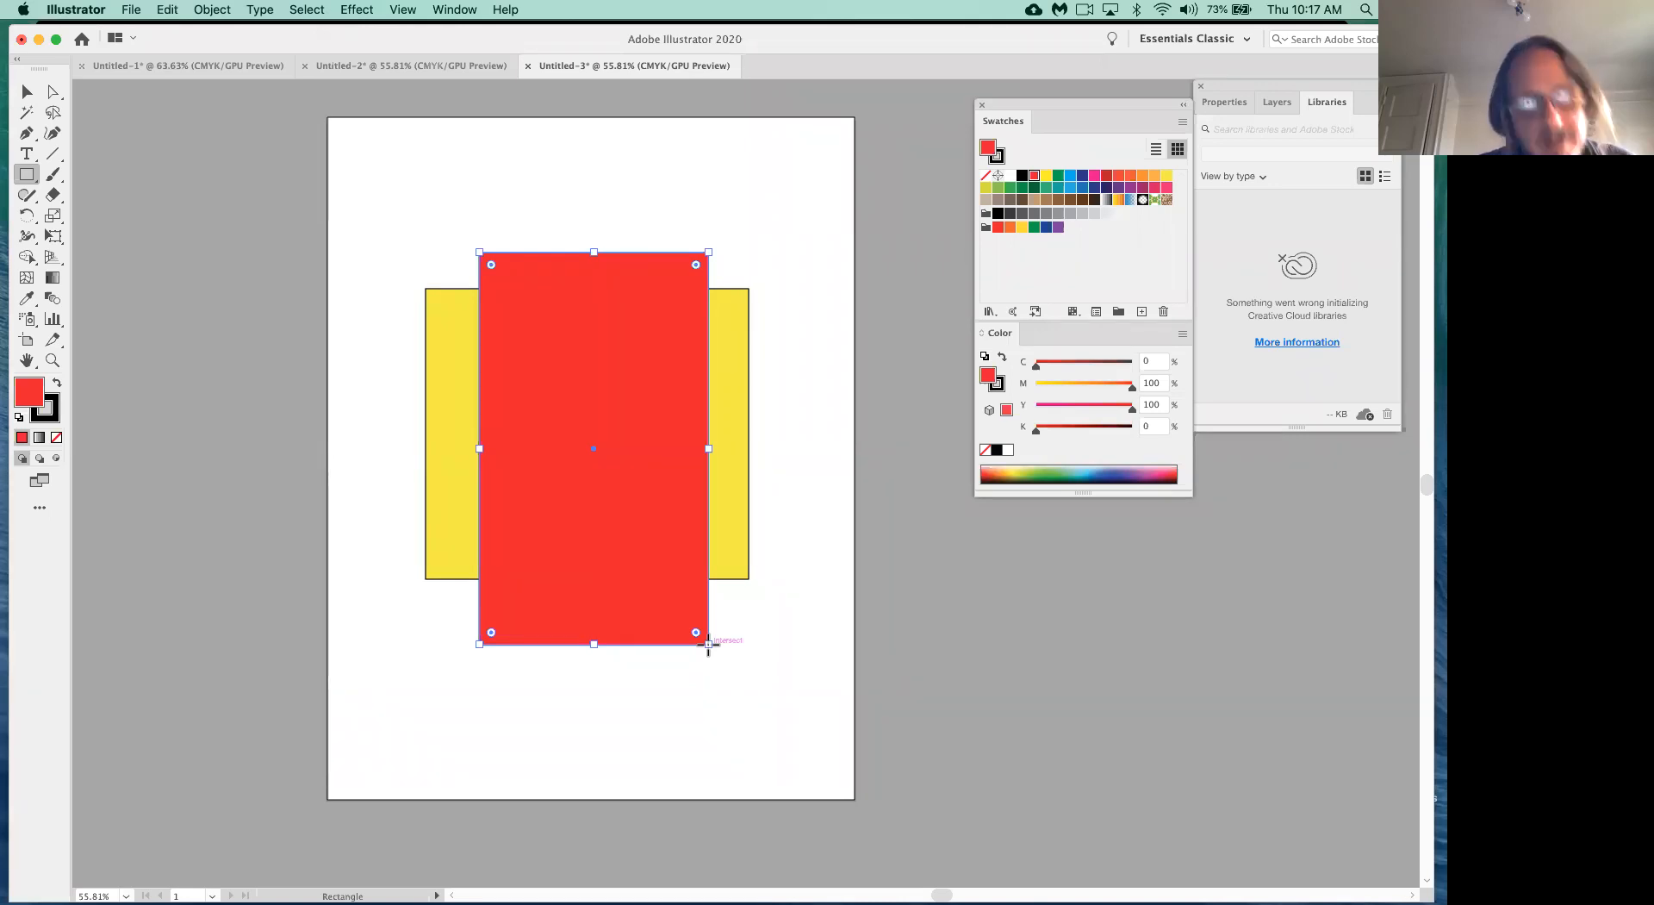
key("super")
left_click(749, 611, "super")
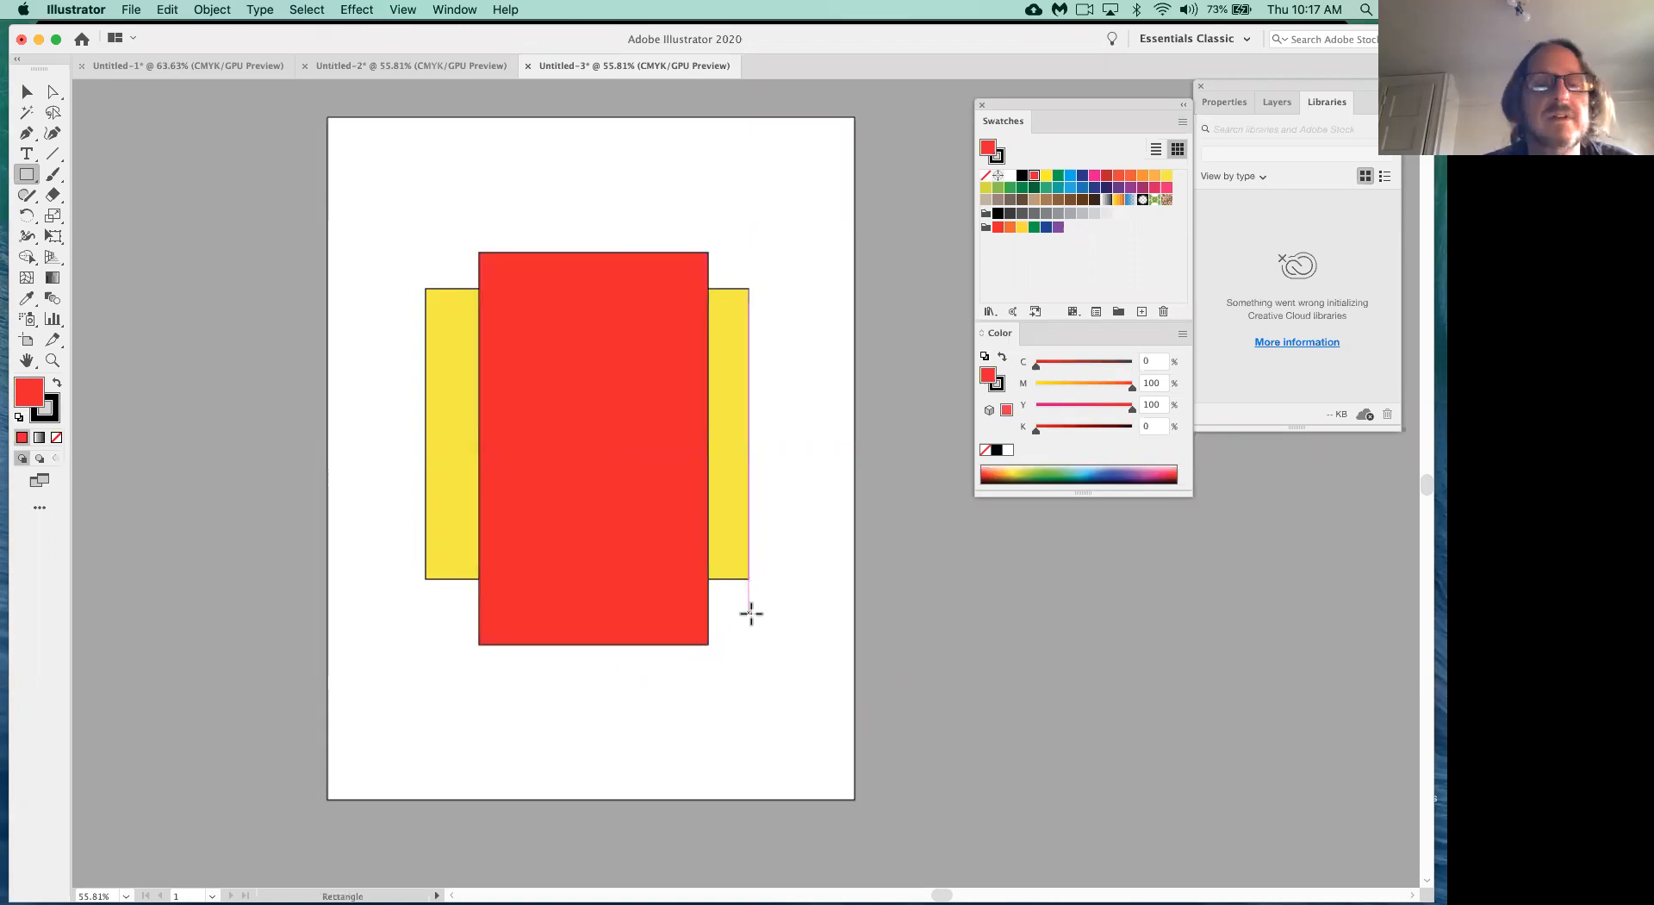
- Draw an even narrower, taller blue rectangle with 100% cyan fill over the red one, and deselect it
left_click(1070, 177)
left_click_drag(526, 193, 666, 694)
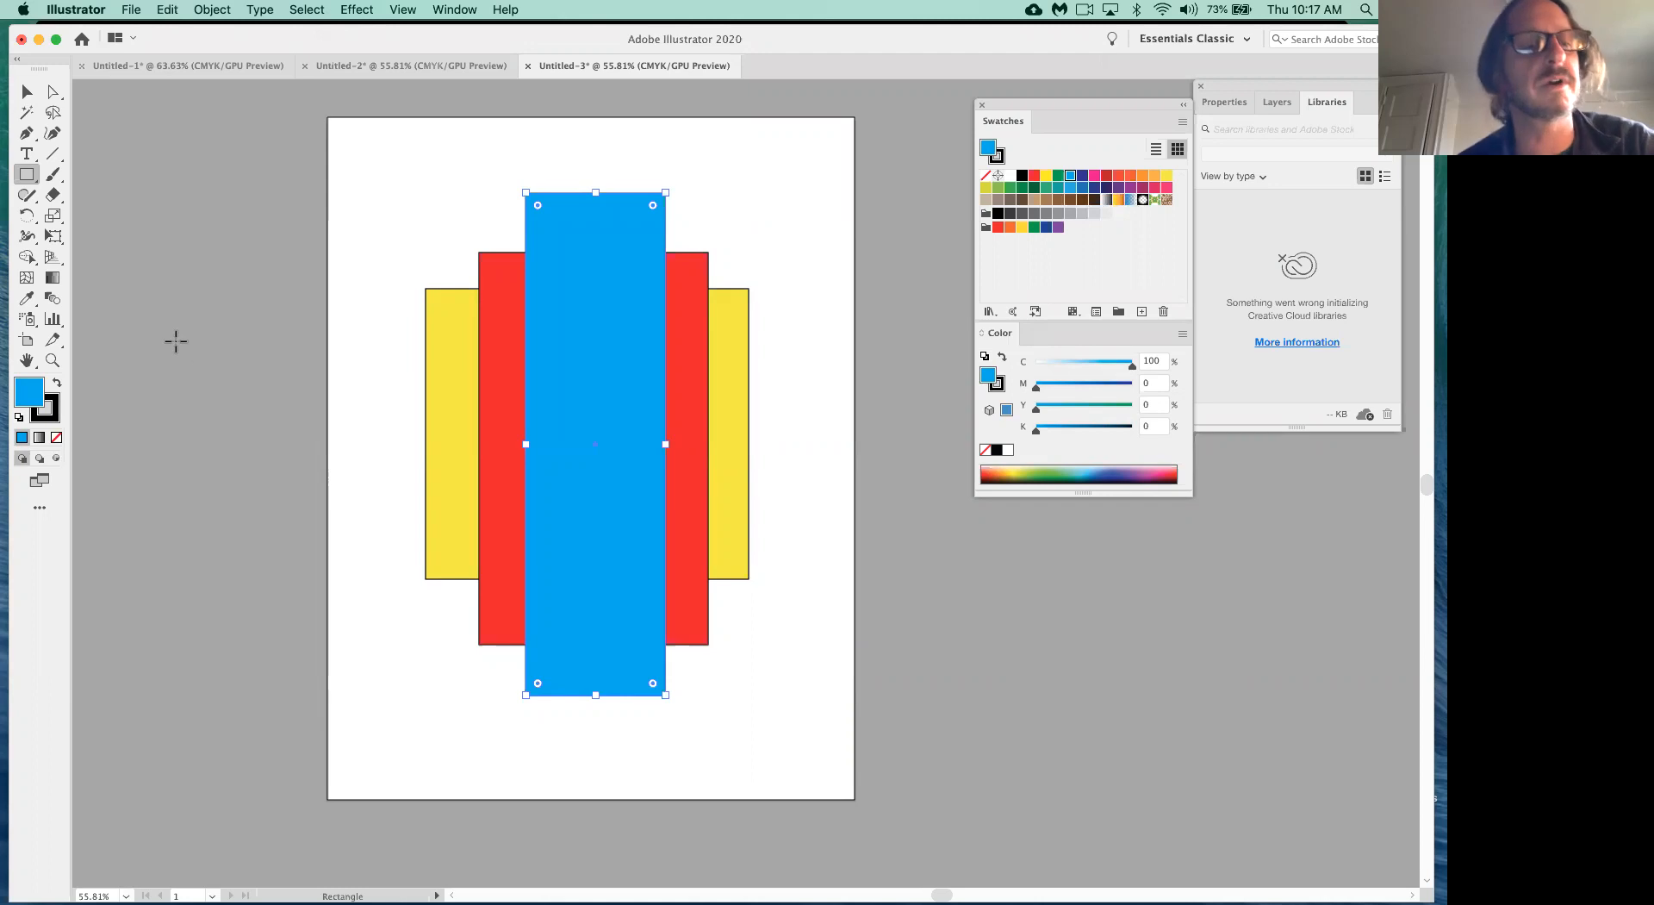
left_click(403, 261, "super")
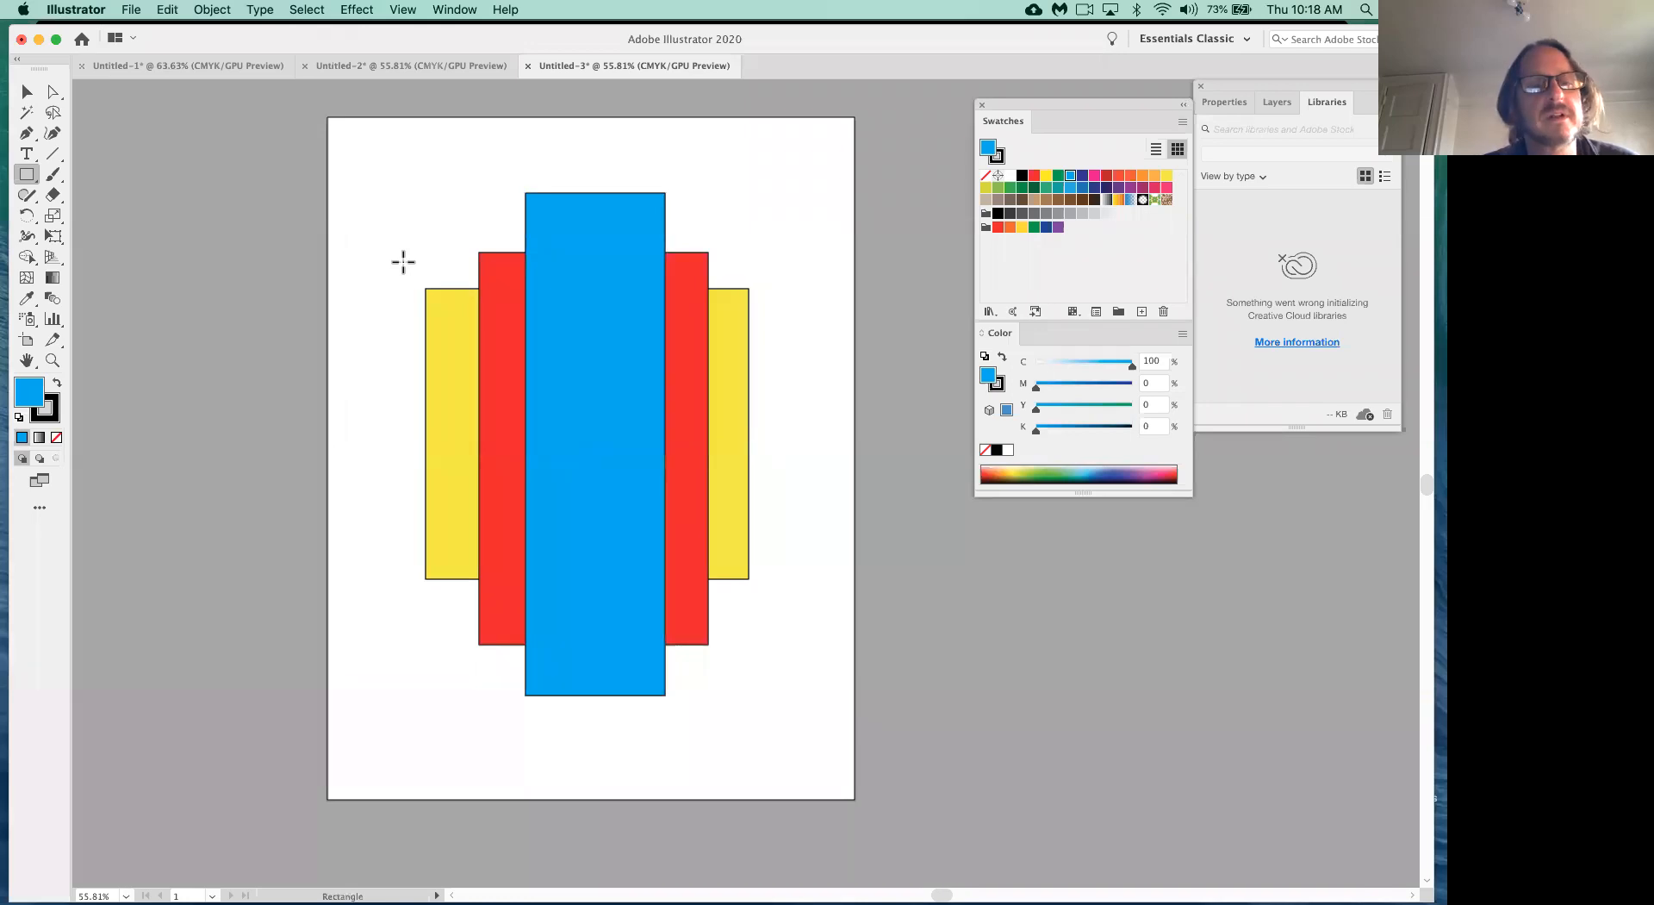
- Draw a tall black rectangle covering the left part of the colored stack, and move the Swatches and Color panels closer to the artboard
left_click(1023, 176)
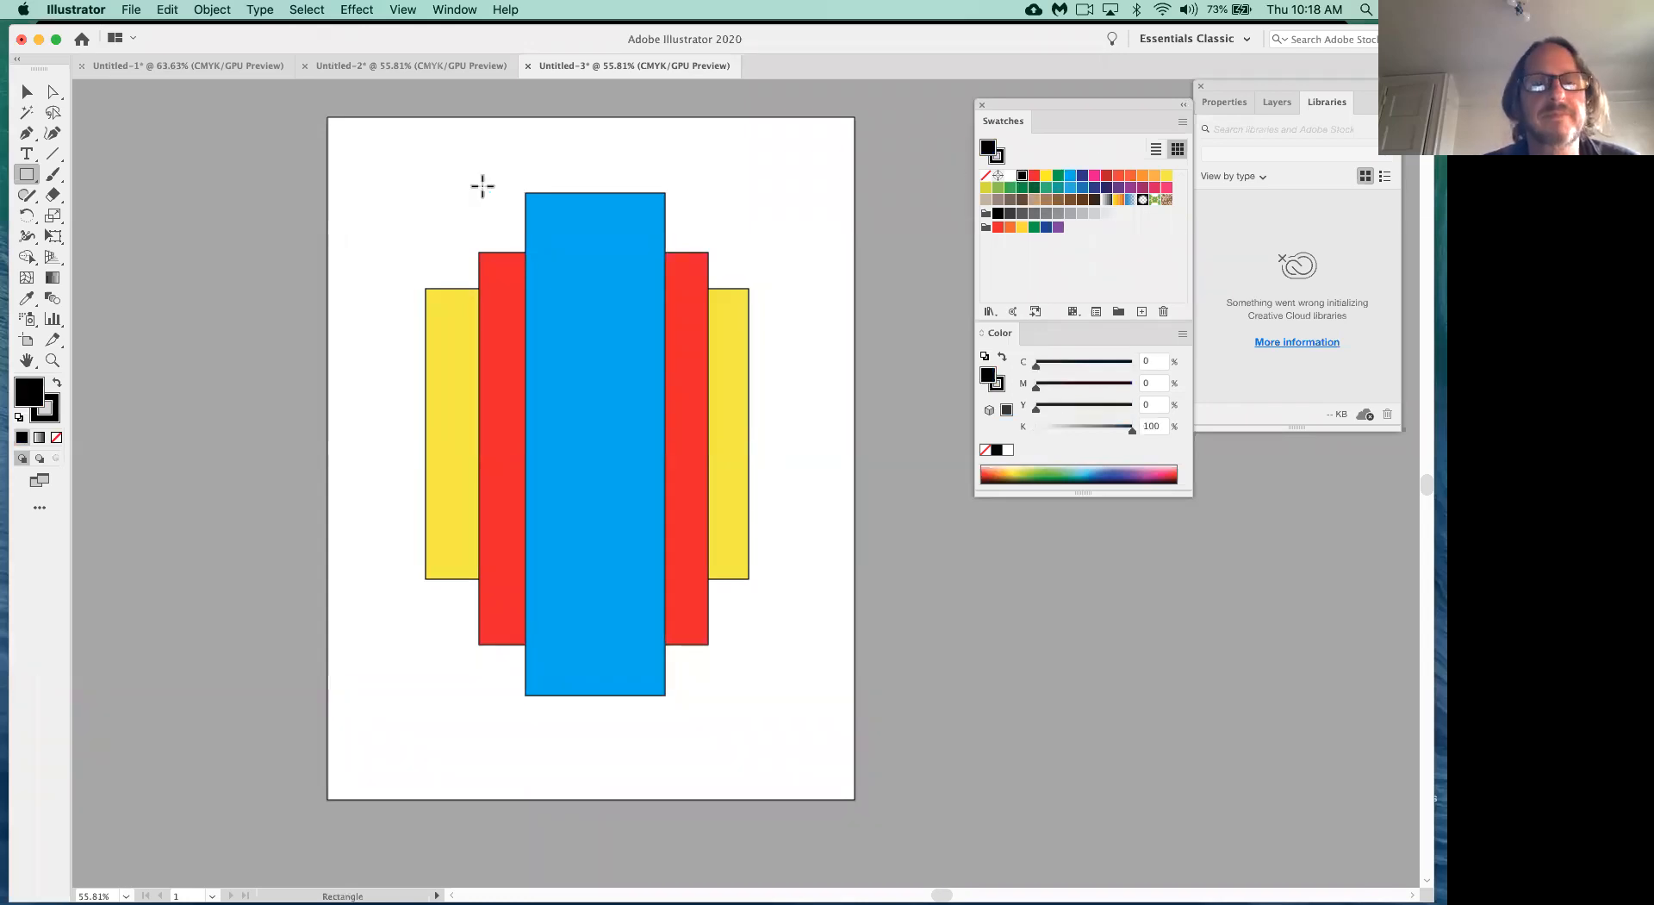
left_click_drag(367, 142, 588, 437)
left_click_drag(582, 613, 592, 755)
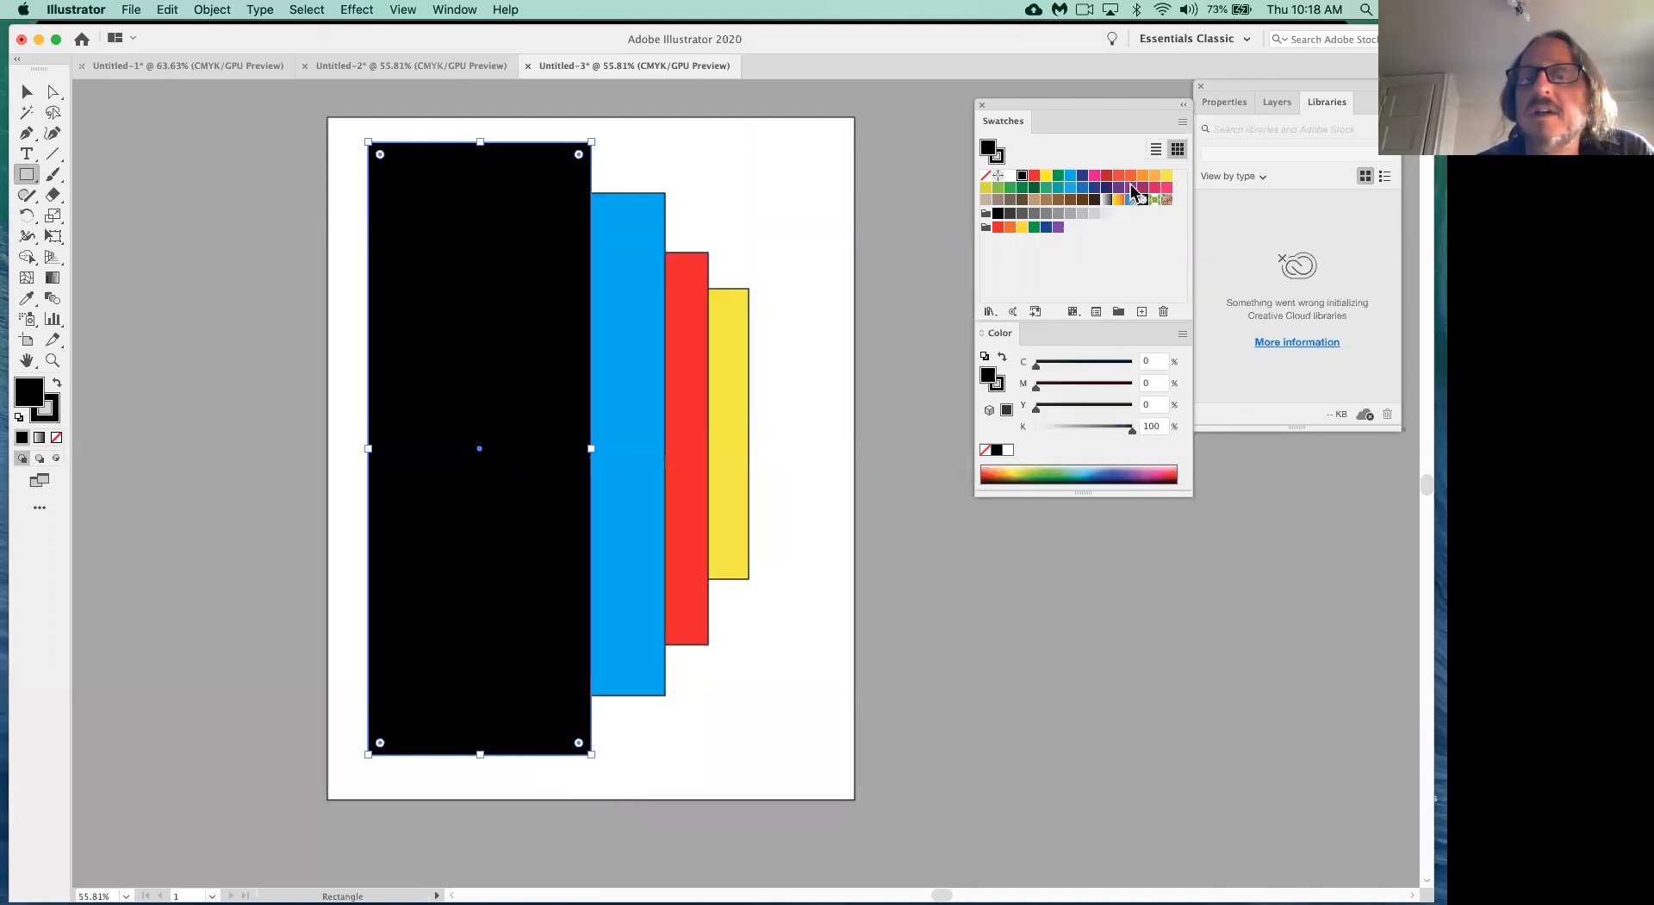
left_click_drag(1108, 112, 1031, 127)
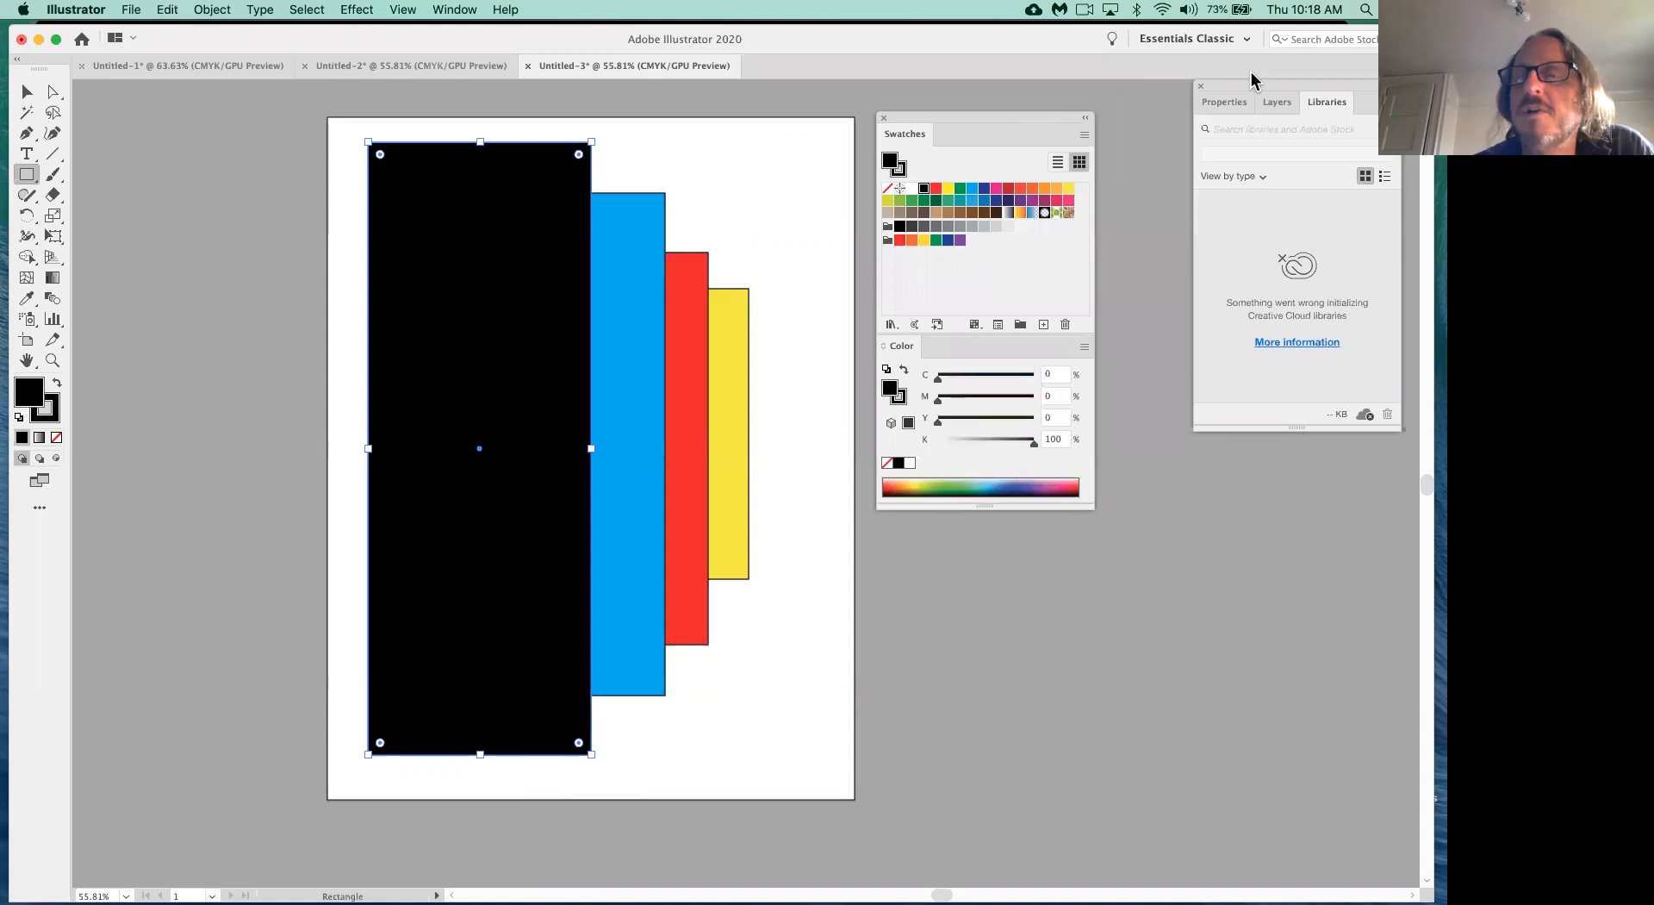
- Show the Layers panel beside the artboard and move the Swatches and Color panels below it
left_click_drag(1262, 90, 1228, 97)
left_click(1242, 108)
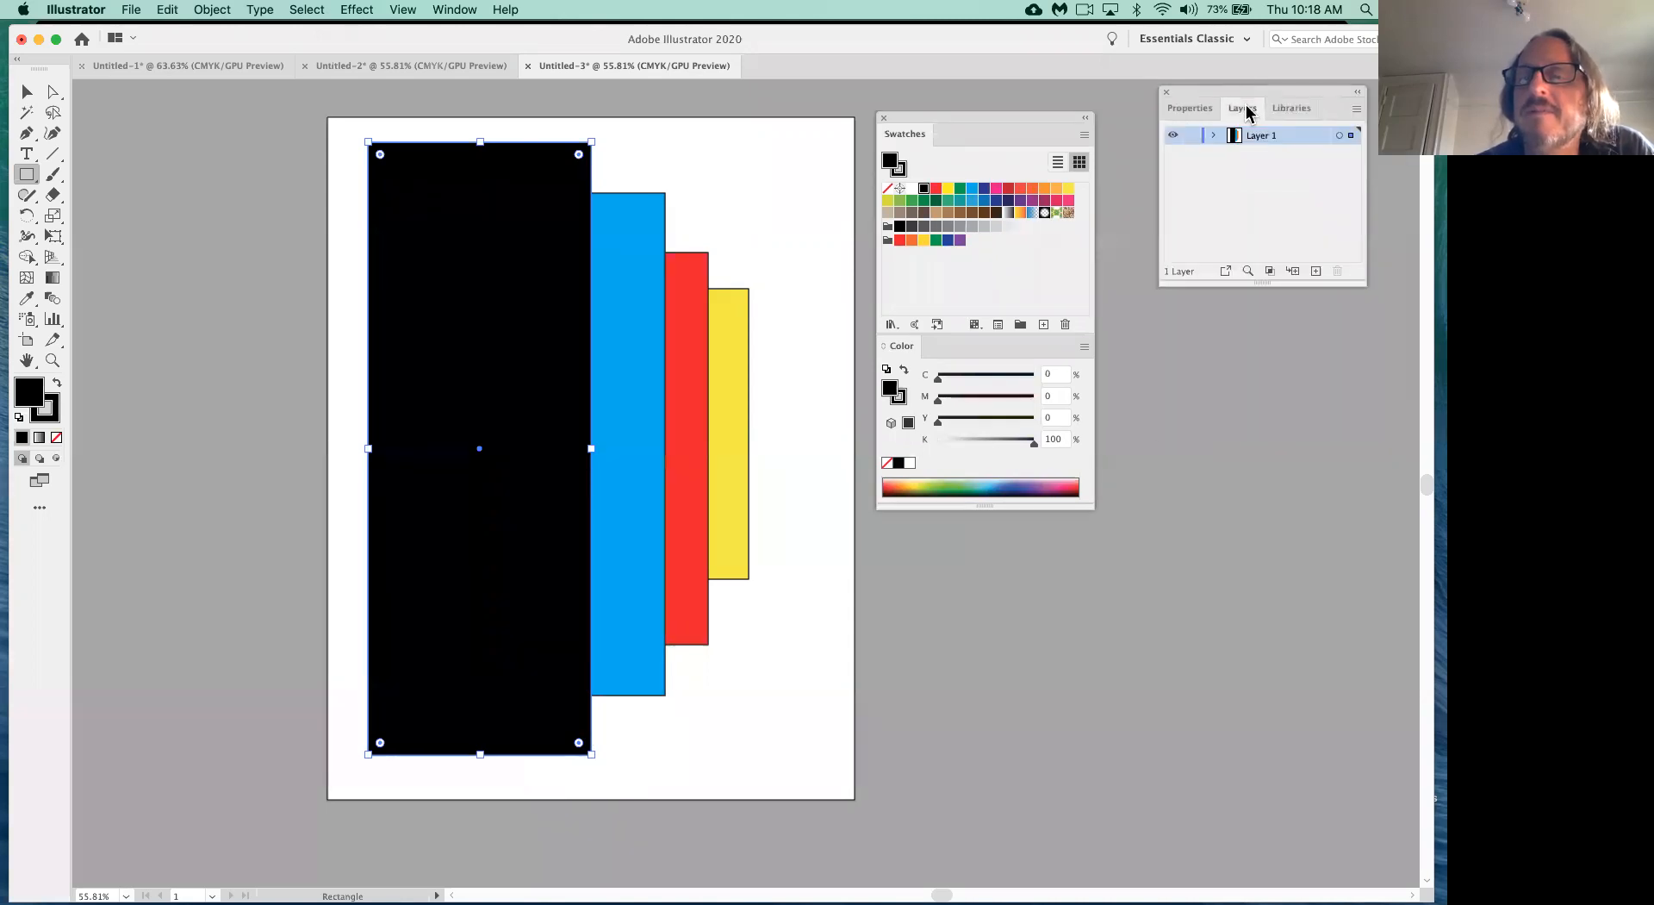
left_click_drag(965, 127, 1052, 449)
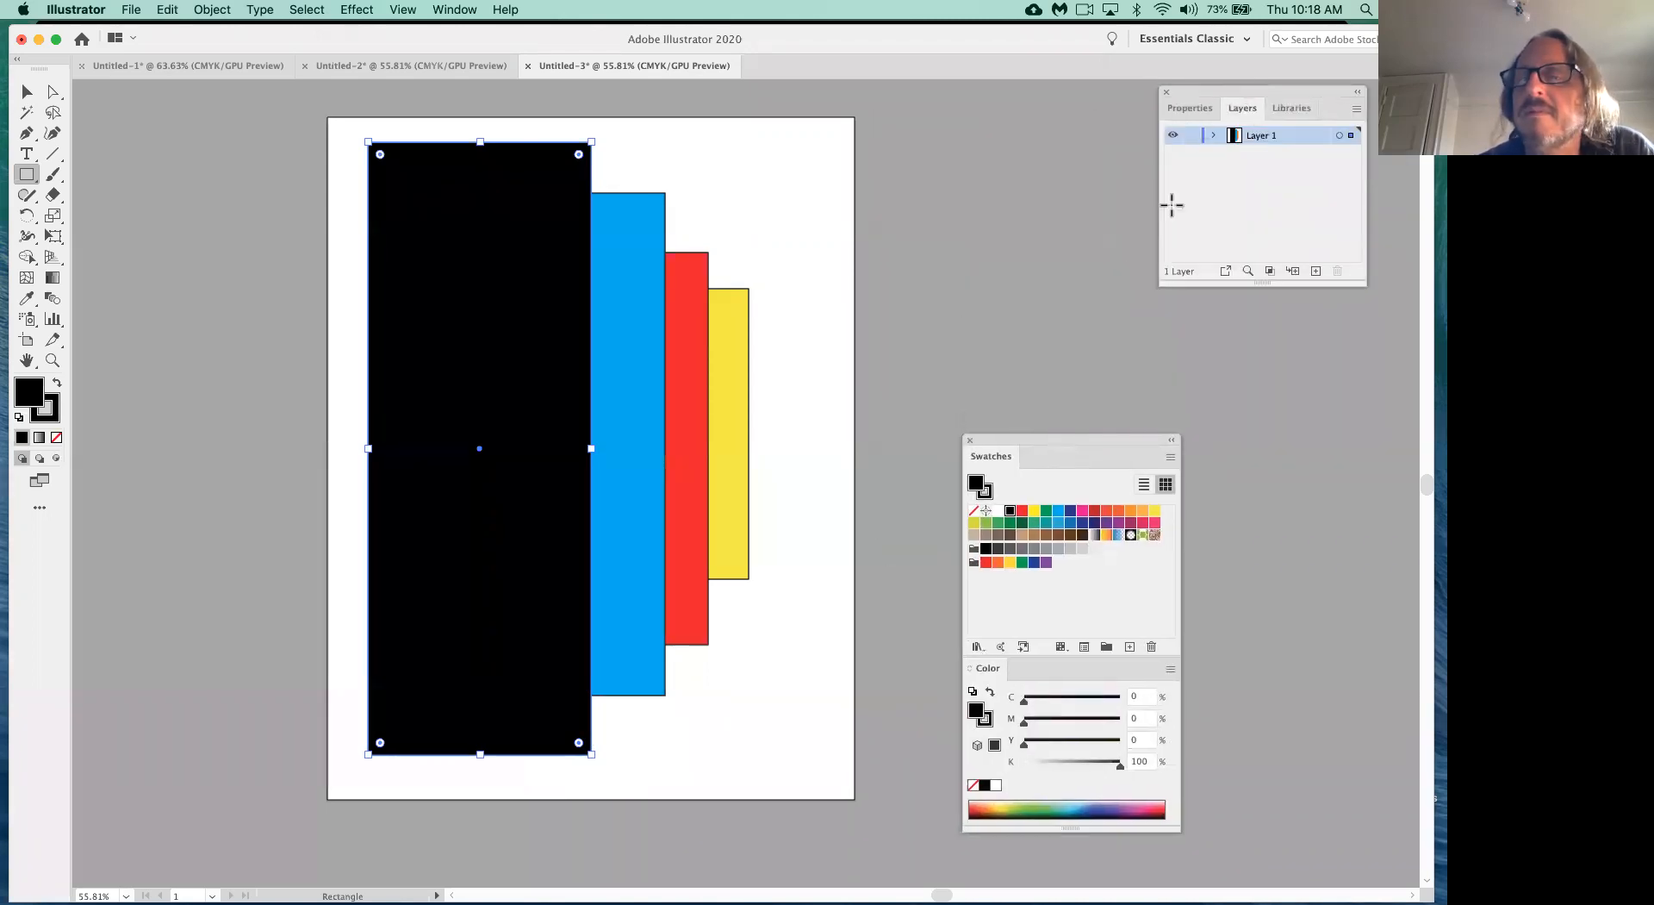
left_click_drag(1231, 97, 981, 151)
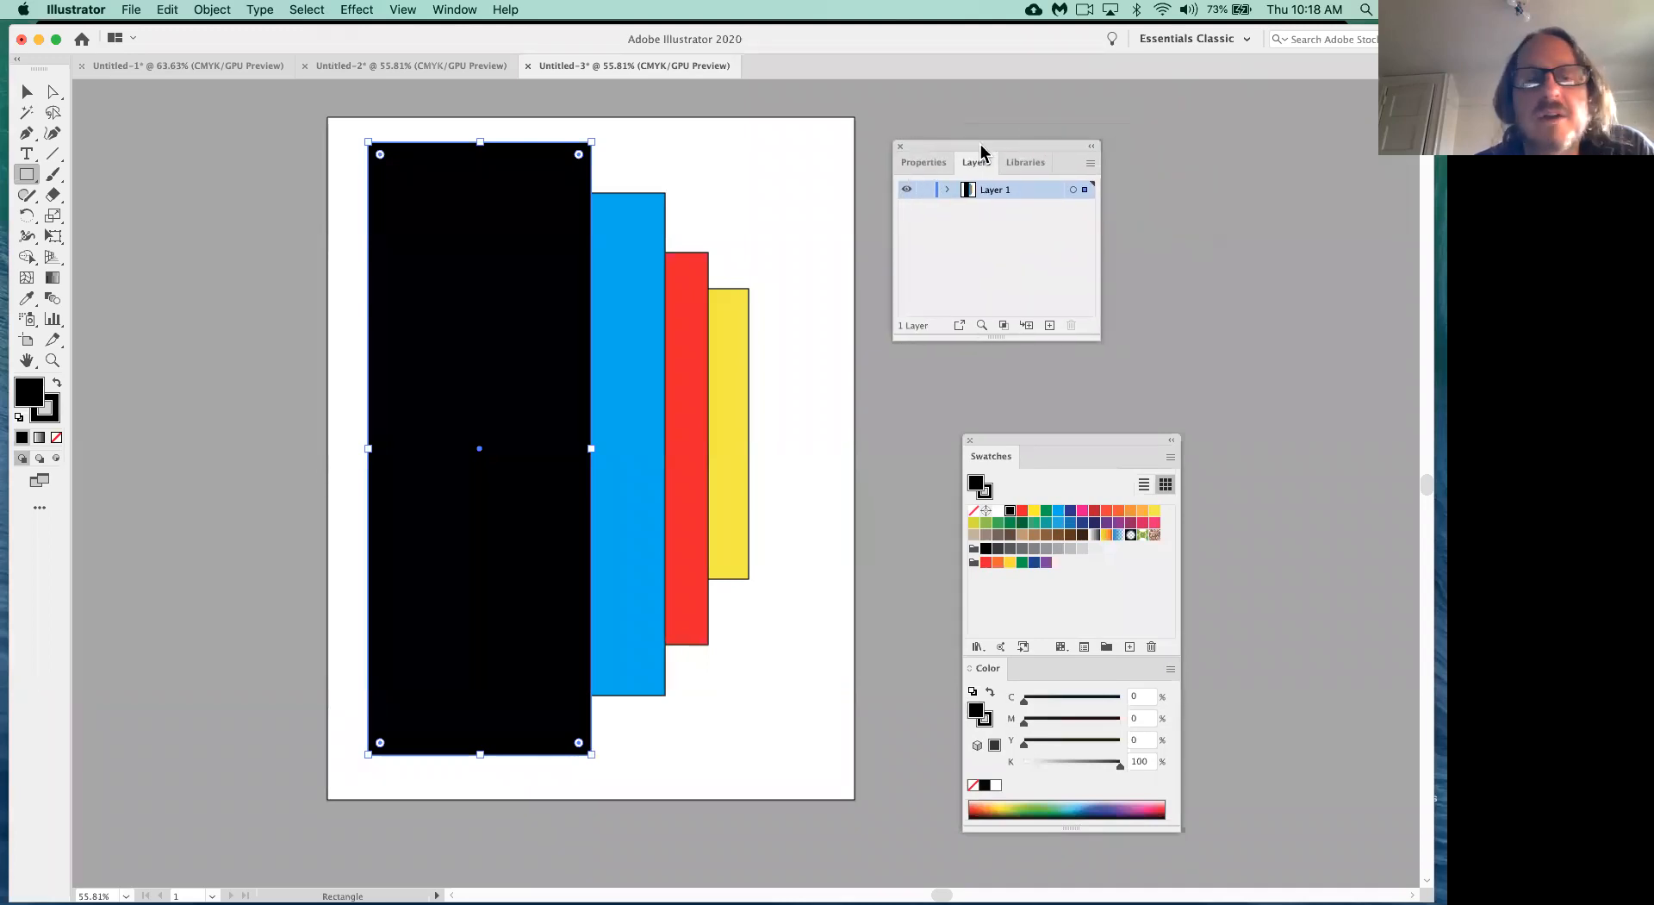
- Close the Layers panel group and bring the Layers panel back up
left_click(900, 145)
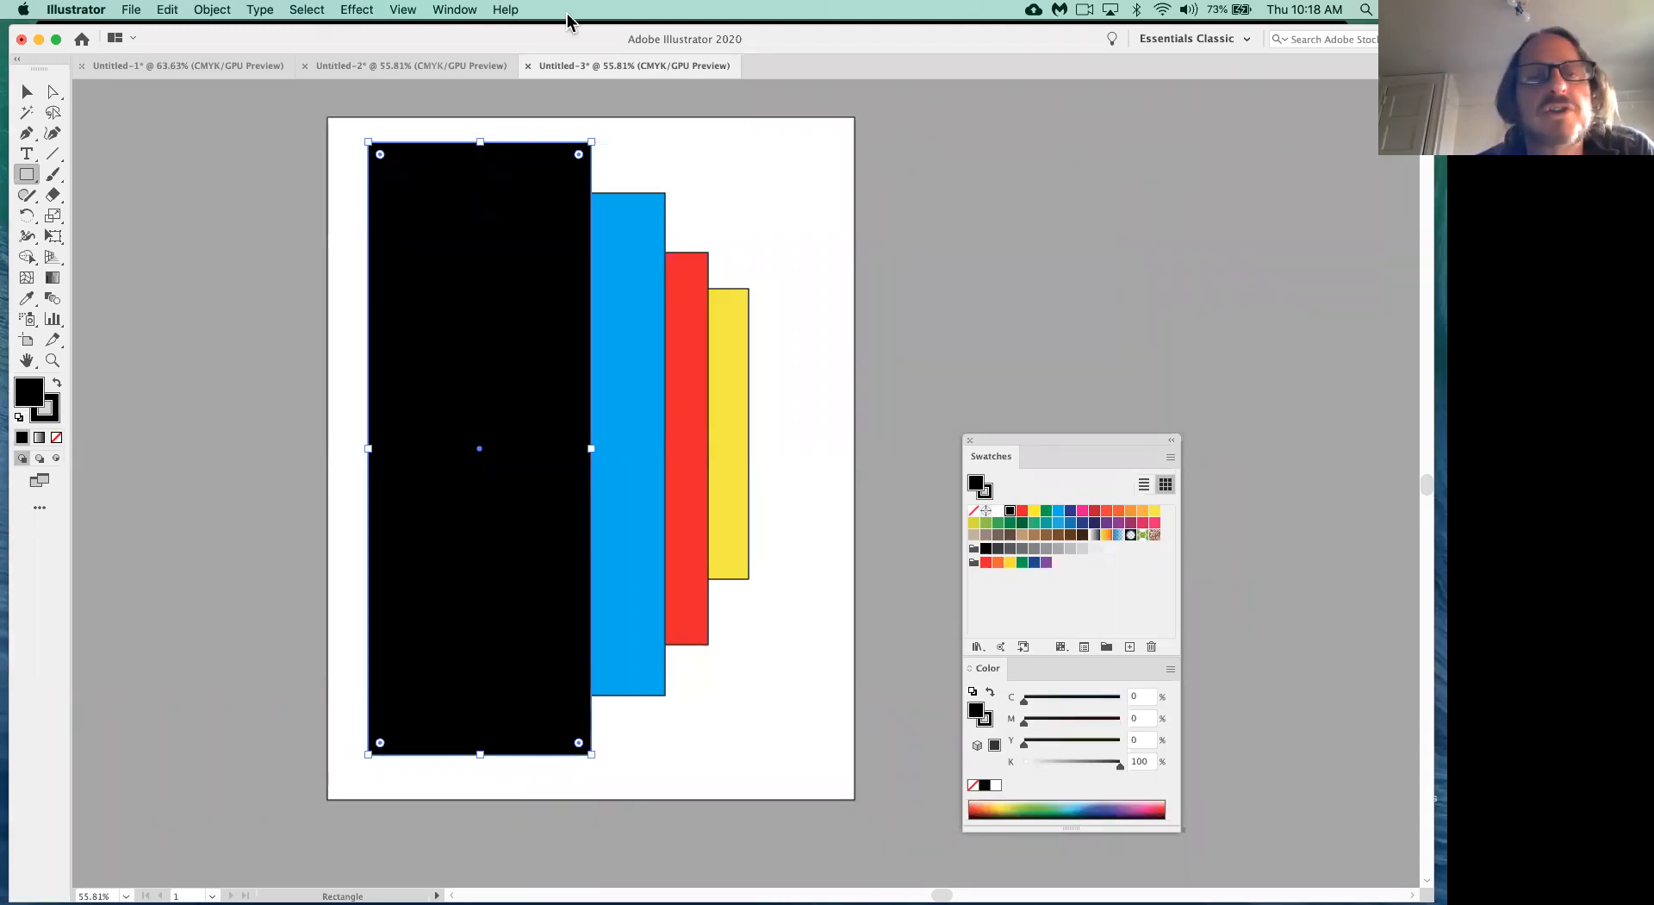
left_click(461, 10)
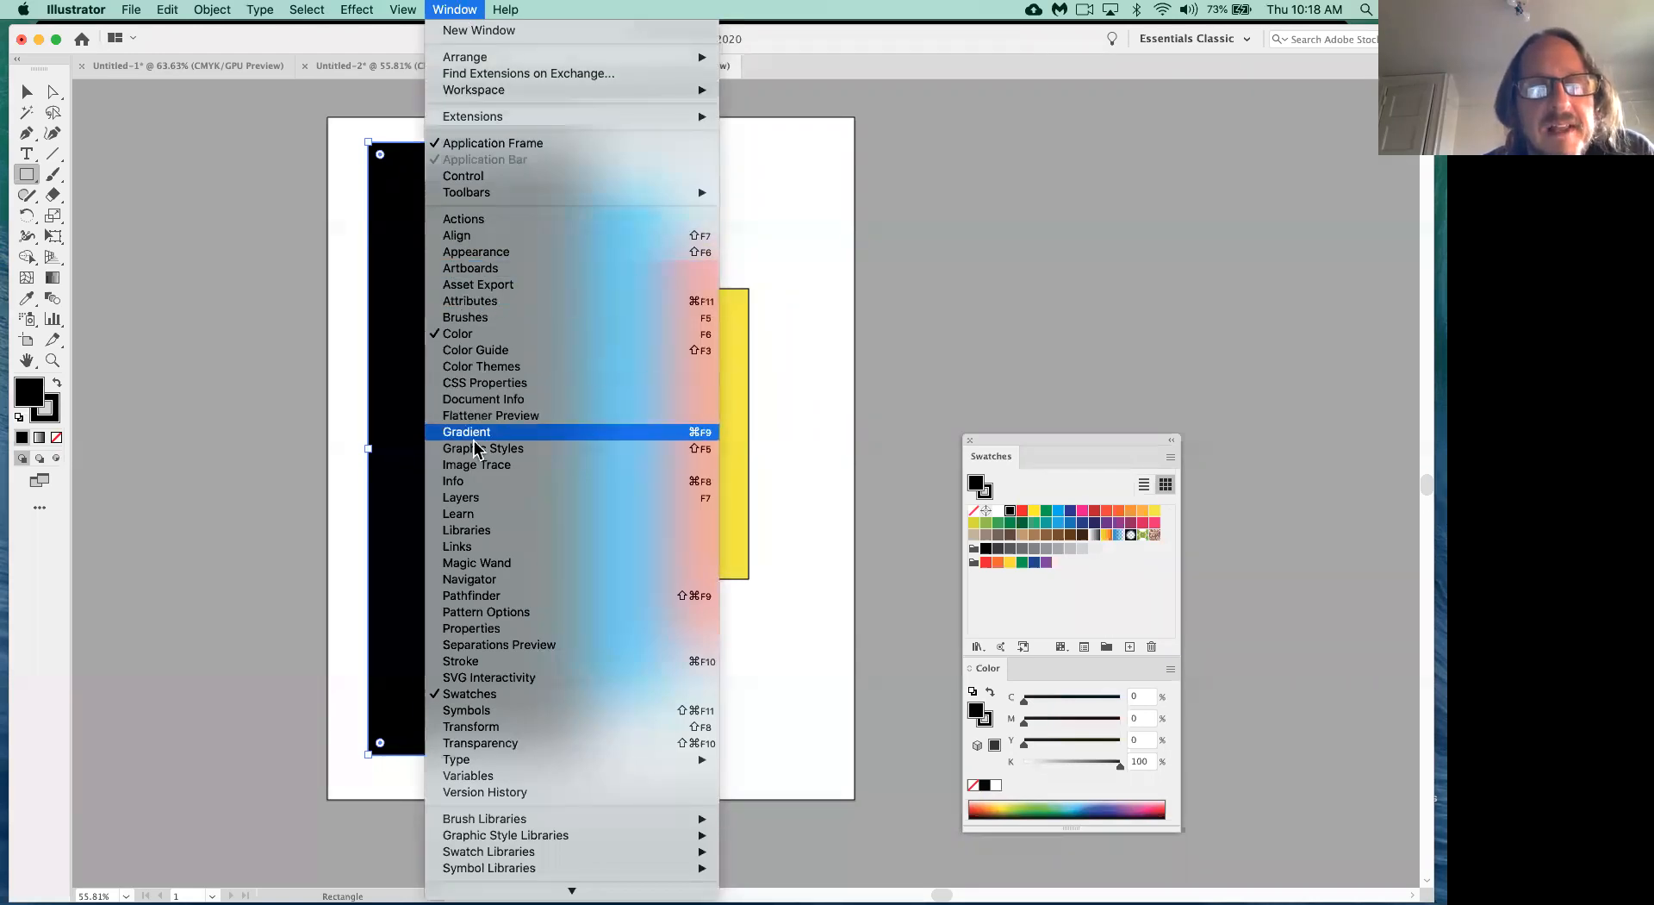
left_click(477, 500)
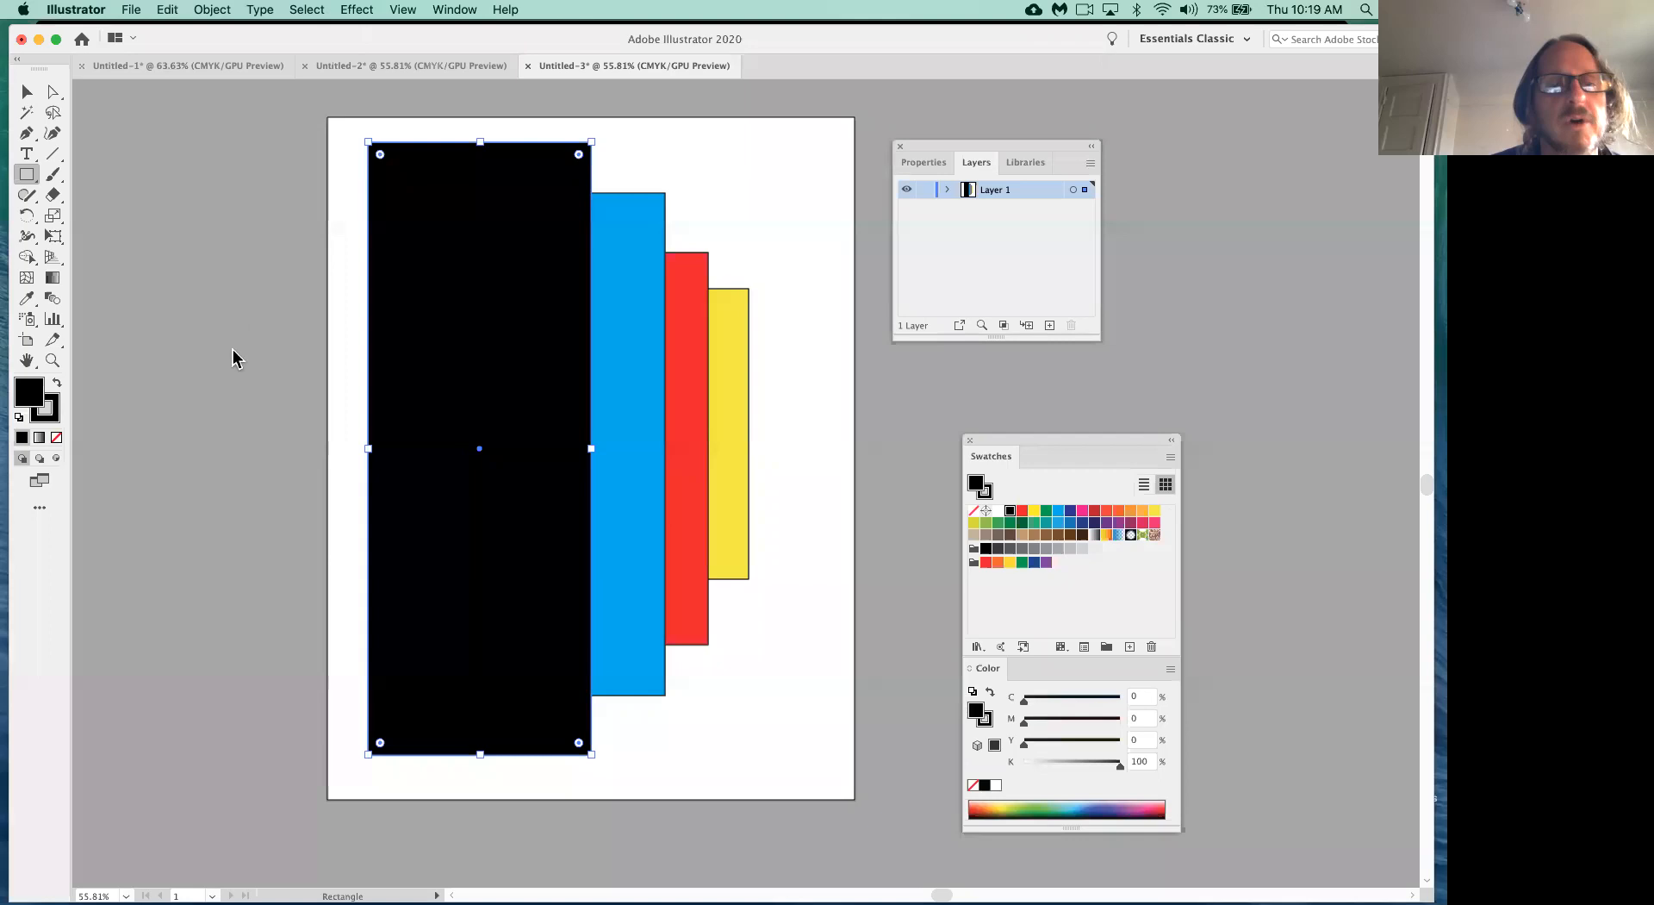
- Expand Layer 1 and select the yellow, red, blue and black rectangles on the artboard to compare them with their layer entries
left_click(947, 189)
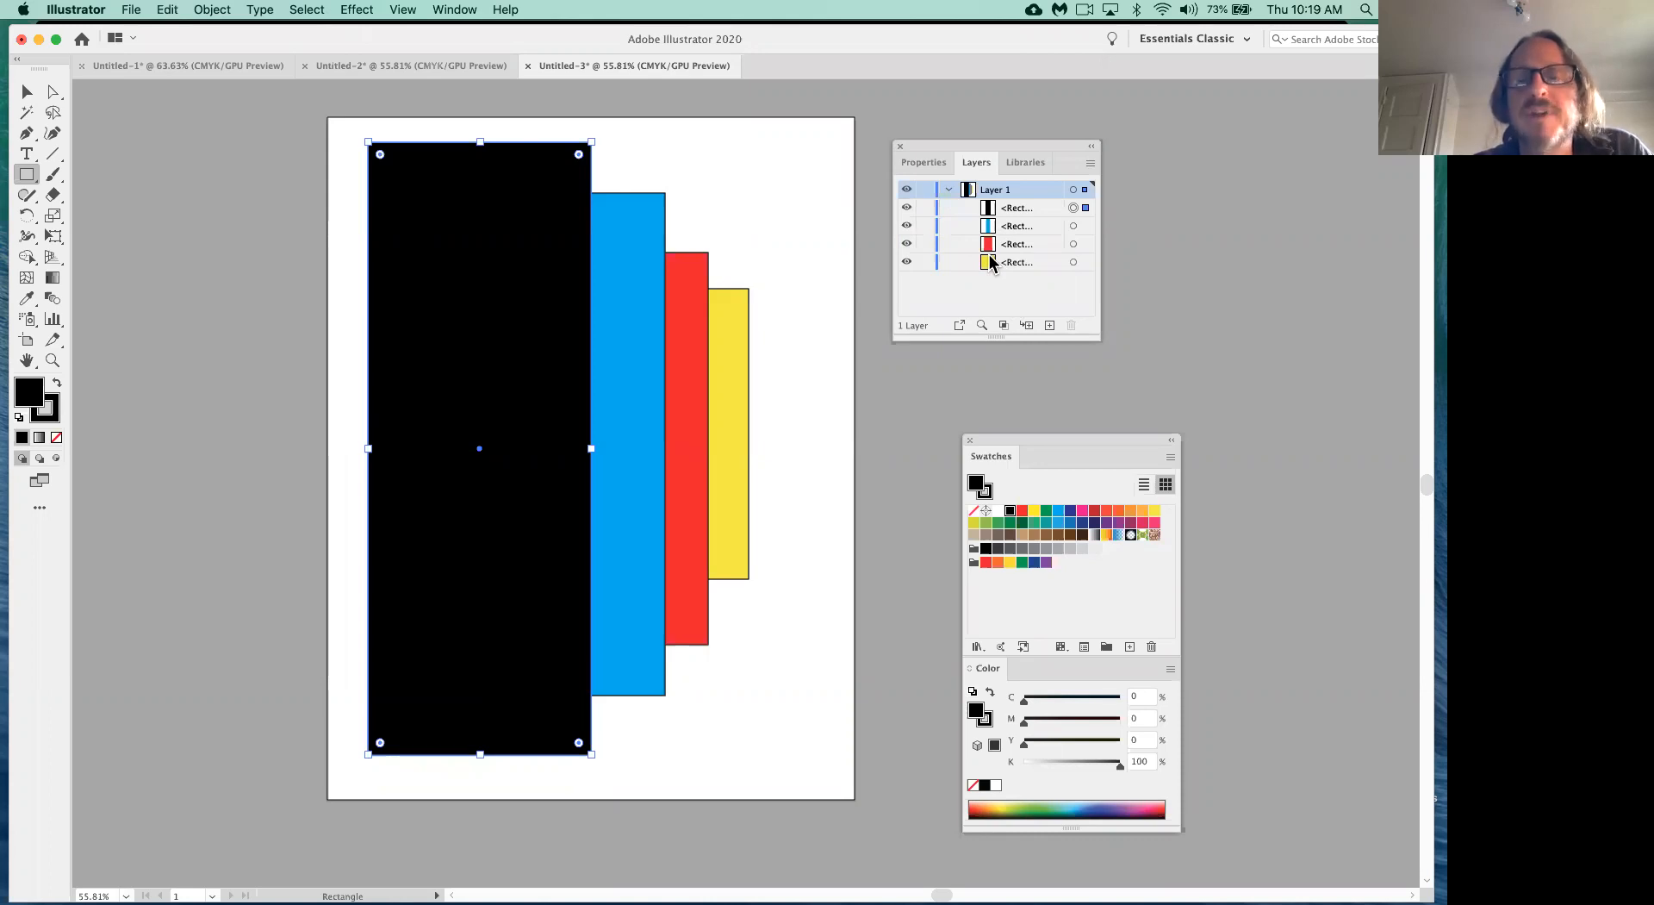
left_click(949, 190)
left_click(949, 190)
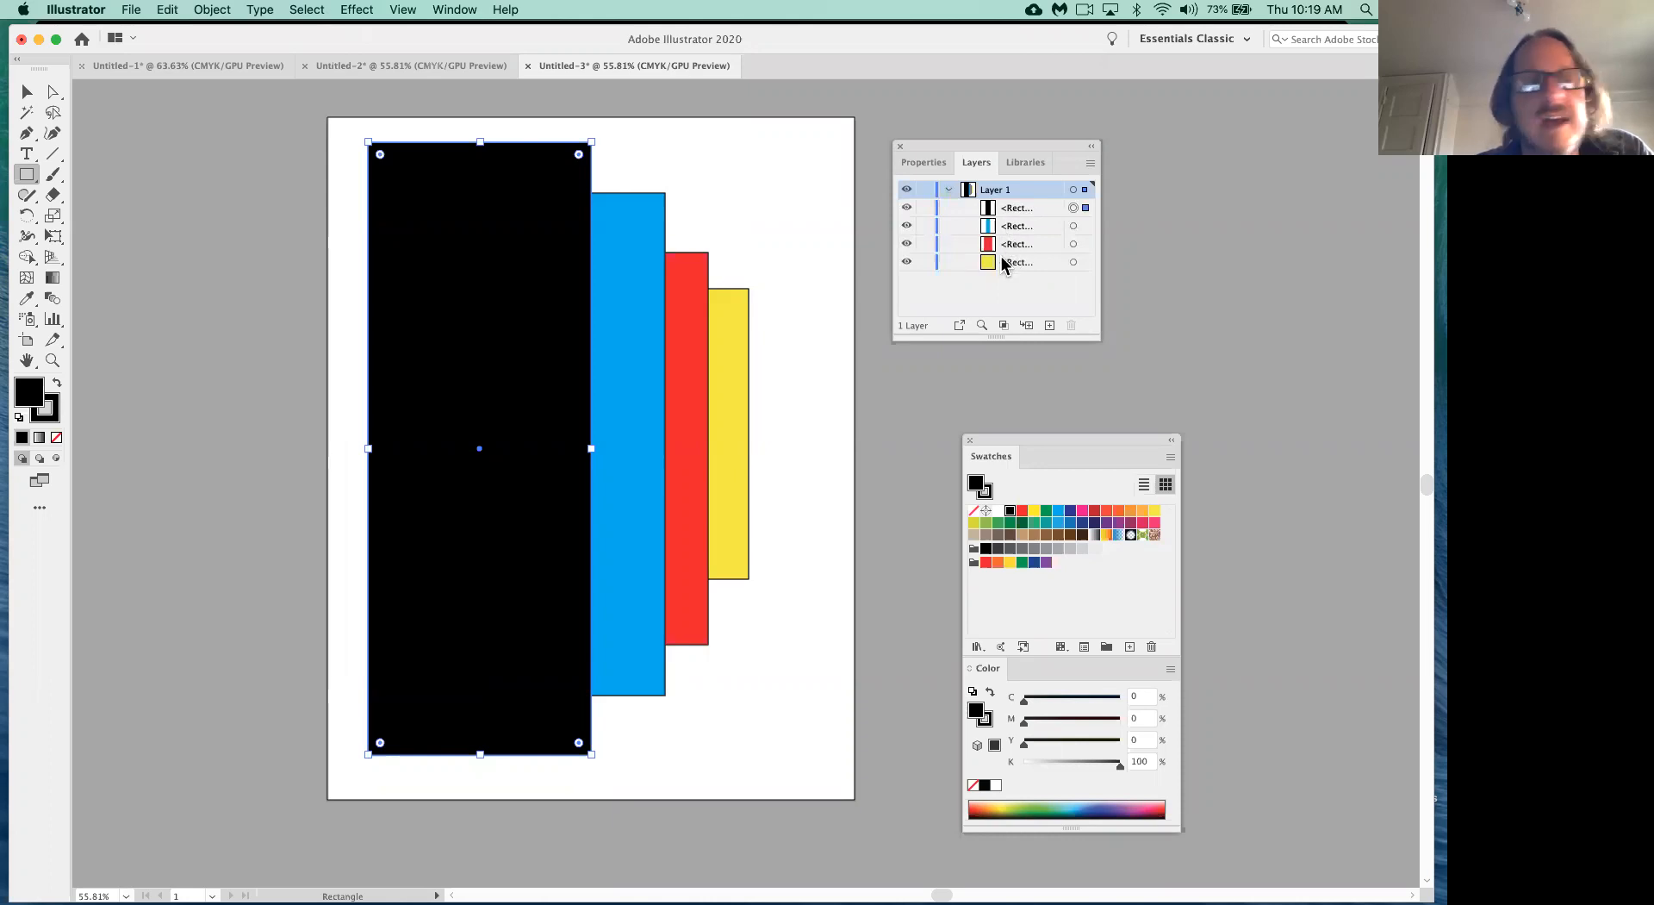
left_click(25, 94)
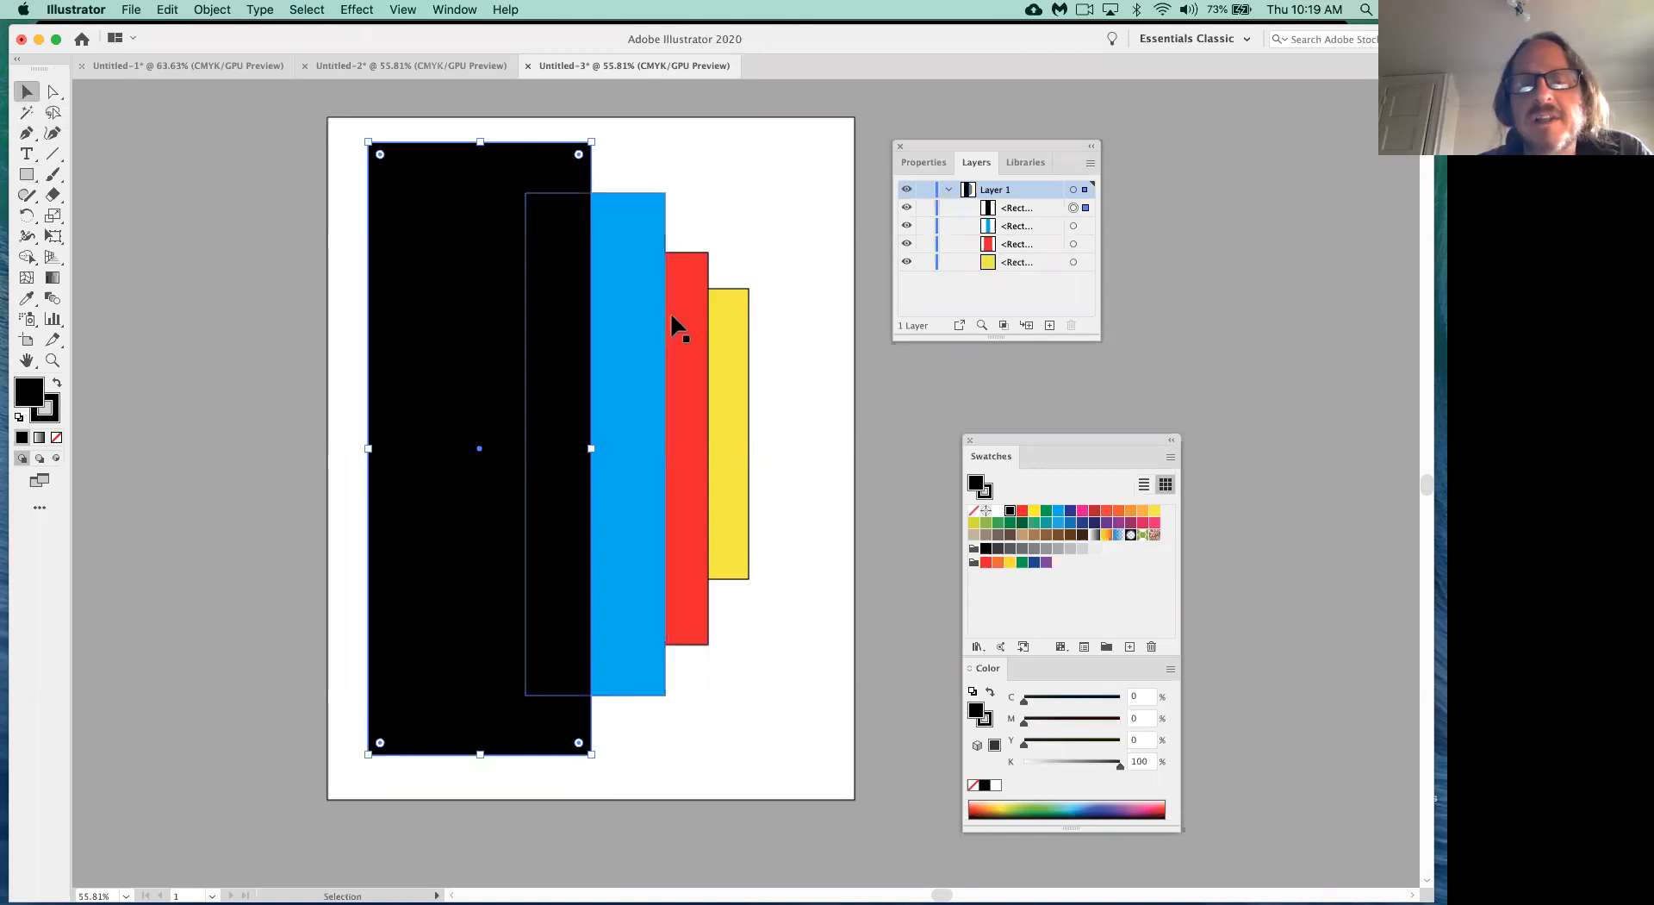
left_click(738, 362)
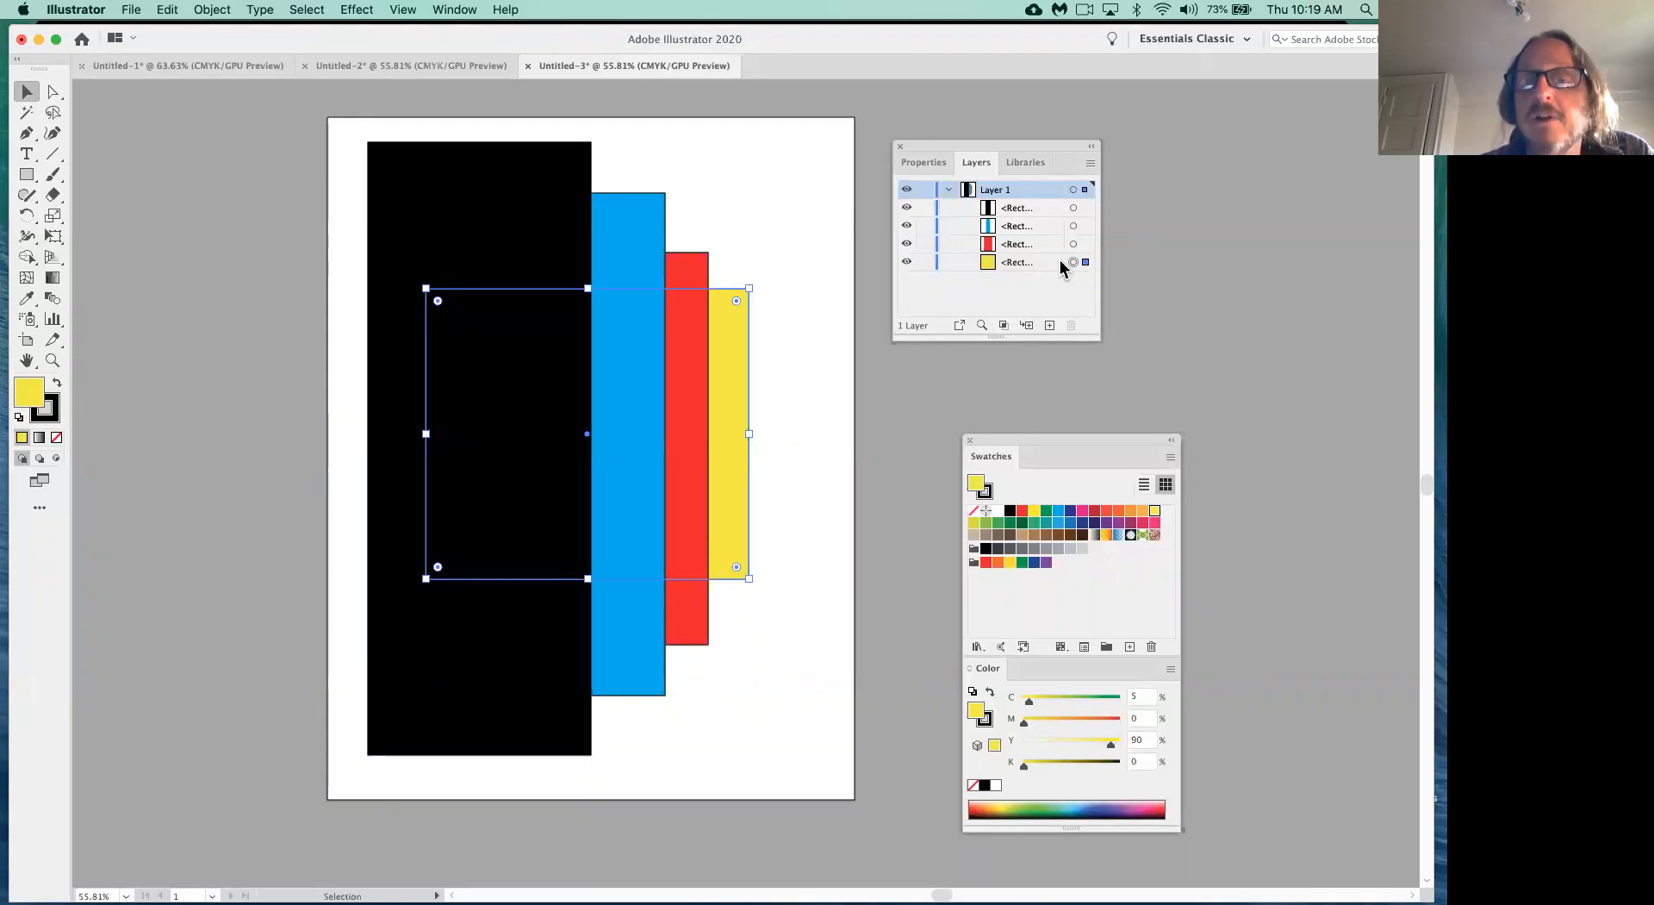
left_click(696, 268)
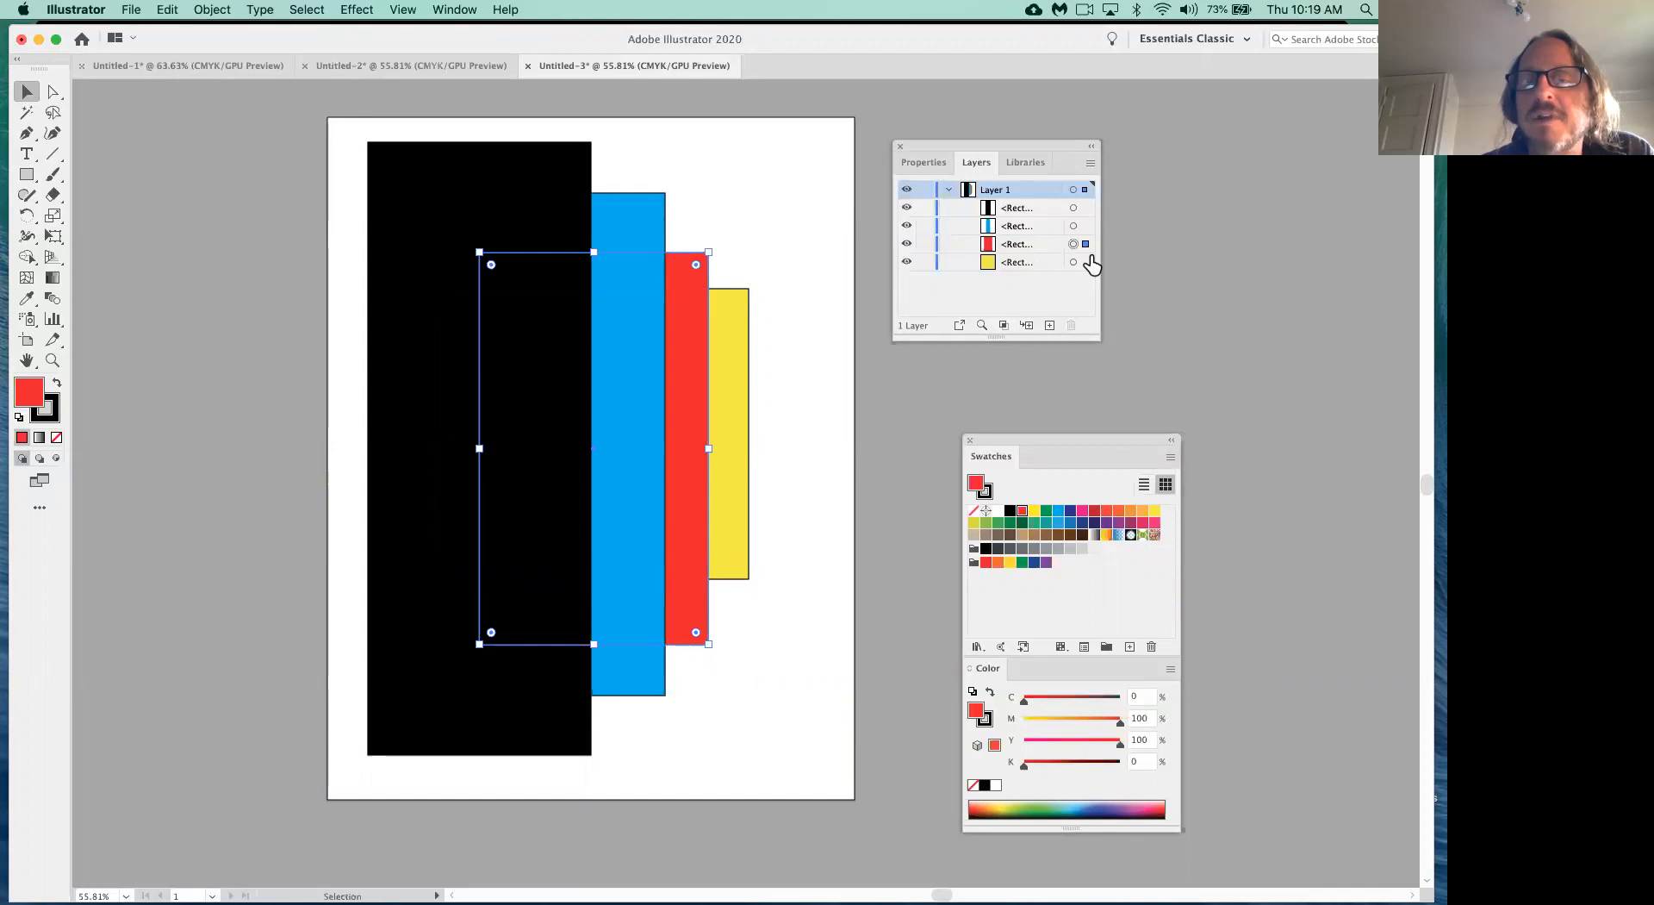
left_click(657, 232)
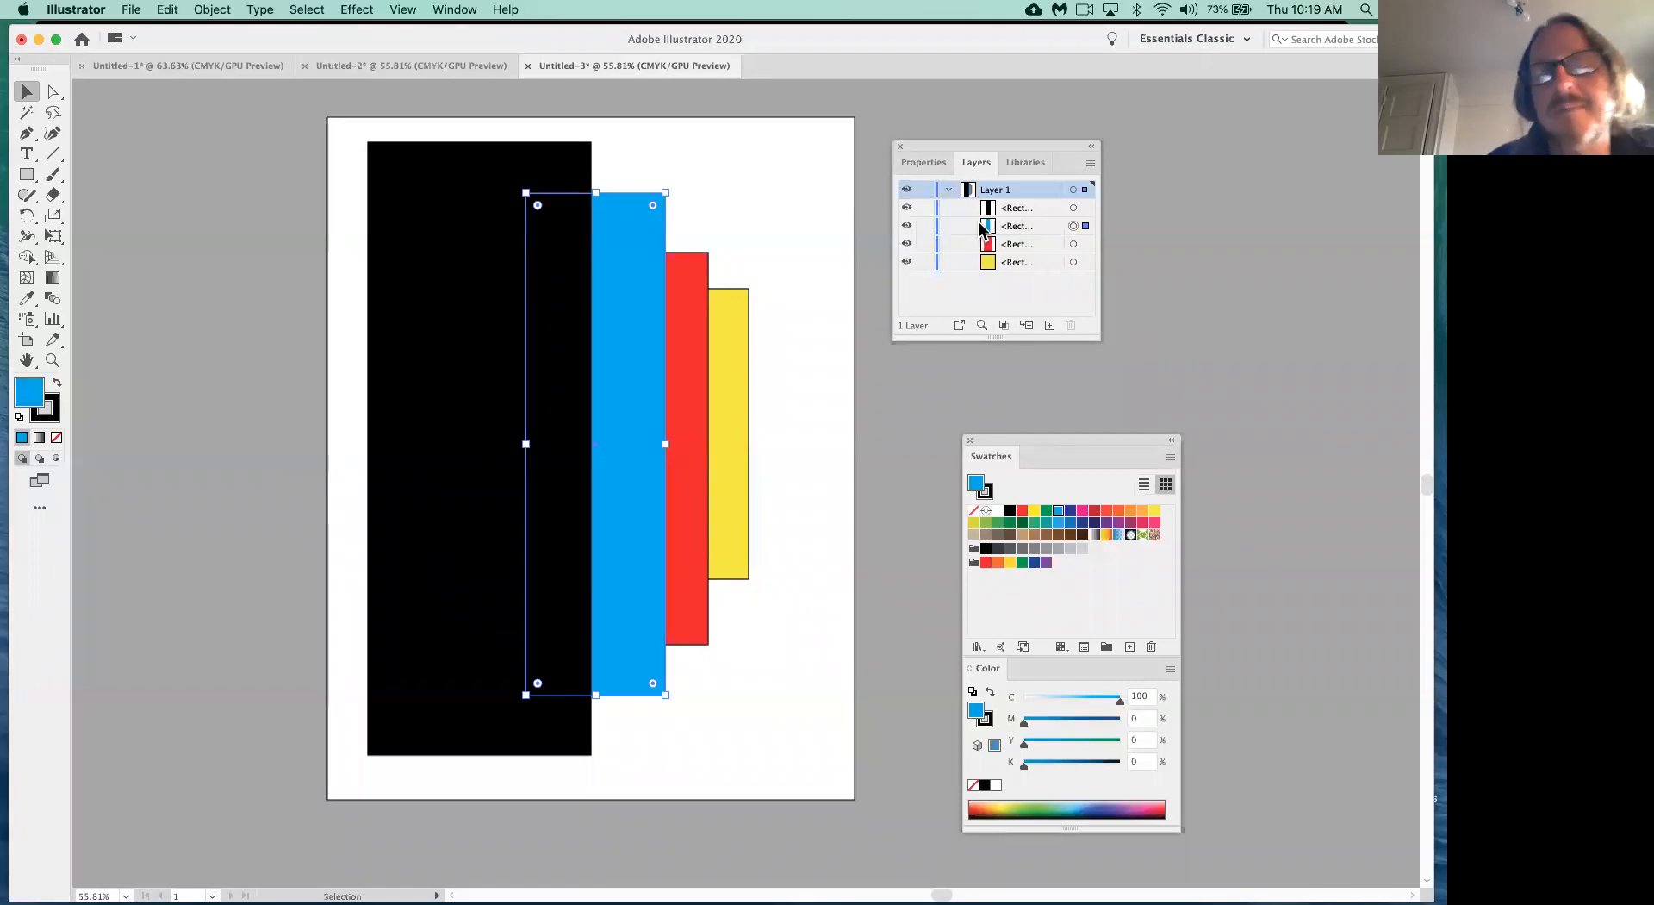
left_click(478, 297)
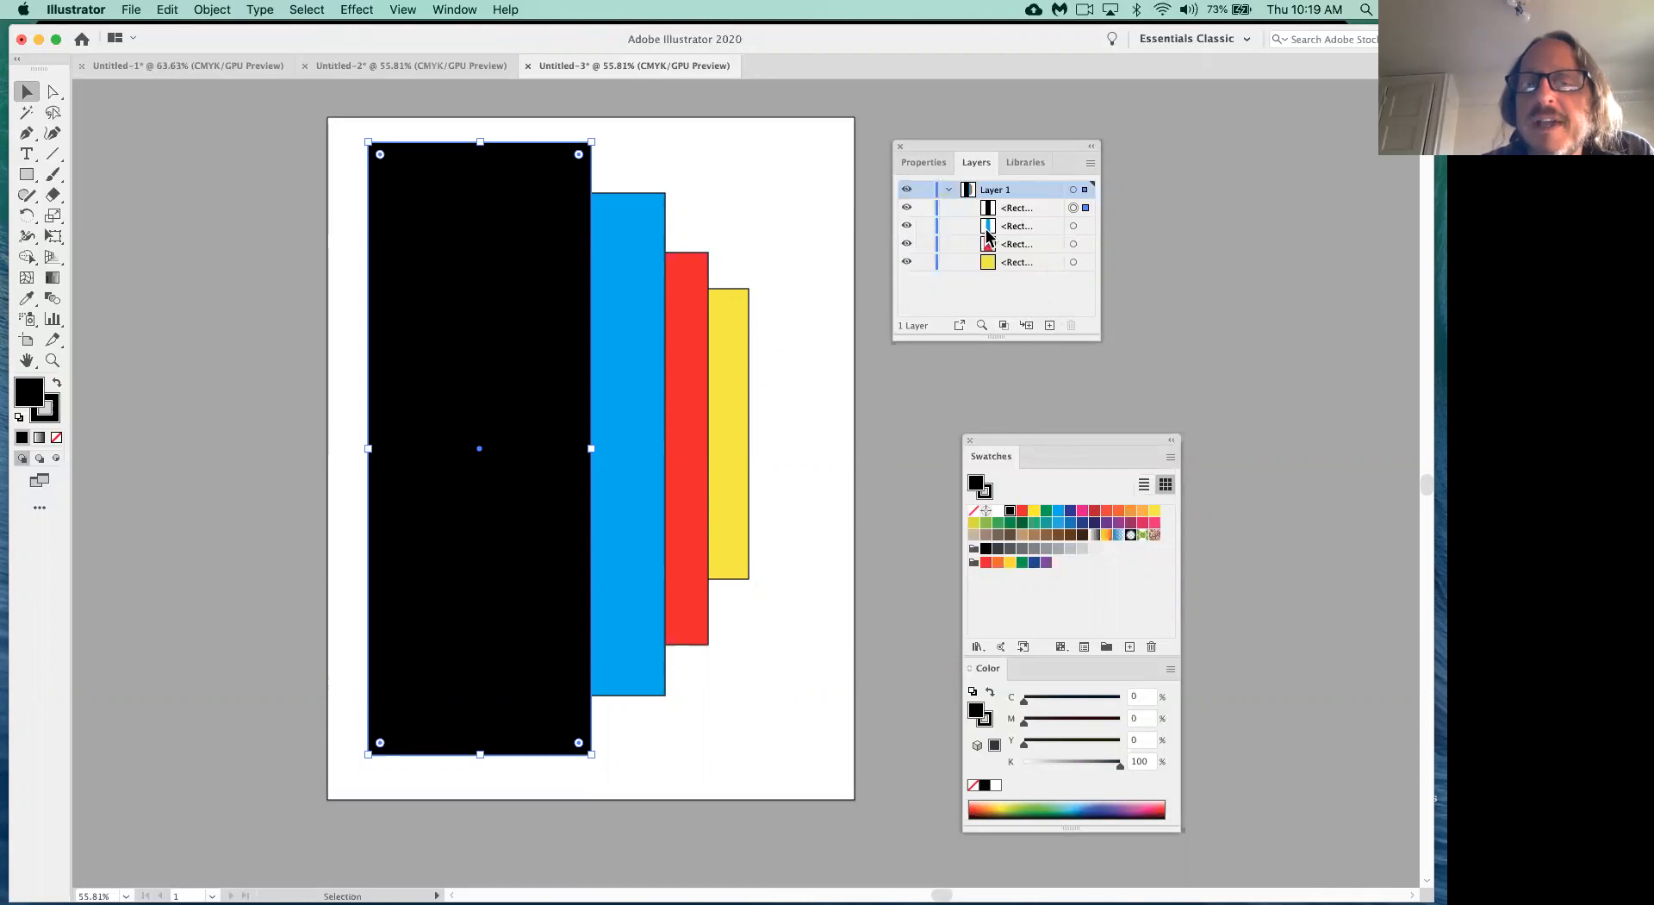
- Target the blue and red rectangles through their entries in Layer 1, and collapse the layer
left_click(1073, 225)
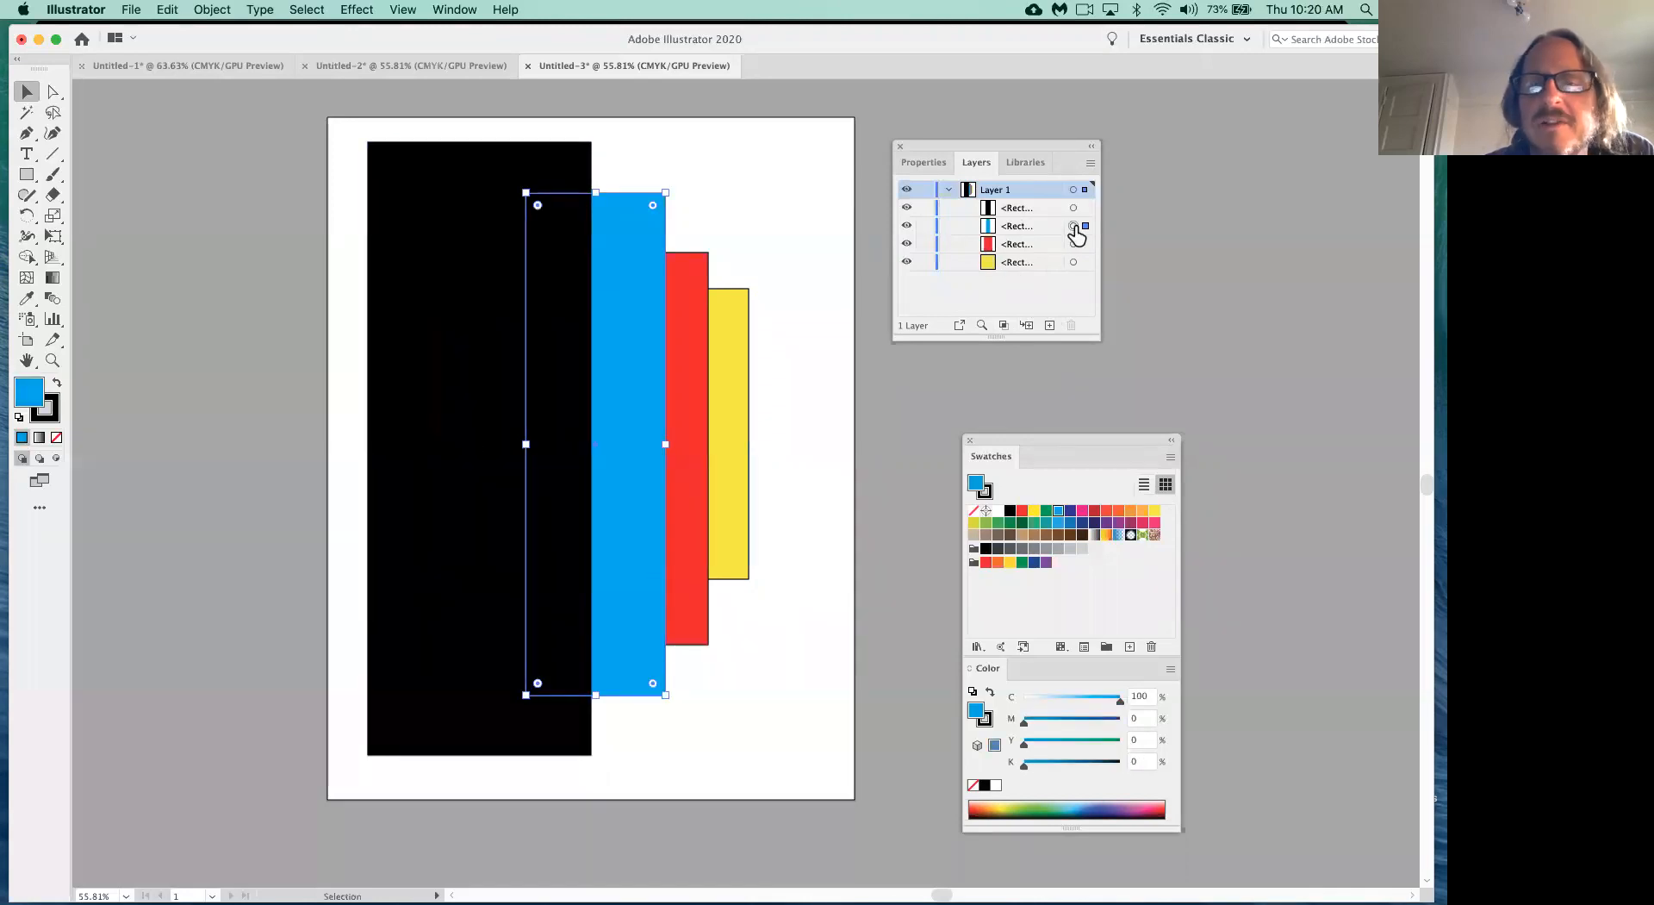
left_click(1074, 243)
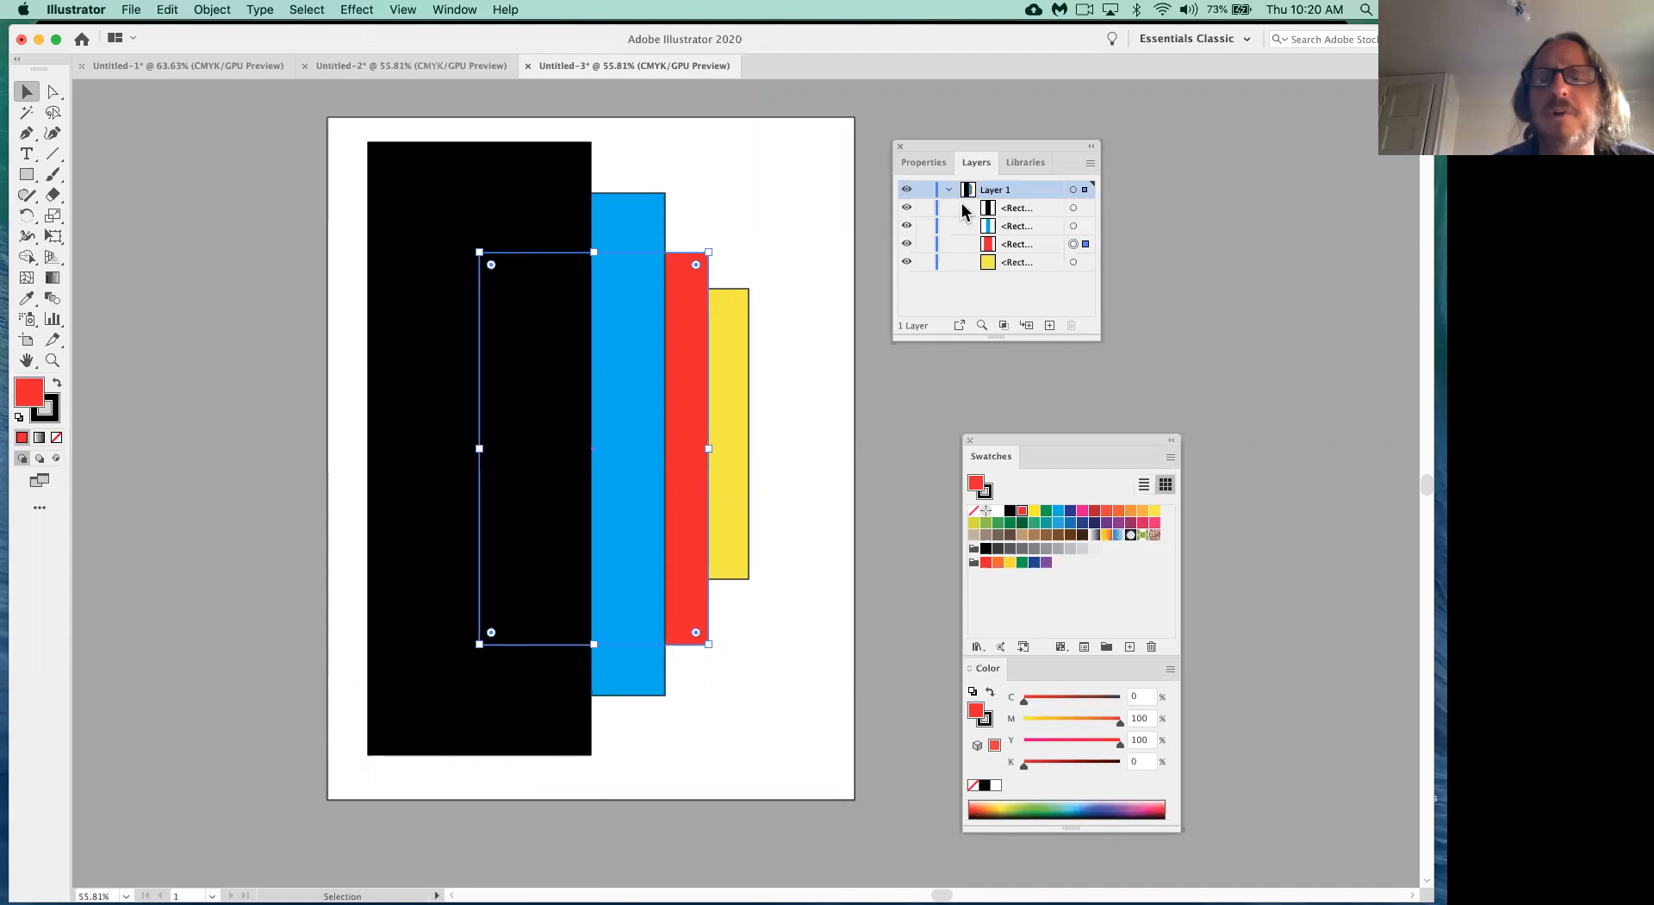
left_click(949, 190)
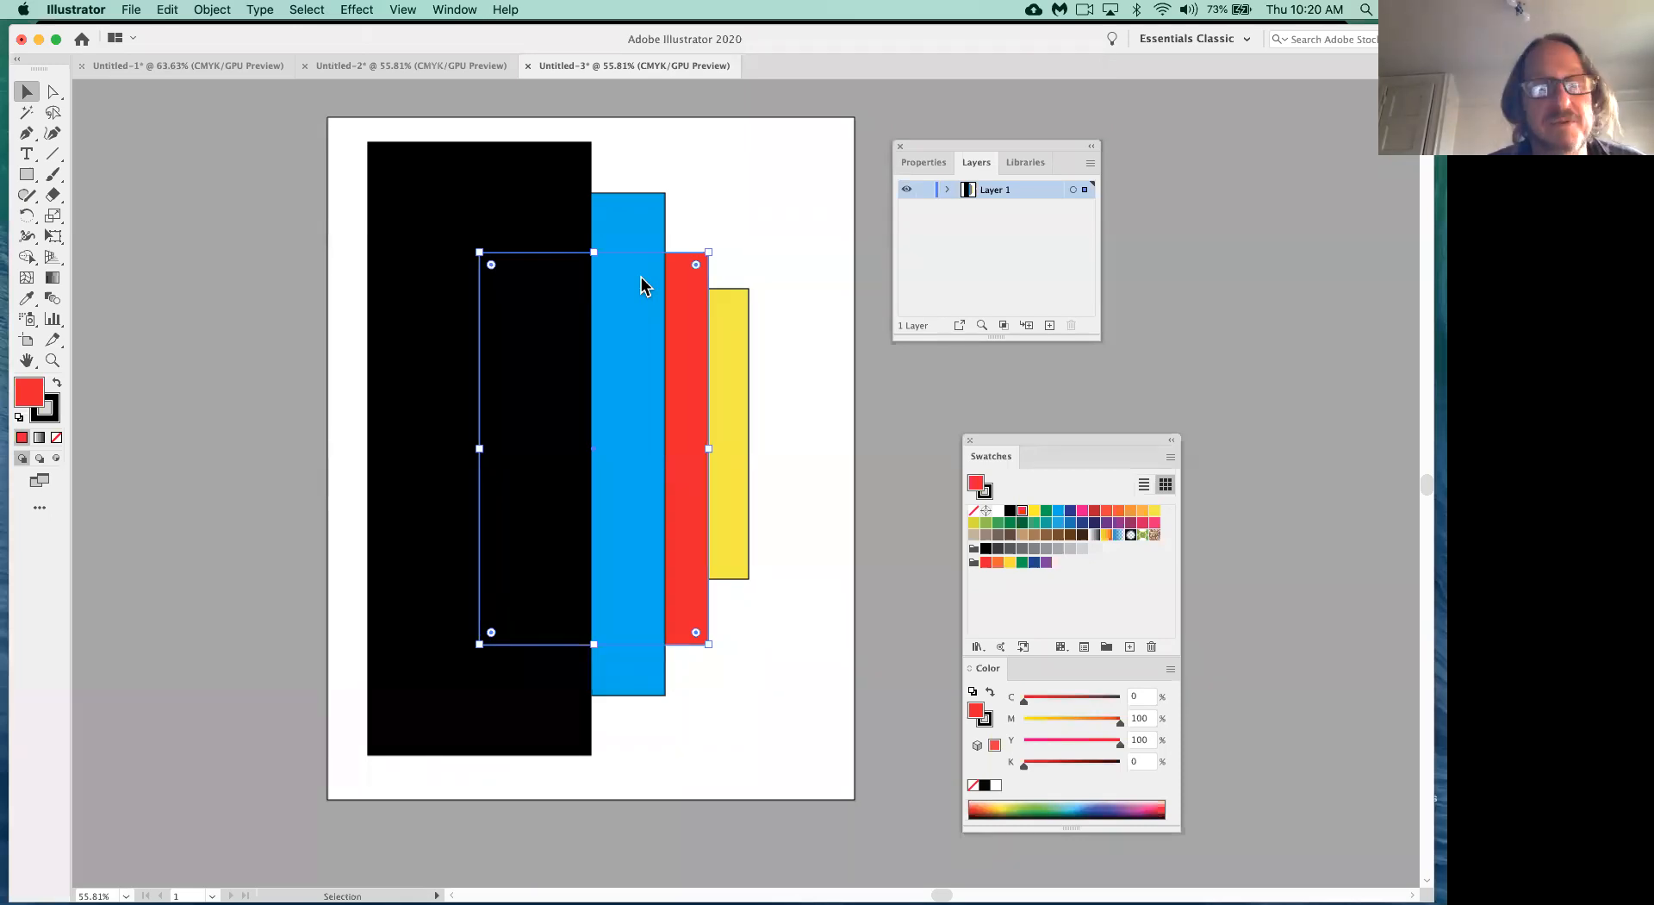
- Add three new empty layers above Layer 1
left_click(1050, 326)
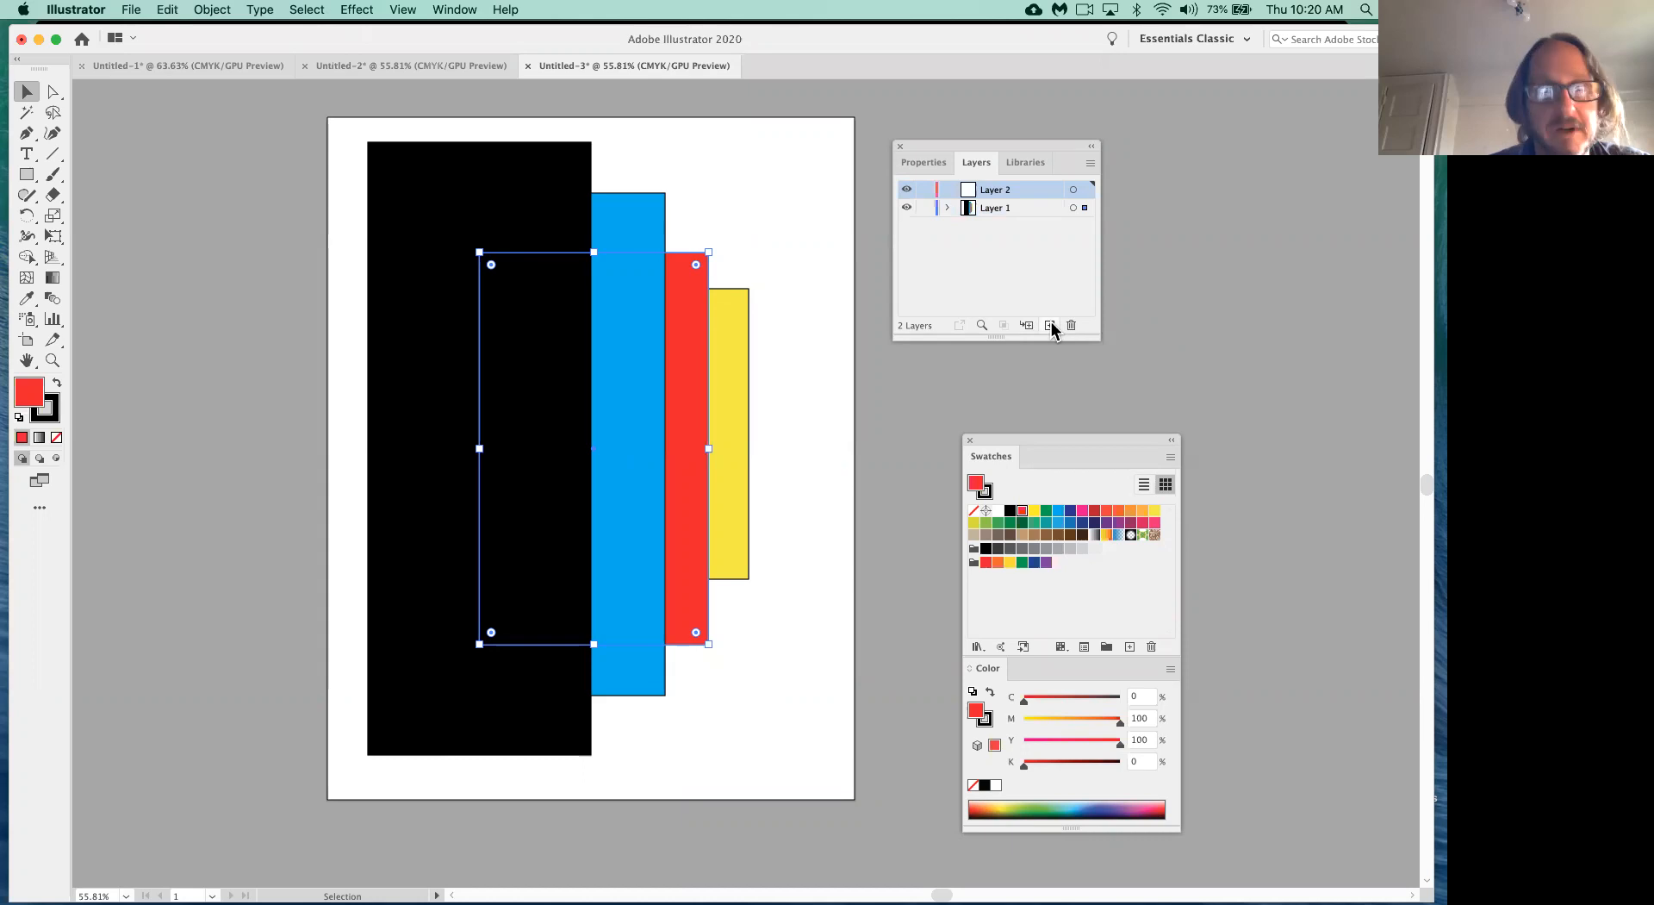
left_click(1051, 326)
left_click(1050, 326)
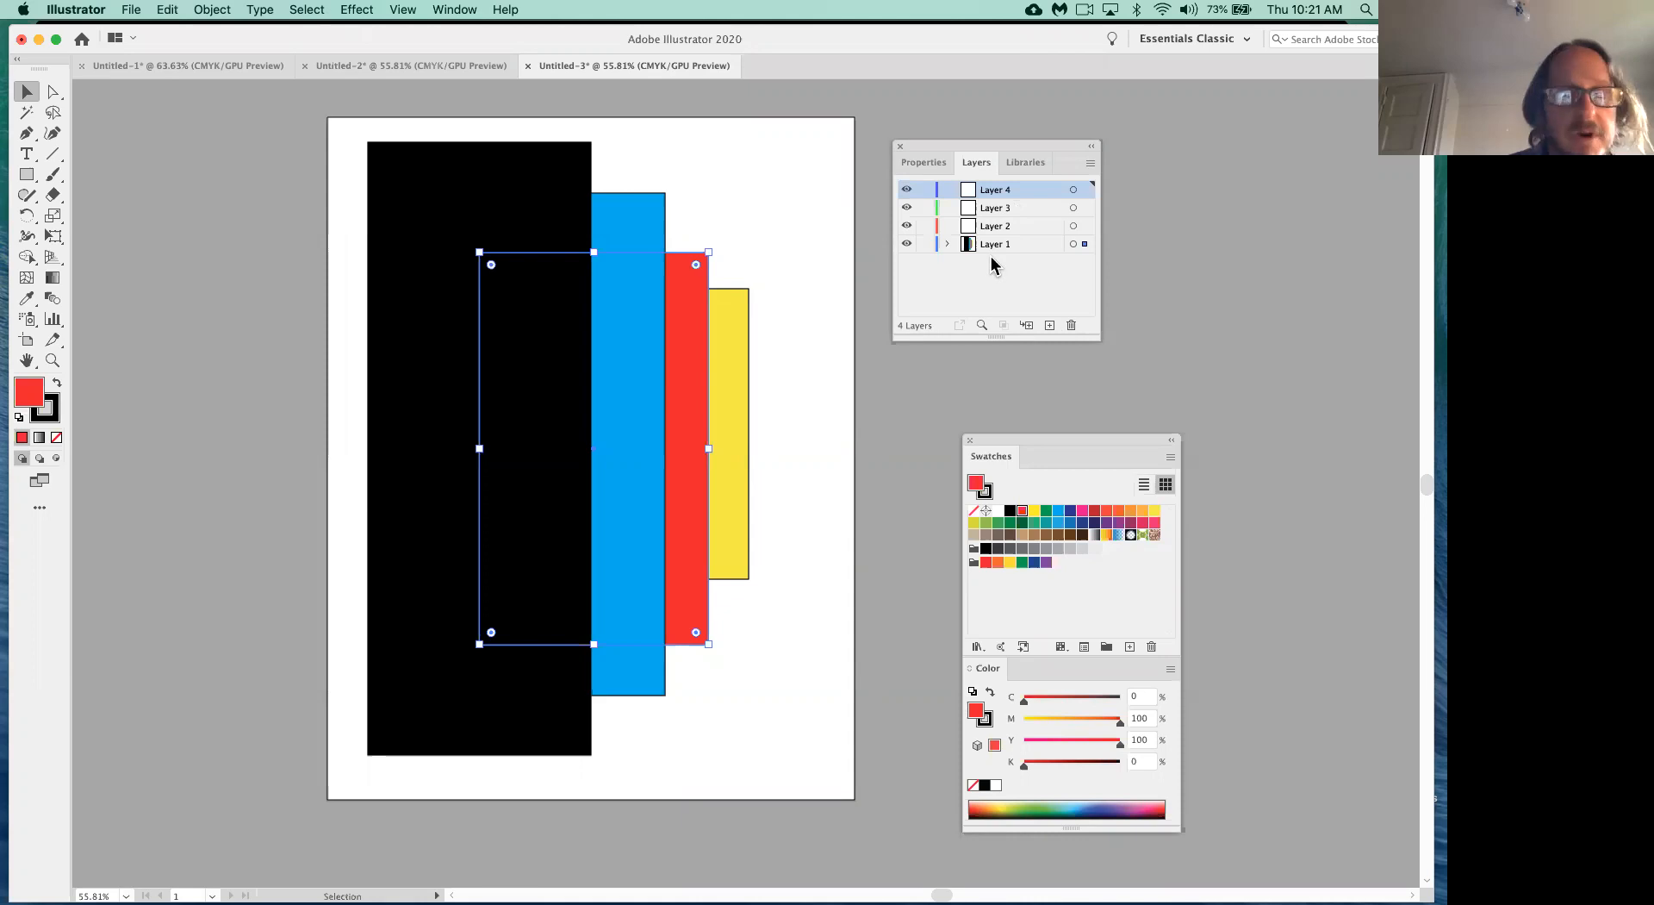
- Distribute the rectangles to separate layers: black to Layer 4, blue to Layer 3 and red to Layer 2
left_click(456, 207)
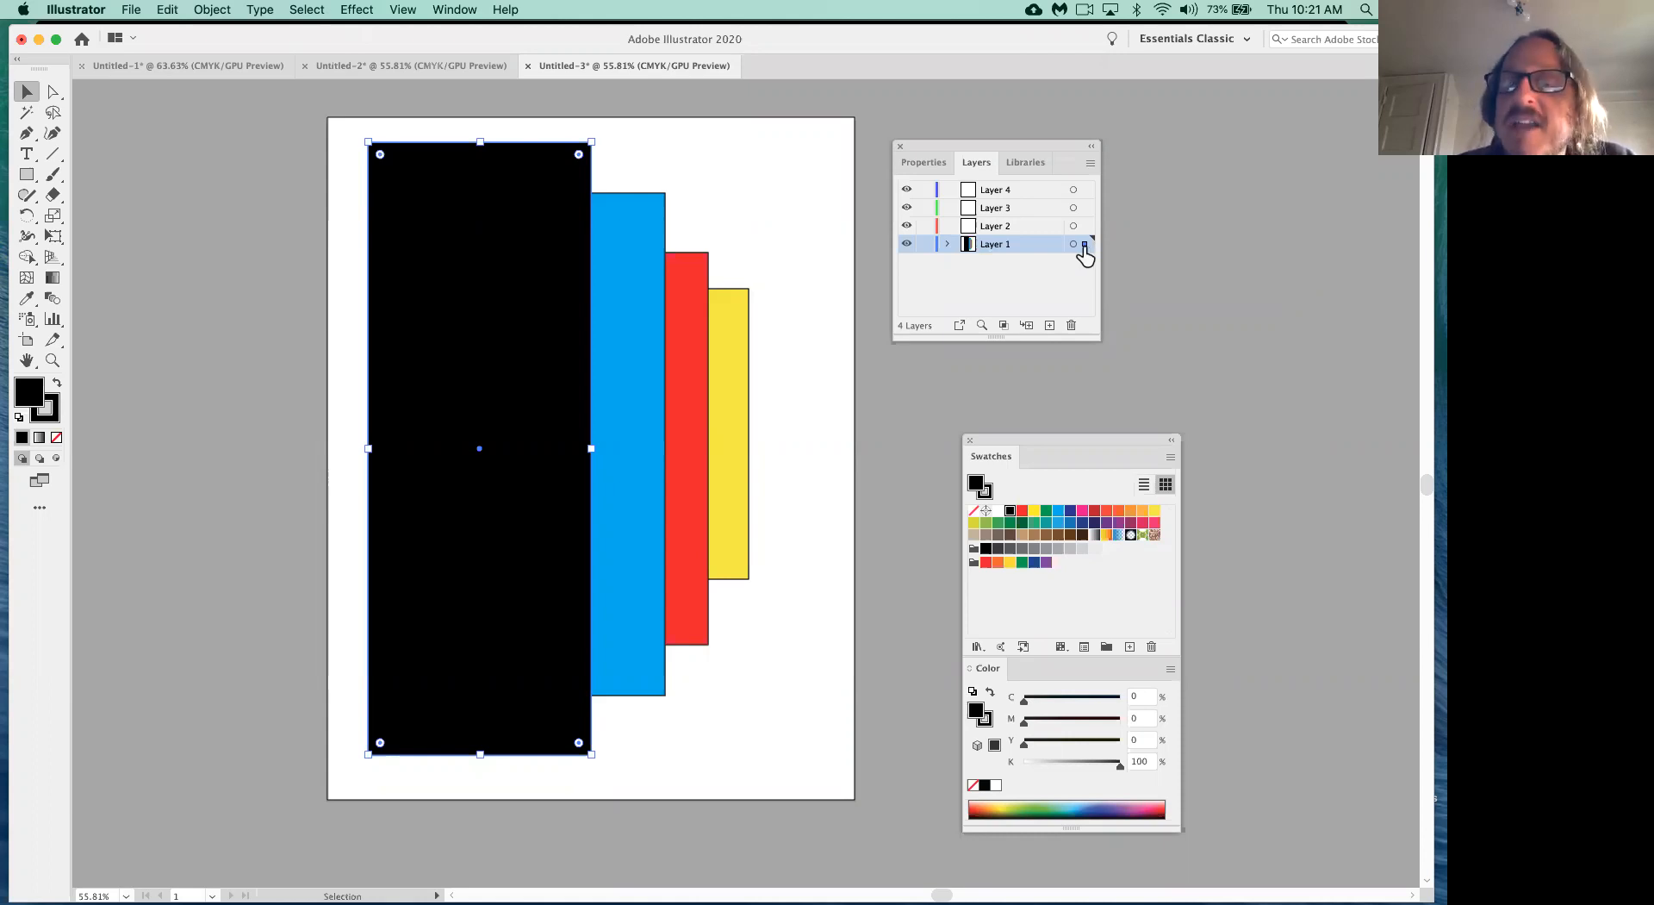
left_click_drag(1084, 253, 1090, 199)
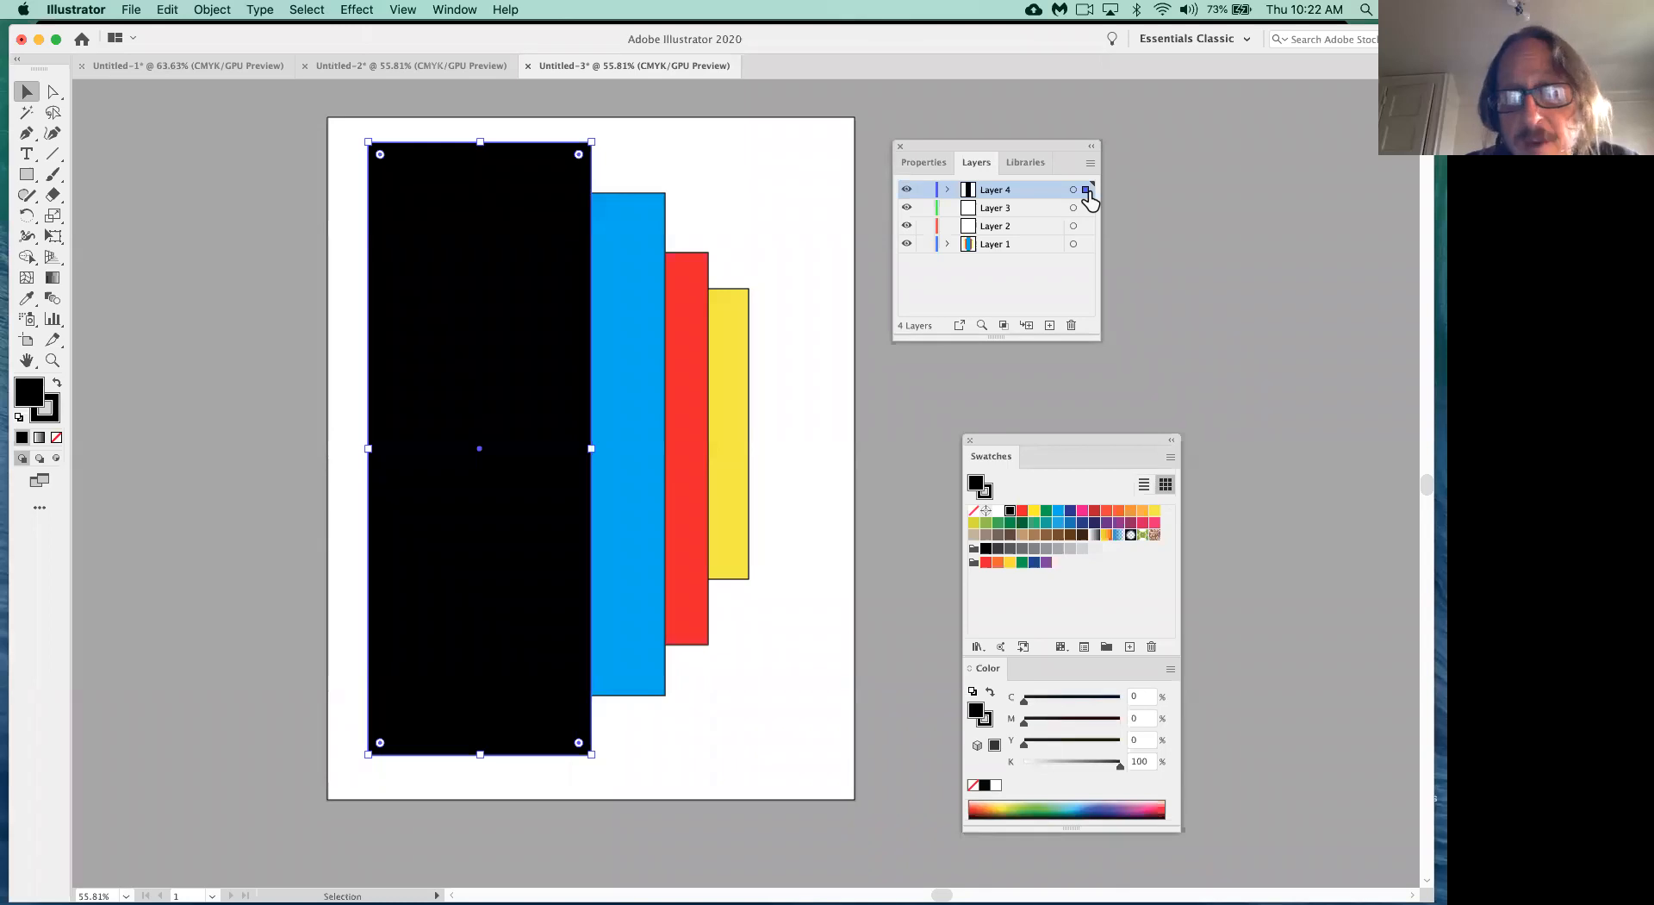
left_click(625, 428)
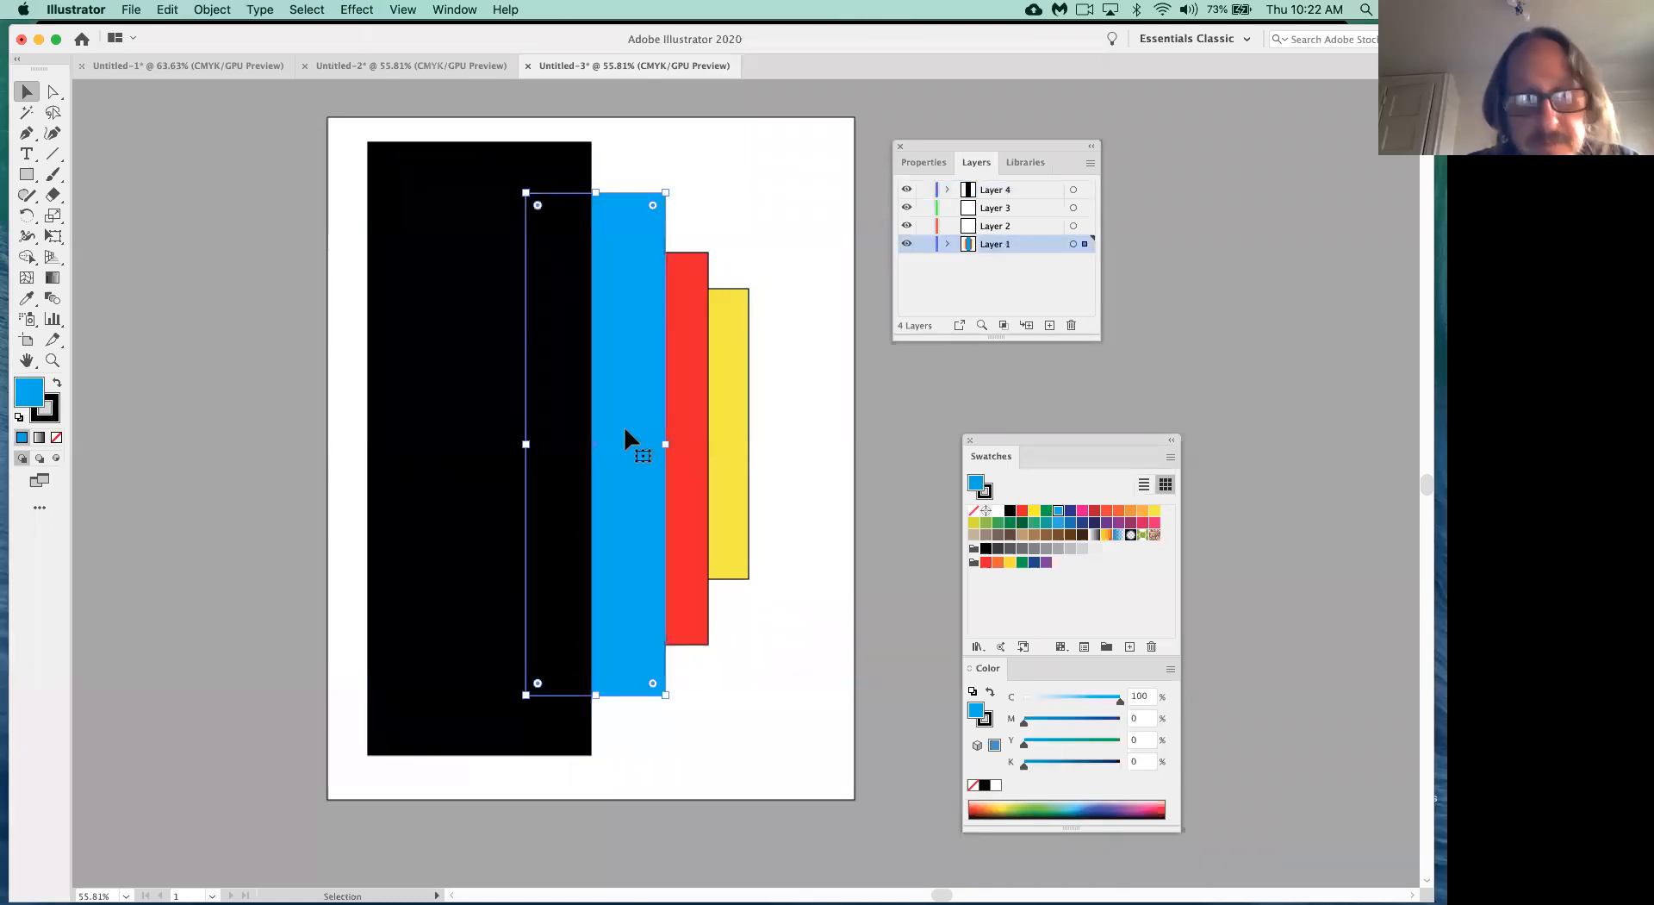
left_click(947, 244)
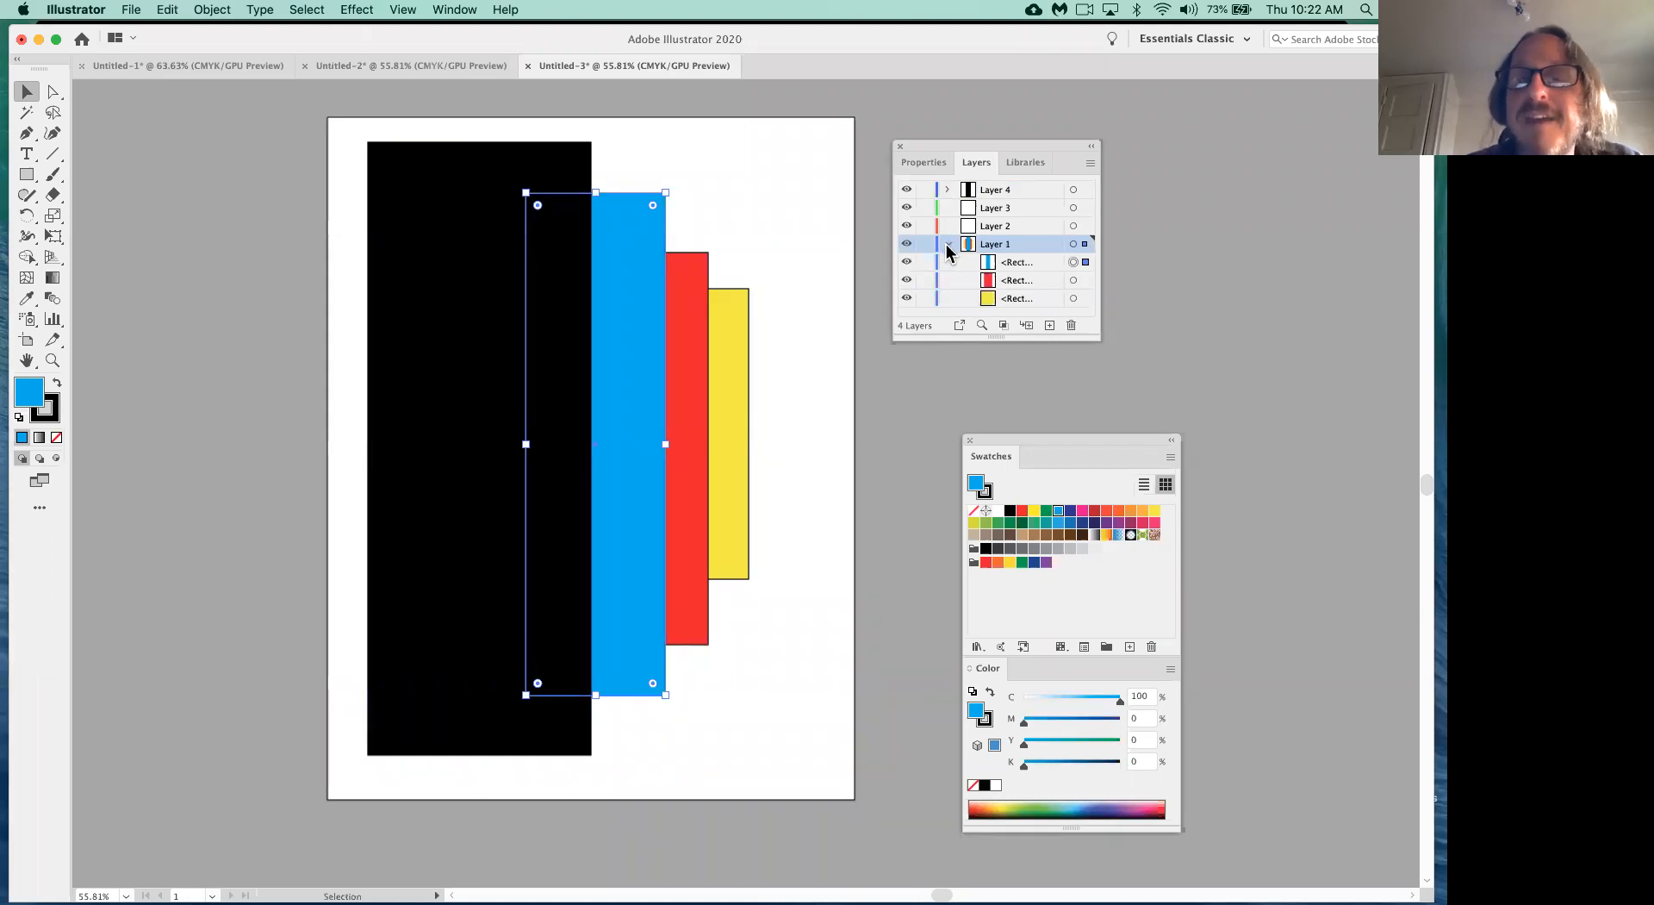
left_click(948, 245)
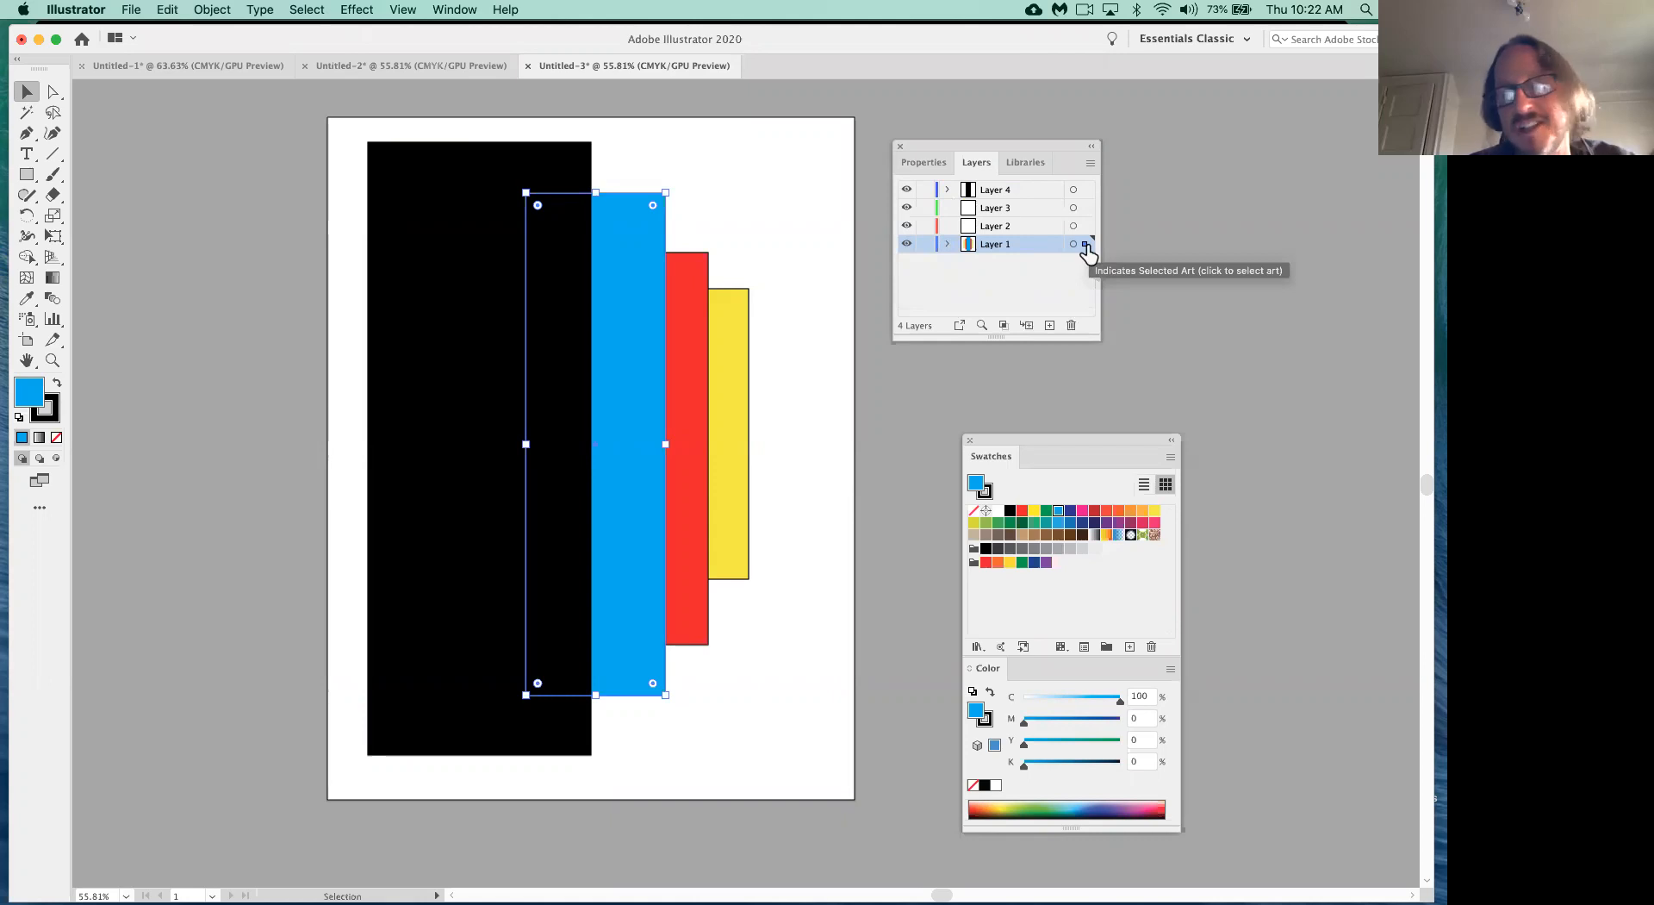
left_click_drag(1087, 247, 1084, 211)
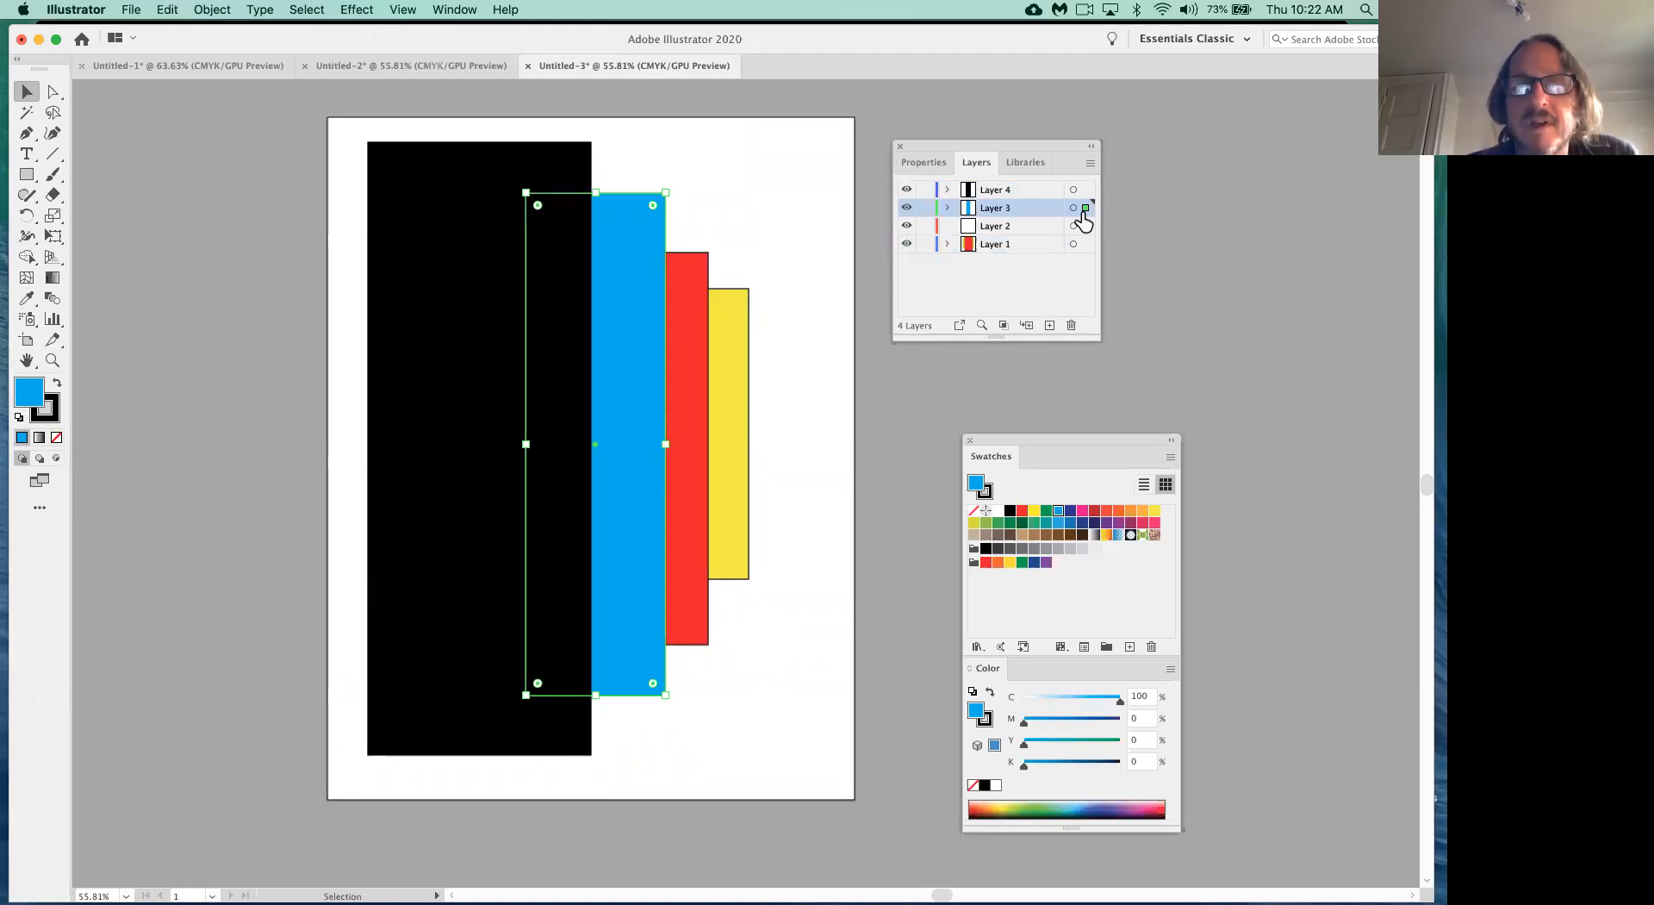
left_click(689, 421)
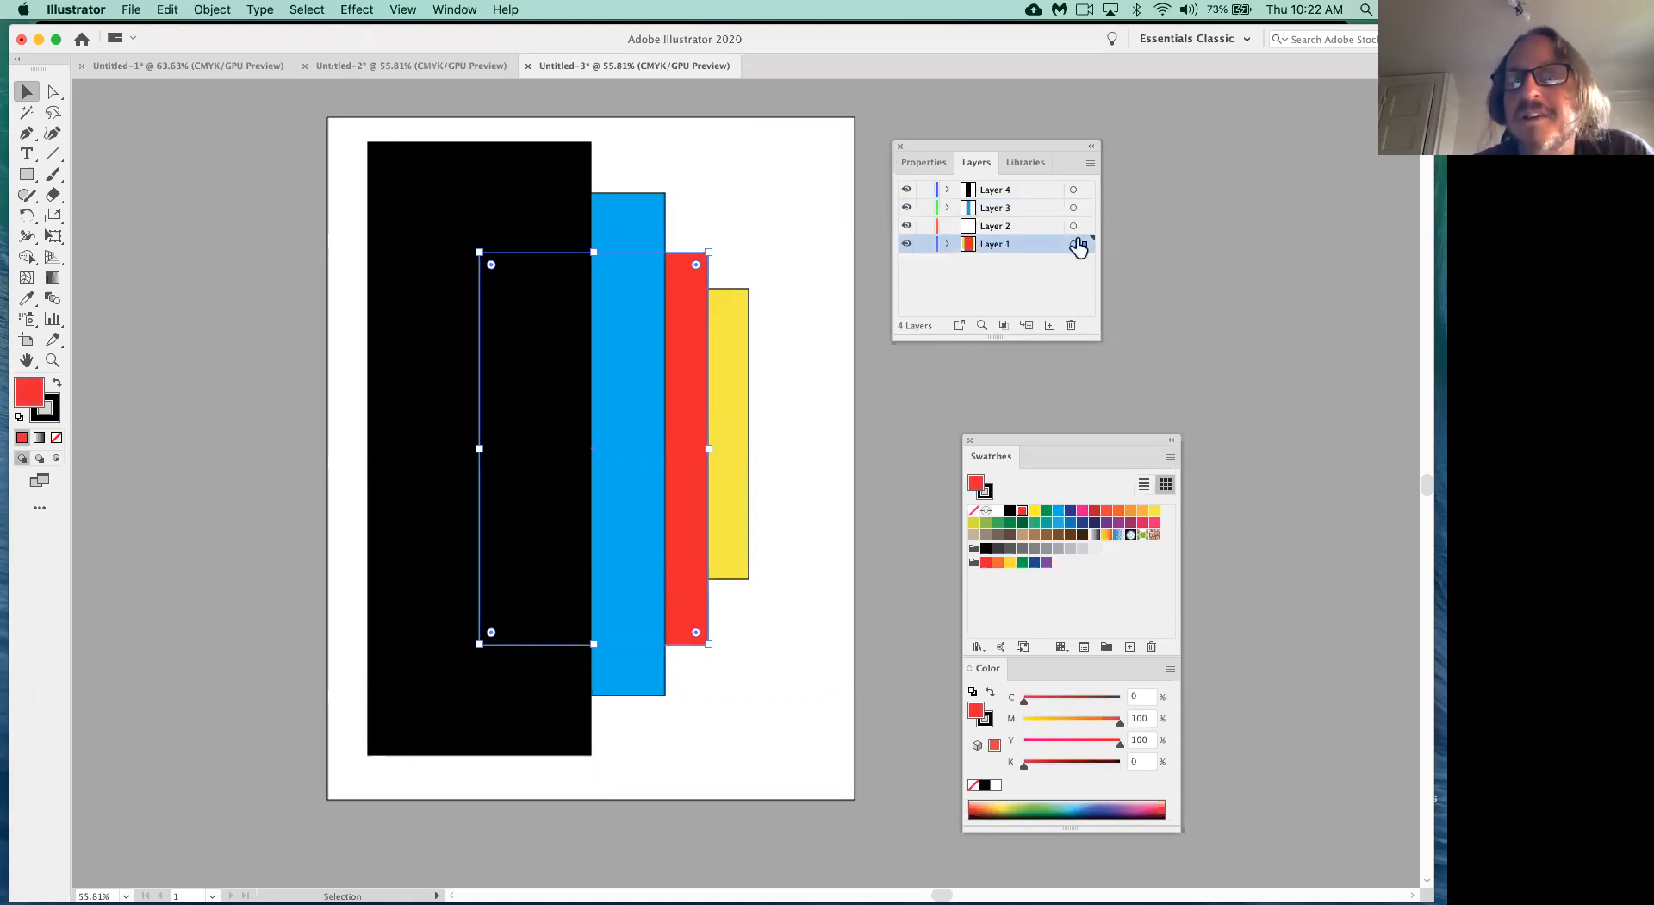
left_click_drag(1087, 241, 1084, 228)
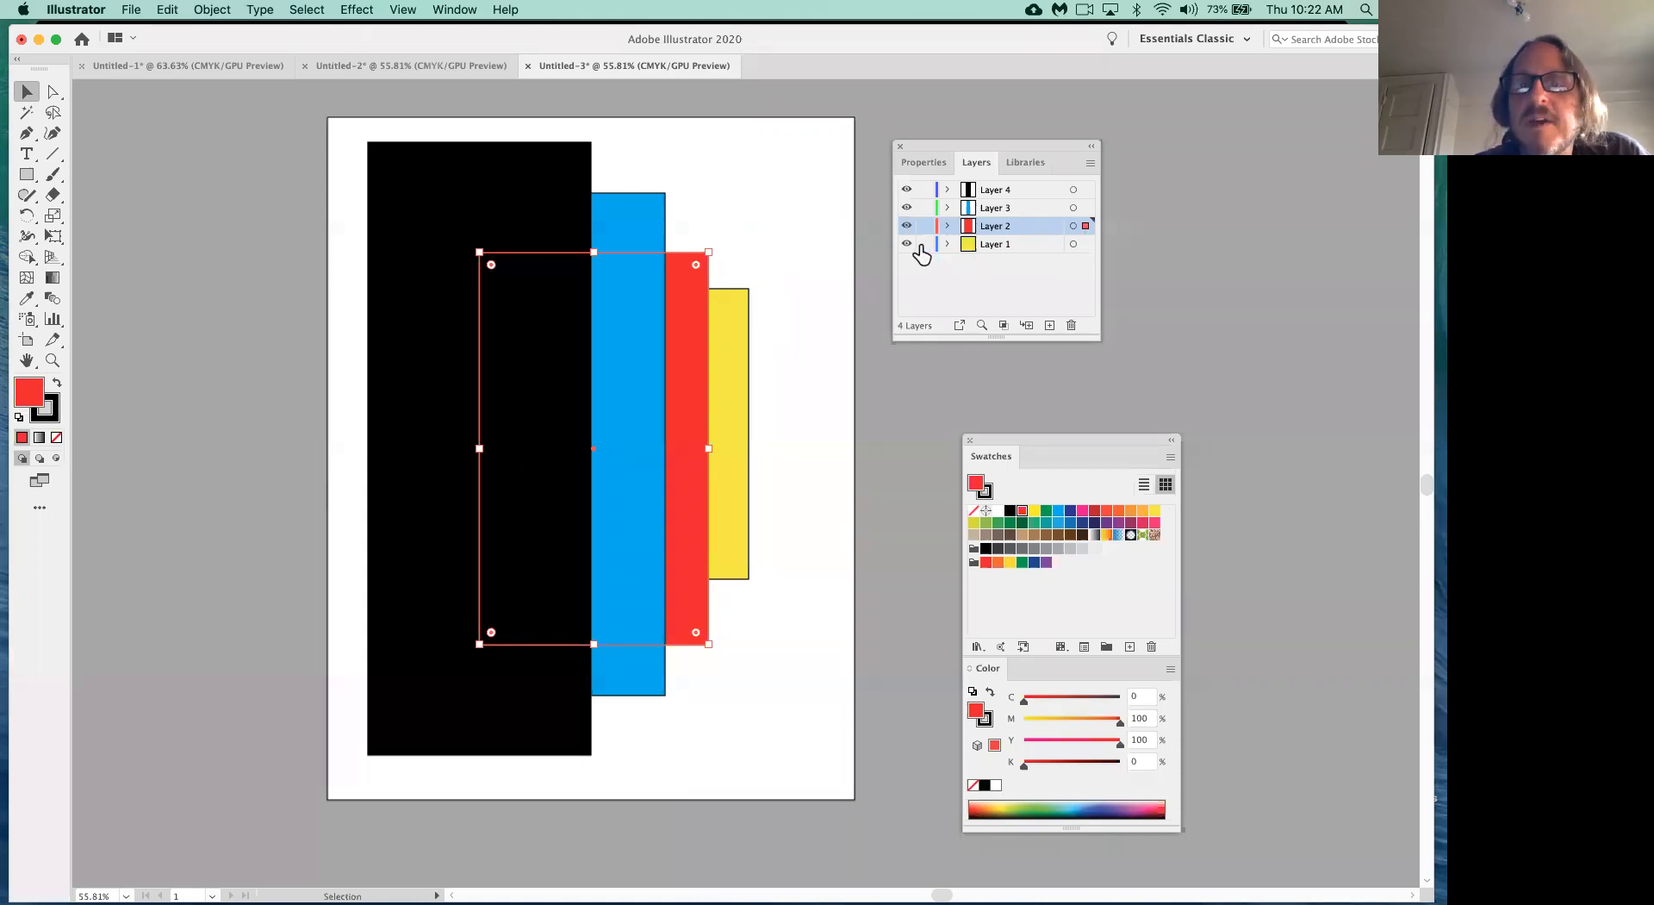
- Lock all four layers and unlock only Layer 2
left_click_drag(927, 241, 926, 194)
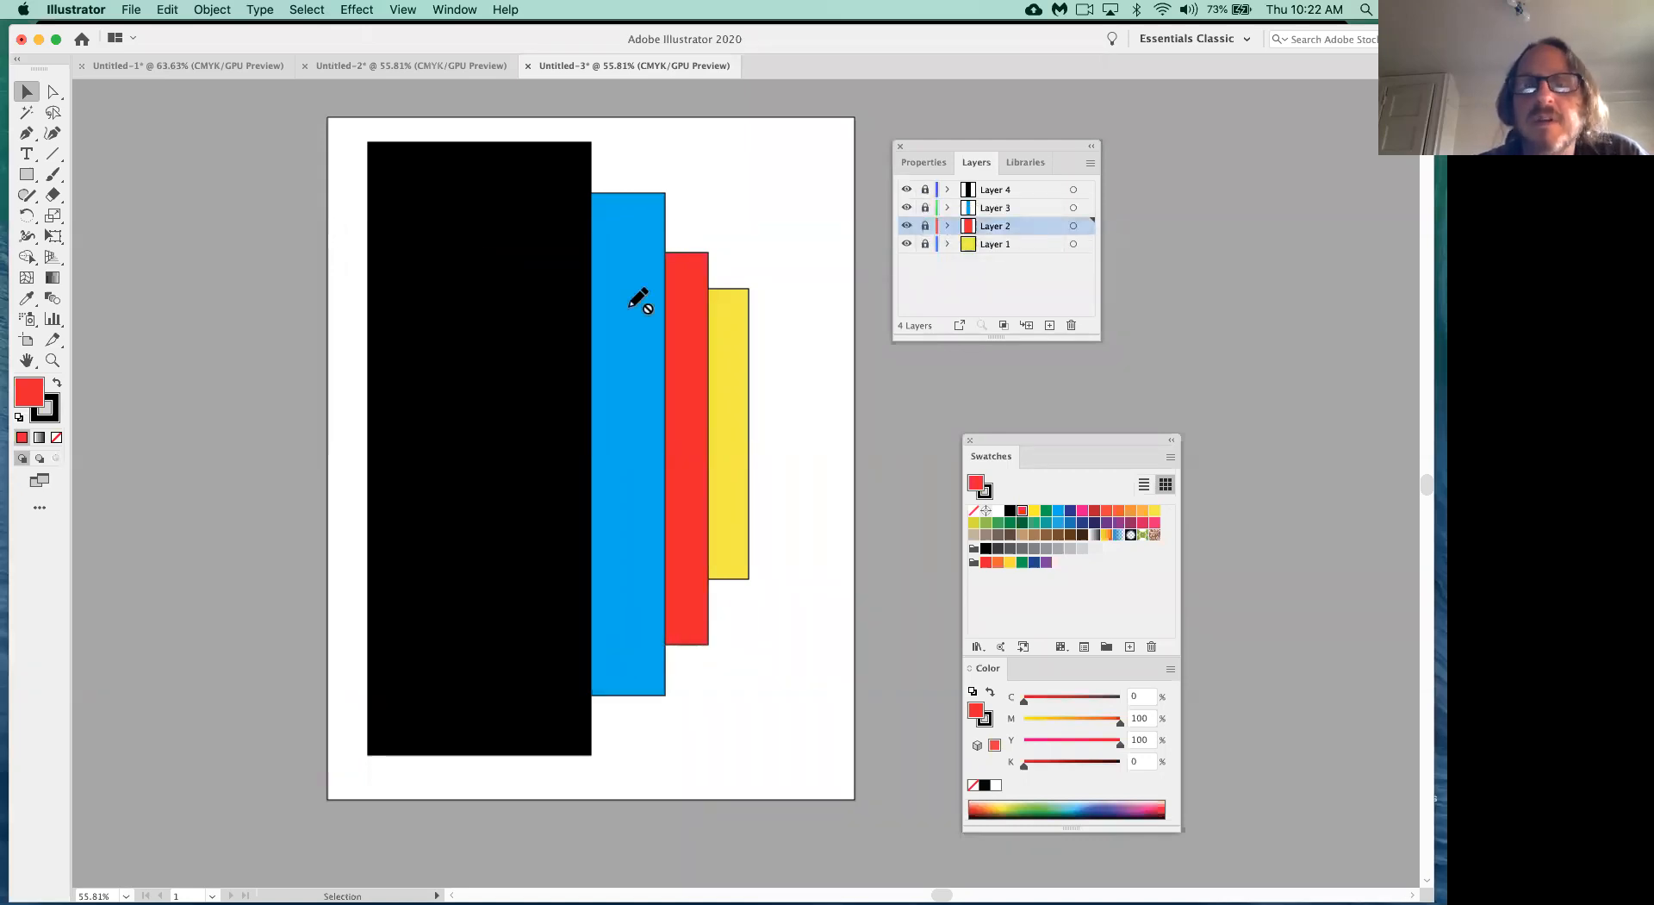
left_click(53, 133)
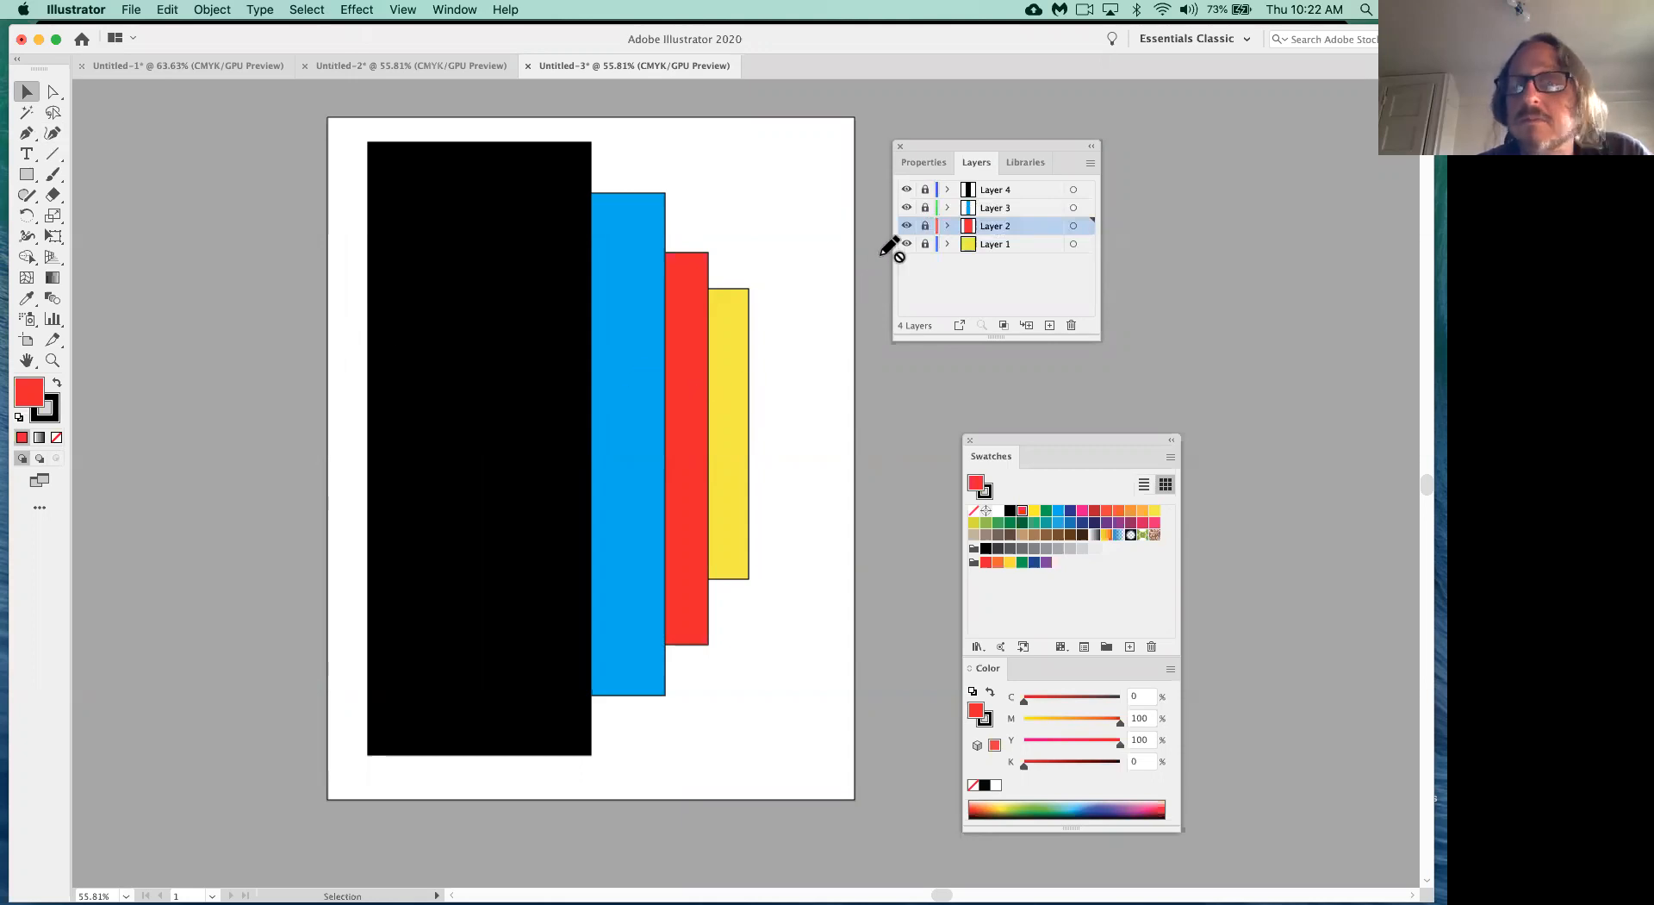
left_click(924, 226)
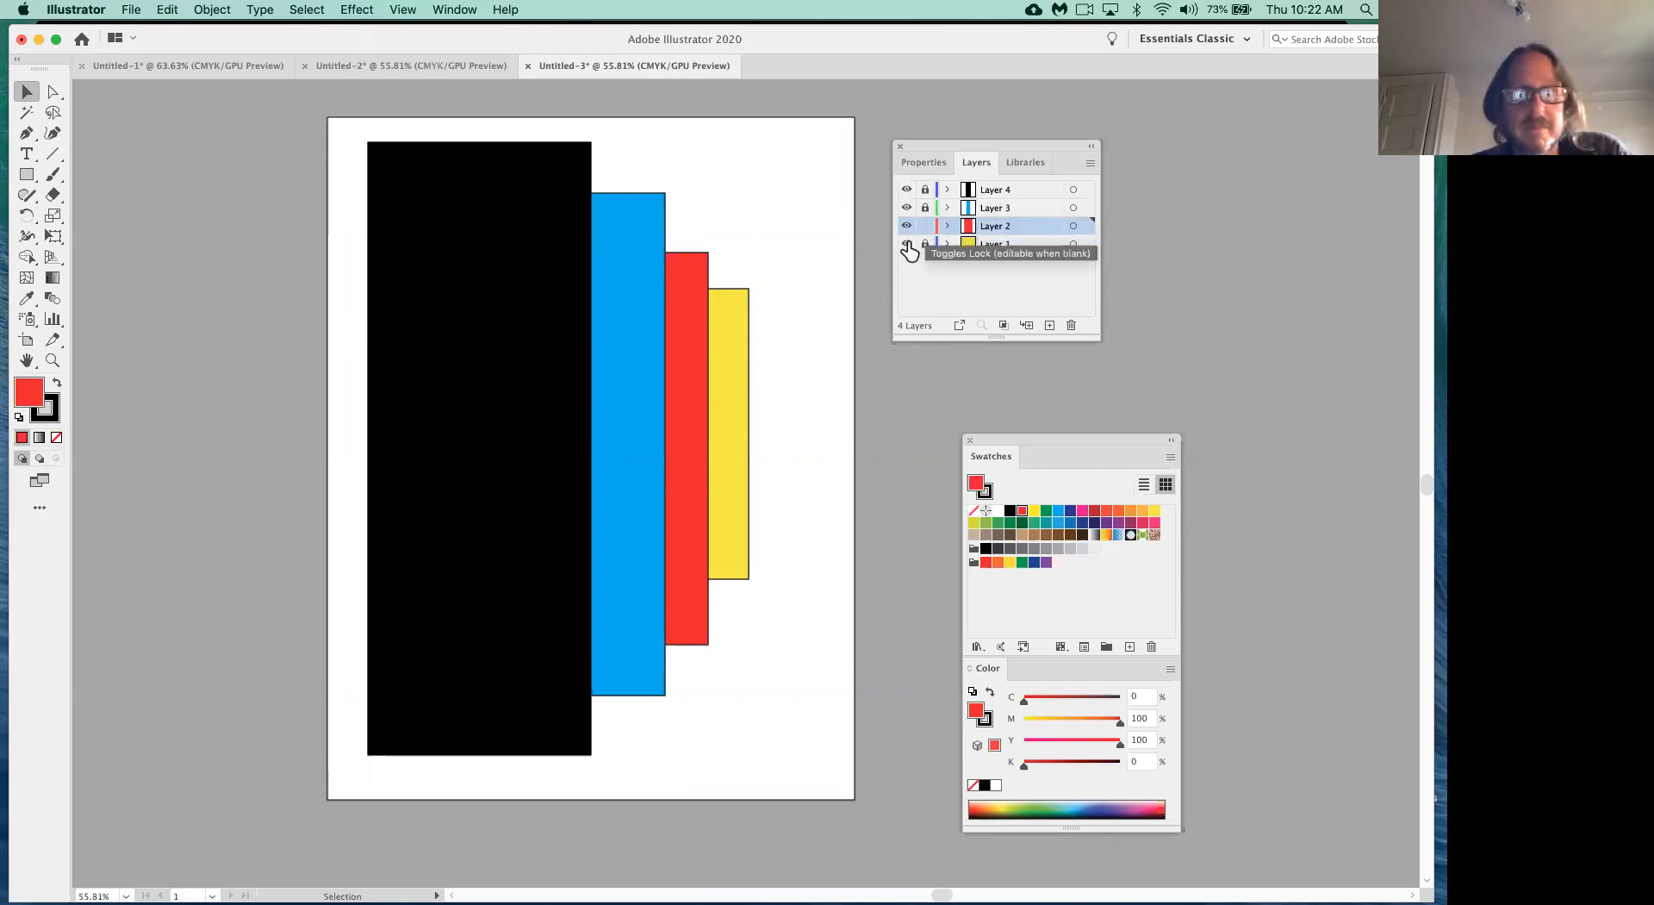
- Move the red rectangle down and rotate it slightly counterclockwise
left_click_drag(701, 405, 700, 465)
left_click_drag(724, 317, 694, 310)
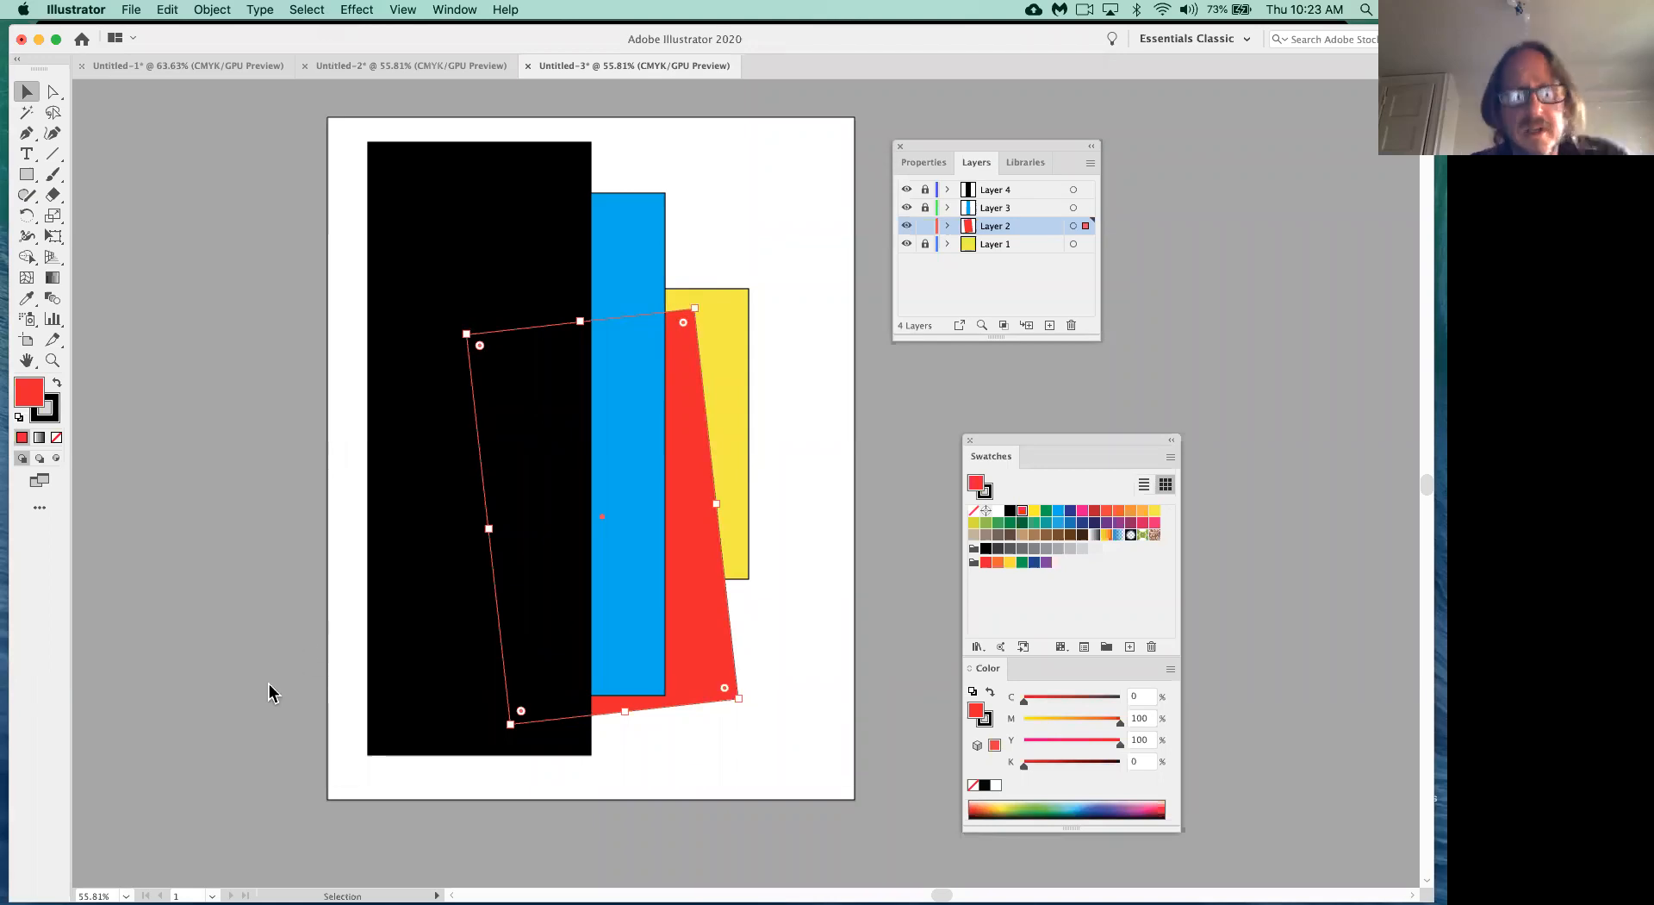
- Highlight Layers 1, 2, 3 and 4 in turn to examine how the active layer changes
left_click(1027, 271)
left_click(1016, 246)
left_click(1013, 226)
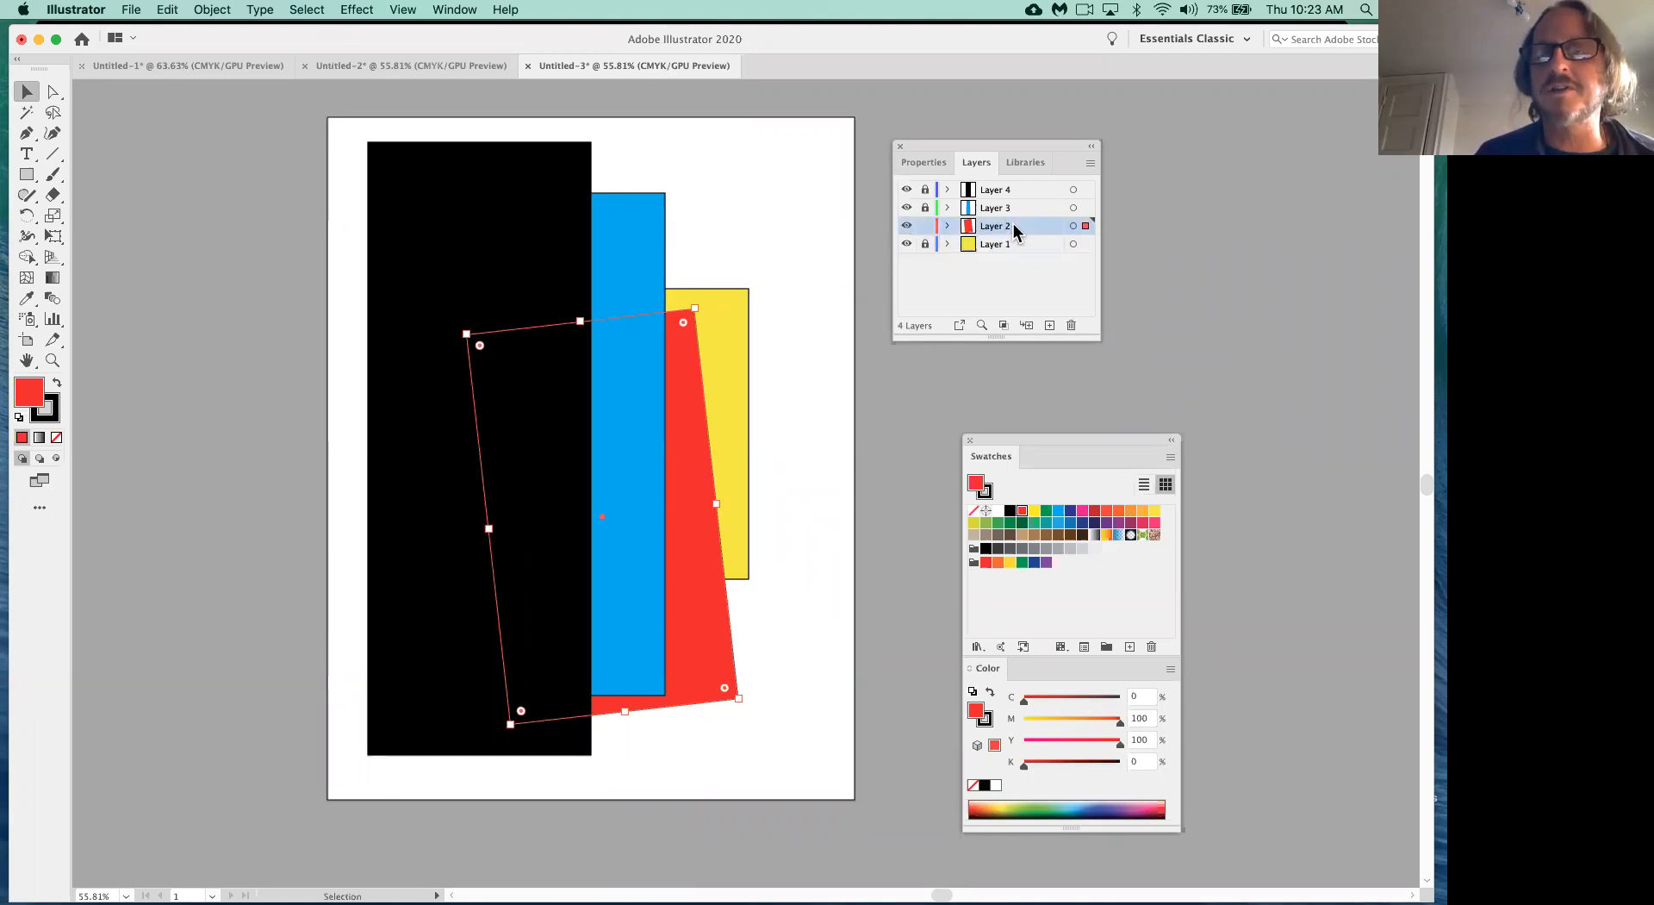
left_click(1013, 207)
left_click(1013, 188)
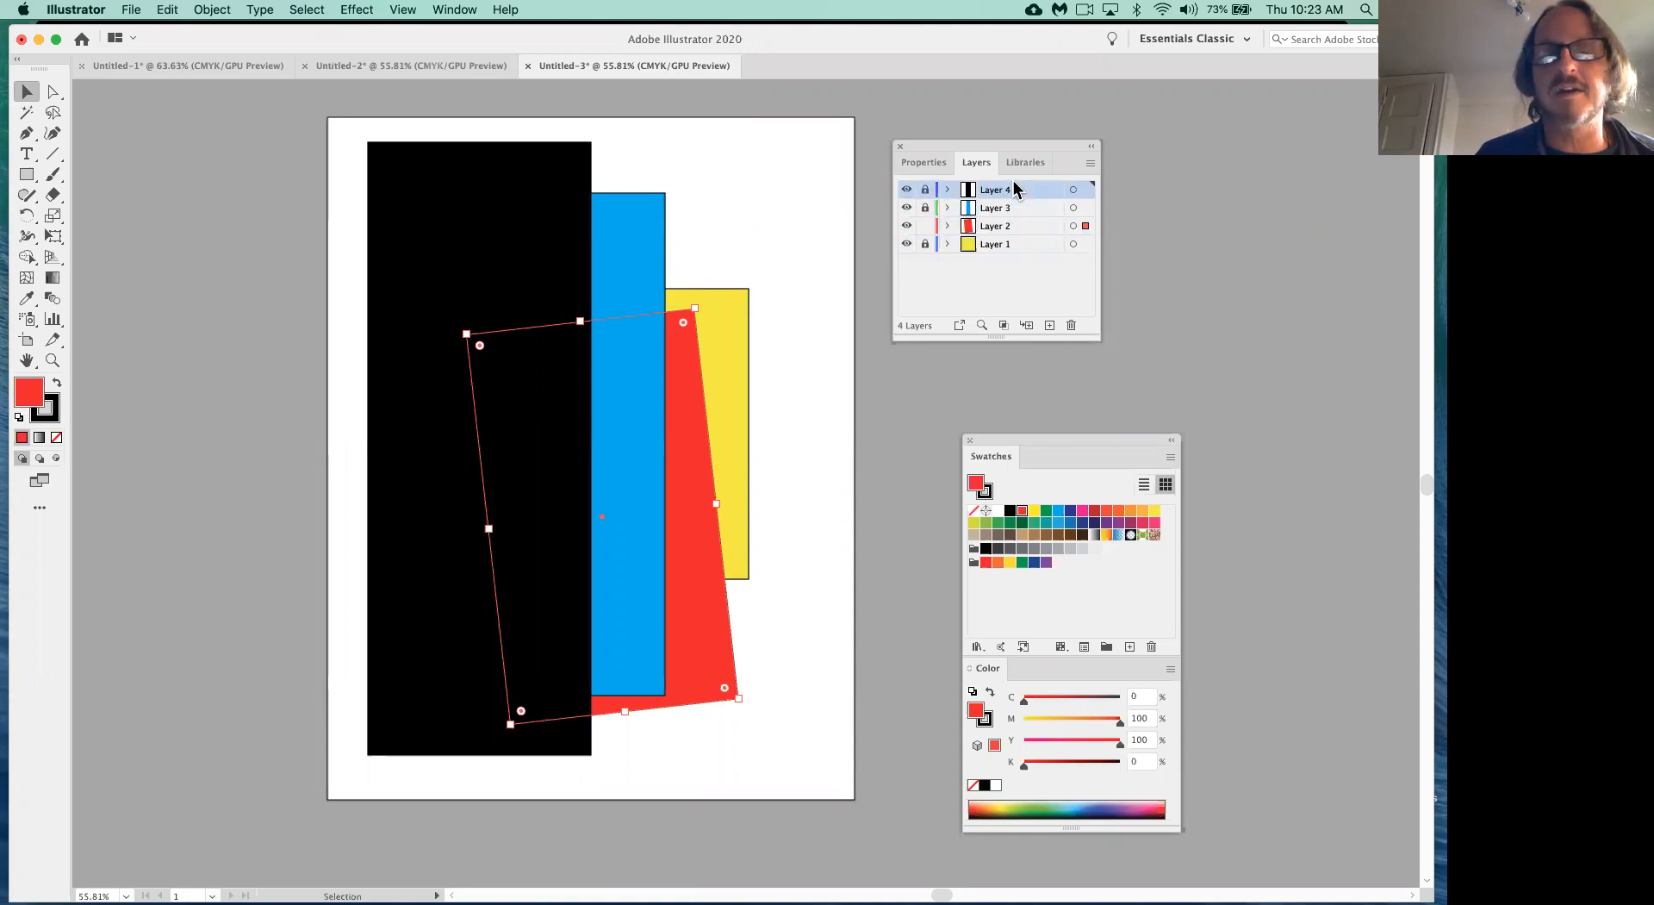
- Make Layer 2 active and draw a short, wide red rectangle above the rotated red one, crossing behind the blue rectangle
left_click(1029, 228)
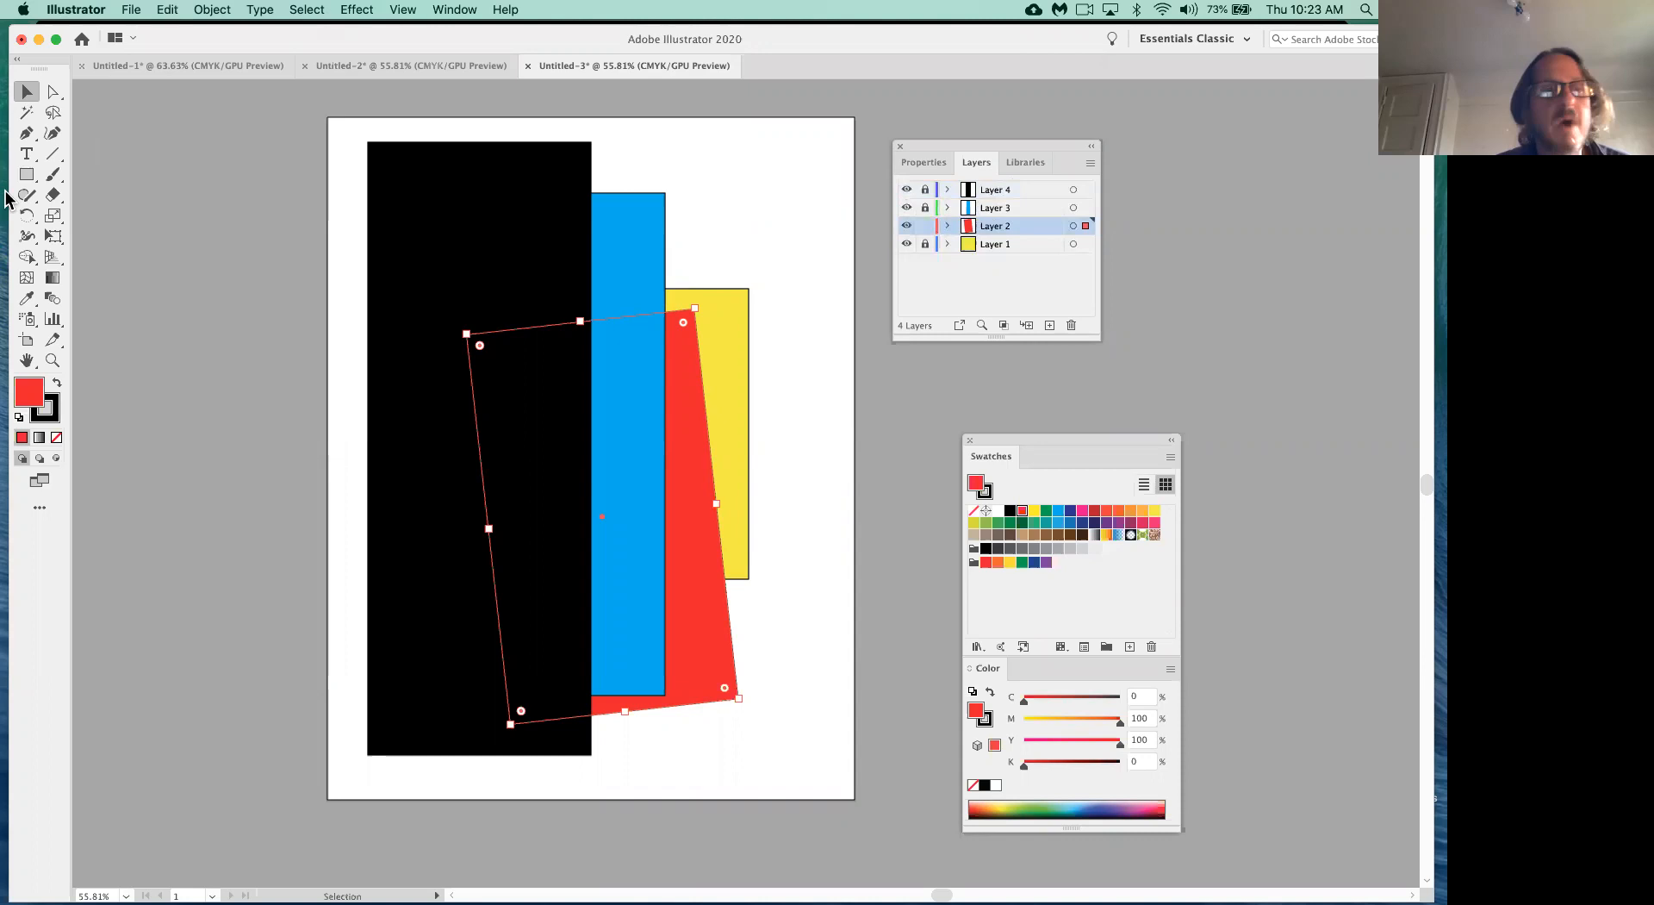
left_click(29, 178)
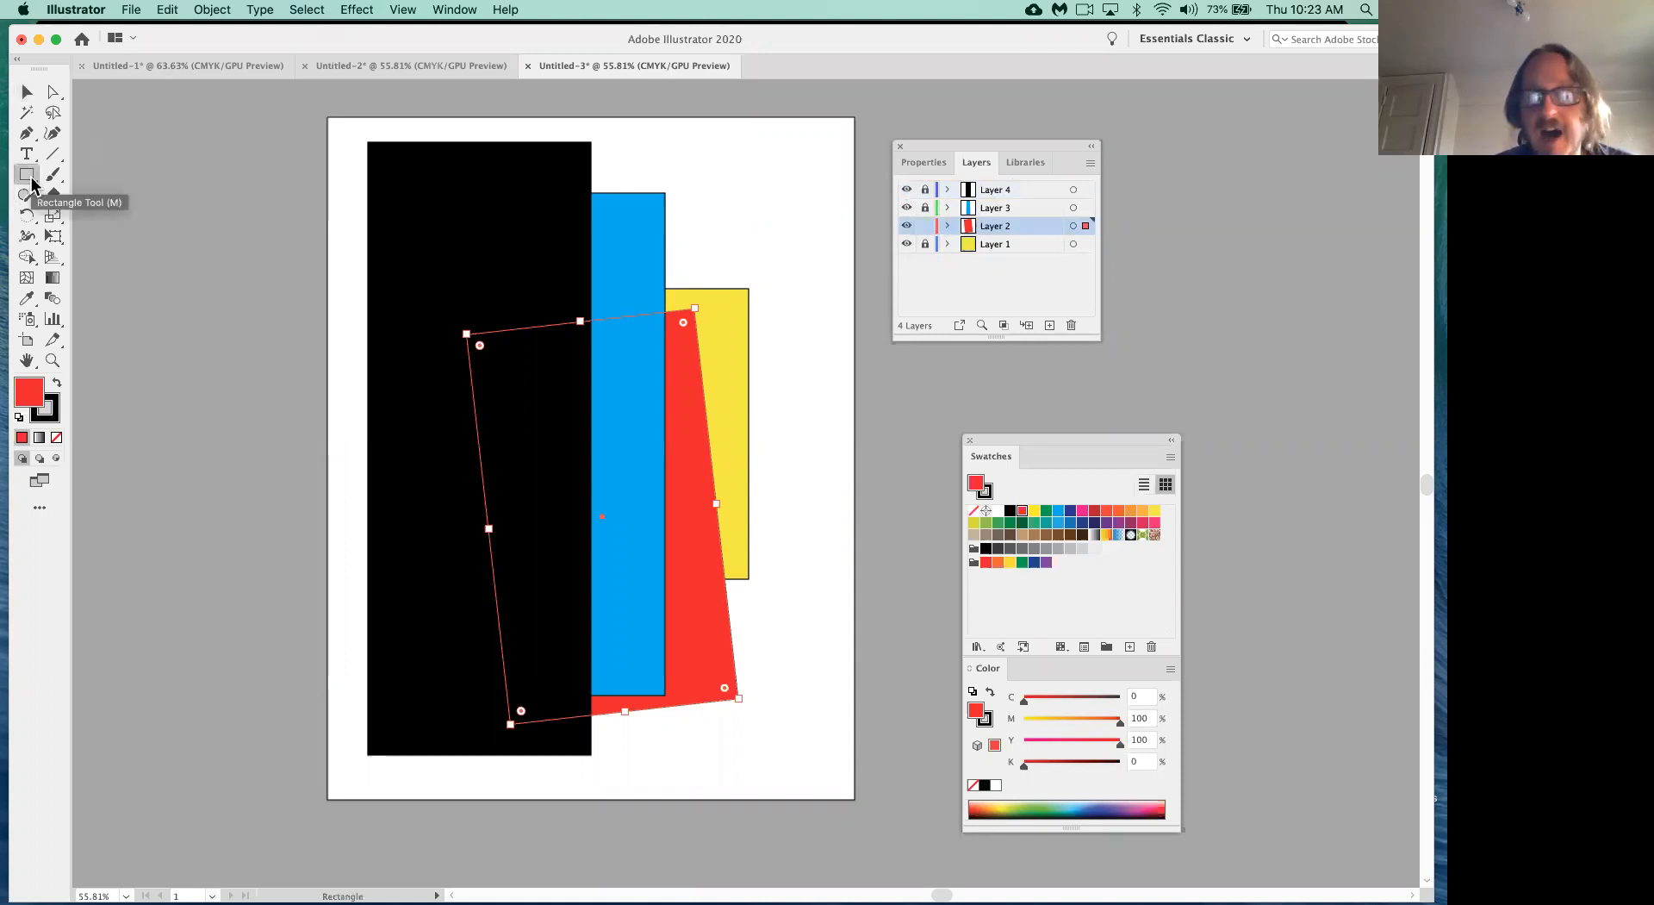
left_click_drag(735, 230, 539, 298)
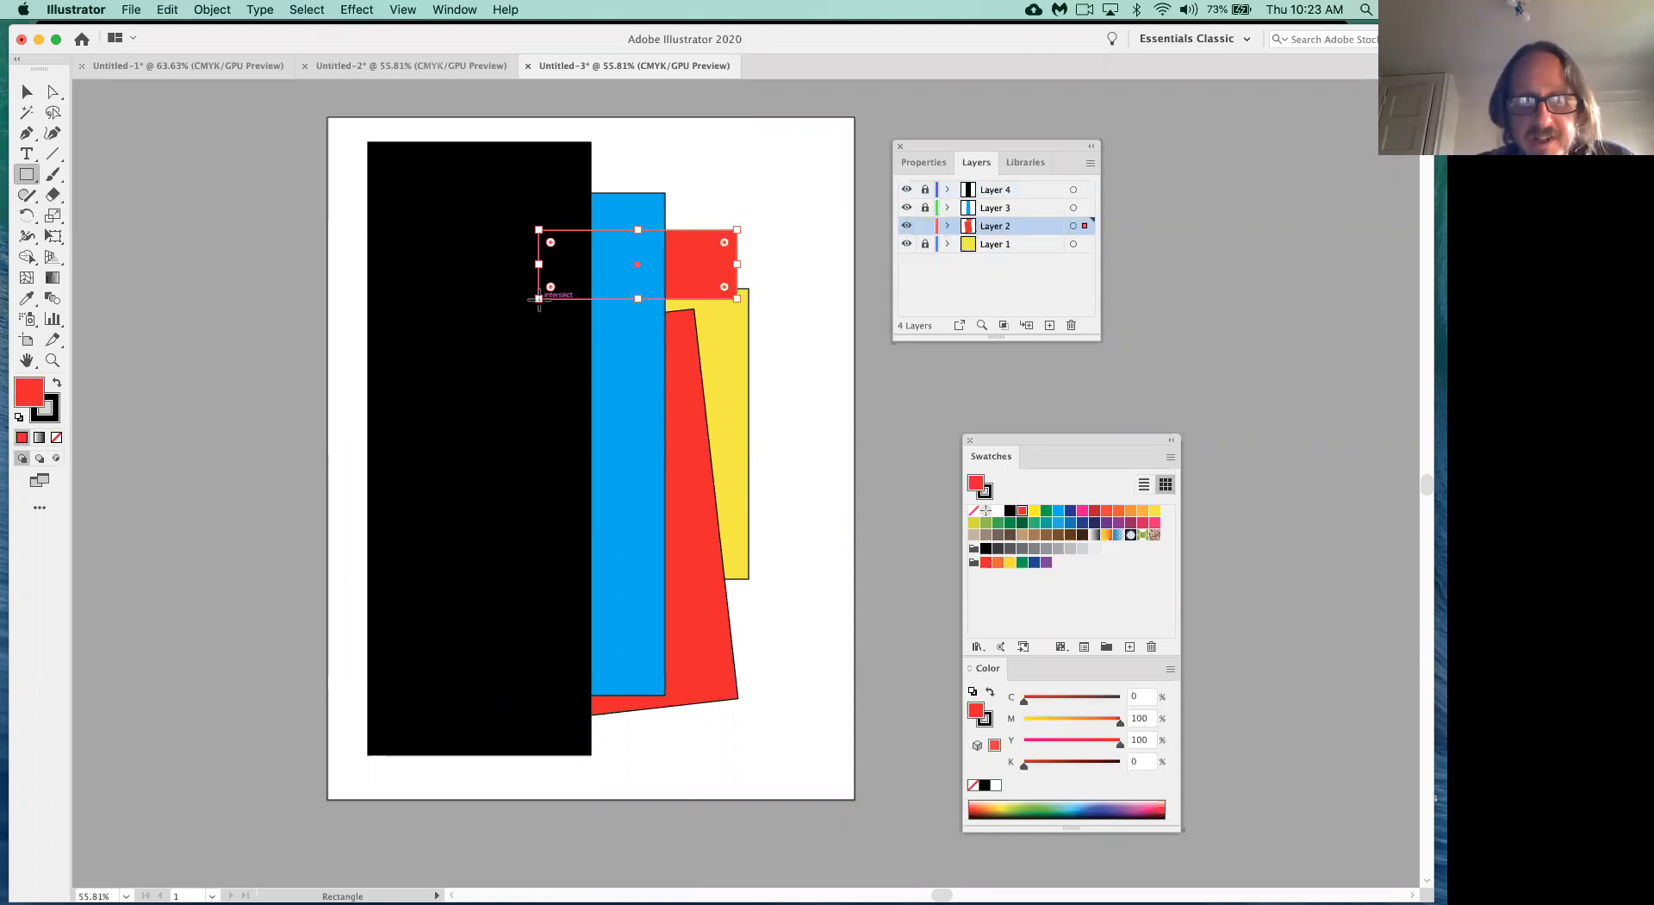
- Unlock Layer 3 and draw a short, wide blue rectangle on it, extending from the tall blue rectangle across the red and yellow ones
left_click(1035, 212)
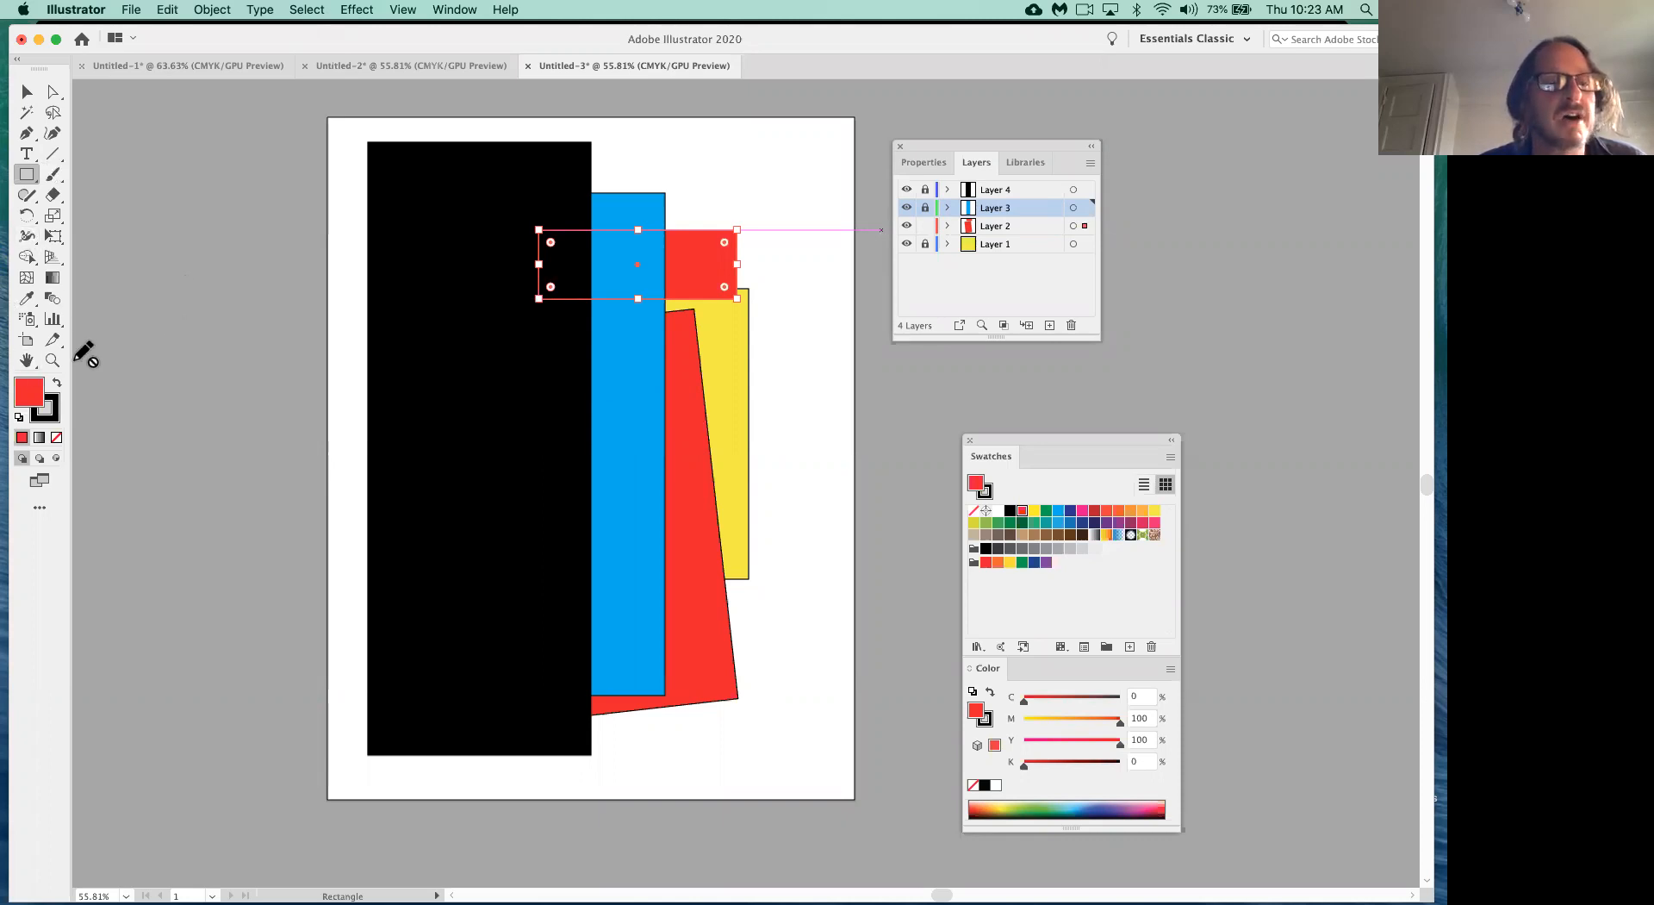
left_click(800, 518, "super")
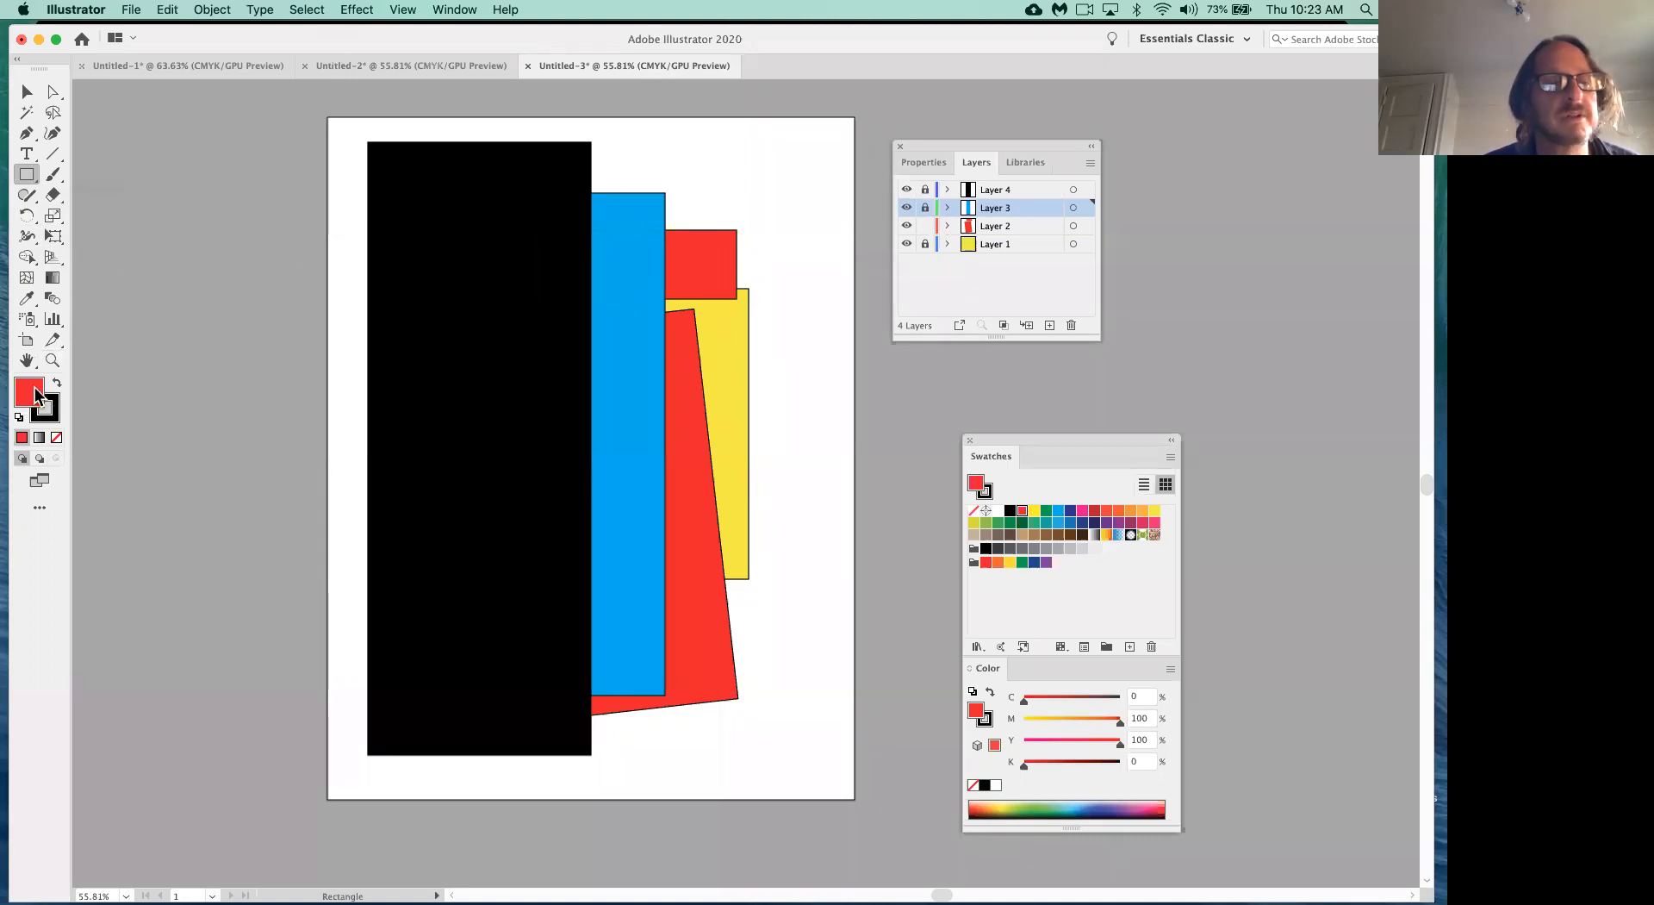
left_click(1058, 510)
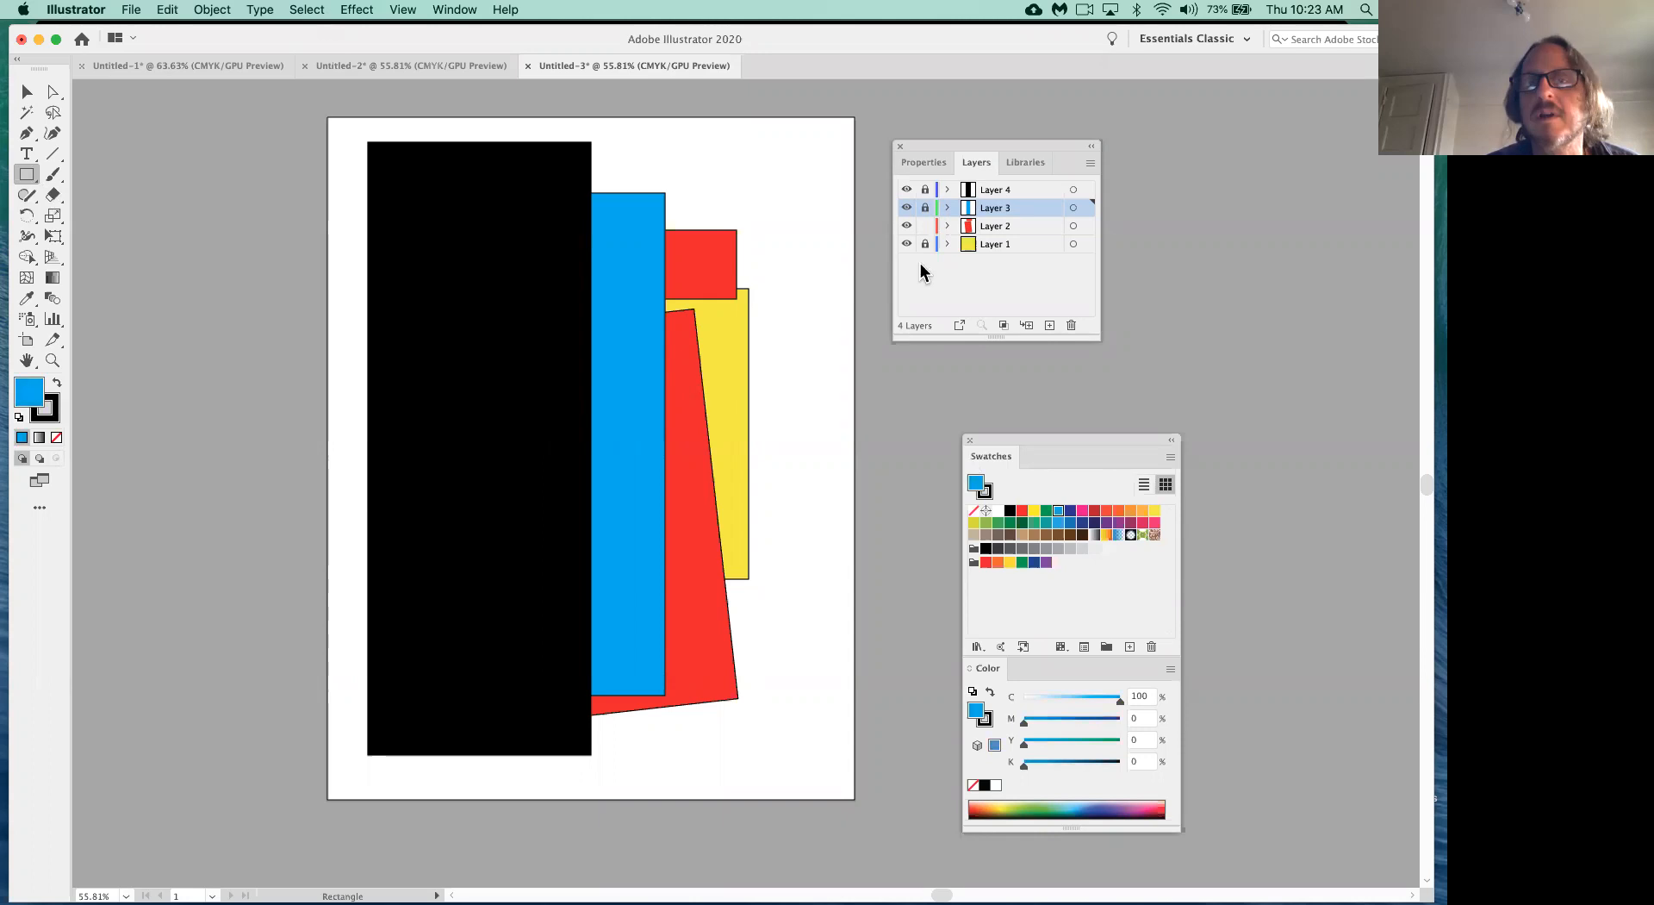
left_click(926, 209)
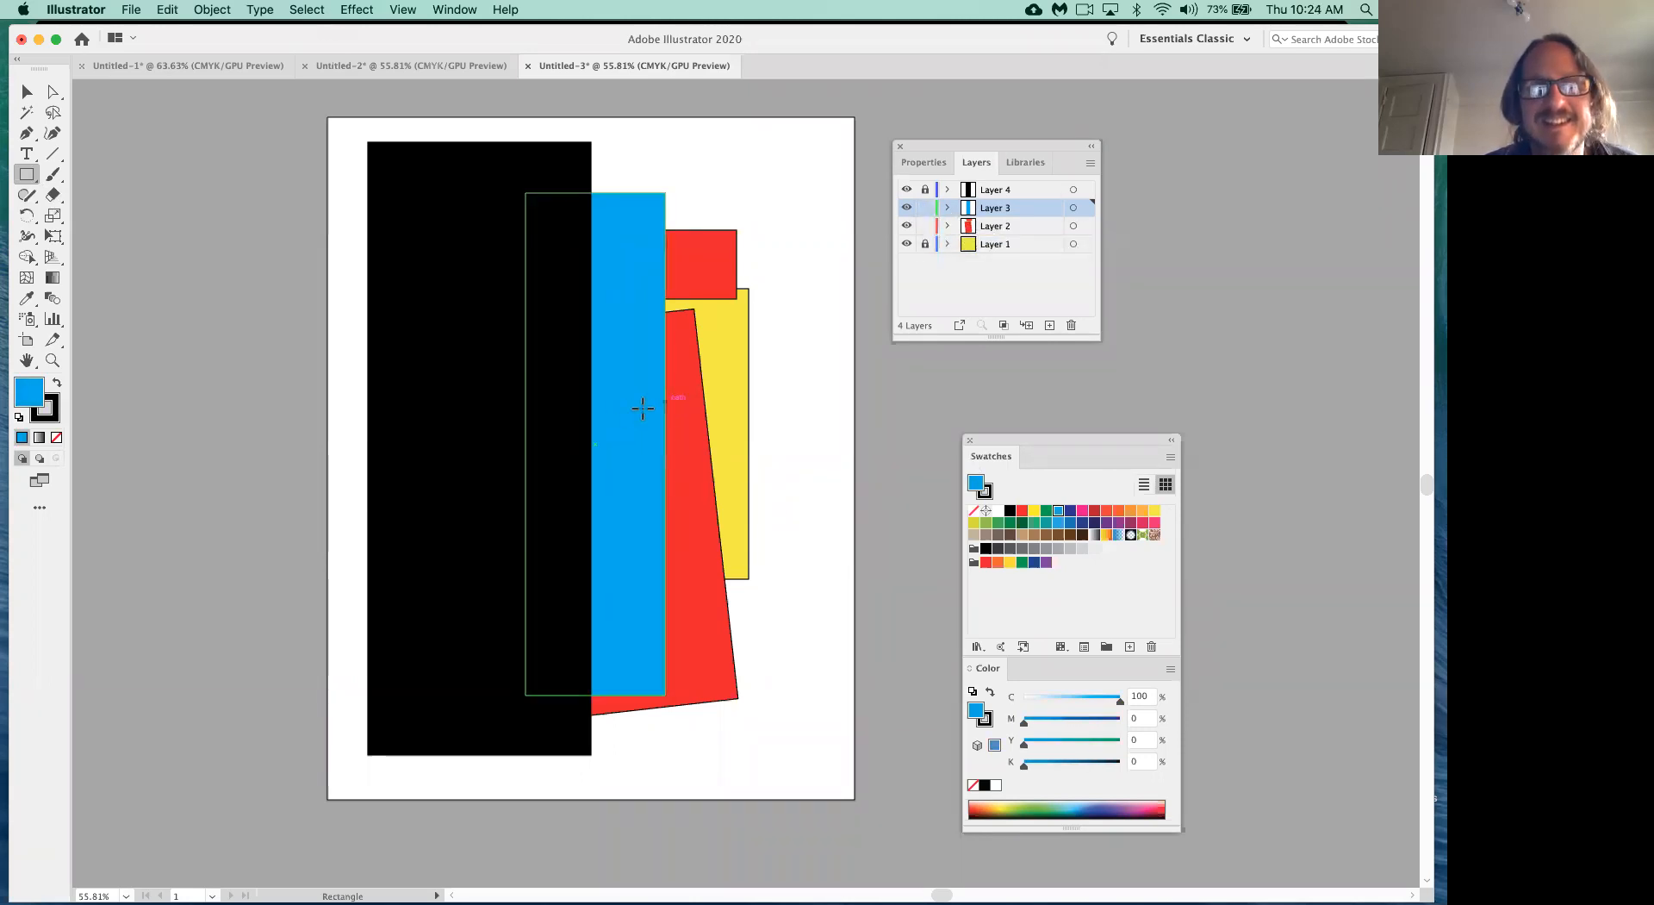
left_click_drag(622, 412, 800, 517)
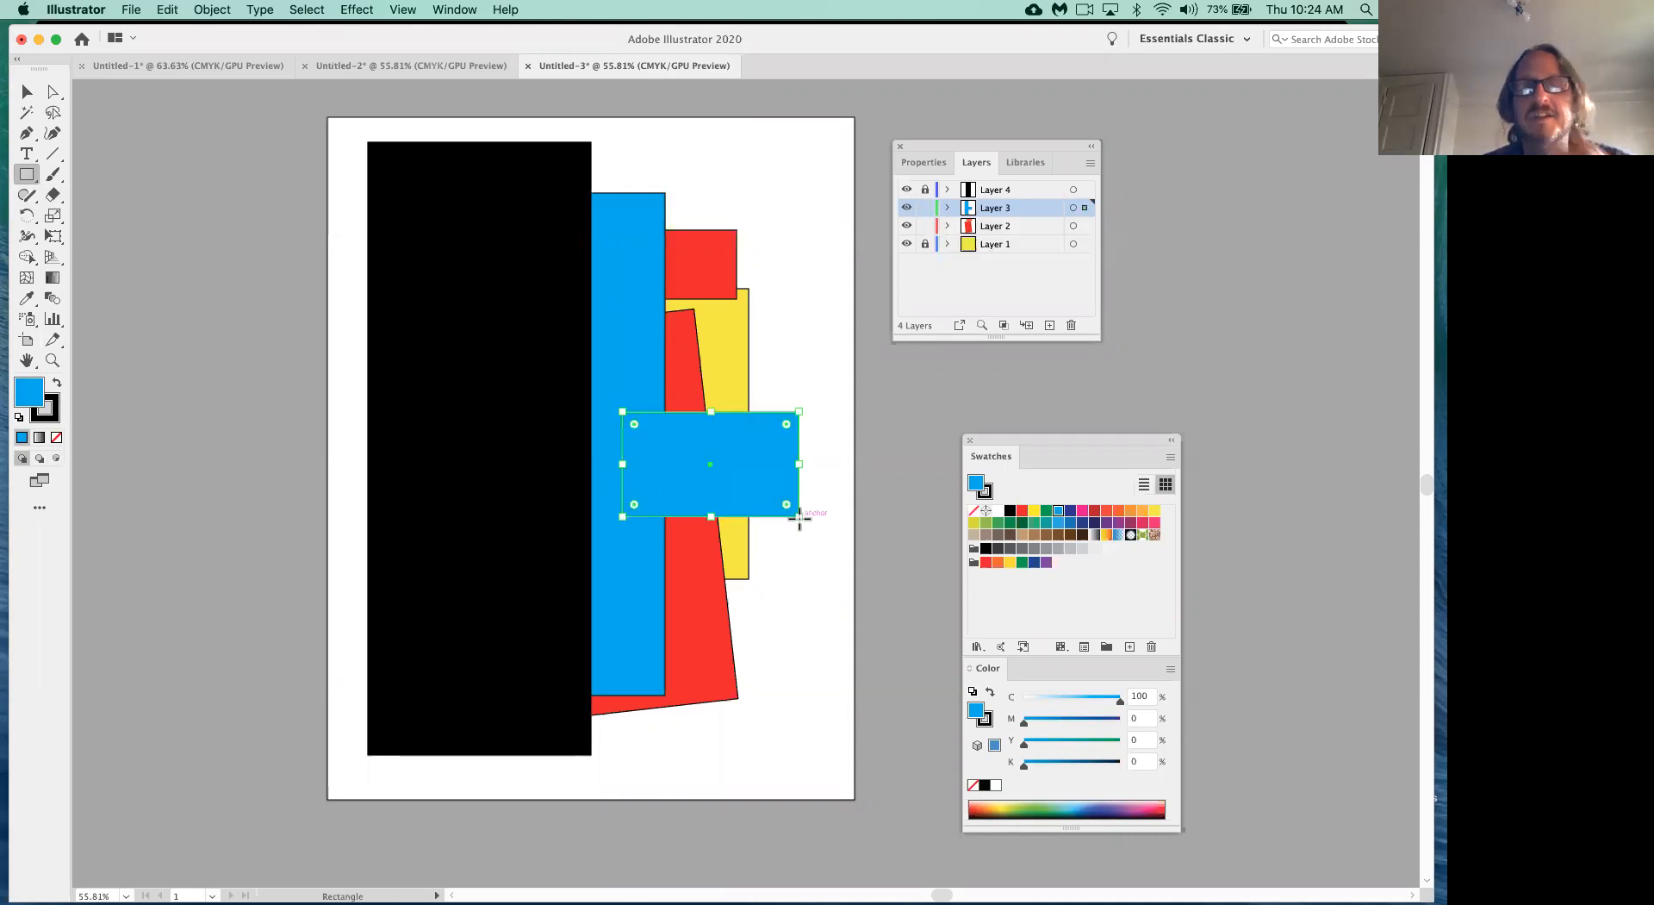
- Expand and collapse Layer 3 and Layer 2 in turn to examine the rectangles each contains
left_click(946, 207)
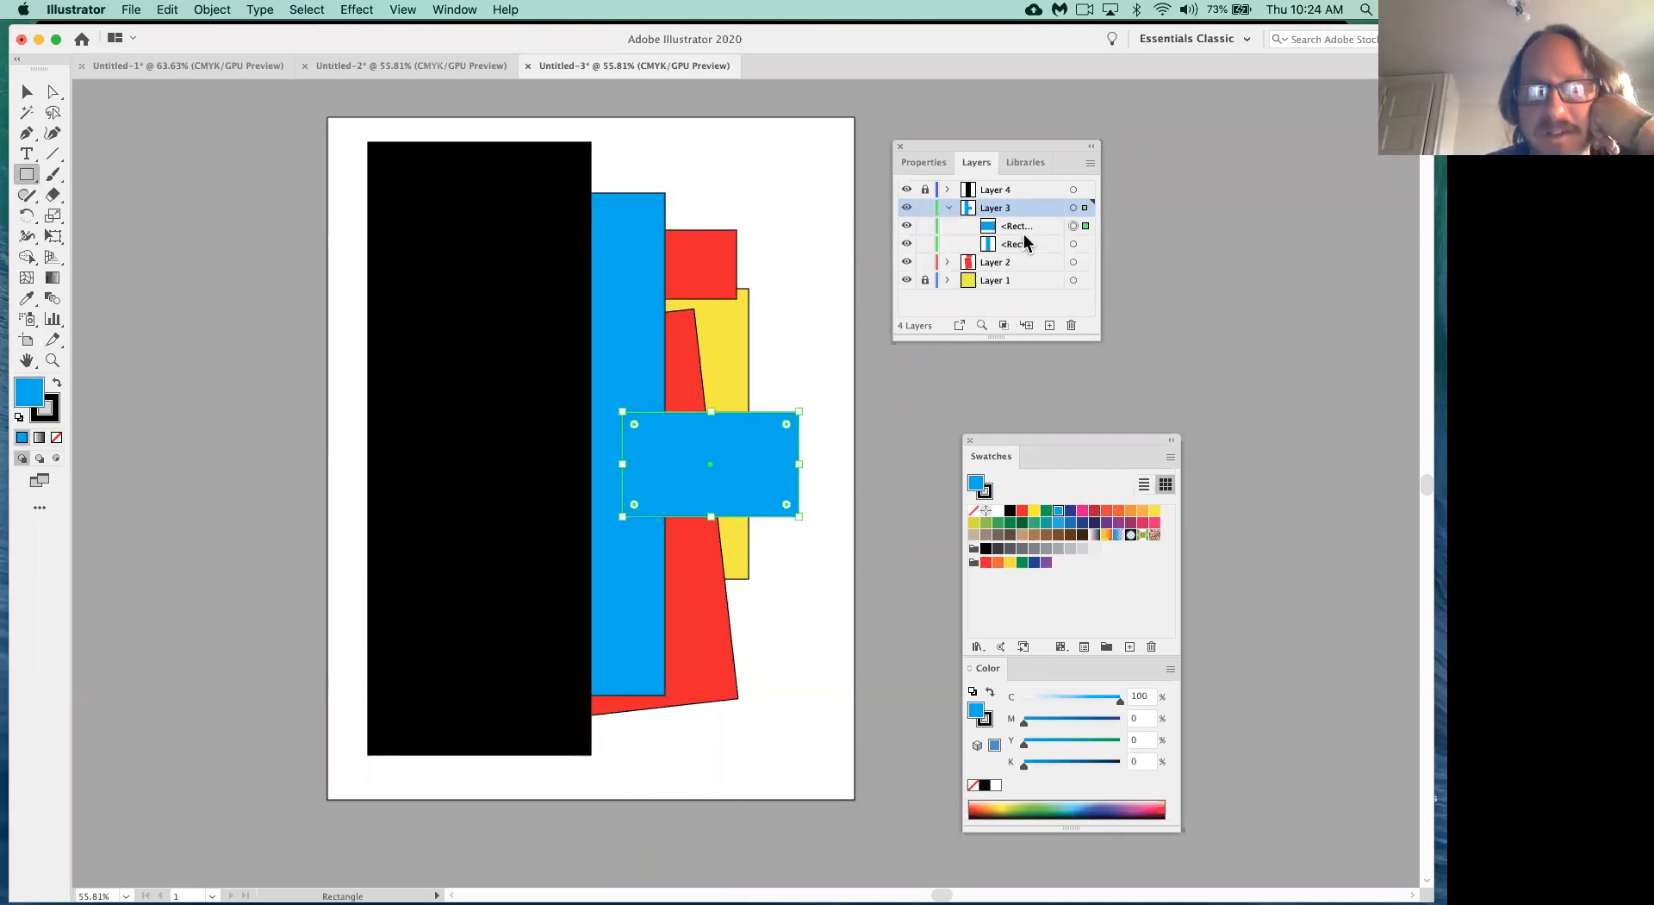
left_click(946, 208)
left_click(948, 225)
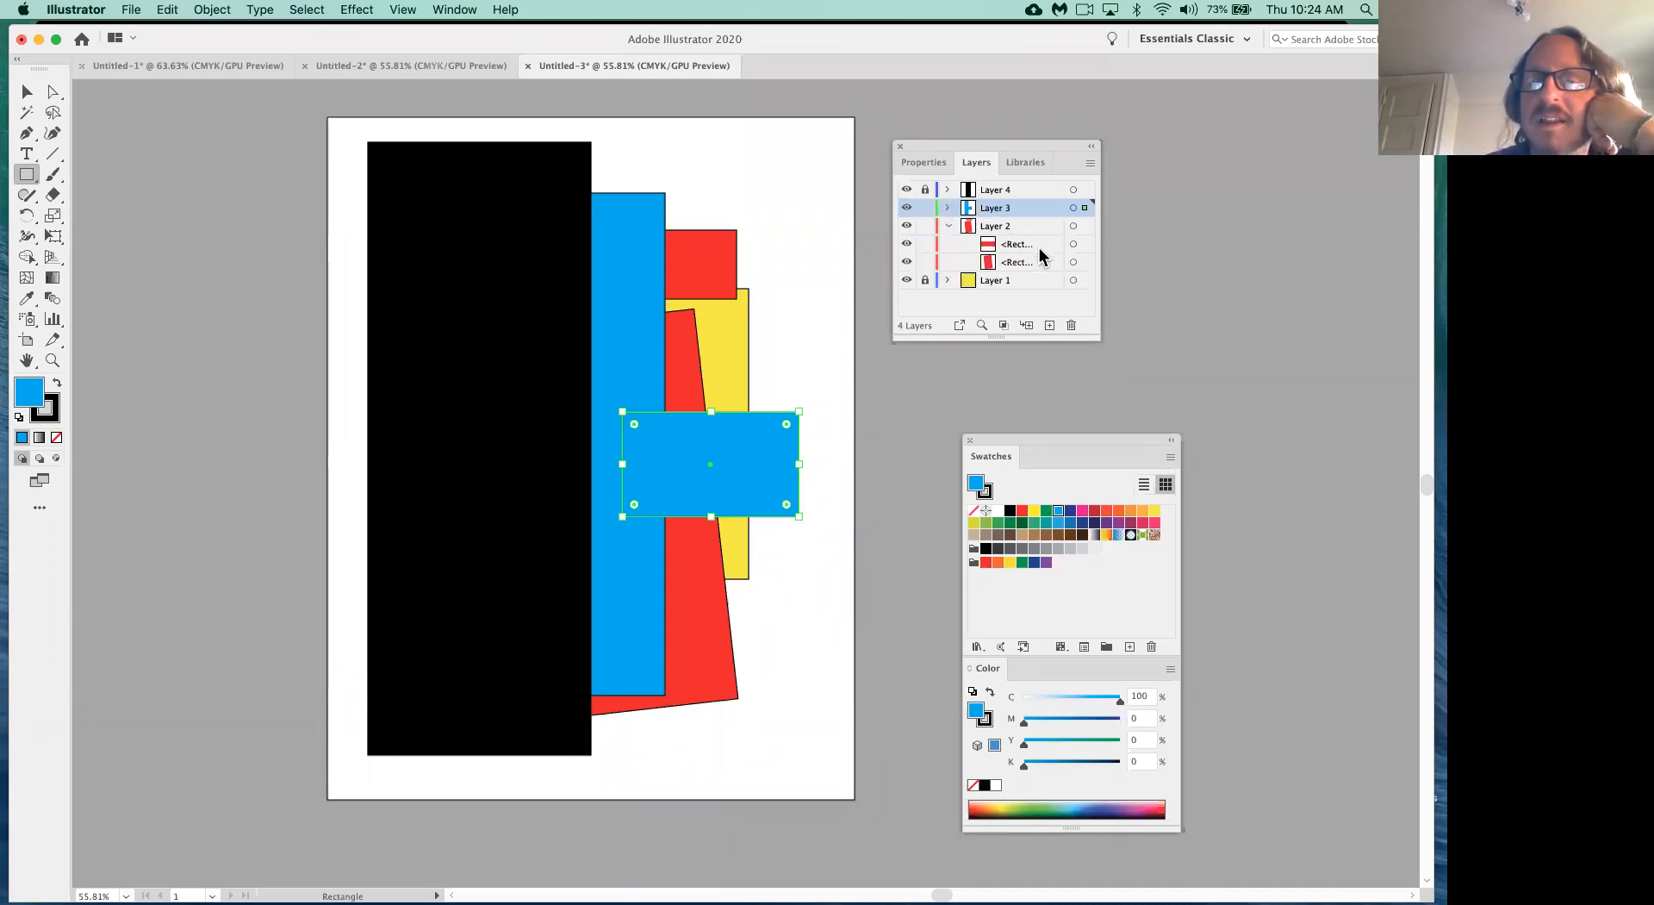
left_click(947, 226)
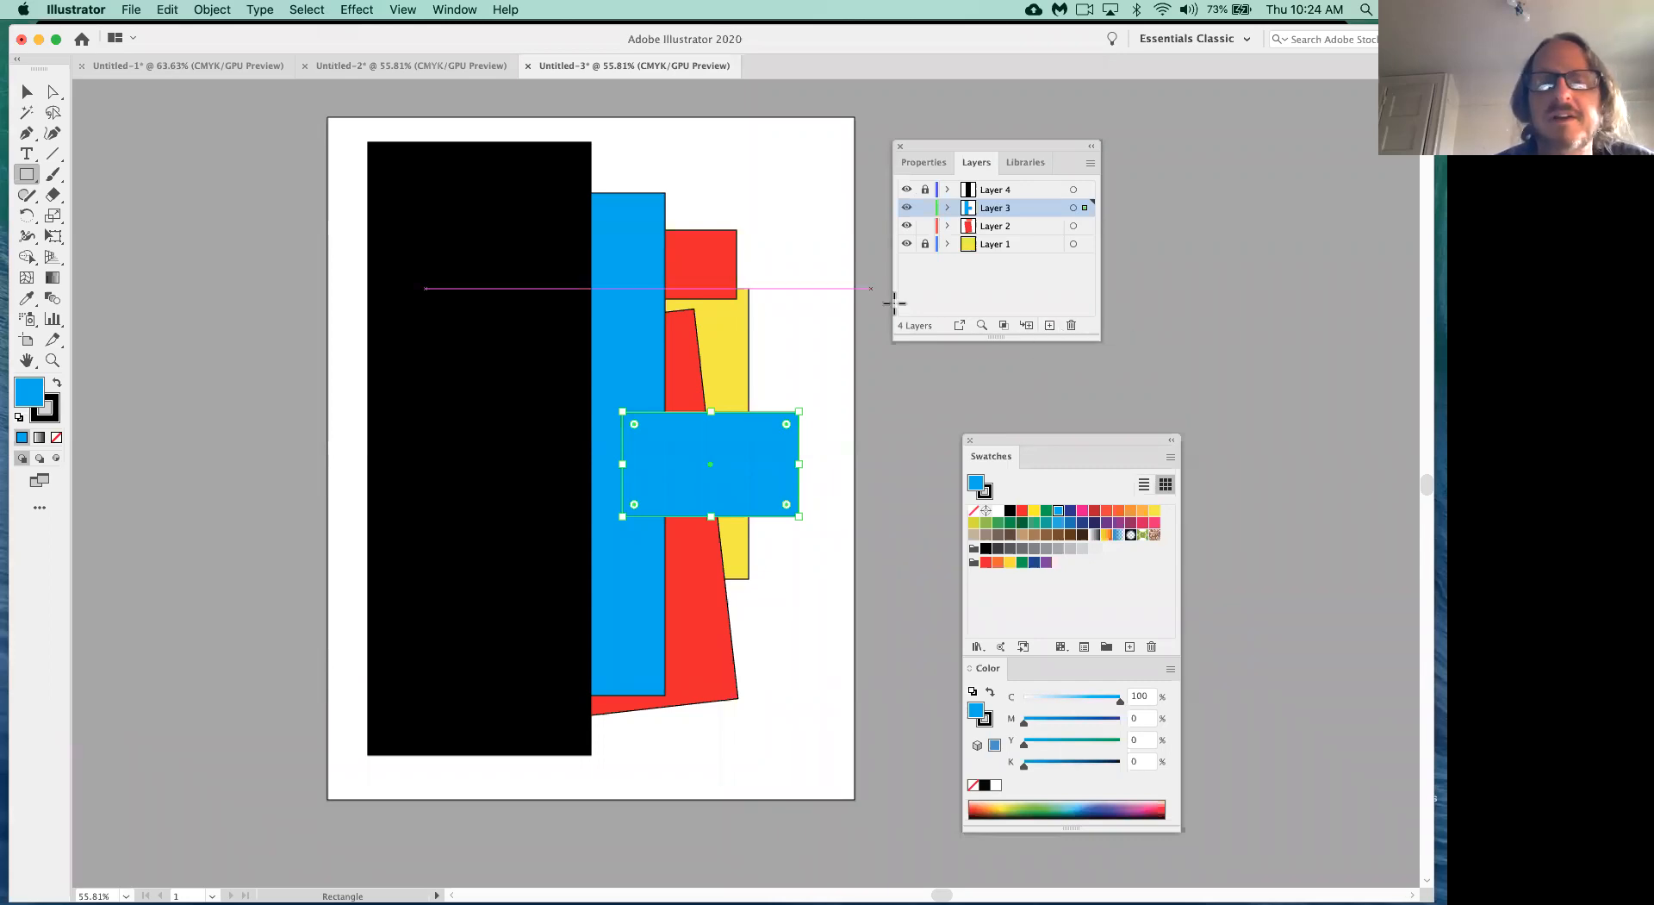
- Unlock Layers 4 and 1, and move both blue rectangles from Layer 3 to Layer 4
key("v")
left_click(626, 285)
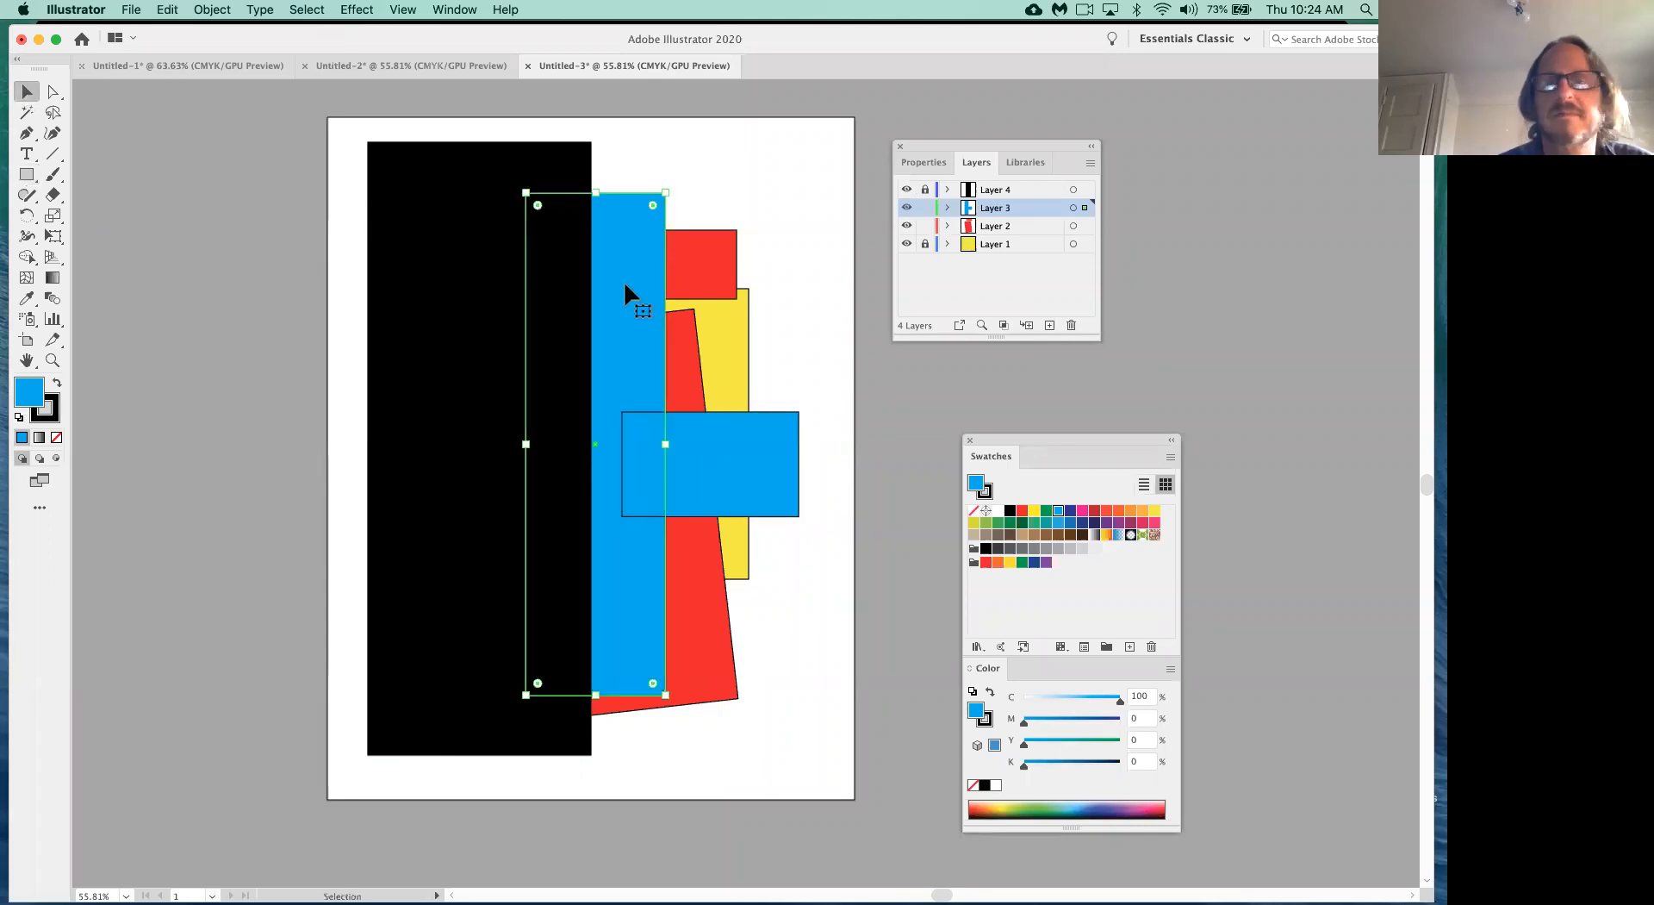
left_click(1074, 207)
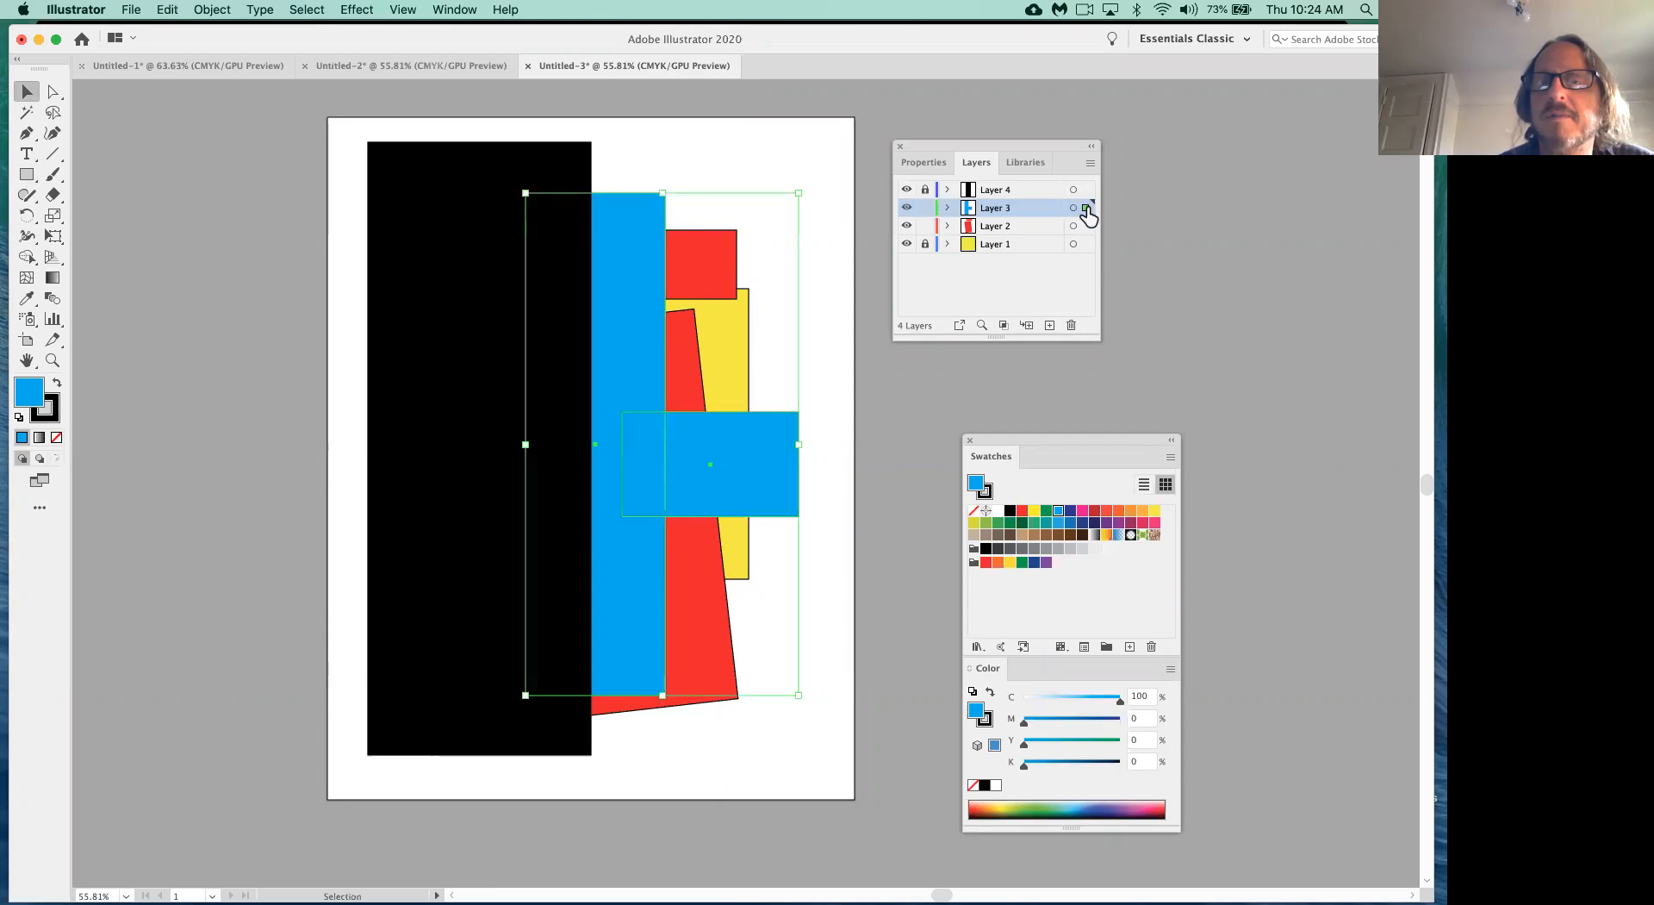
left_click(924, 189)
left_click(925, 245)
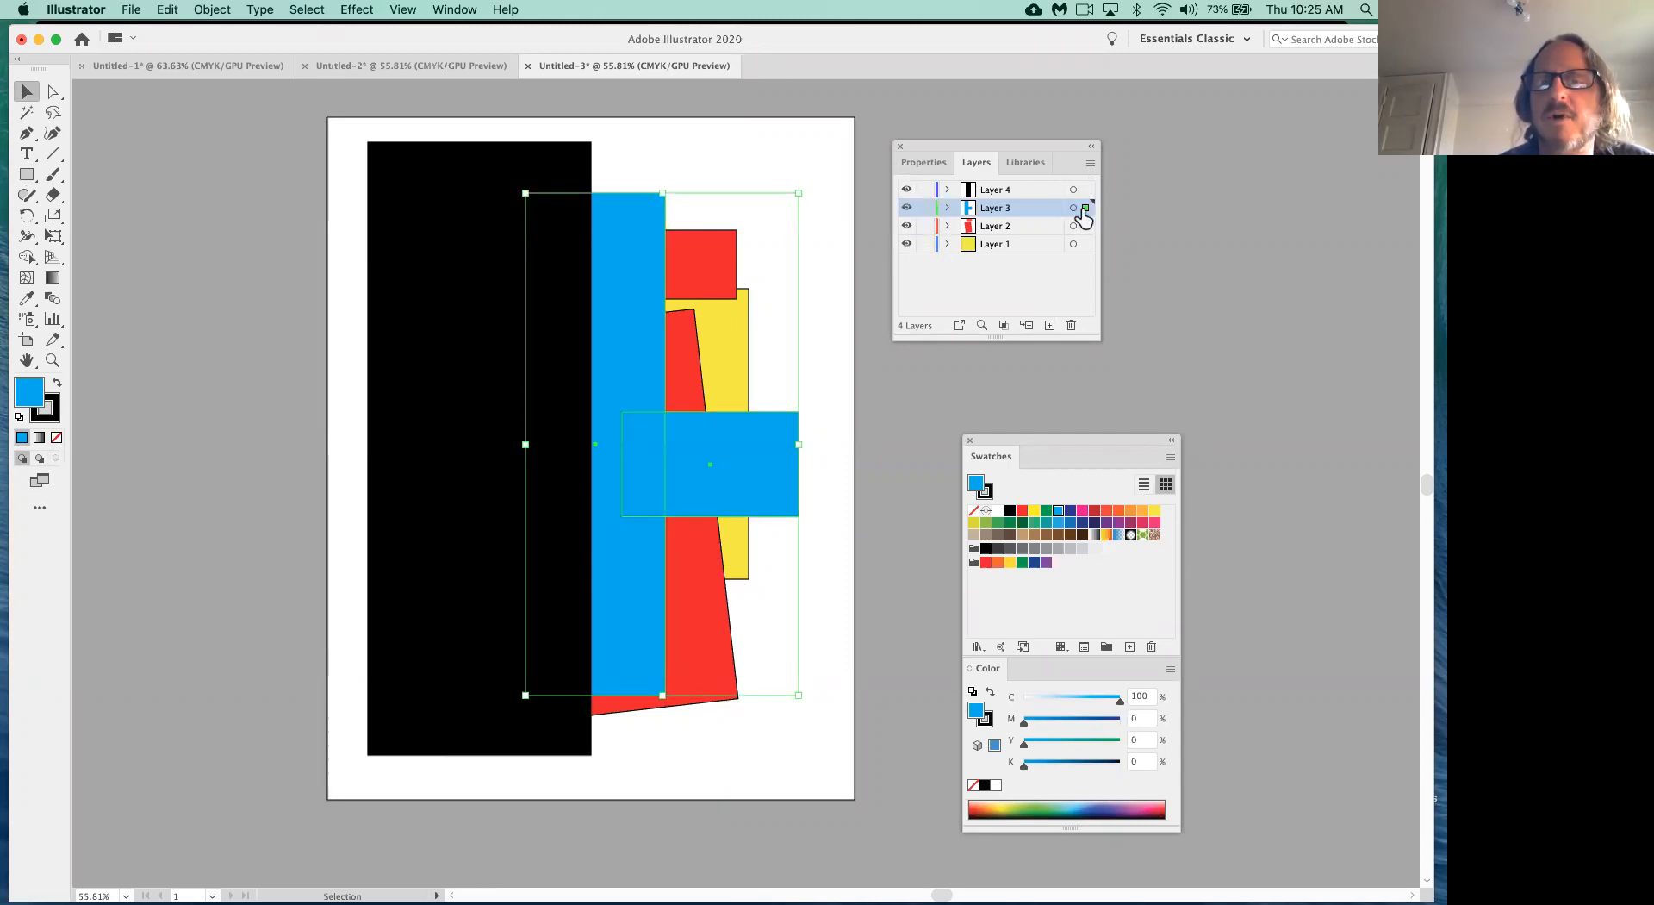
left_click_drag(1085, 204, 1085, 192)
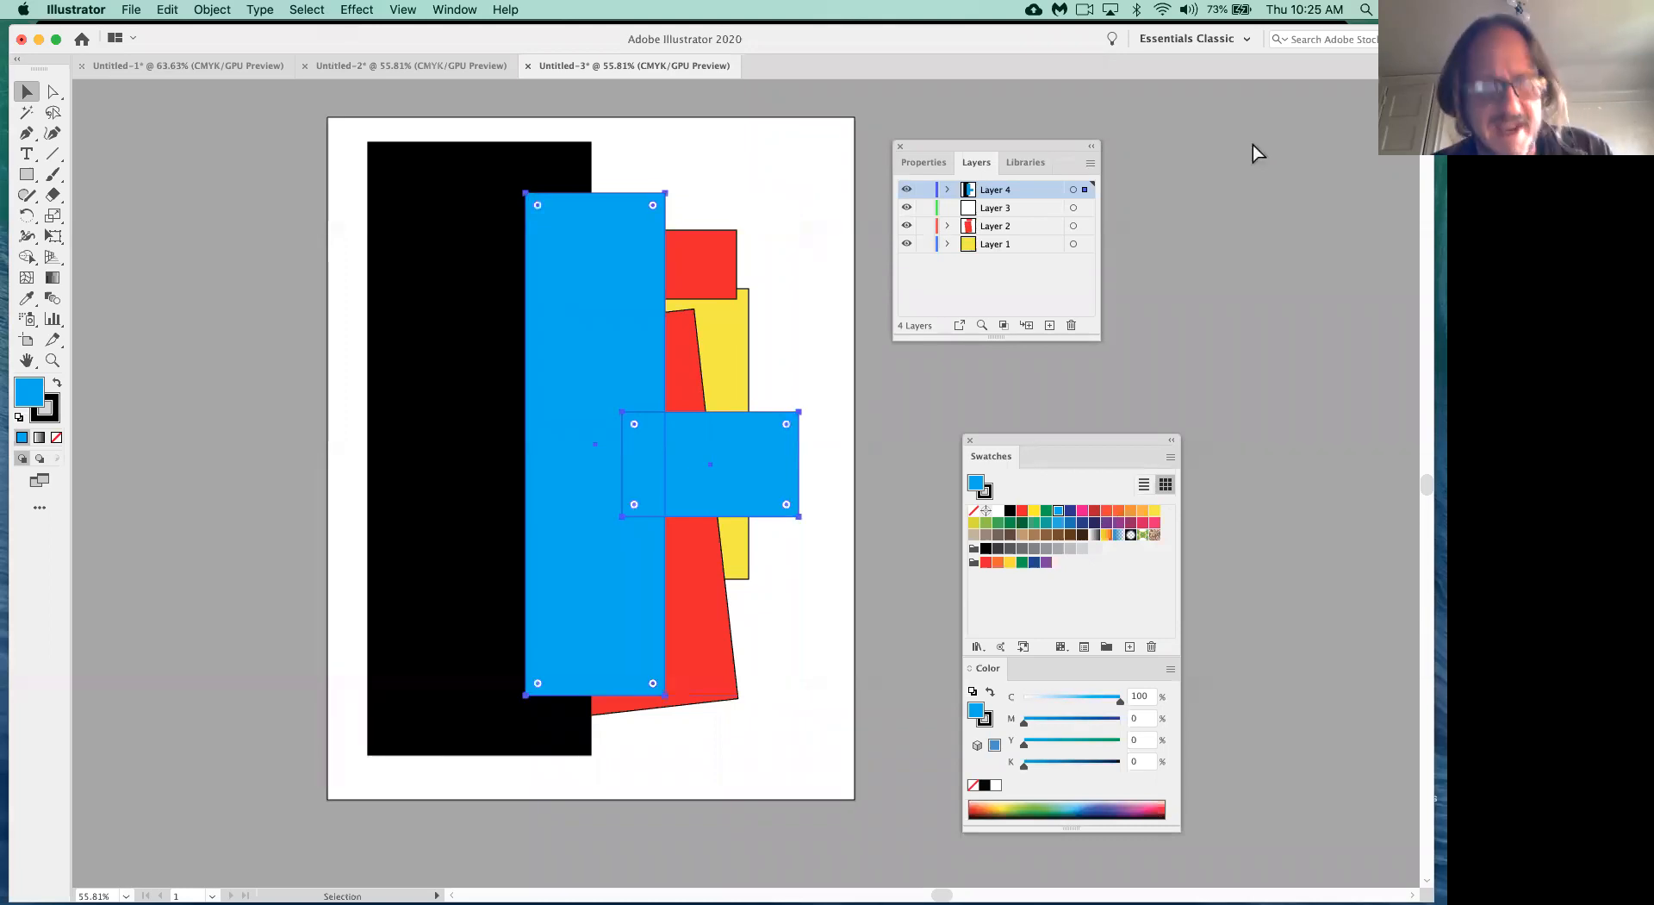
- Switch to Chrome and review the Class 3 handout's agenda, from the announcements to the works-in-progress and type sections
key("super+Tab")
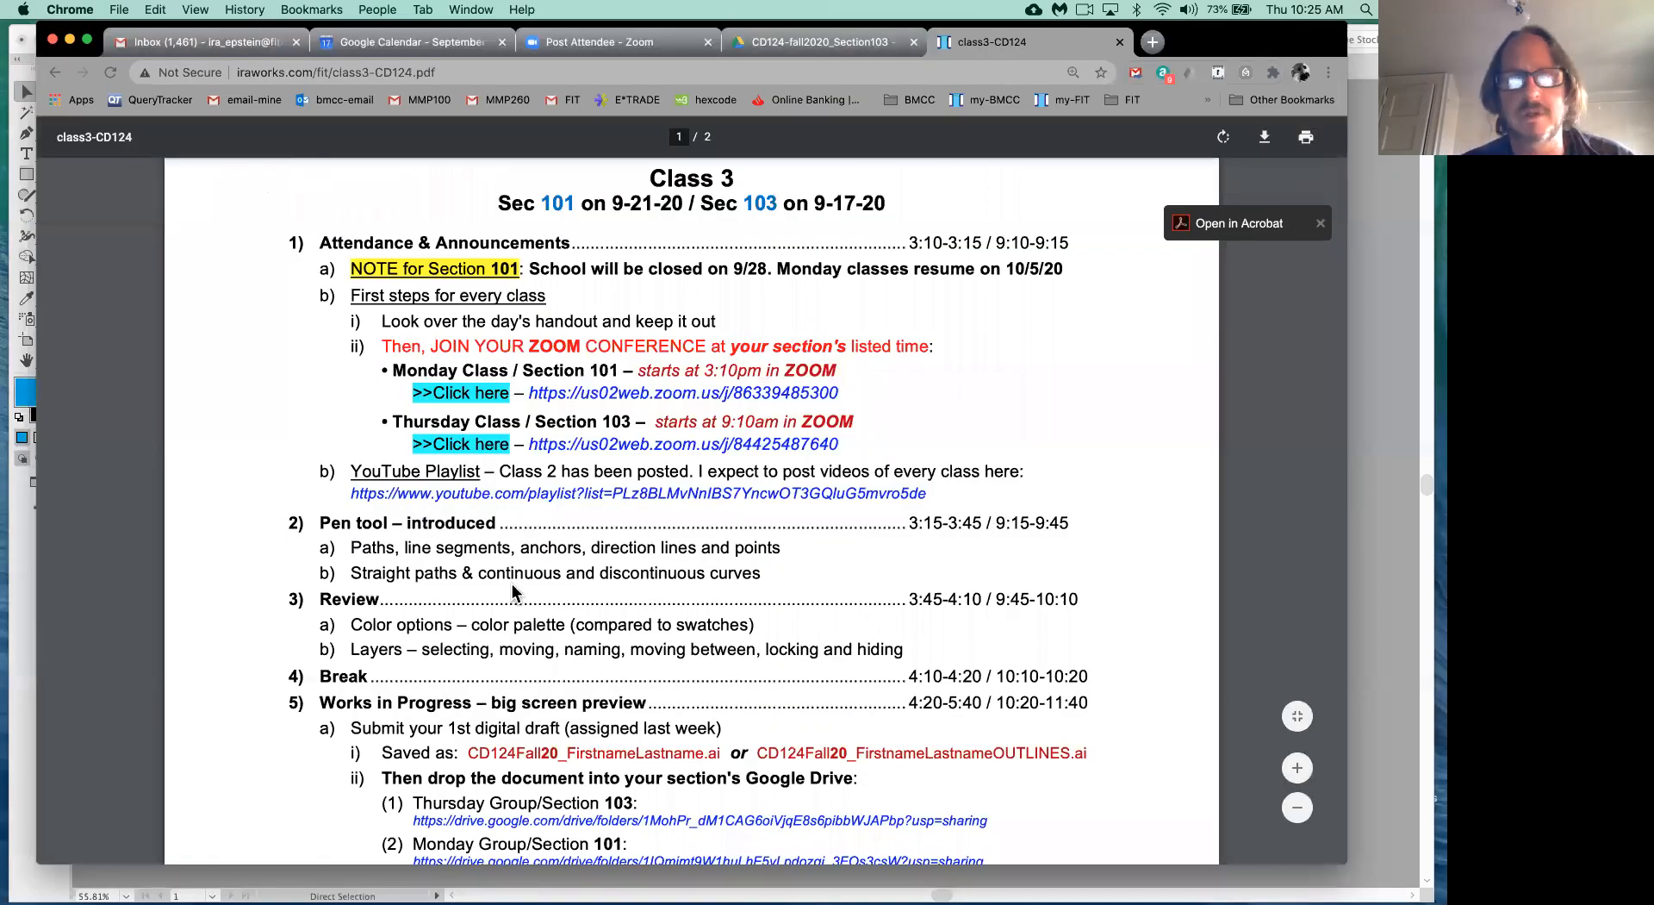
scroll(498, 619, "down", 2)
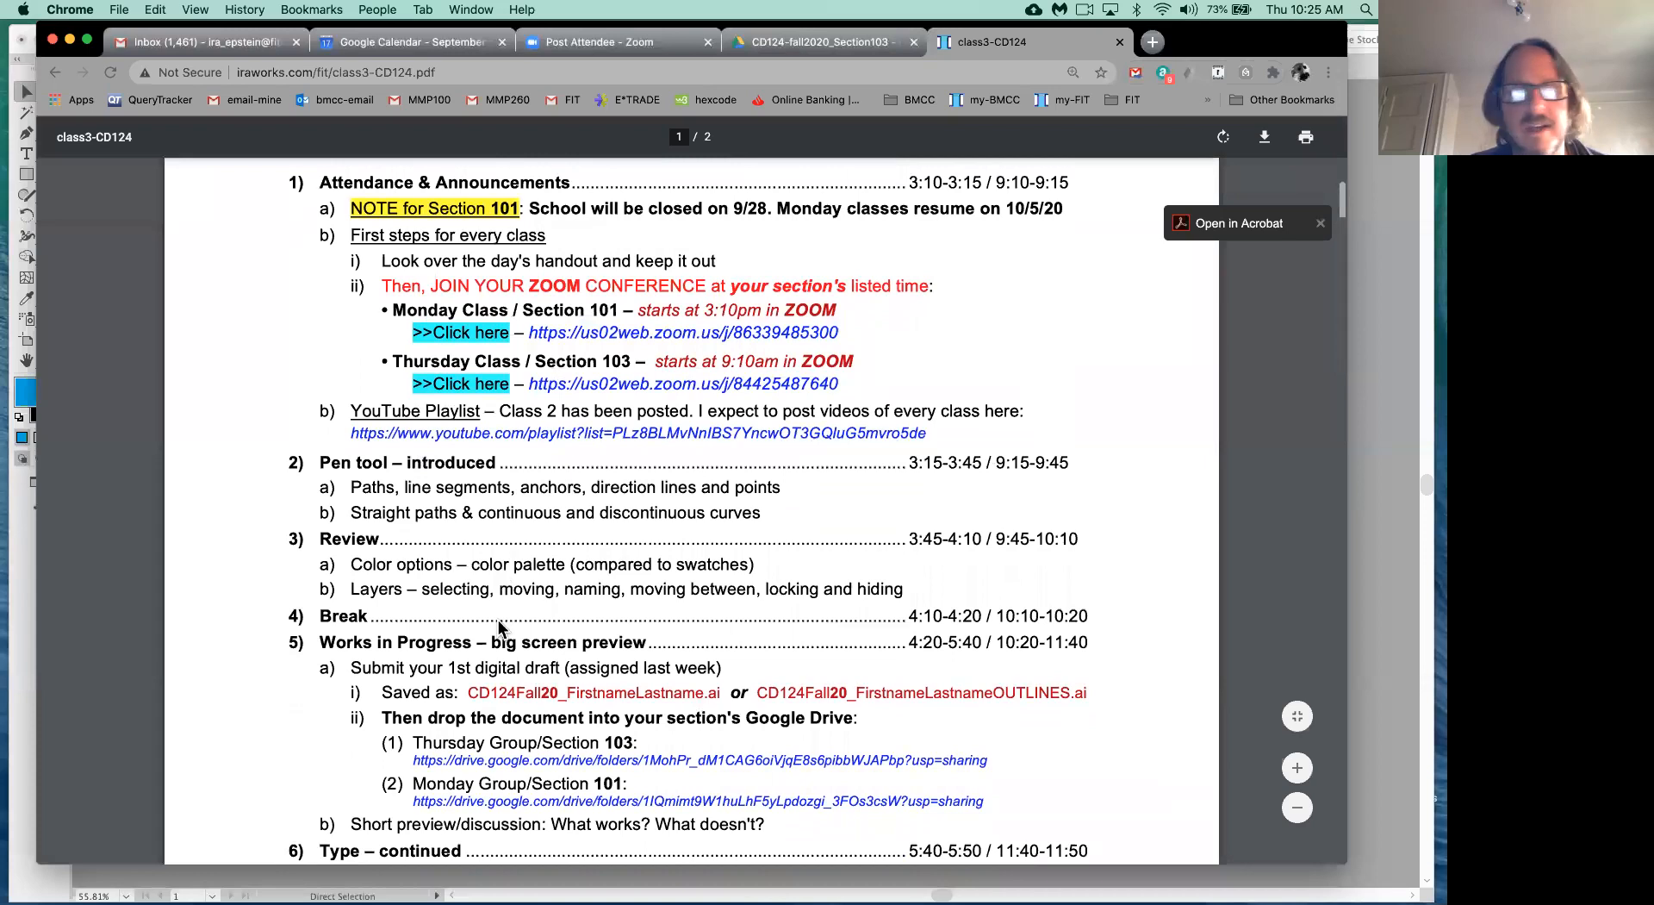
scroll(498, 618, "down", 2)
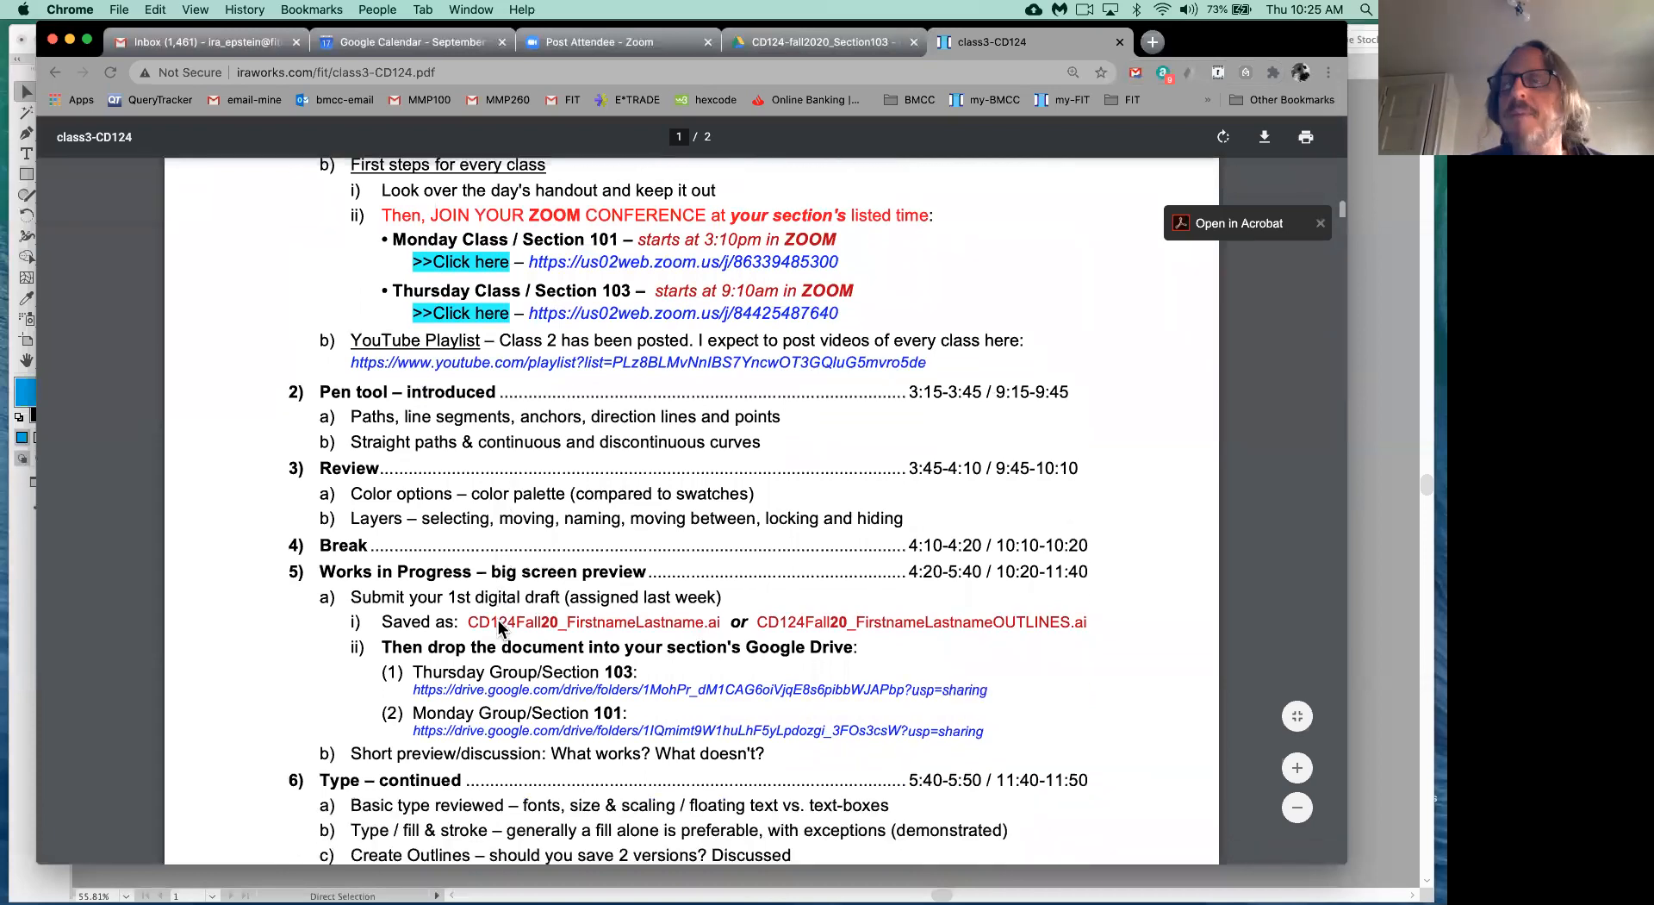
scroll(498, 618, "up", 1)
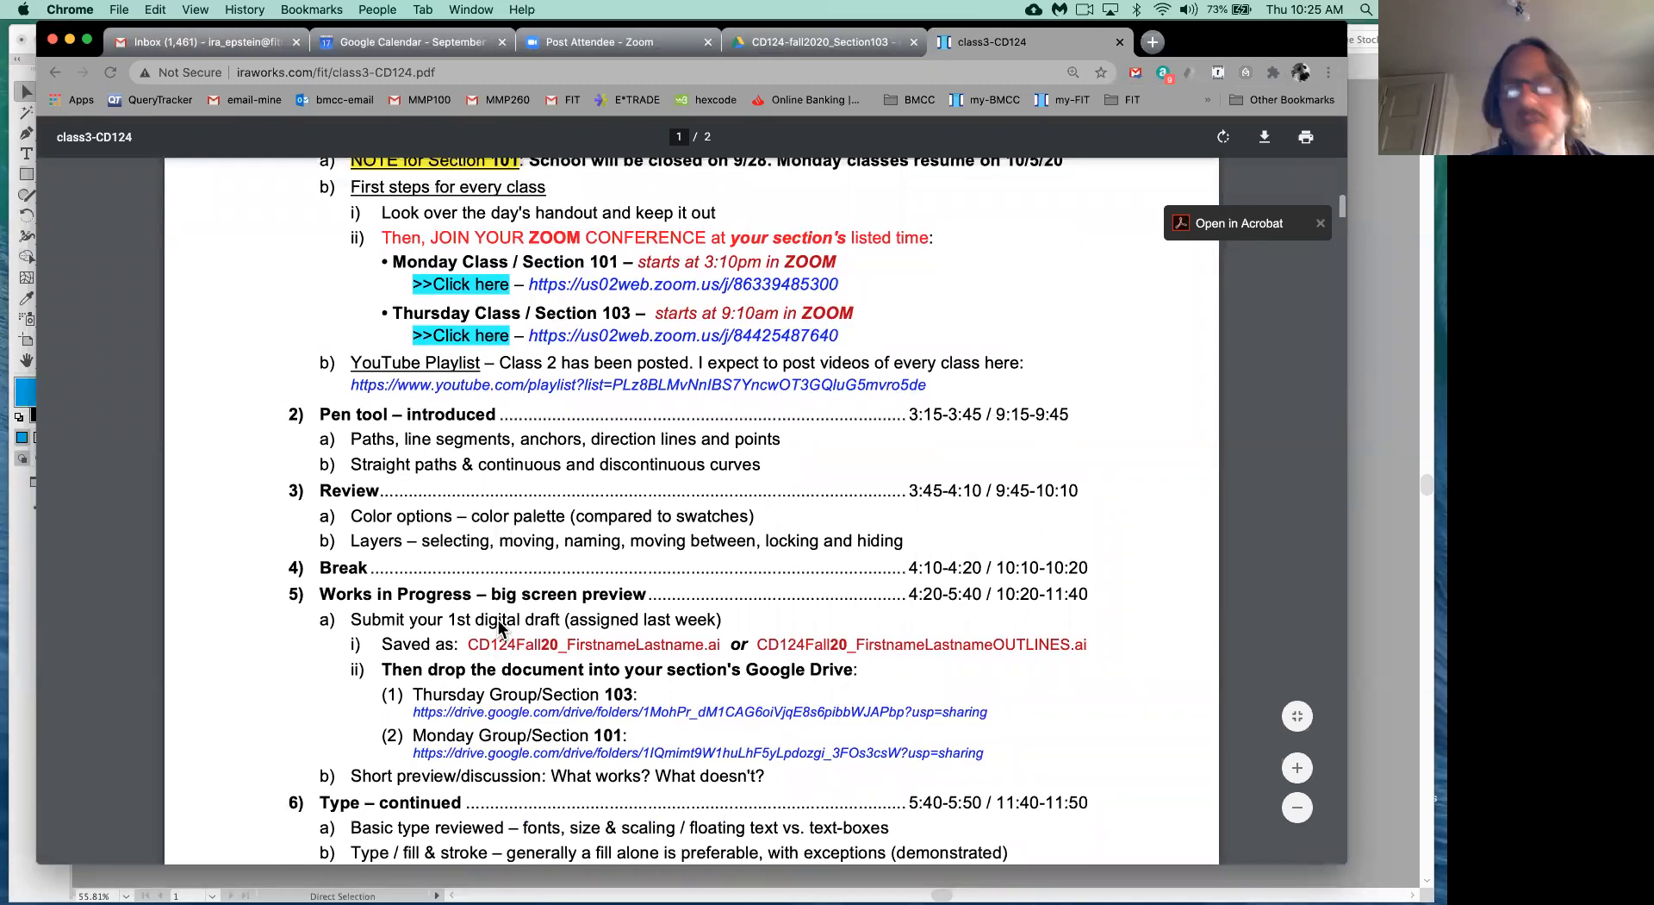
scroll(498, 619, "up", 2)
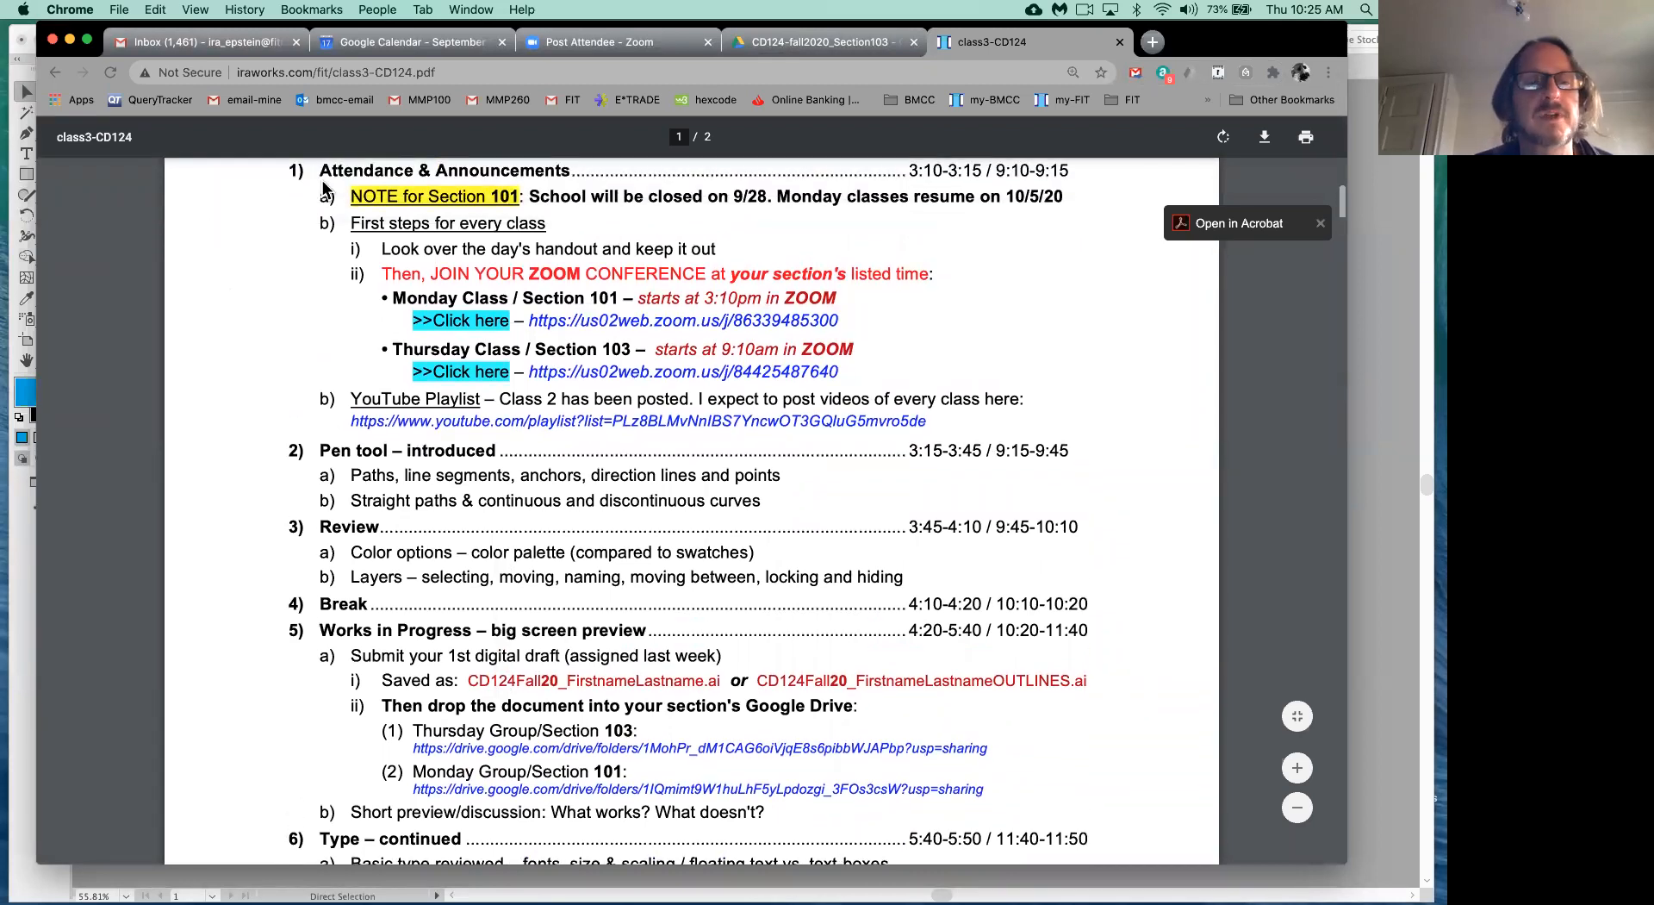